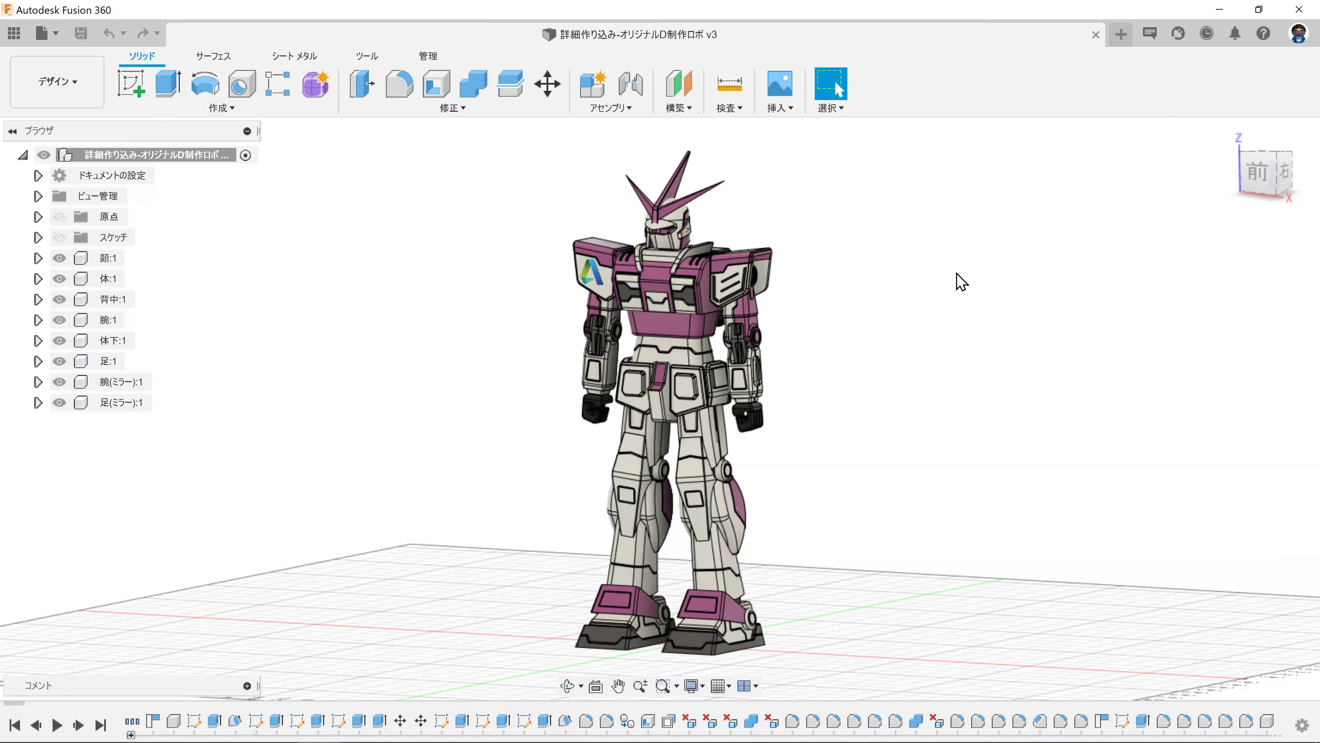
Step: Pan and orbit around the robot, checking its straight back and front views
middle_click_drag(865, 285, 876, 298)
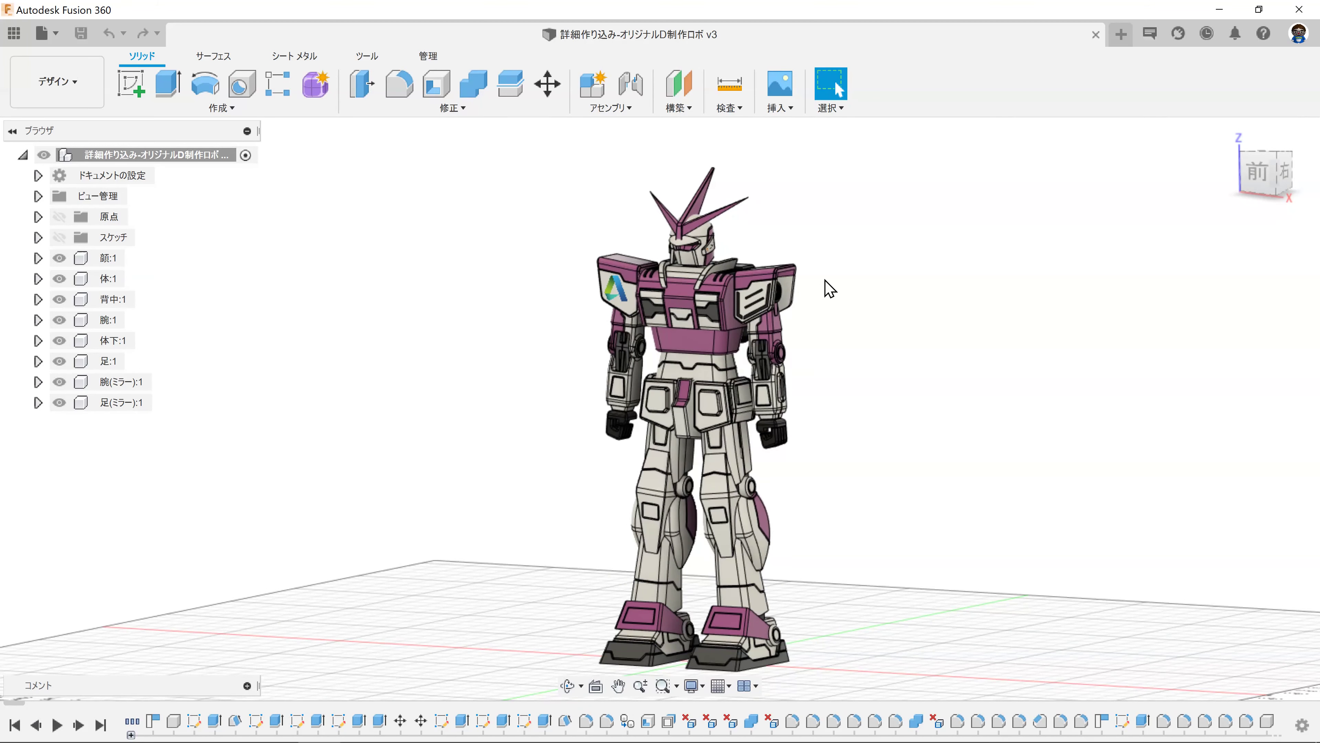
scroll(809, 269, "up", 3)
scroll(763, 256, "up", 3)
mouse_move(743, 292)
middle_mouse_down("shift")
mouse_move(788, 256)
mouse_move(1251, 259)
middle_mouse_up("shift")
left_click(1269, 183)
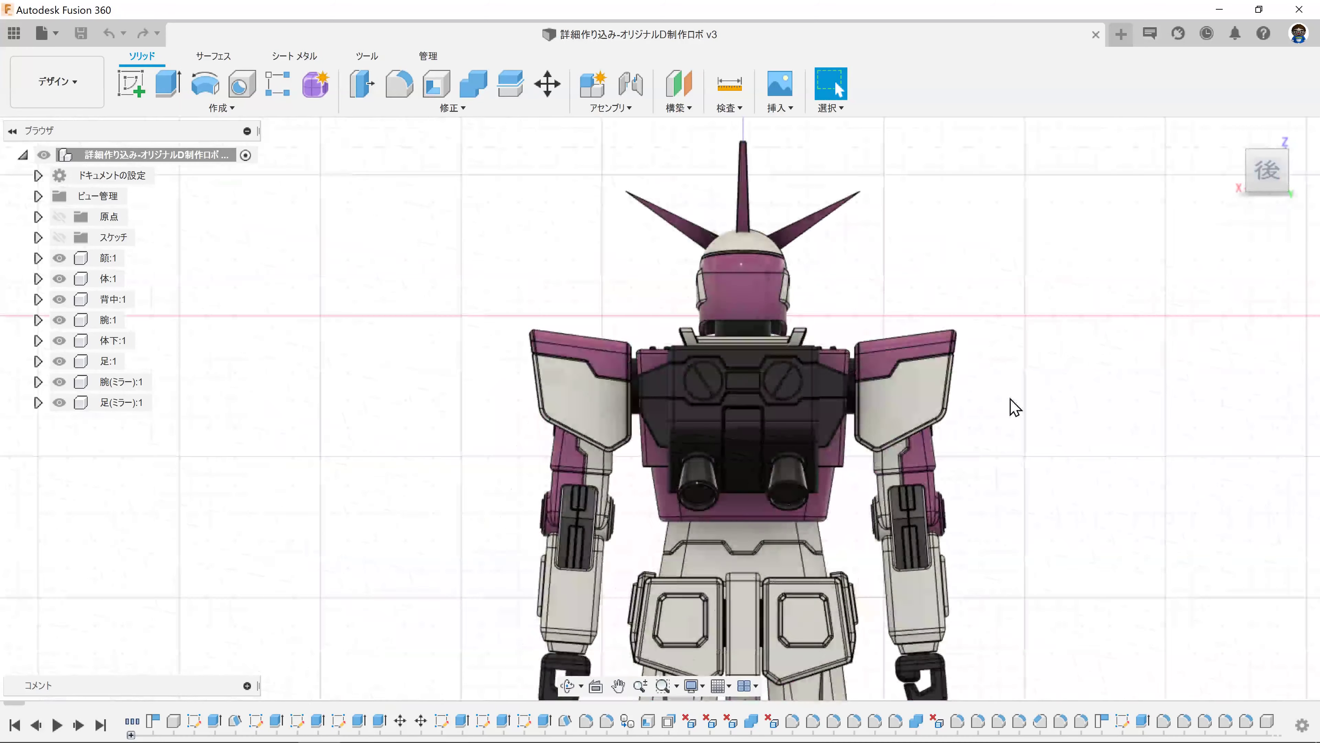
mouse_move(1026, 309)
middle_mouse_down("shift")
mouse_move(846, 296)
mouse_move(958, 271)
middle_mouse_up("shift")
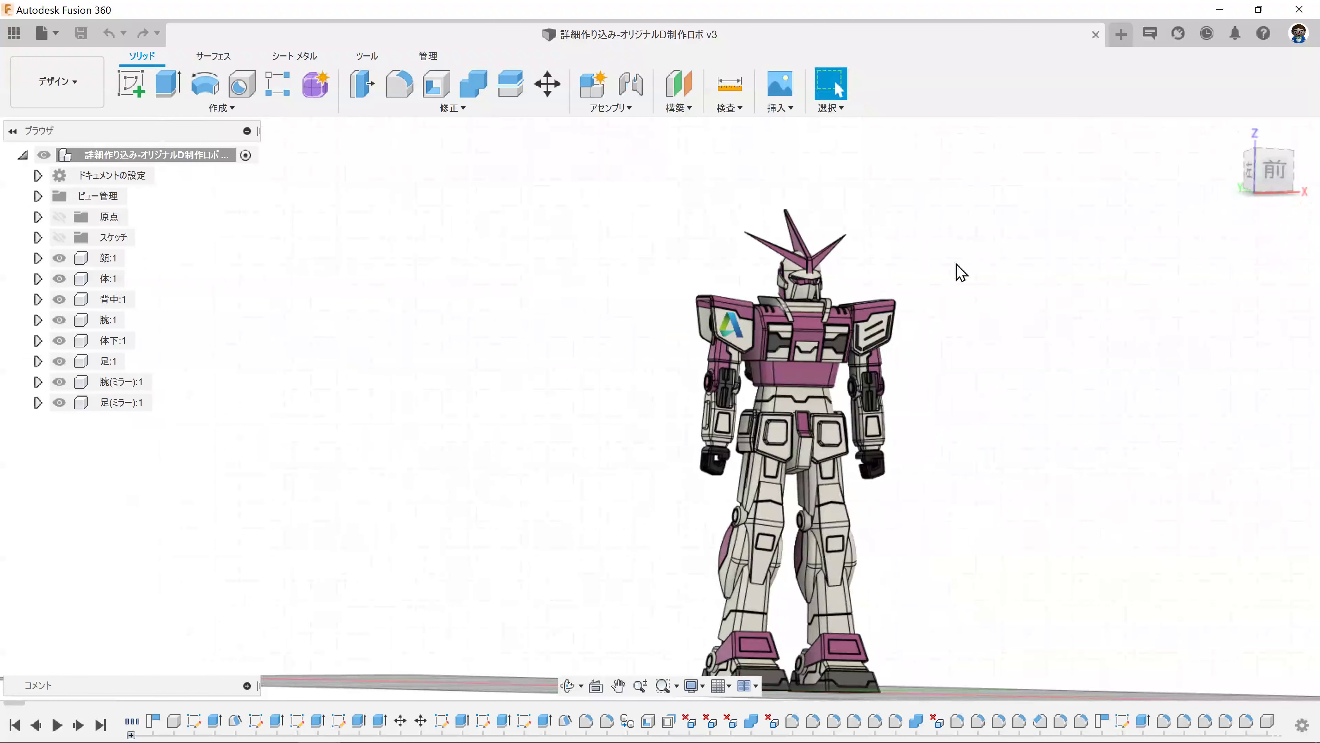
left_click(1276, 180)
mouse_move(1061, 313)
middle_mouse_down()
mouse_move(937, 298)
mouse_move(922, 325)
mouse_move(826, 360)
mouse_move(734, 360)
mouse_move(902, 357)
mouse_move(897, 334)
mouse_move(884, 362)
middle_mouse_up()
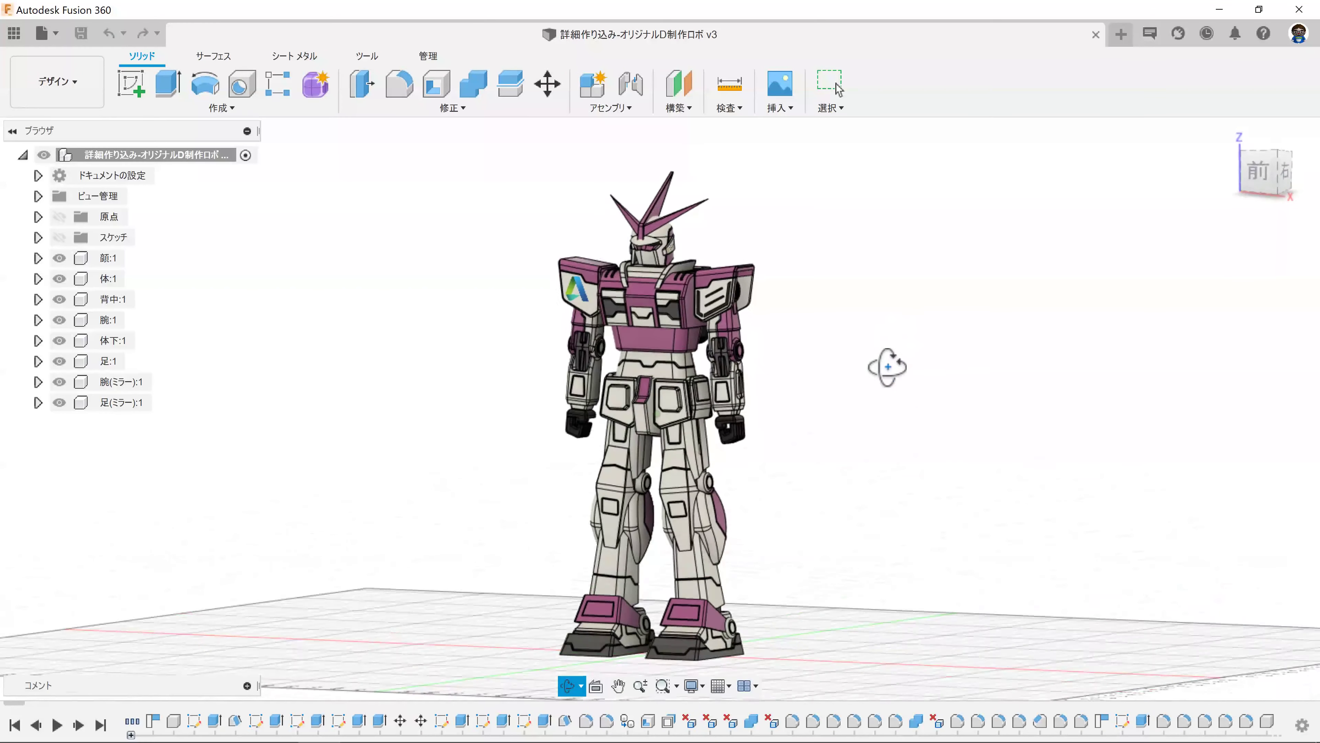
Step: Orbit to view the whole robot standing, then create a new untitled design
scroll(758, 318, "up", 5)
mouse_move(759, 319)
middle_mouse_down("shift")
mouse_move(787, 318)
mouse_move(590, 318)
mouse_move(825, 330)
middle_mouse_up("shift")
scroll(930, 296, "down", 5)
scroll(946, 330, "down", 5)
mouse_move(946, 330)
middle_mouse_down("shift")
mouse_move(879, 289)
mouse_move(898, 321)
mouse_move(870, 295)
mouse_move(849, 295)
mouse_move(878, 317)
mouse_move(855, 331)
mouse_move(837, 317)
middle_mouse_up("shift")
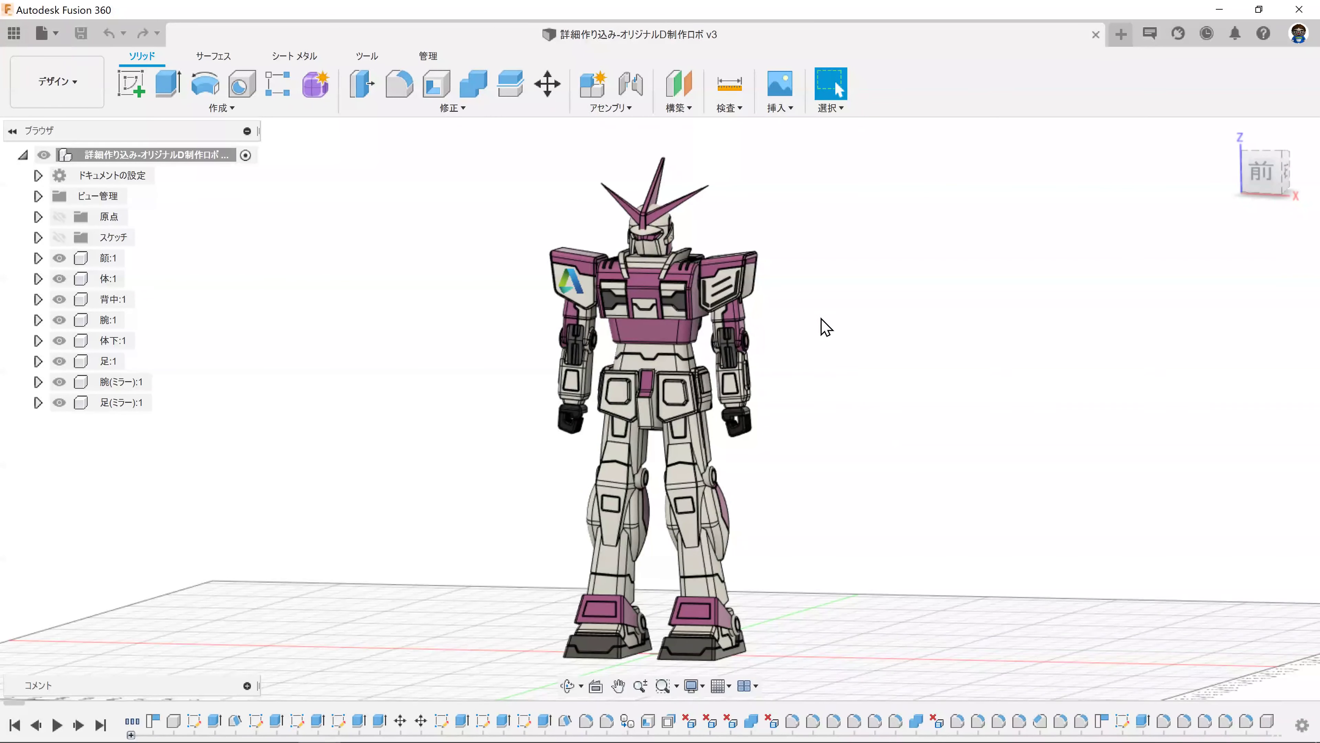
left_click(1120, 34)
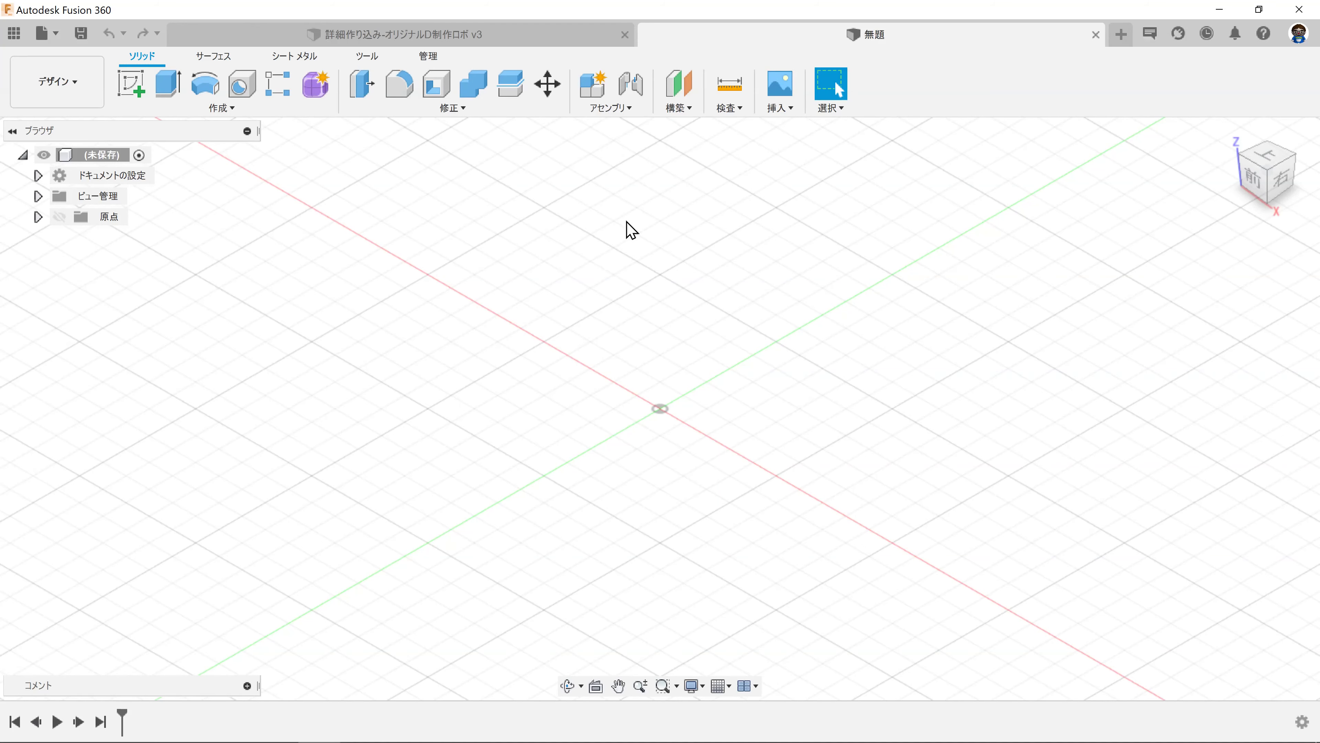
Step: Insert Oロボ-正面.png from the 画像 folder as a canvas on the XZ plane
left_click(410, 32)
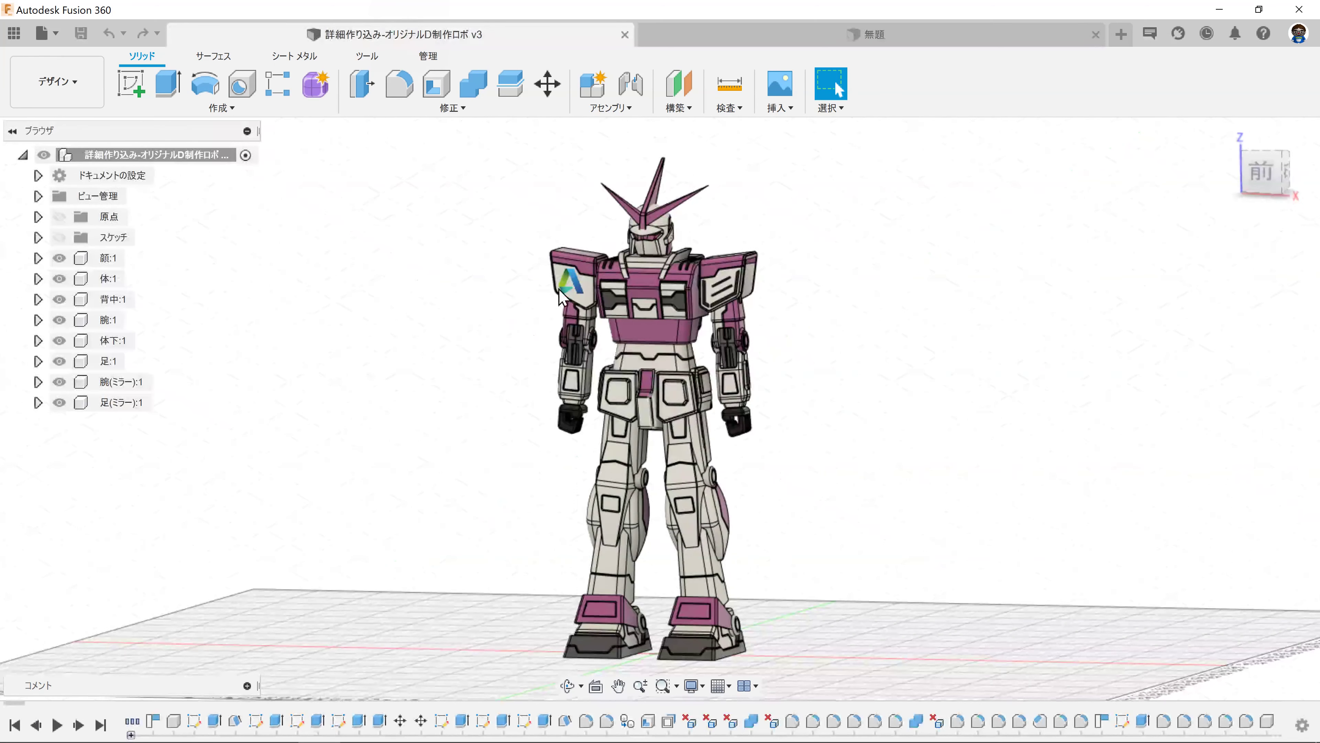
left_click(856, 34)
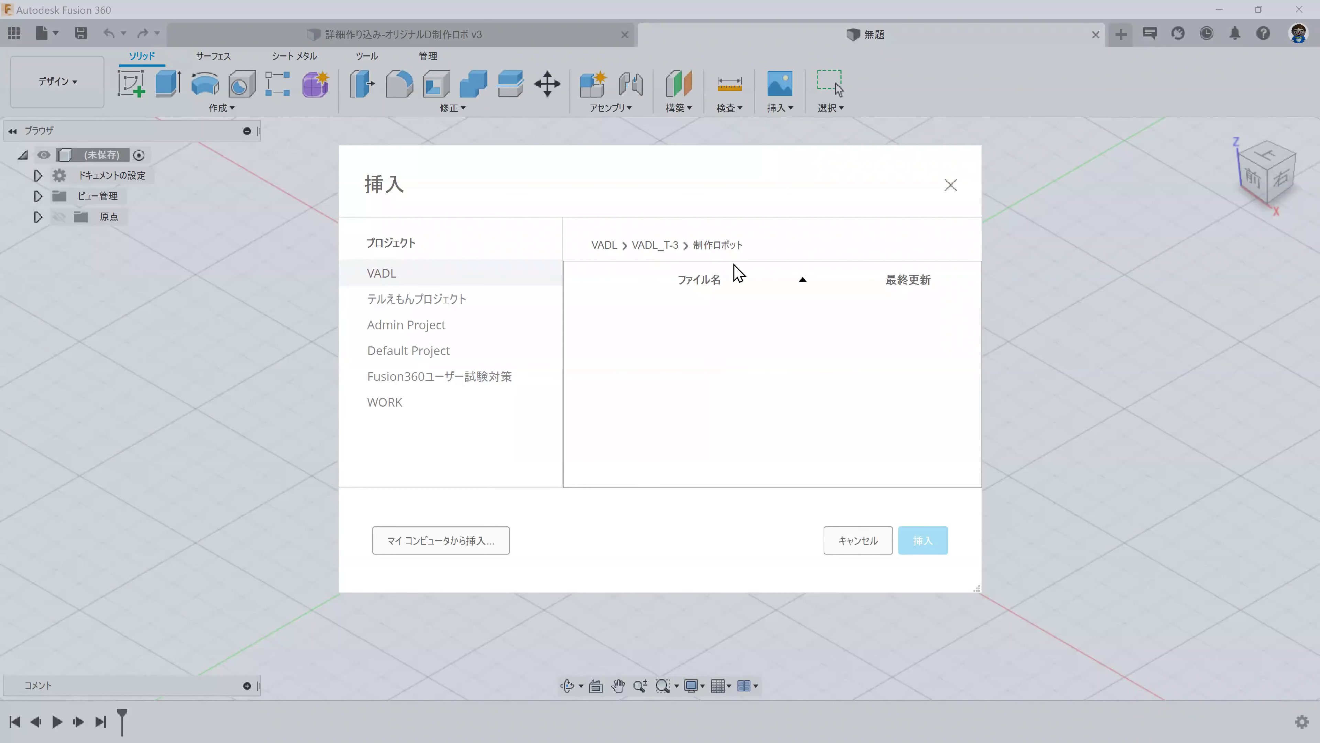
left_click(673, 244)
left_click(623, 330)
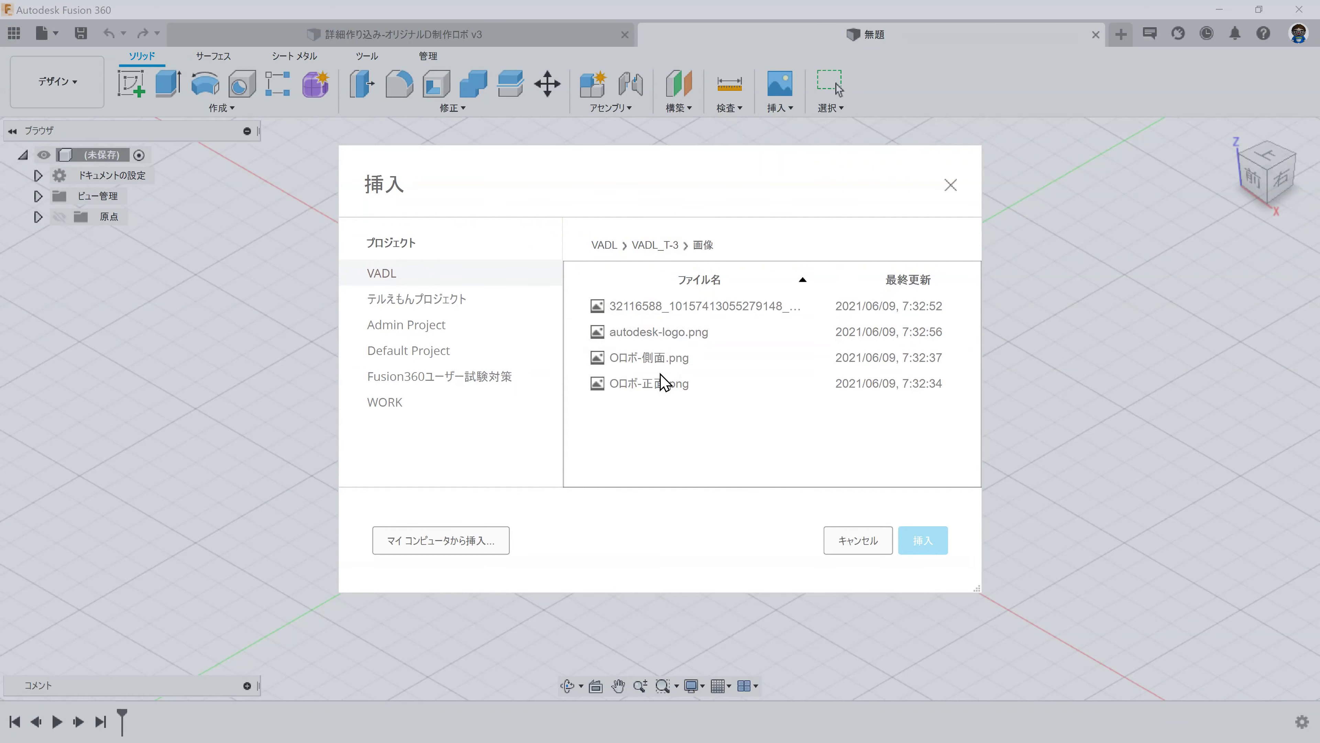
double_click(656, 389)
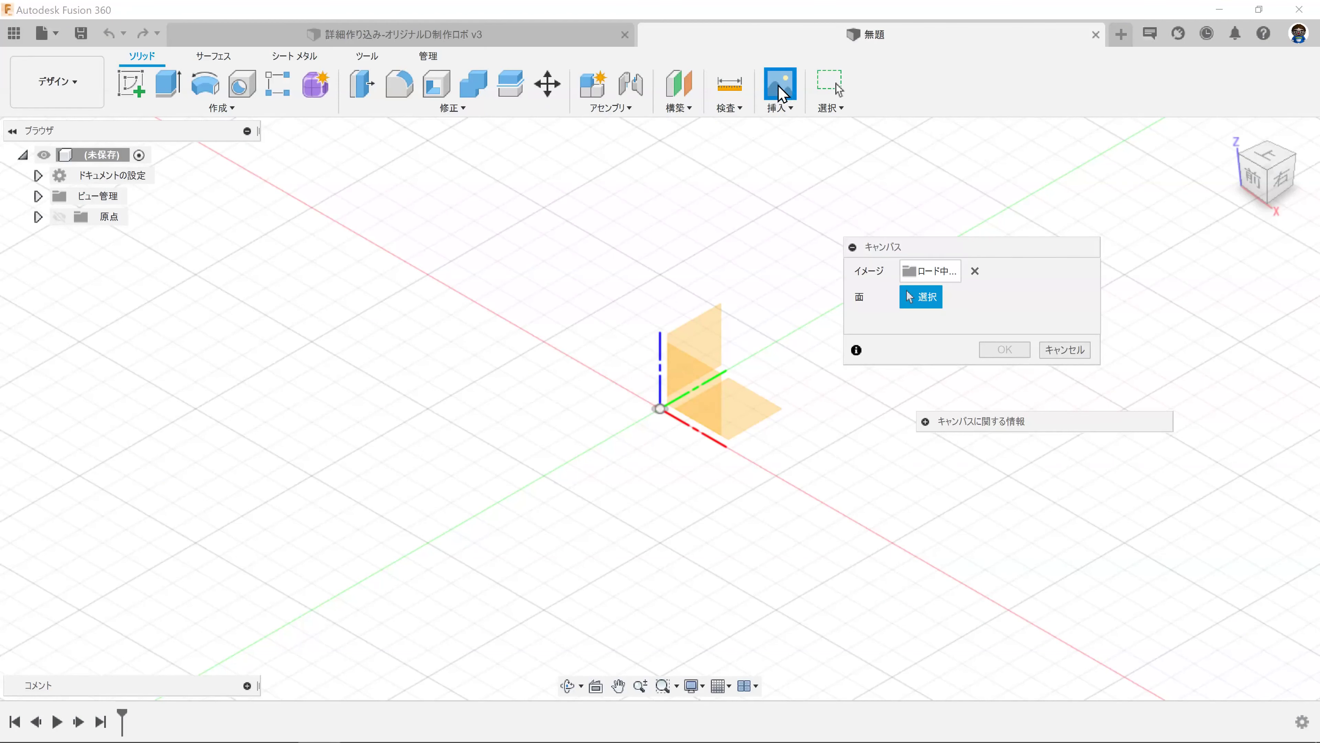
left_click(705, 383)
Step: Flip the front-view canvas, enlarge it to 1.599 scale, and confirm it
left_click(1253, 178)
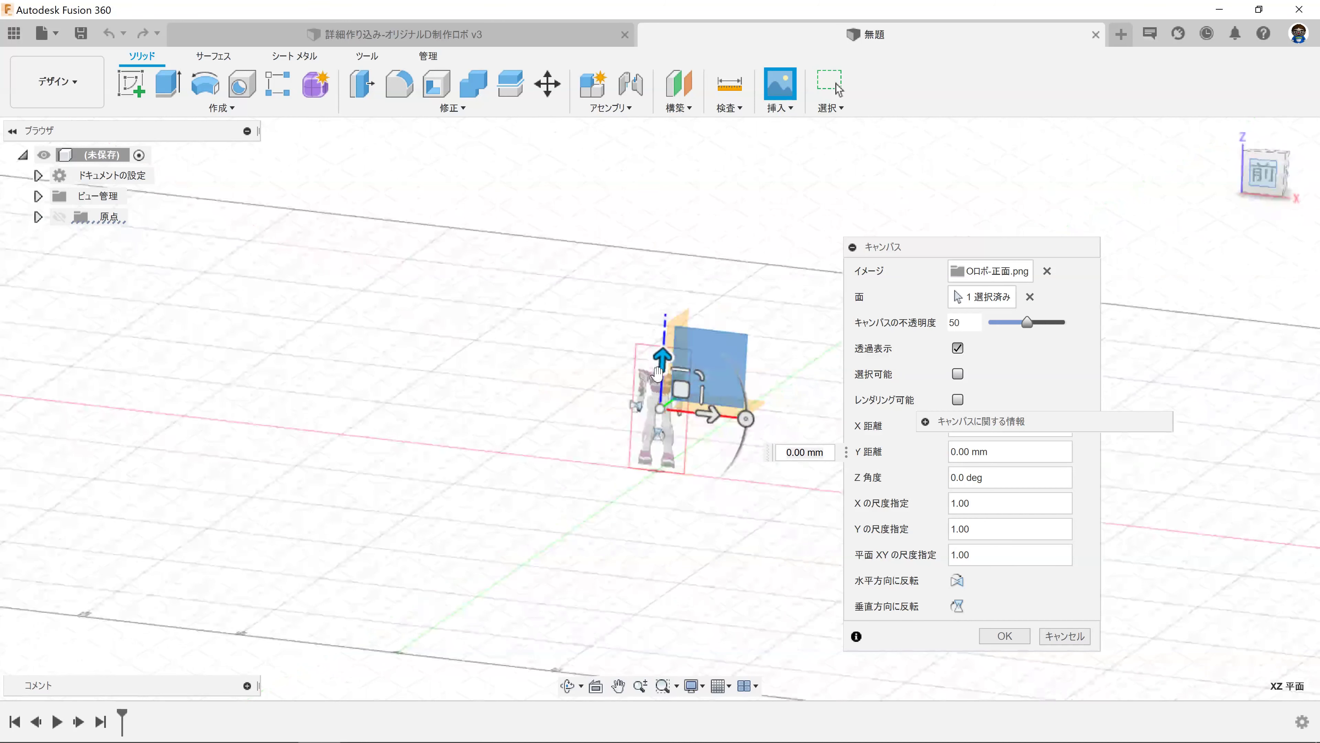
scroll(579, 386, "up", 3)
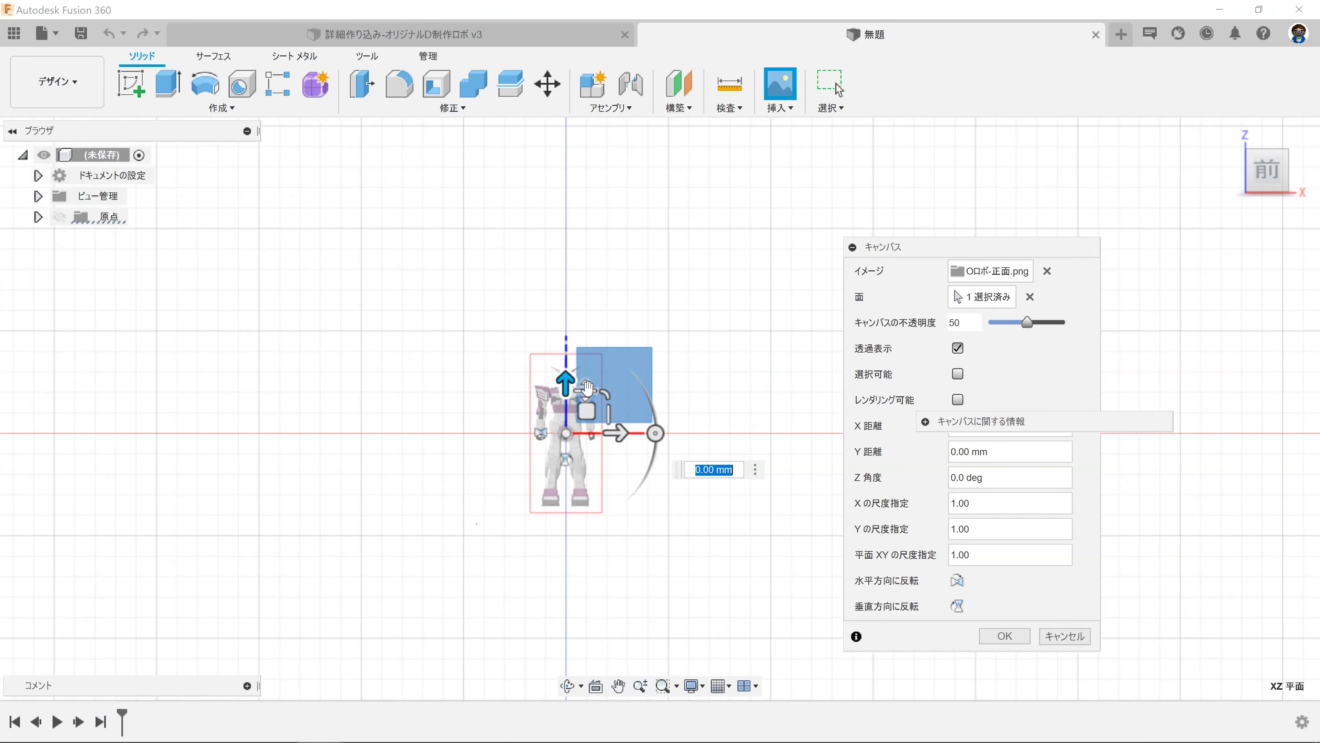
scroll(598, 404, "up", 2)
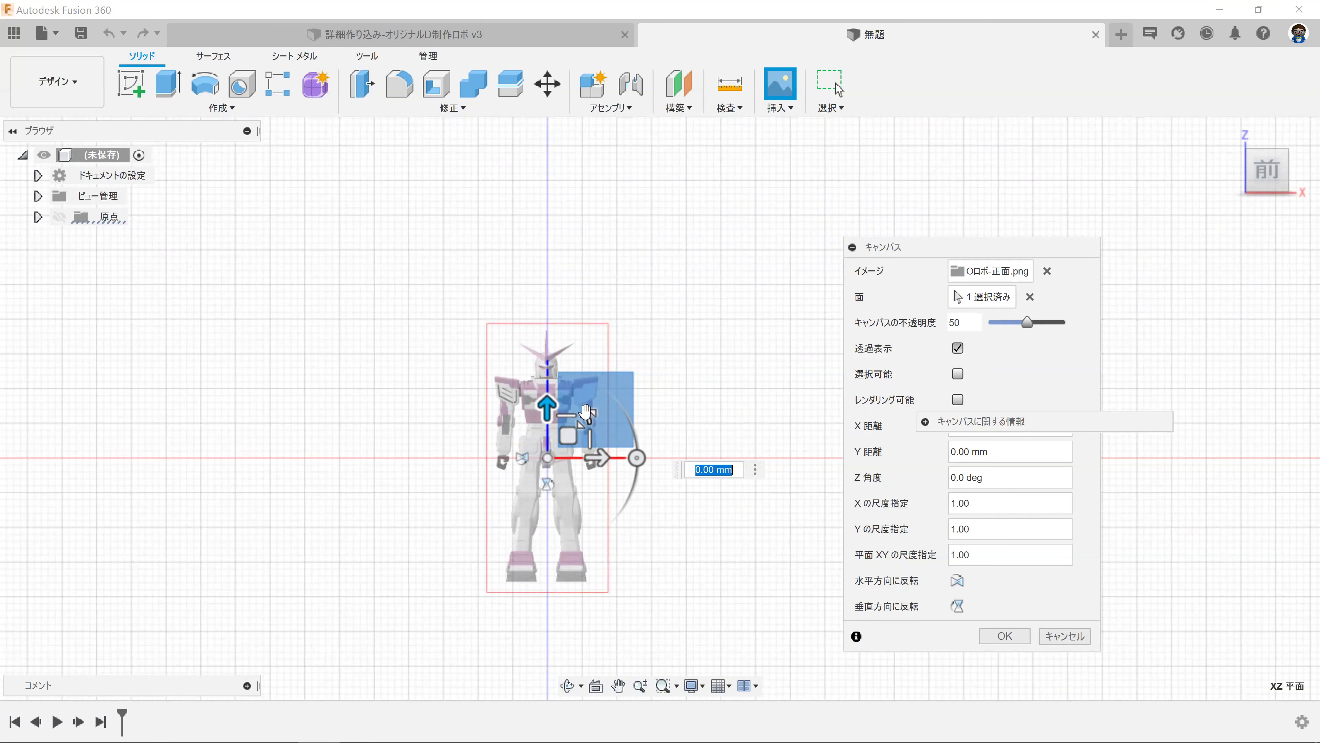
scroll(586, 413, "up", 1)
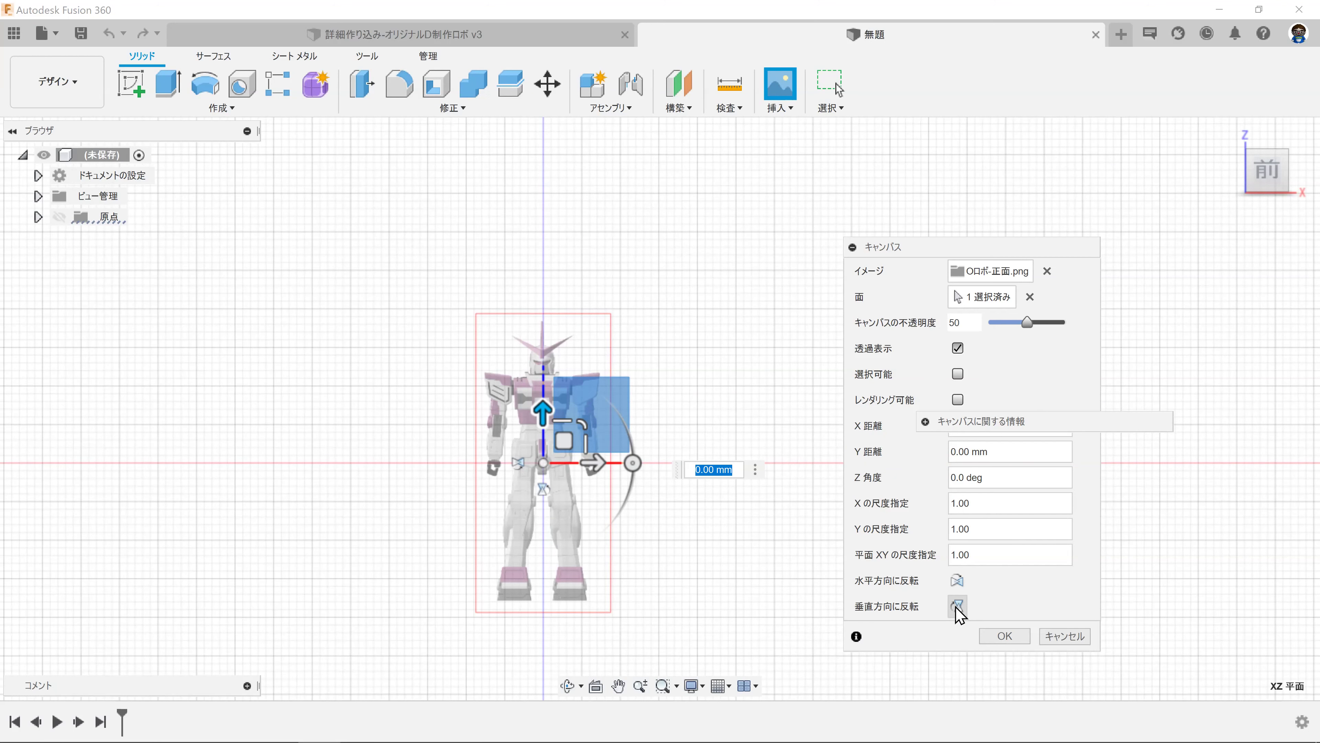
left_click(957, 581)
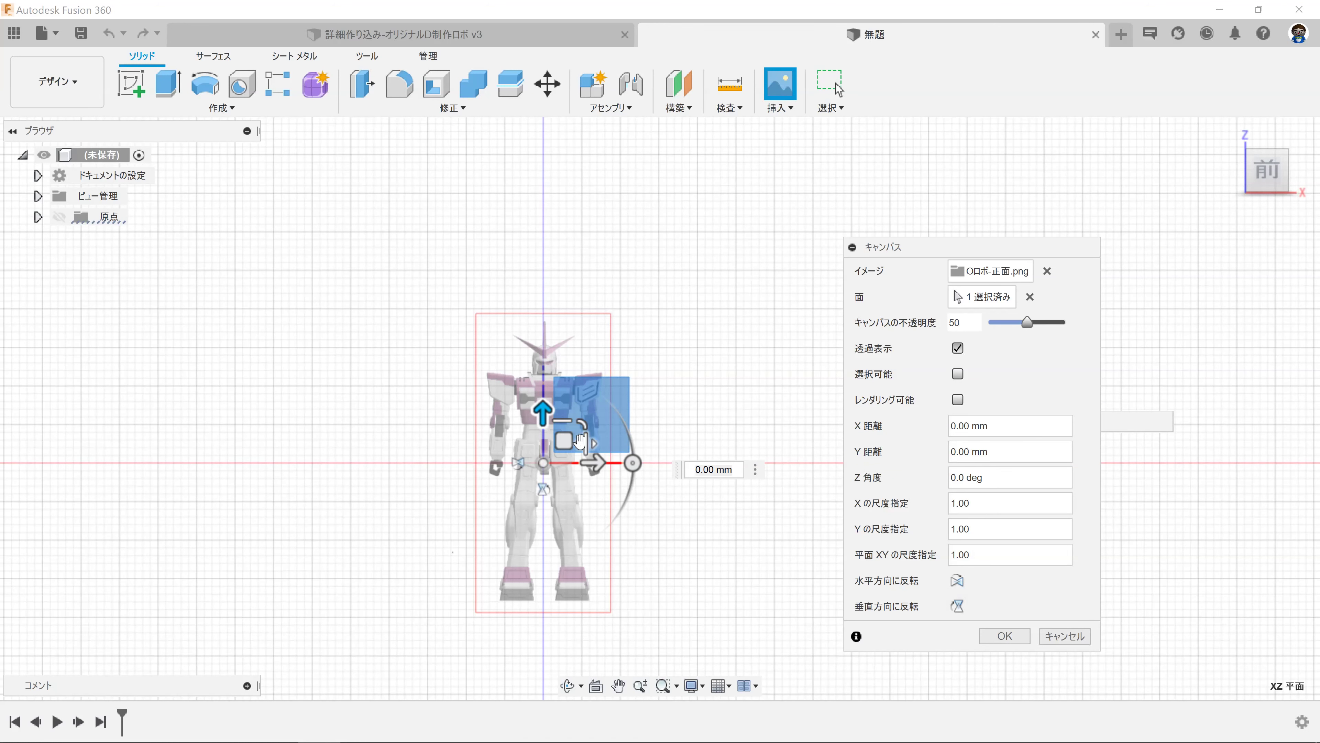
left_click_drag(581, 418, 570, 417)
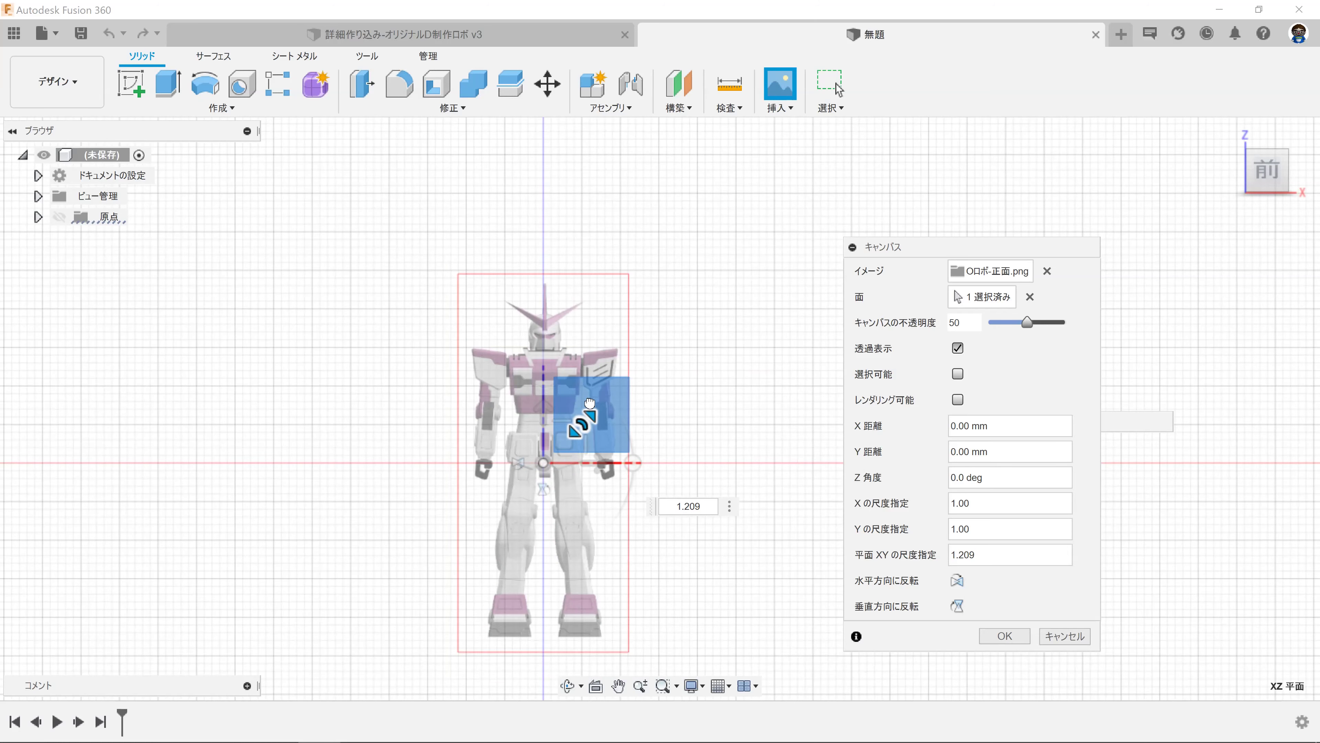
left_click(1005, 635)
middle_click_drag(212, 327, 264, 301)
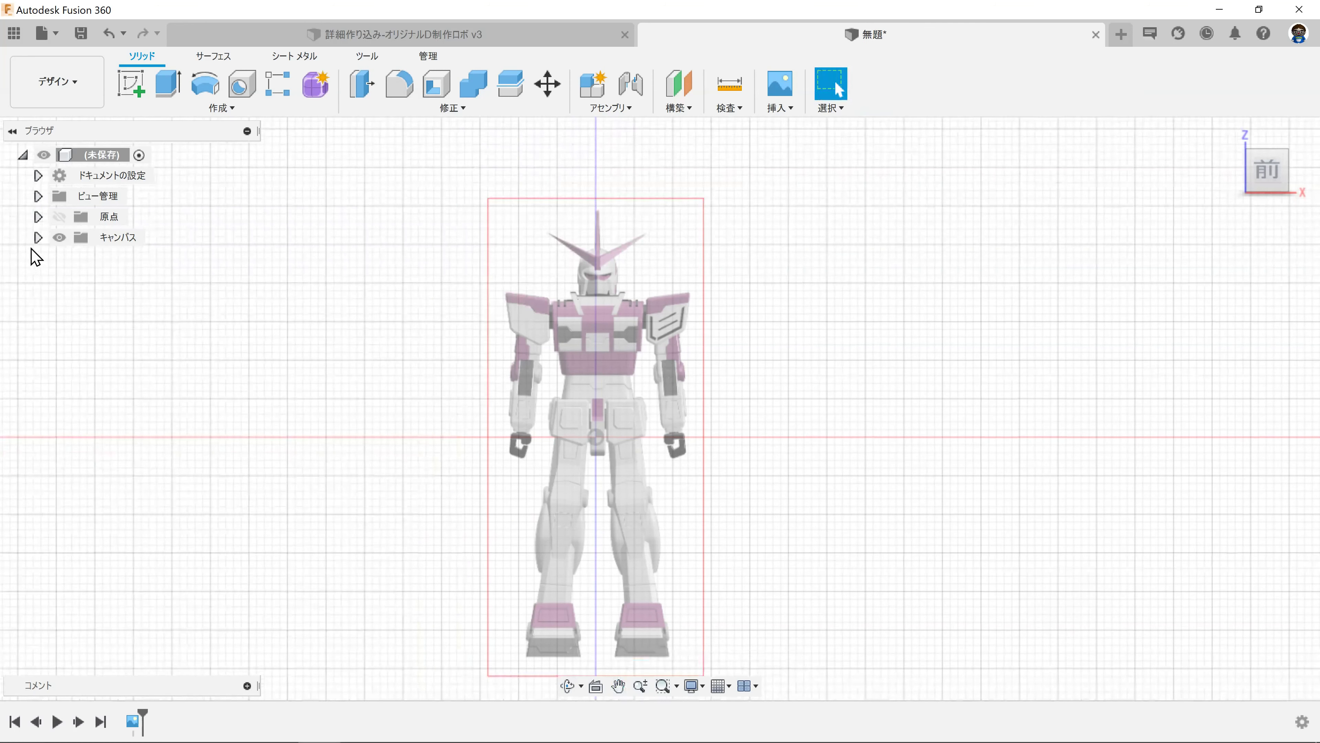
left_click(38, 237)
Step: Calibrate the Oロボ-正面 canvas to 150 mm from head crest to foot bottom
left_click(145, 259)
right_click(145, 259)
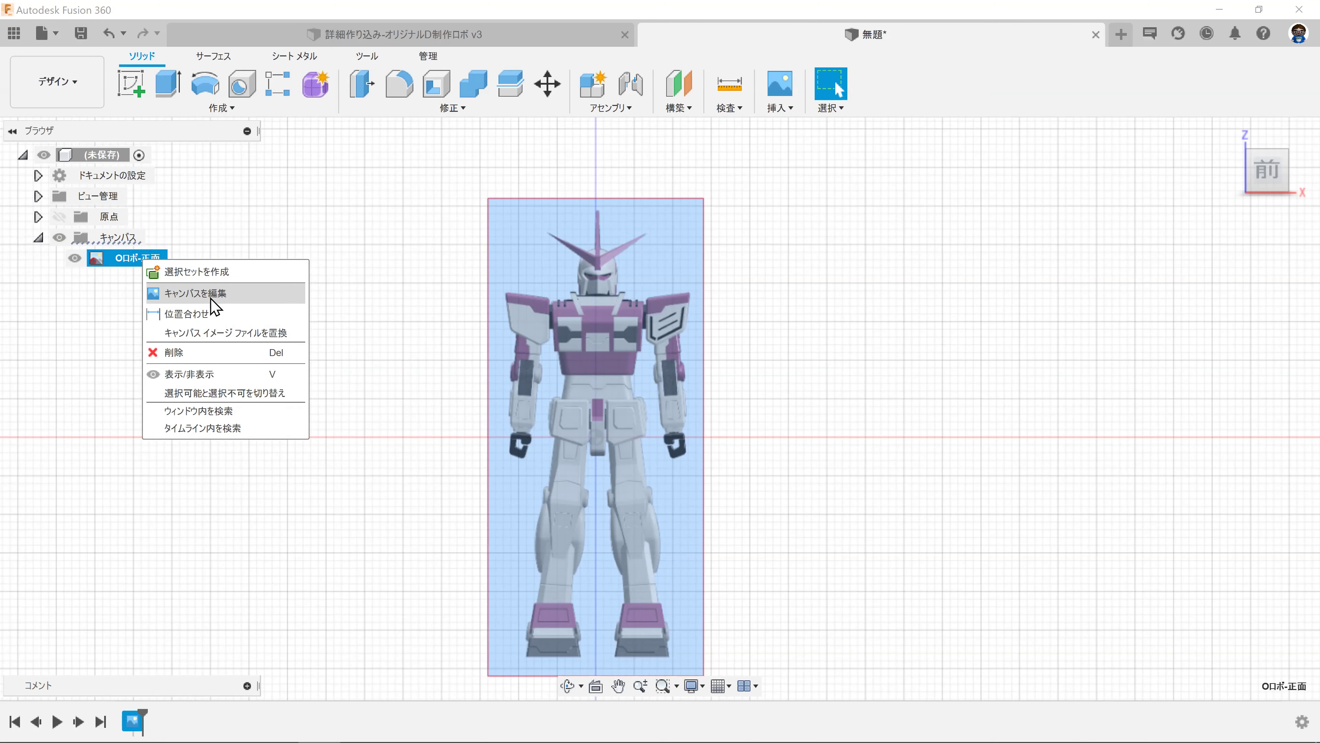
left_click(199, 312)
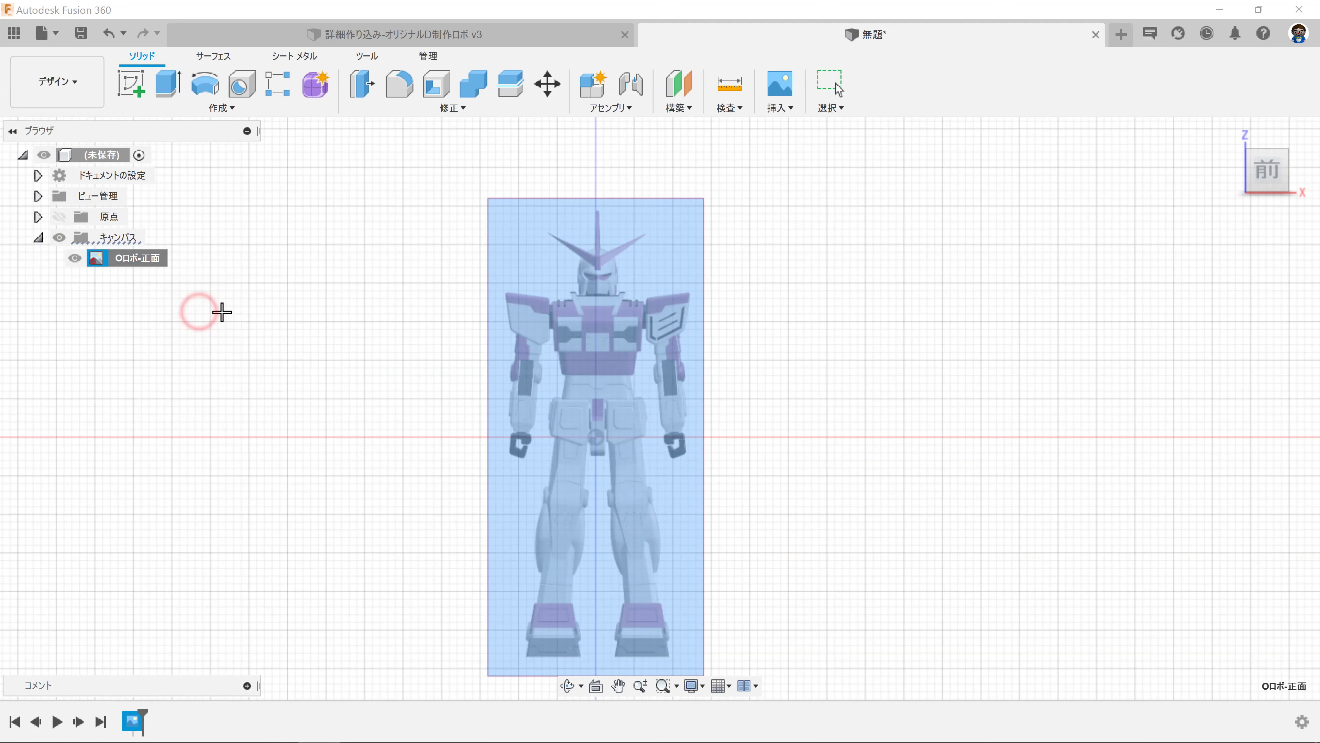
left_click(597, 248)
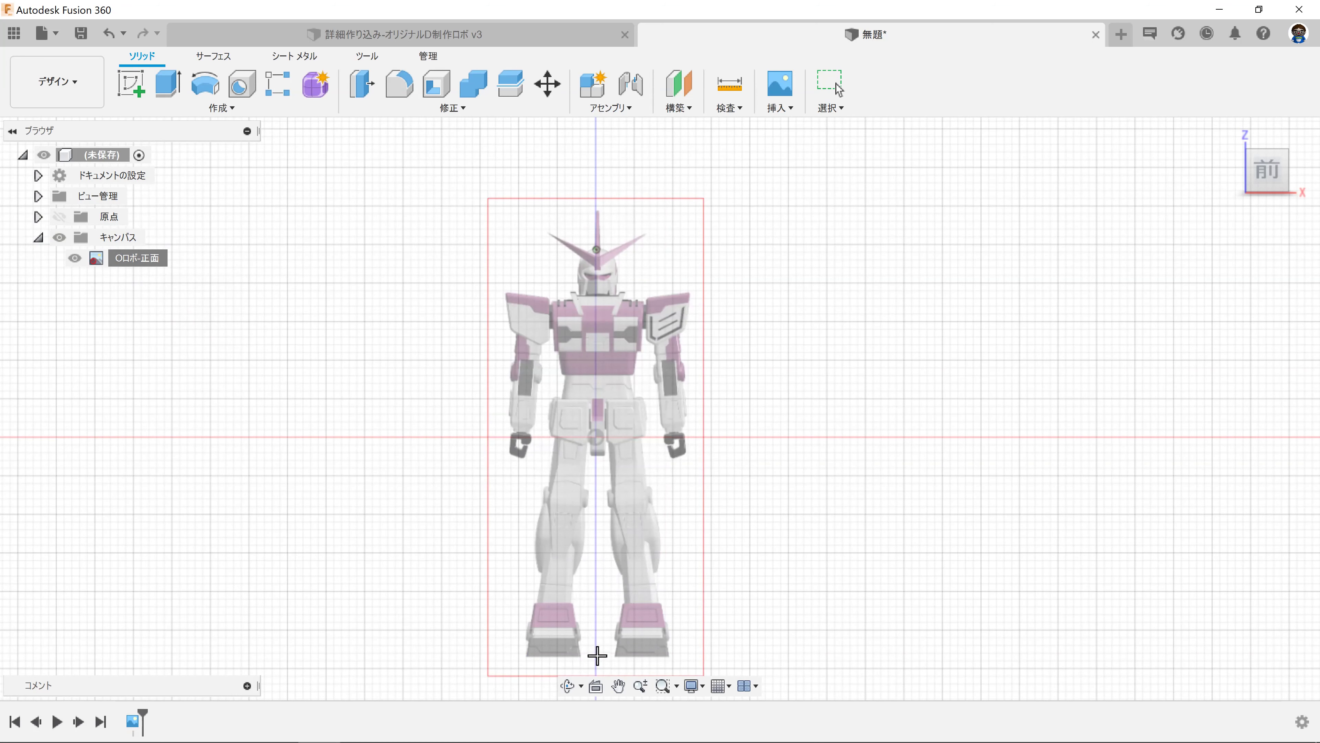
left_click(596, 656)
type("150")
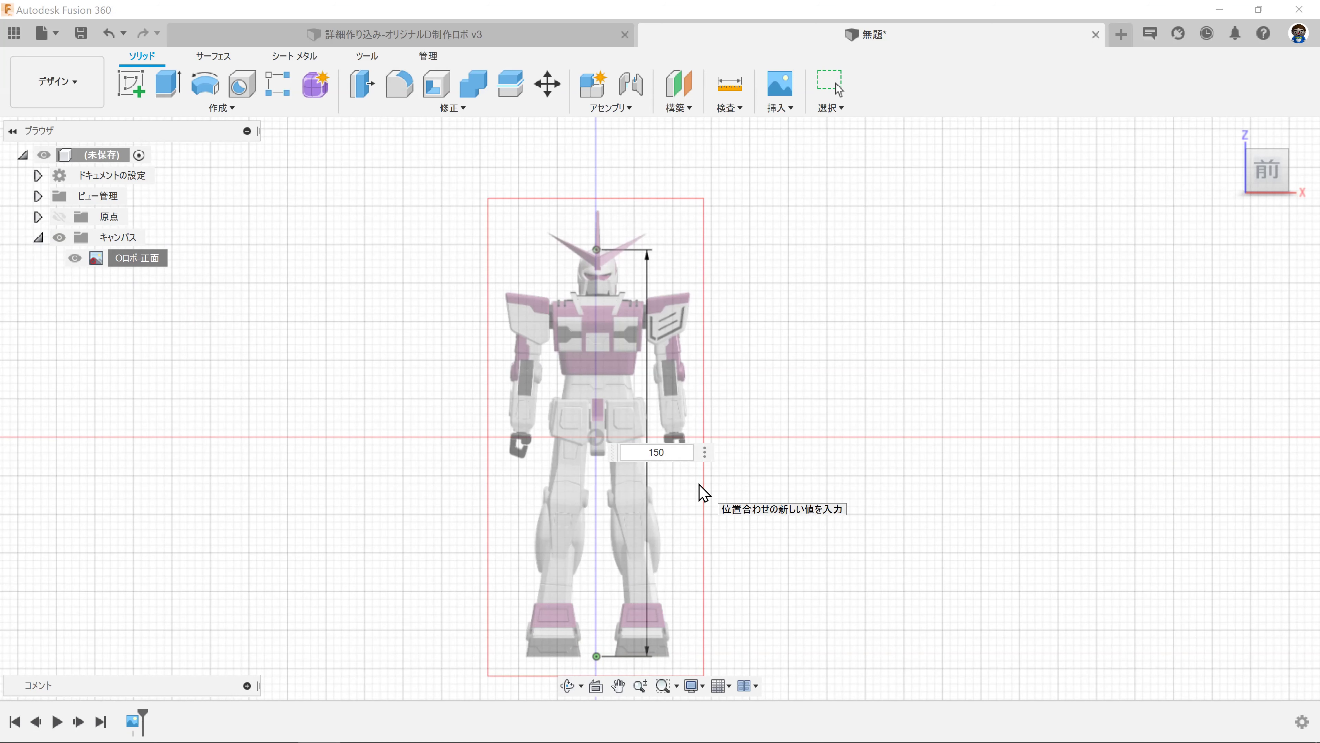
key("Return")
key("F6")
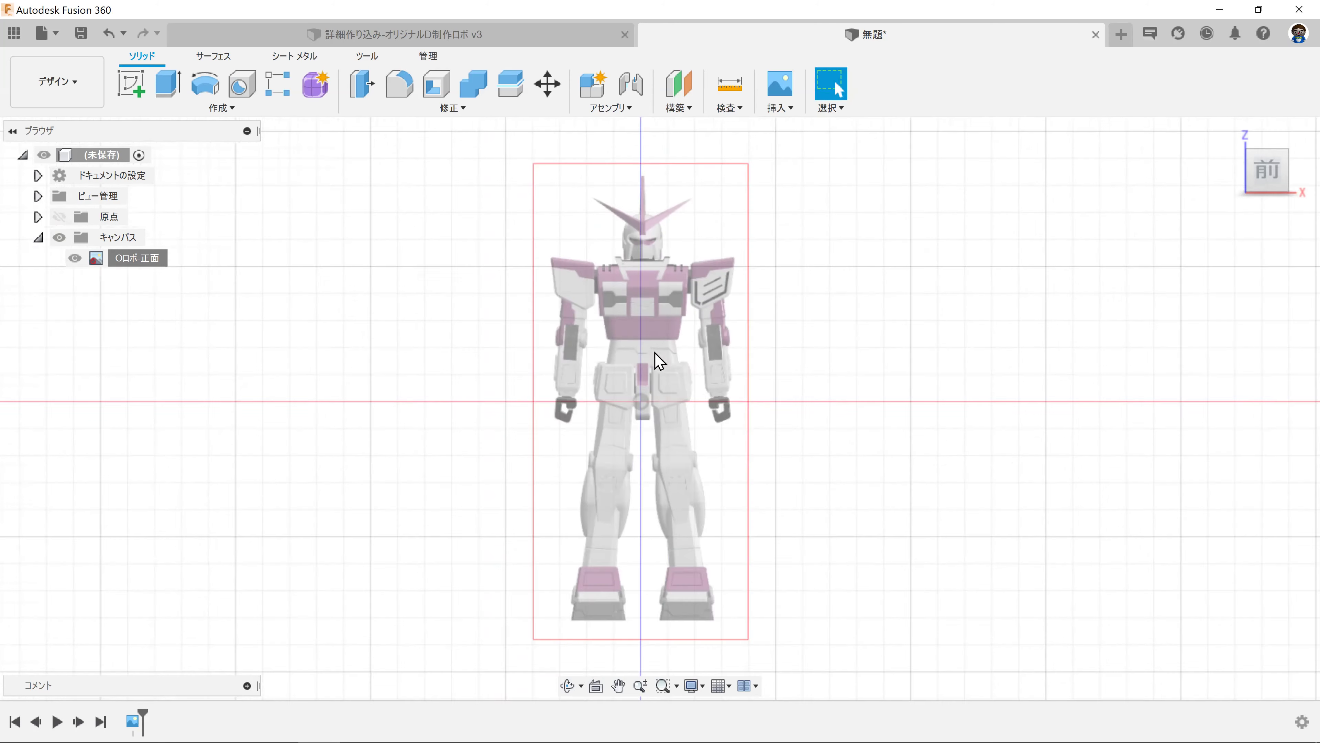
right_click(133, 266)
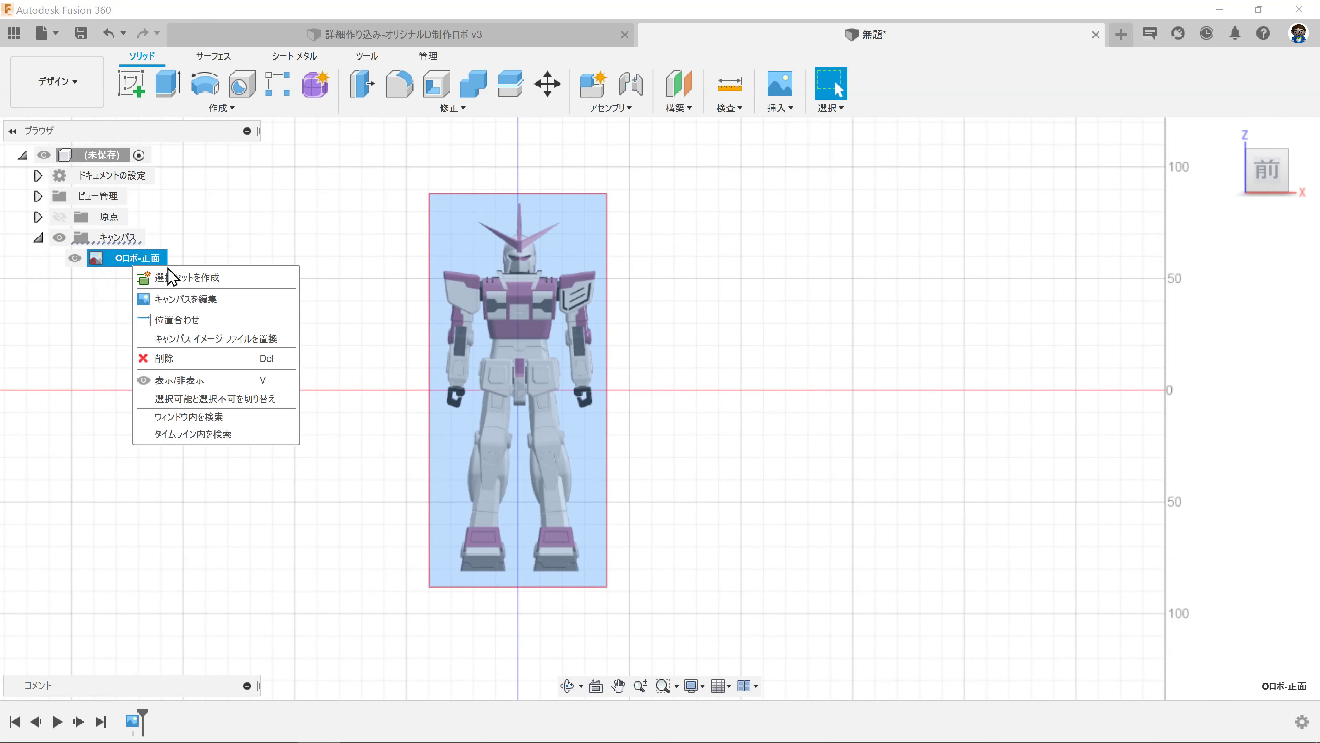
Step: Move the front canvas so the robot's feet sit at the origin, centred vertically
left_click(186, 305)
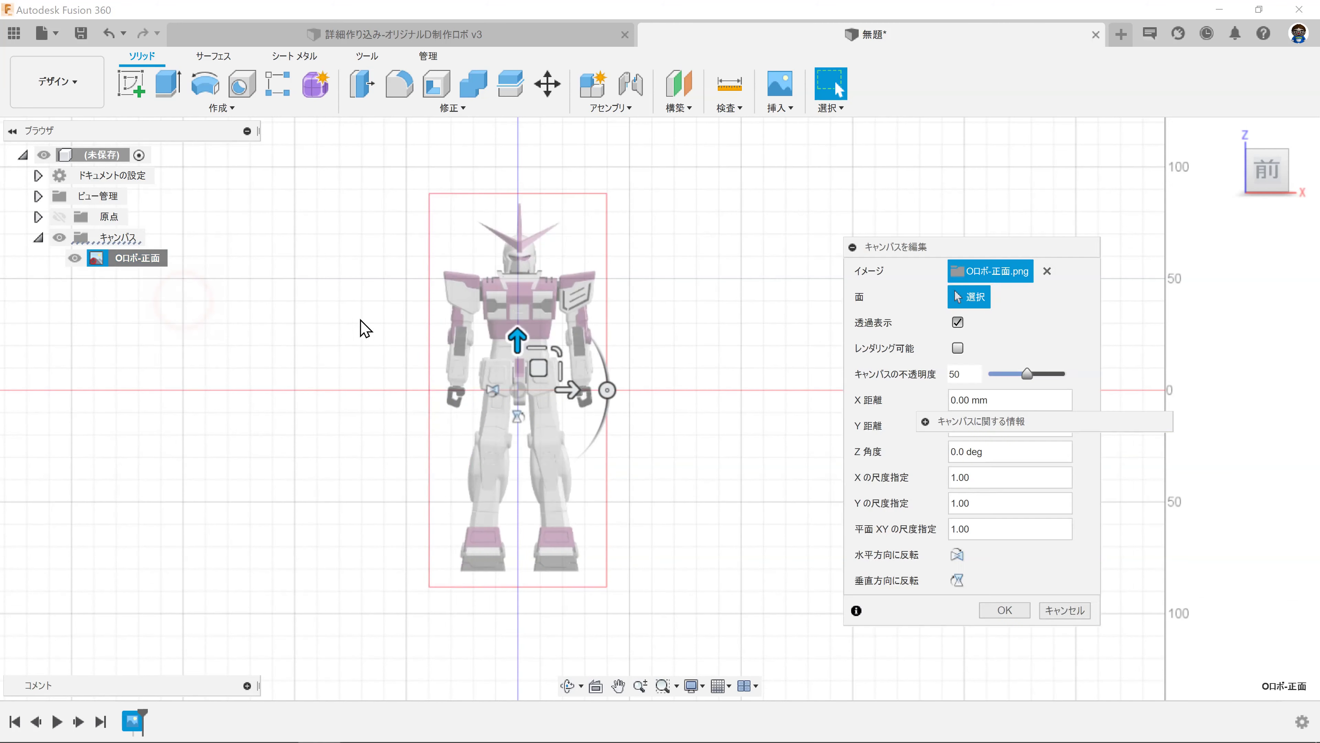
scroll(512, 347, "up", 3)
scroll(511, 347, "up", 2)
mouse_move(511, 347)
left_mouse_down()
mouse_move(517, 207)
mouse_move(525, 305)
mouse_move(526, 139)
left_mouse_up()
scroll(481, 230, "down", 2)
scroll(486, 359, "down", 1)
mouse_move(487, 360)
middle_mouse_down()
mouse_move(493, 437)
mouse_move(537, 563)
middle_mouse_up()
scroll(491, 432, "up", 1)
scroll(491, 433, "up", 2)
scroll(491, 433, "up", 2)
scroll(537, 563, "down", 2)
scroll(538, 563, "down", 2)
middle_click_drag(603, 528, 536, 632)
left_click_drag(522, 634, 519, 639)
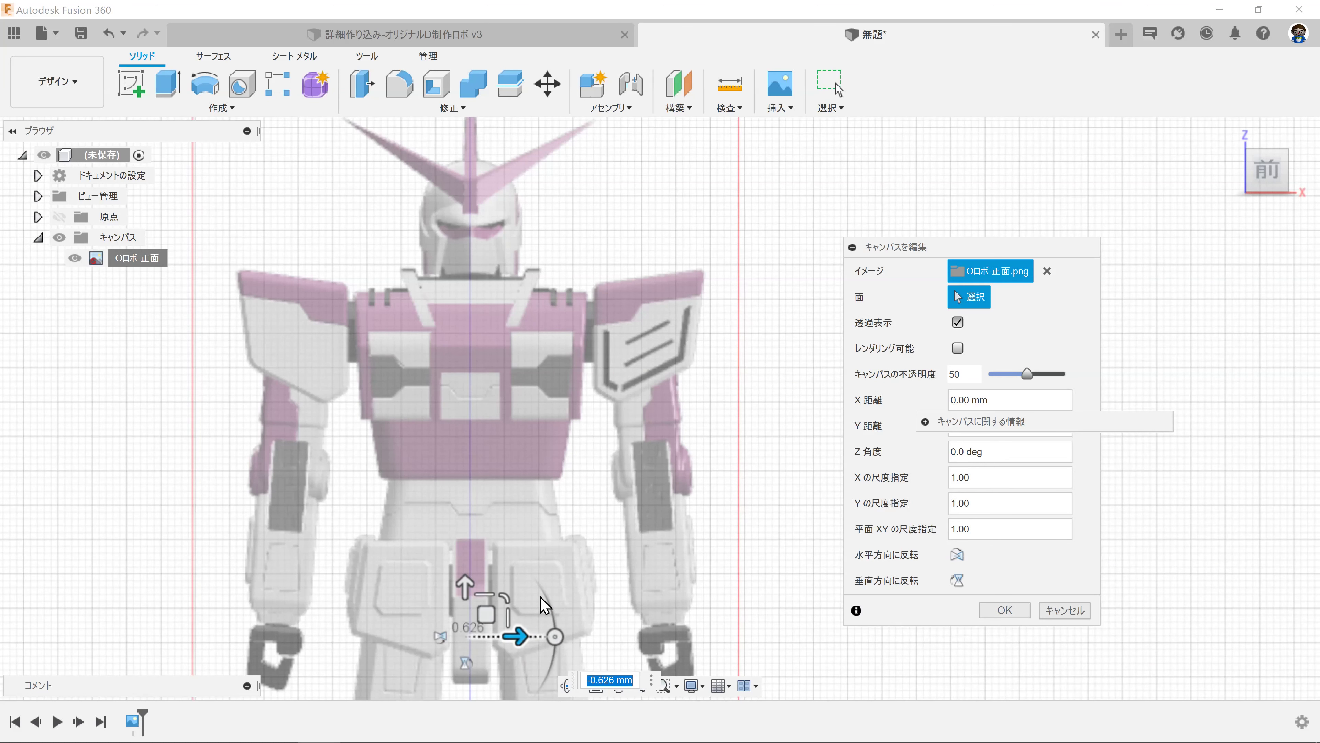
Step: Confirm the canvas position and orbit to a tilted 3D view
scroll(590, 537, "down", 2)
left_click(1012, 611)
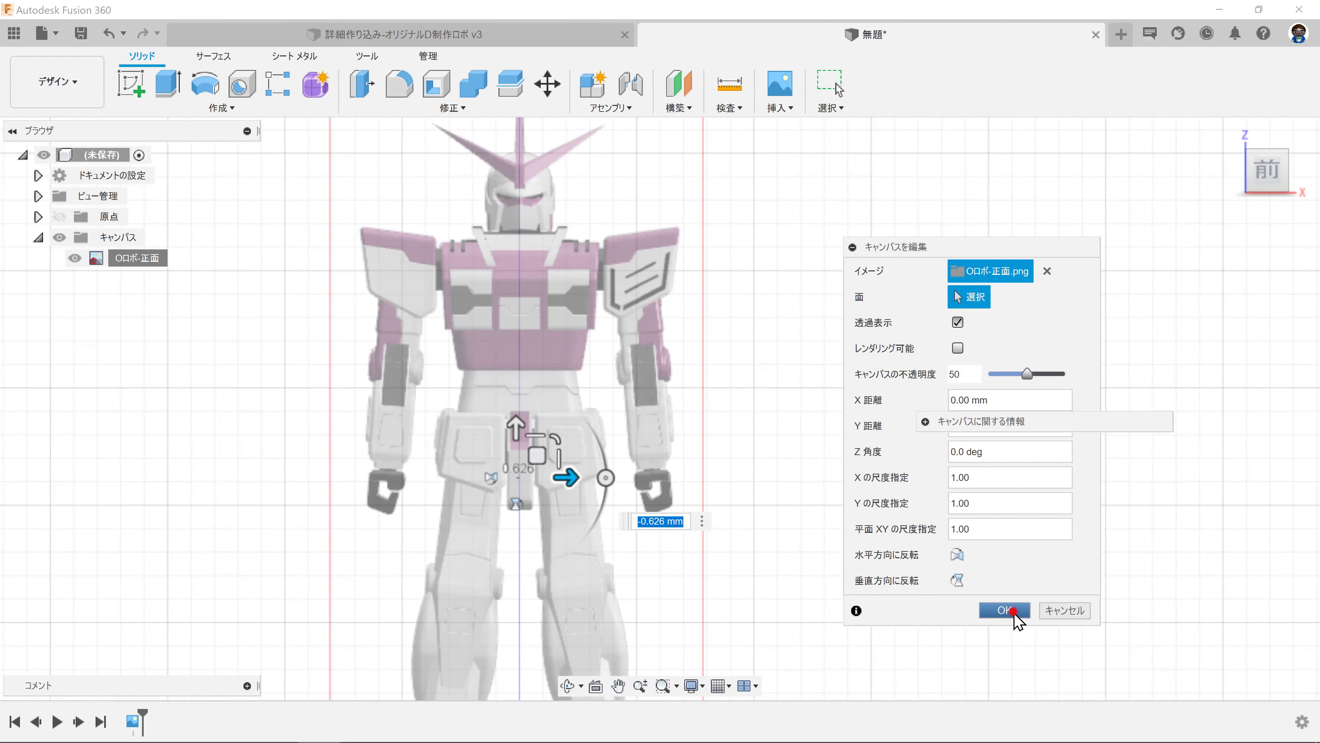
left_click(869, 569)
scroll(758, 460, "down", 2)
scroll(759, 476, "down", 1)
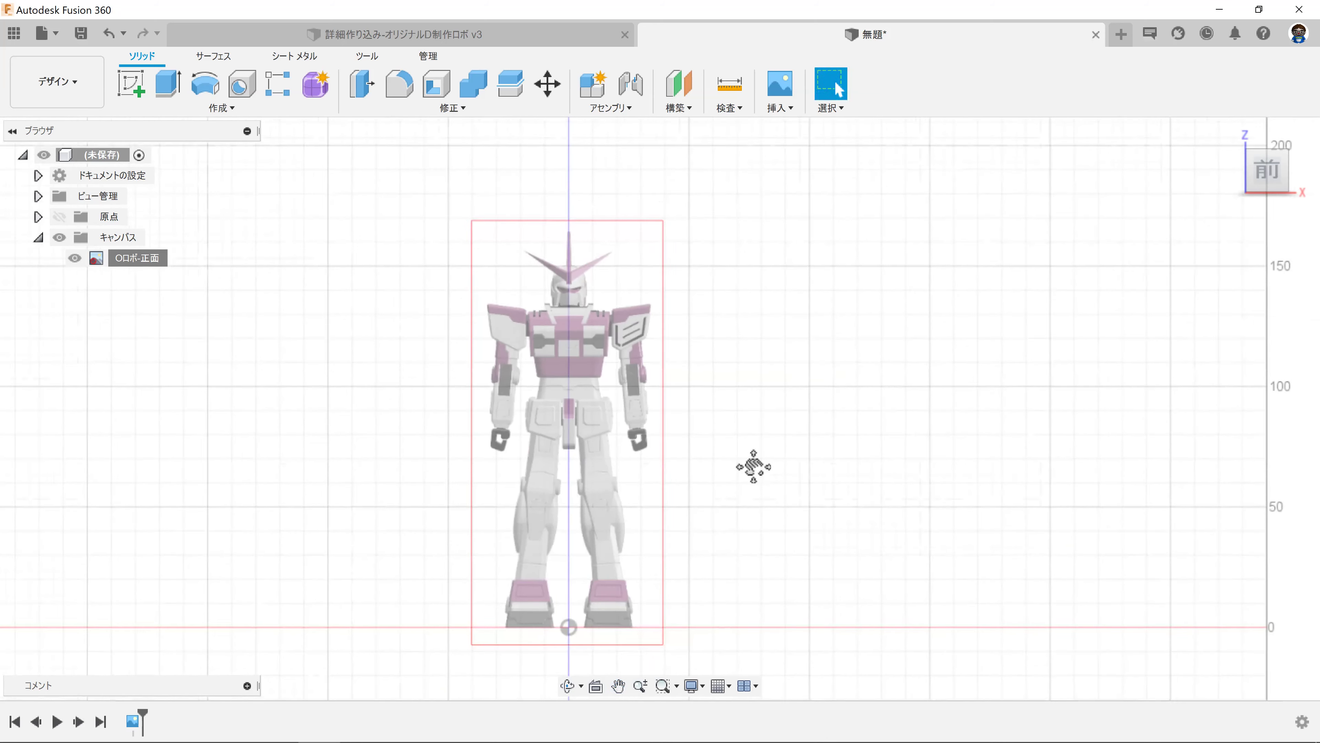
middle_click_drag(757, 452, 734, 451, "shift")
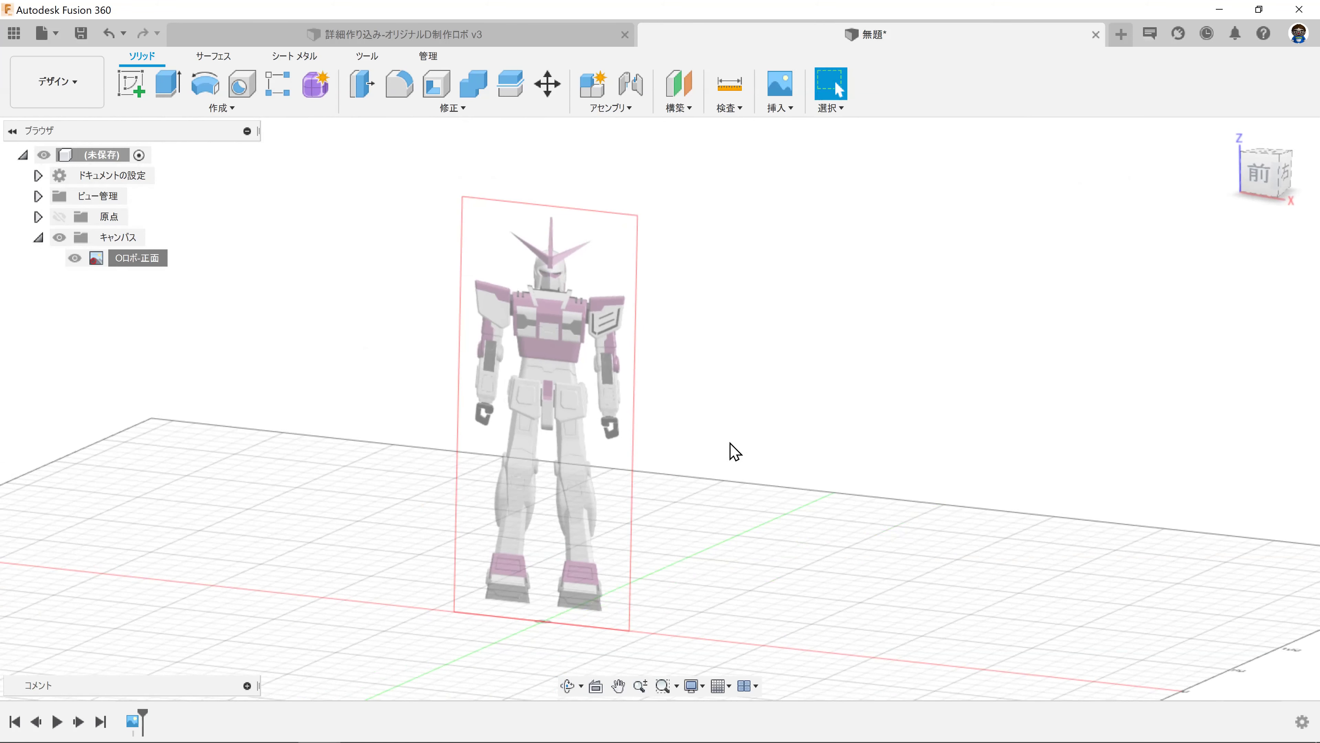
Step: Start a sketch on the side plane and draw a 150 mm vertical line from the origin
left_click(131, 84)
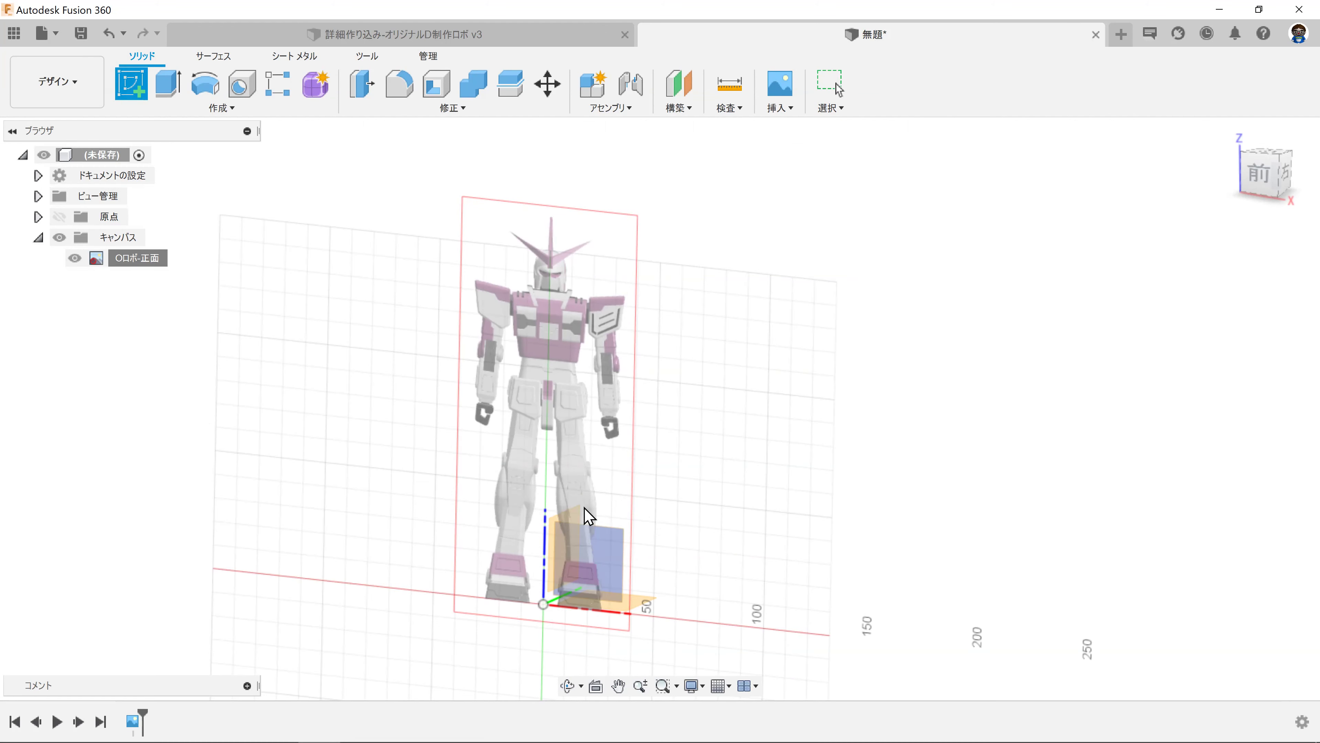
left_click(578, 510)
left_click(132, 92)
left_click(475, 626)
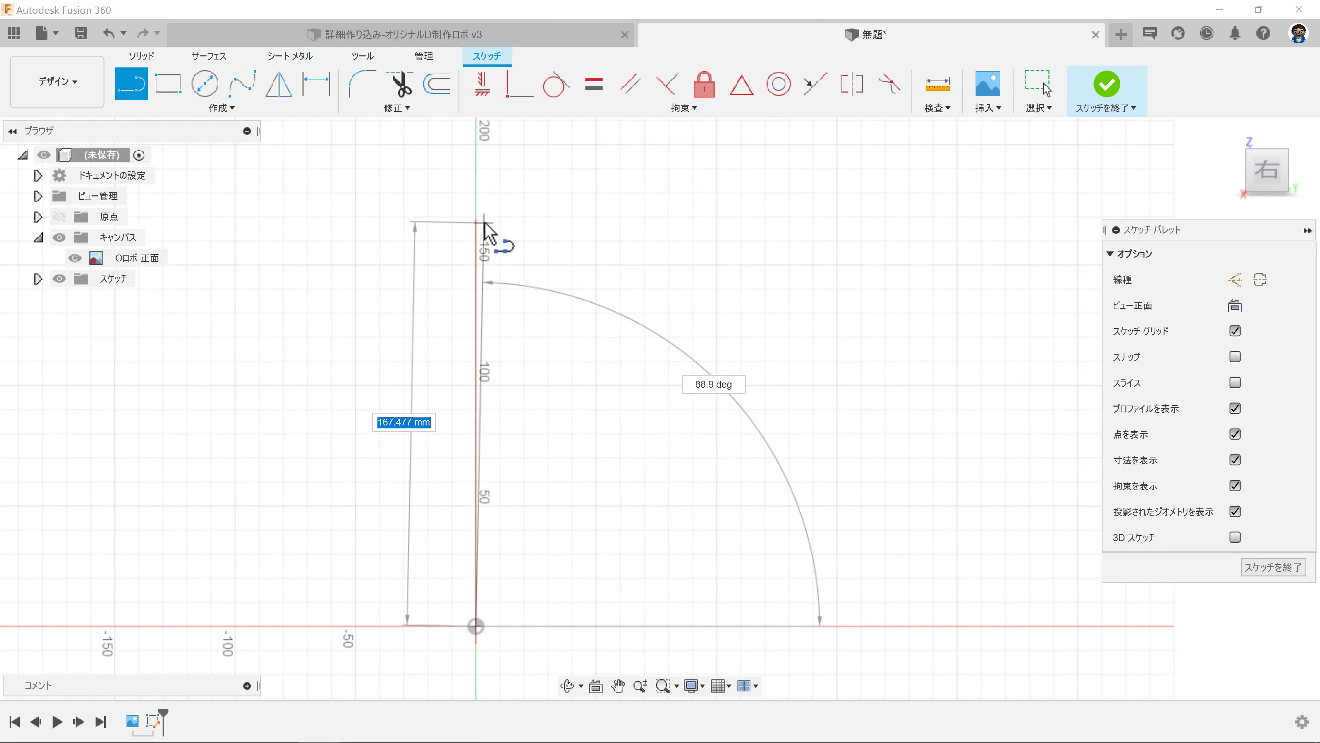
type("0")
key("Return")
key("Escape")
left_click(477, 317)
left_click(575, 345)
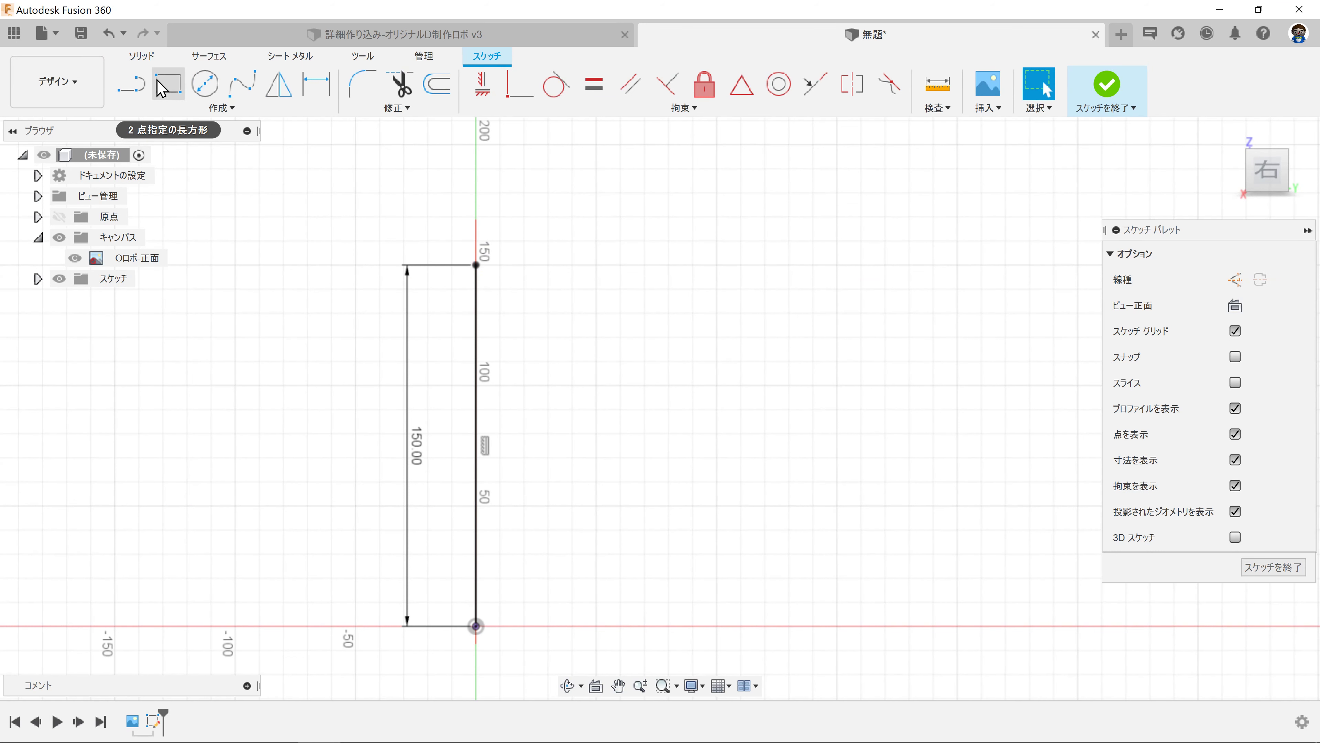
Step: Draw a rectangle around the robot image in the sketch
left_click(168, 84)
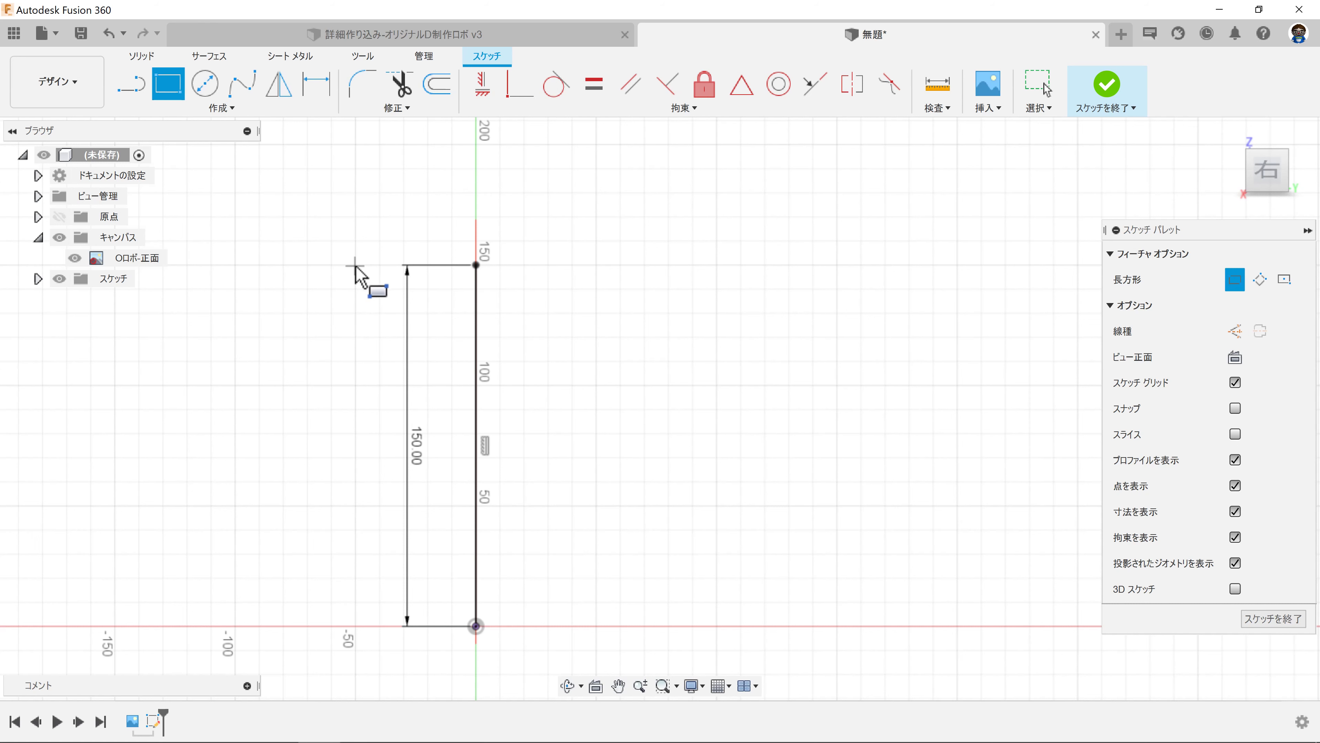
left_click(588, 262)
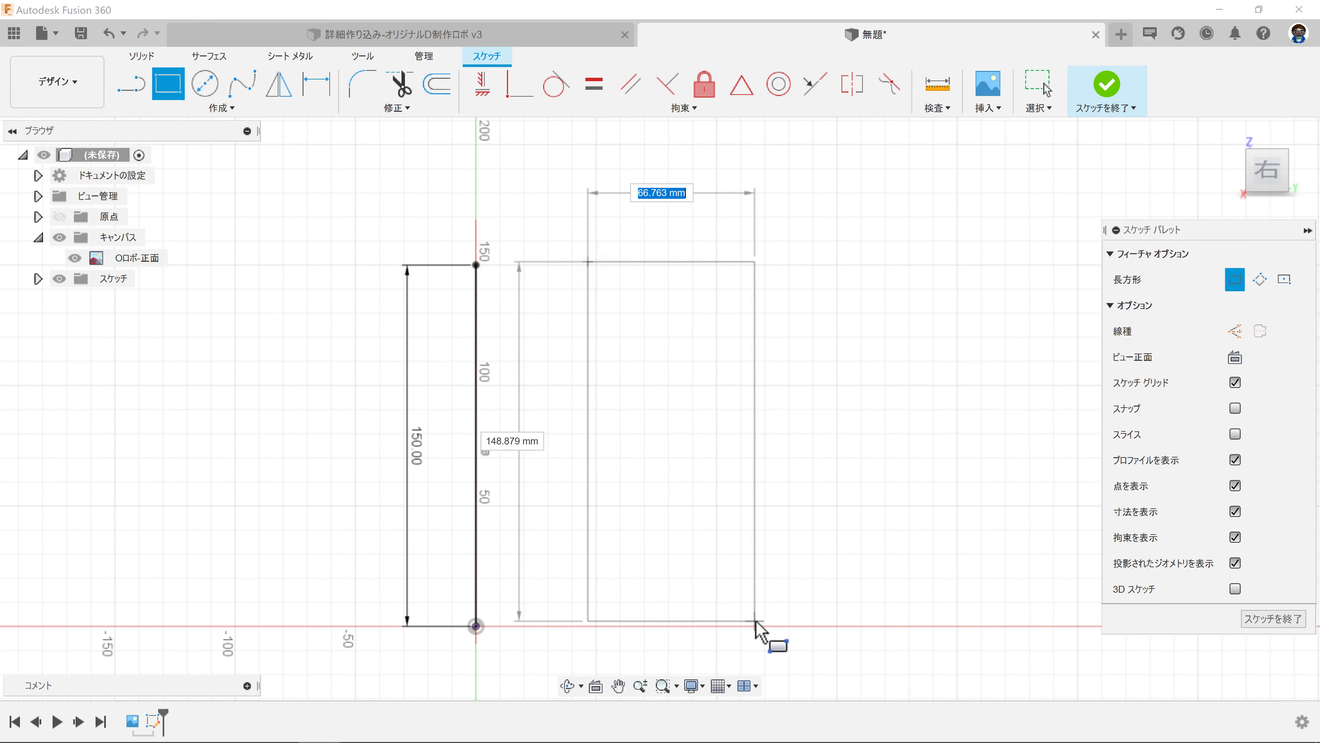
left_click(780, 627)
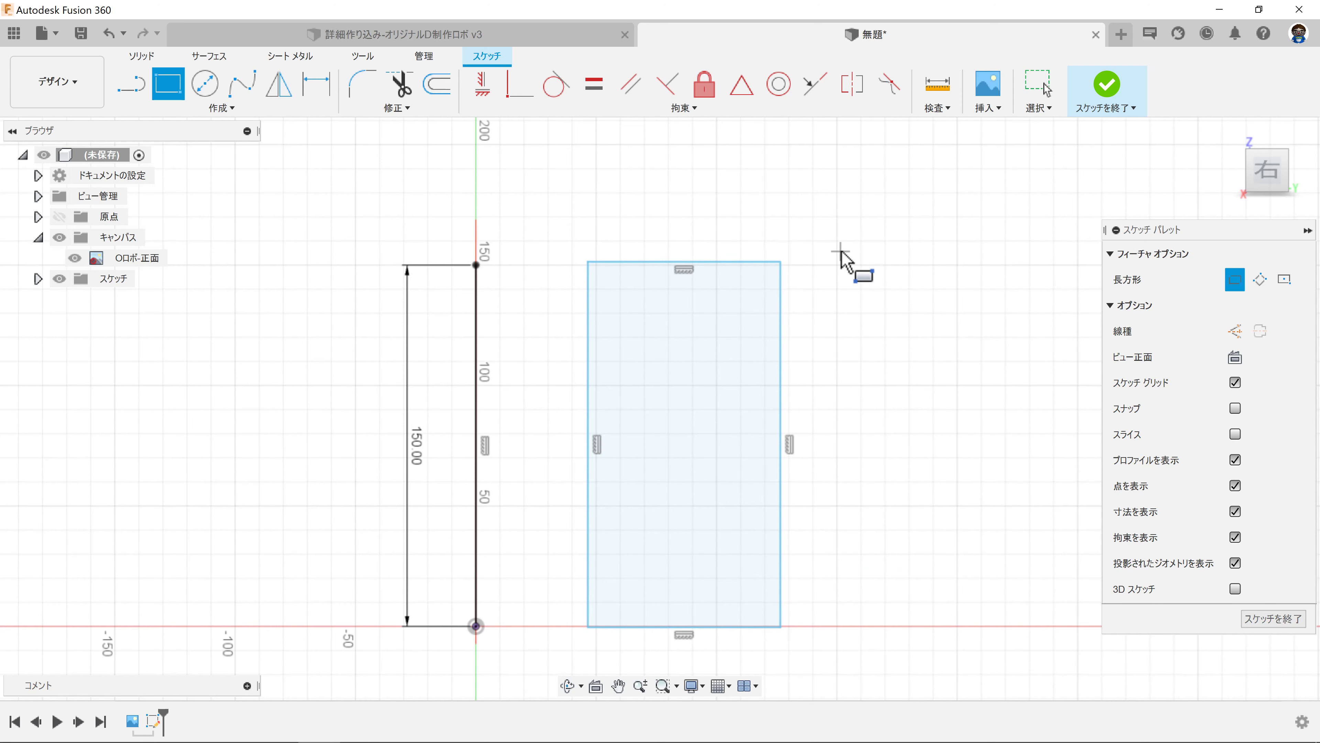
key("Escape")
Step: Delete the rectangle, line and 150.00 dimension, then remove the empty sketch from the timeline
left_click_drag(836, 248, 450, 665)
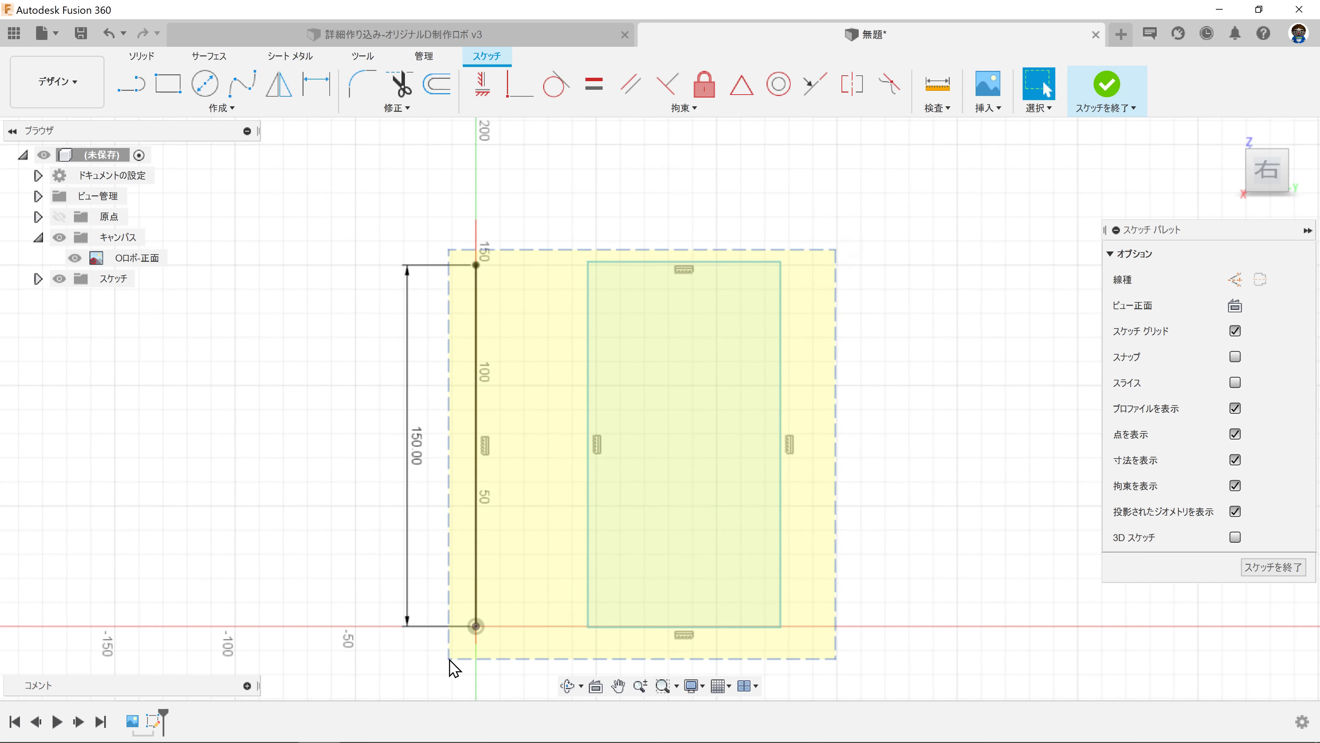
key("Delete")
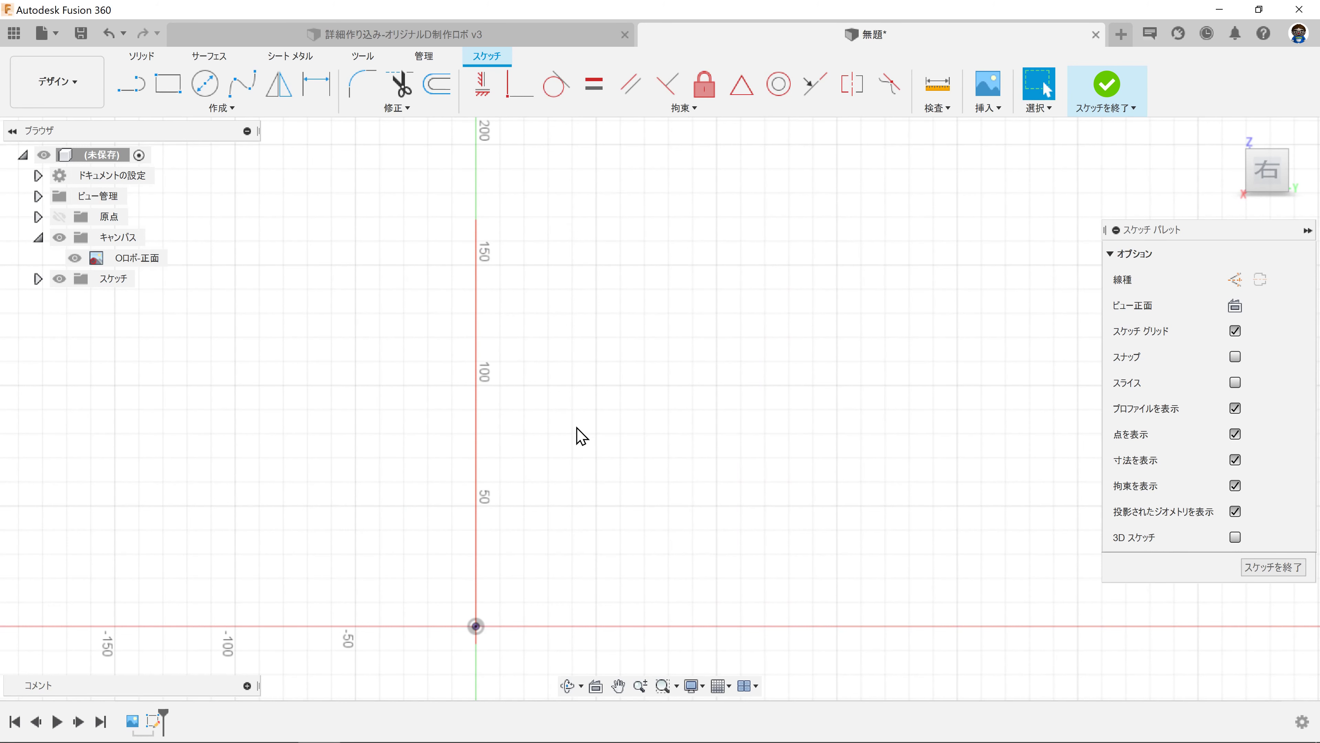
middle_click_drag(586, 439, 753, 439, "shift")
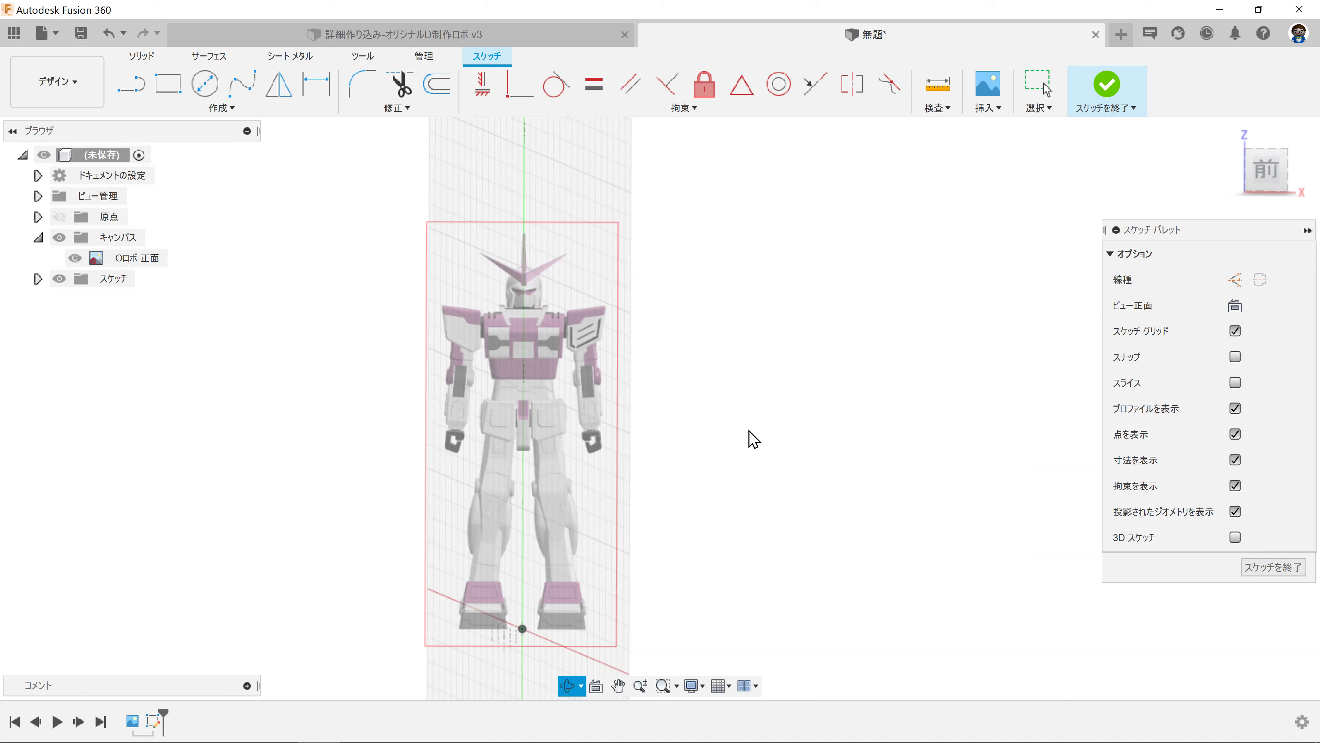
key("Escape")
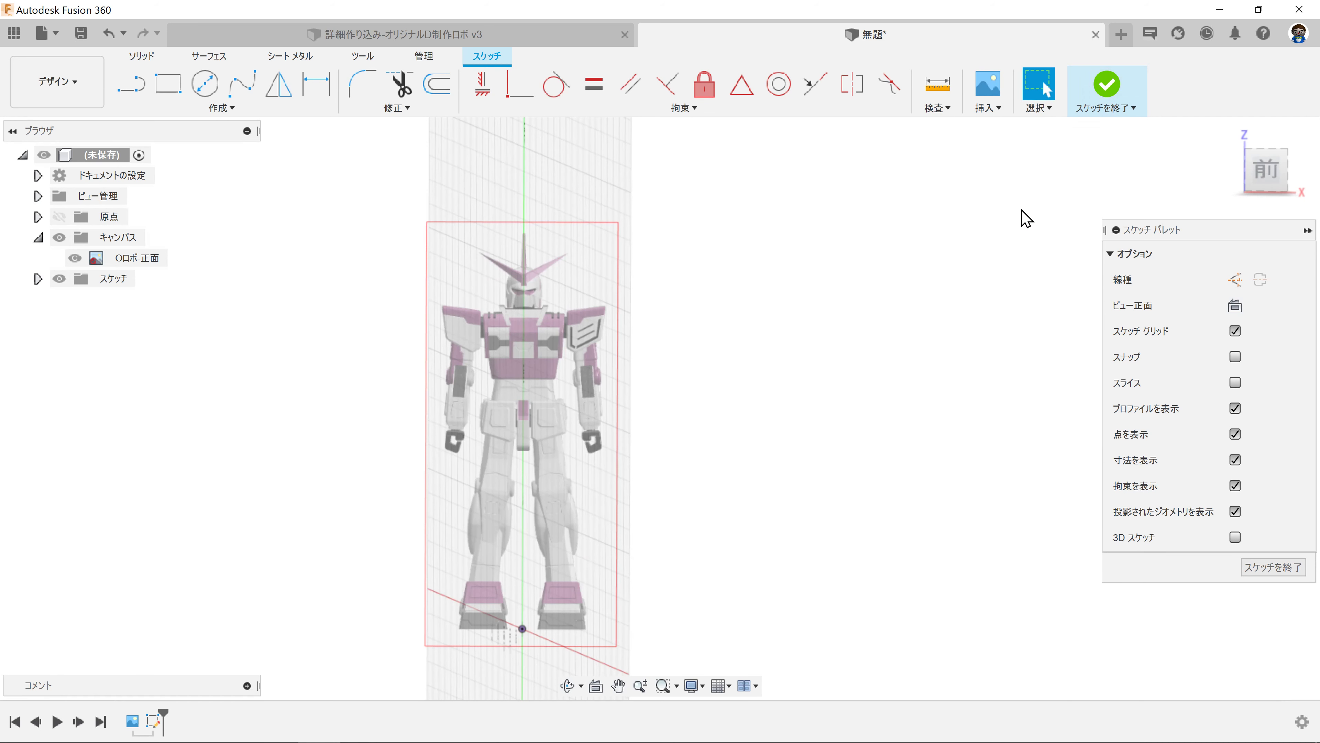
left_click(1107, 98)
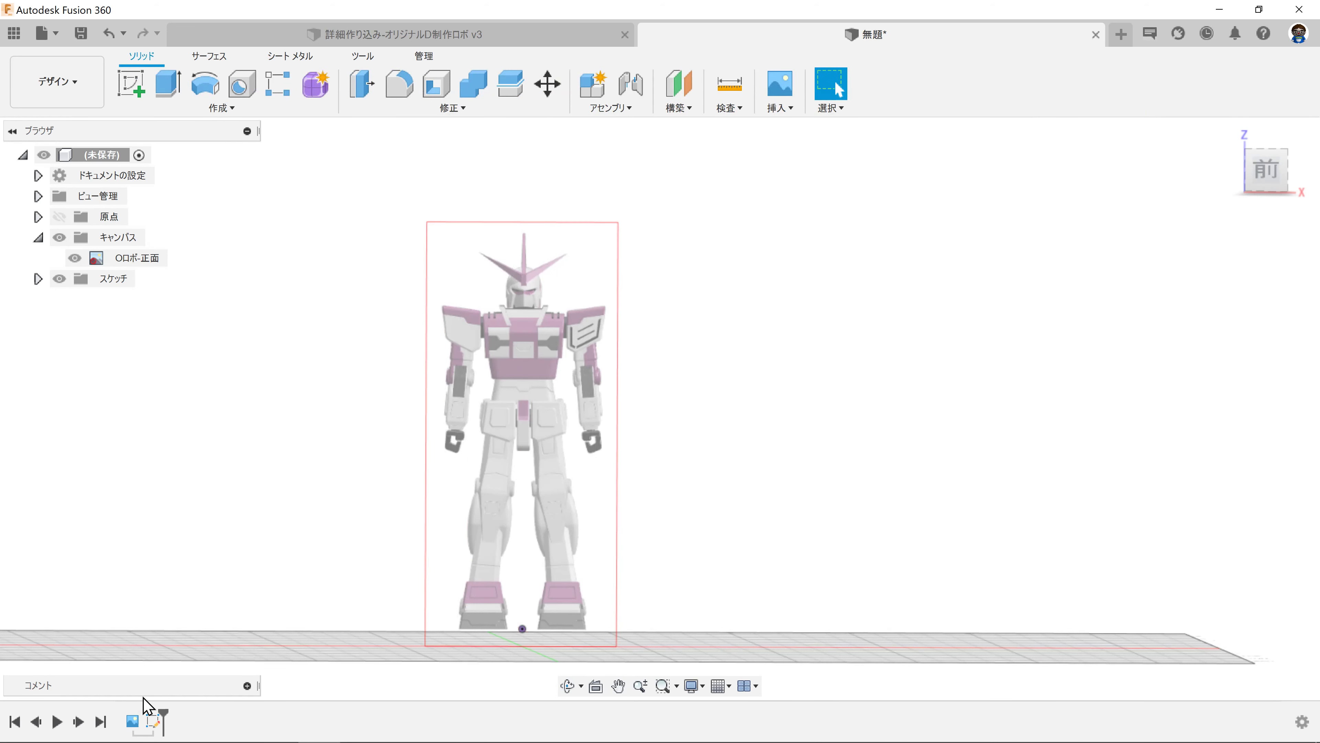
left_click(156, 721)
key("Delete")
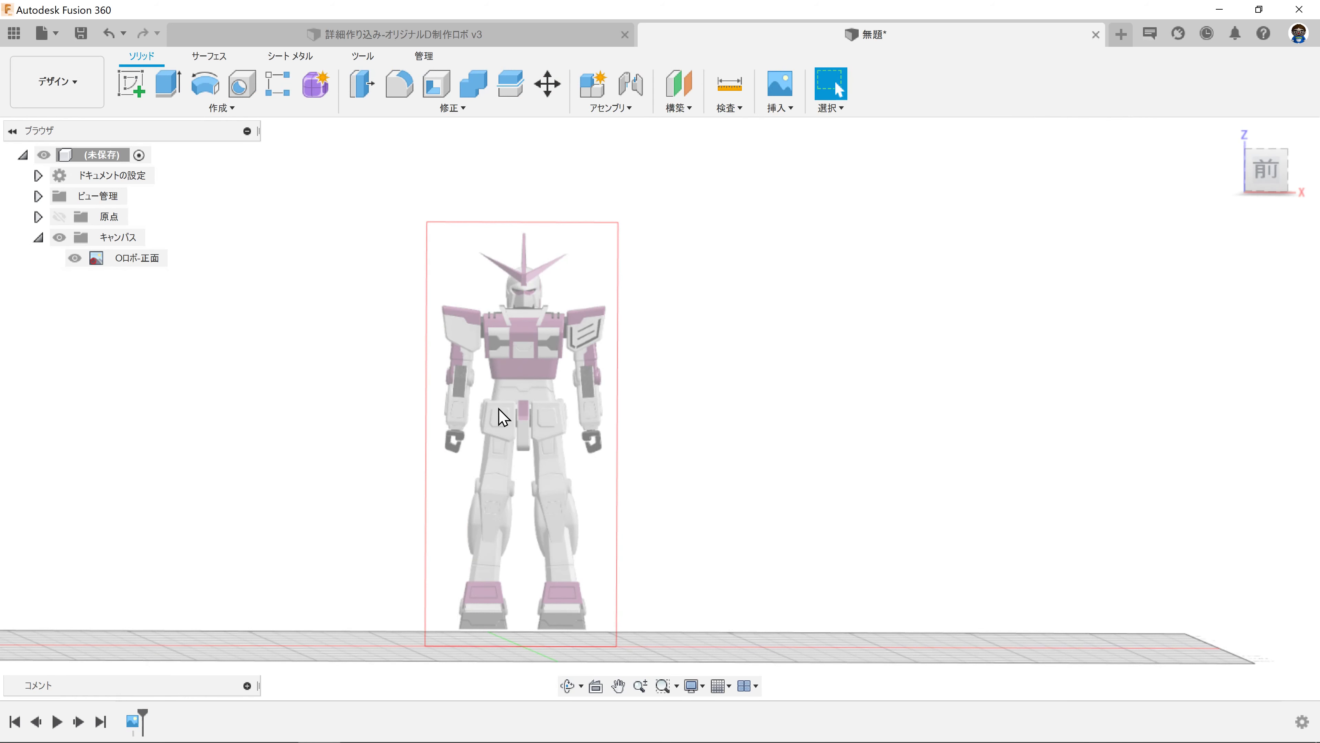
mouse_move(496, 408)
middle_mouse_down("shift")
mouse_move(619, 386)
mouse_move(591, 424)
middle_mouse_up("shift")
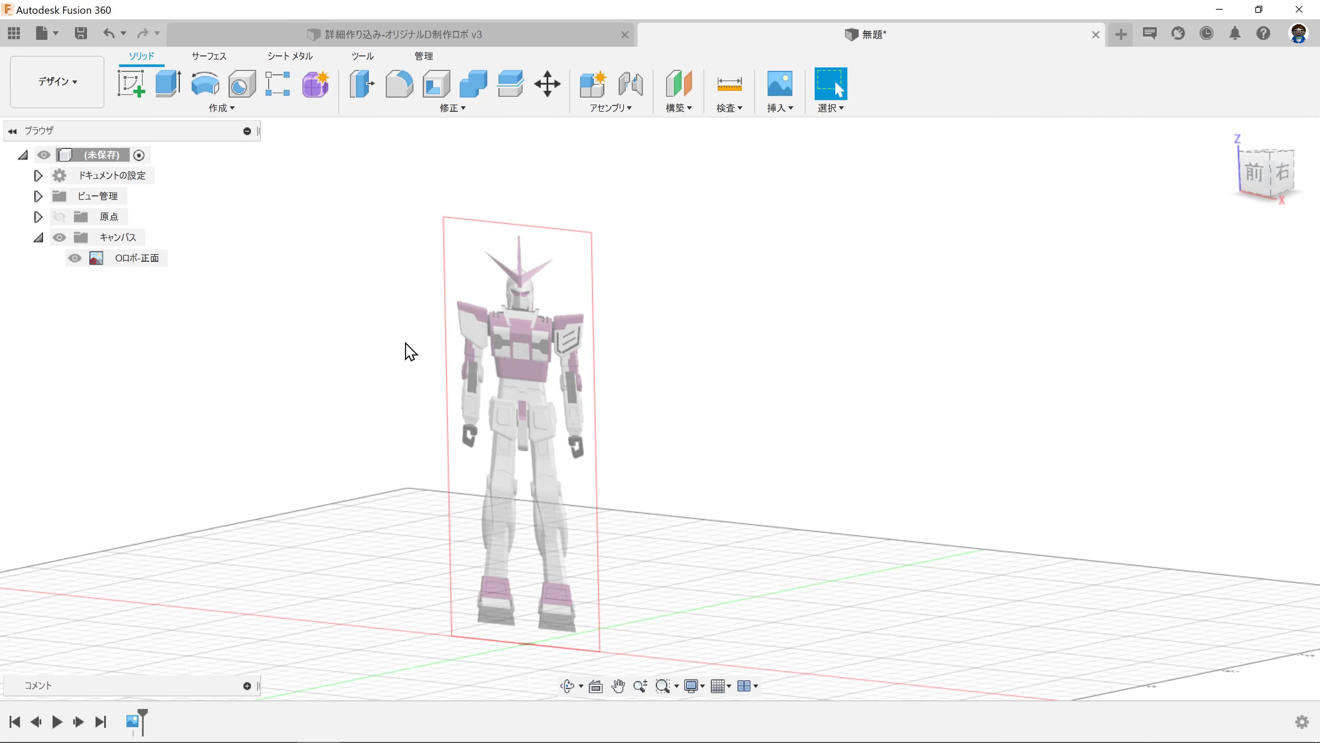
mouse_move(646, 425)
middle_mouse_down("shift")
mouse_move(584, 410)
mouse_move(693, 404)
mouse_move(654, 413)
middle_mouse_up("shift")
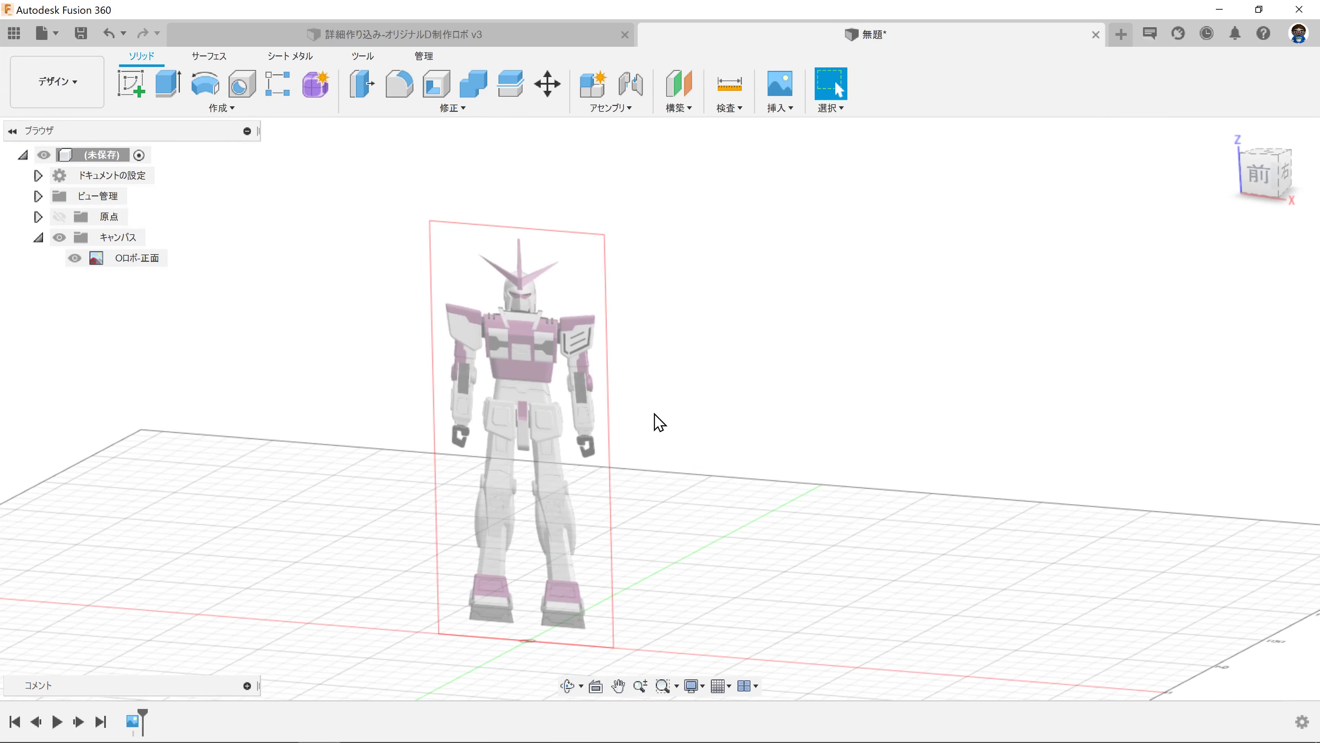
Step: Adjust the grid display settings
left_click(723, 687)
left_click(703, 485)
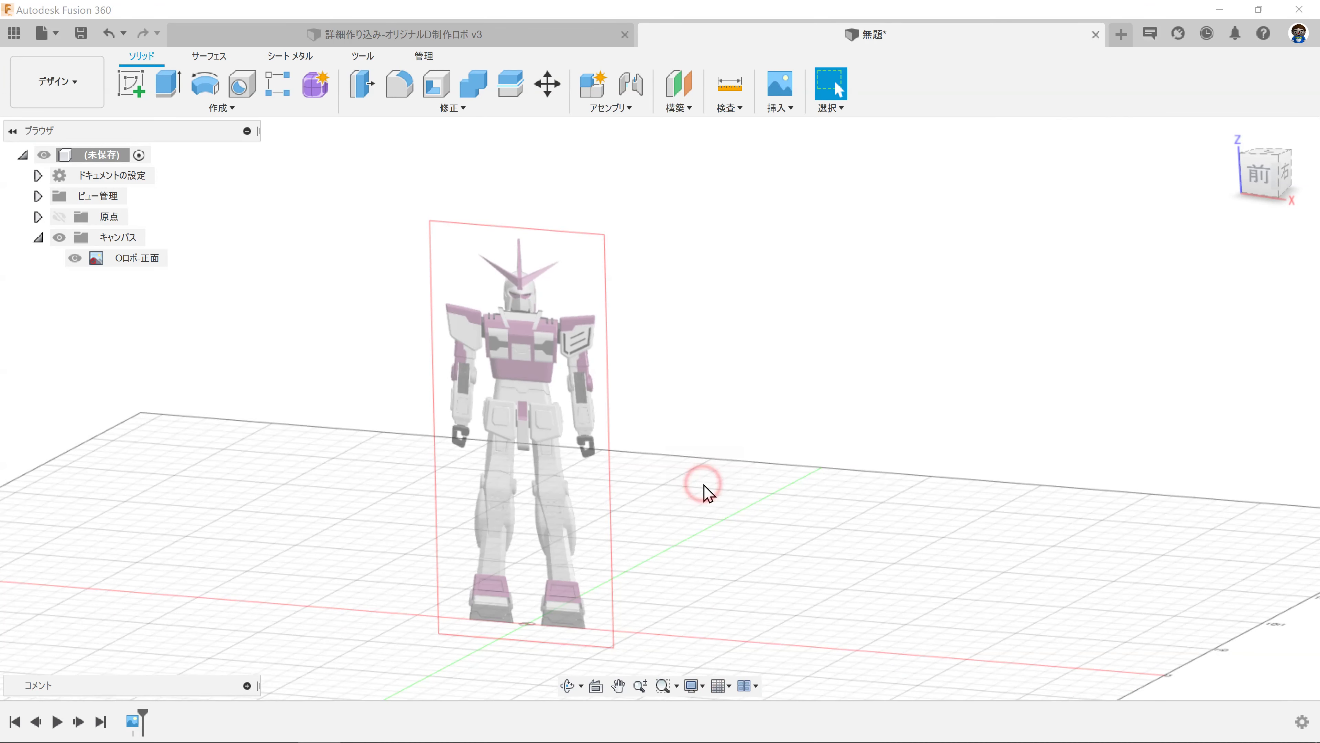
middle_click_drag(711, 475, 658, 492, "shift")
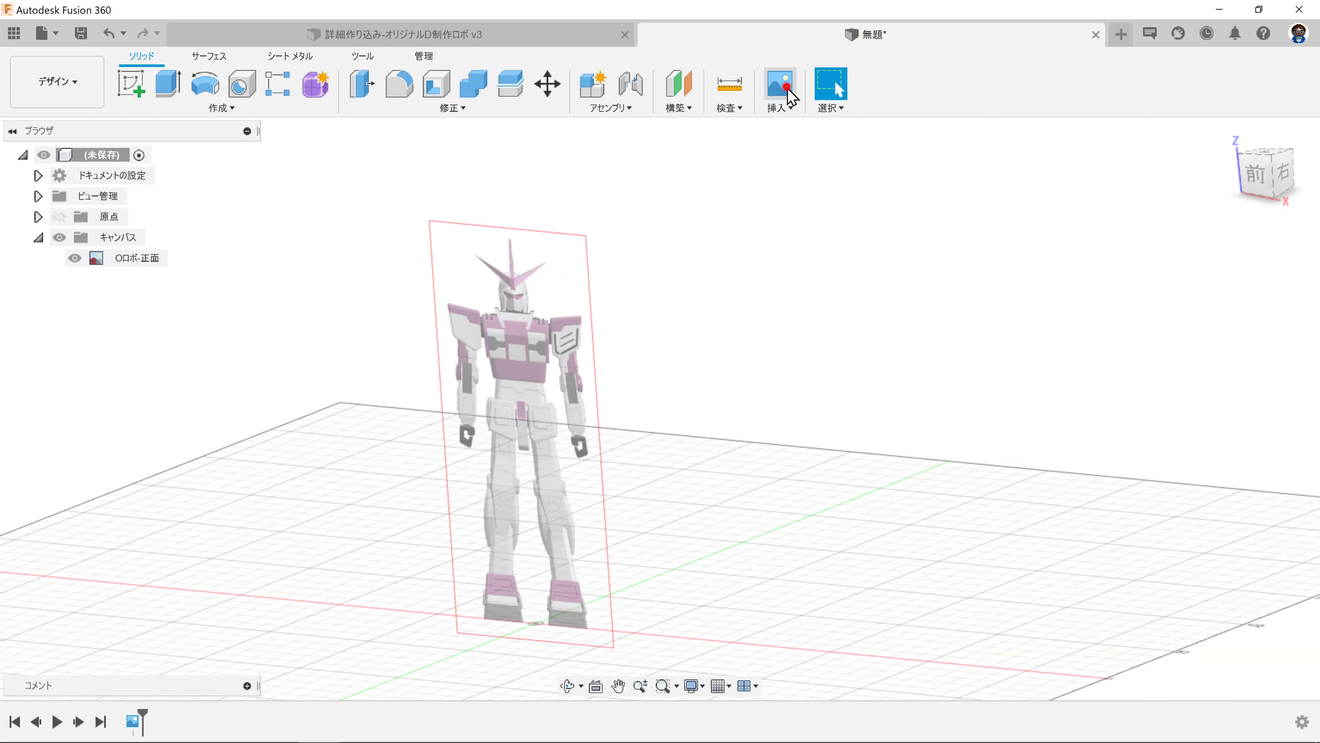
Step: Insert Oロボ-側面.png from 画像 as a canvas on the YZ plane at 0.878 scale
left_click(780, 85)
left_click(661, 250)
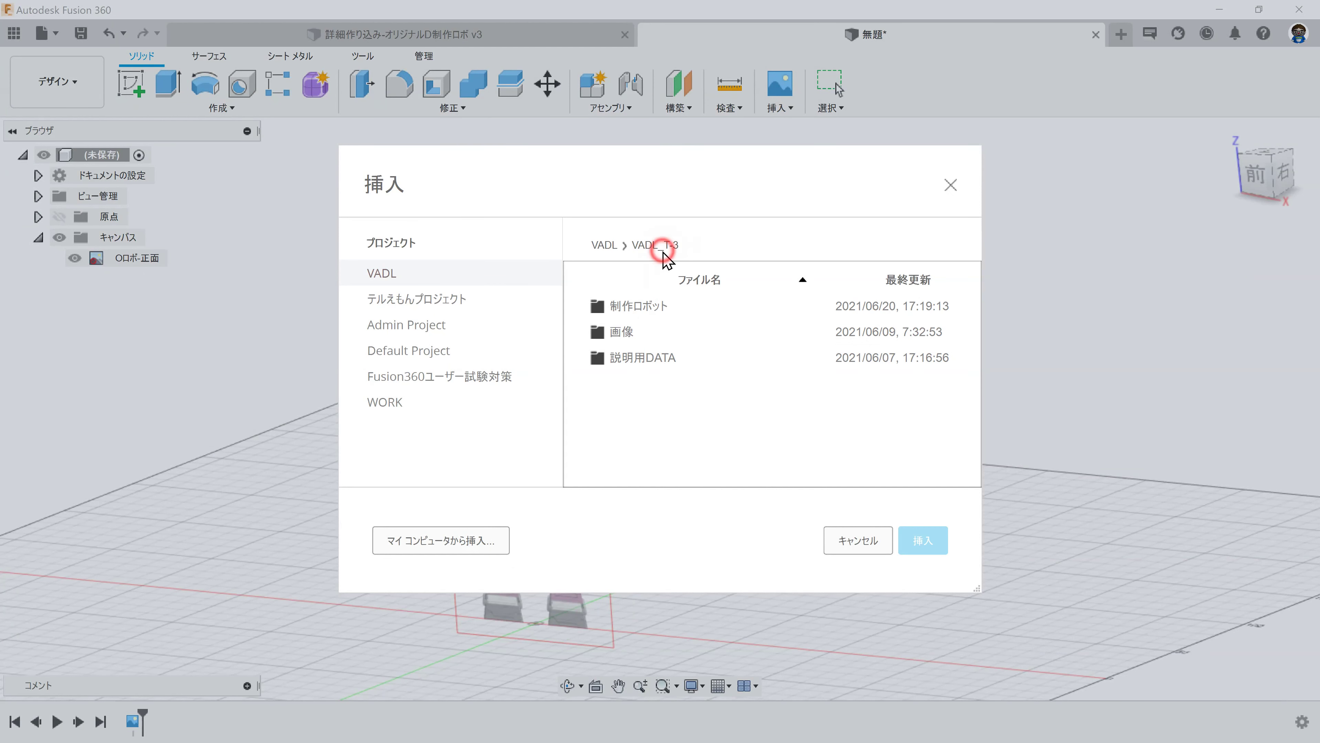
double_click(621, 333)
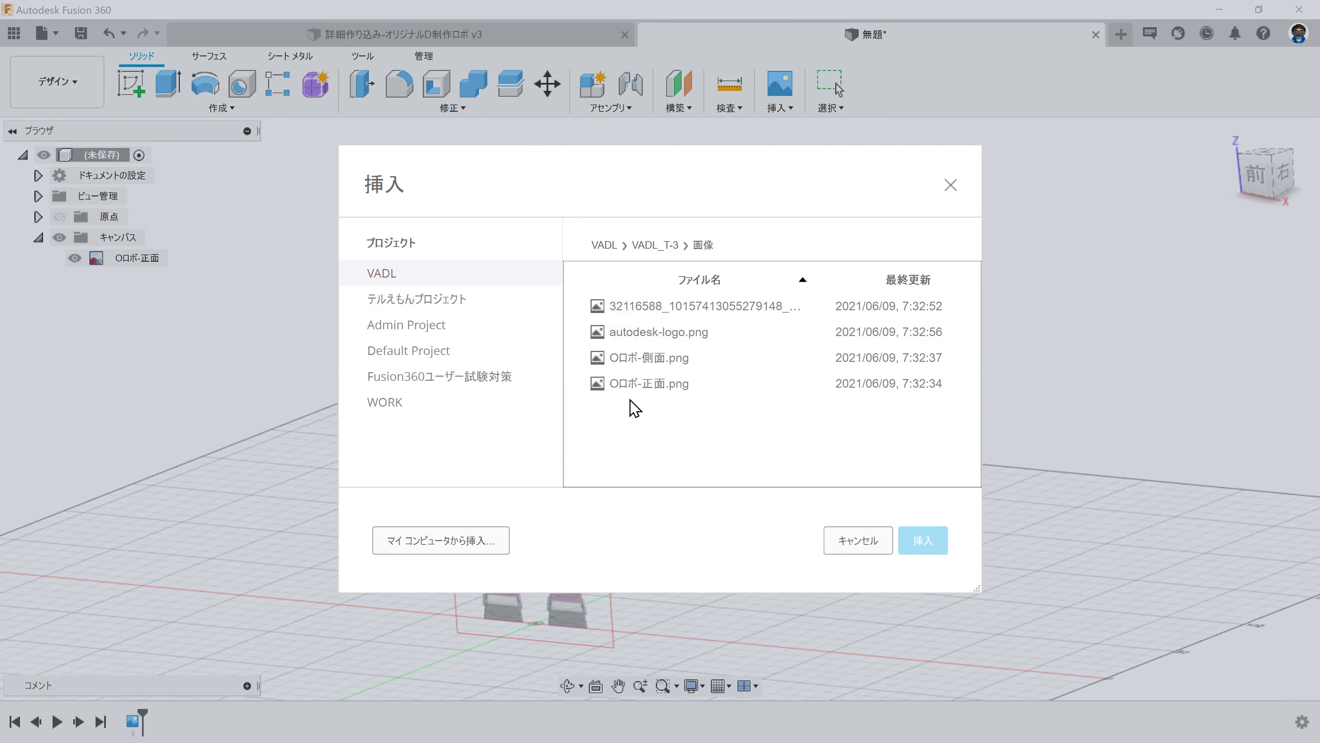
double_click(634, 369)
mouse_move(610, 459)
middle_mouse_down("shift")
mouse_move(589, 458)
mouse_move(589, 540)
middle_mouse_up("shift")
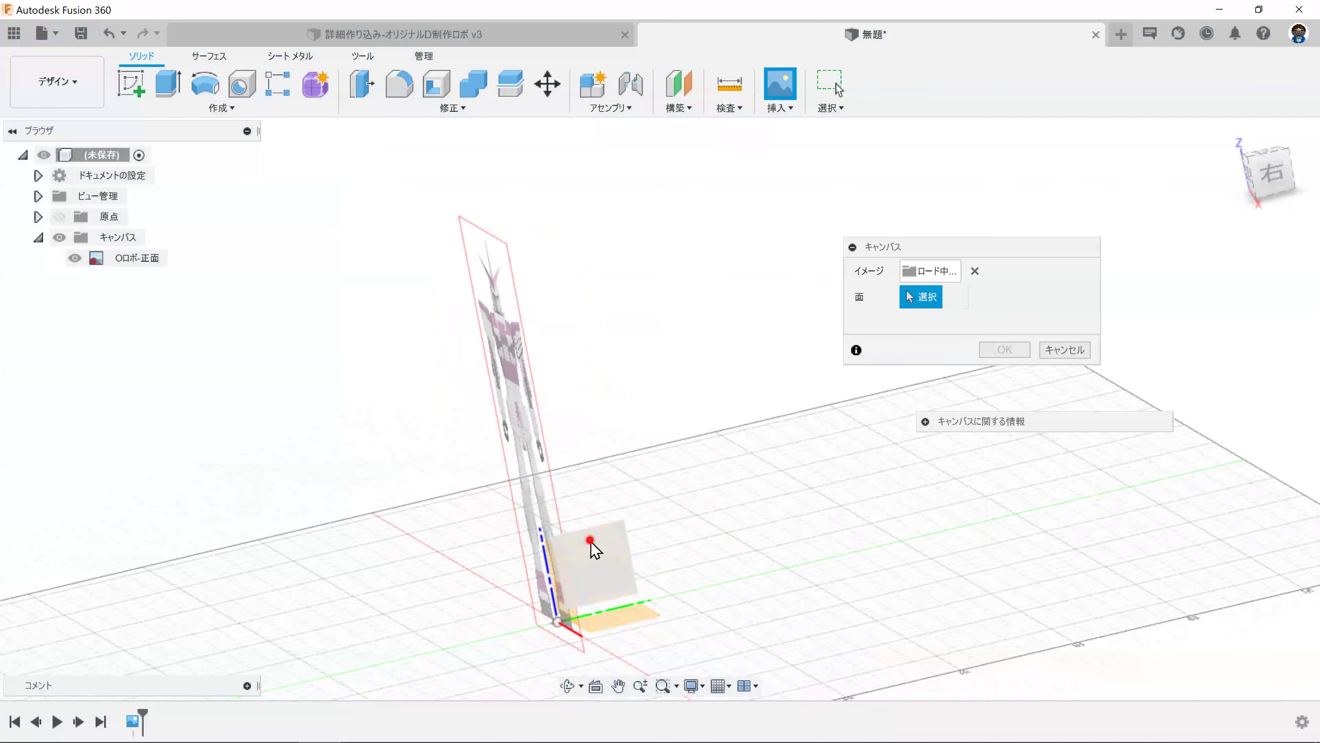
left_click(590, 541)
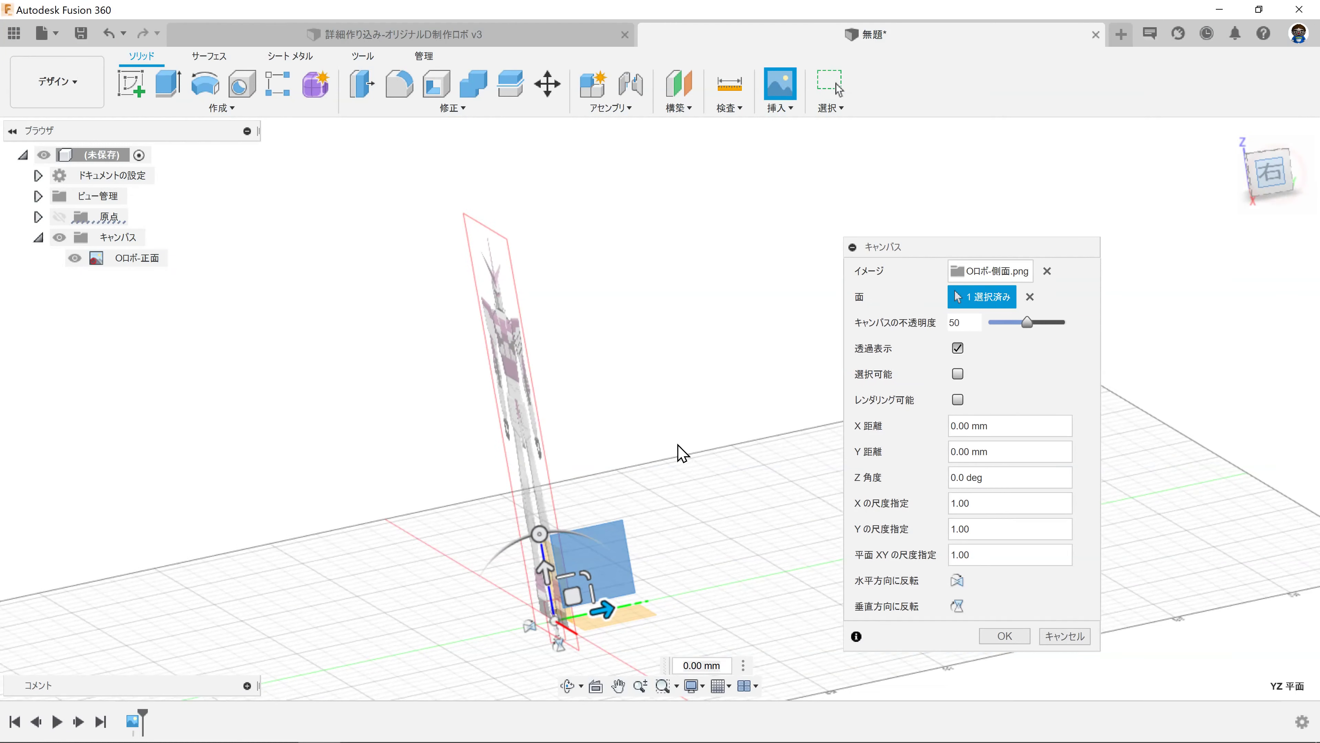
mouse_move(562, 563)
left_mouse_down()
mouse_move(695, 375)
mouse_move(605, 549)
mouse_move(688, 416)
left_mouse_up()
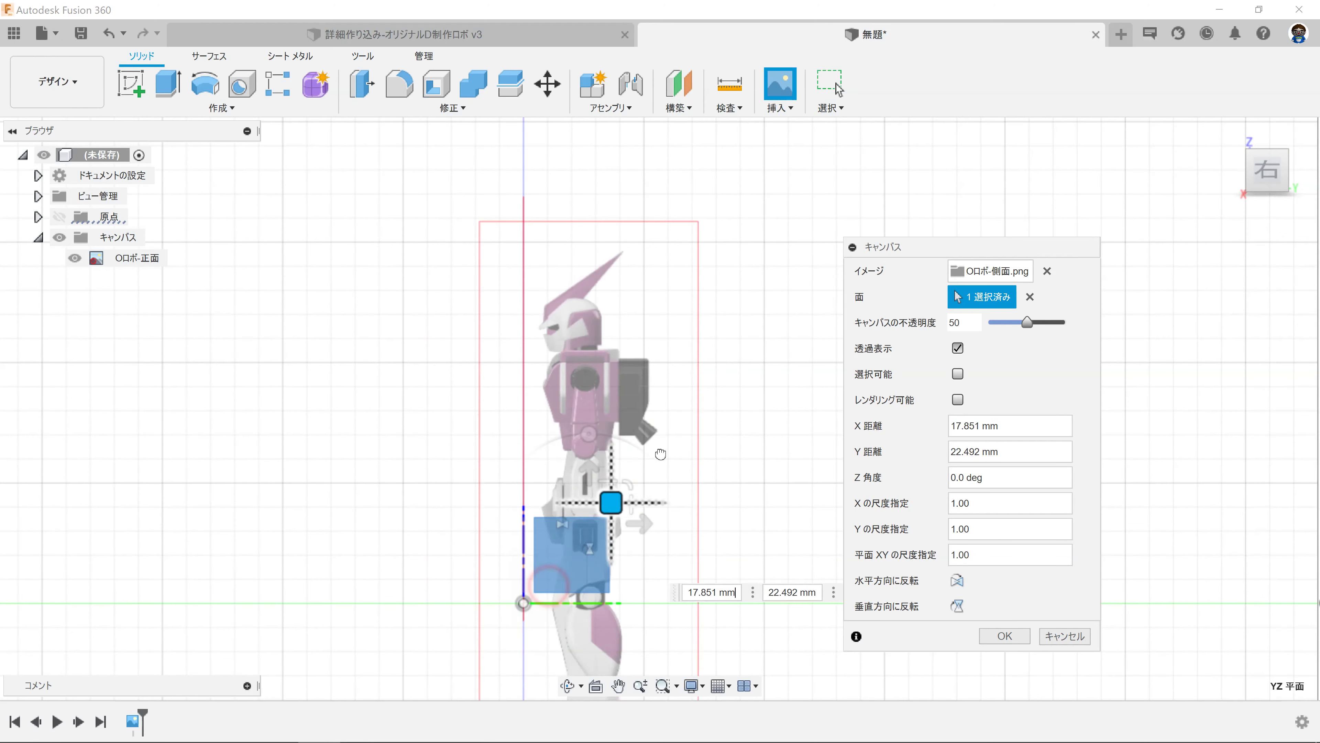
left_click_drag(696, 367, 681, 385)
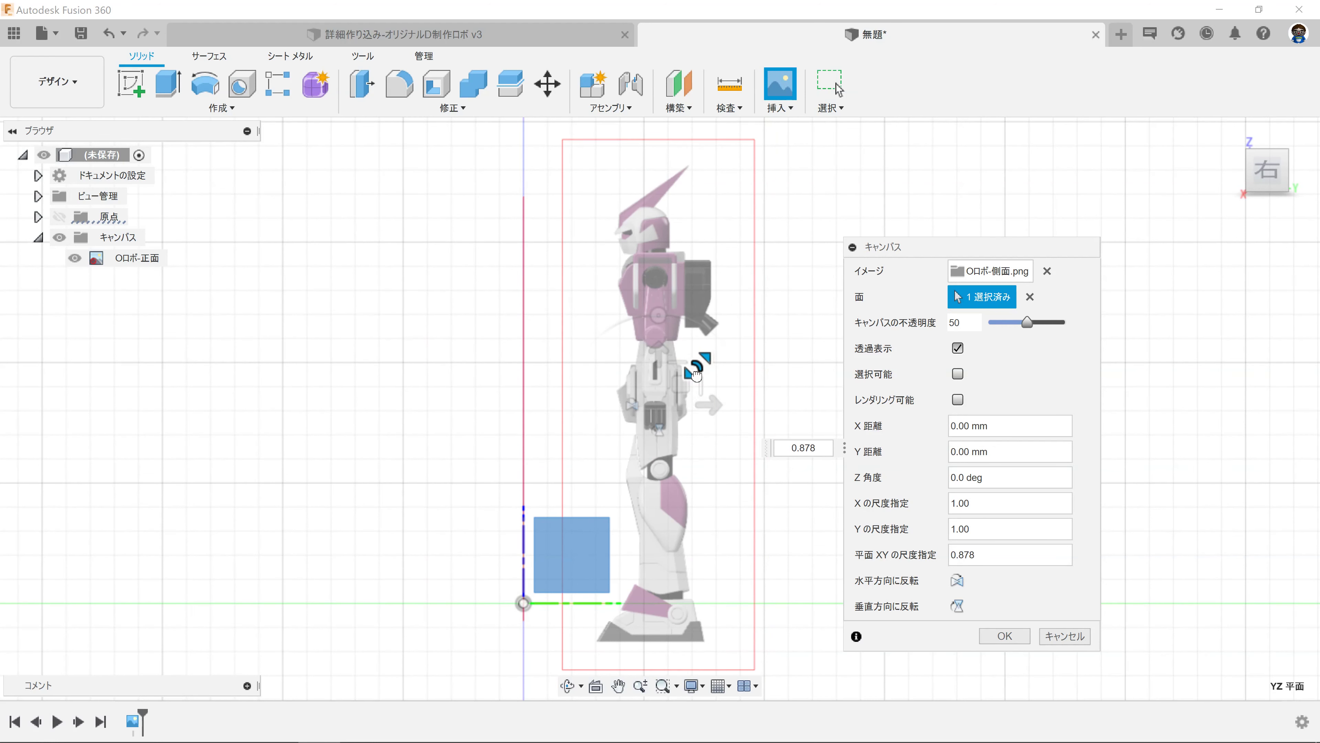
left_click(1004, 636)
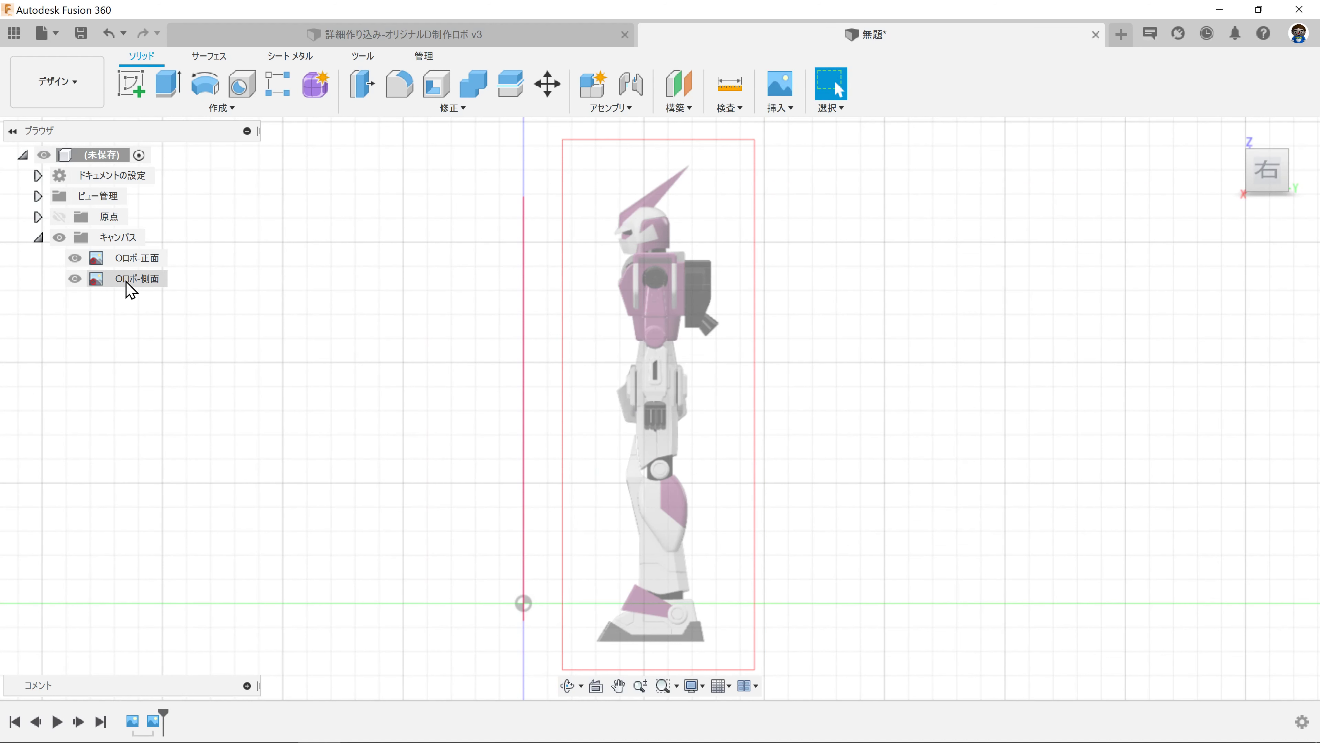
Step: Calibrate the side-view canvas to 150 mm from head top to foot bottom
right_click(128, 281)
left_click(184, 338)
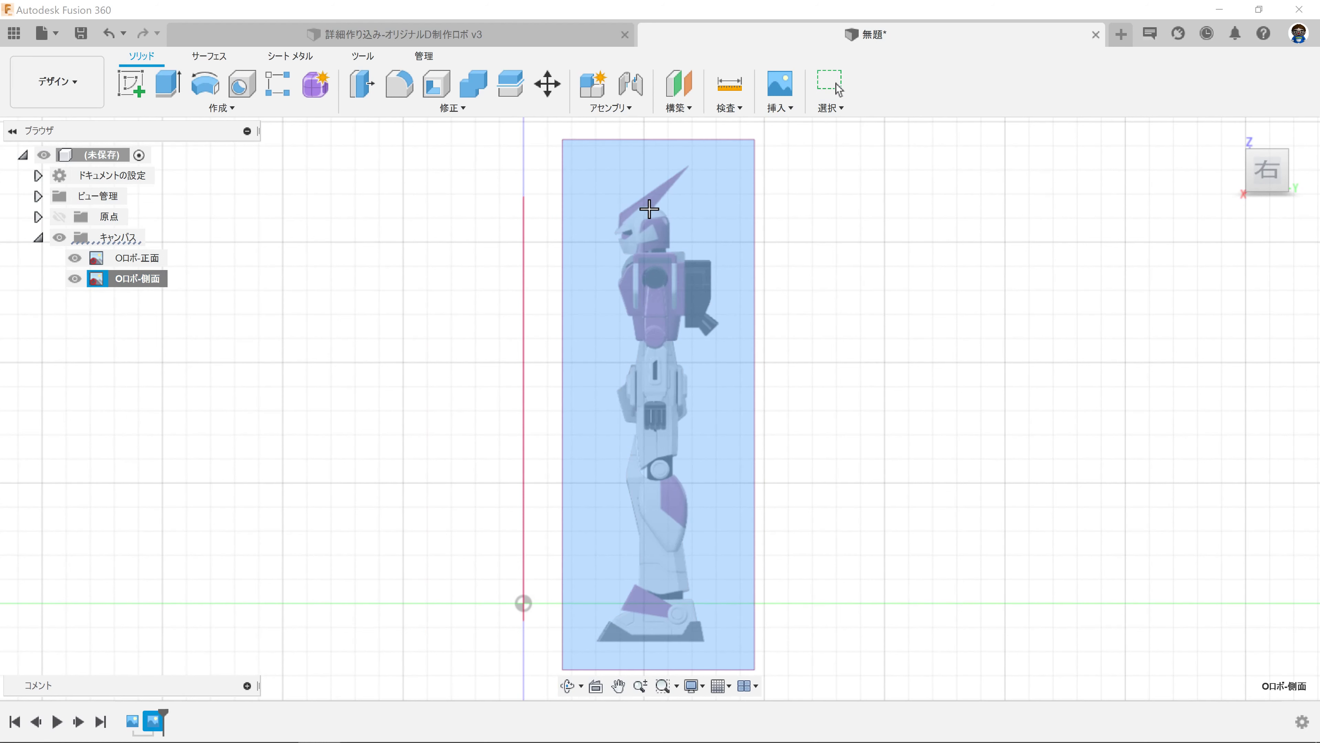
left_click(646, 206)
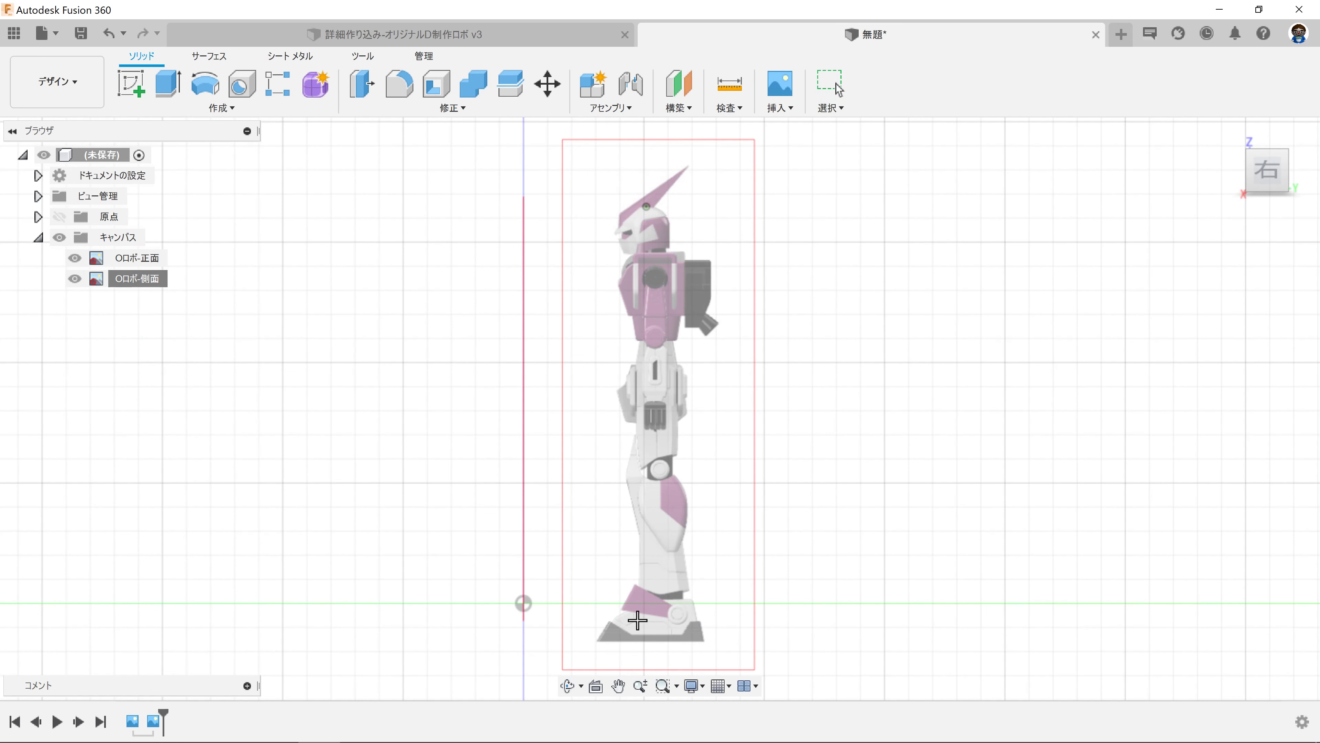
left_click(660, 640)
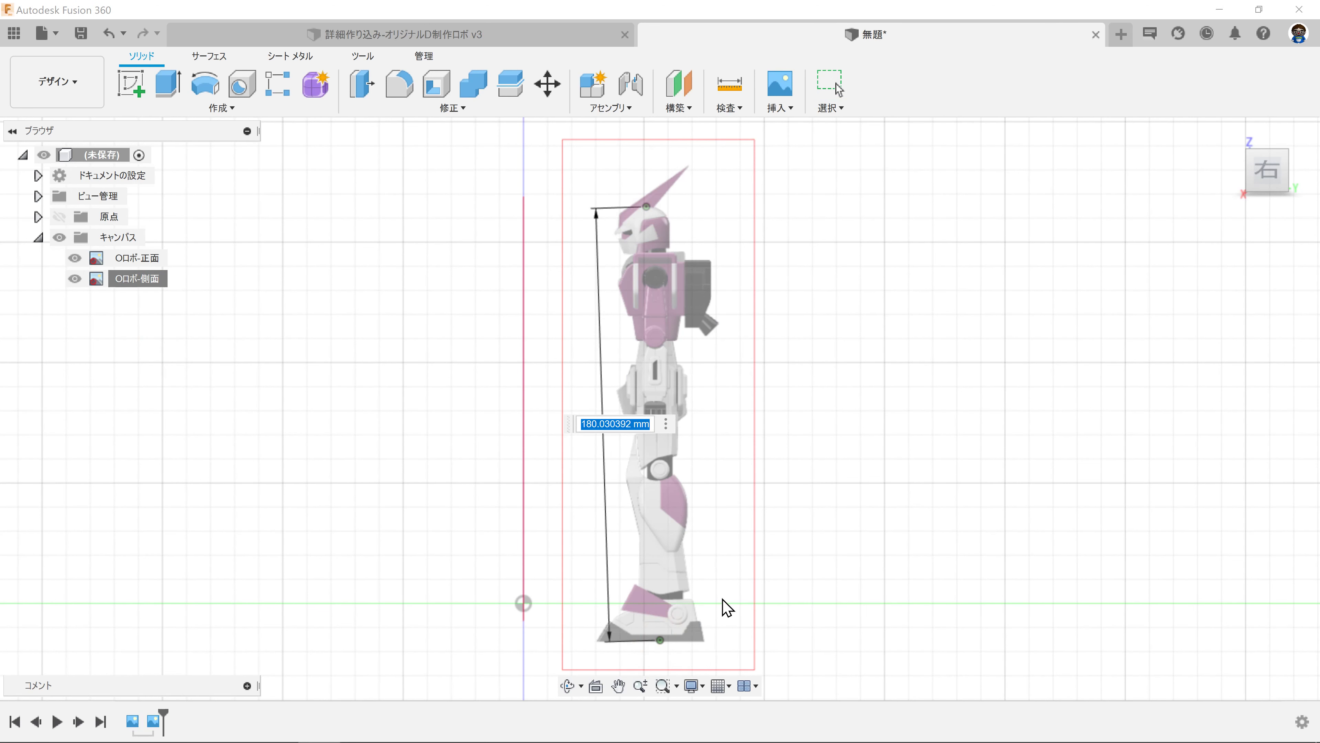
type("0")
key("Return")
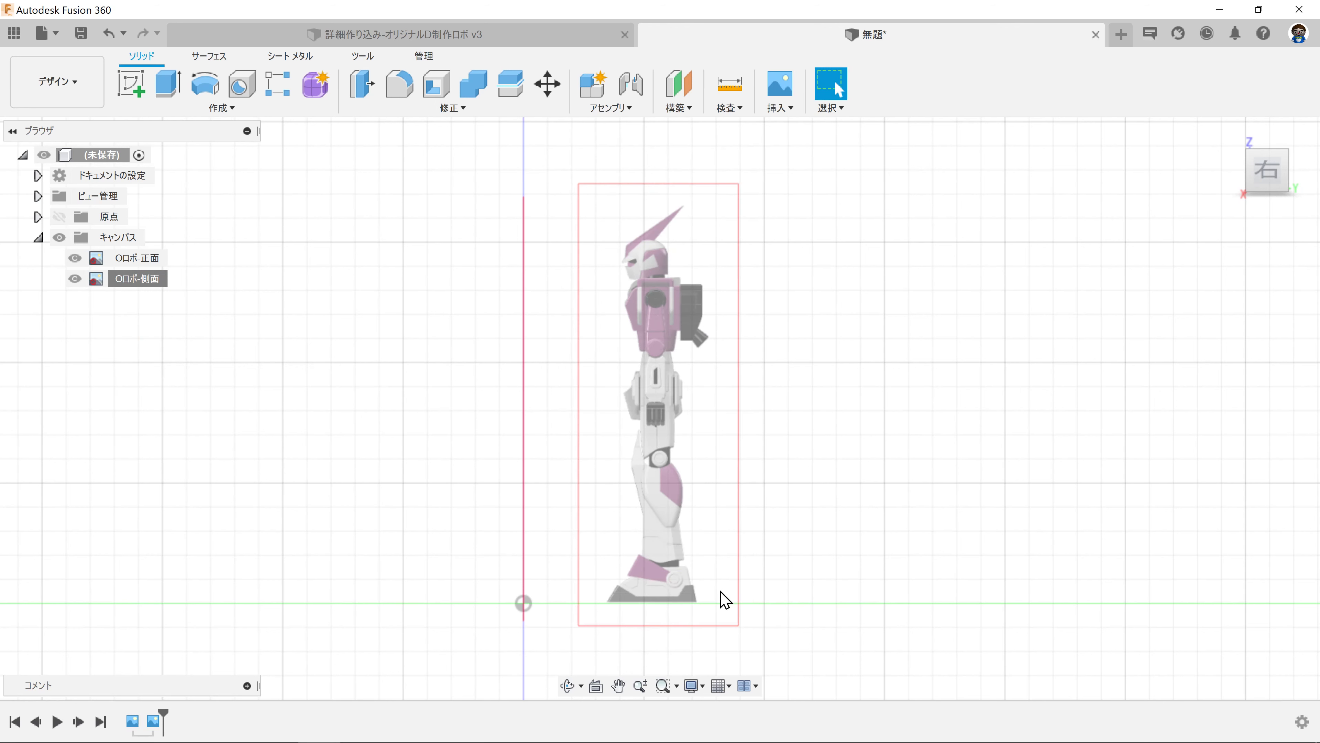
Step: Recalibrate the side canvas to 150 mm using refined head-top and sole points
left_click(136, 279)
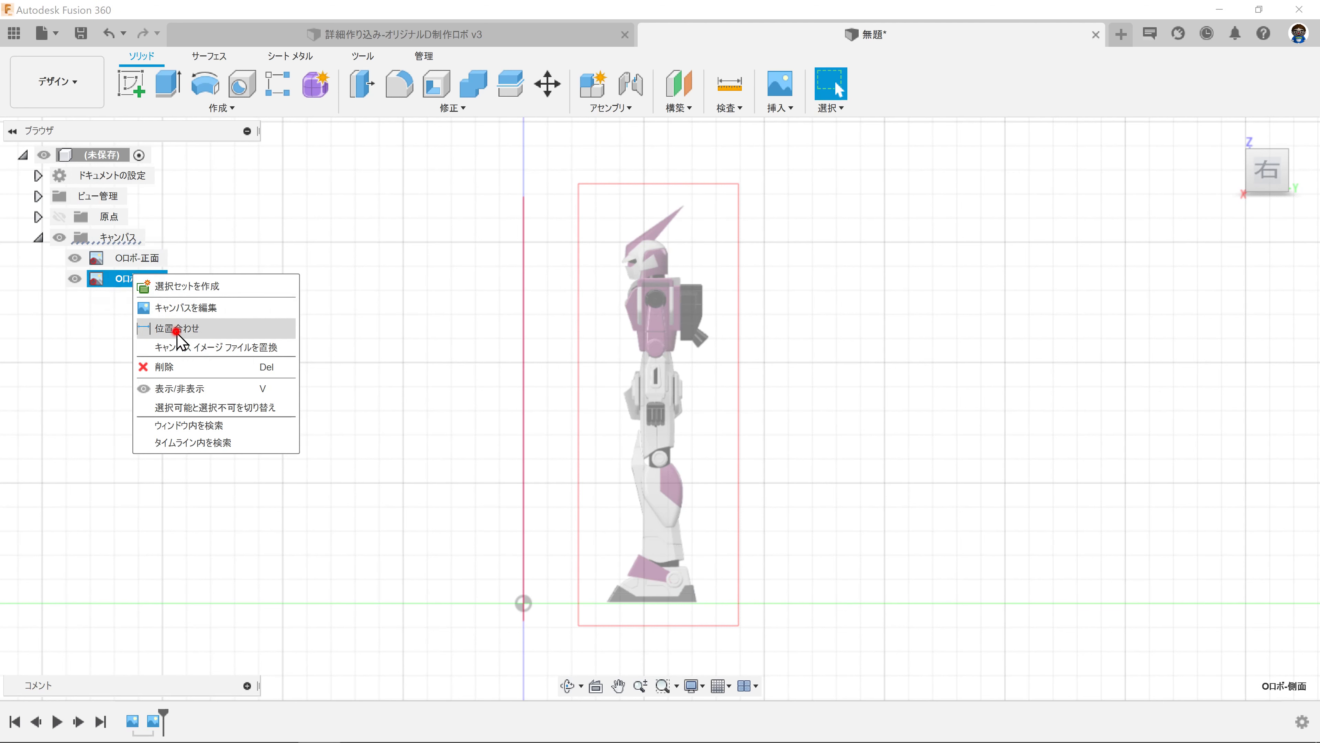
left_click(175, 329)
left_click(650, 240)
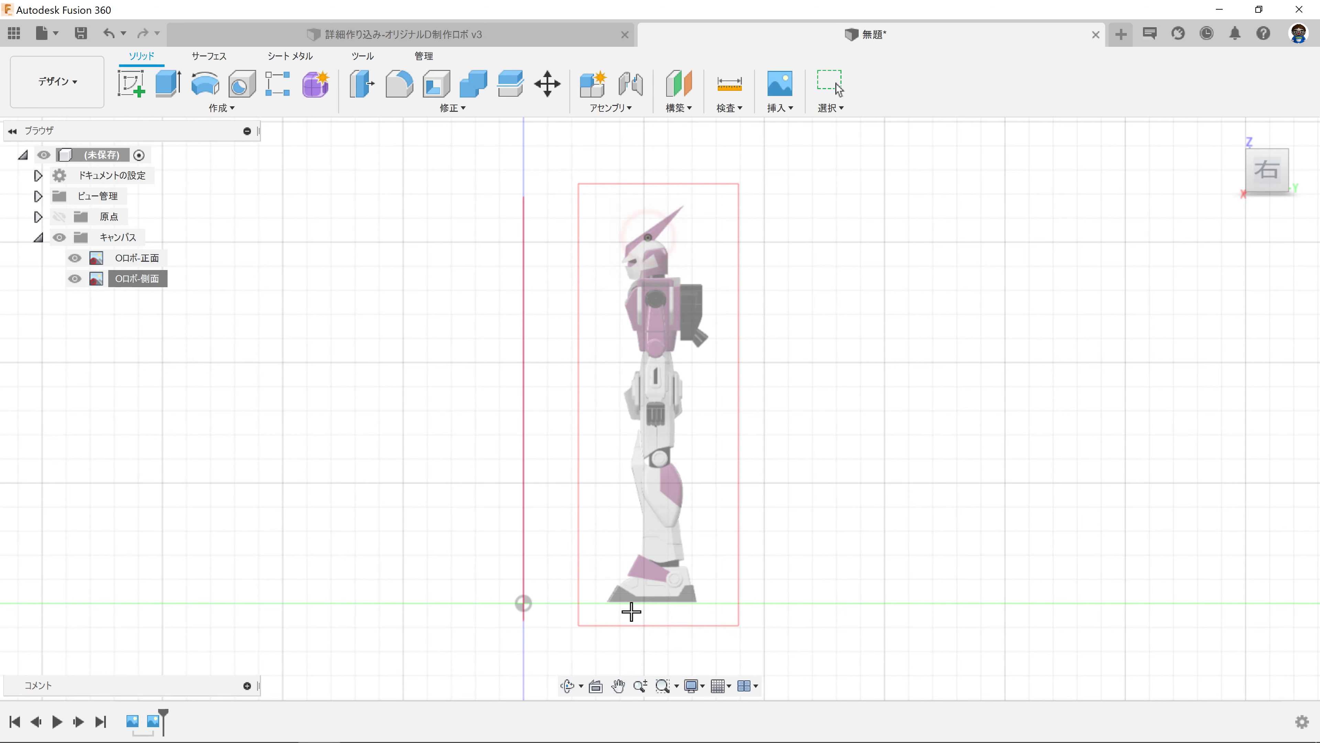
left_click(656, 601)
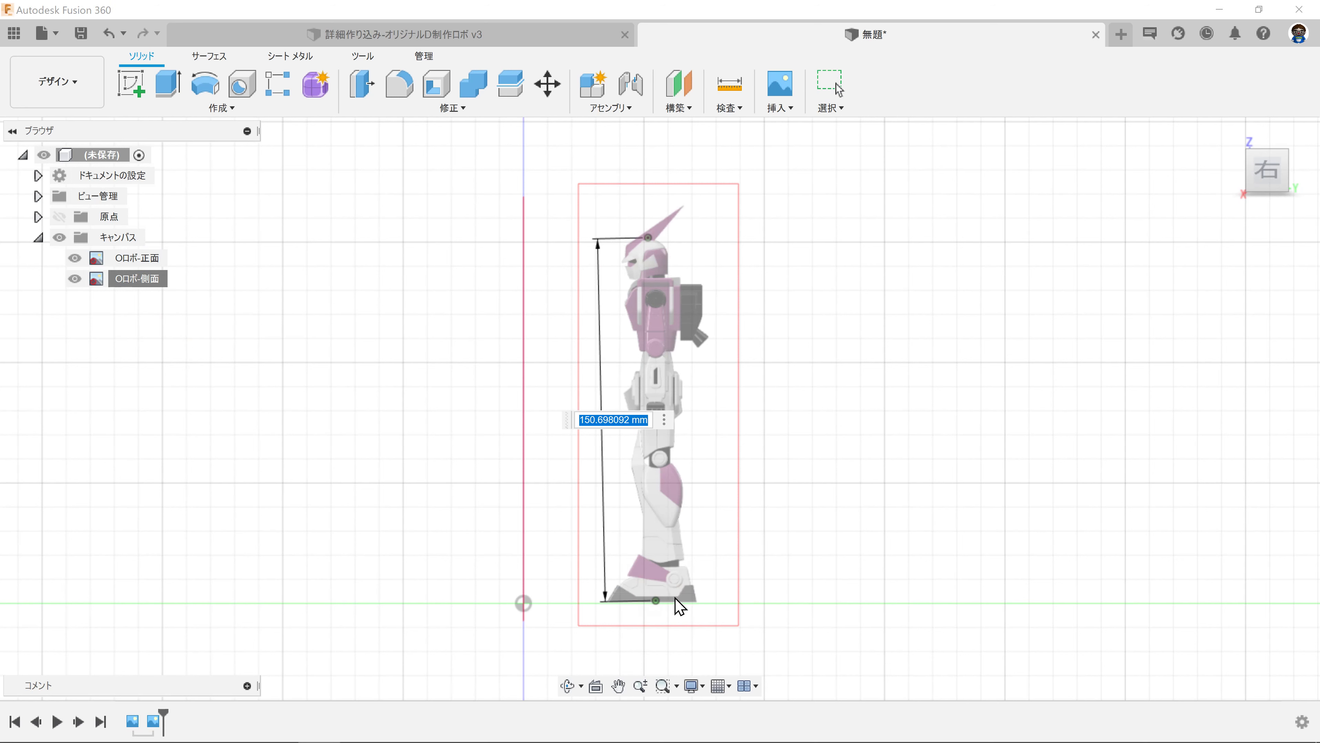
type("150")
key("Return")
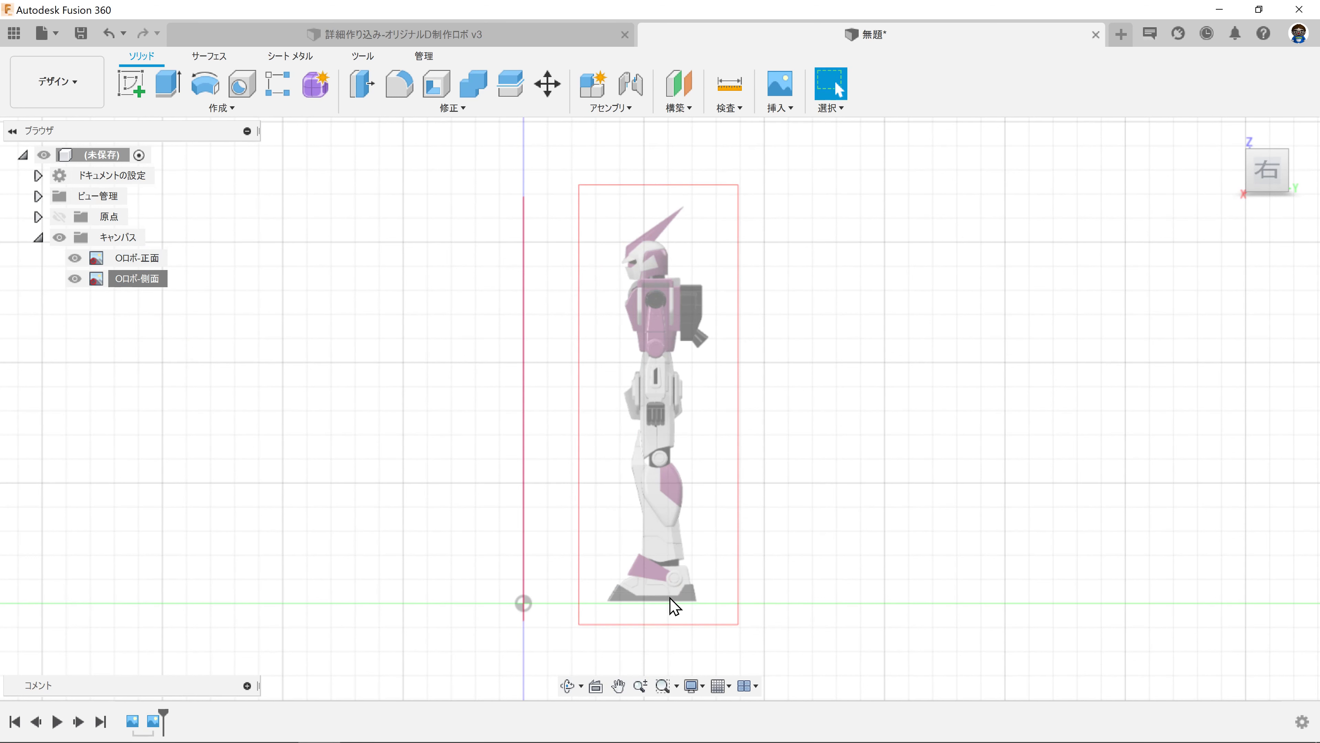
right_click(165, 285)
left_click(192, 316)
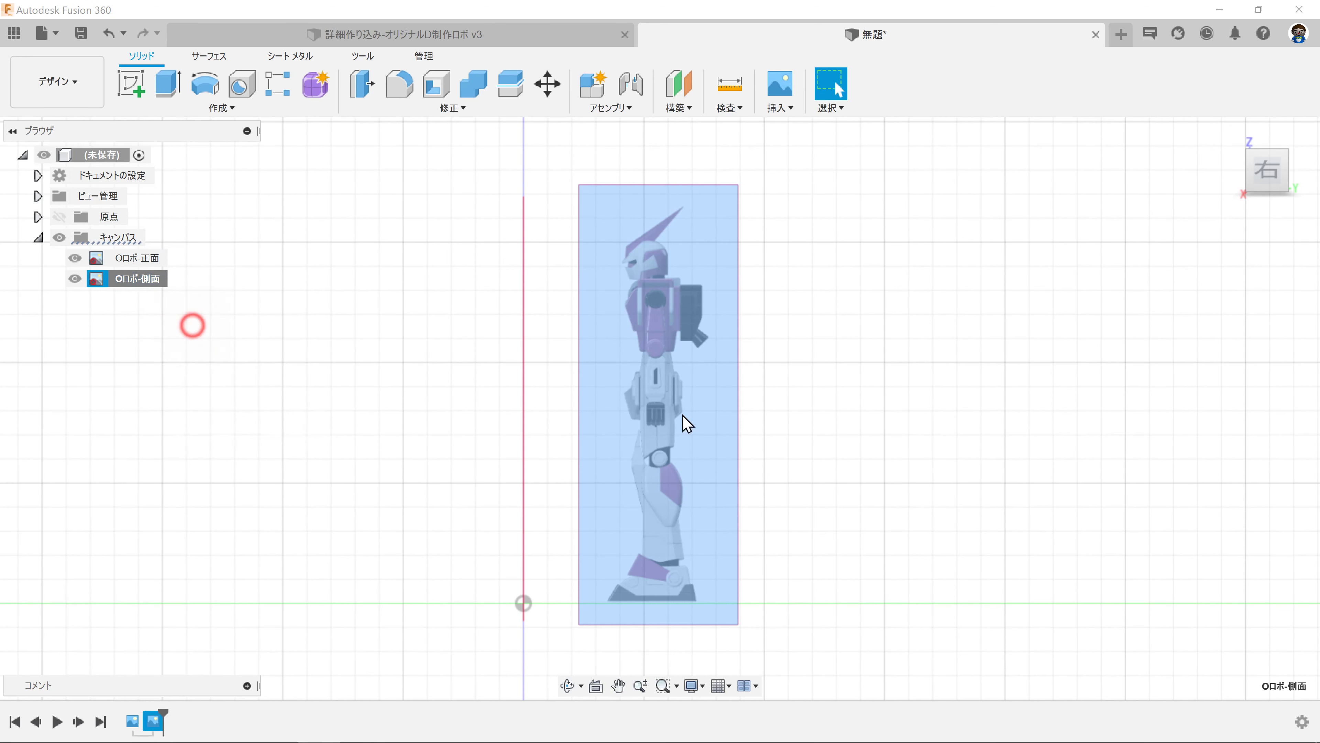
Step: Shift the side image 56.767 mm along X, about 1 mm down, then 1.708 mm right
left_click_drag(658, 404, 504, 401)
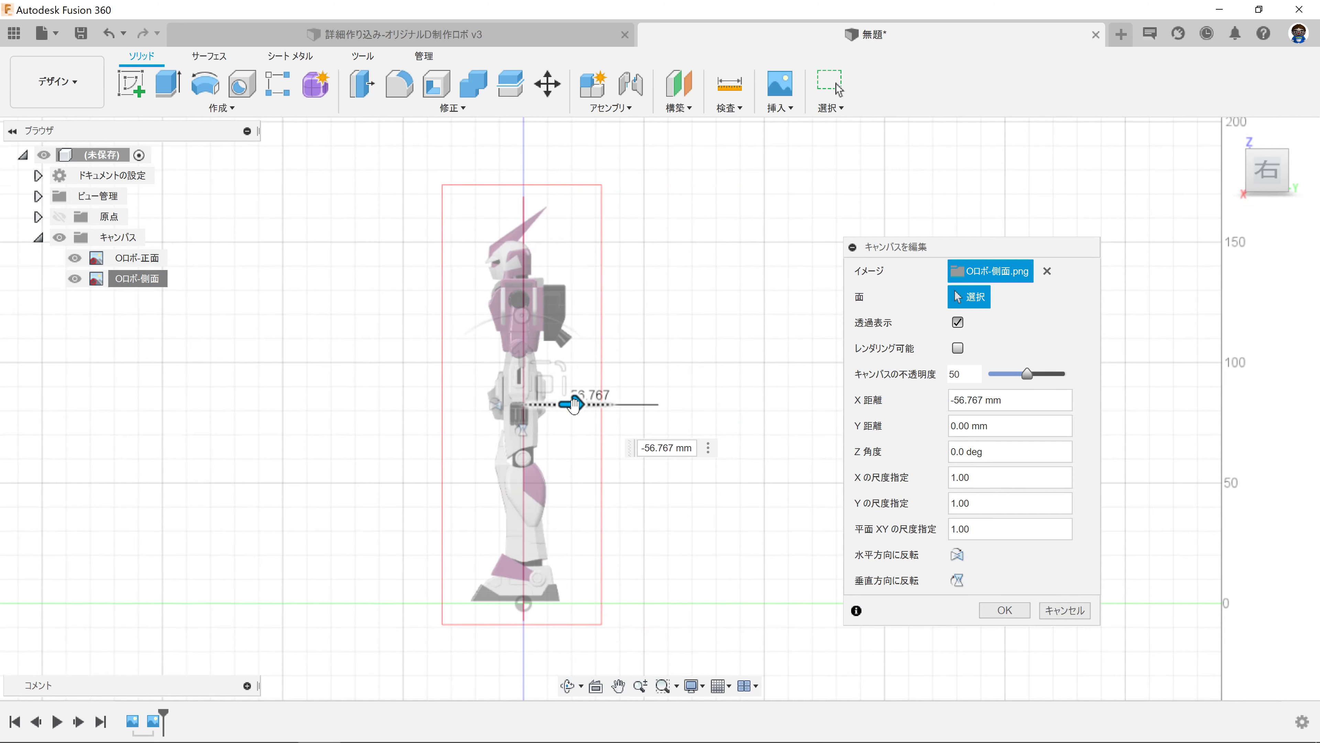
scroll(508, 388, "up", 2)
scroll(509, 387, "up", 2)
scroll(509, 388, "down", 2)
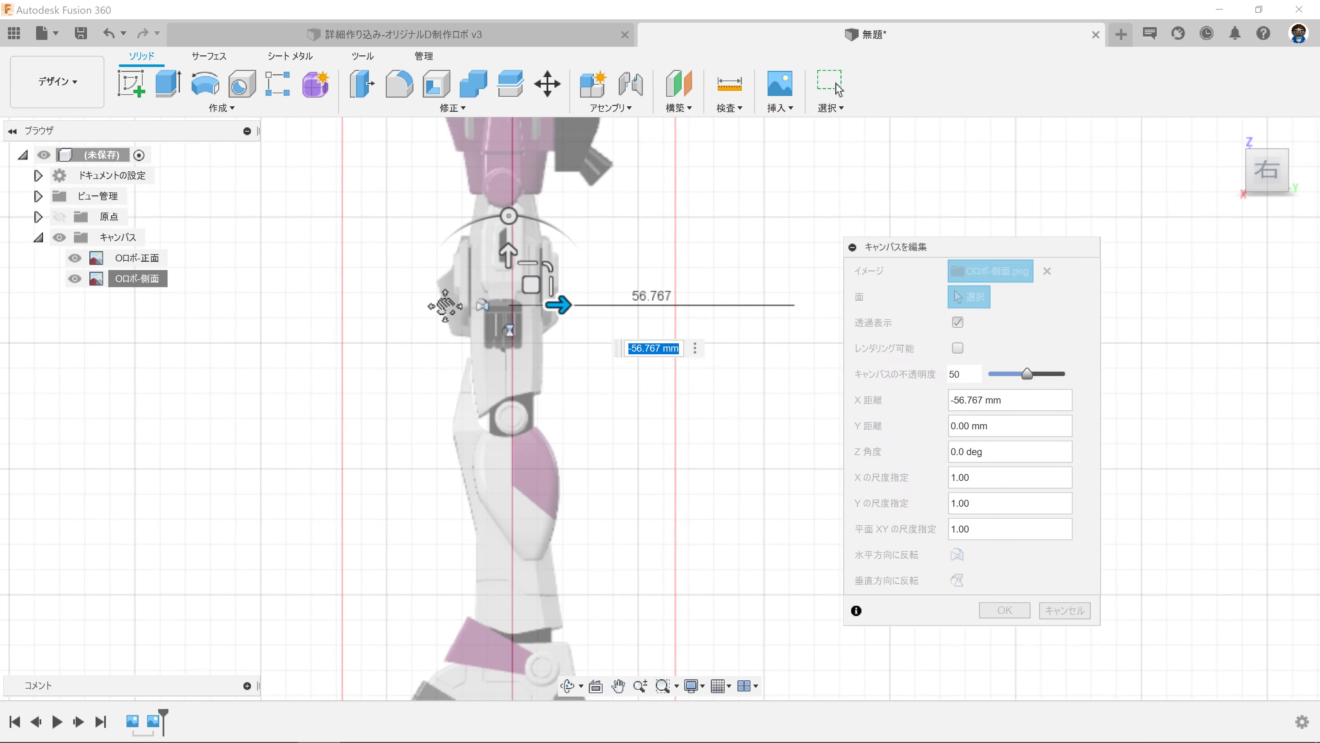
scroll(508, 239, "down", 2)
left_click(510, 193)
left_click_drag(511, 194, 511, 199)
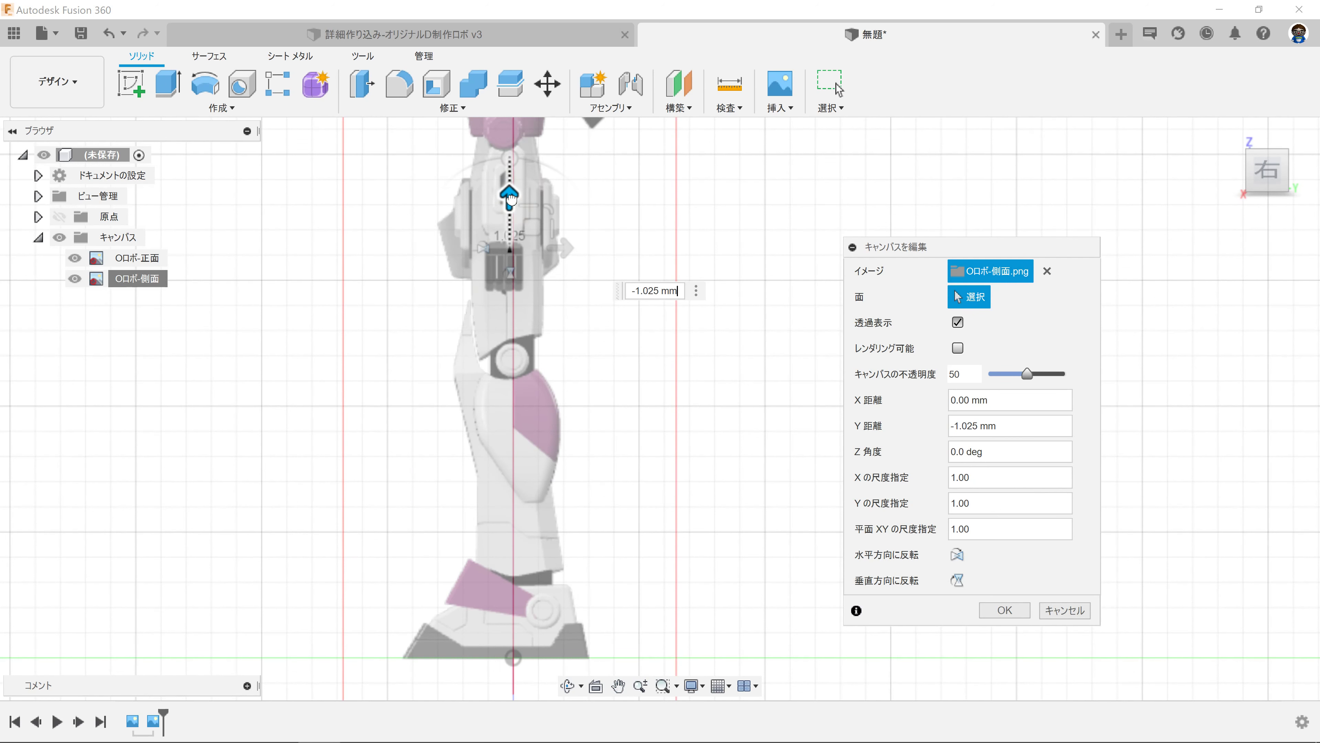
middle_click_drag(511, 198, 554, 542)
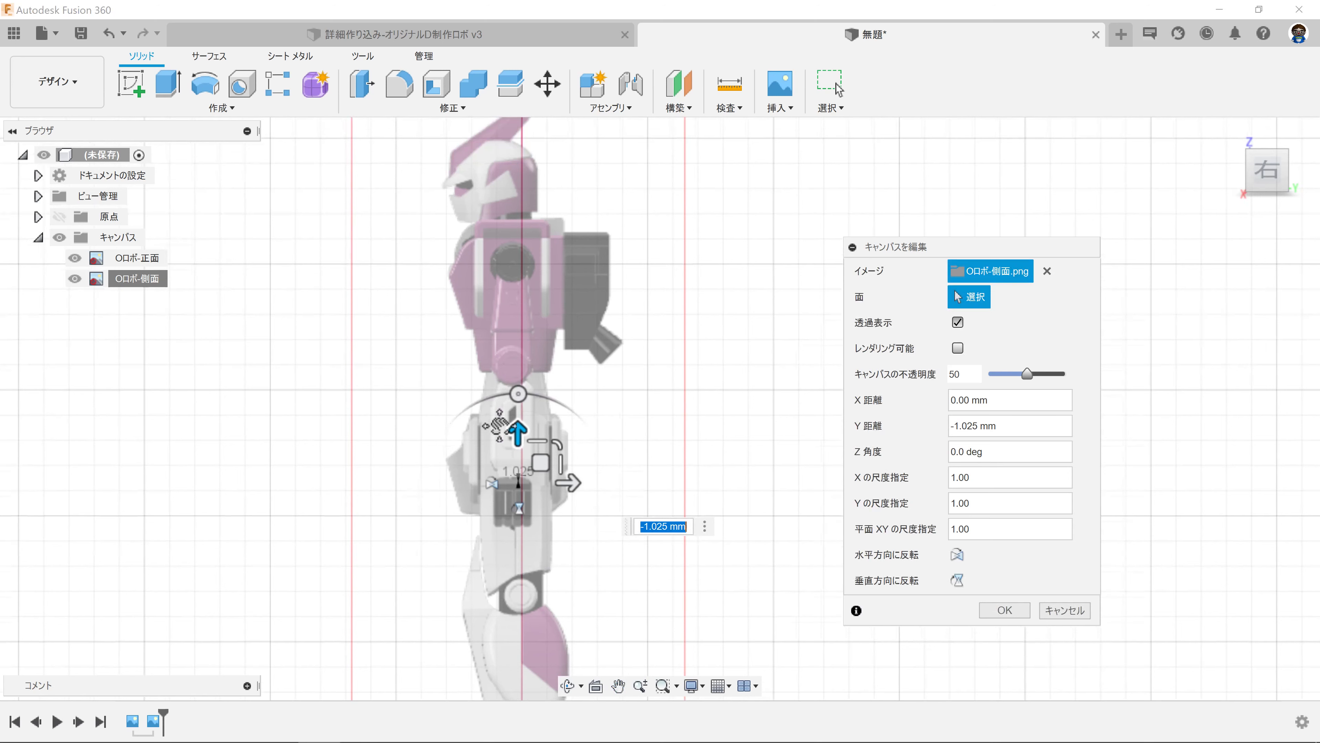
left_click_drag(569, 515, 577, 517)
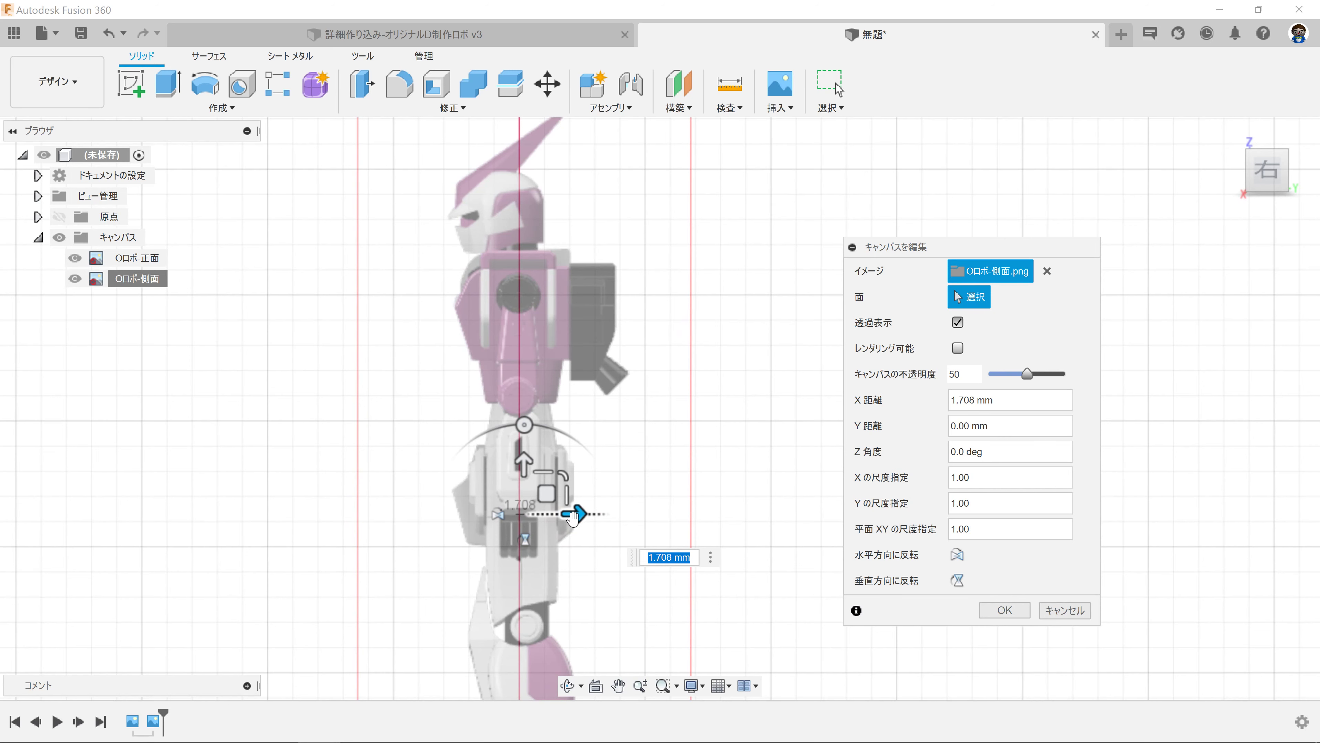
Step: Confirm the side canvas position, orbit to 3D, and collapse the Canvas folder
left_click(993, 610)
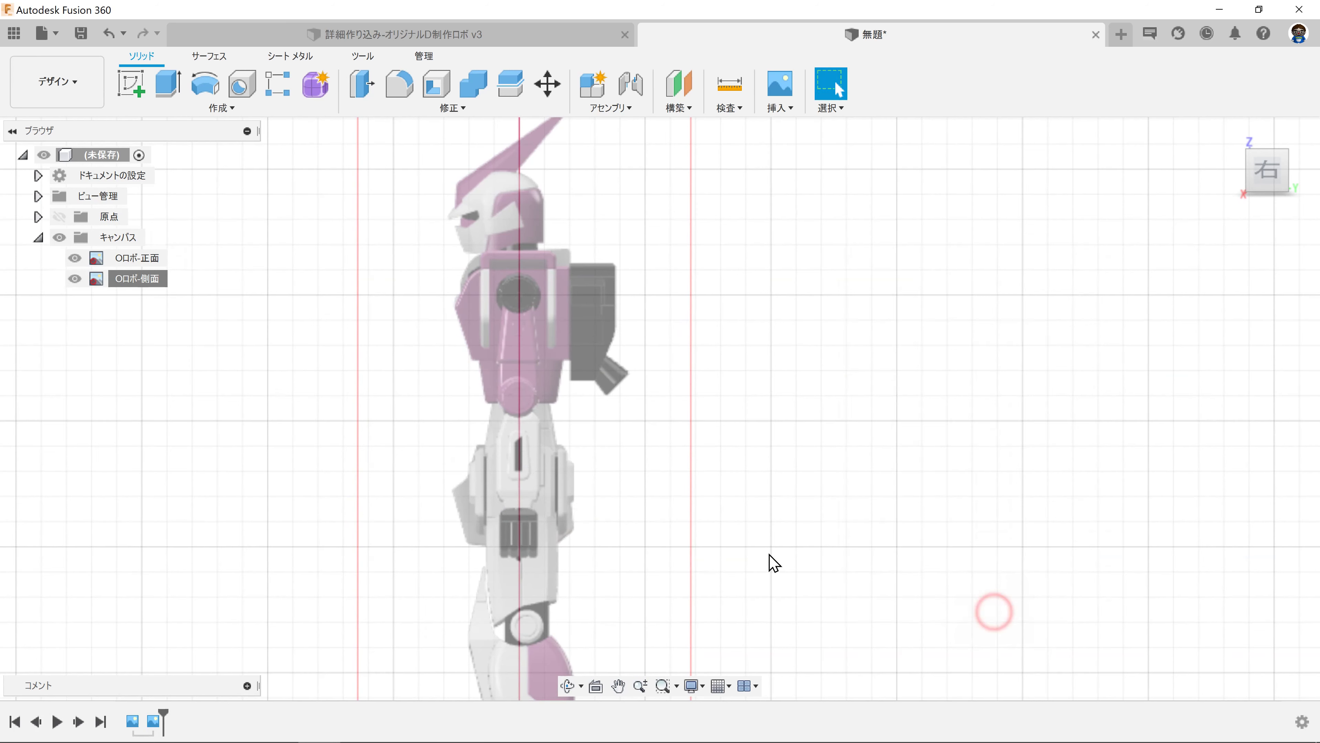
scroll(654, 389, "down", 3)
mouse_move(654, 389)
middle_mouse_down("shift")
mouse_move(762, 392)
mouse_move(731, 383)
middle_mouse_up("shift")
left_click(39, 239)
mouse_move(333, 365)
middle_mouse_down("shift")
mouse_move(419, 387)
mouse_move(366, 367)
middle_mouse_up("shift")
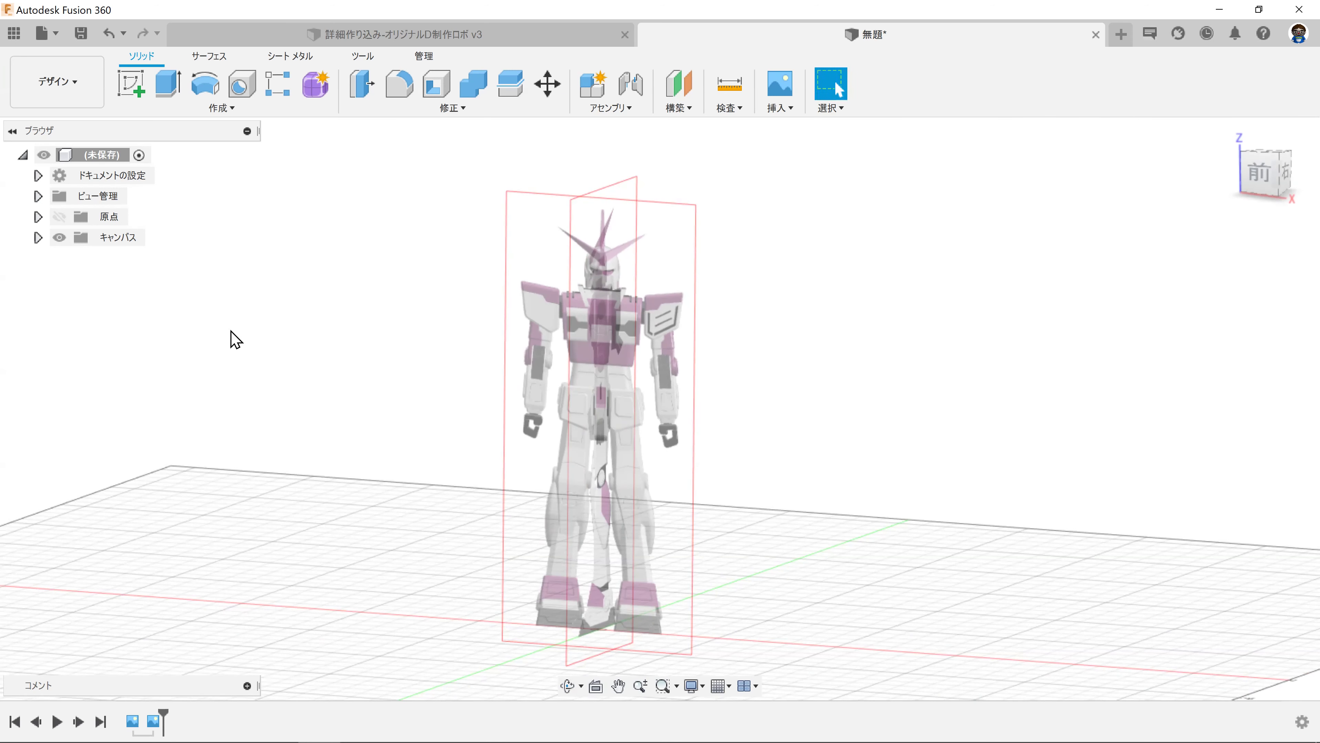
Step: Create a new component, then reactivate the top level and delete it
left_click(37, 237)
left_click(38, 237)
left_click(221, 107)
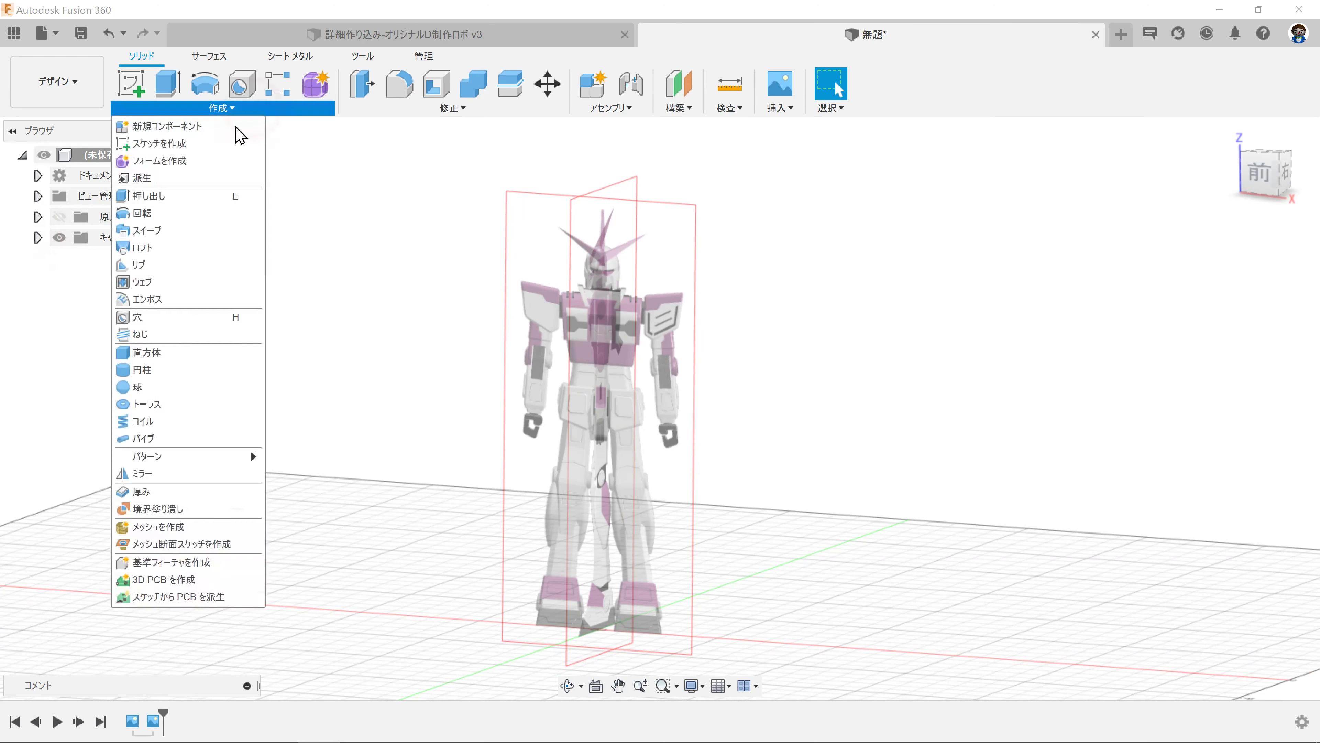
left_click(188, 133)
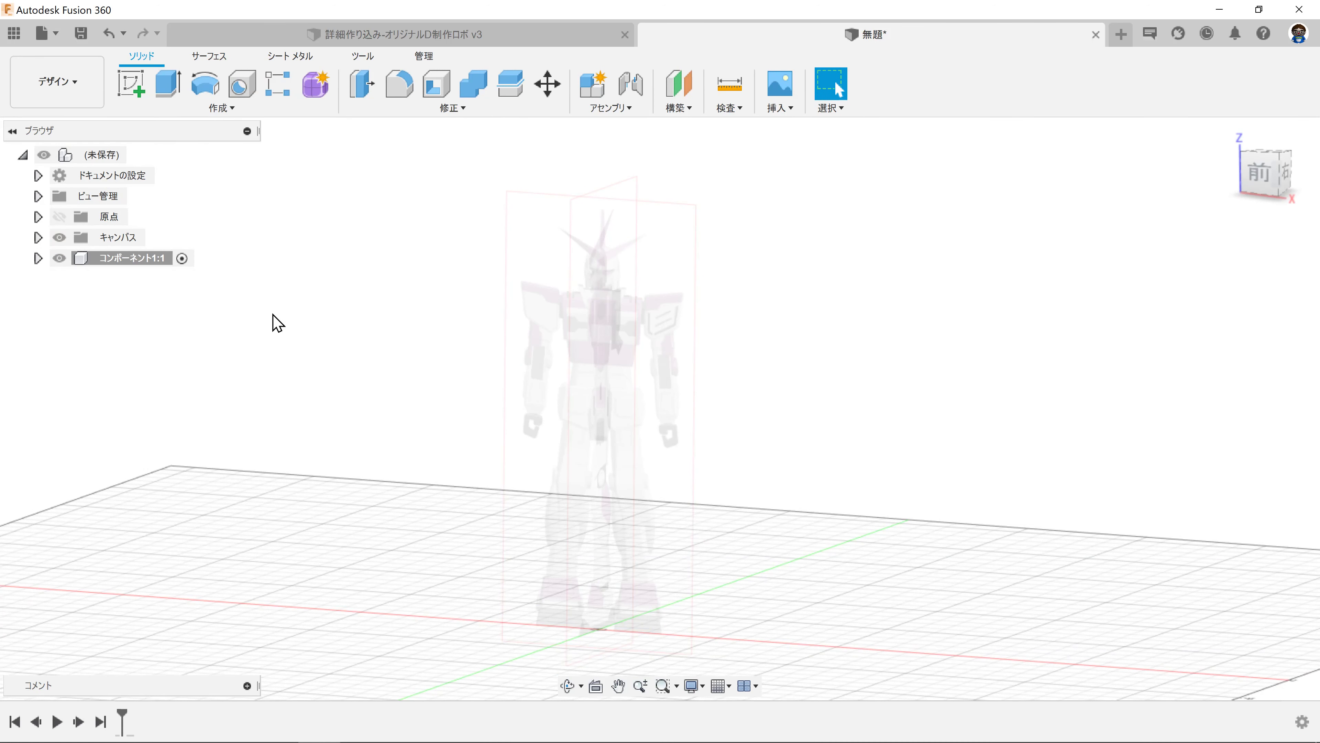
left_click(135, 155)
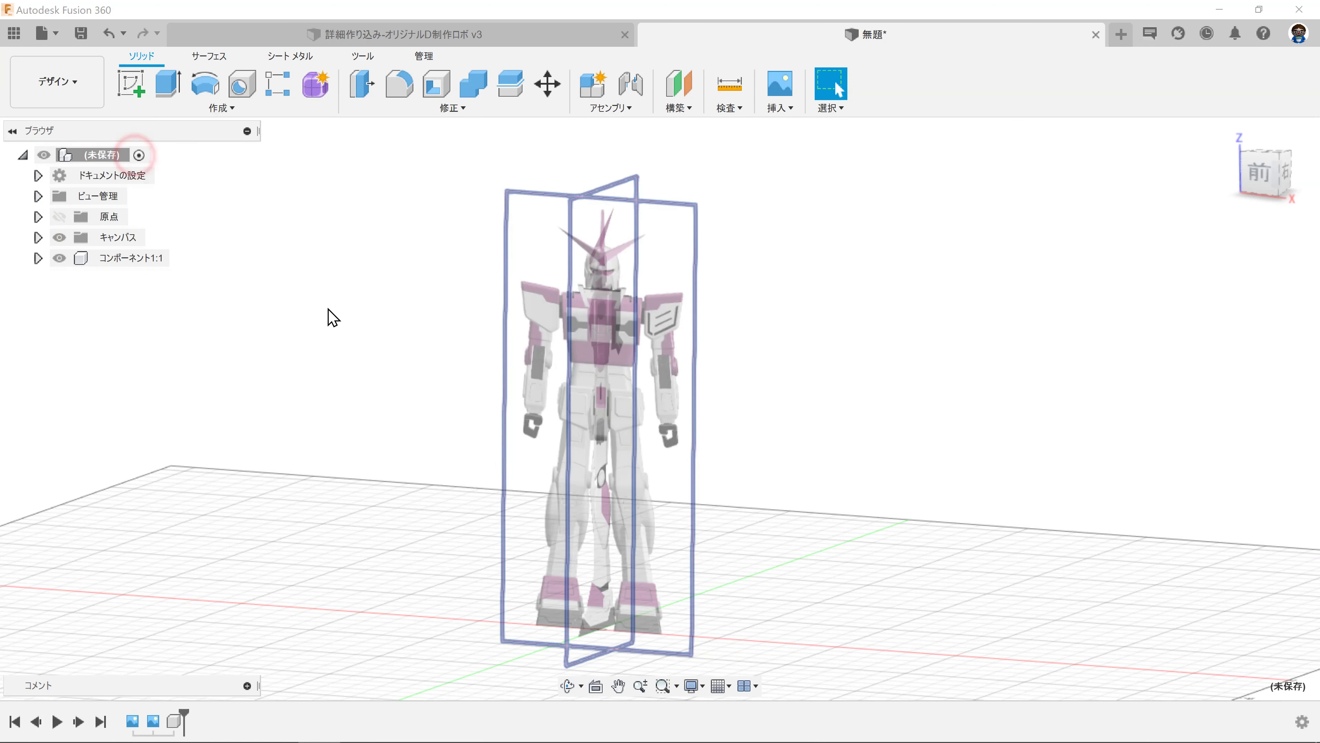
left_click(133, 262)
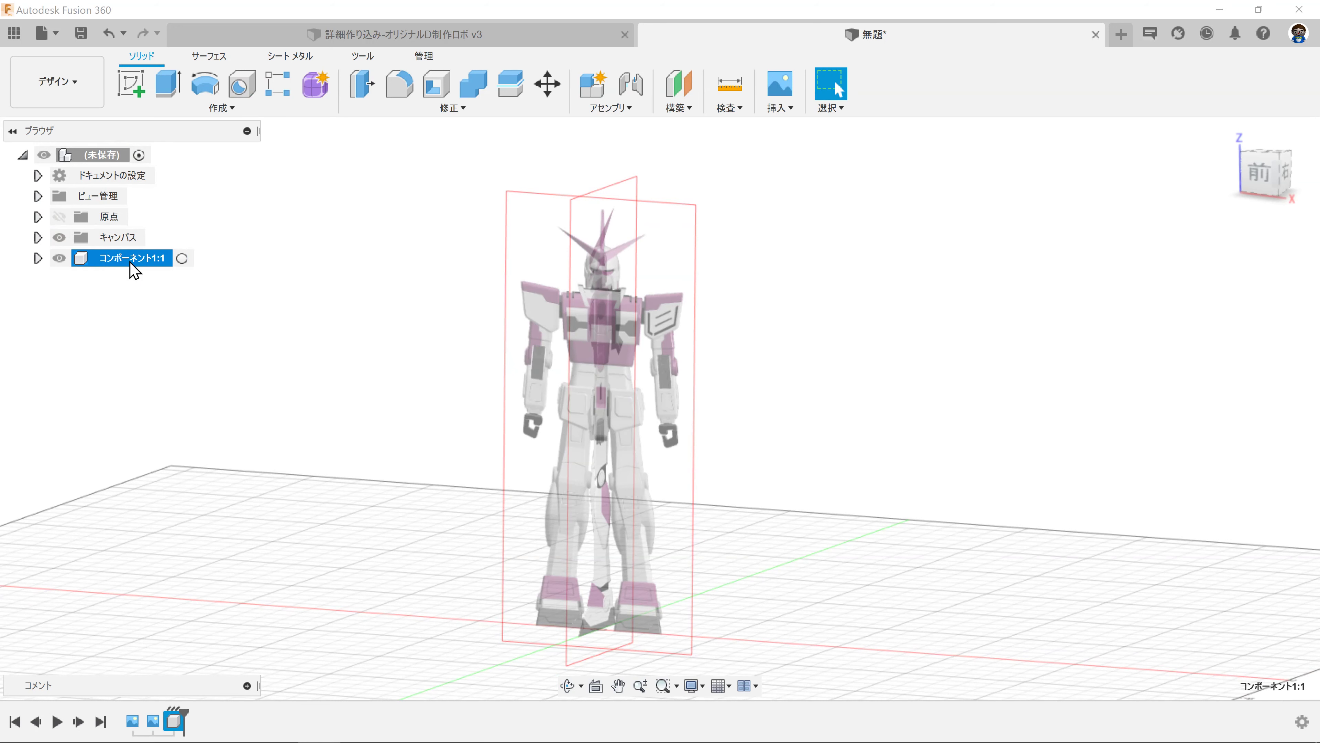
key("Delete")
Step: Start a new sketch on the front origin plane facing the robot
middle_click_drag(819, 342, 512, 350, "shift")
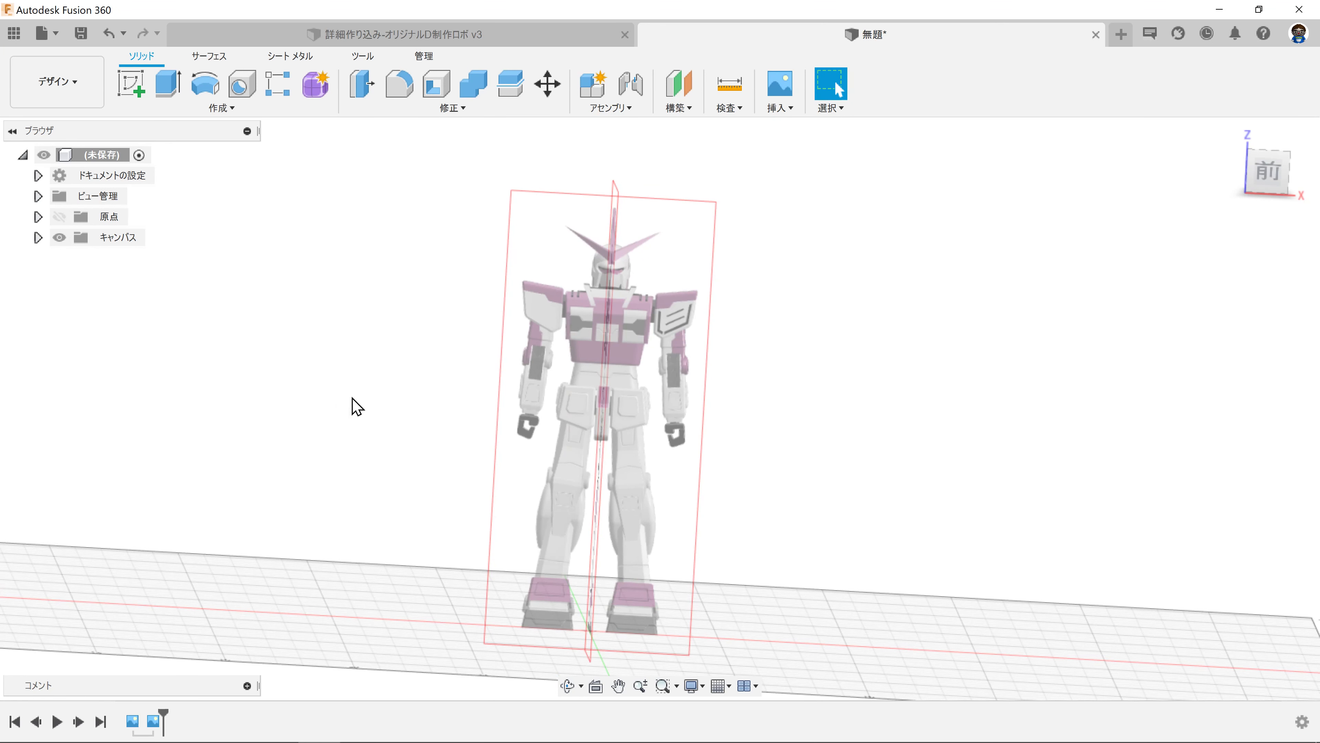
middle_click_drag(385, 336, 339, 328, "shift")
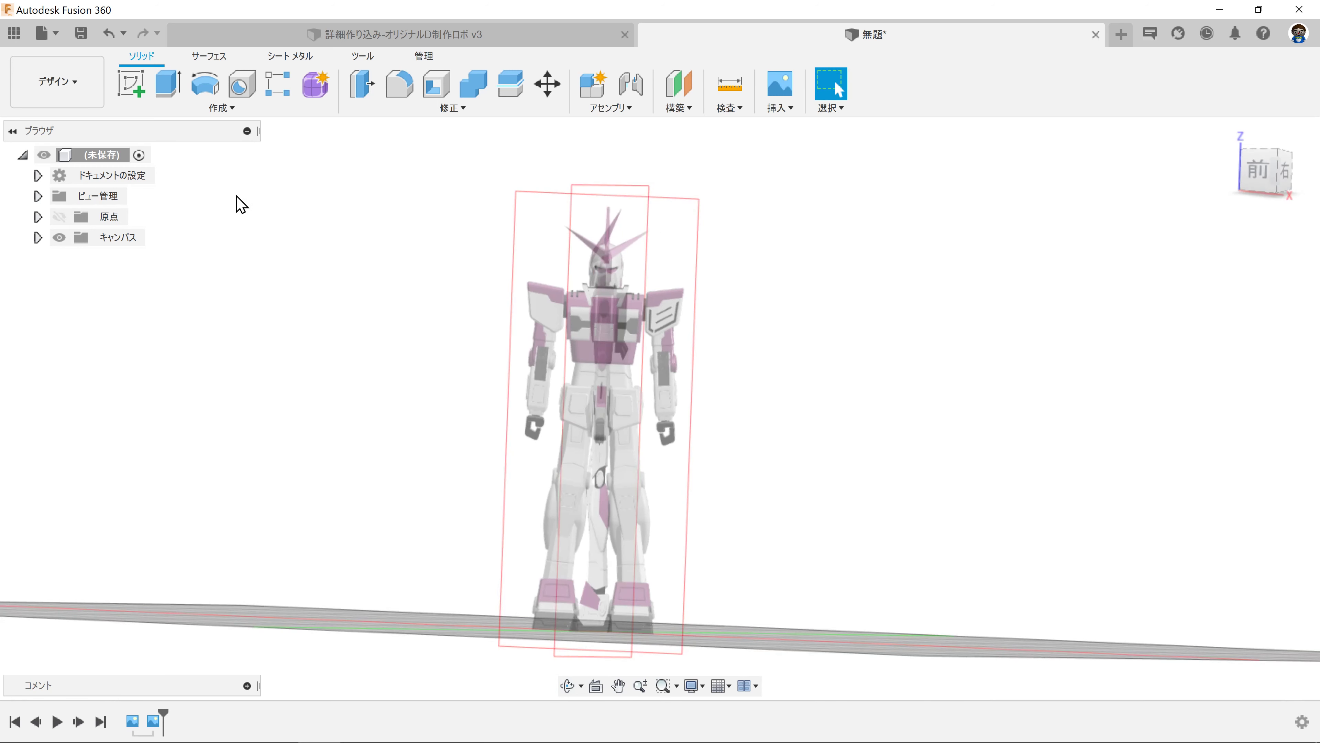
left_click(131, 83)
left_click(653, 605)
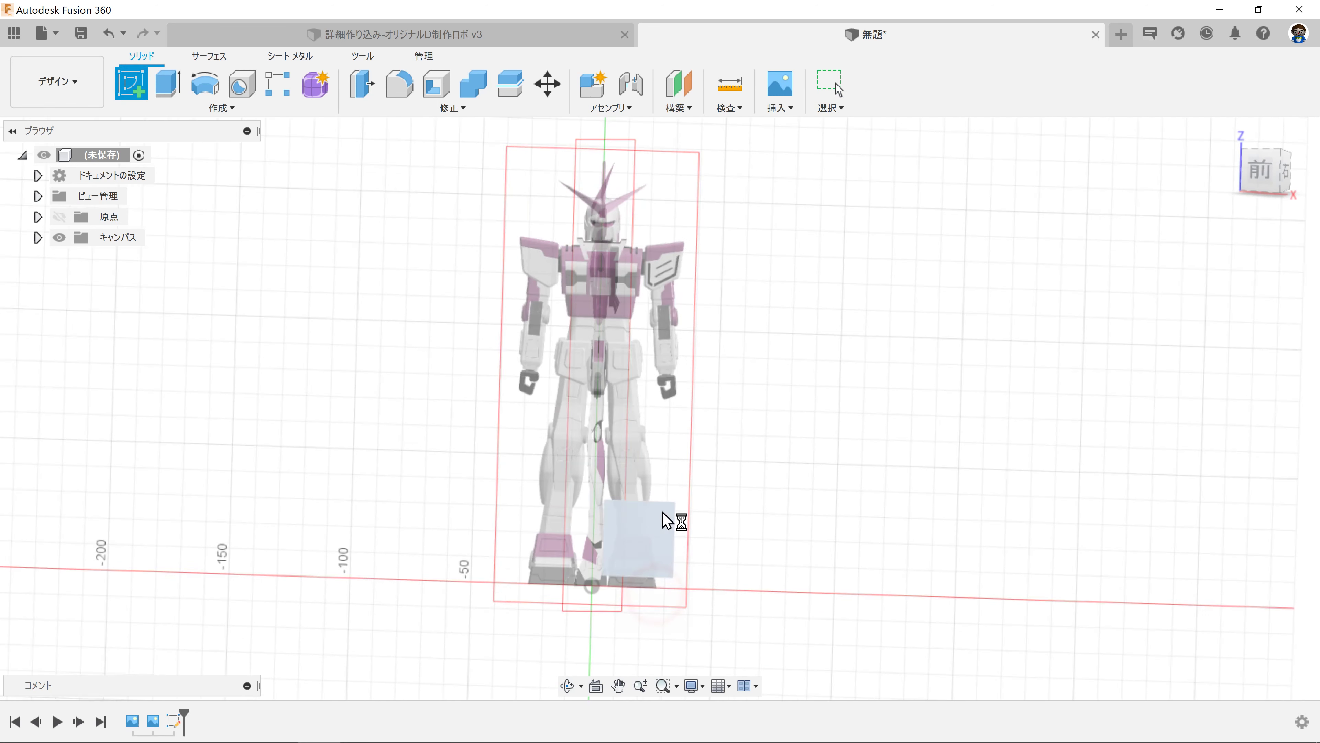
Step: Cancel the front-plane sketch and start a new sketch on the side origin plane
scroll(634, 489, "up", 2)
scroll(615, 436, "up", 2)
scroll(545, 333, "up", 2)
scroll(523, 337, "up", 2)
scroll(523, 337, "up", 1)
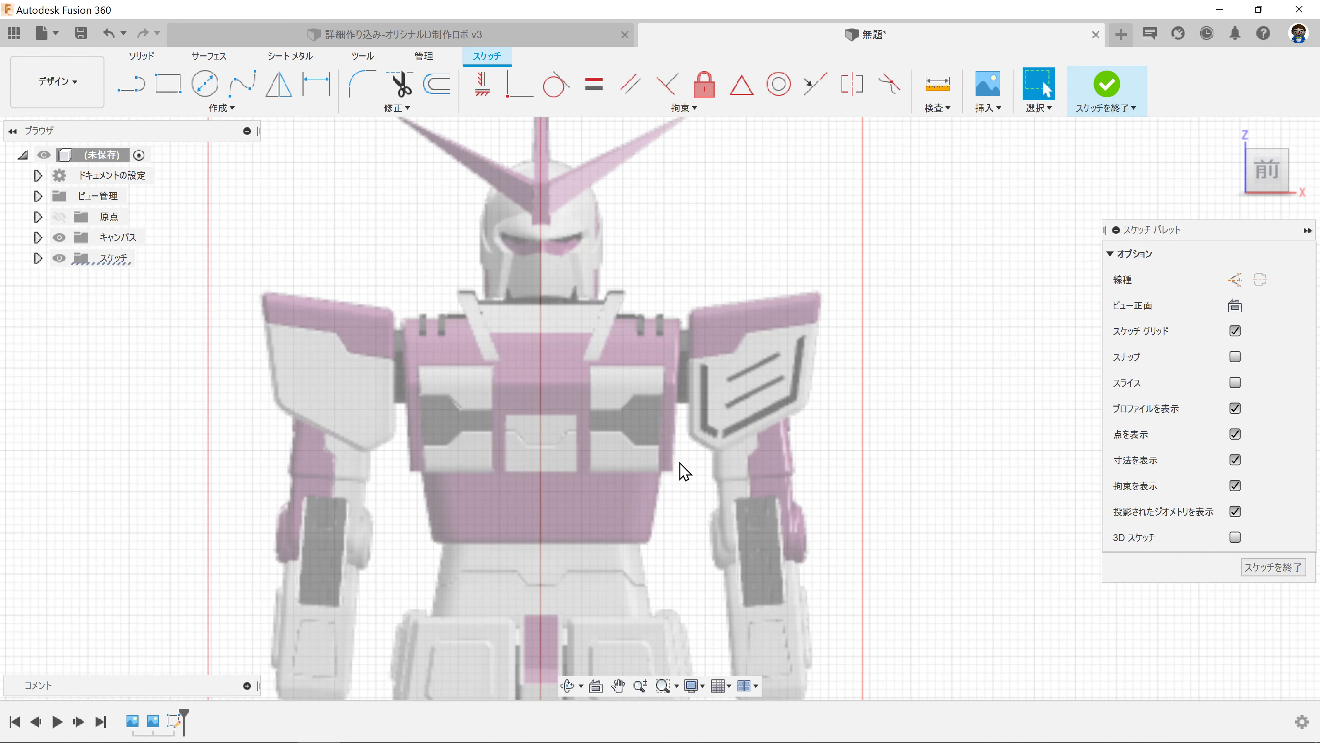
scroll(684, 468, "down", 2)
scroll(672, 348, "down", 2)
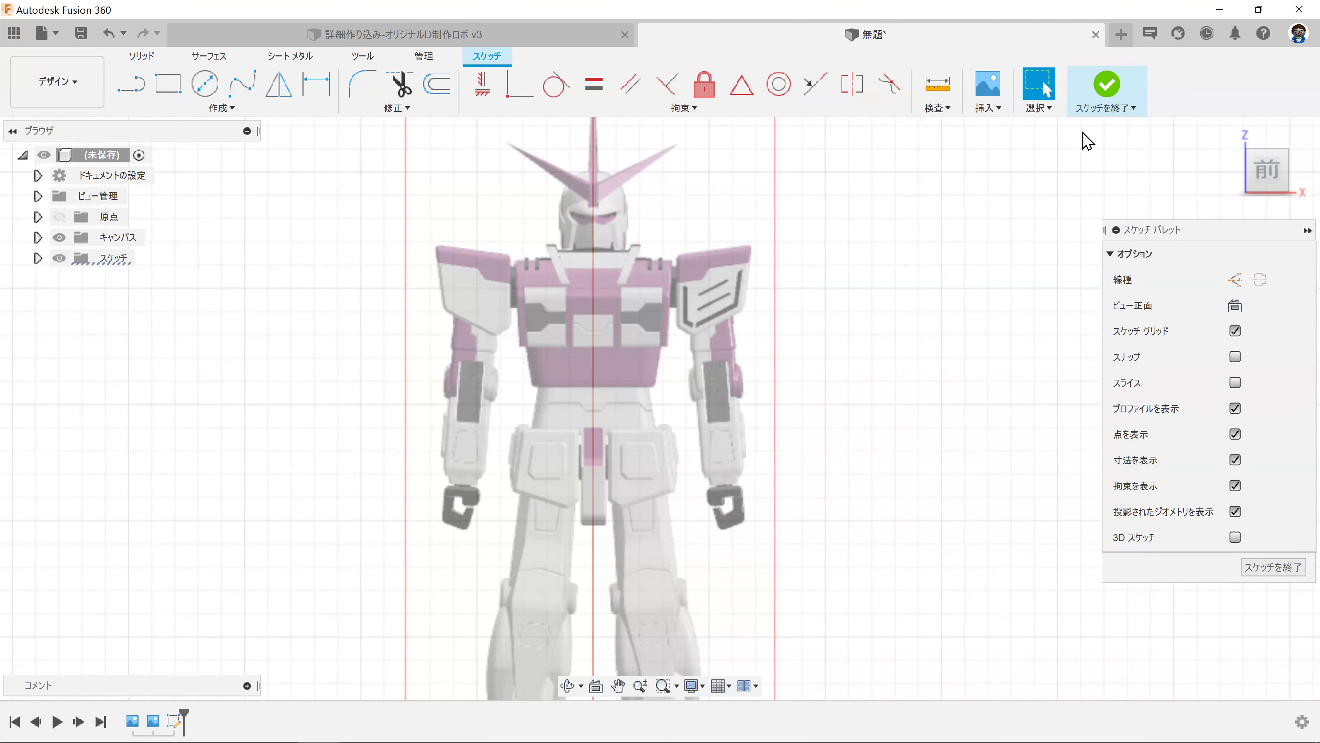
left_click(108, 33)
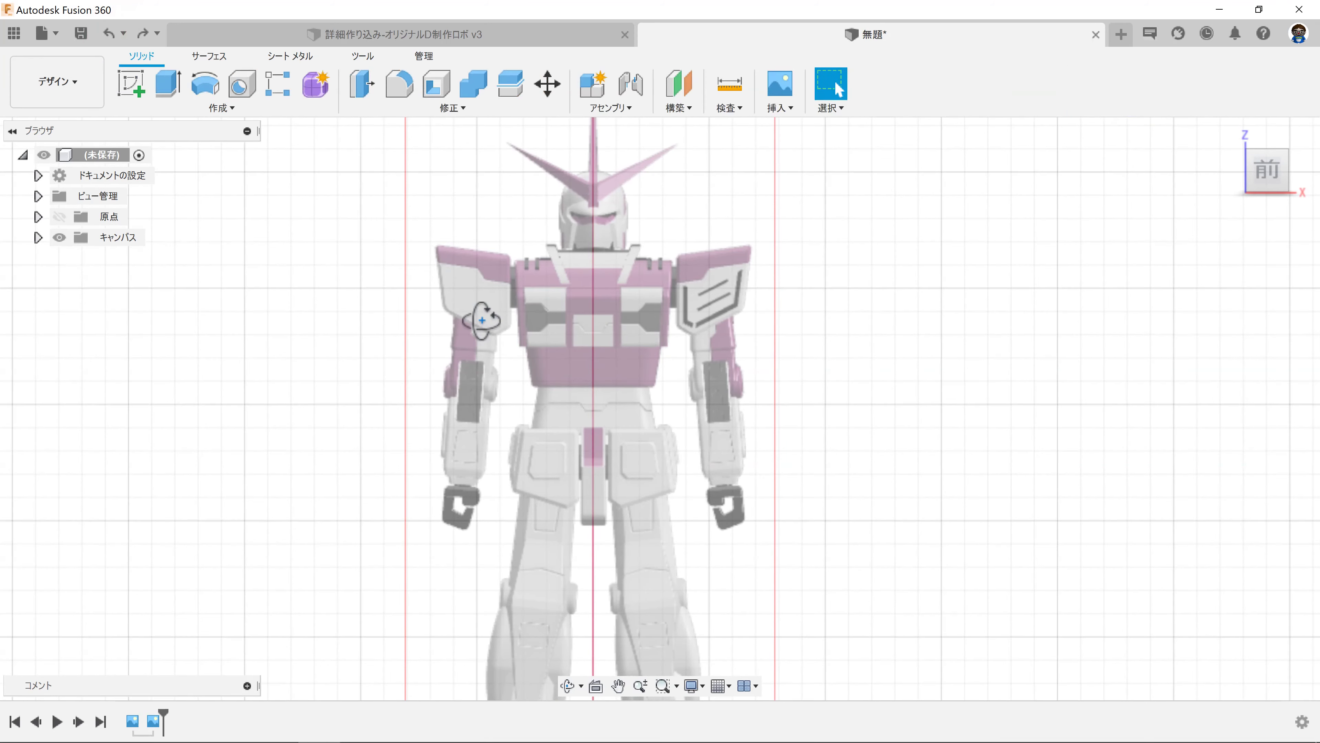
middle_click_drag(491, 333, 354, 319, "shift")
left_click(131, 84)
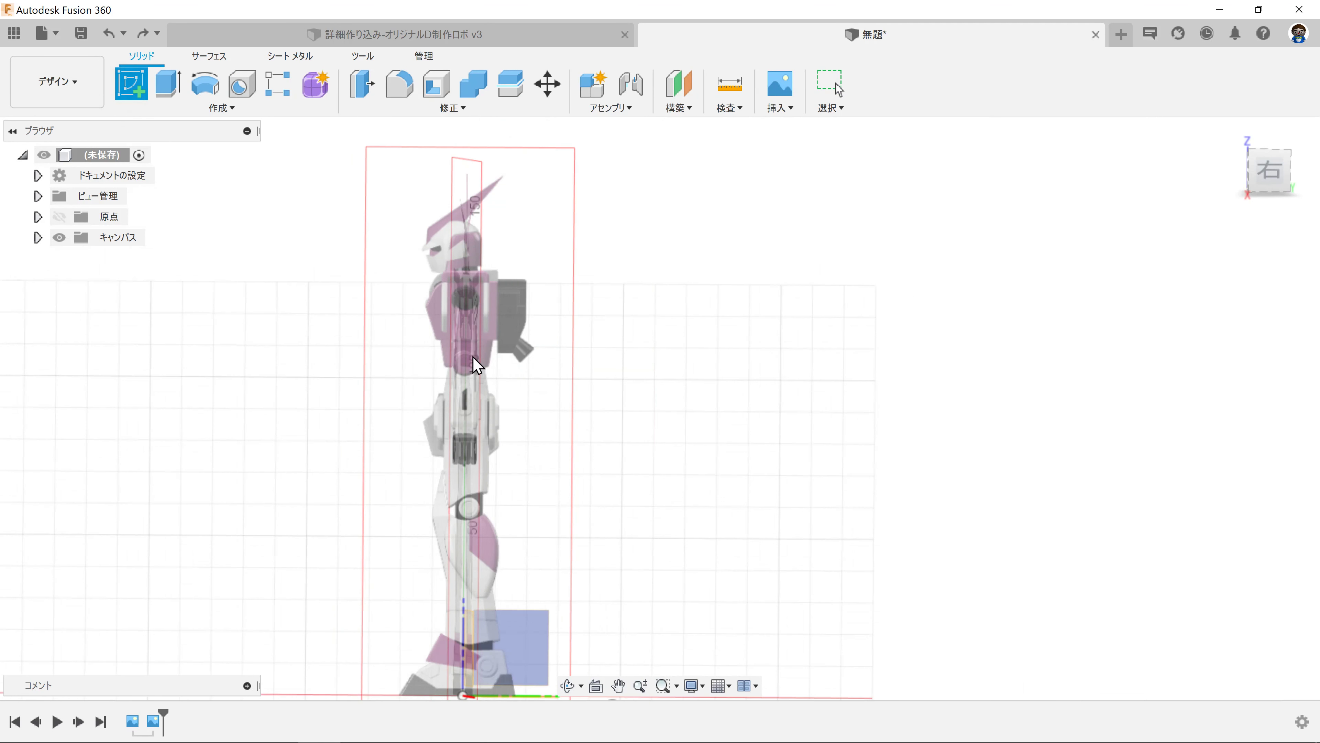
left_click(525, 525)
Step: Draw a closed five-edge line outline with angled left edges over the shoulder in the side-view image
middle_click_drag(448, 315, 358, 553)
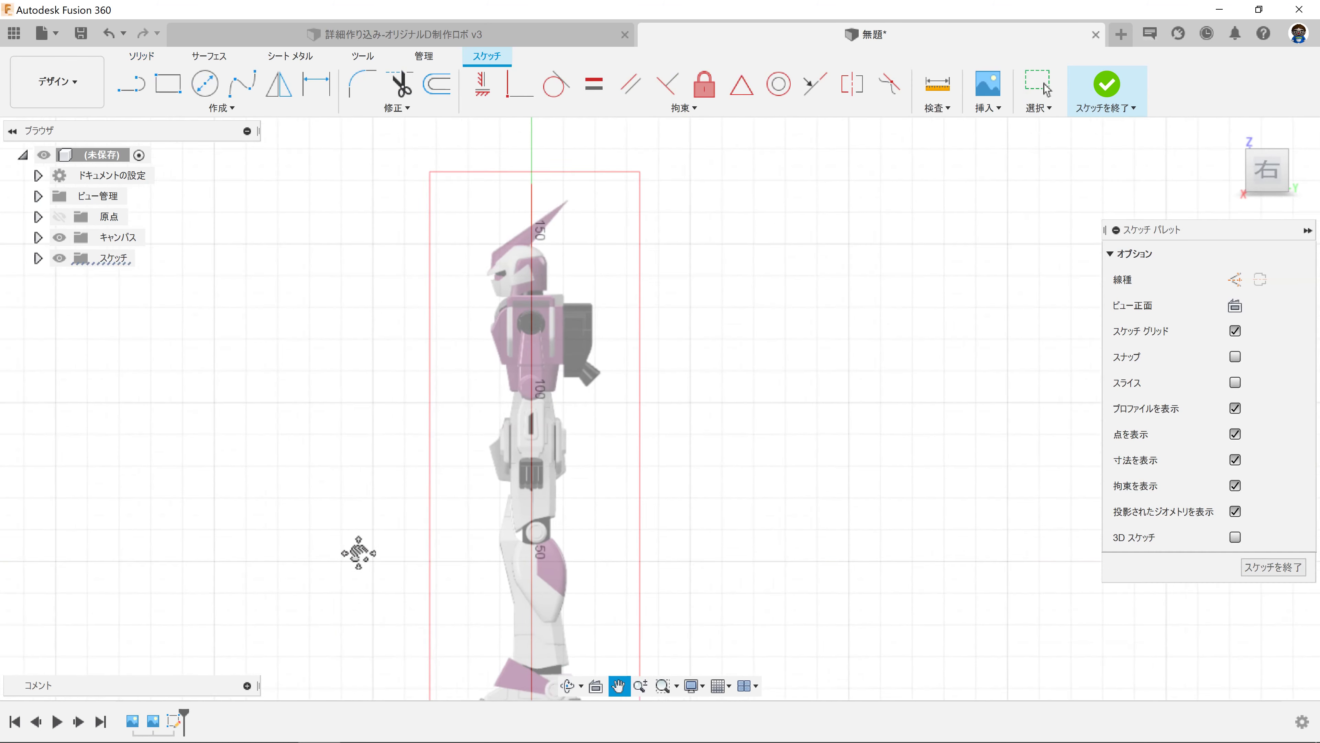
key("Escape")
scroll(471, 332, "up", 3)
scroll(468, 335, "up", 3)
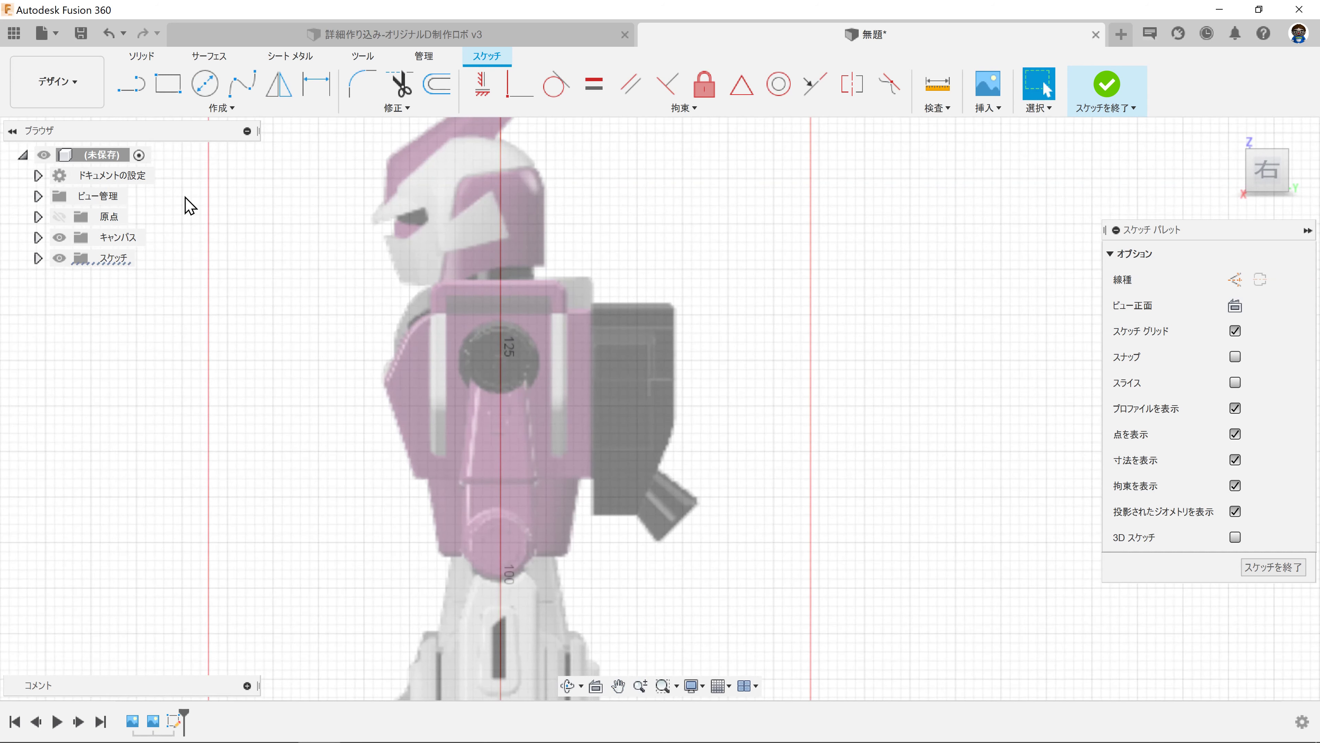
left_click(134, 90)
left_click(592, 278)
left_click(424, 278)
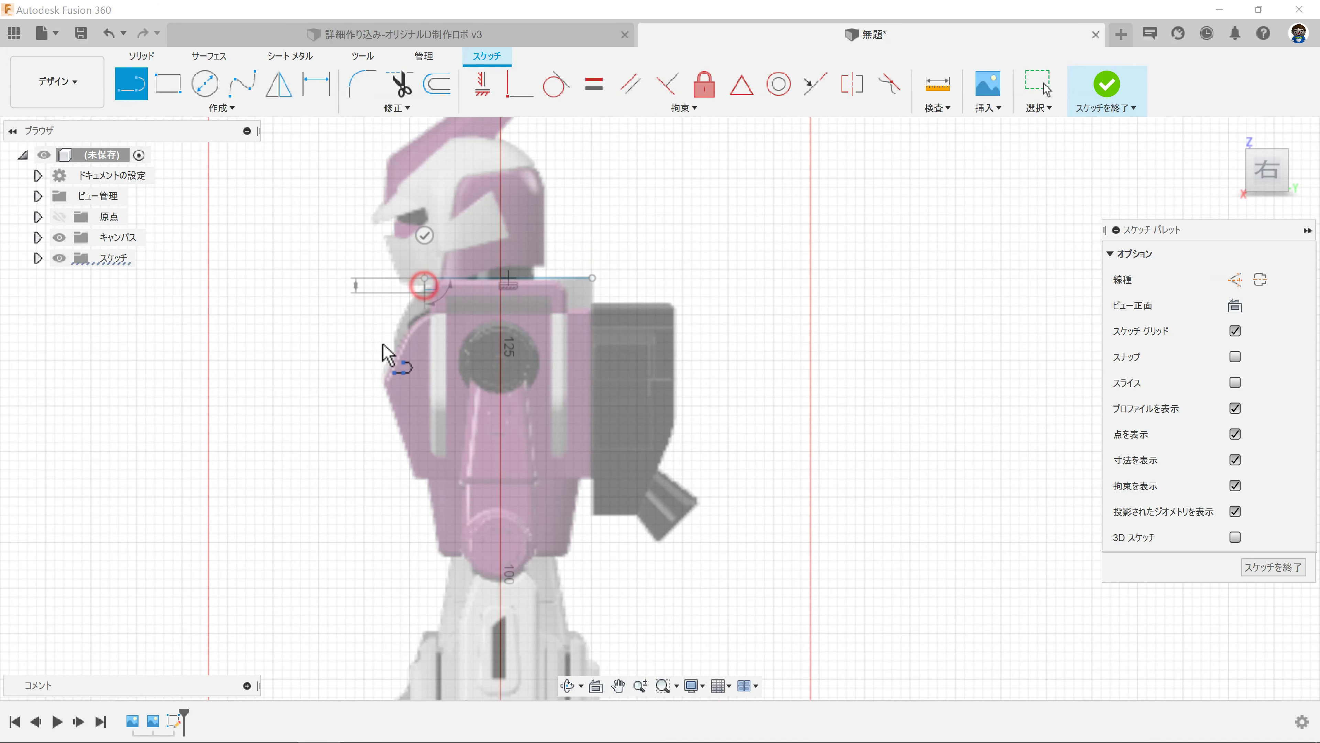
left_click(377, 385)
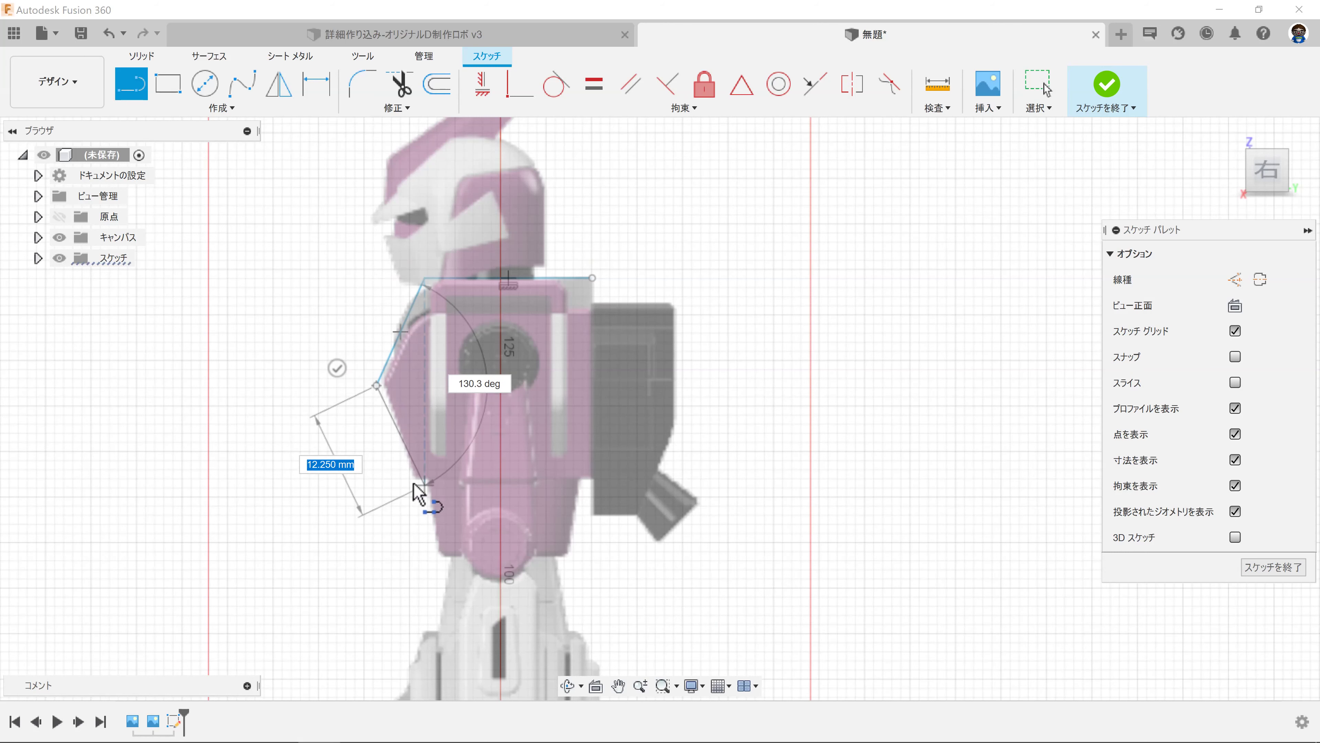
left_click(410, 482)
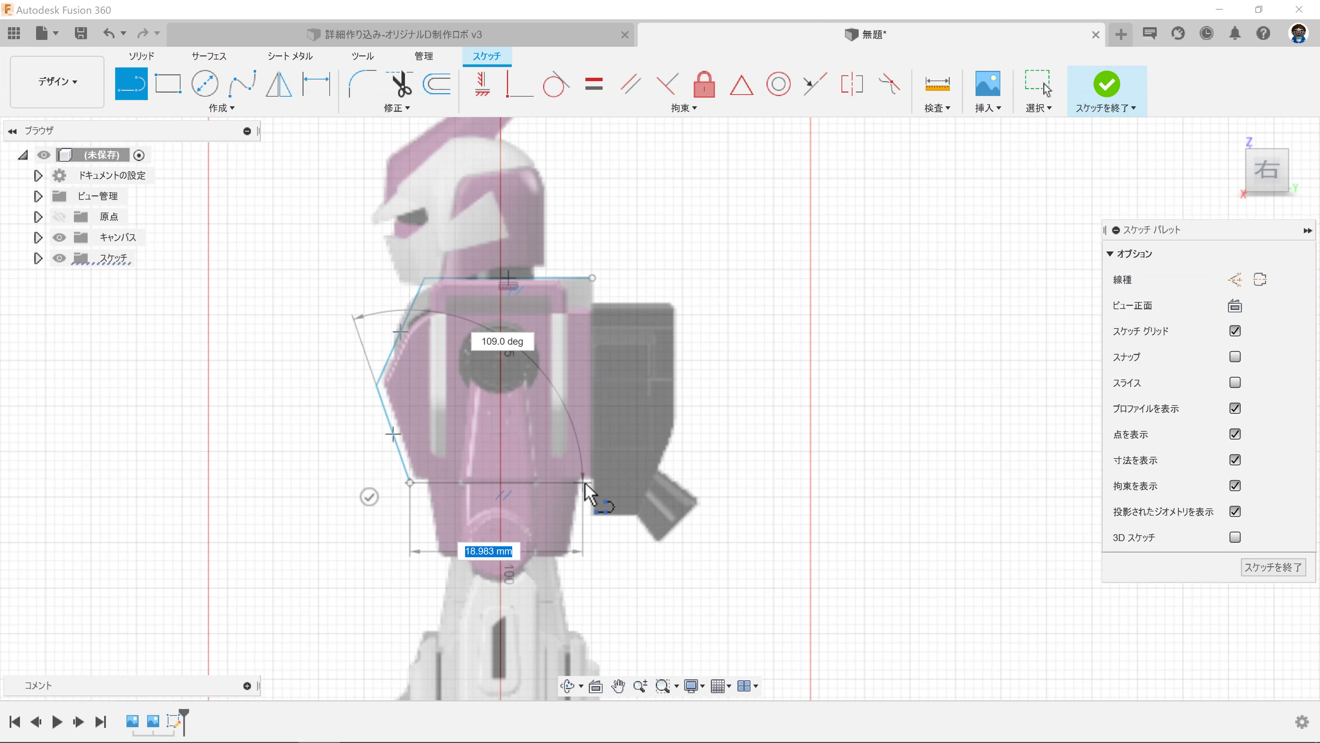
left_click(585, 482)
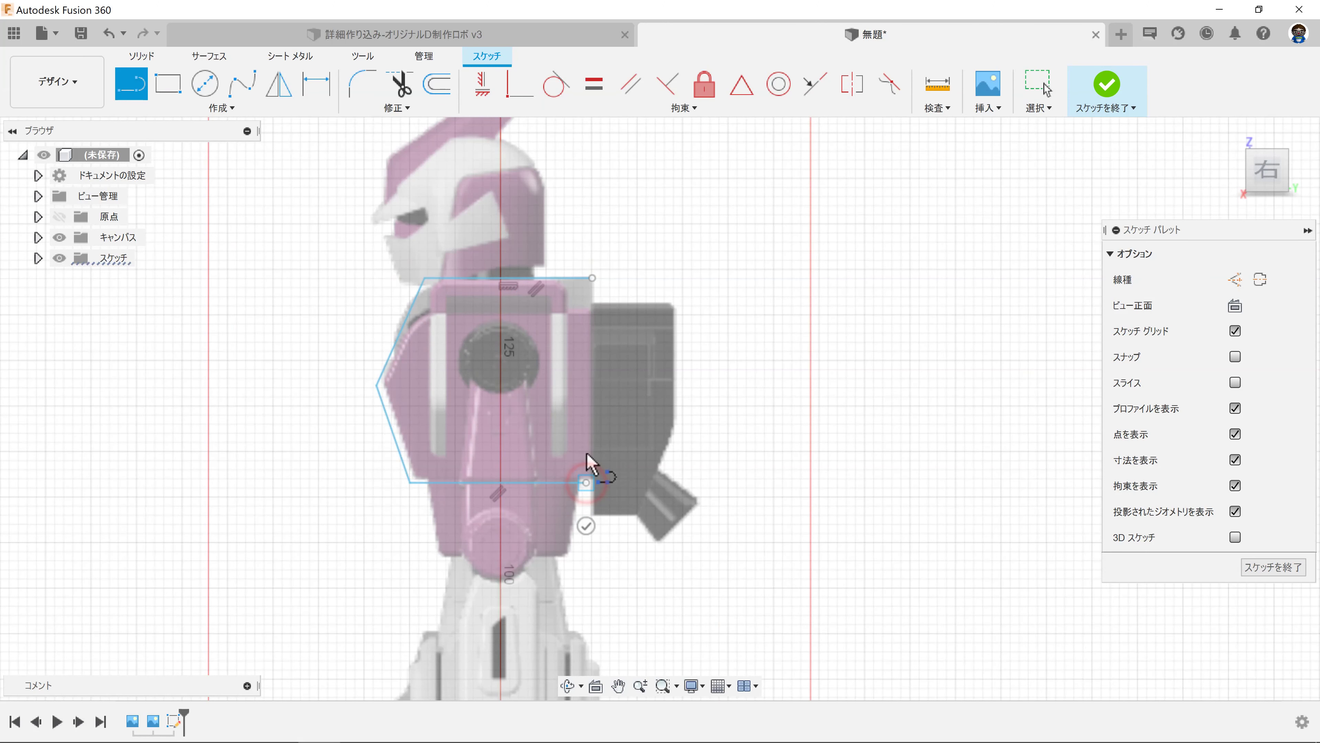
left_click(593, 279)
Step: Constrain the outline's right edge vertical and nudge its top edge and left corners into place
key("Escape")
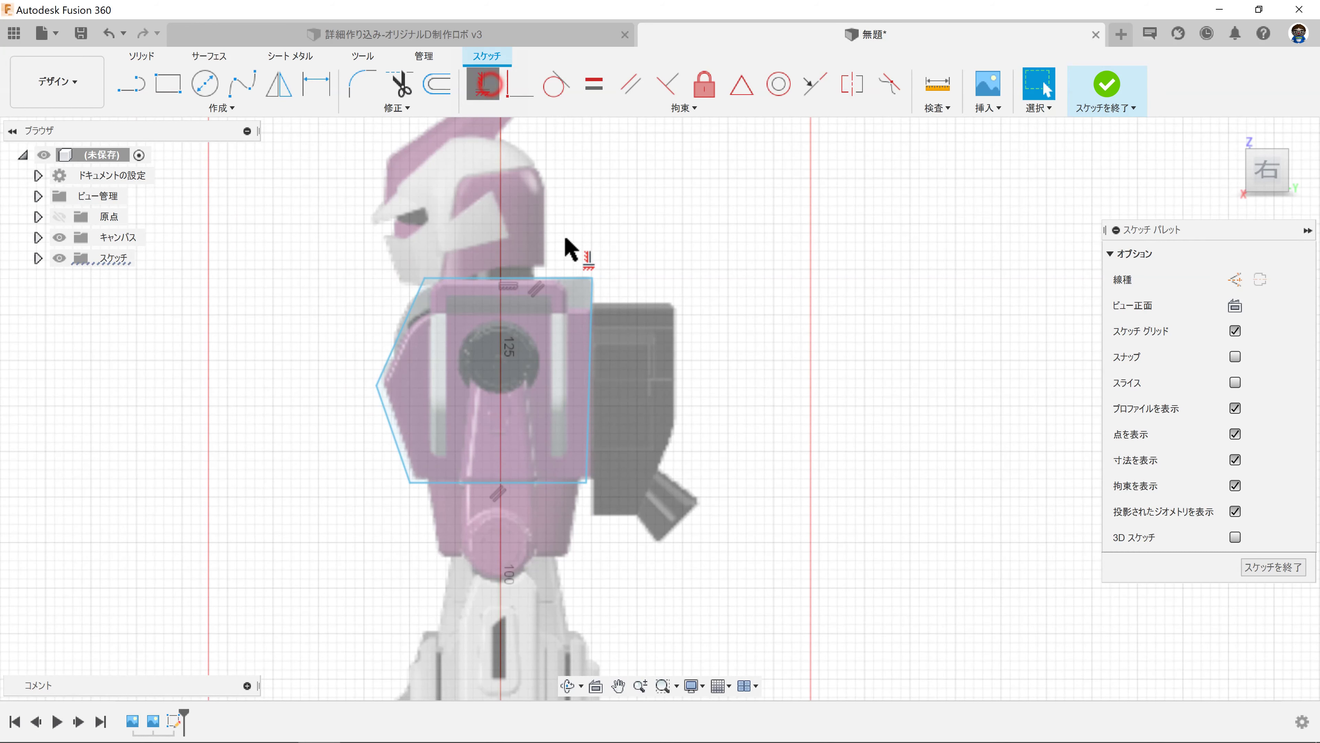
left_click(483, 83)
left_click(590, 330)
key("Escape")
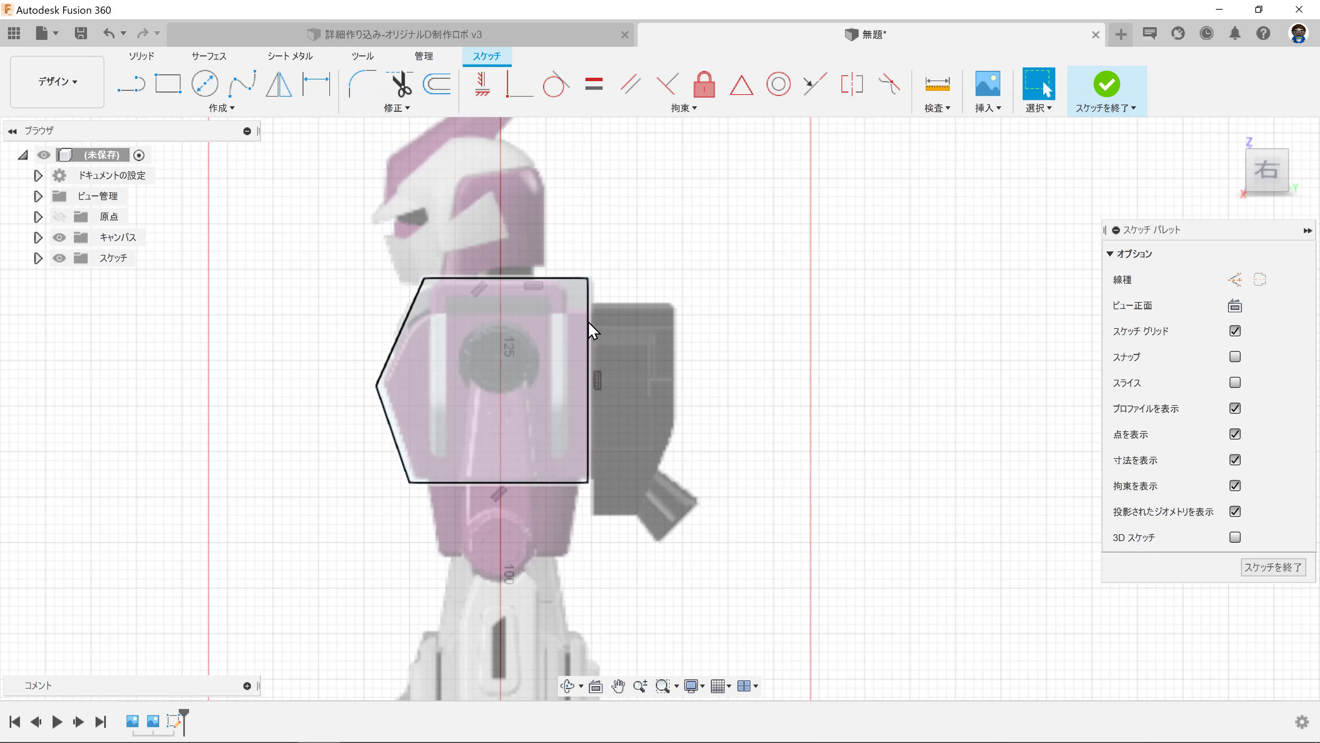
left_click_drag(591, 328, 595, 328)
key("Escape")
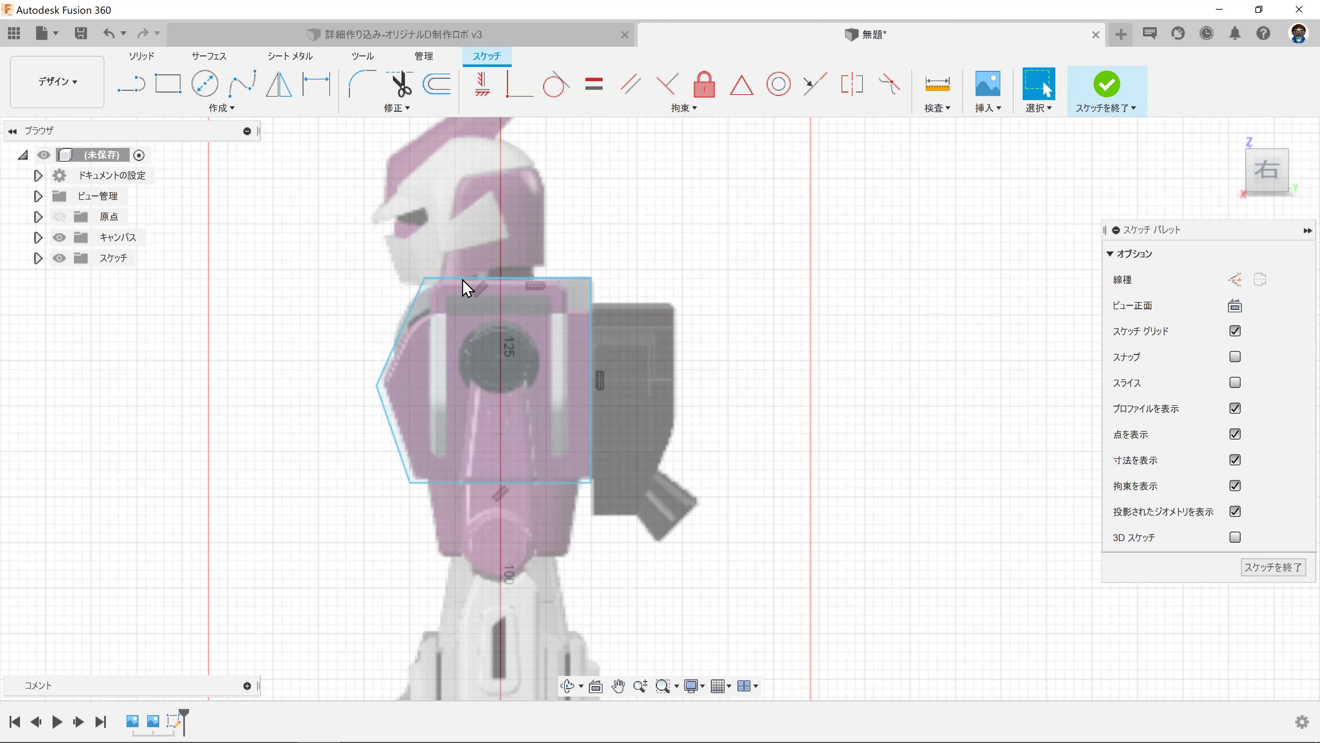
mouse_move(464, 289)
left_mouse_down()
mouse_move(466, 319)
mouse_move(426, 310)
left_mouse_up()
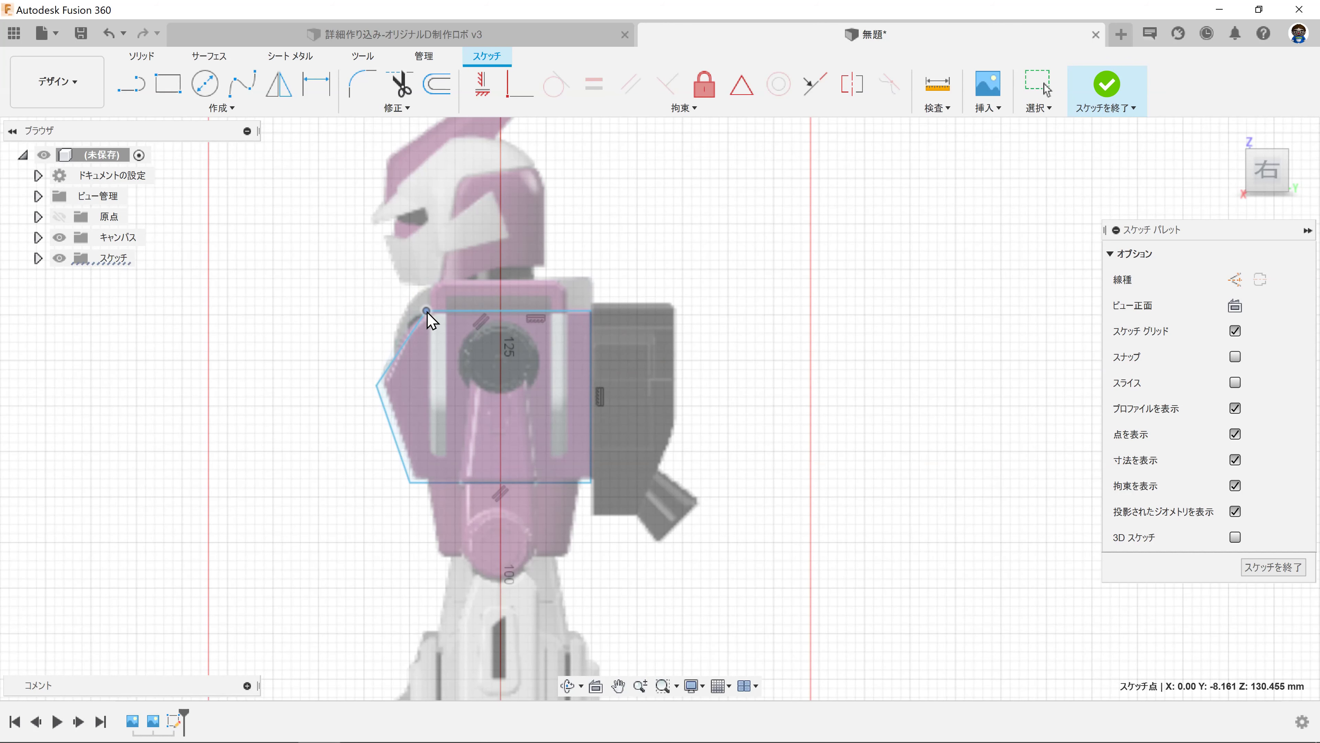
left_click_drag(377, 385, 385, 383)
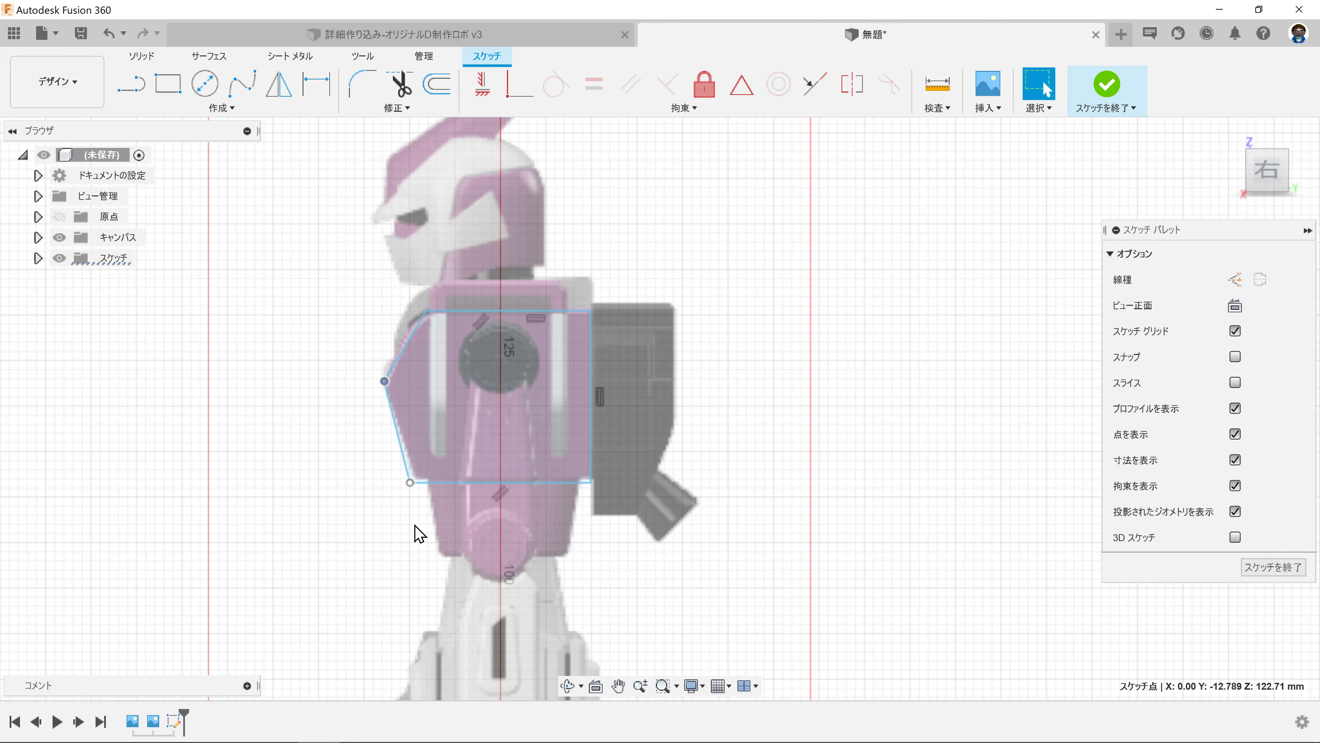
left_click_drag(409, 487, 413, 485)
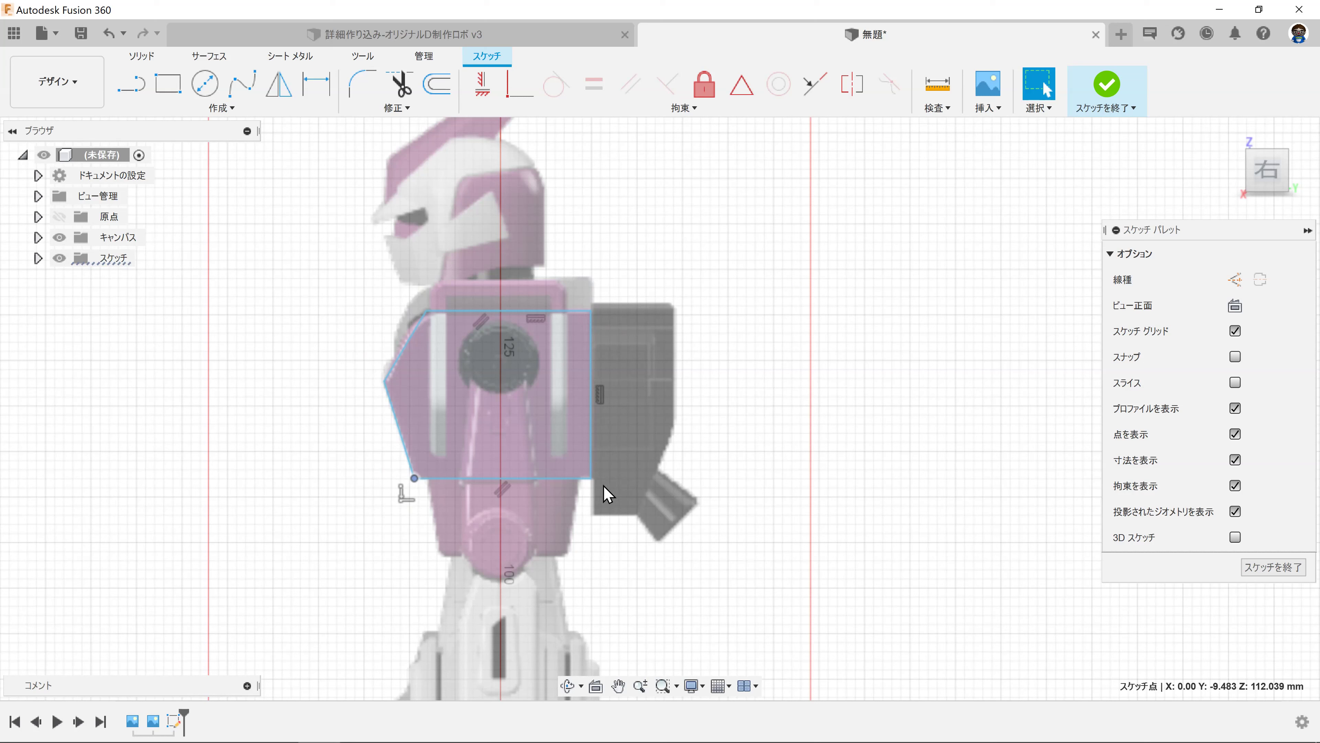
left_click(597, 505)
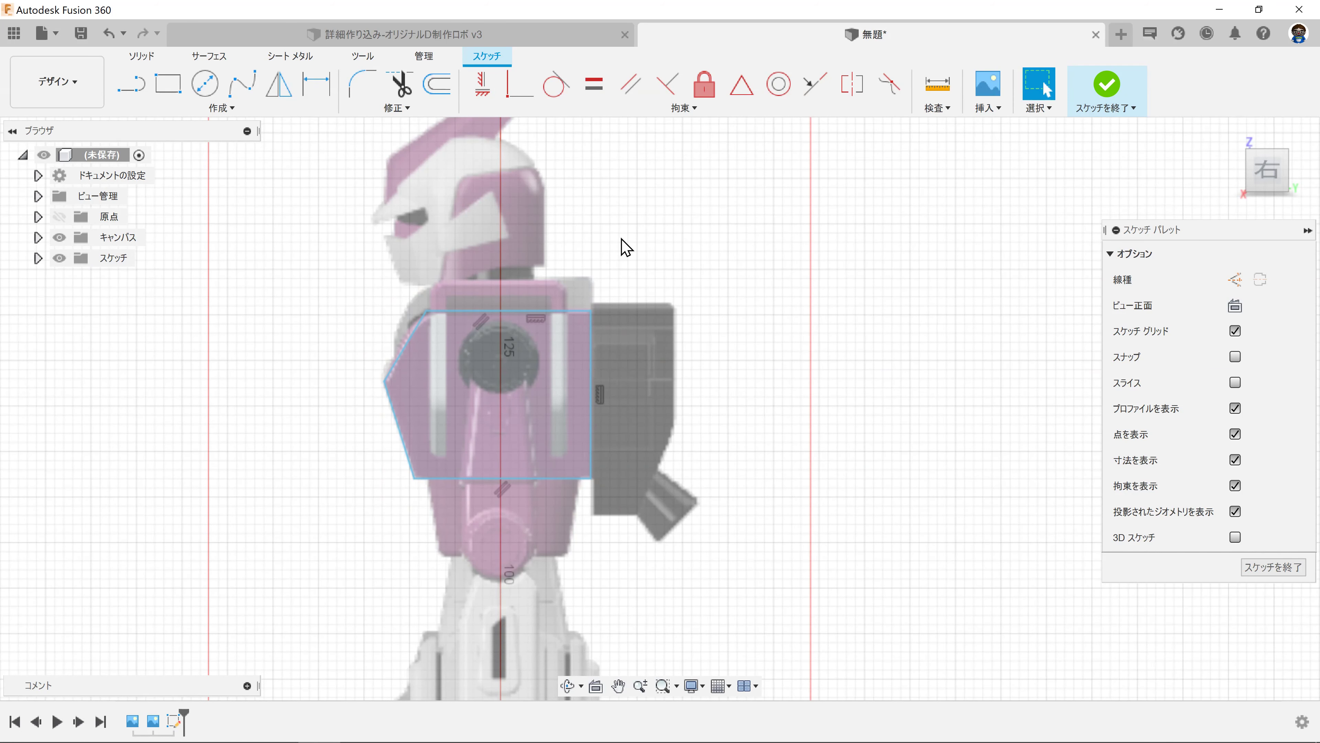
Step: Check the finished robot v3 design, raise the outline's top edge slightly, and finish the sketch
left_click(519, 36)
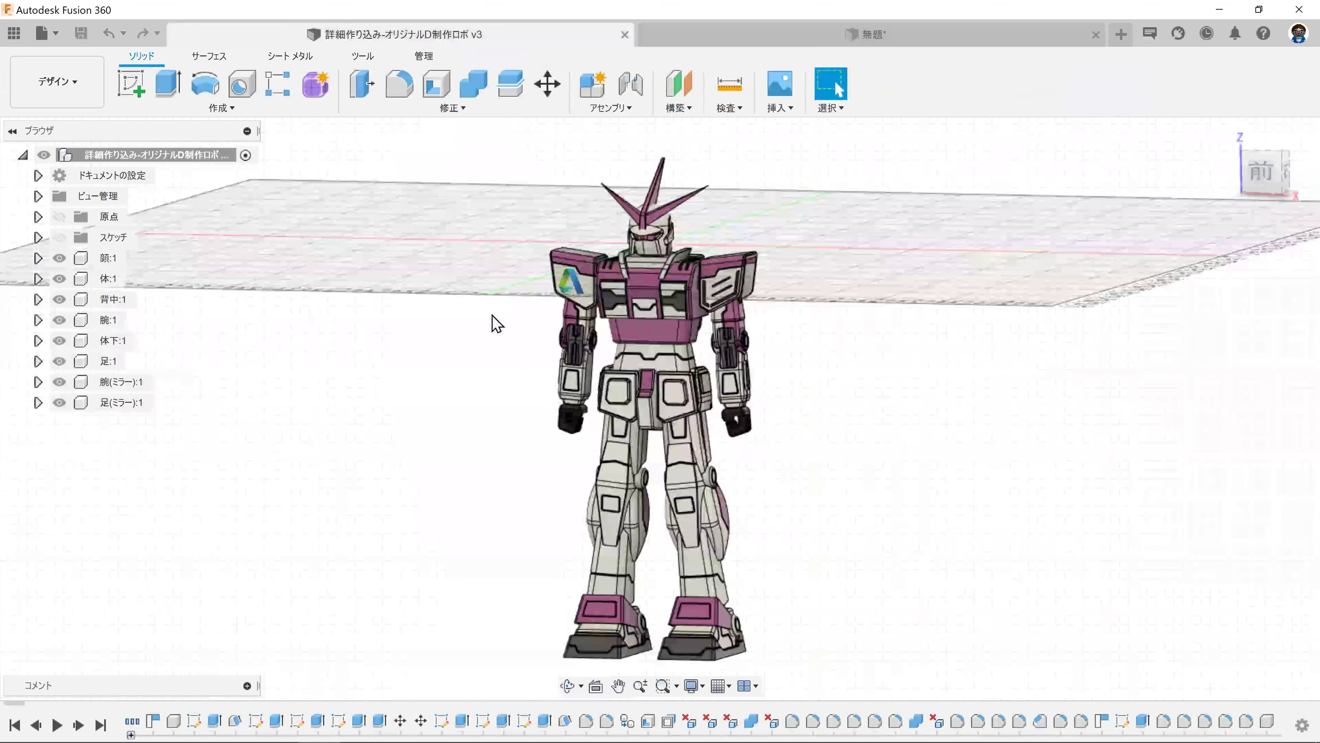
scroll(702, 276, "up", 8)
scroll(757, 200, "up", 1)
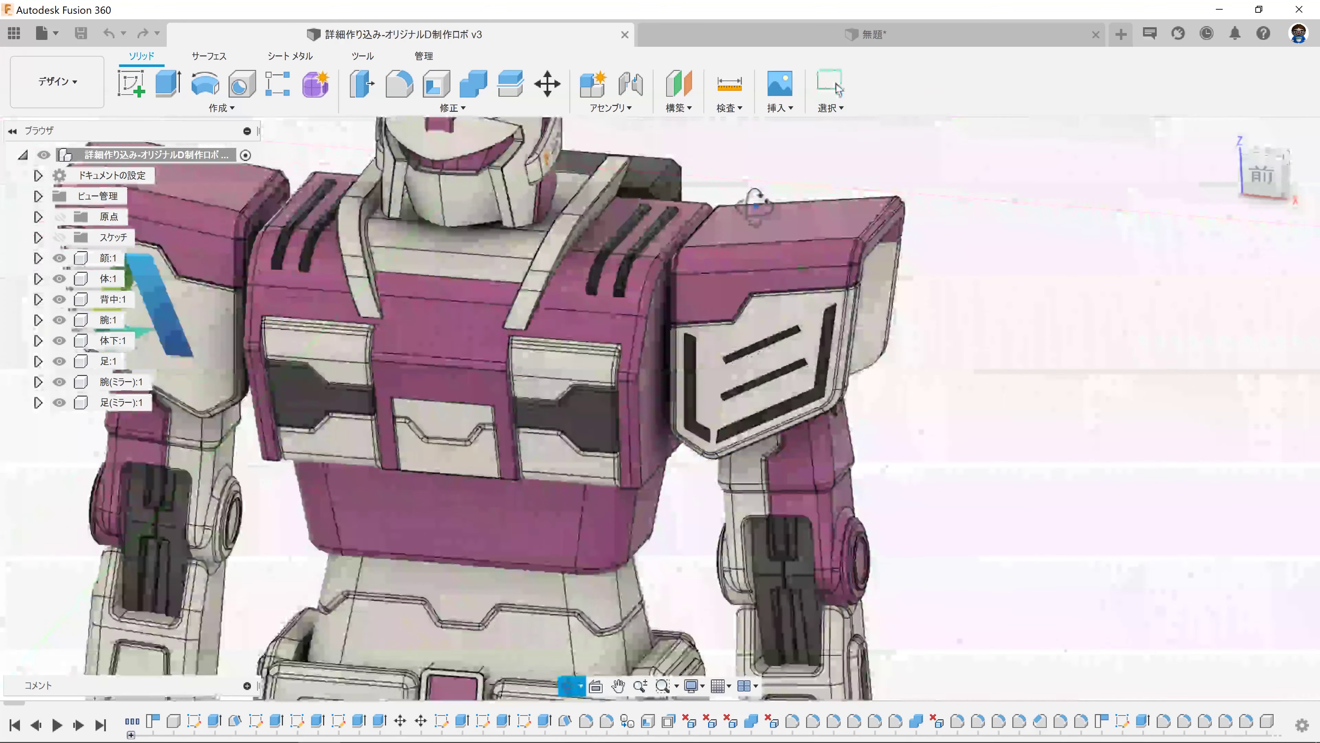
scroll(757, 200, "up", 1)
left_click(907, 41)
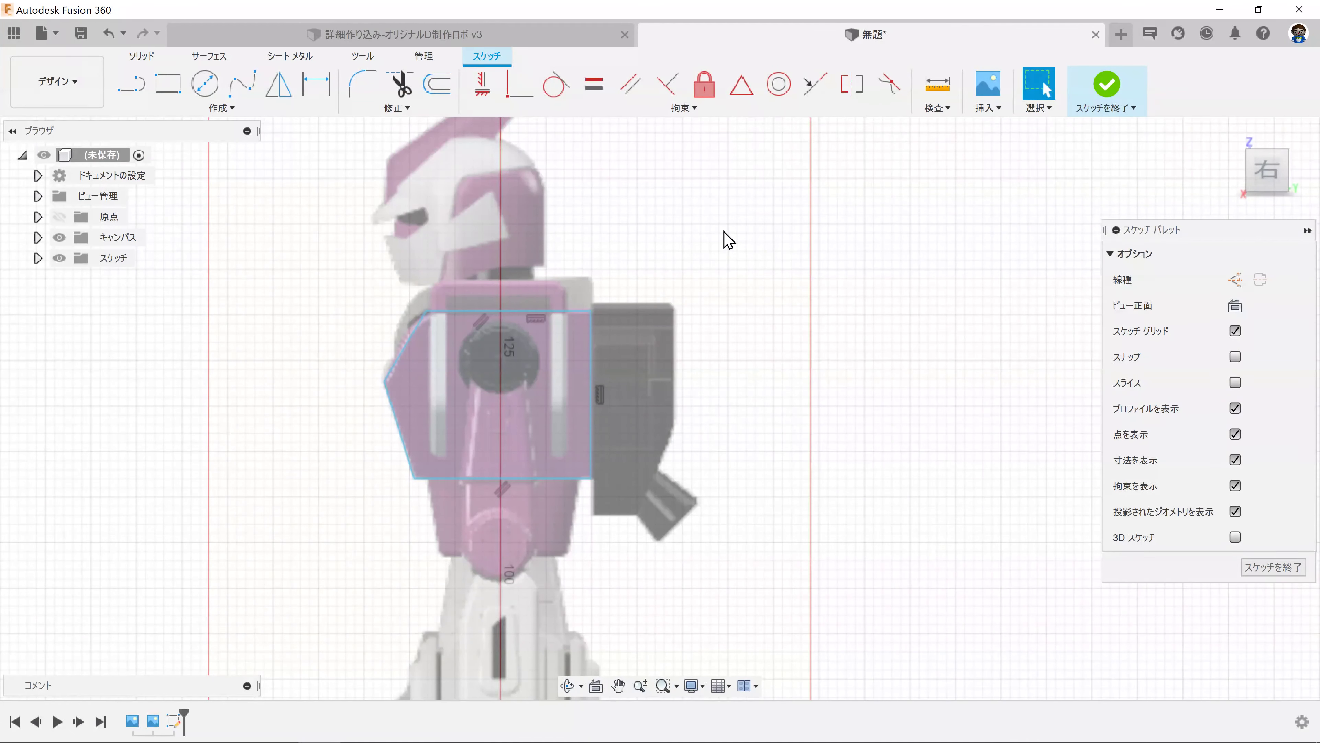
left_click_drag(553, 310, 554, 304)
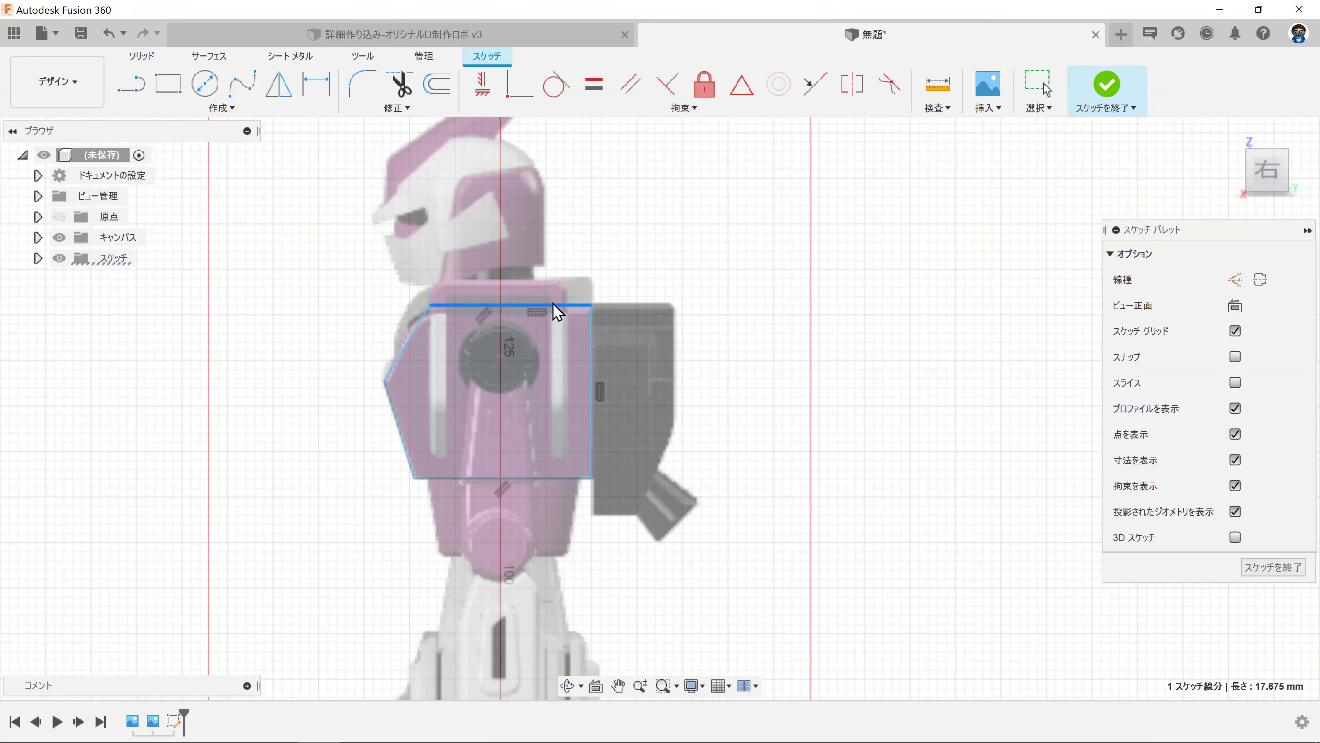
left_click(1106, 84)
middle_click_drag(673, 345, 781, 324, "shift")
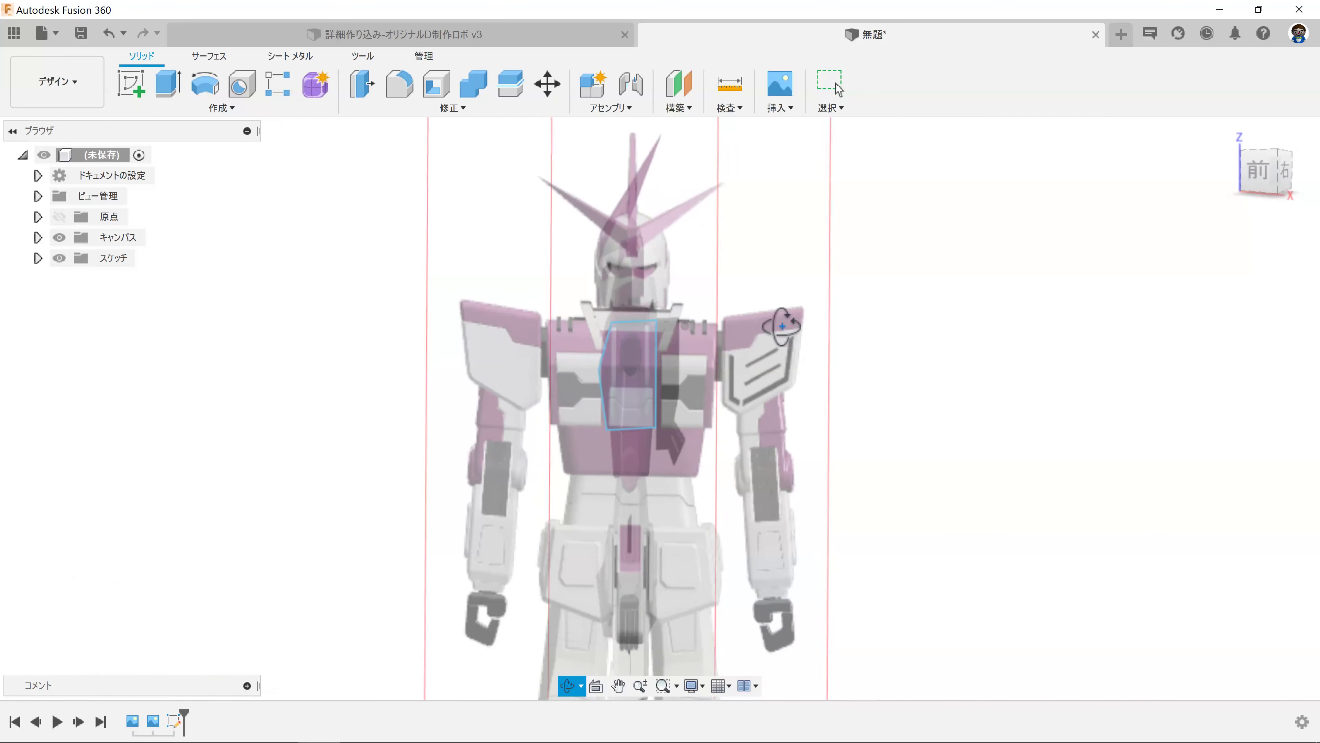
Step: Extrude the chest profile symmetrically to 17 mm as a new solid body
left_click(156, 86)
left_click(975, 356)
left_click(940, 402)
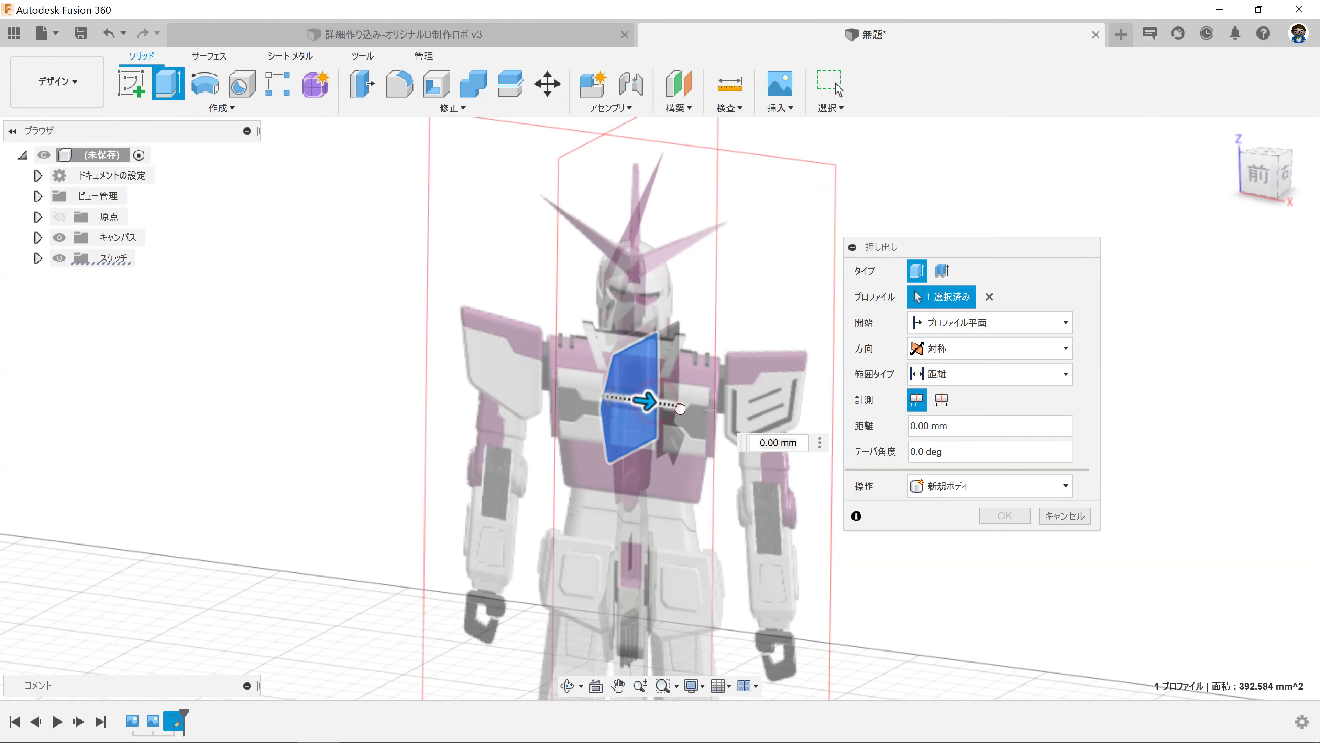
left_click_drag(680, 409, 731, 398)
scroll(752, 442, "up", 3)
scroll(741, 354, "up", 3)
scroll(684, 414, "up", 2)
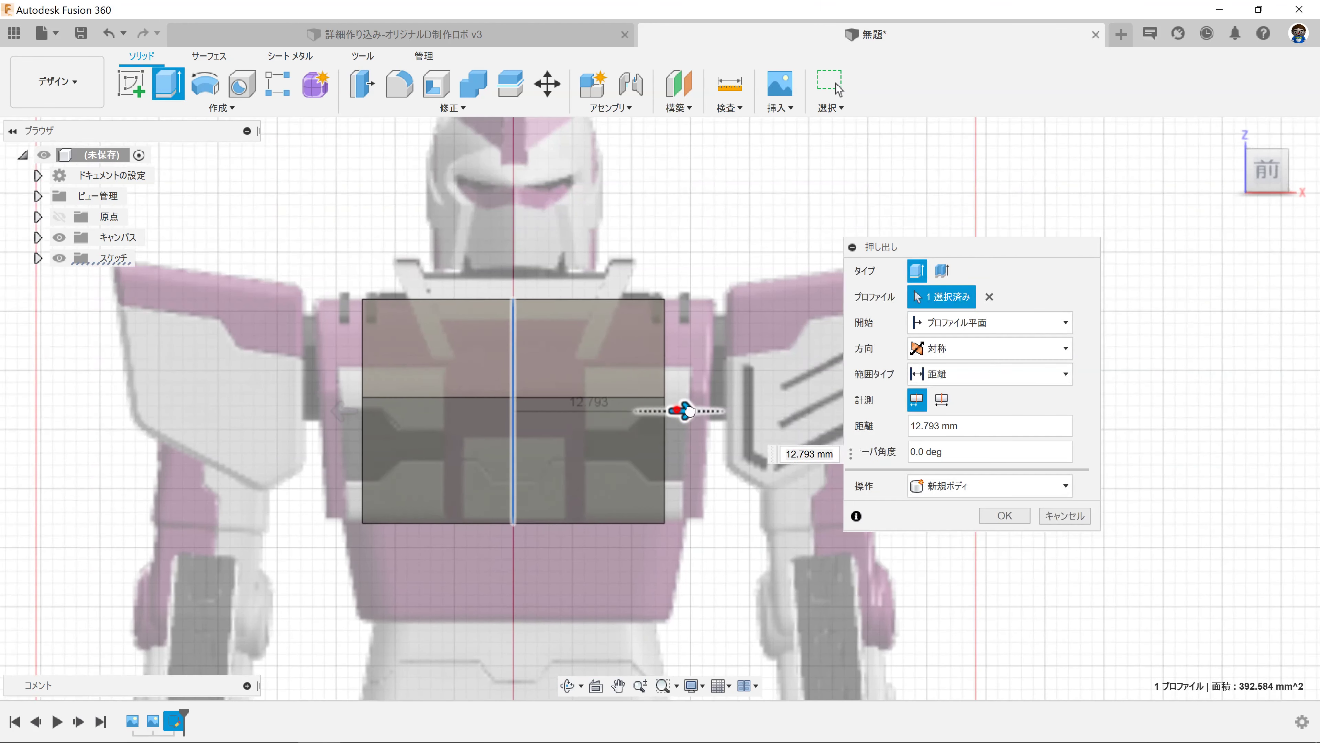
left_click_drag(689, 411, 728, 411)
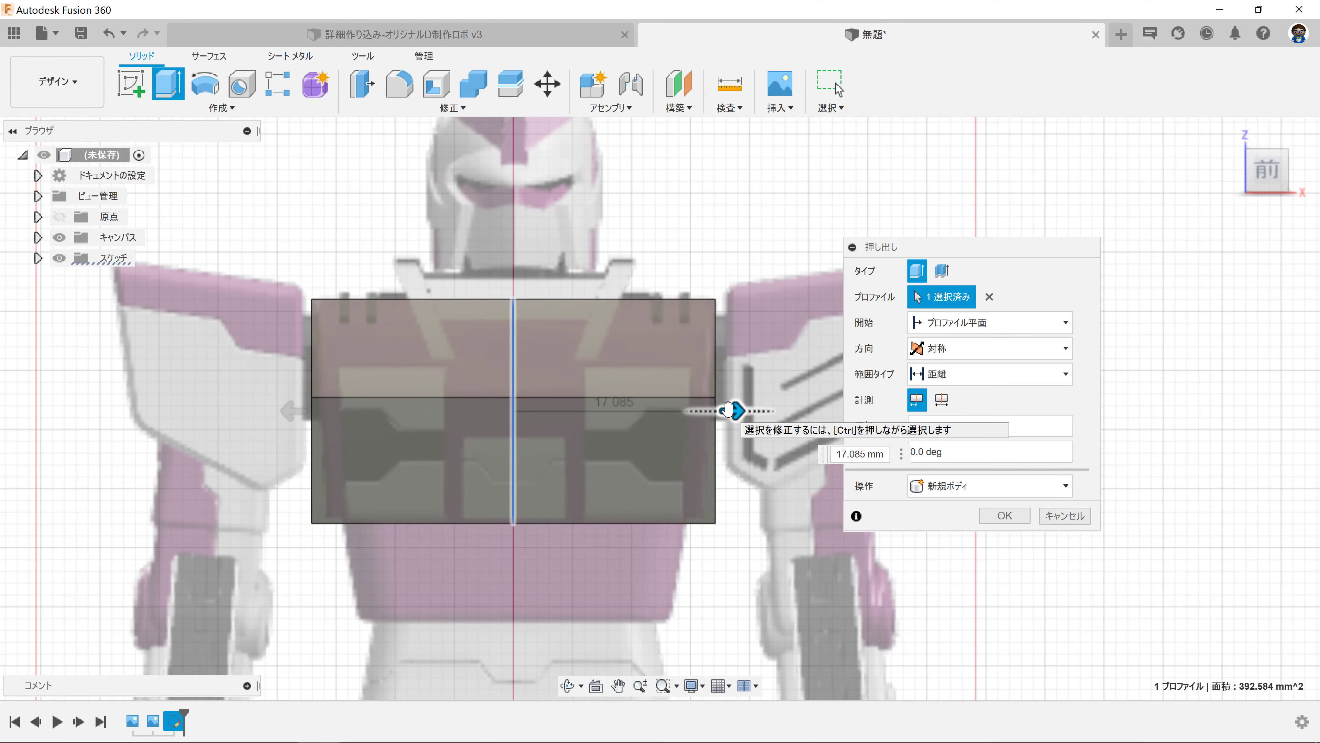
type("7")
key("Return")
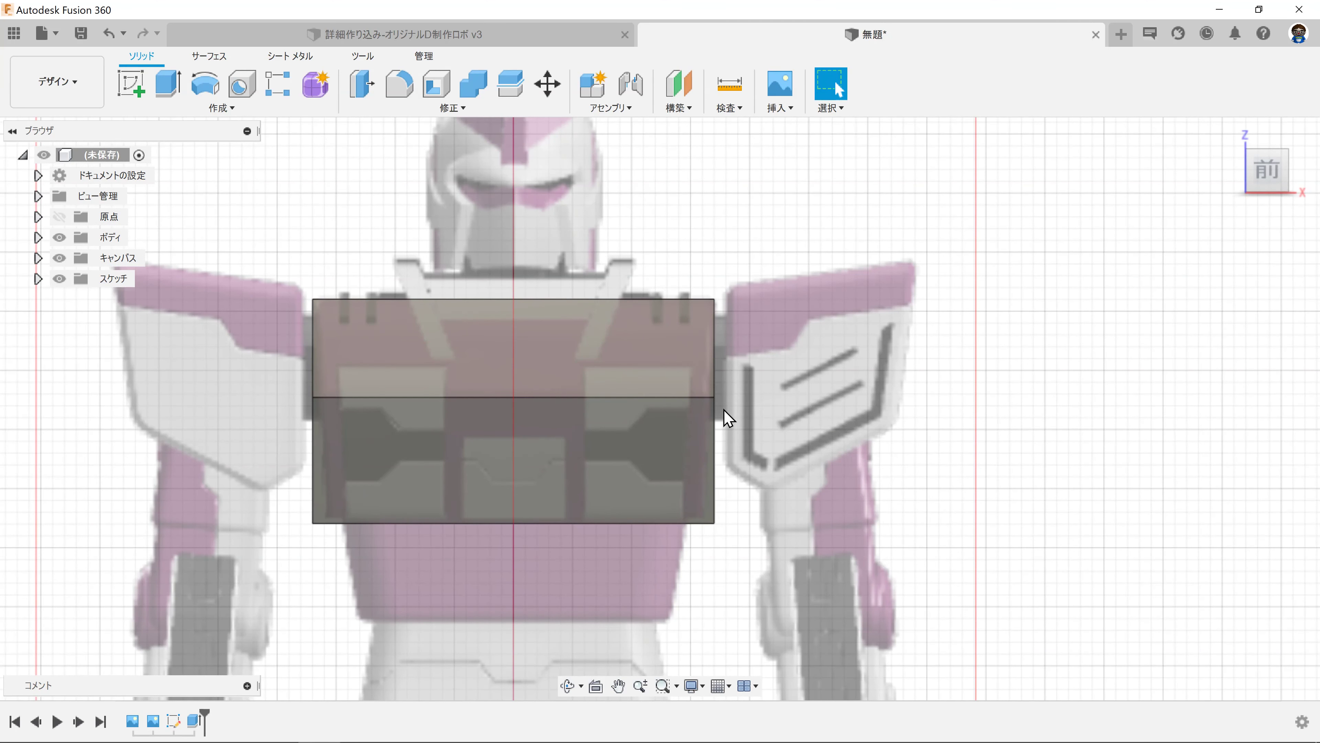
Step: Orbit and pan around the new box to inspect its end, top and right faces
mouse_move(843, 404)
middle_mouse_down("shift")
mouse_move(801, 425)
mouse_move(746, 421)
middle_mouse_up("shift")
left_click(748, 429)
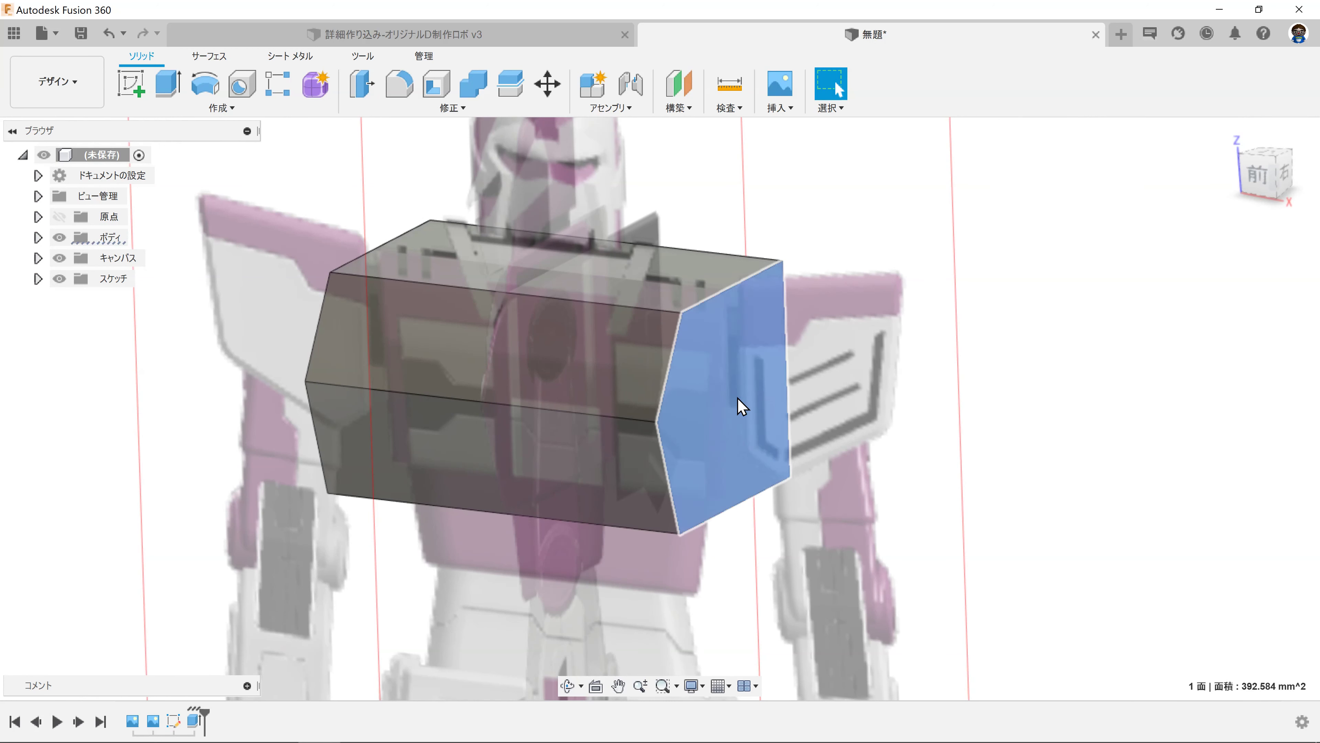
left_click(1006, 455)
mouse_move(958, 458)
middle_mouse_down("shift")
mouse_move(993, 433)
mouse_move(919, 453)
middle_mouse_up("shift")
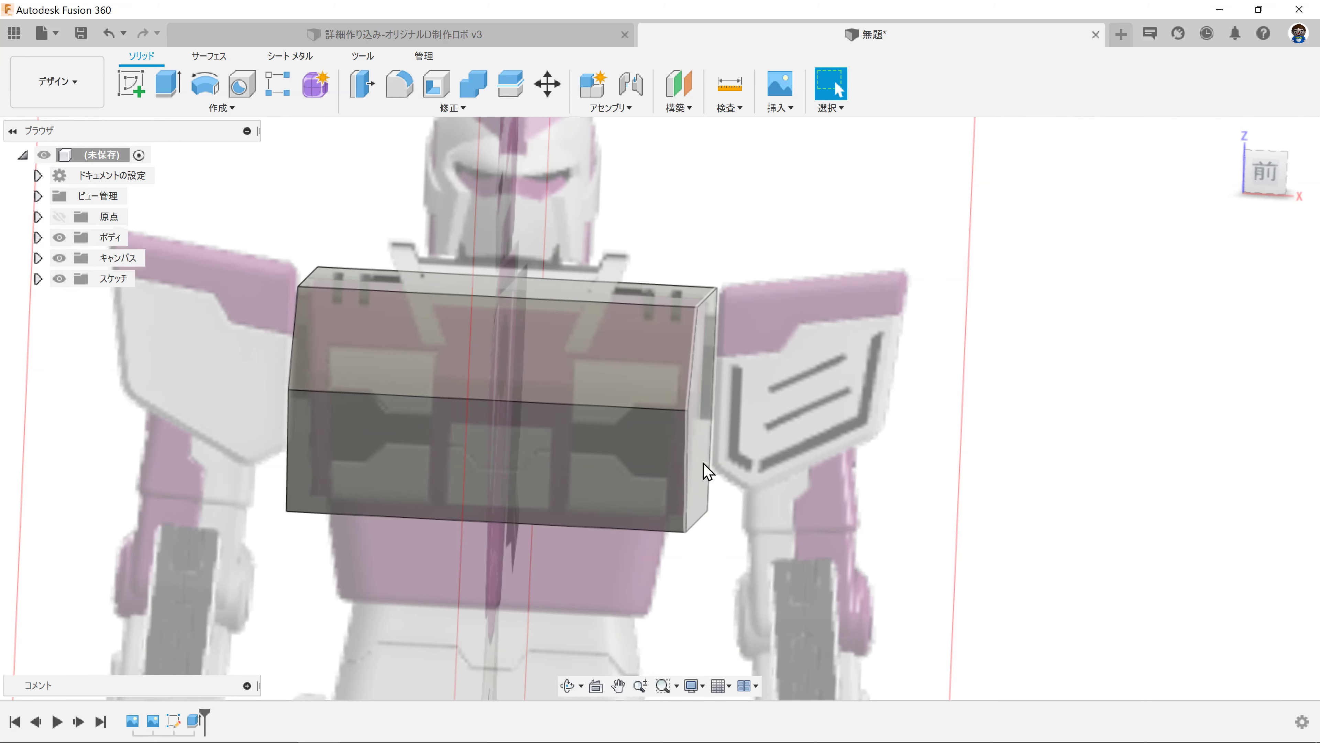
middle_click_drag(772, 442, 763, 456, "shift")
key("Escape")
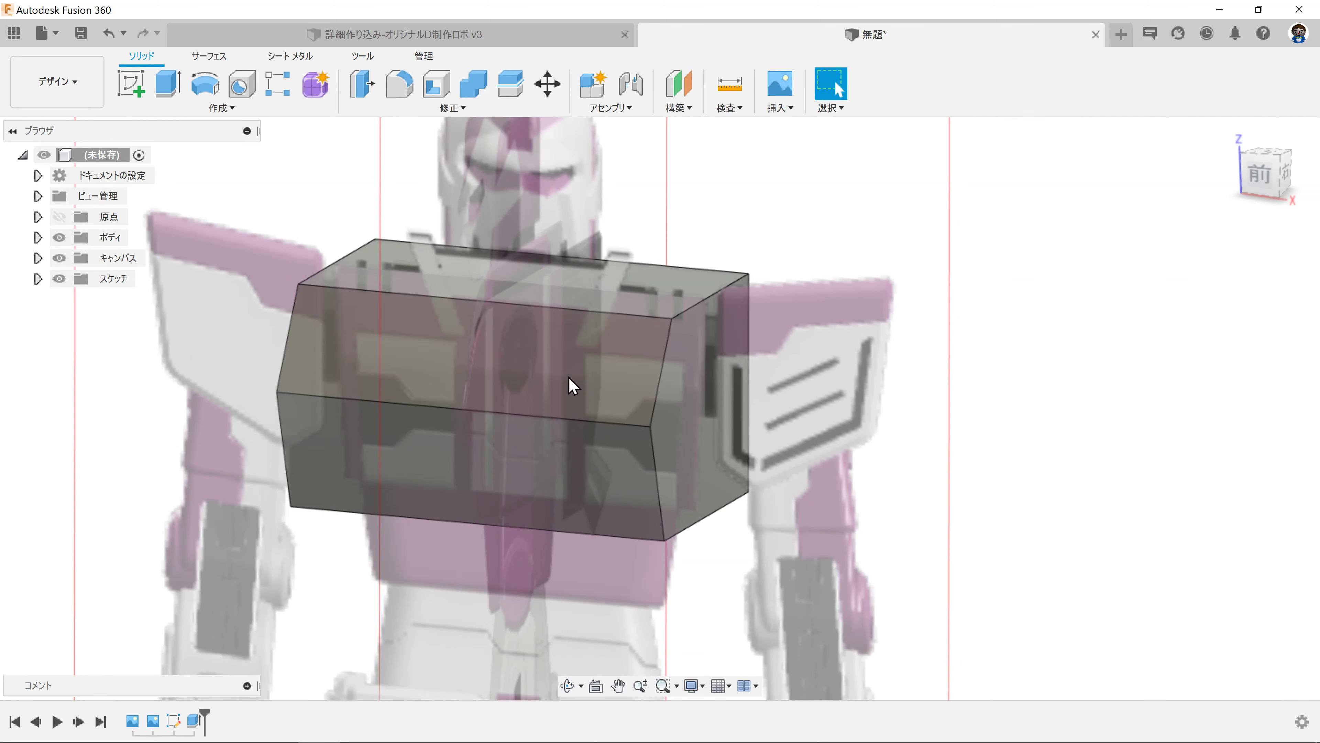
middle_click_drag(377, 286, 425, 309)
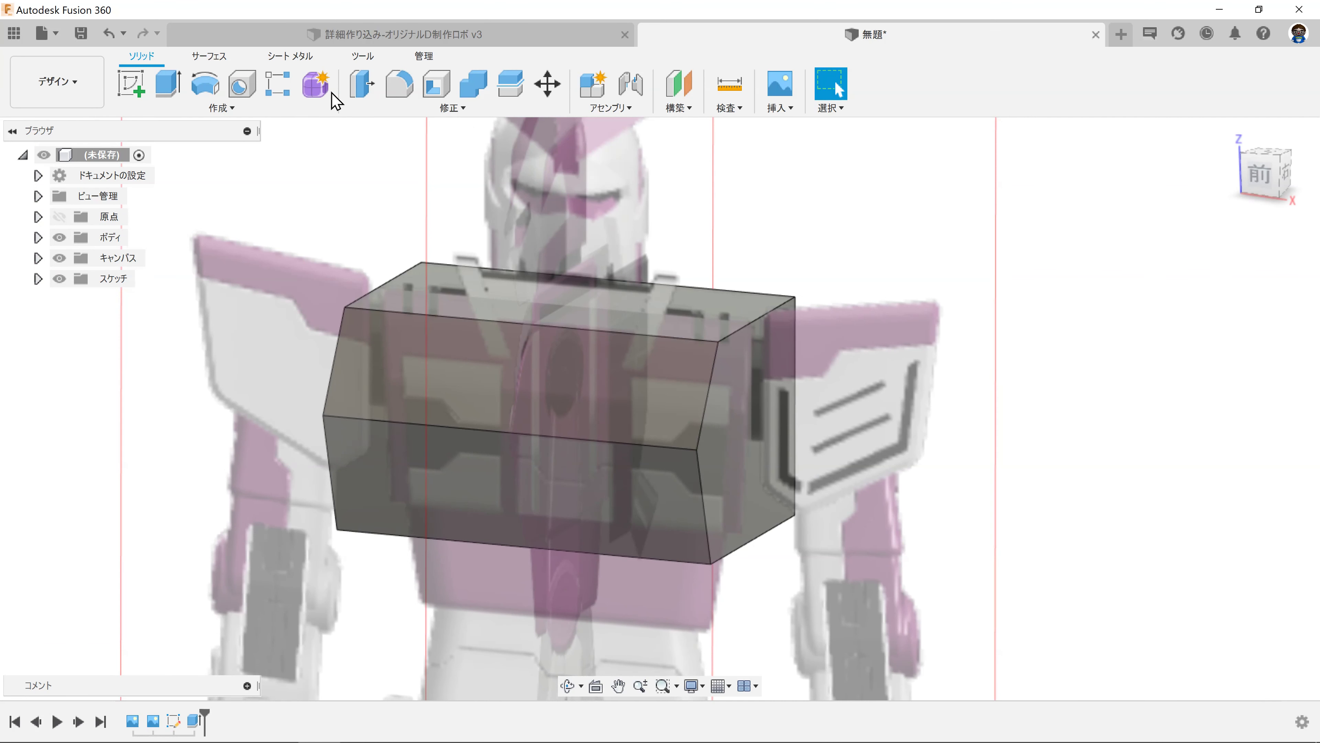
Step: Glance at the surface tools, return to solid tools, and reorient to see the box's top and right faces
left_click(204, 60)
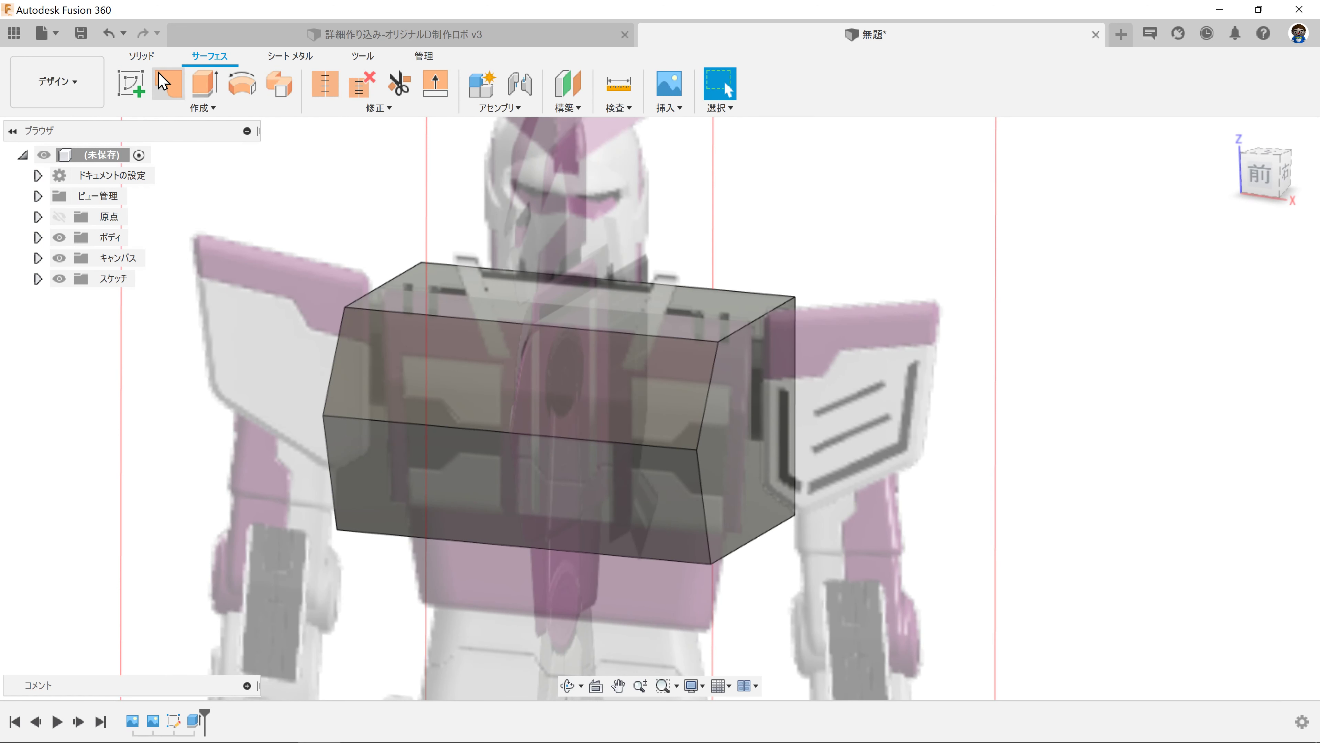
left_click(146, 58)
scroll(702, 302, "down", 2)
mouse_move(779, 328)
middle_mouse_down("shift")
mouse_move(831, 311)
mouse_move(808, 307)
mouse_move(819, 304)
middle_mouse_up("shift")
key("Escape")
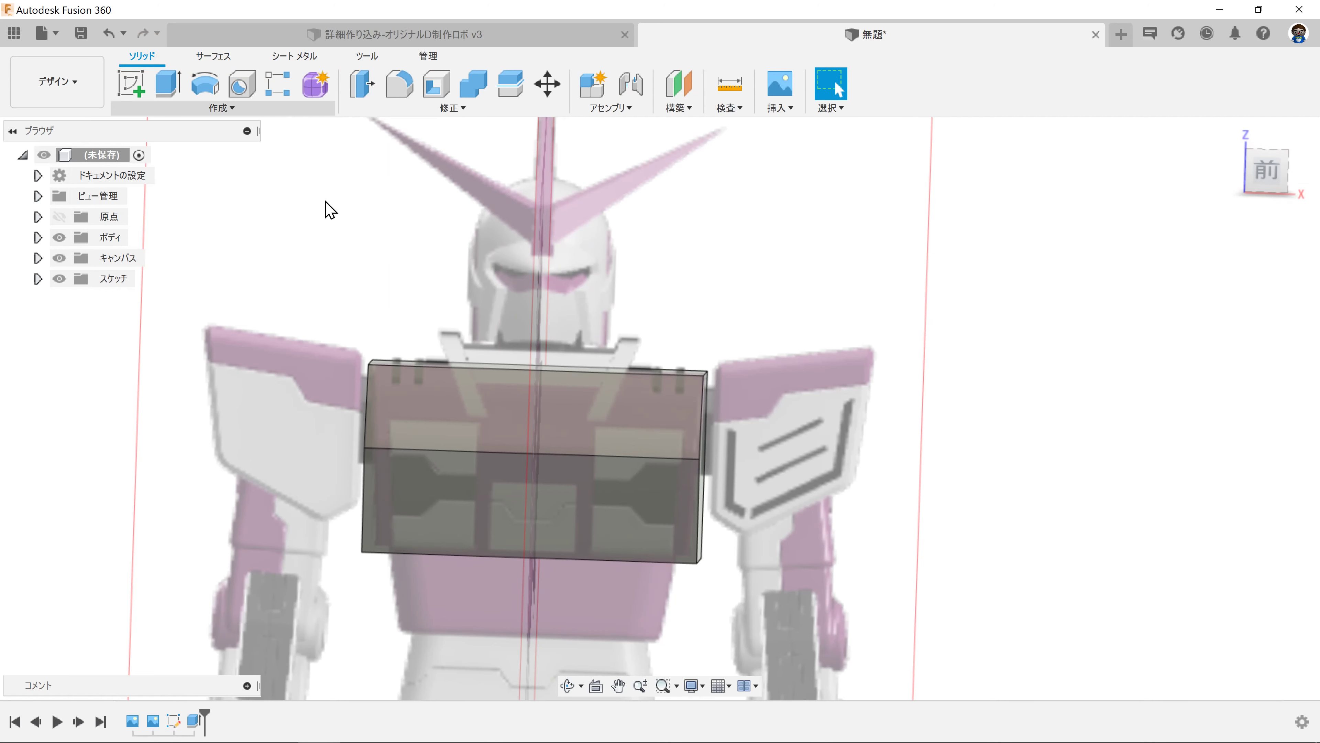
scroll(771, 447, "up", 1)
scroll(772, 447, "up", 1)
left_click(1266, 172)
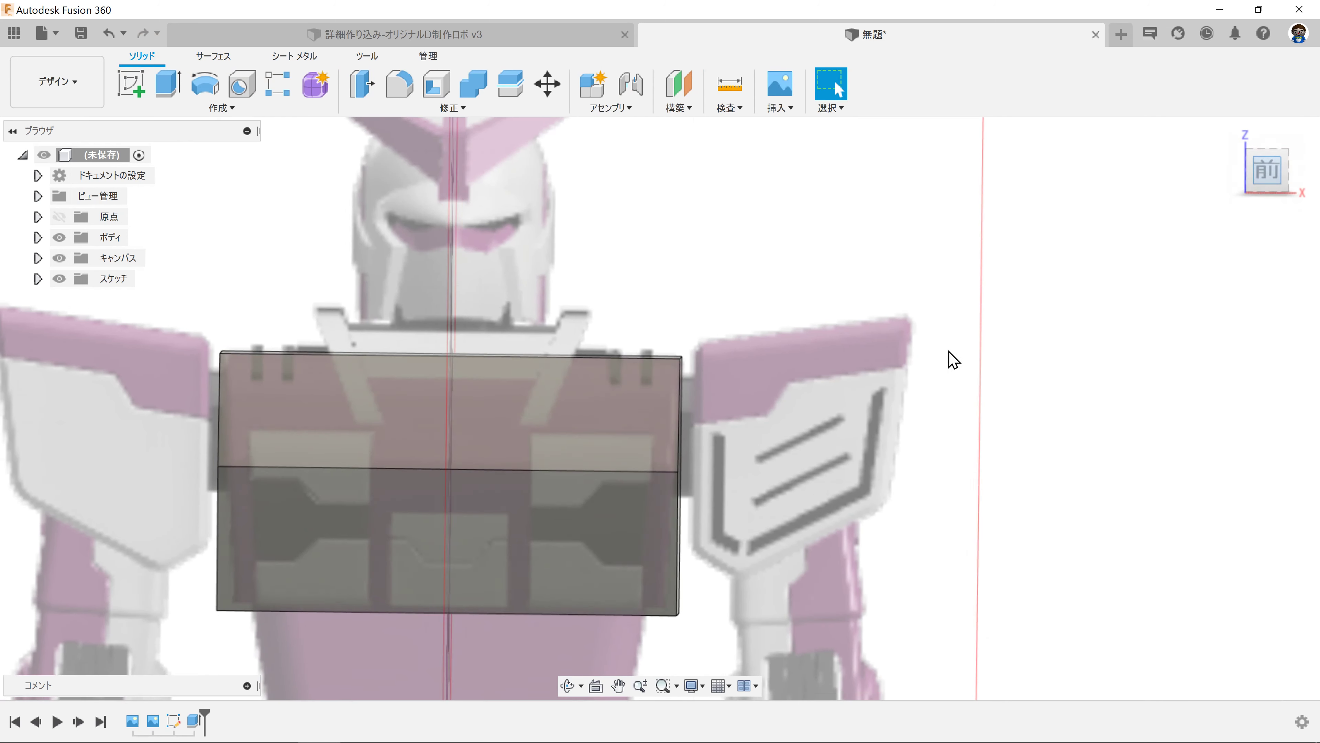
middle_click_drag(954, 359, 968, 281)
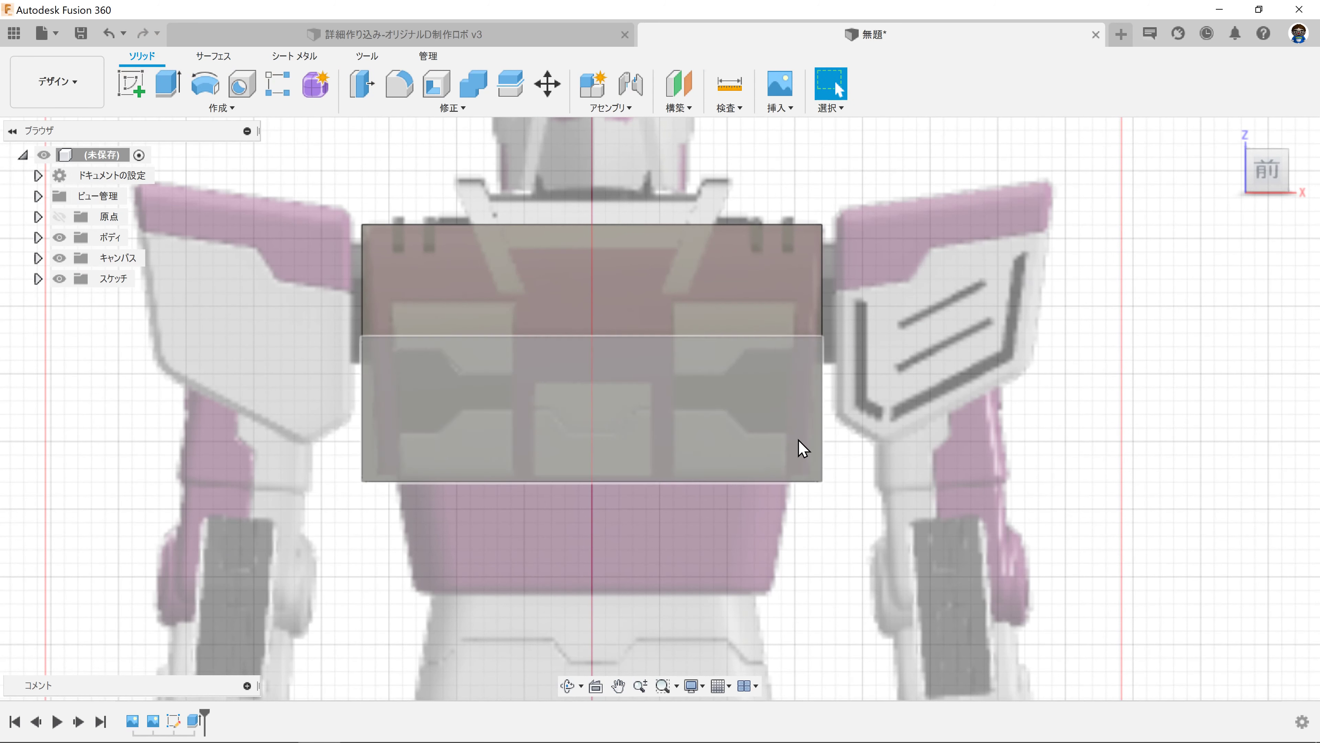
mouse_move(855, 404)
middle_mouse_down("shift")
mouse_move(834, 413)
mouse_move(457, 162)
middle_mouse_up("shift")
left_click(430, 108)
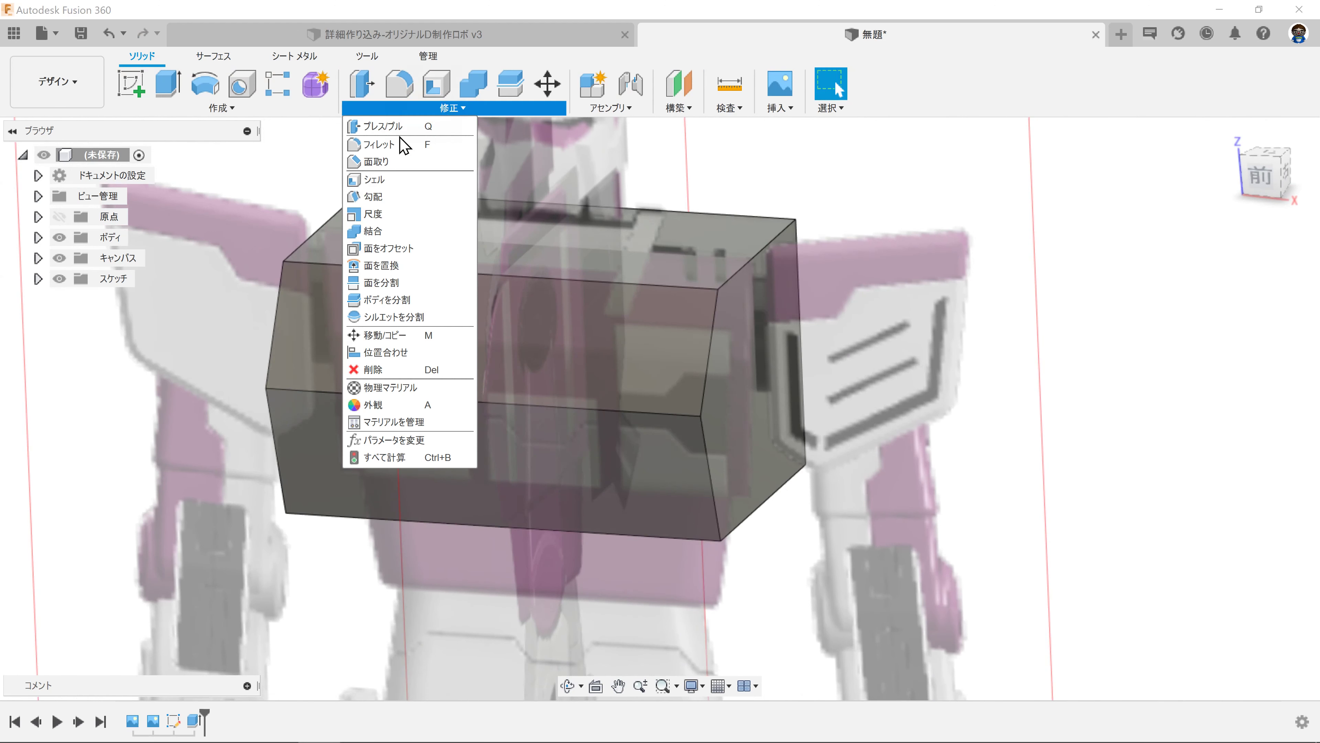
Step: Draft both side faces of the box at -3° with the top face as pull direction
left_click(382, 198)
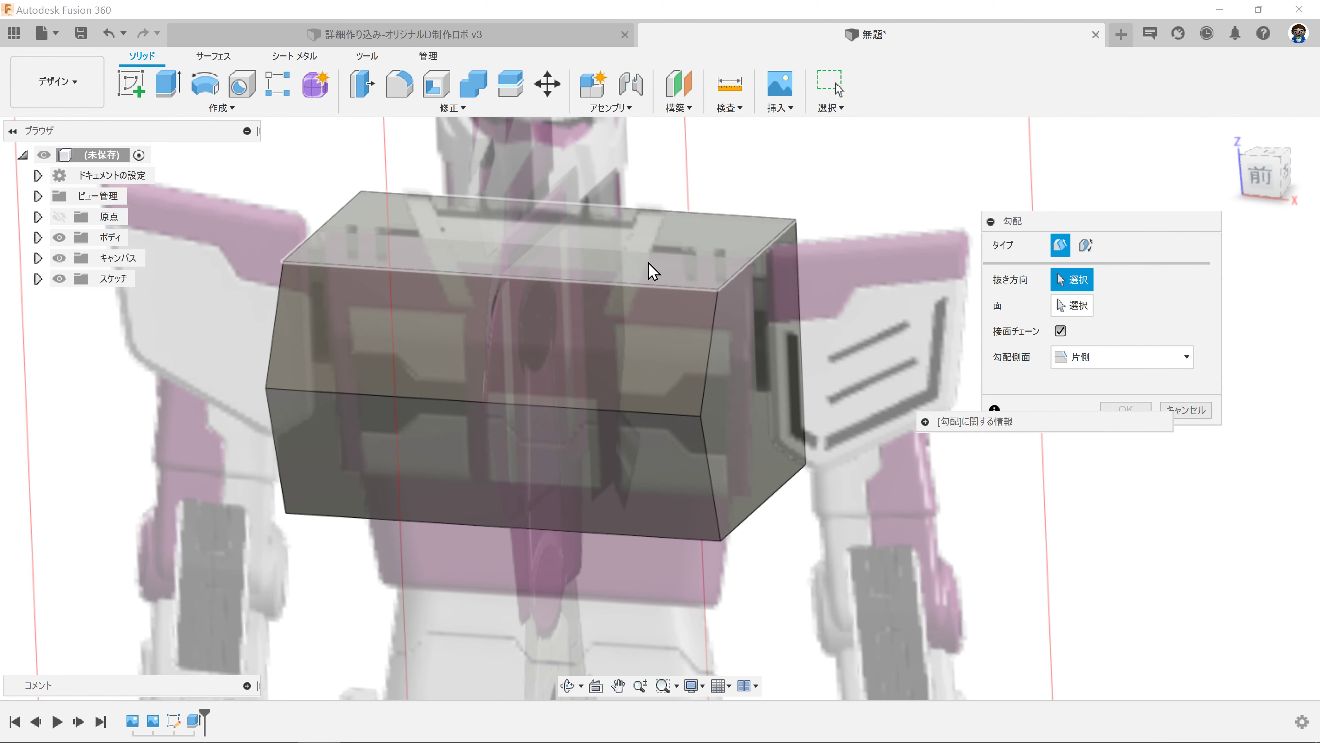
left_click(619, 253)
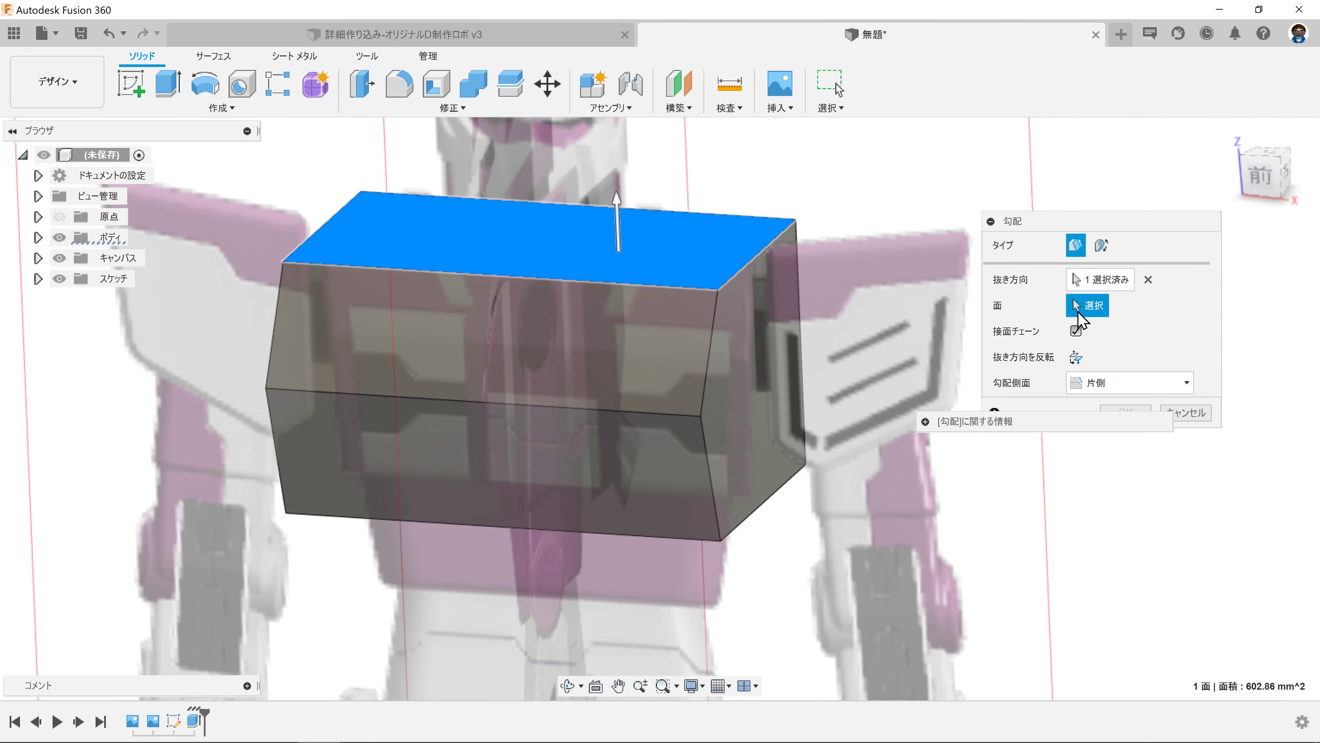
left_click(730, 442)
middle_click_drag(761, 434, 340, 391, "shift")
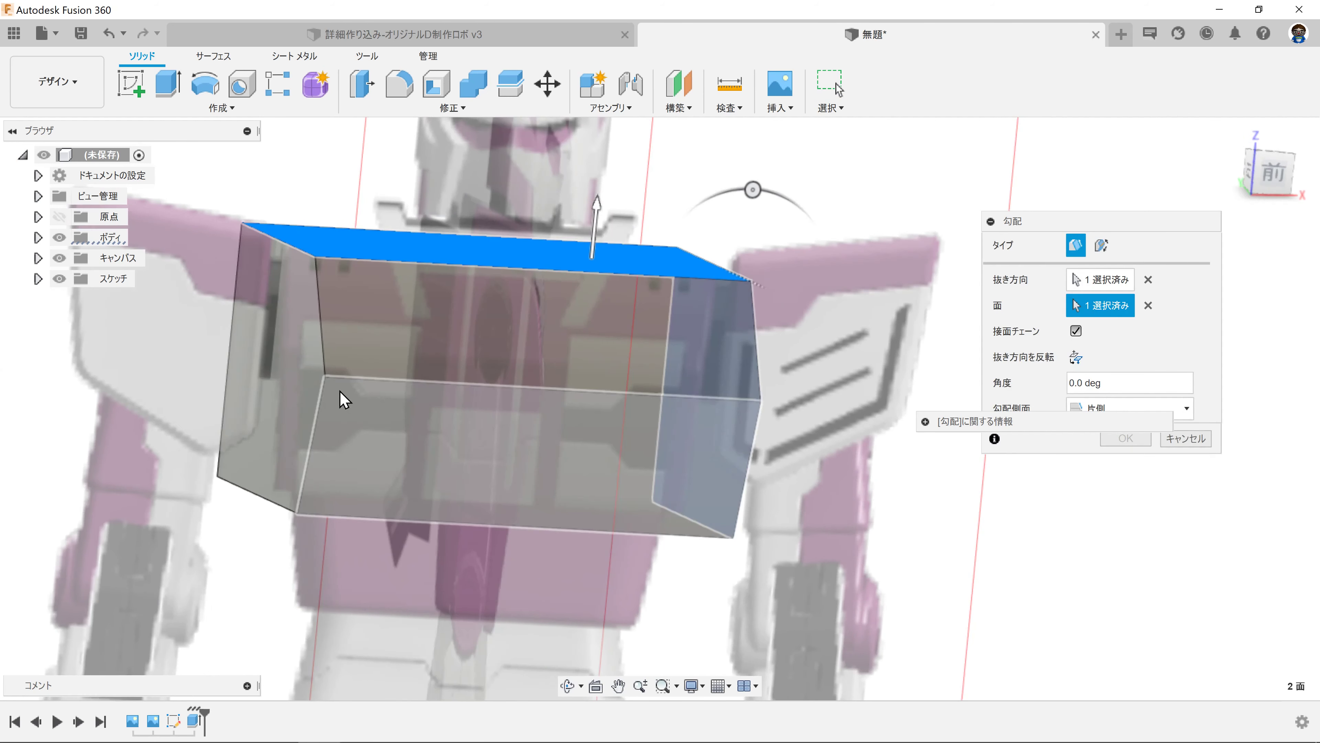
left_click(298, 385)
left_click(1273, 172)
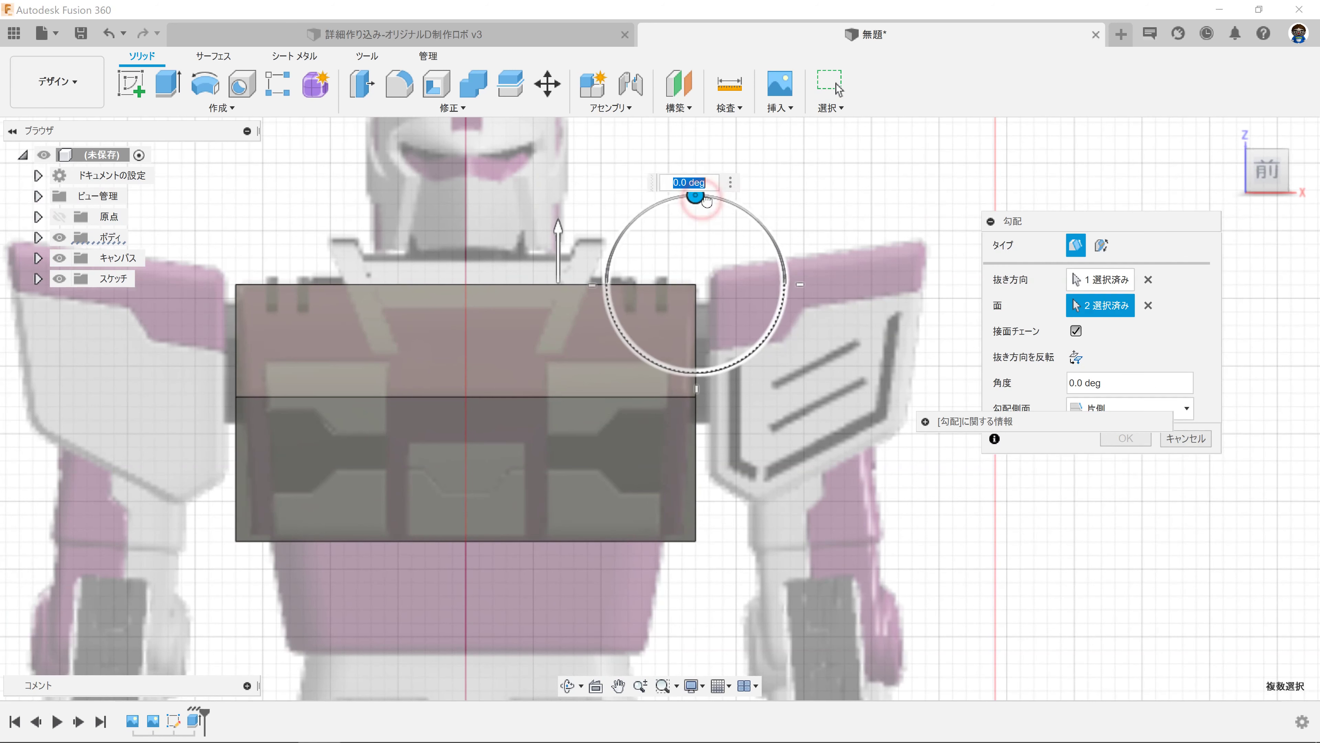
left_click_drag(697, 197, 704, 202)
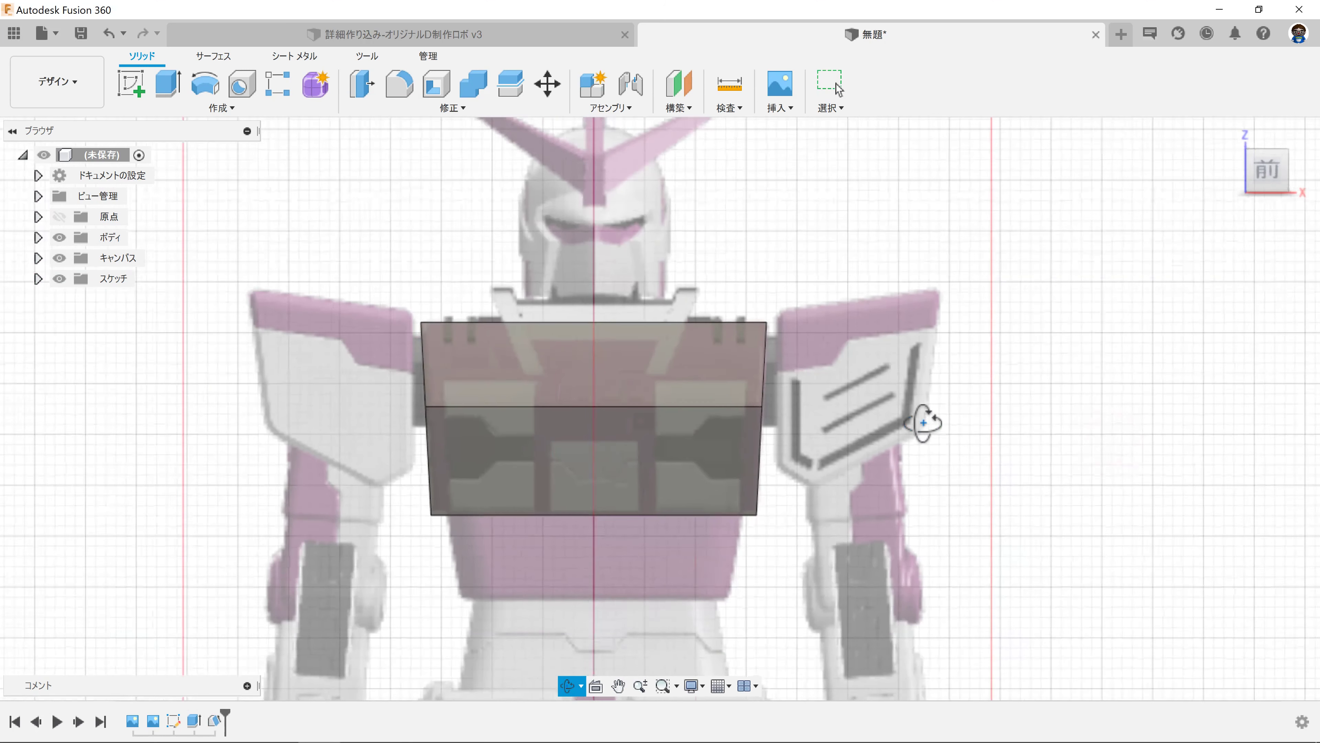
mouse_move(928, 422)
middle_mouse_down("shift")
mouse_move(890, 442)
mouse_move(923, 427)
middle_mouse_up("shift")
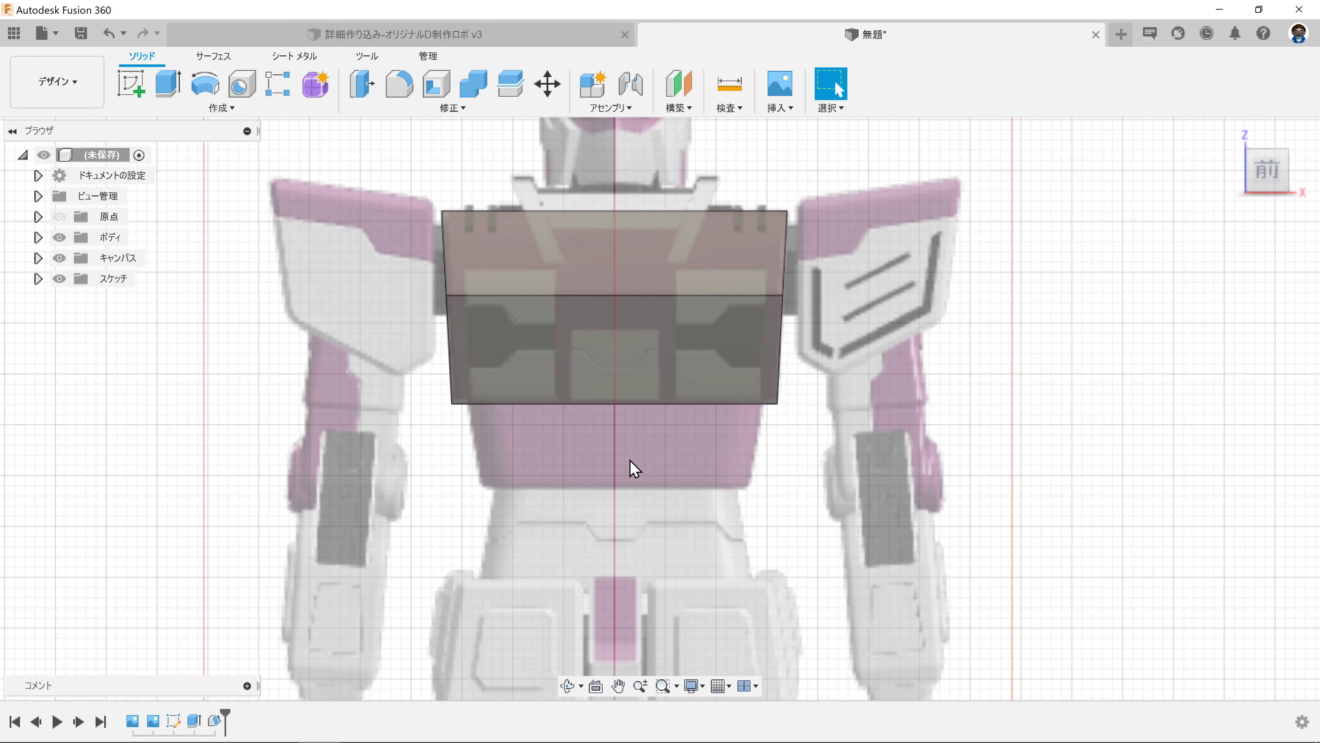
Step: On the box's bottom face, sketch its outline offset -2 mm inward and finish the sketch
scroll(630, 460, "up", 1)
scroll(594, 479, "up", 2)
middle_click_drag(567, 436, 633, 385, "shift")
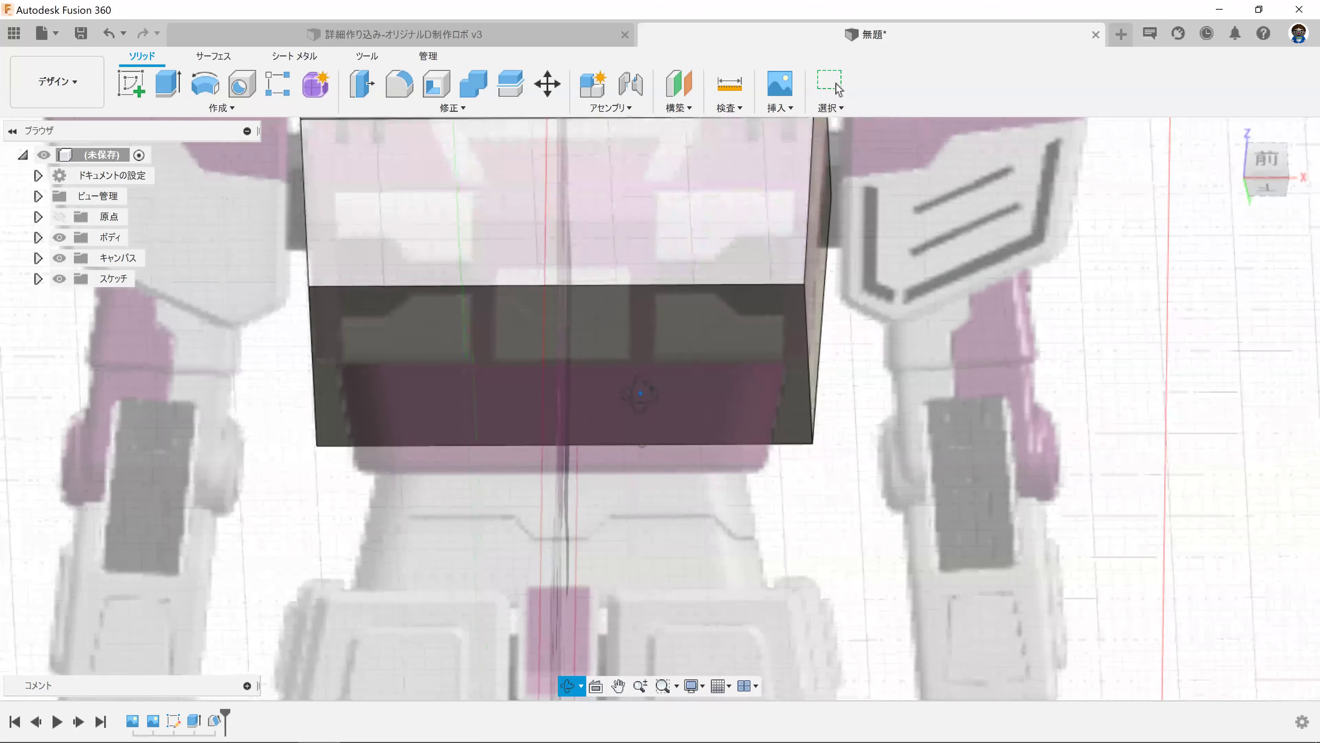
left_click(633, 385)
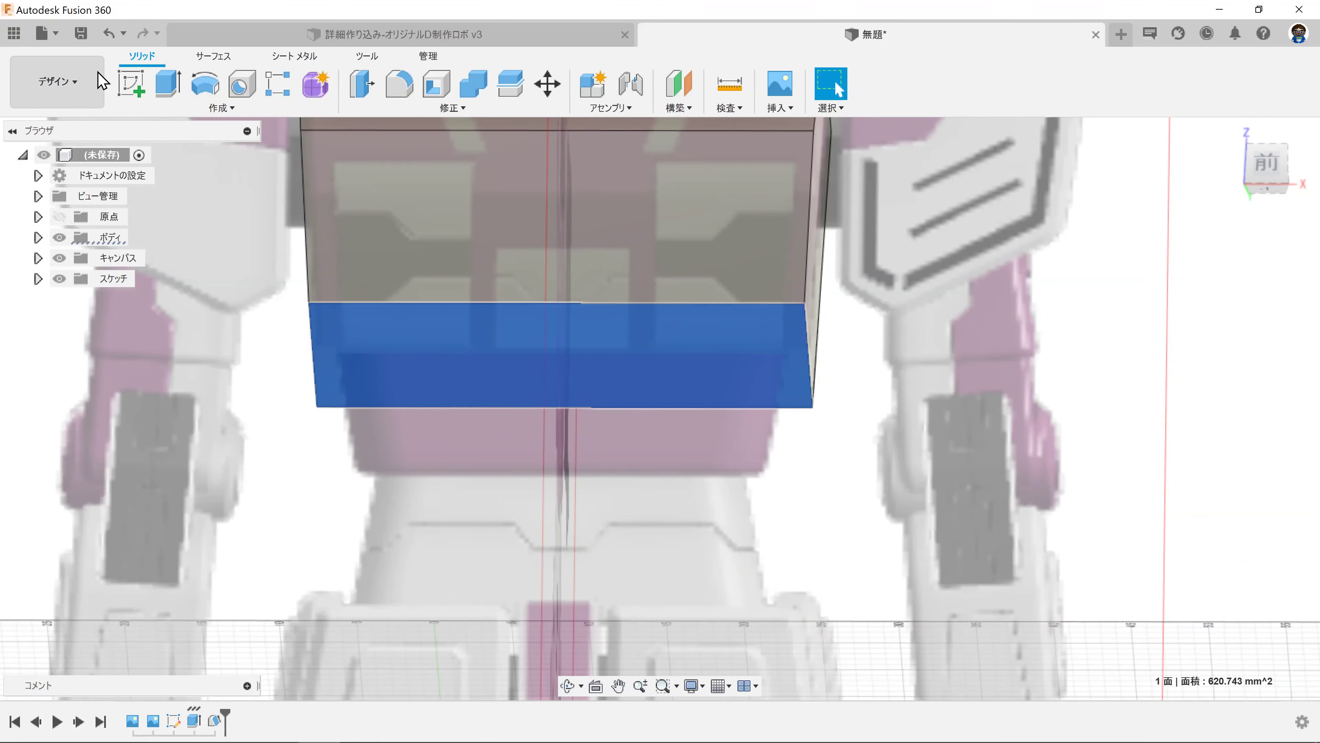
left_click(130, 83)
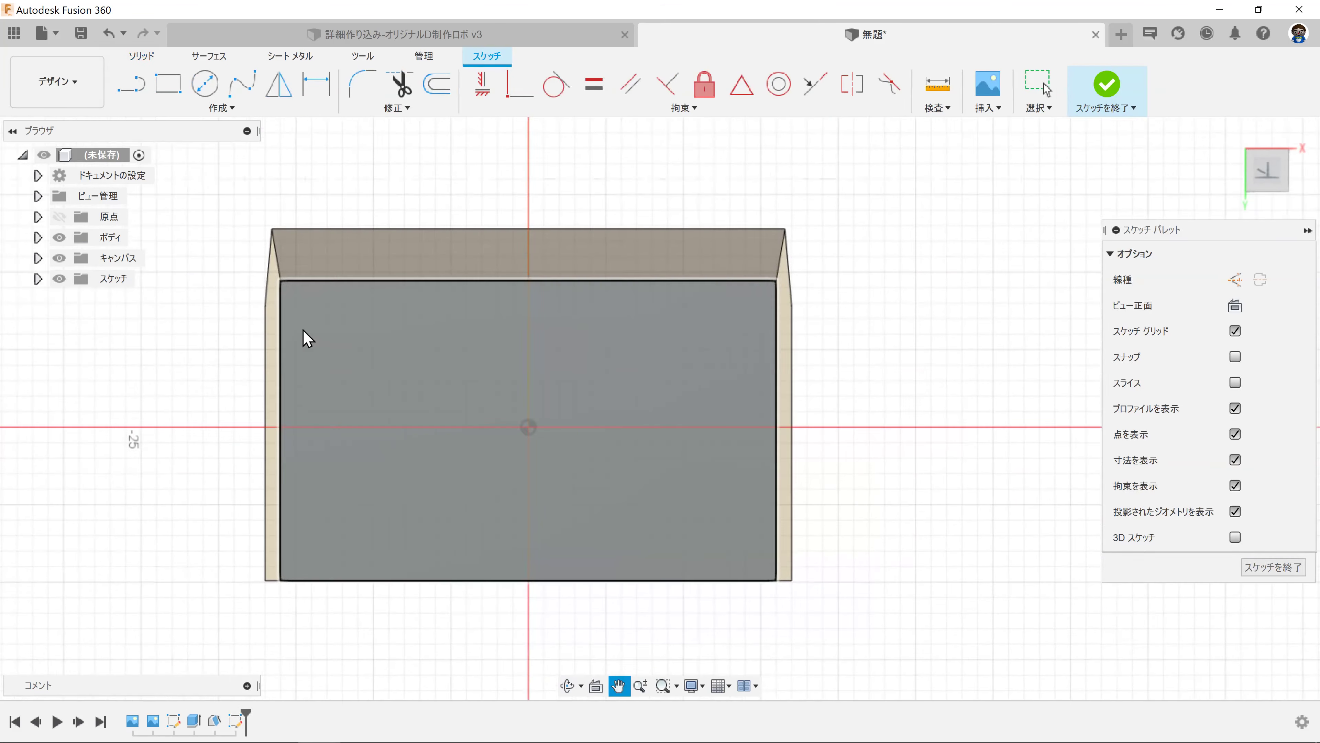
left_click(448, 87)
left_click(425, 281)
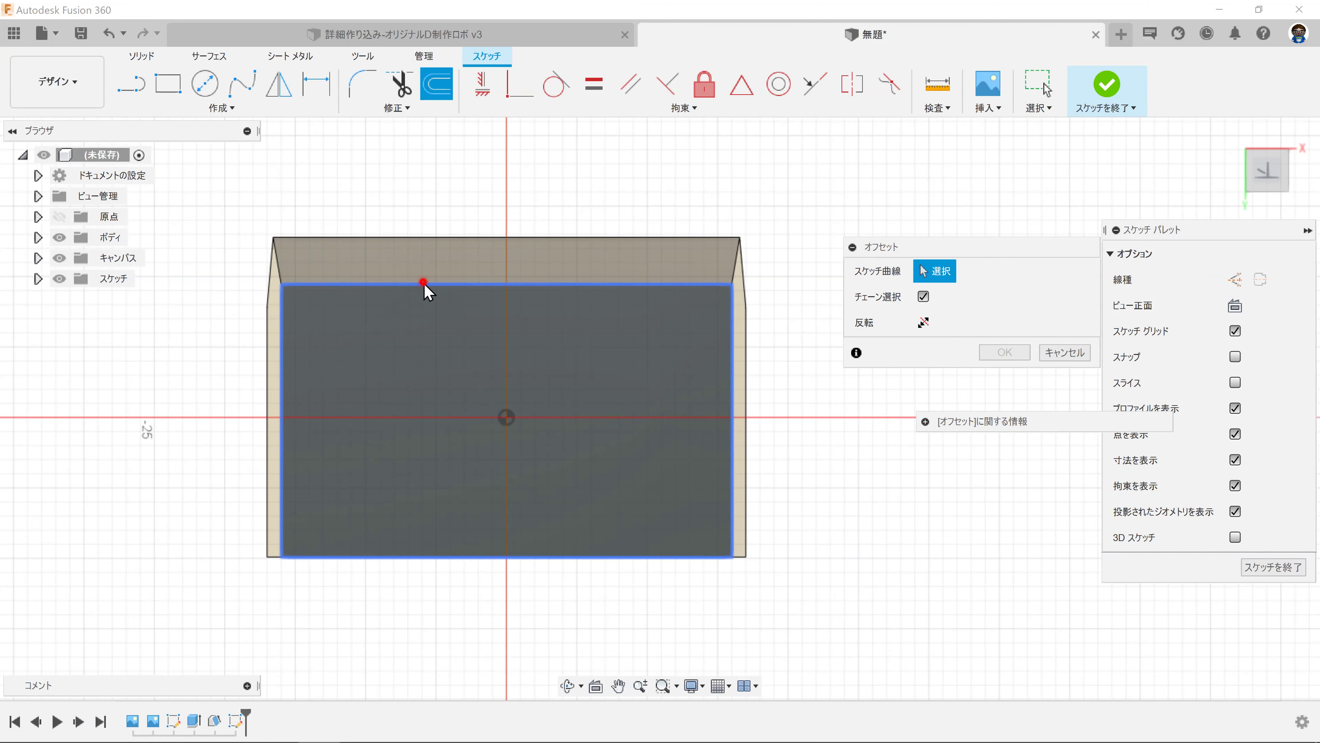
left_click_drag(426, 275, 436, 315)
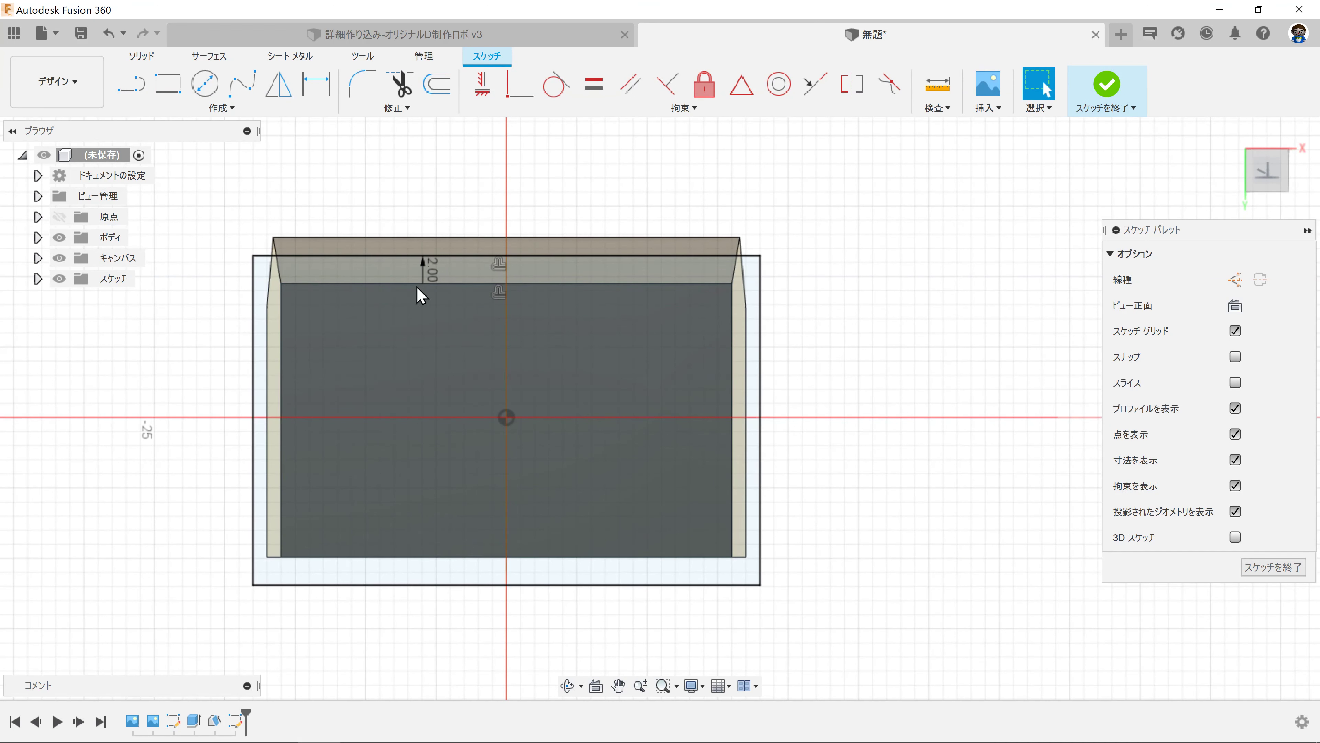
double_click(426, 264)
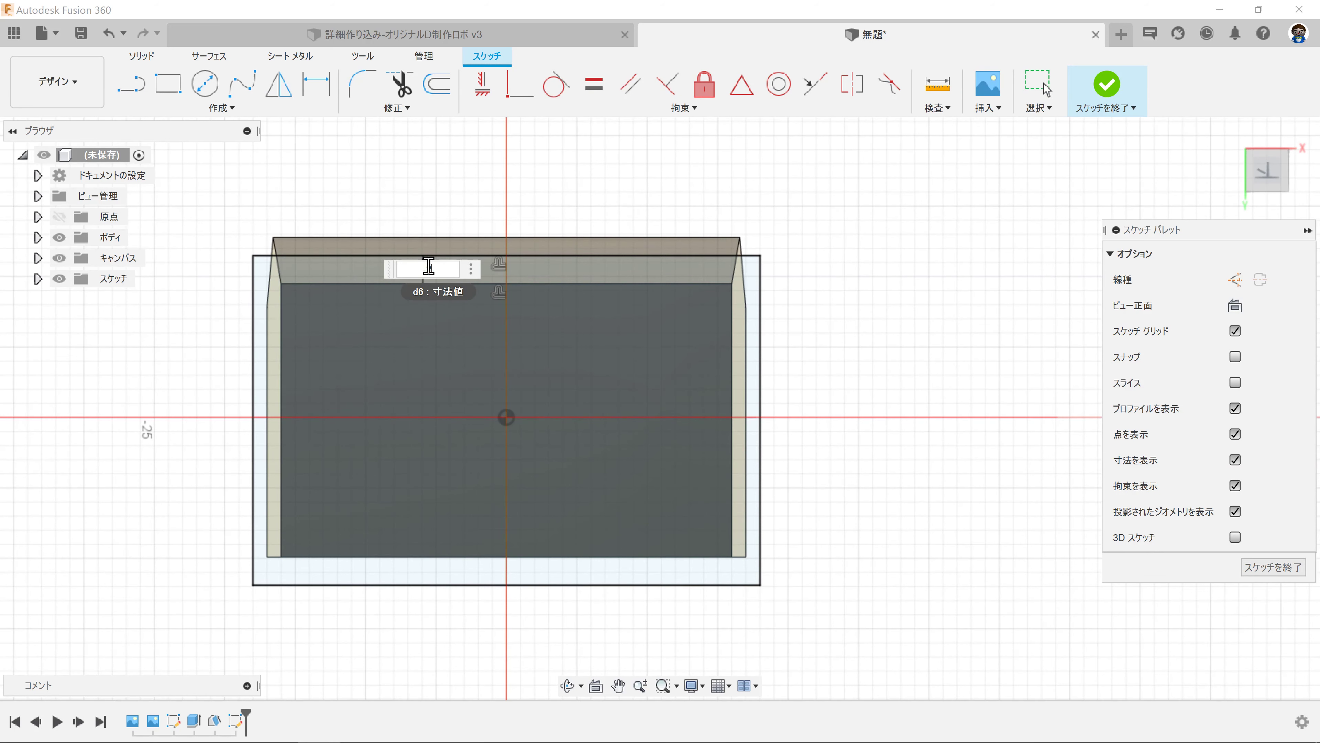
type("-2")
key("Return")
left_click(1108, 86)
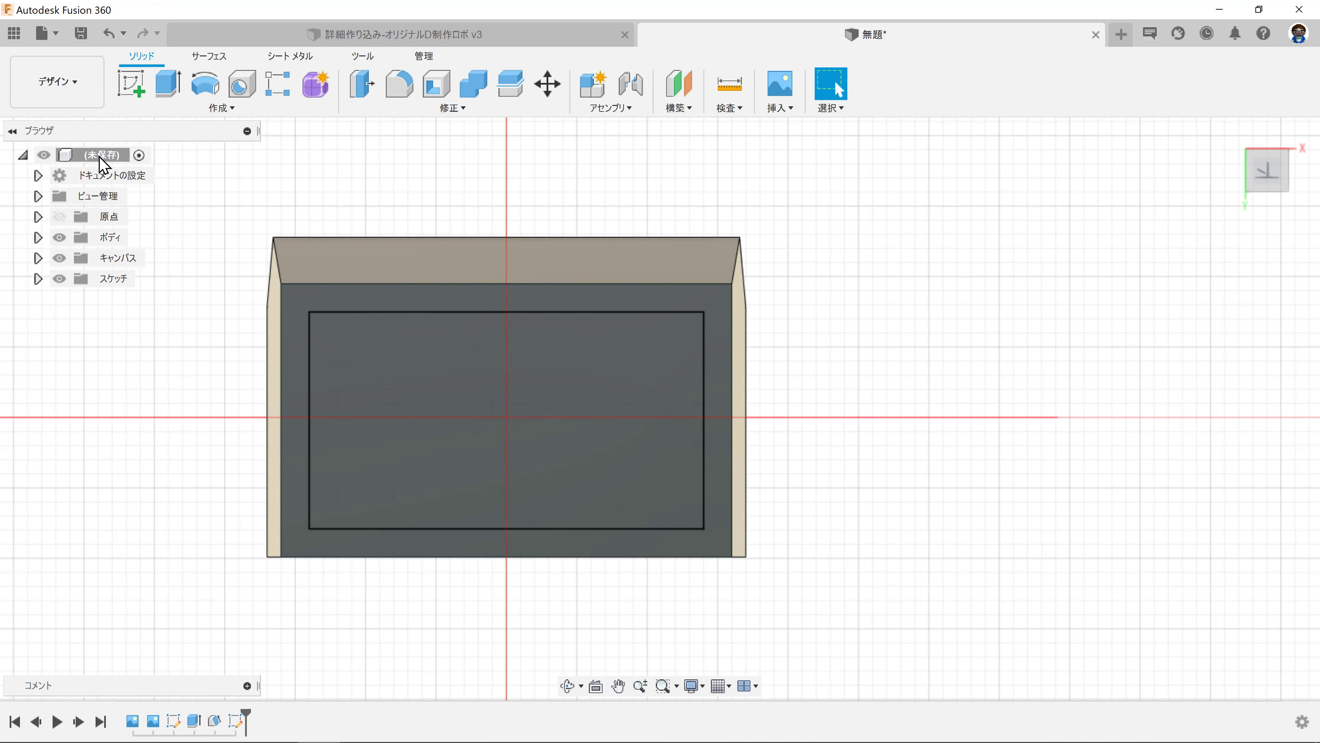
Step: Extrude the inset profile down 8.361 mm with a -9.1° taper as a new body, then view its underside
left_click(450, 404)
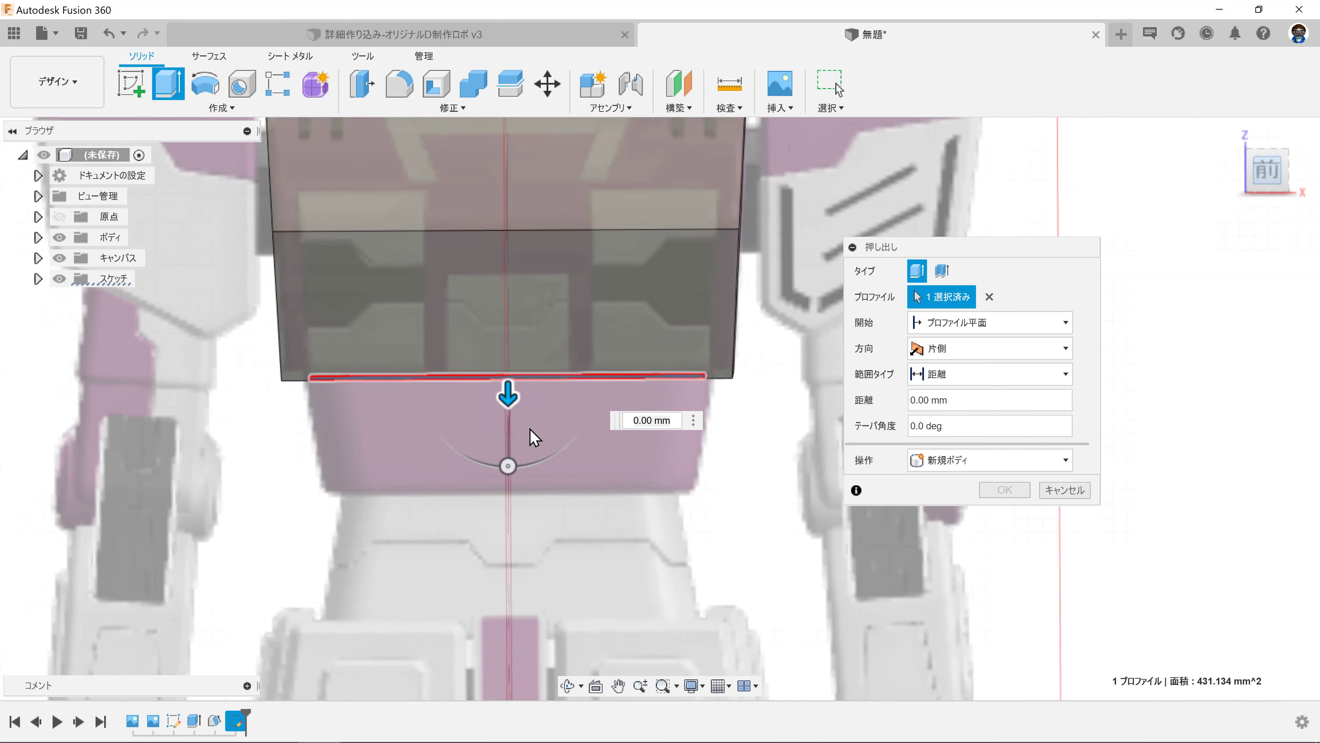
left_click_drag(508, 392, 504, 517)
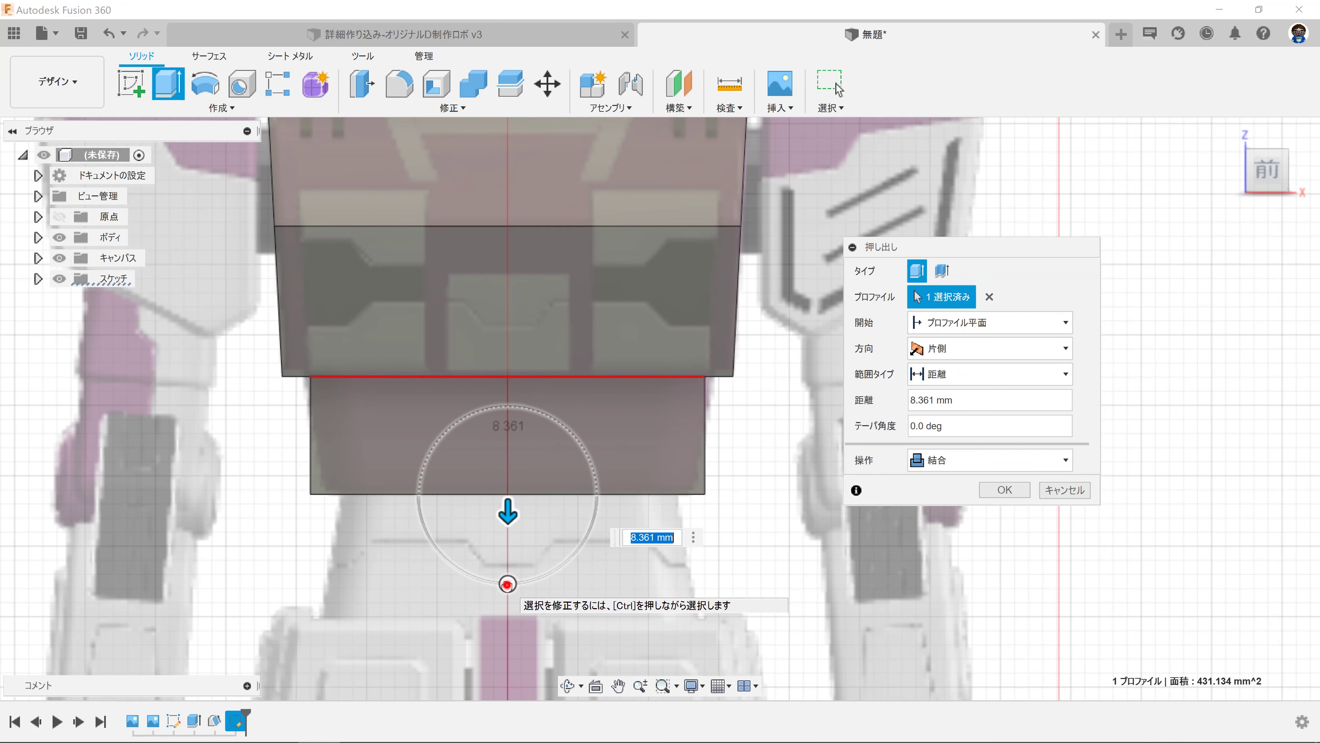
left_click_drag(511, 586, 494, 585)
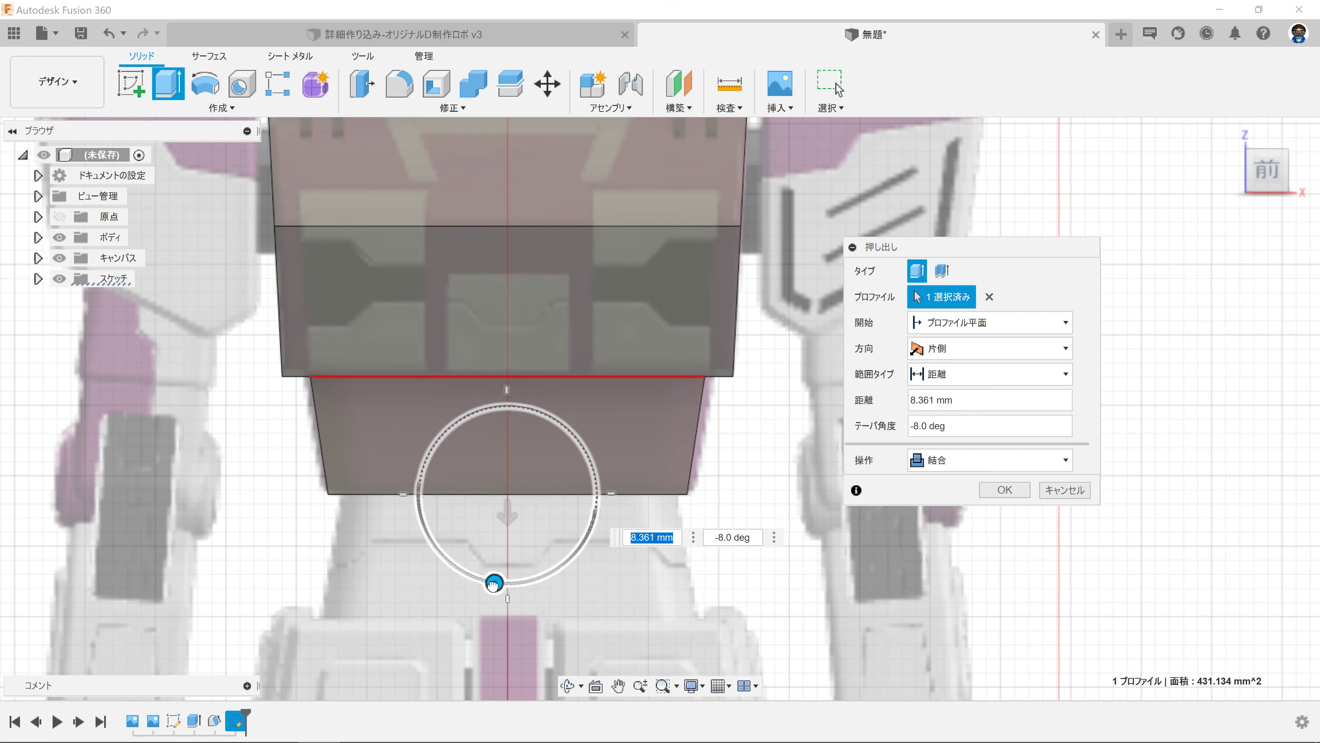
mouse_move(428, 589)
middle_mouse_down("shift")
mouse_move(425, 555)
mouse_move(428, 566)
middle_mouse_up("shift")
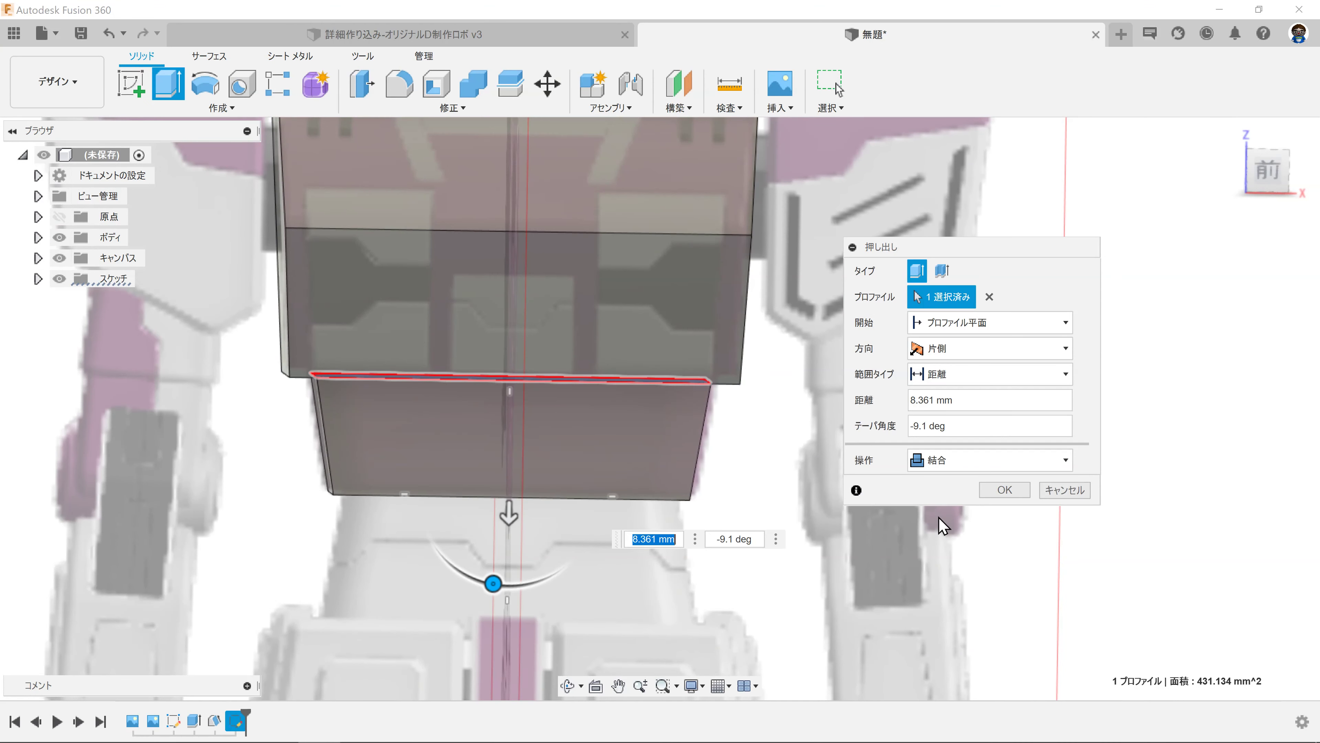
left_click(951, 463)
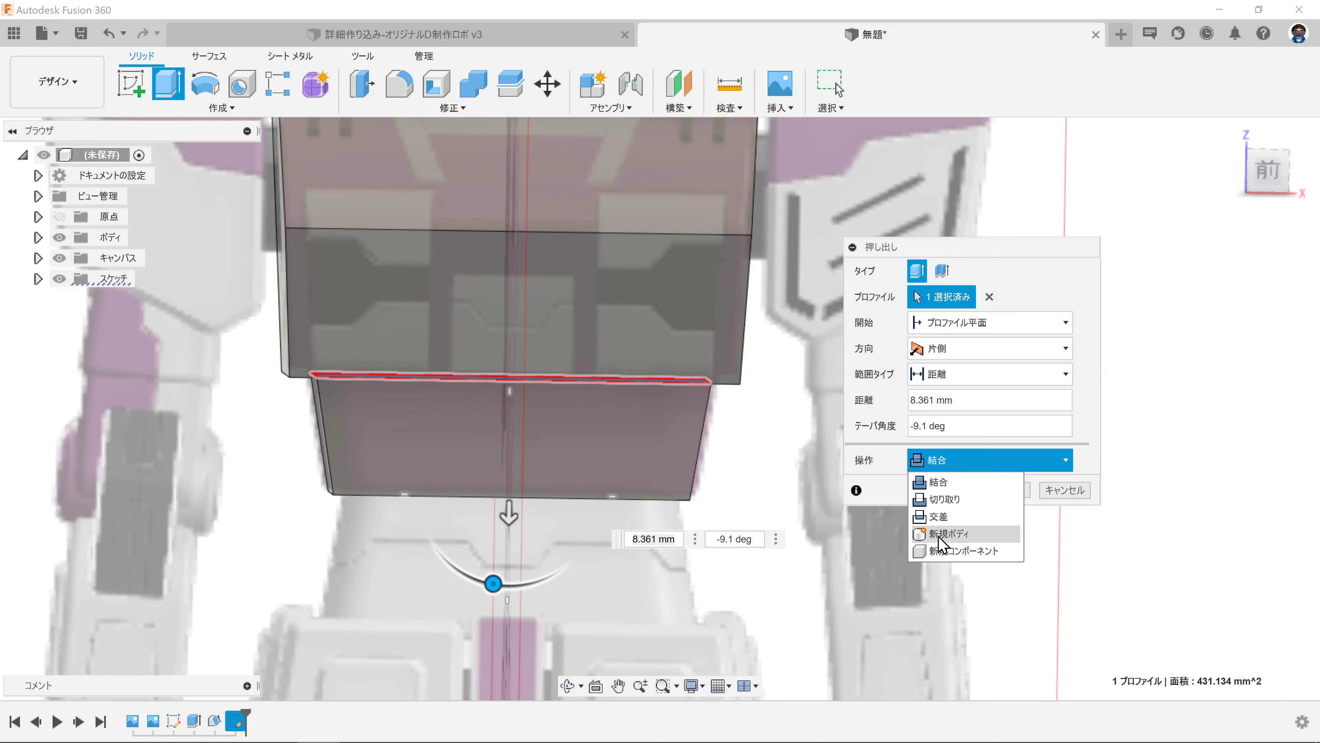
left_click(940, 536)
left_click(1007, 494)
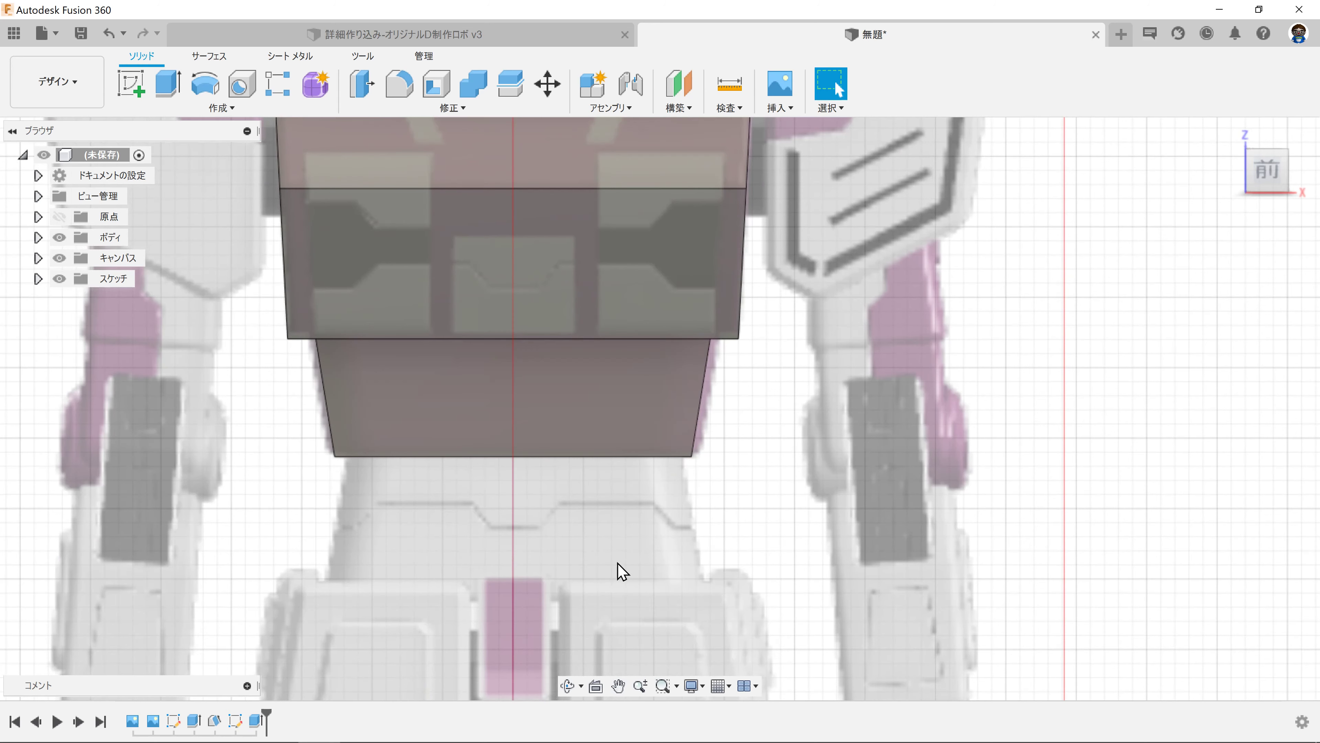
mouse_move(418, 548)
middle_mouse_down("shift")
mouse_move(422, 433)
mouse_move(318, 307)
middle_mouse_up("shift")
Step: Sketch a -1 mm inward offset of the waist block's bottom outline on that face and finish
left_click(142, 96)
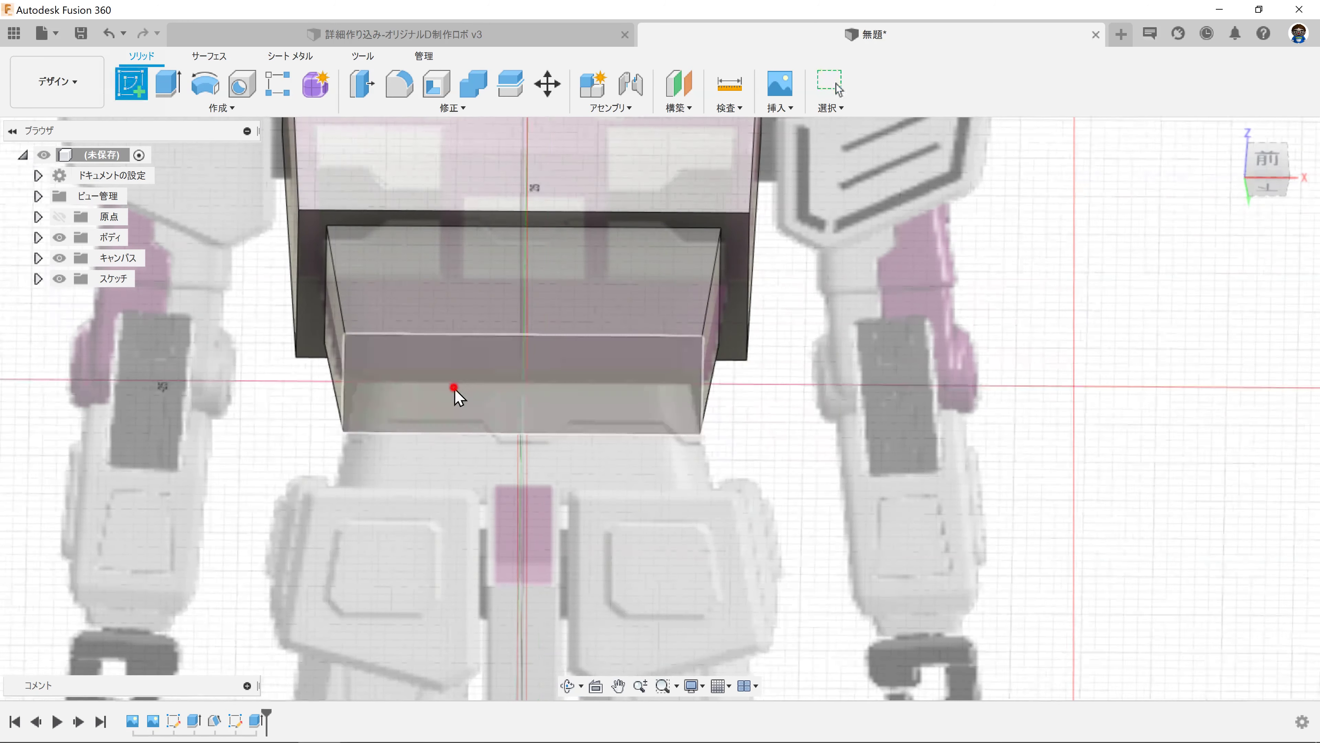
left_click(457, 394)
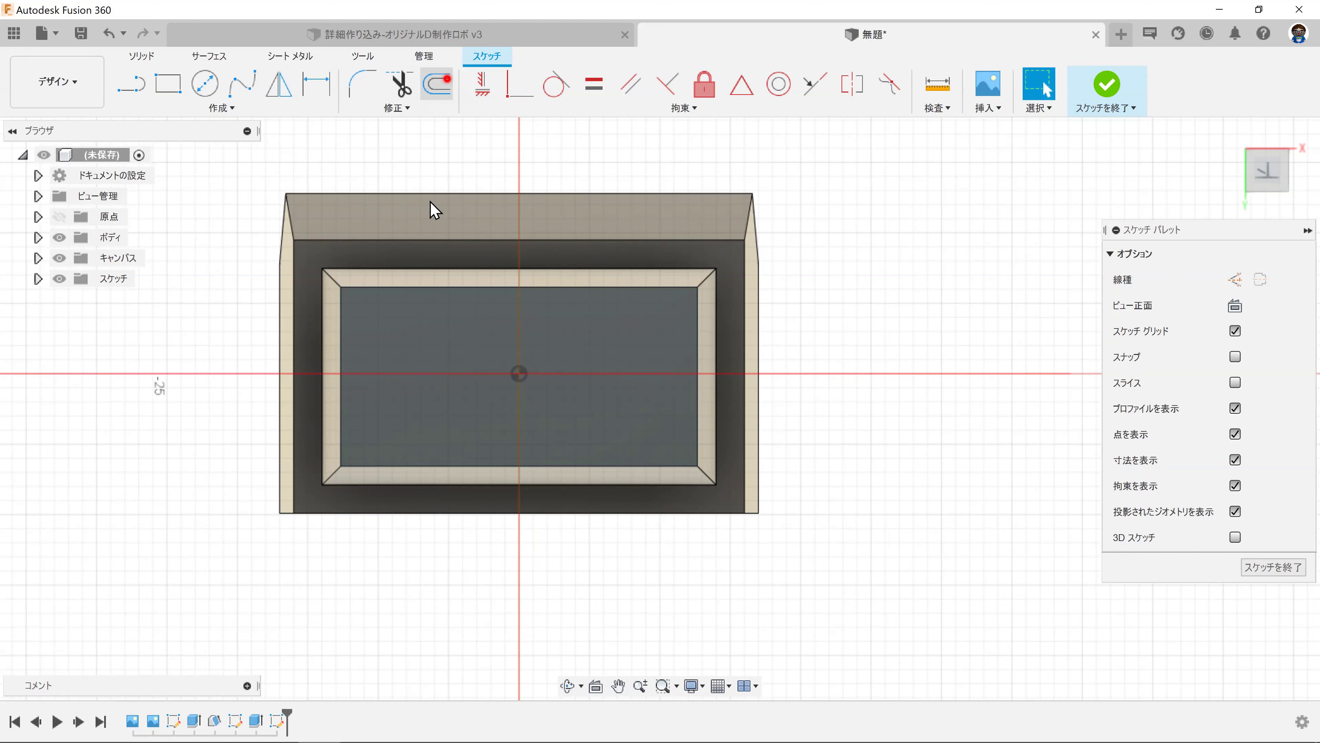
left_click(448, 86)
left_click(391, 287)
type("-1")
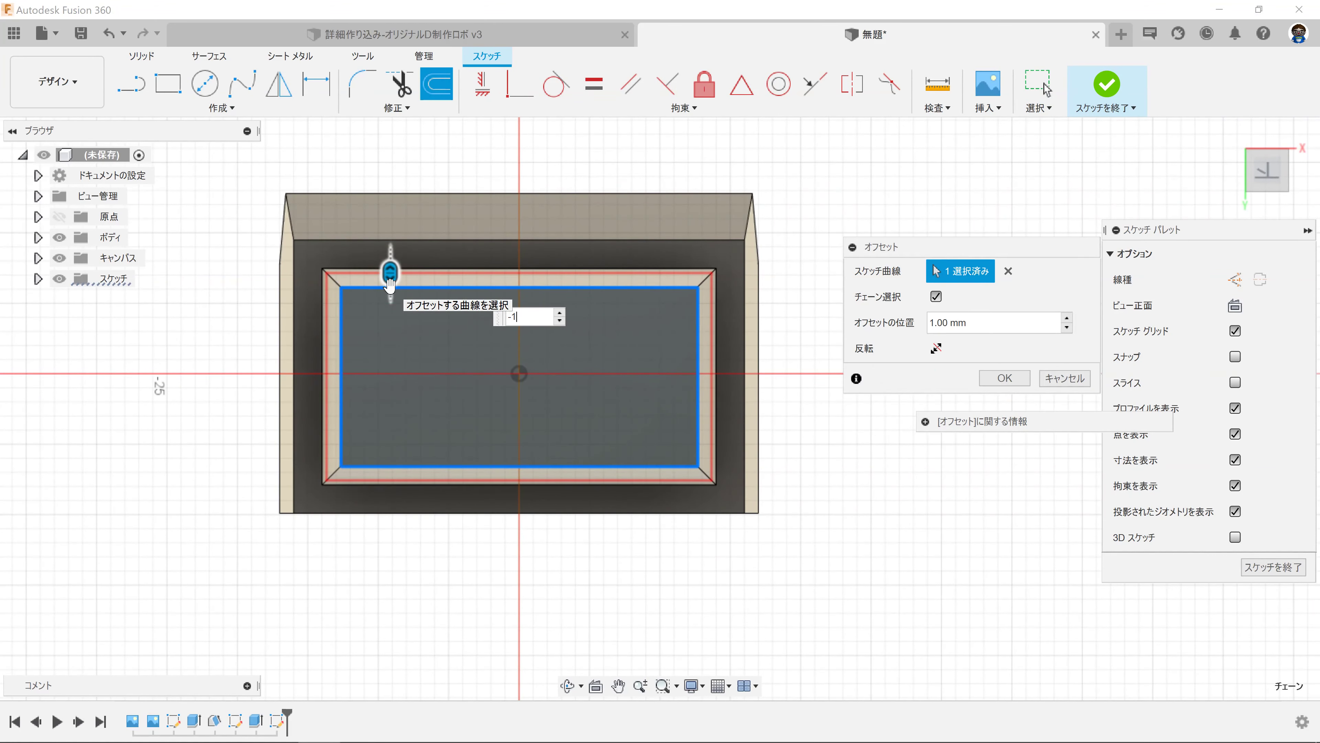
key("Return")
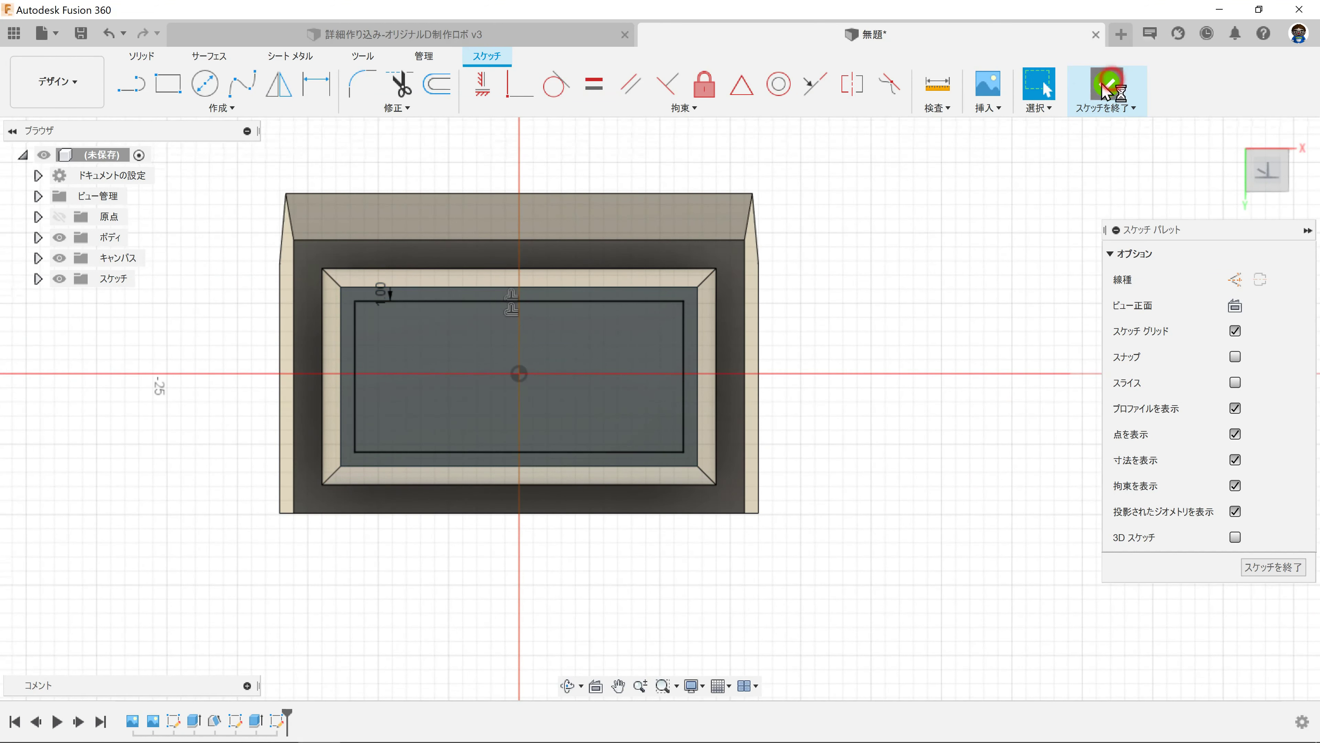
left_click(1111, 87)
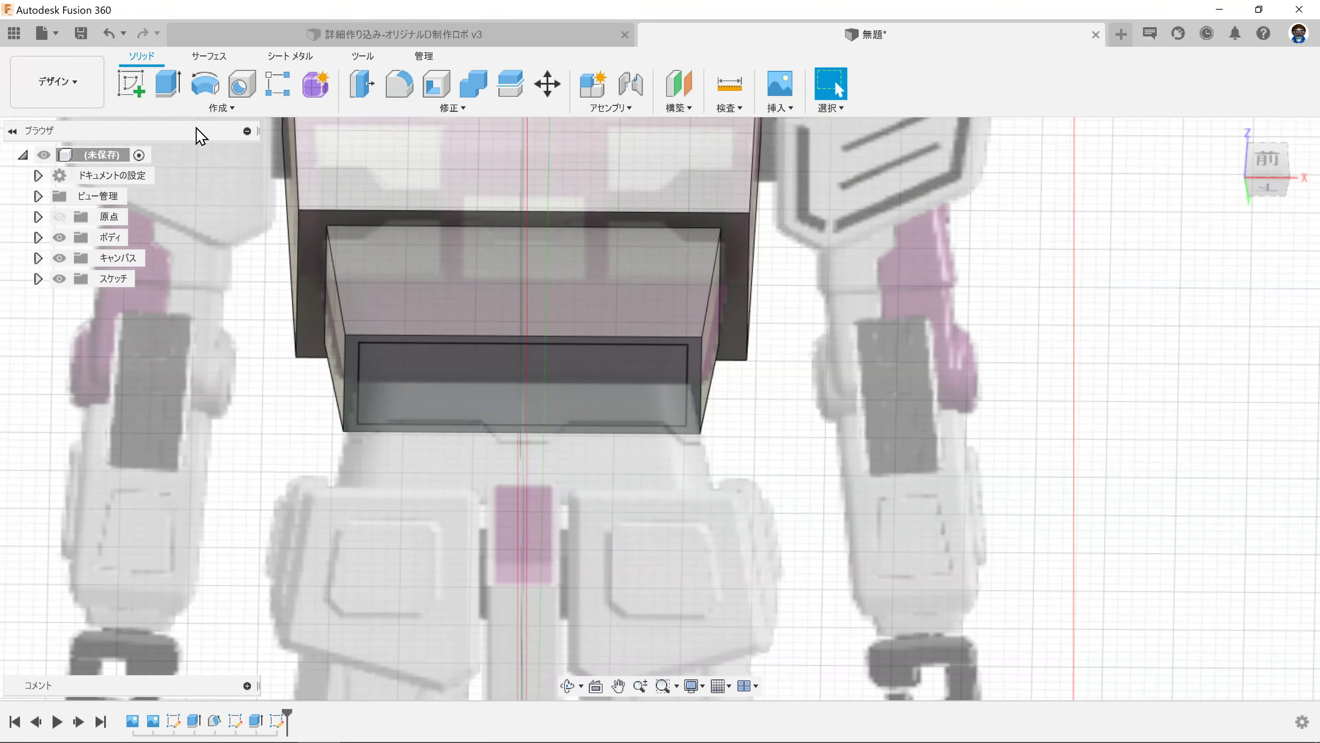
Step: Extrude the inset rectangle 12 mm downward with a 10° outward taper, joined to the waist
key("e")
left_click(442, 398)
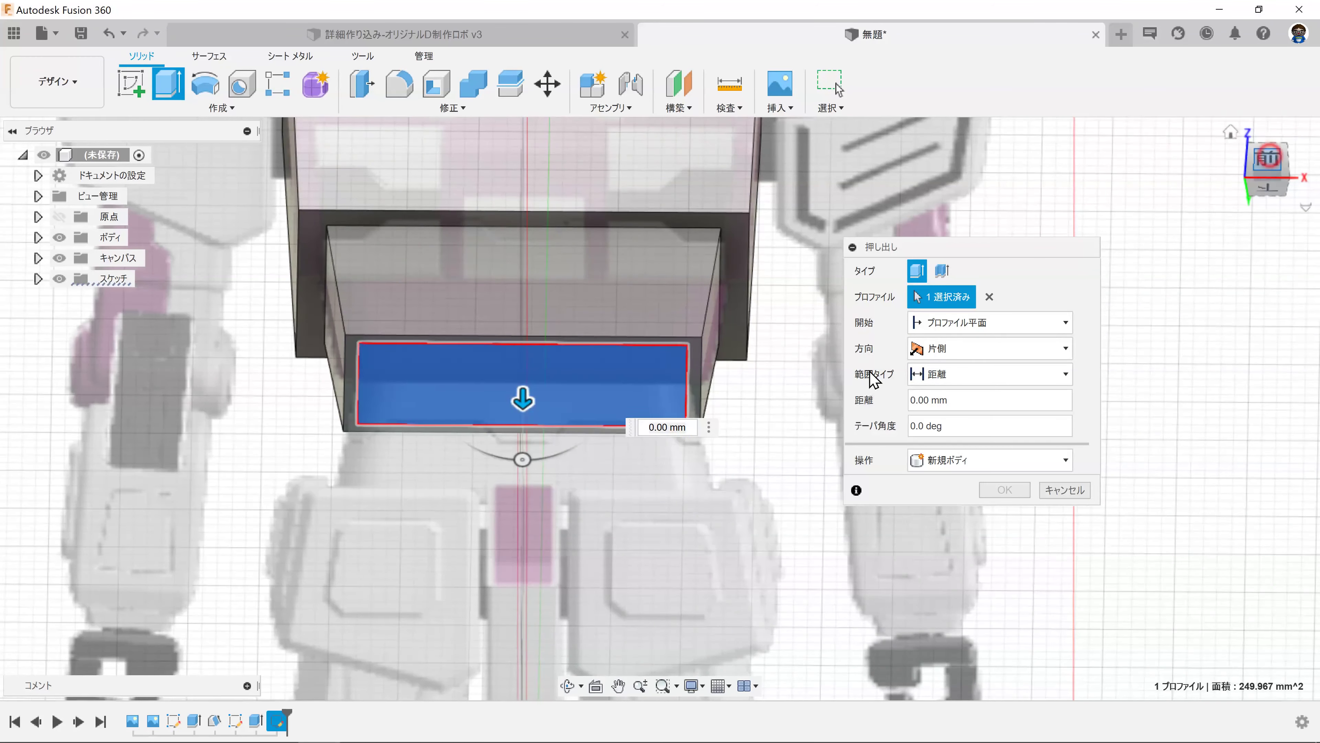
left_click(1271, 166)
left_click_drag(523, 354, 523, 517)
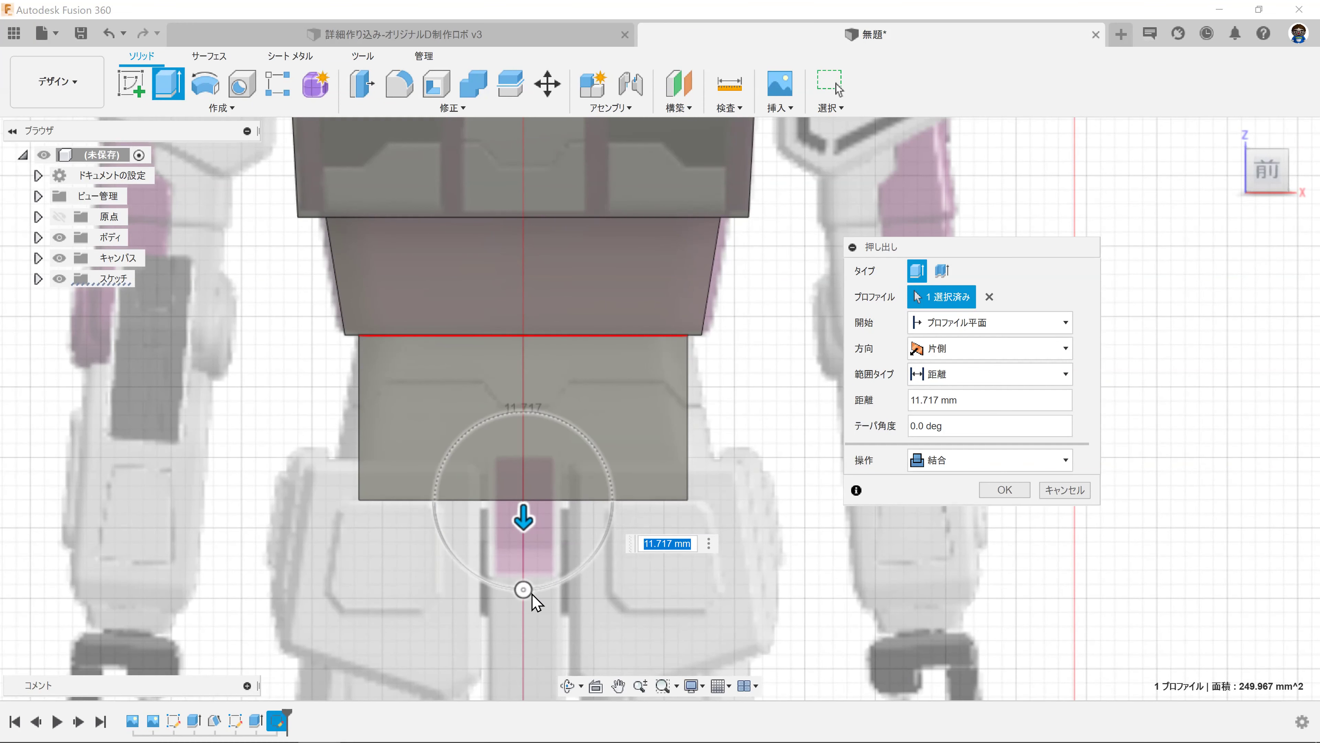
left_click_drag(522, 590, 542, 588)
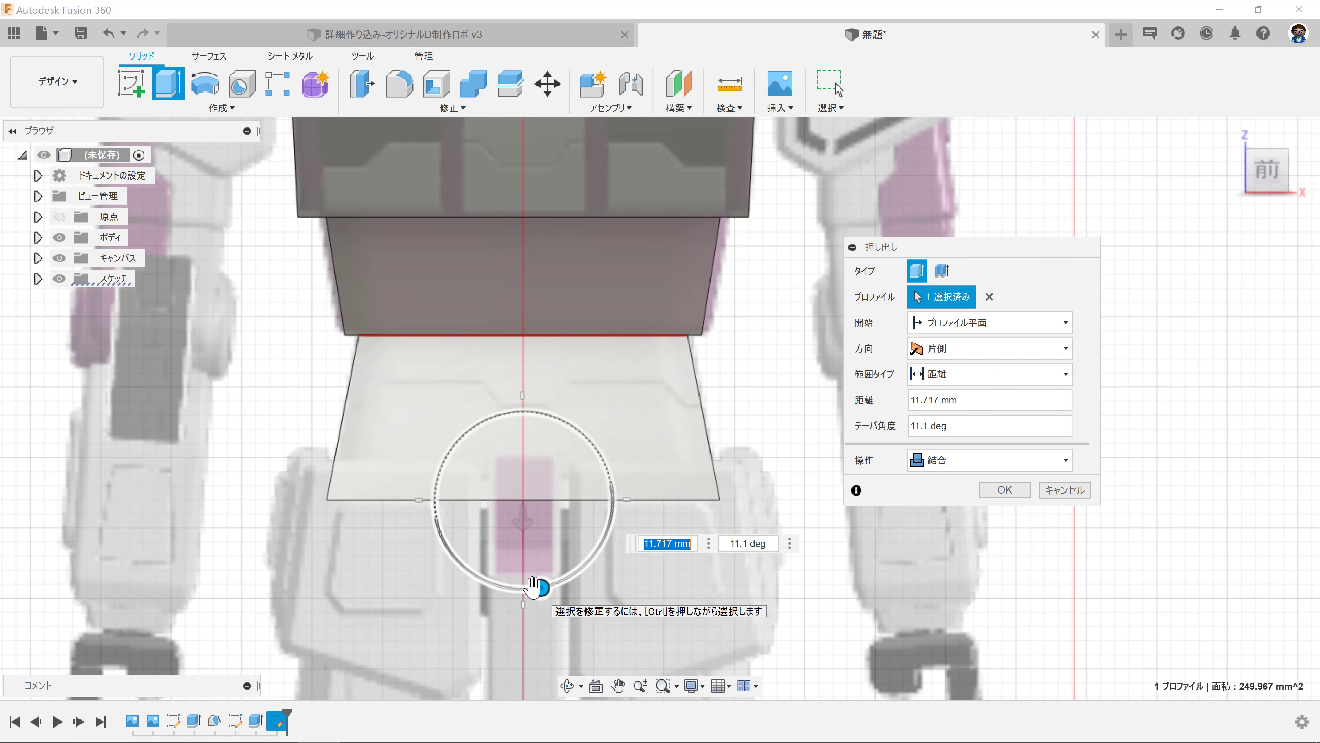
left_click_drag(522, 515, 524, 510)
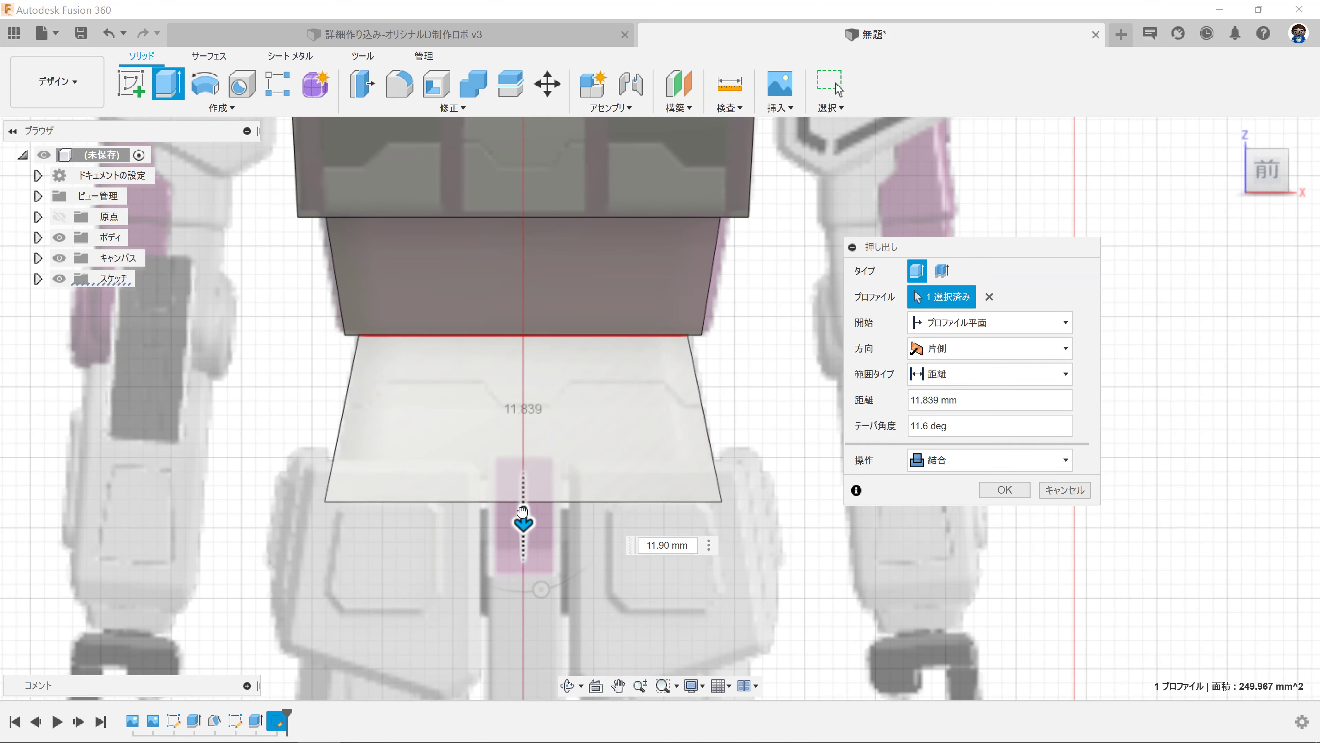
type("2")
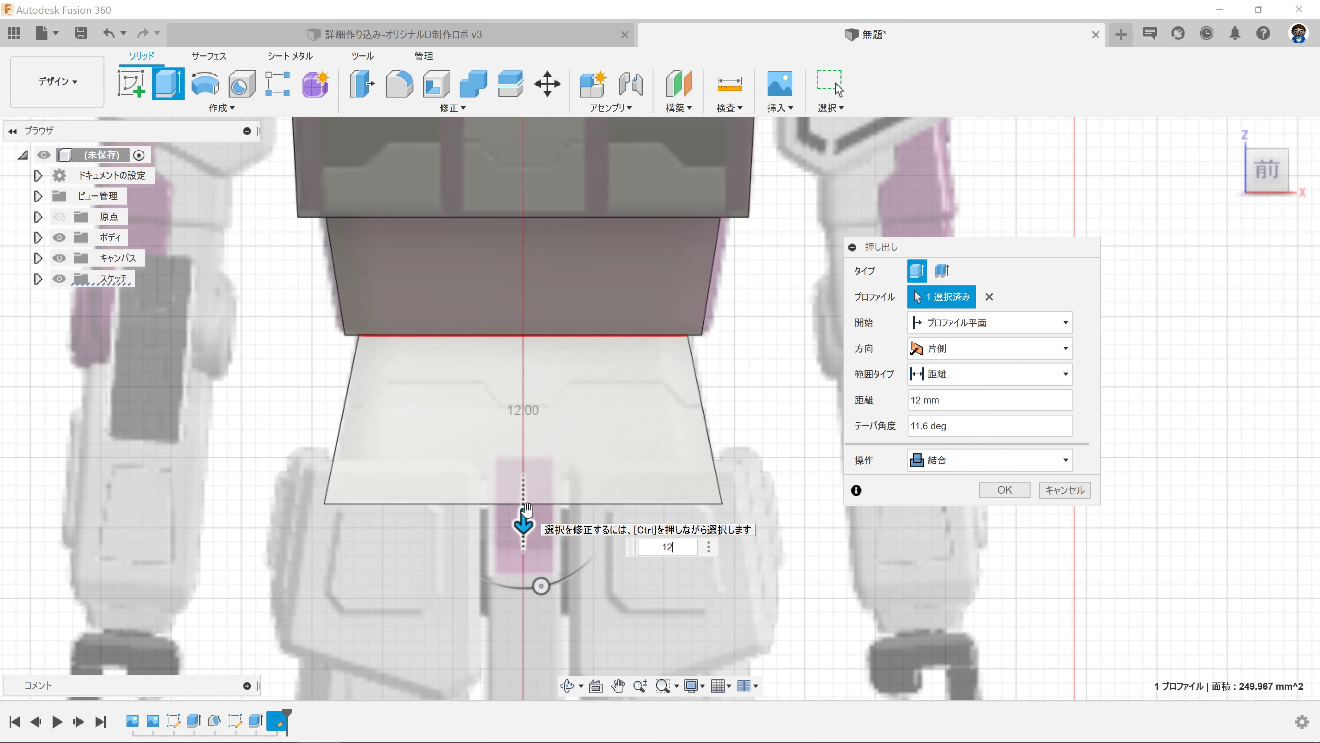
left_click_drag(968, 426, 893, 437)
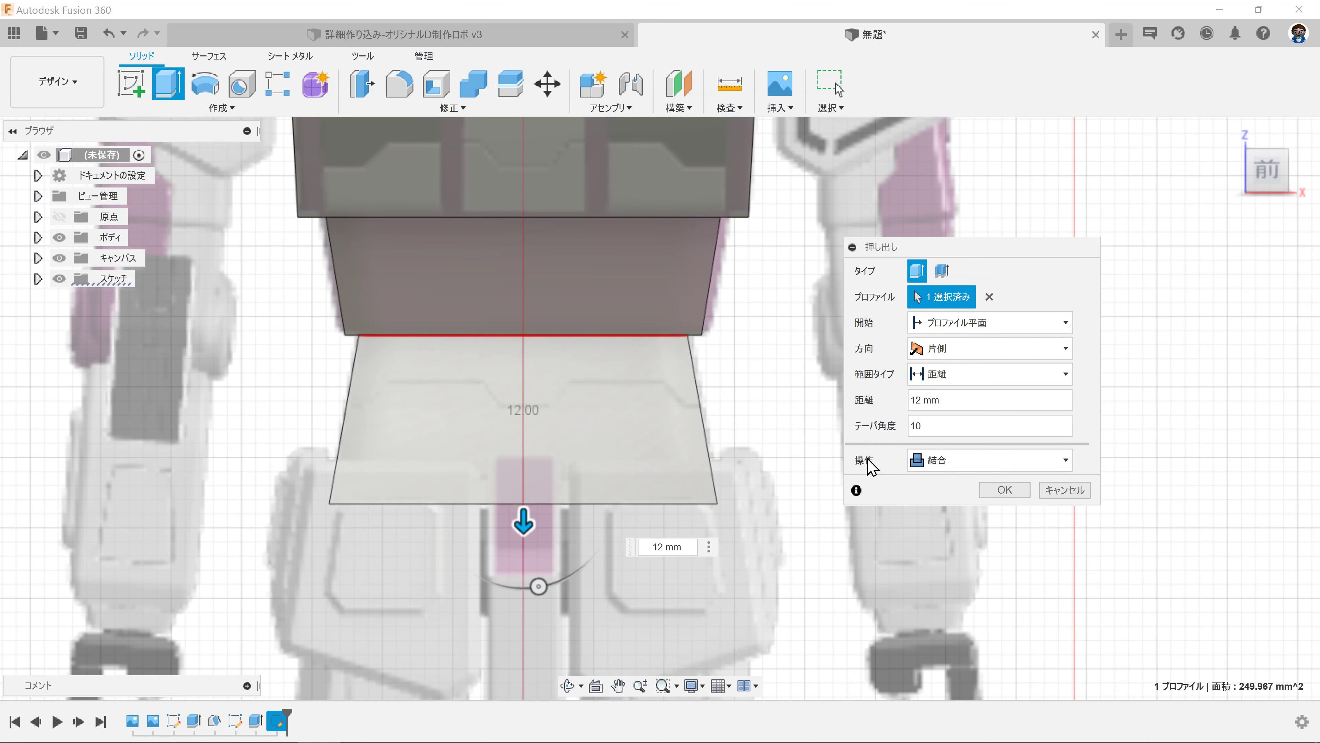
key("Return")
scroll(868, 459, "down", 3)
mouse_move(937, 397)
middle_mouse_down("shift")
mouse_move(898, 404)
mouse_move(914, 419)
mouse_move(490, 357)
middle_mouse_up("shift")
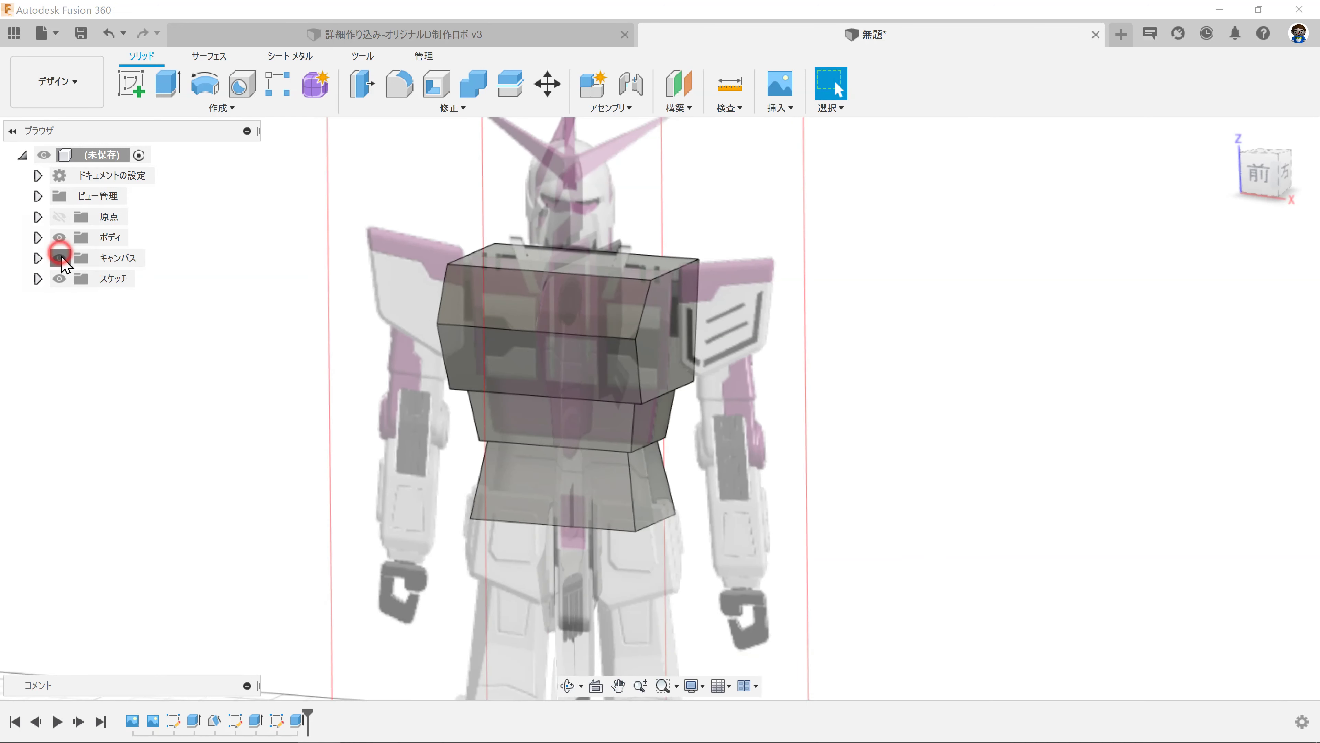
Step: Toggle the reference canvas off and on, reframe the front view, and start a sketch on the front plane
left_click(59, 257)
left_click(59, 258)
mouse_move(383, 413)
middle_mouse_down("shift")
mouse_move(386, 433)
mouse_move(404, 413)
mouse_move(390, 390)
middle_mouse_up("shift")
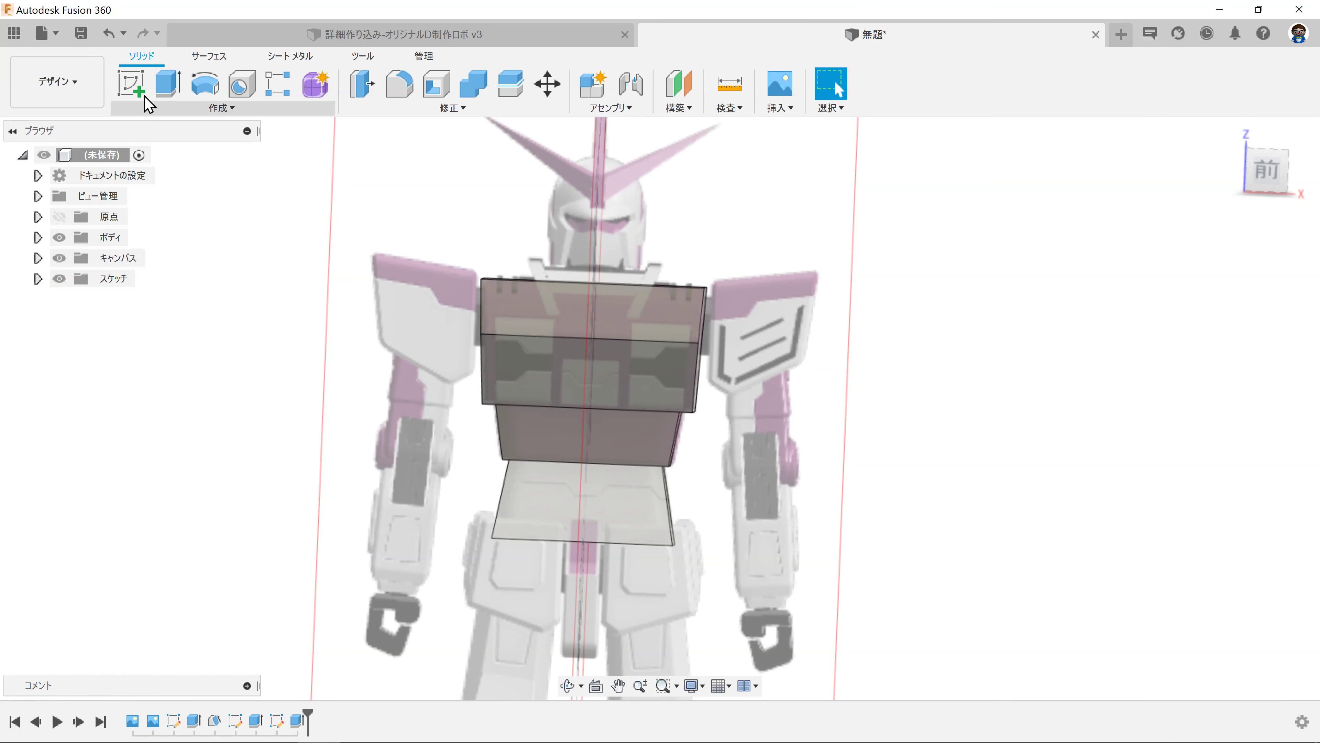
left_click(618, 686)
left_click_drag(622, 404, 570, 279)
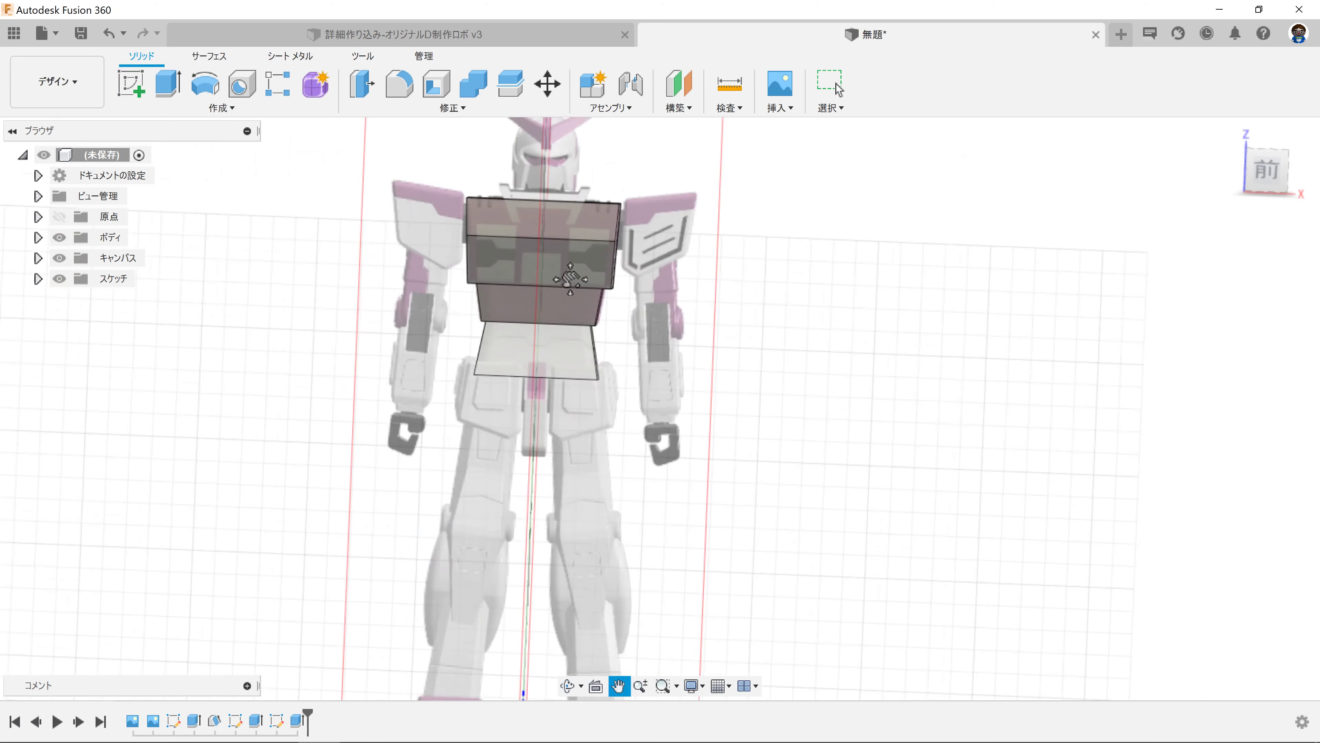
left_click(576, 539)
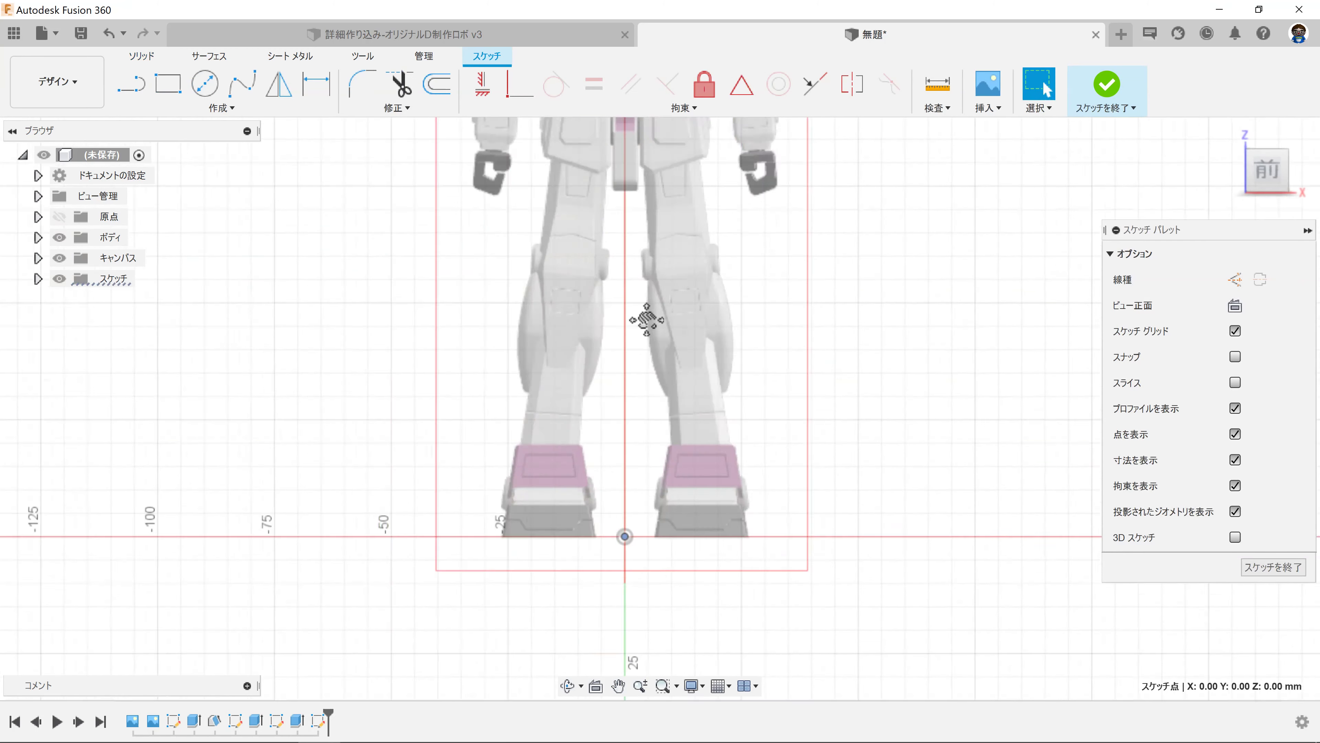
scroll(520, 312, "up", 3)
scroll(468, 327, "up", 3)
scroll(439, 405, "up", 2)
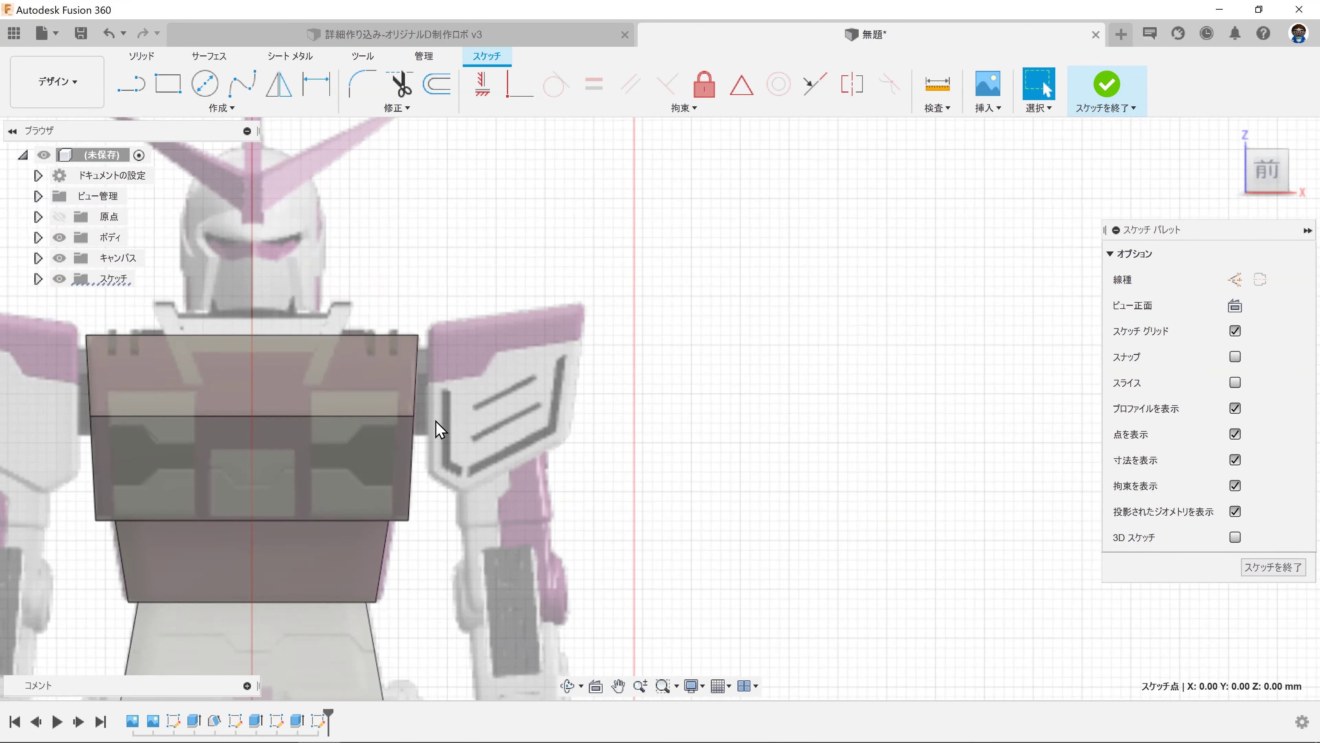
scroll(439, 429, "up", 2)
Step: Draw a closed four-sided outline with a slanted bottom edge around the shoulder armor plate
left_click(136, 87)
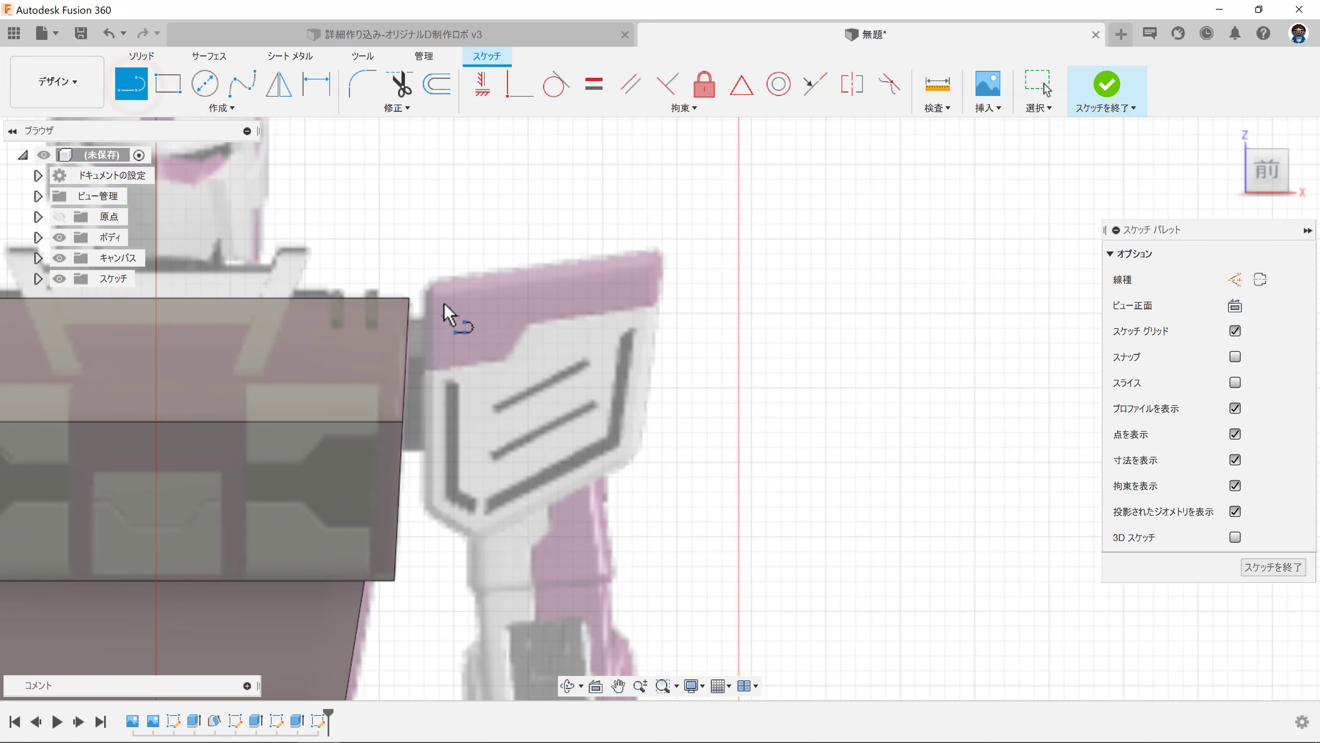
left_click(428, 281)
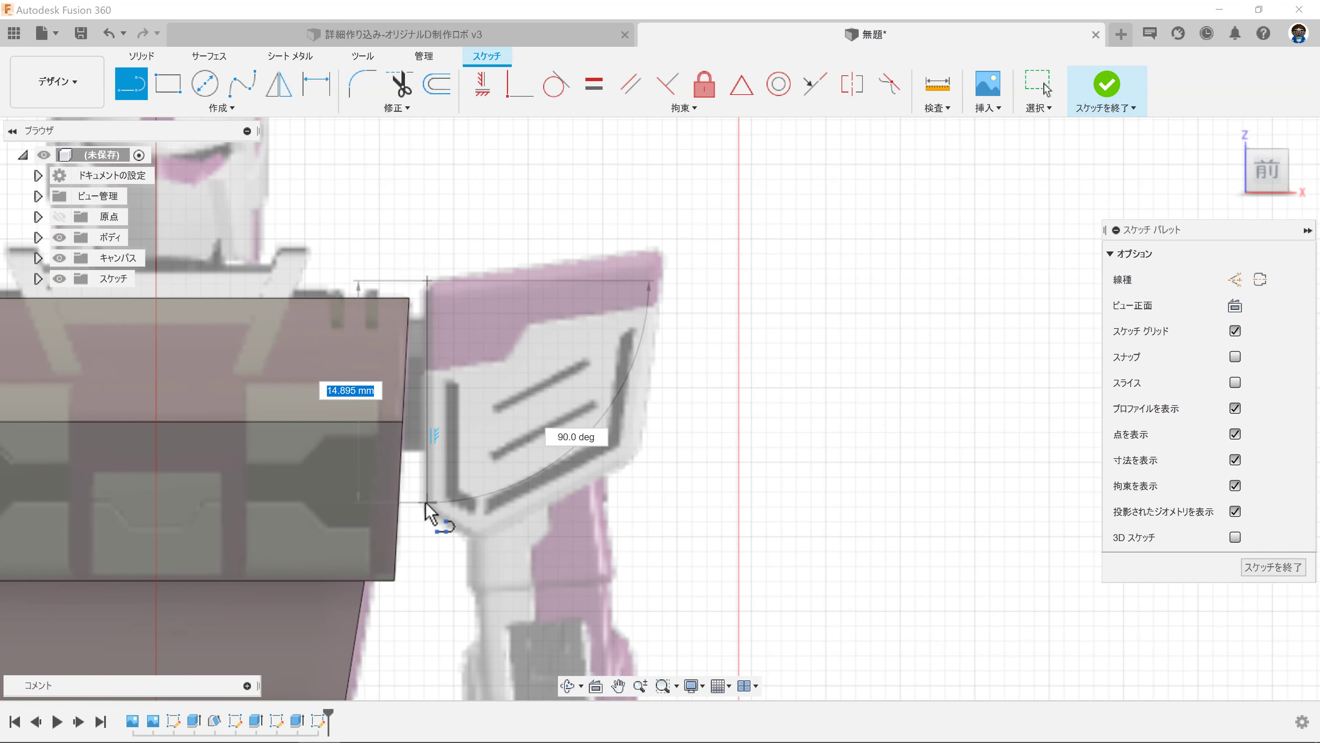
left_click(427, 563)
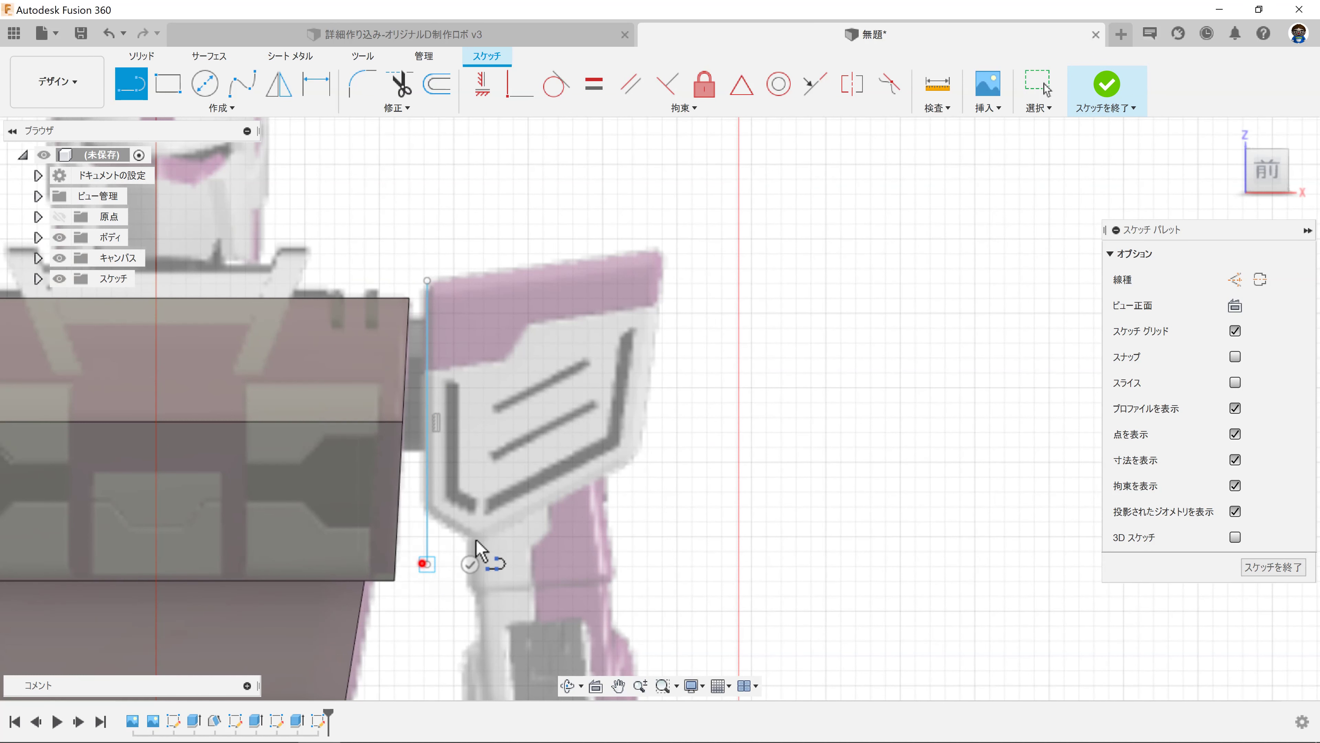
left_click(640, 458)
left_click(662, 247)
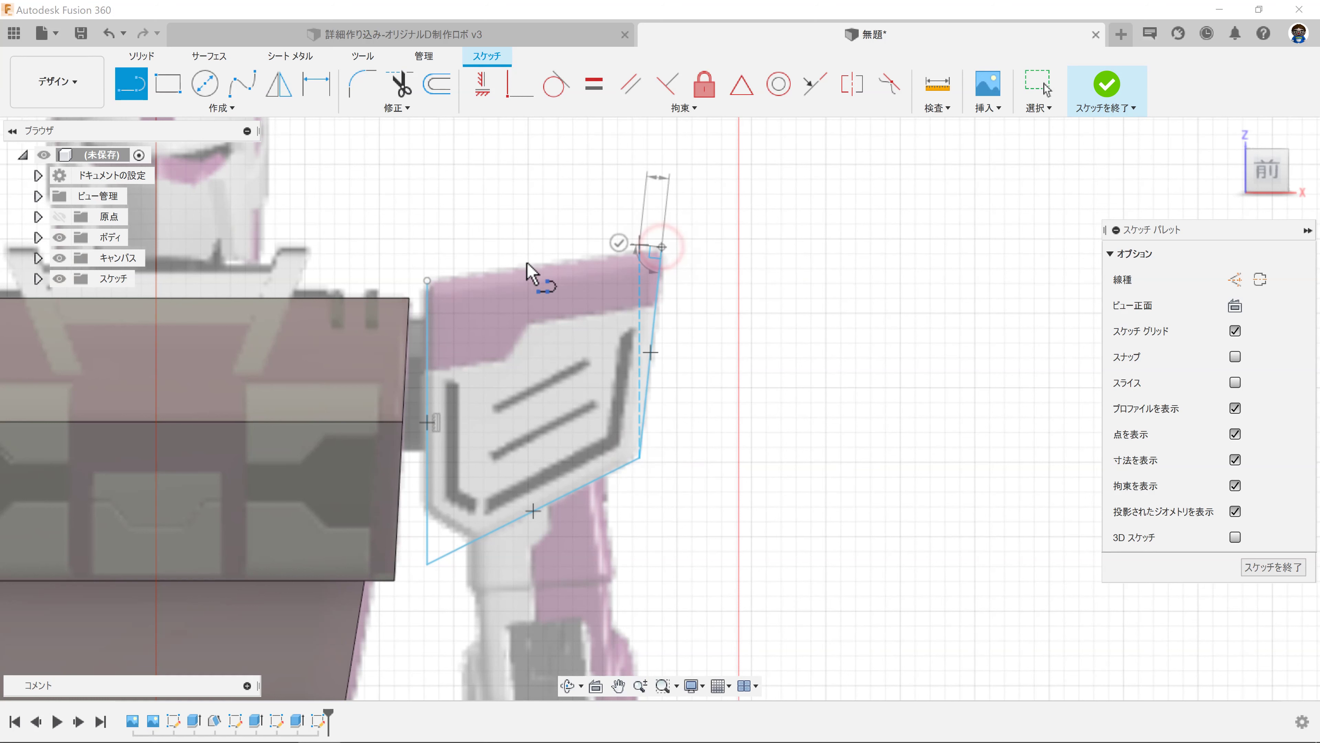
left_click(429, 281)
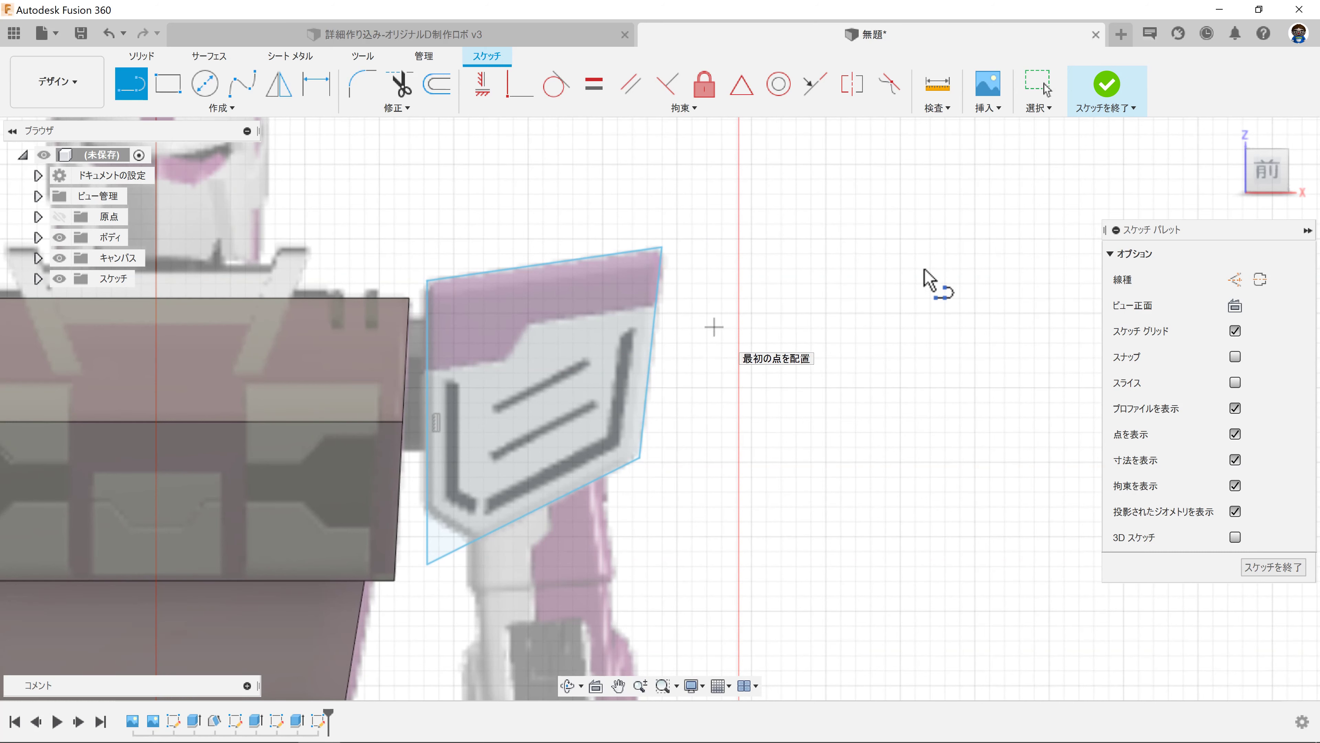
left_click(1118, 94)
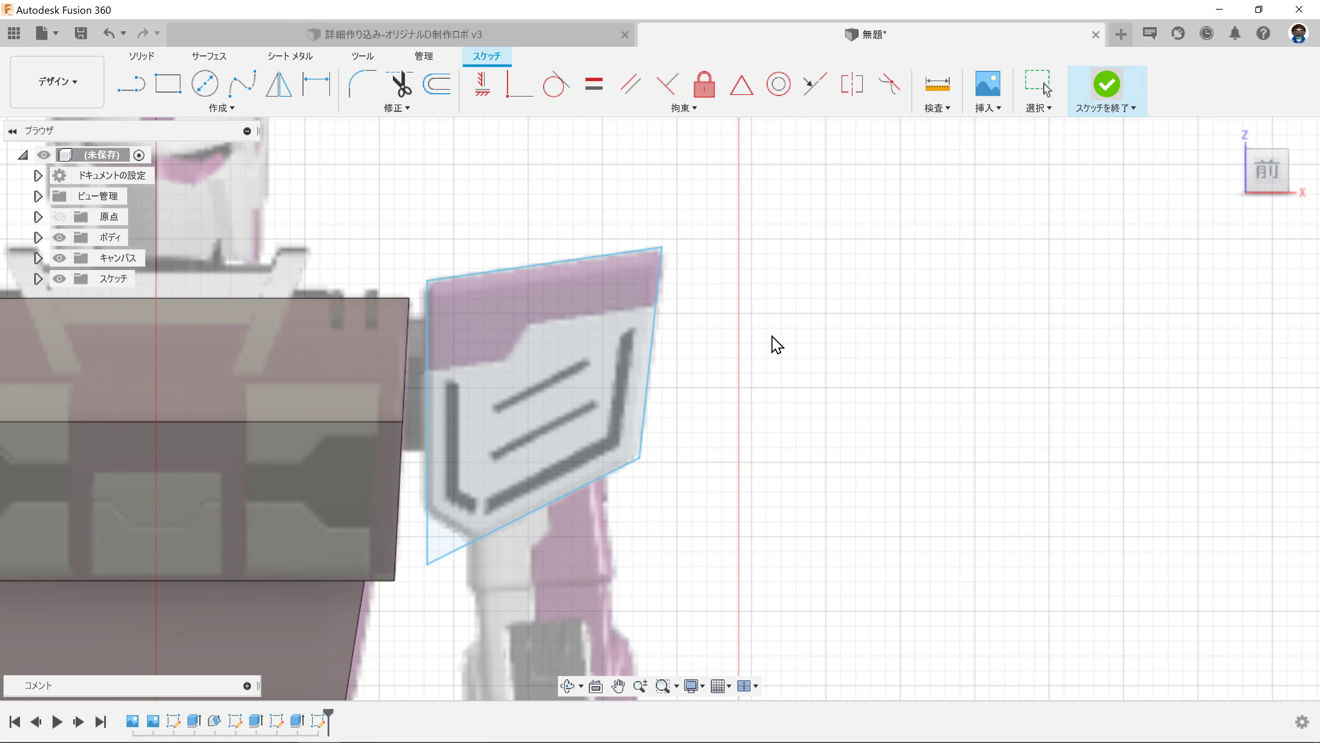
Step: Finish the shoulder sketch and extrude its outline symmetrically 7.5 mm as a new body
left_click(1118, 88)
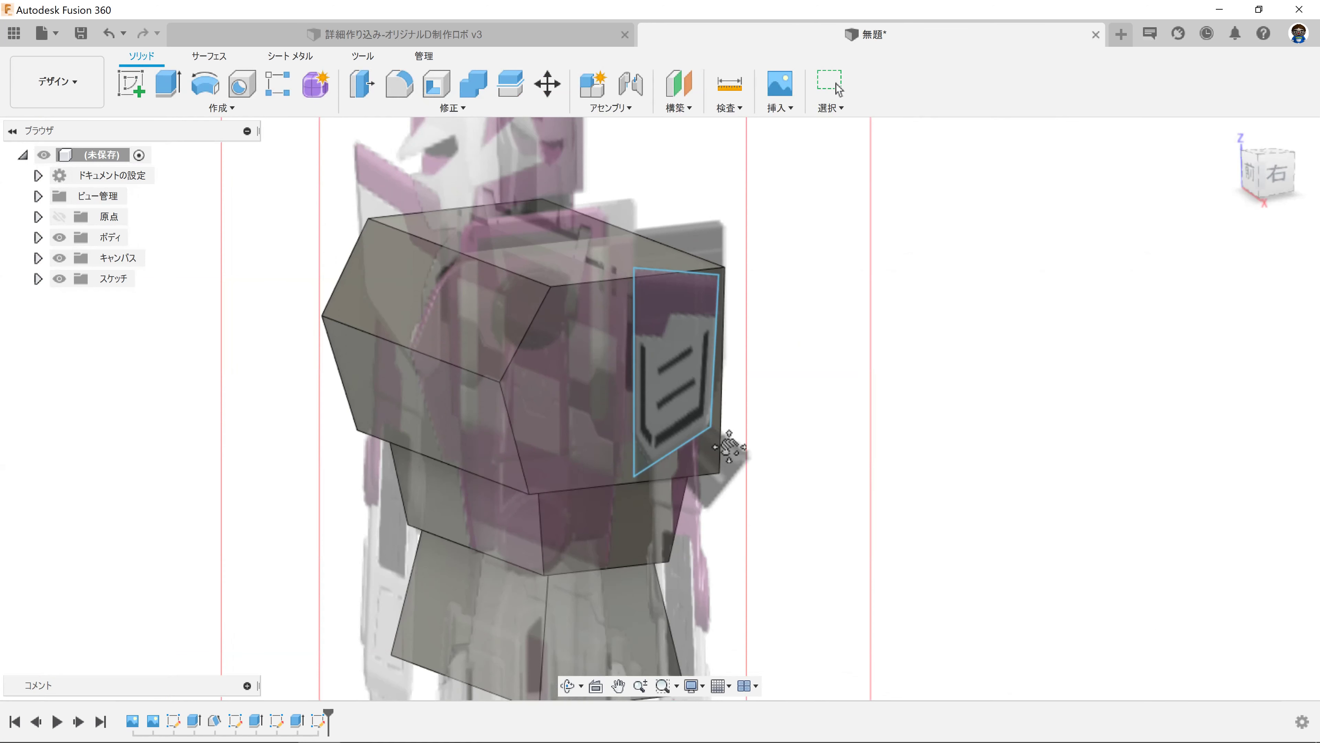
left_click(168, 92)
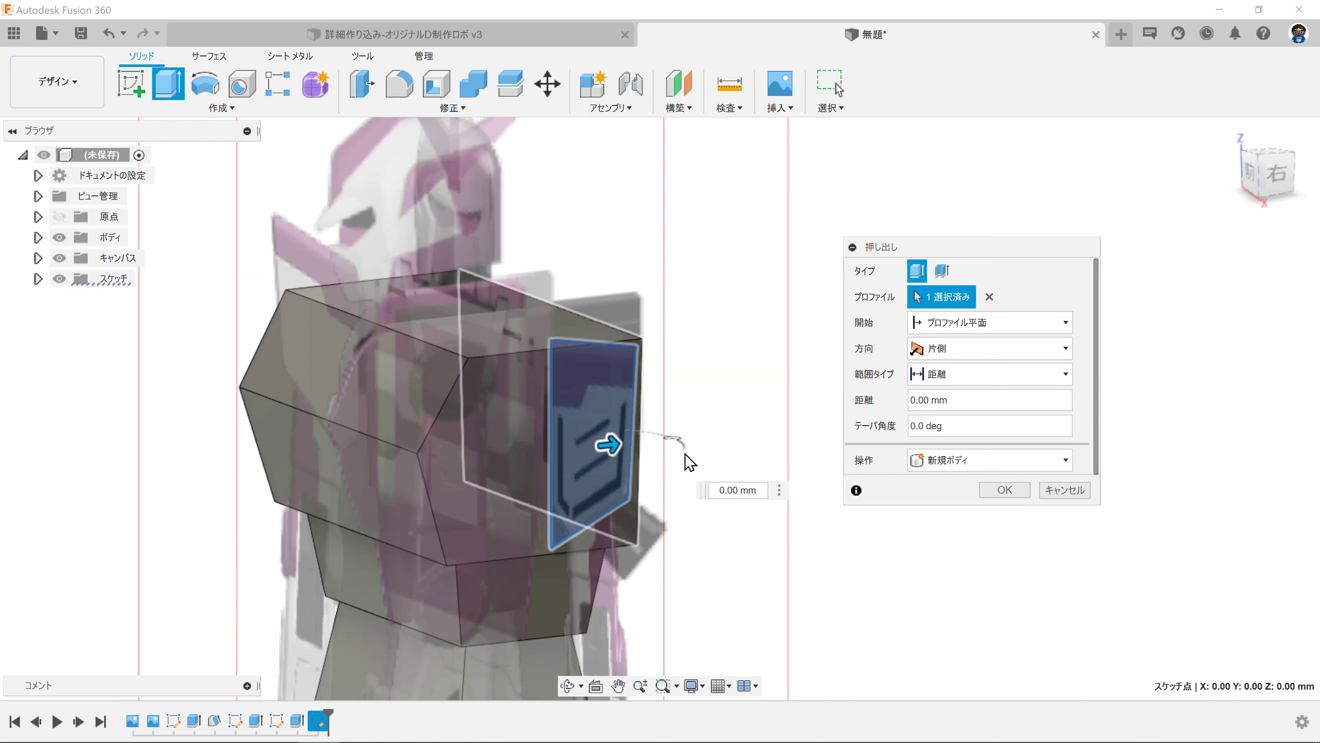
left_click(948, 349)
left_click(946, 406)
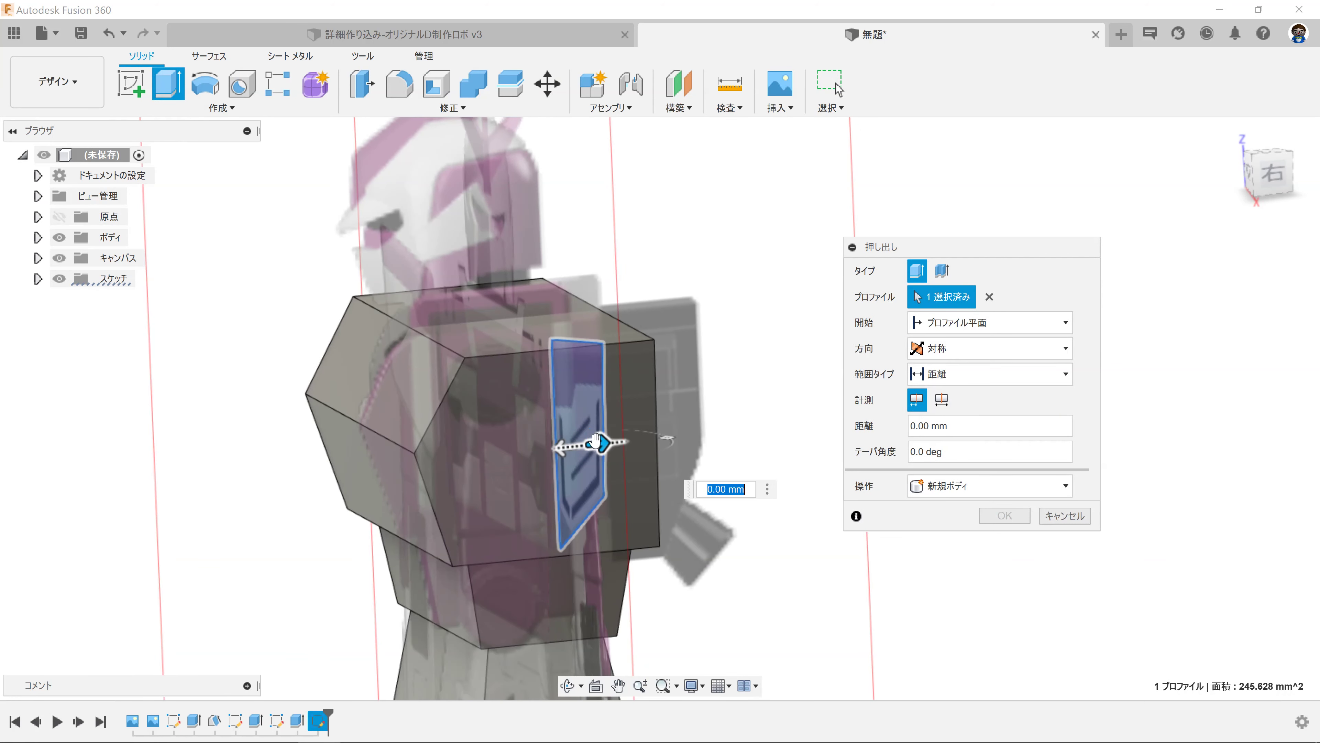
middle_click_drag(676, 442, 650, 434, "shift")
left_click(1269, 171)
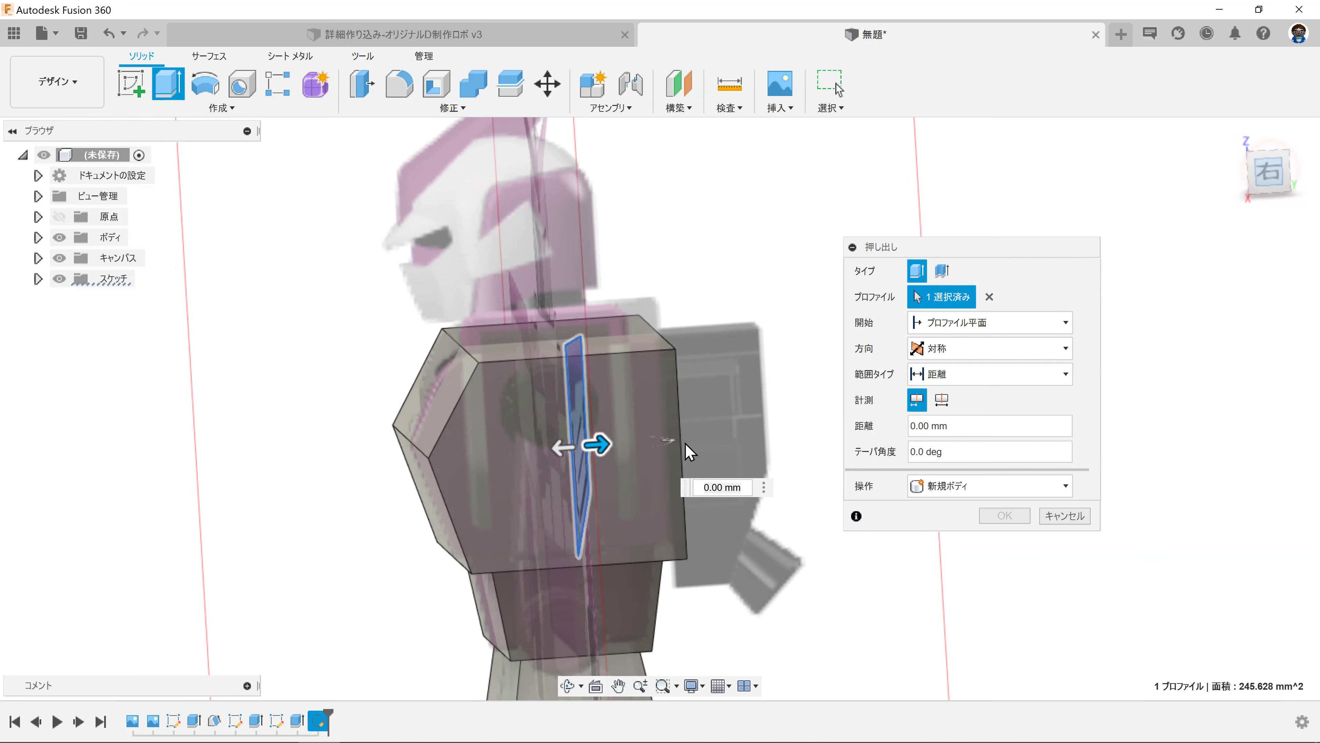
left_click_drag(612, 456, 696, 458)
left_click(696, 456)
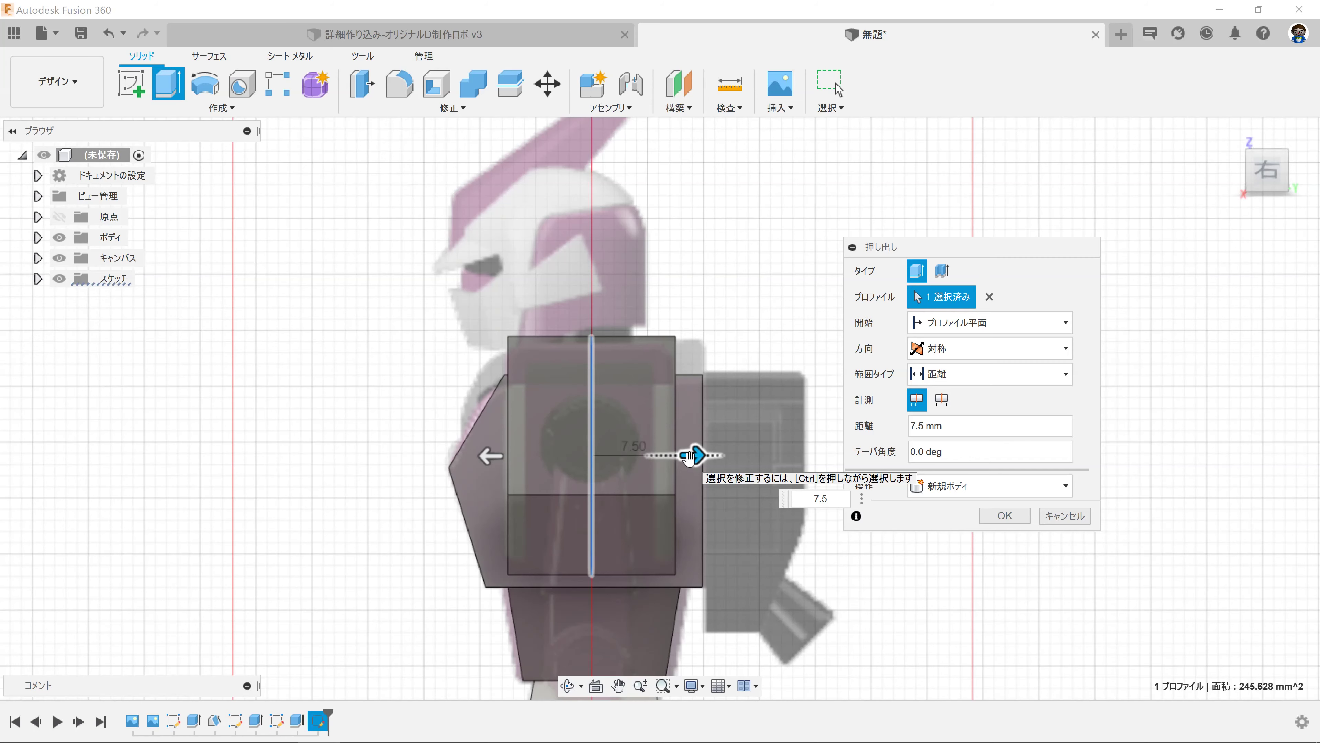
key("Return")
middle_click_drag(691, 460, 784, 479, "shift")
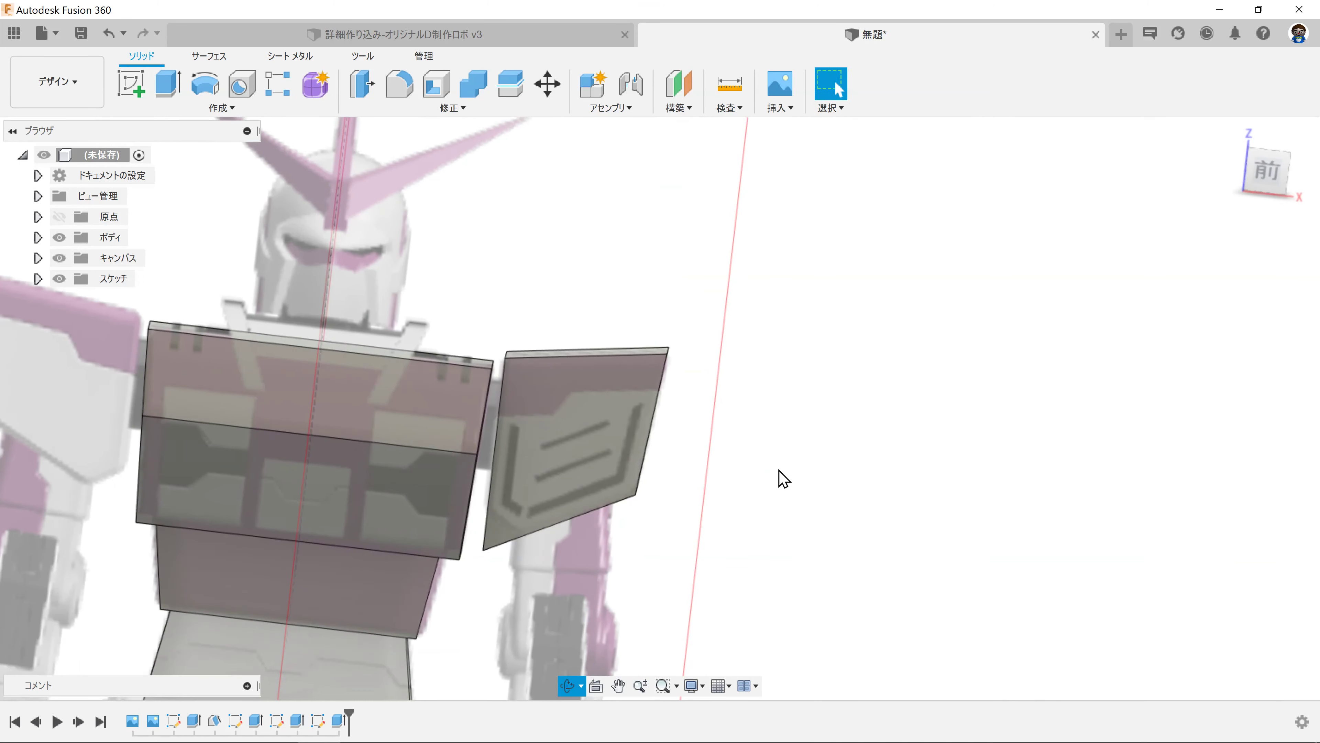
scroll(540, 577, "up", 5)
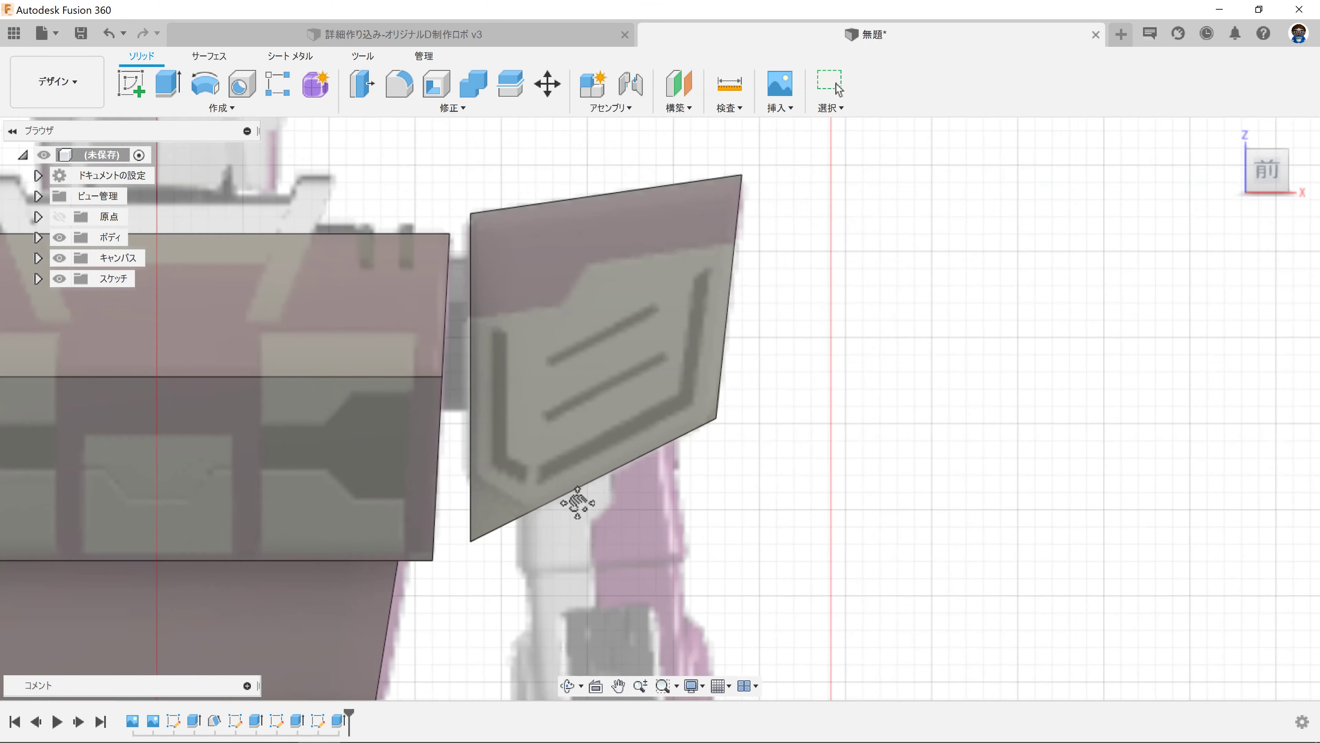
Step: Start a chamfer on the shoulder plate's lower edge with an initial distance
left_click(439, 109)
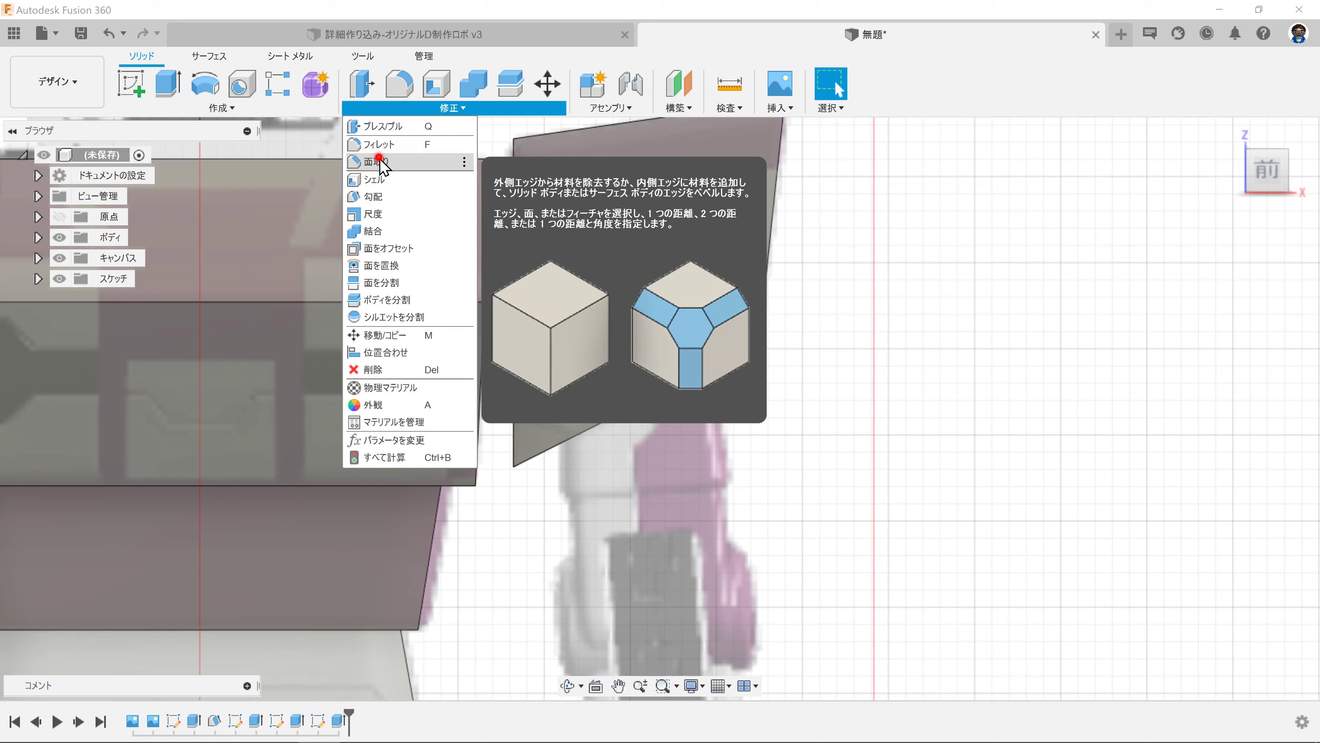
left_click(382, 165)
mouse_move(534, 507)
middle_mouse_down("shift")
mouse_move(528, 457)
mouse_move(509, 458)
middle_mouse_up("shift")
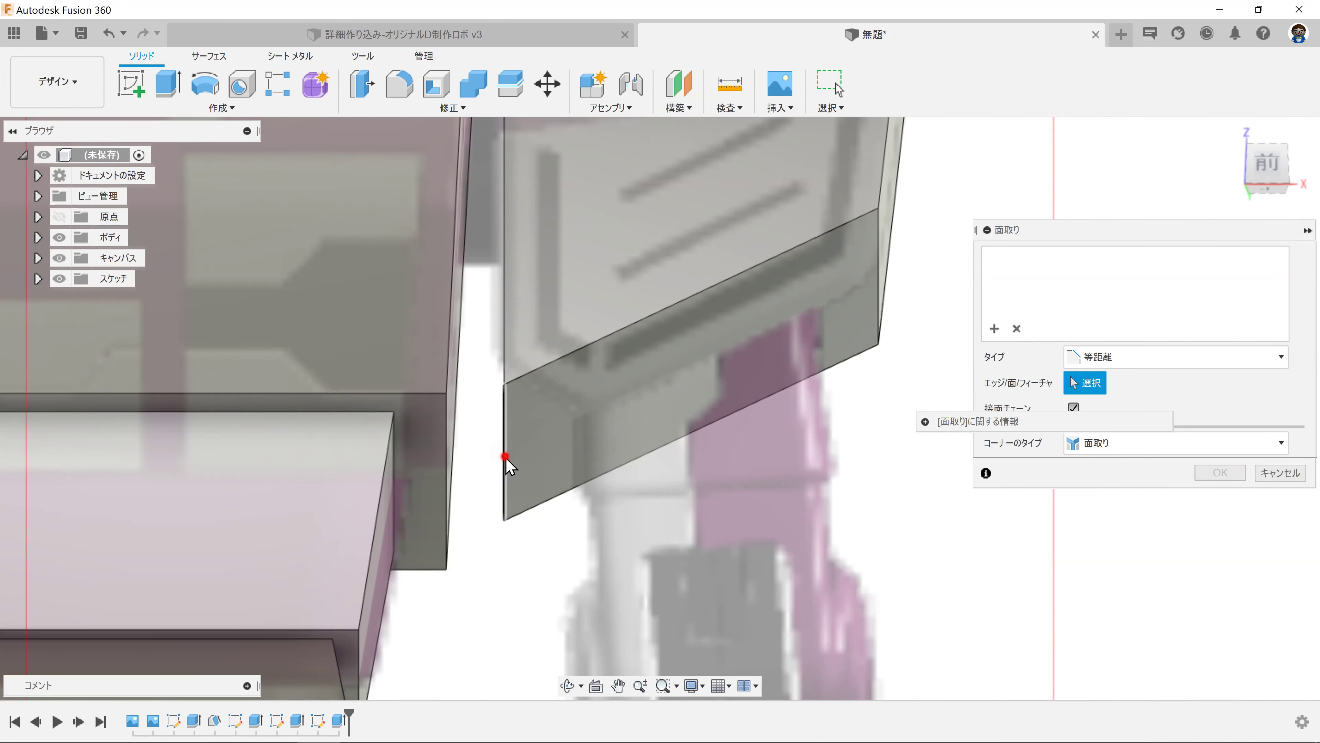
left_click(504, 458)
left_click(1266, 169)
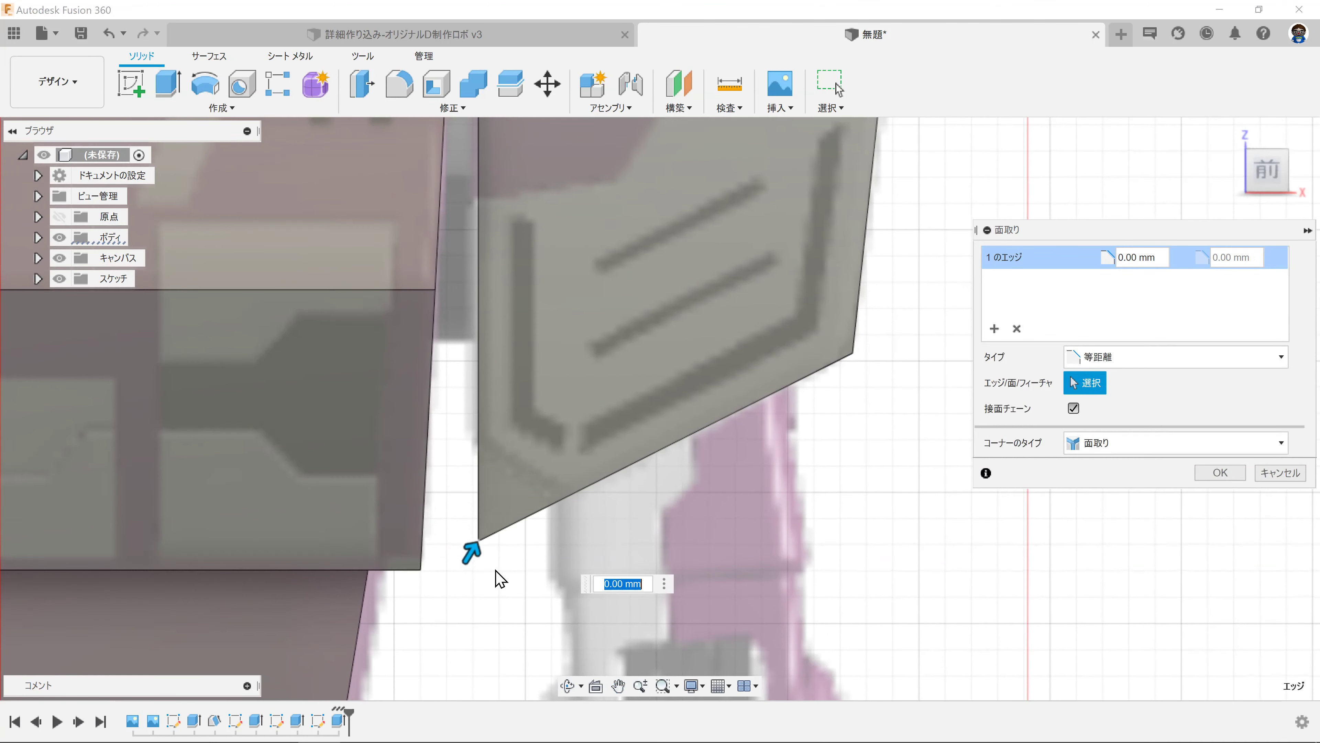
left_click_drag(464, 552, 527, 488)
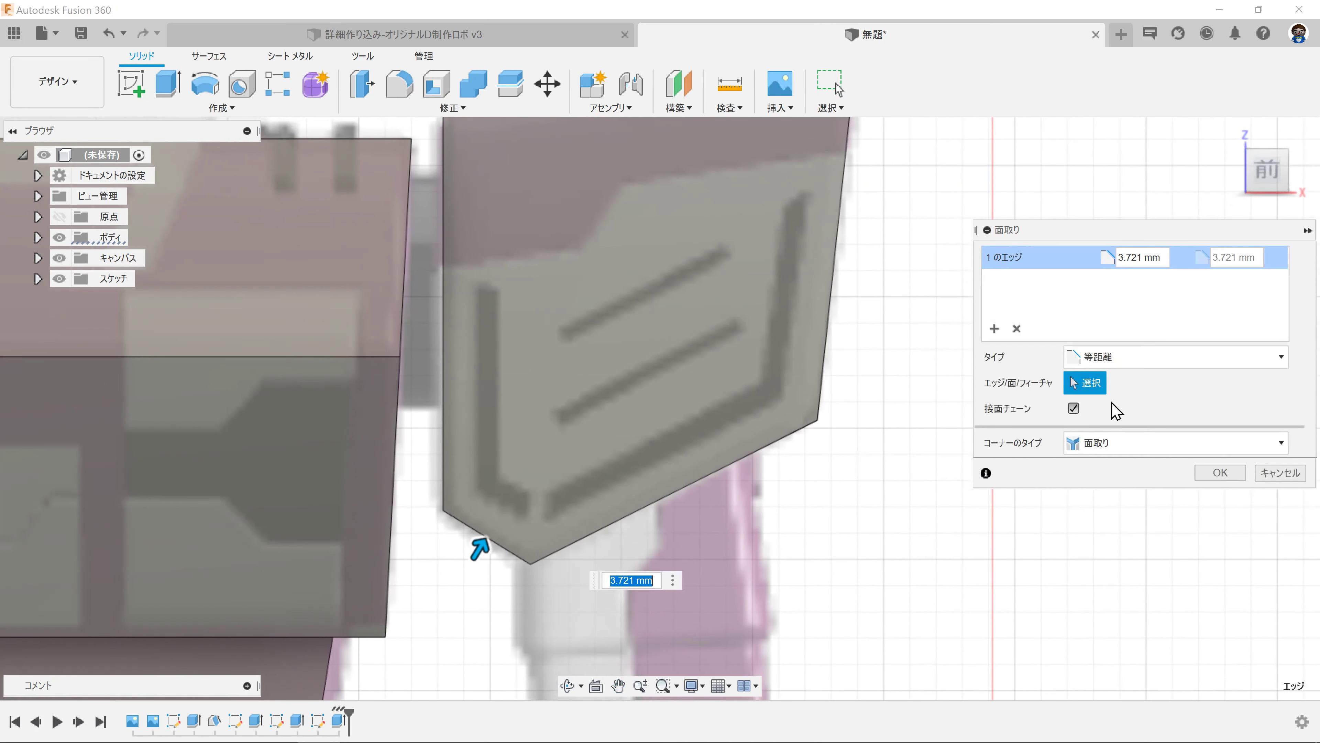
Step: Try the Two Distances type, then apply an equal-distance 3.786 mm chamfer
left_click(1136, 363)
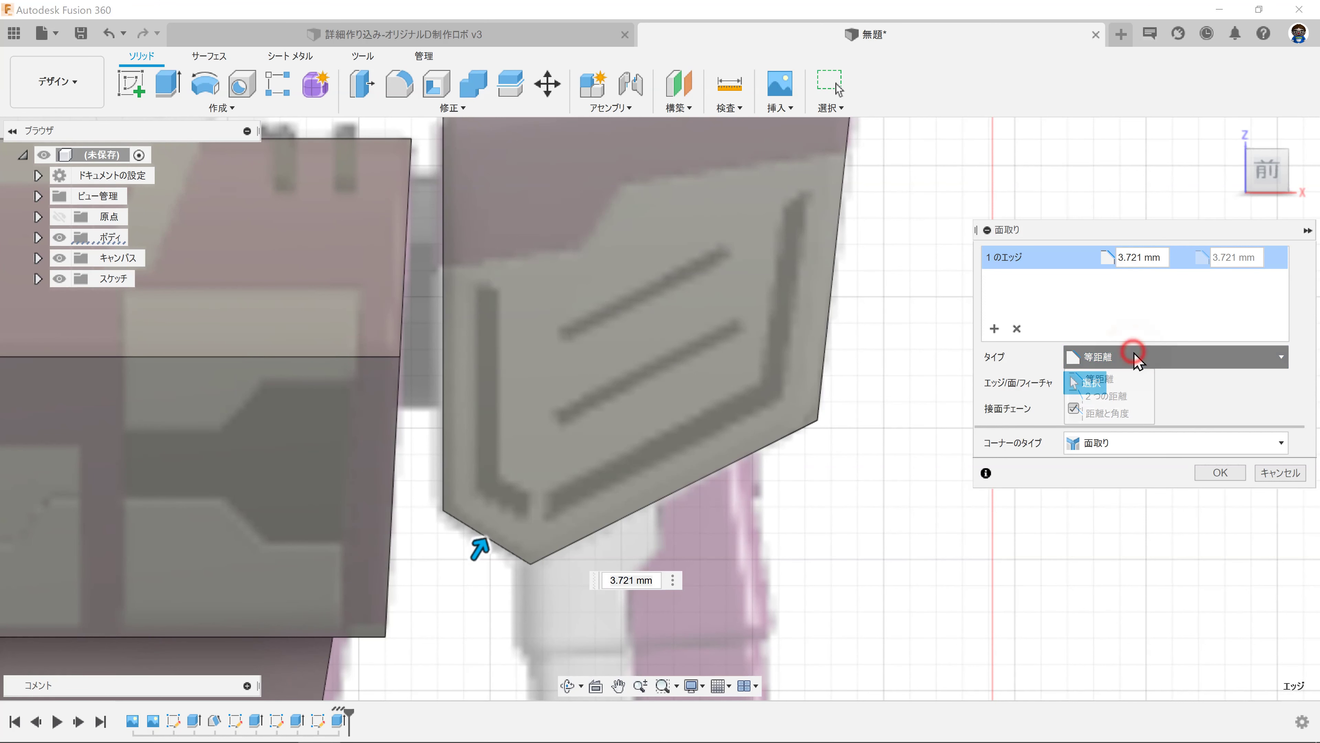
left_click(1109, 398)
mouse_move(552, 557)
left_mouse_down()
mouse_move(606, 512)
mouse_move(583, 535)
left_mouse_up()
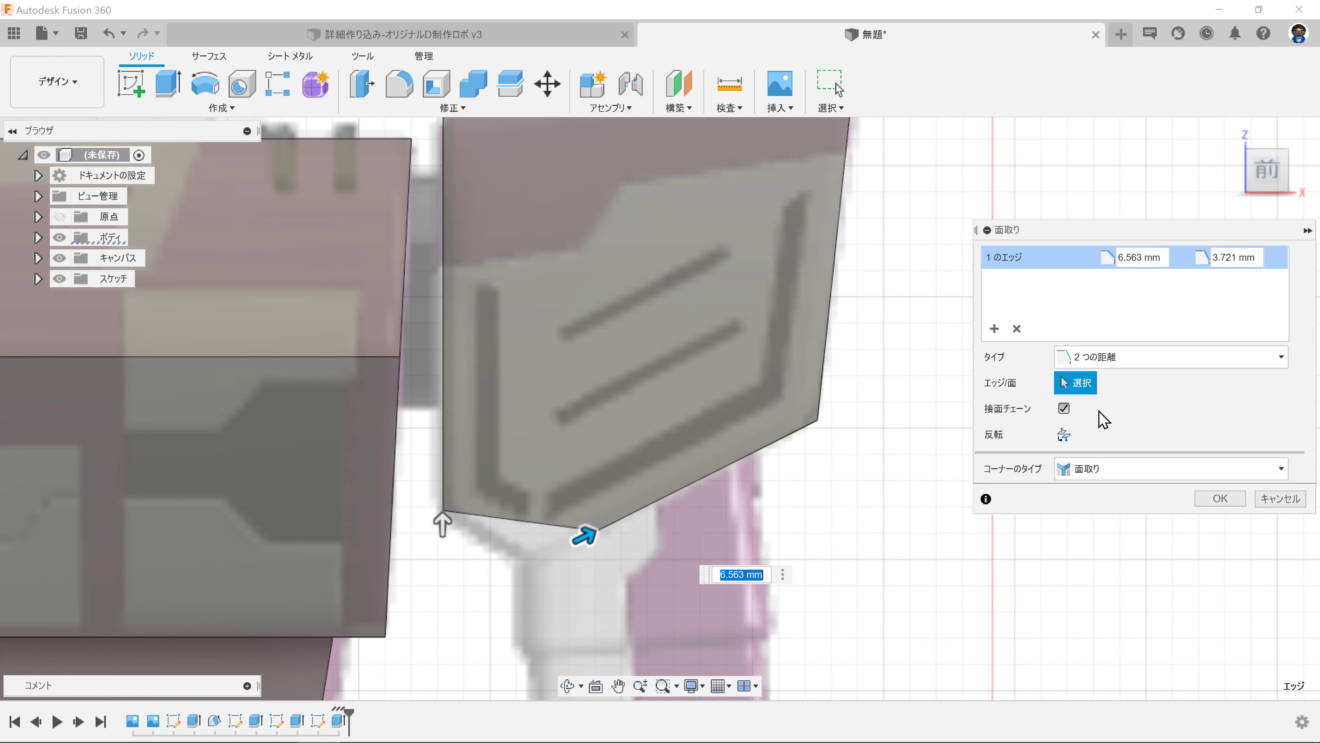
left_click(1112, 358)
left_click(1100, 390)
key("Up")
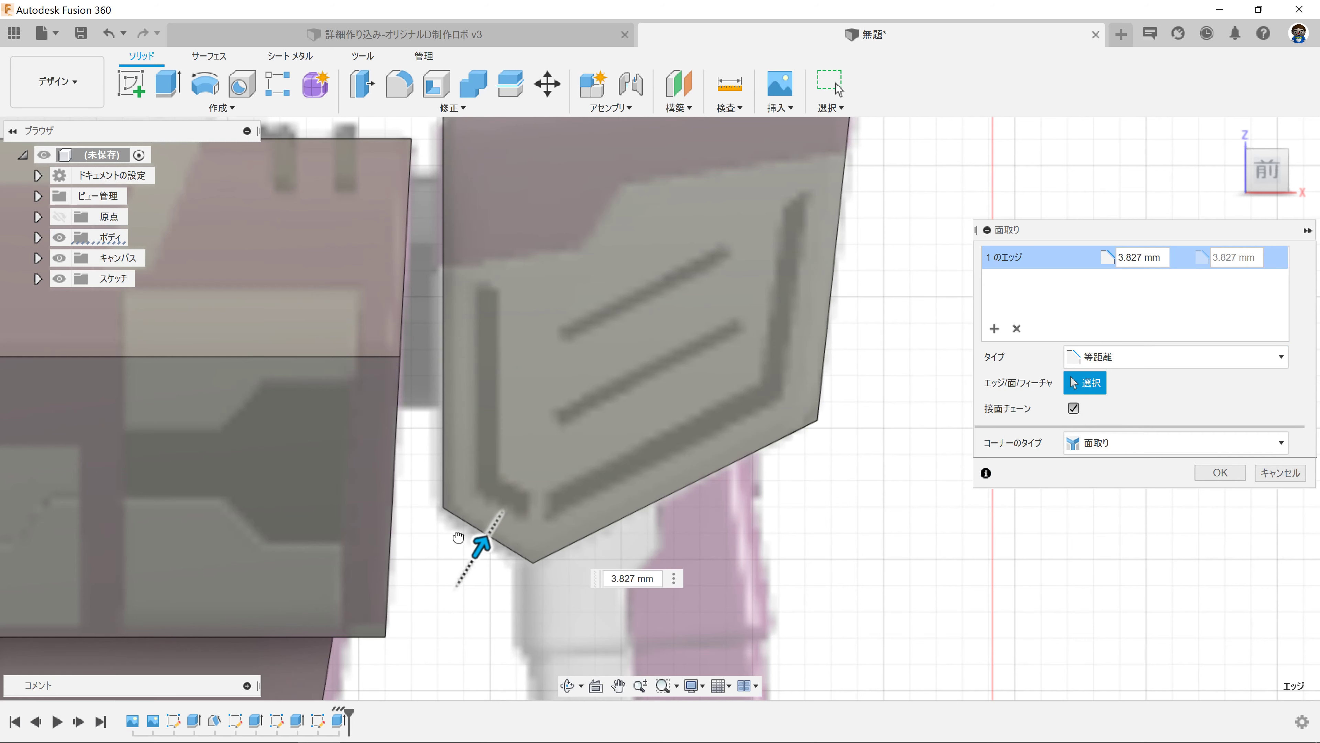
left_click_drag(458, 537, 457, 539)
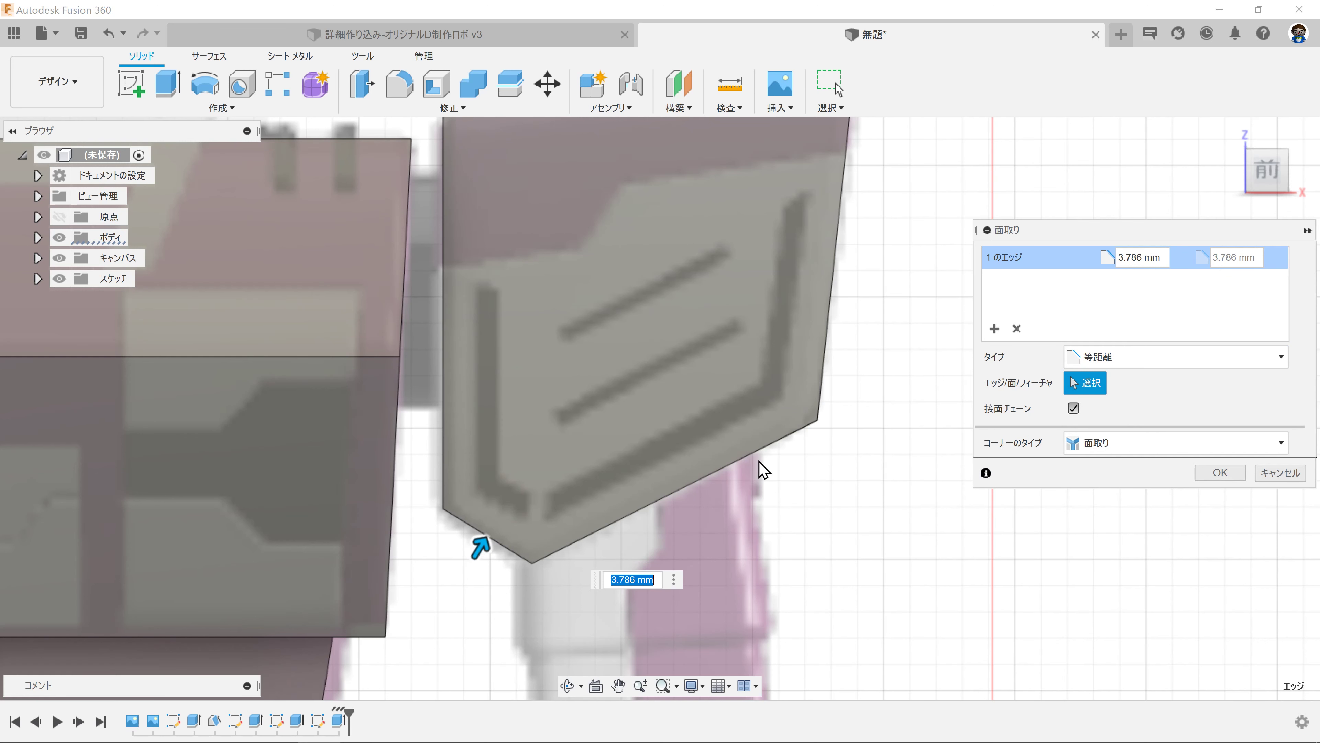
middle_click_drag(858, 449, 762, 447)
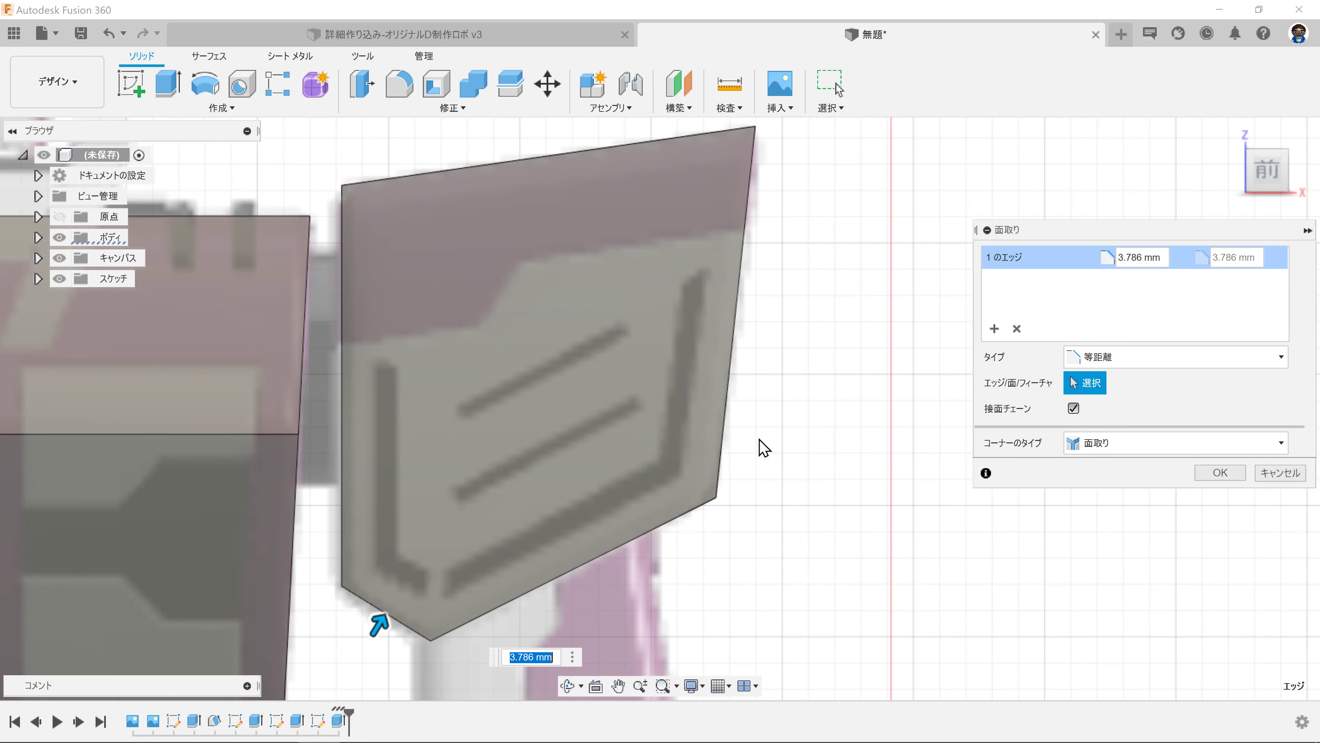
left_click(1229, 473)
mouse_move(908, 458)
middle_mouse_down("shift")
mouse_move(755, 401)
mouse_move(767, 415)
mouse_move(745, 433)
mouse_move(787, 342)
middle_mouse_up("shift")
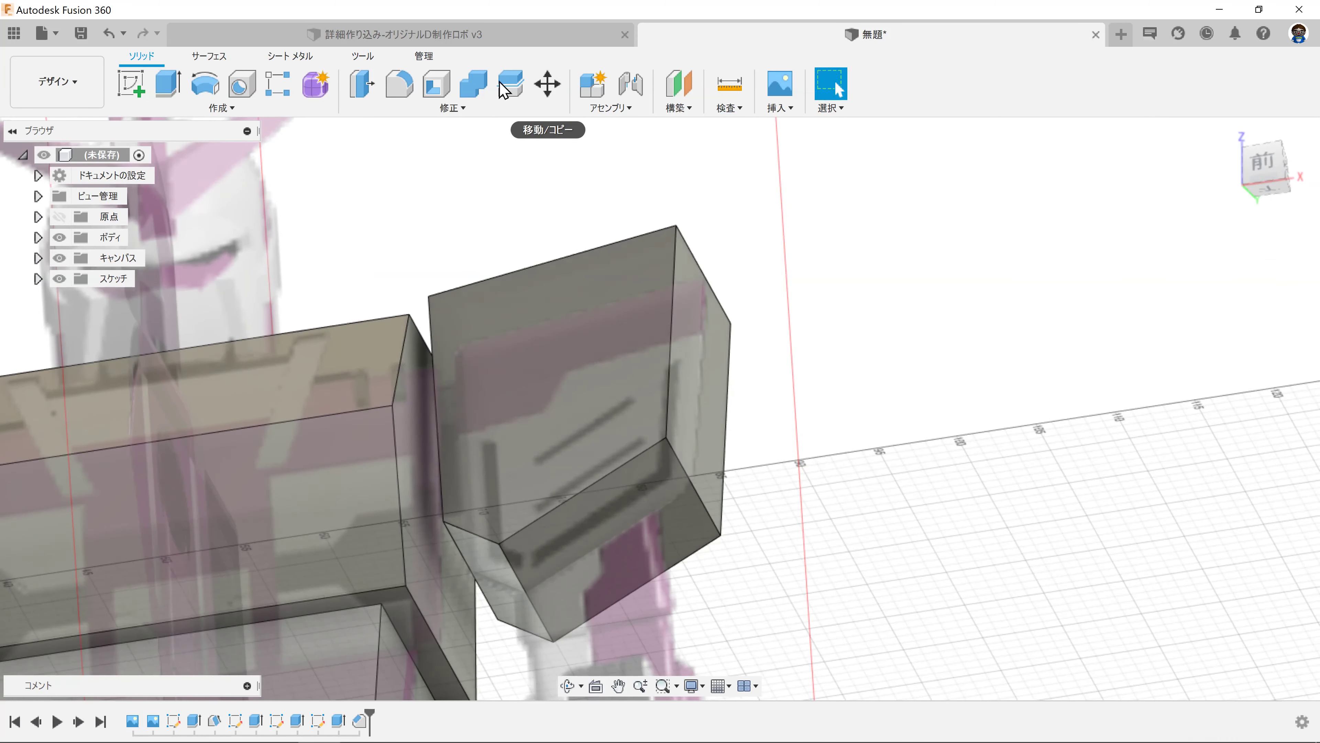
left_click(398, 92)
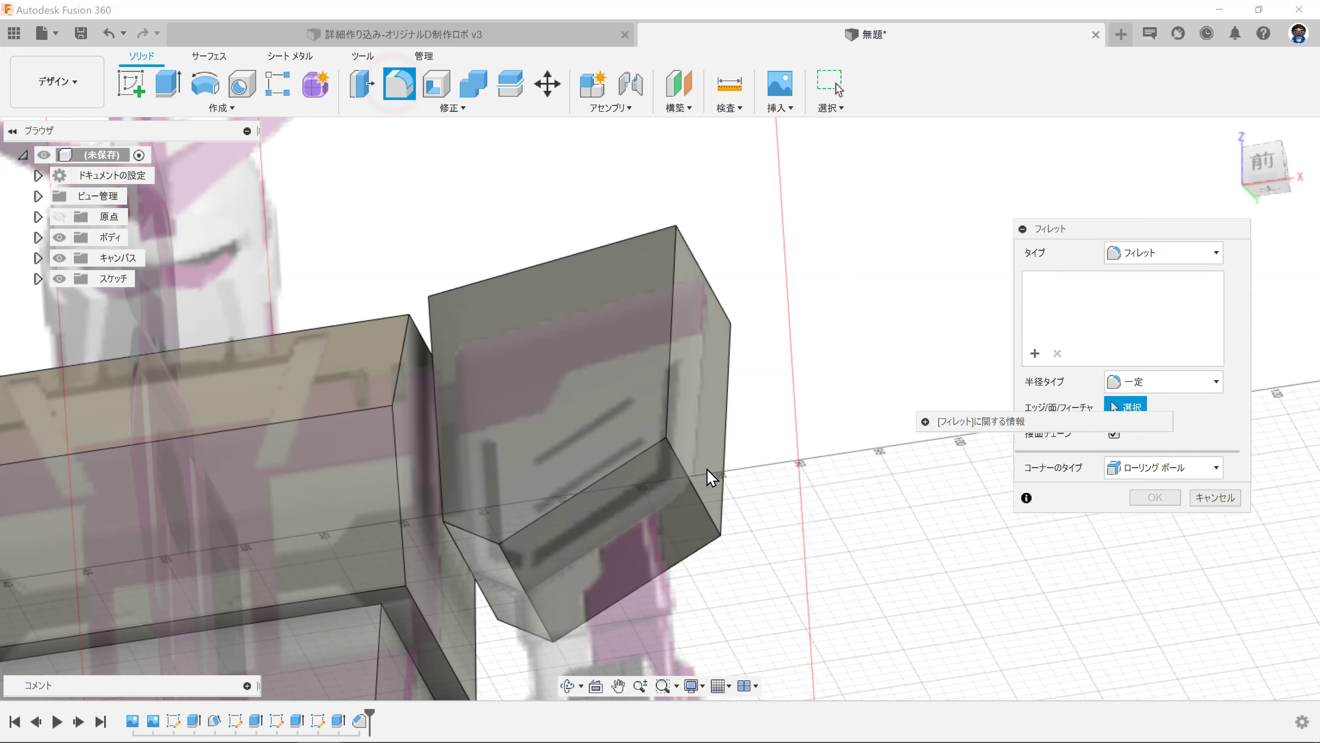
Step: Fillet the block's right vertical, lower chamfered and left slanted edges at about 1.5 mm
left_click(685, 471)
left_click(513, 572)
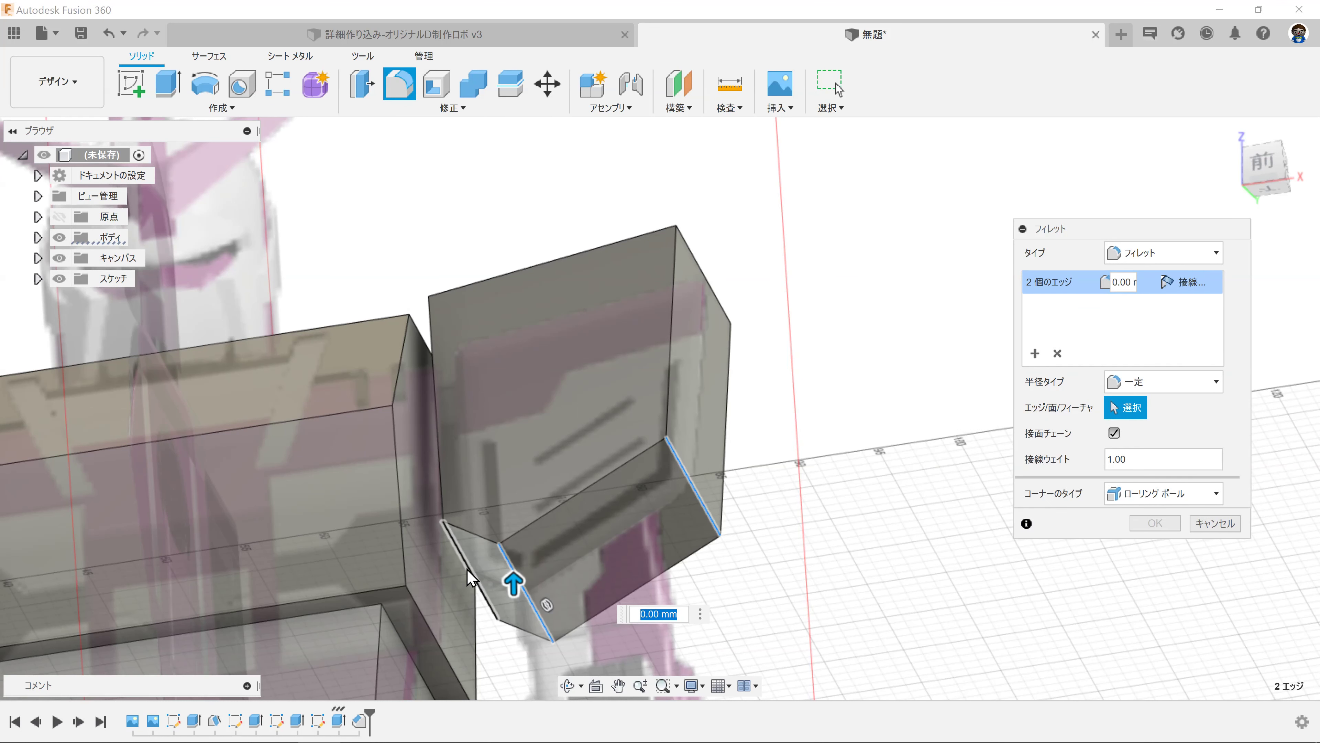
left_click(468, 571)
left_click_drag(457, 575, 462, 570)
type("1.5")
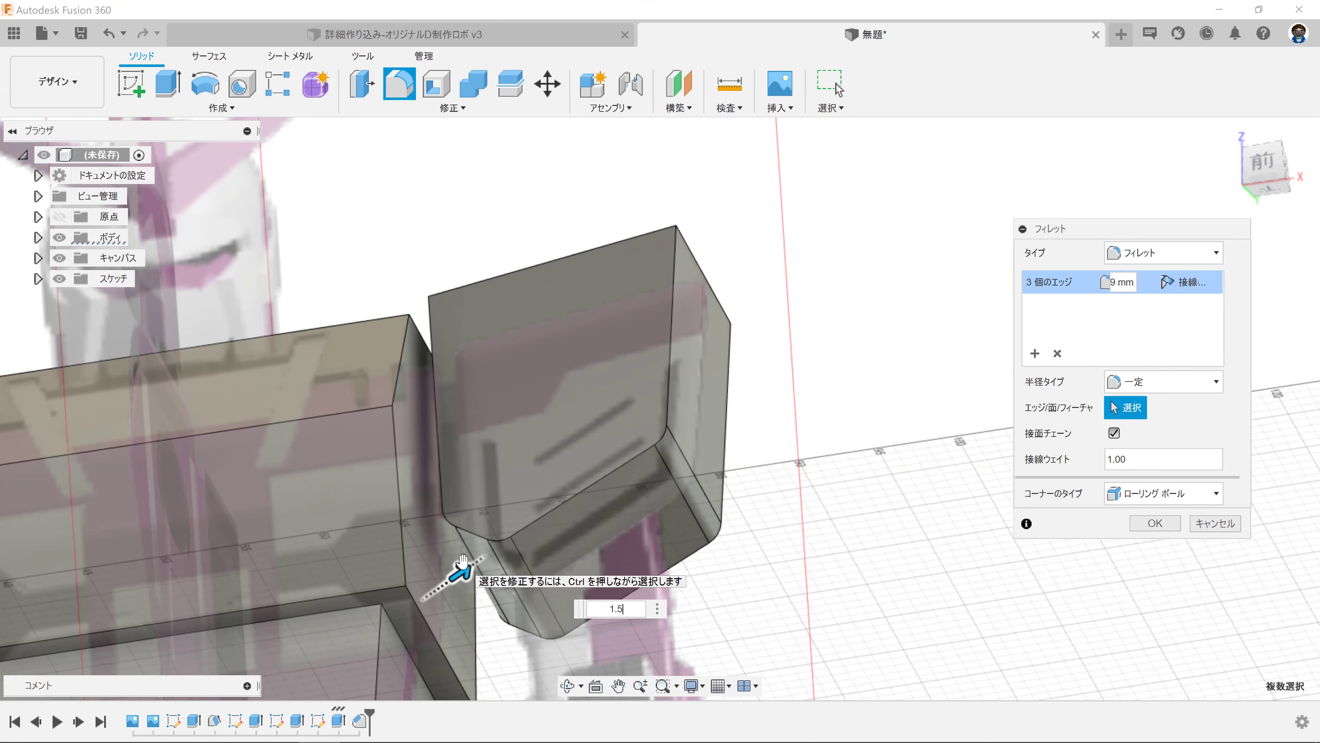
key("Return")
mouse_move(546, 523)
middle_mouse_down("shift")
mouse_move(732, 522)
mouse_move(701, 507)
mouse_move(695, 519)
middle_mouse_up("shift")
Step: Give the block's front and upper top edges a 2 mm fillet
key("f")
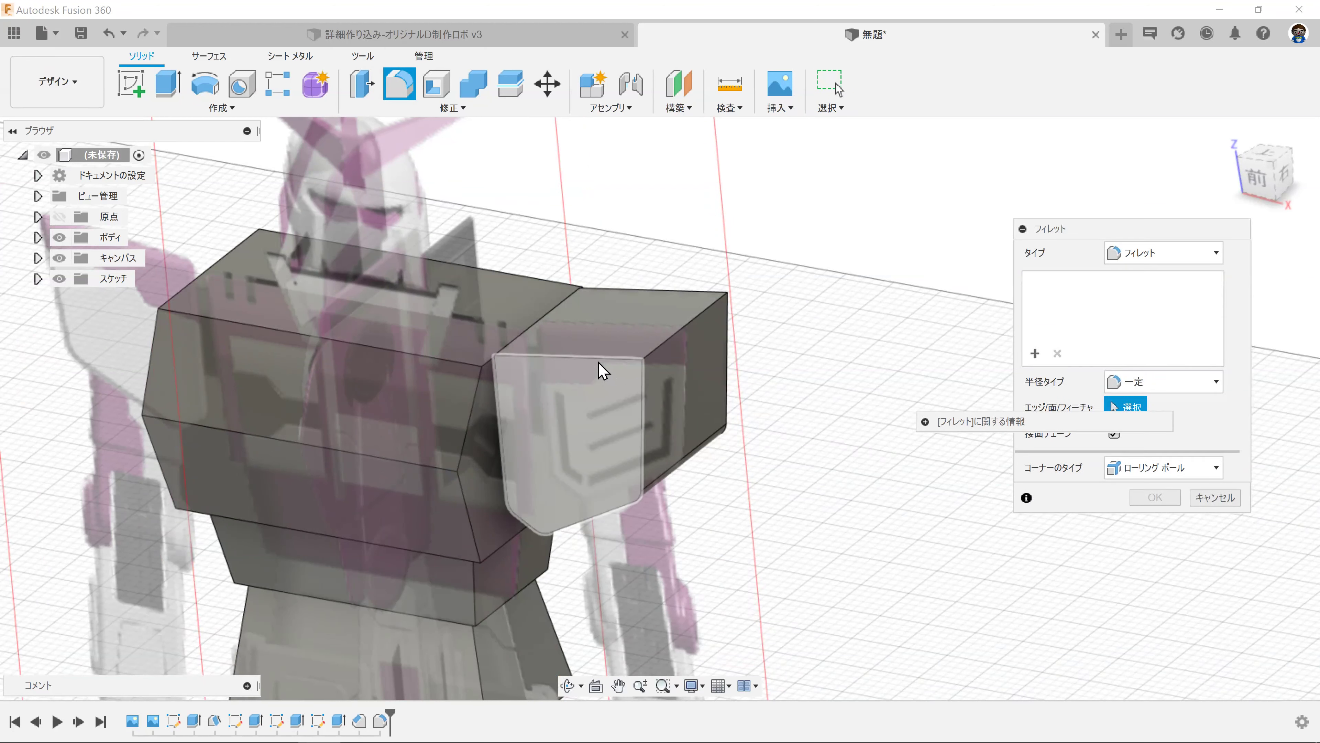
left_click(599, 359)
left_click(651, 290)
left_click_drag(653, 280, 668, 290)
type("2")
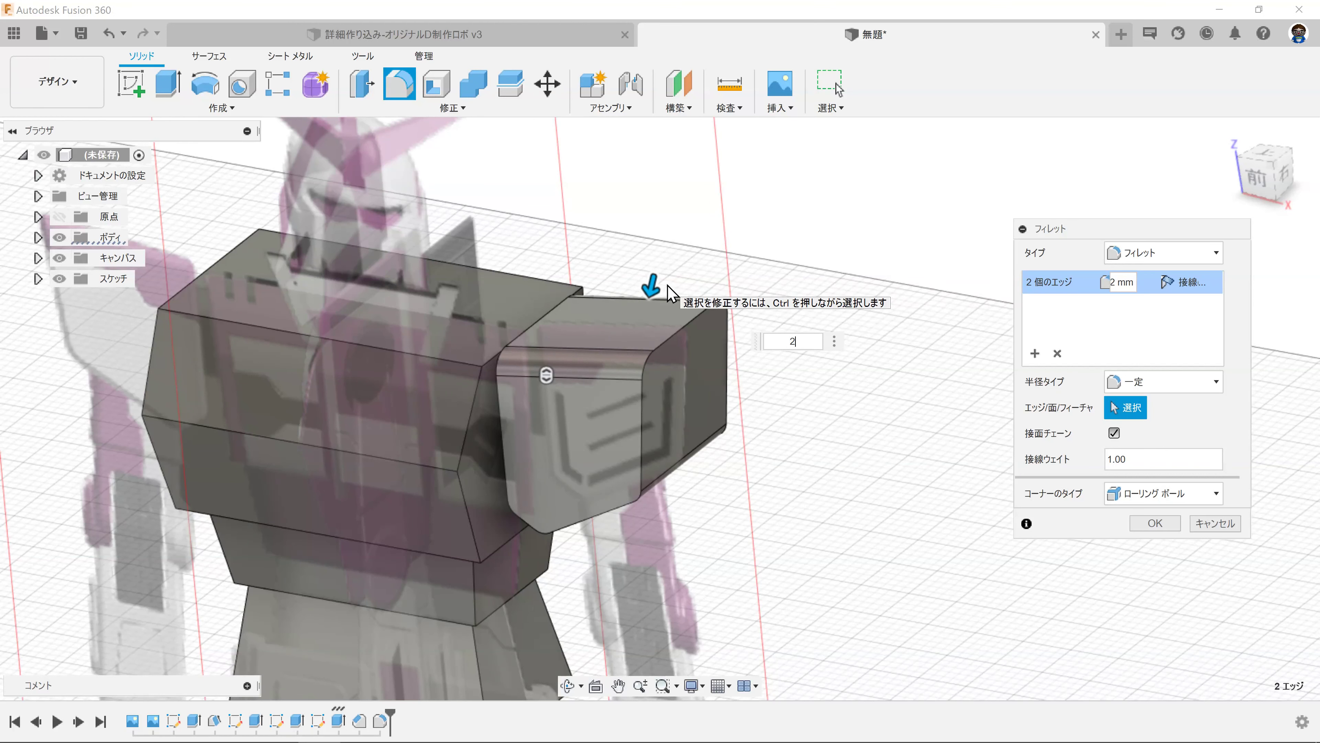
key("Return")
mouse_move(797, 446)
middle_mouse_down("shift")
mouse_move(819, 458)
mouse_move(846, 350)
mouse_move(815, 379)
mouse_move(523, 234)
middle_mouse_up("shift")
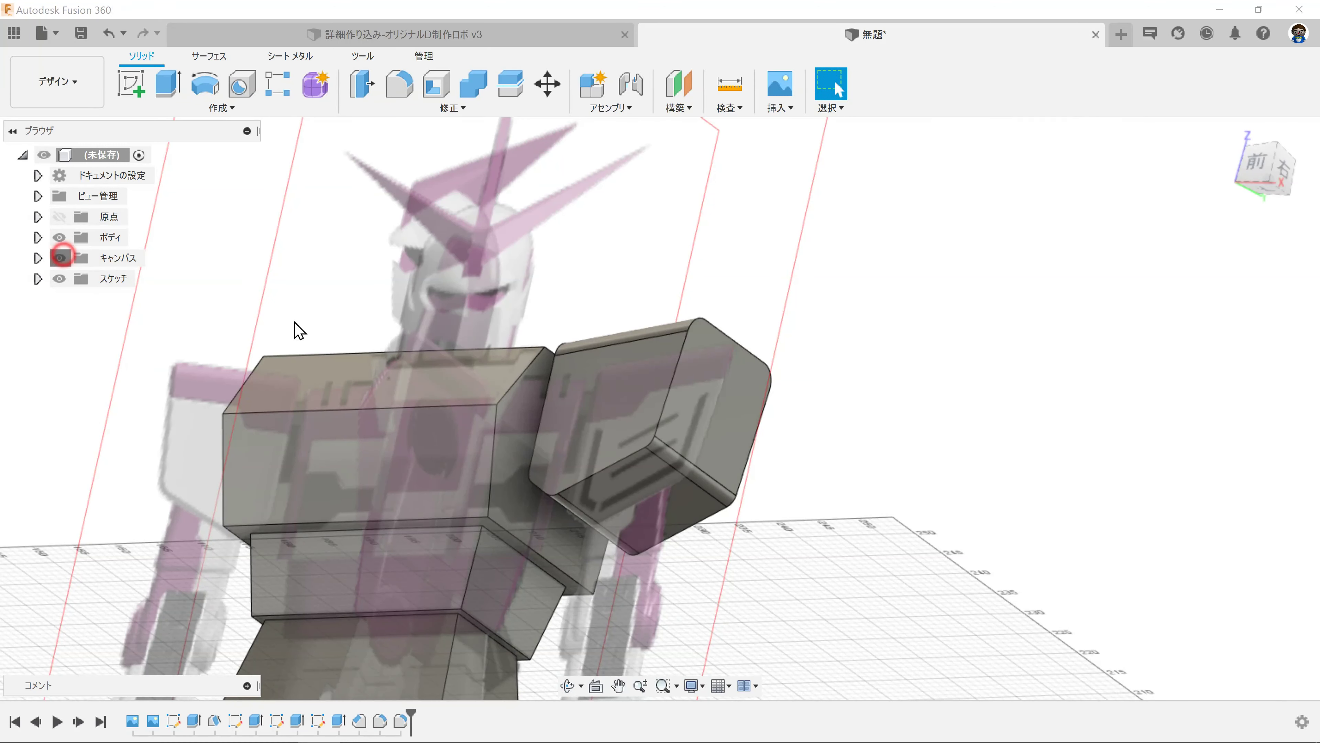
Step: With the reference image hidden, shell the shoulder block 1 mm inward, opening its end face
left_click(62, 257)
mouse_move(722, 316)
middle_mouse_down("shift")
mouse_move(775, 334)
mouse_move(744, 359)
middle_mouse_up("shift")
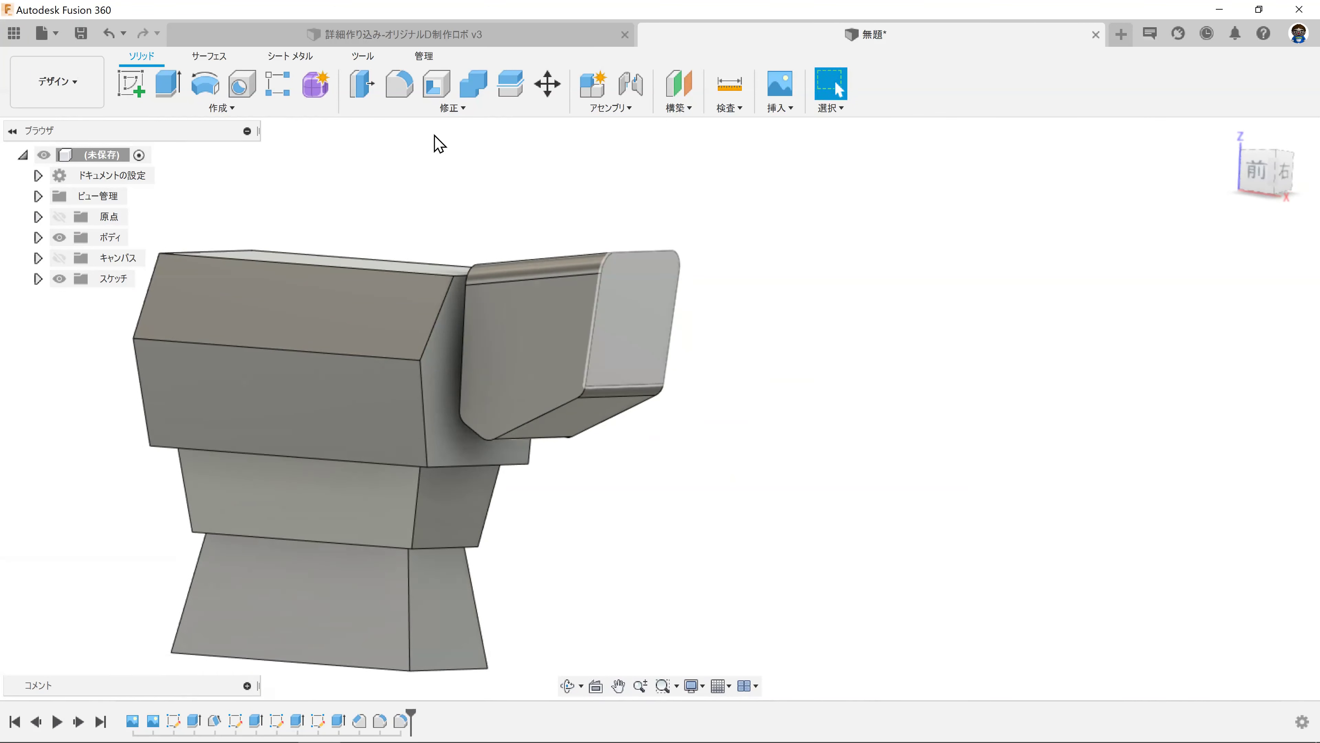
left_click(640, 374)
scroll(637, 387, "up", 2)
left_click_drag(512, 248, 513, 259)
type("1")
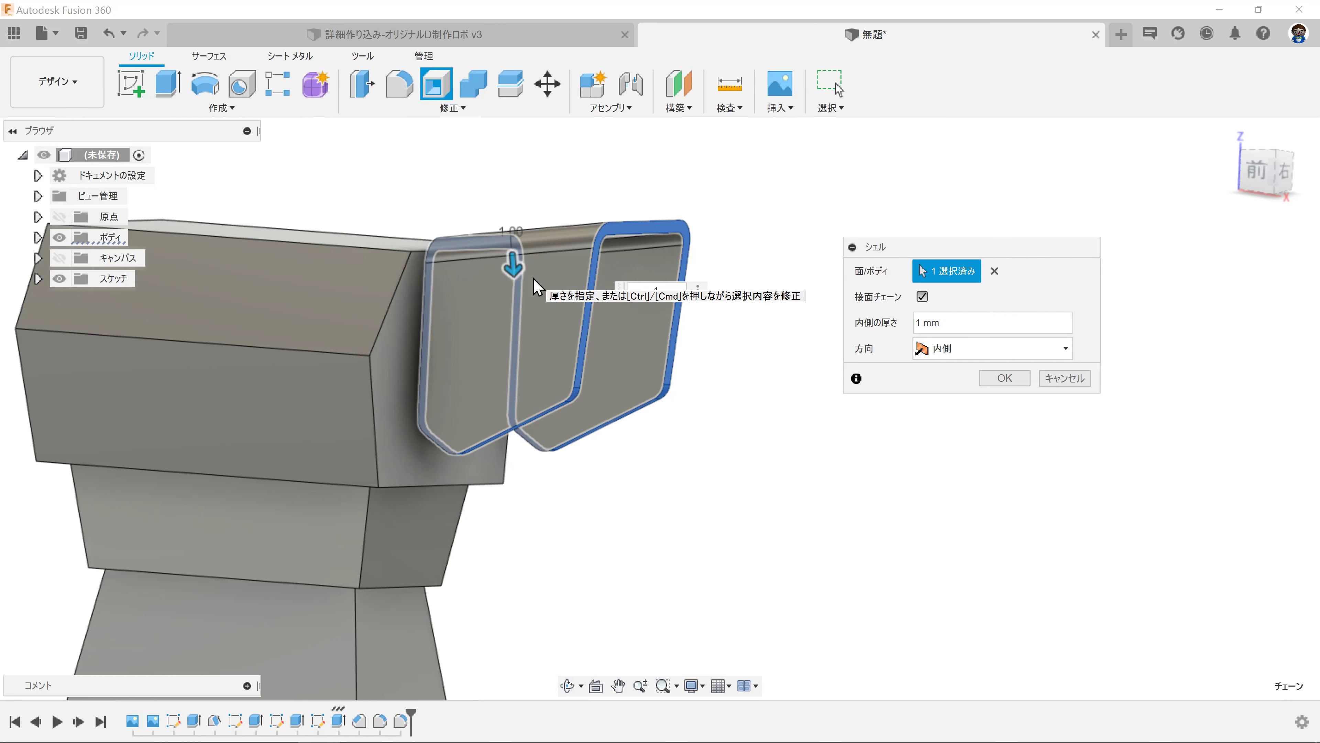
key("Return")
mouse_move(646, 422)
middle_mouse_down("shift")
mouse_move(580, 401)
mouse_move(758, 407)
mouse_move(739, 389)
mouse_move(708, 406)
mouse_move(711, 434)
middle_mouse_up("shift")
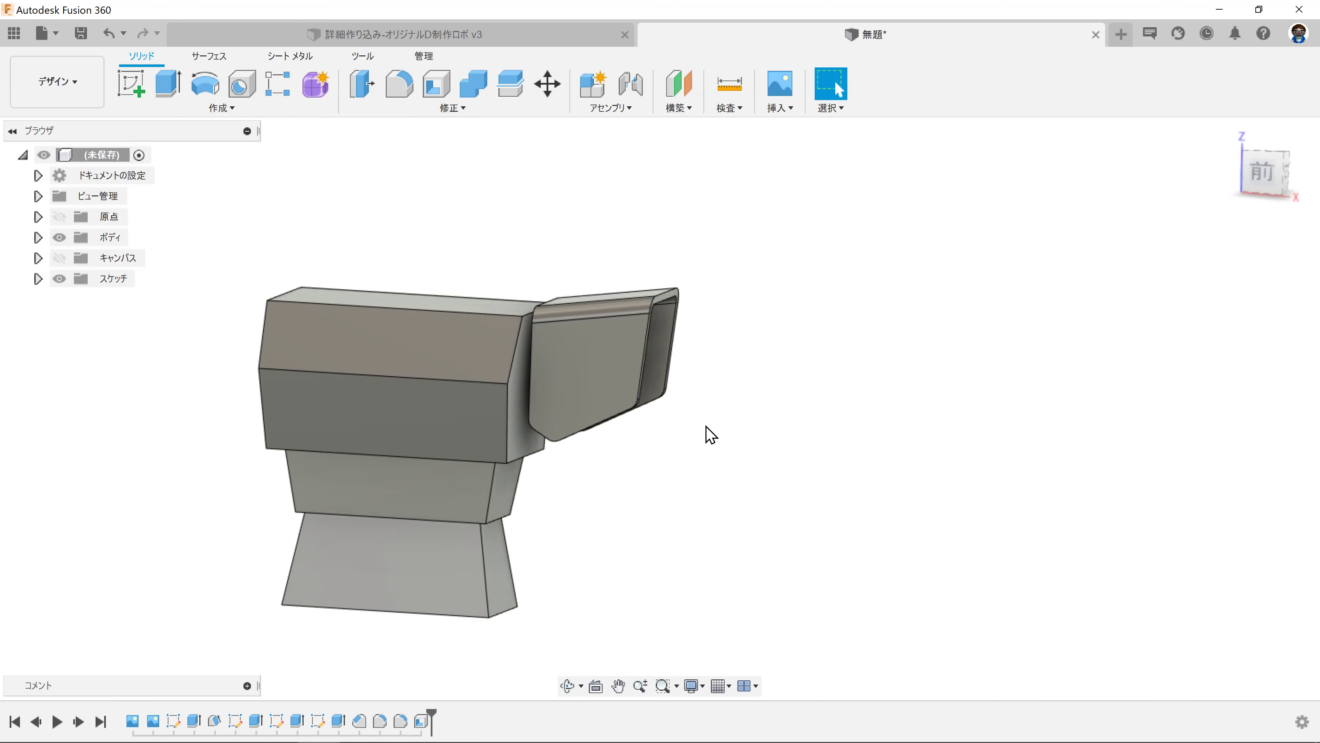
left_click(59, 258)
mouse_move(843, 379)
middle_mouse_down("shift")
mouse_move(775, 368)
mouse_move(728, 312)
middle_mouse_up("shift")
left_click(460, 34)
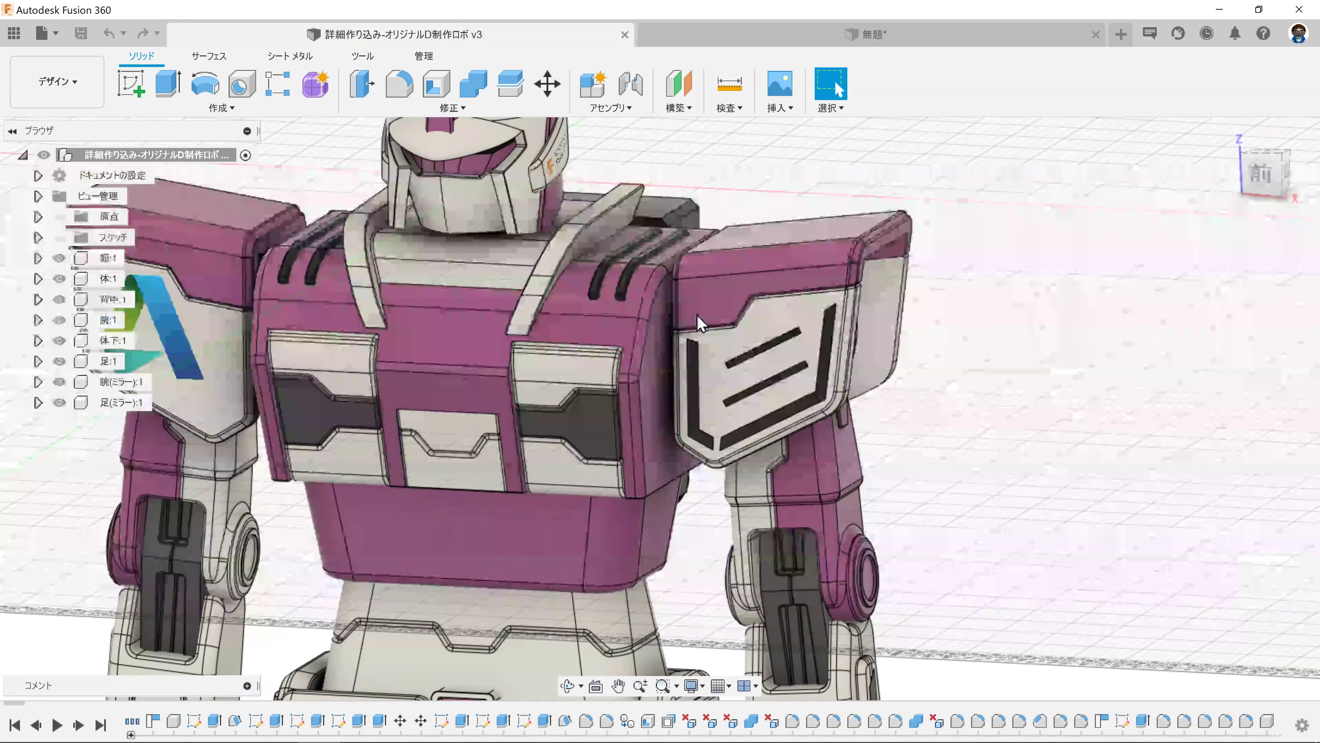
mouse_move(990, 377)
middle_mouse_down("shift")
mouse_move(884, 389)
mouse_move(926, 371)
mouse_move(908, 366)
middle_mouse_up("shift")
left_click(1237, 182)
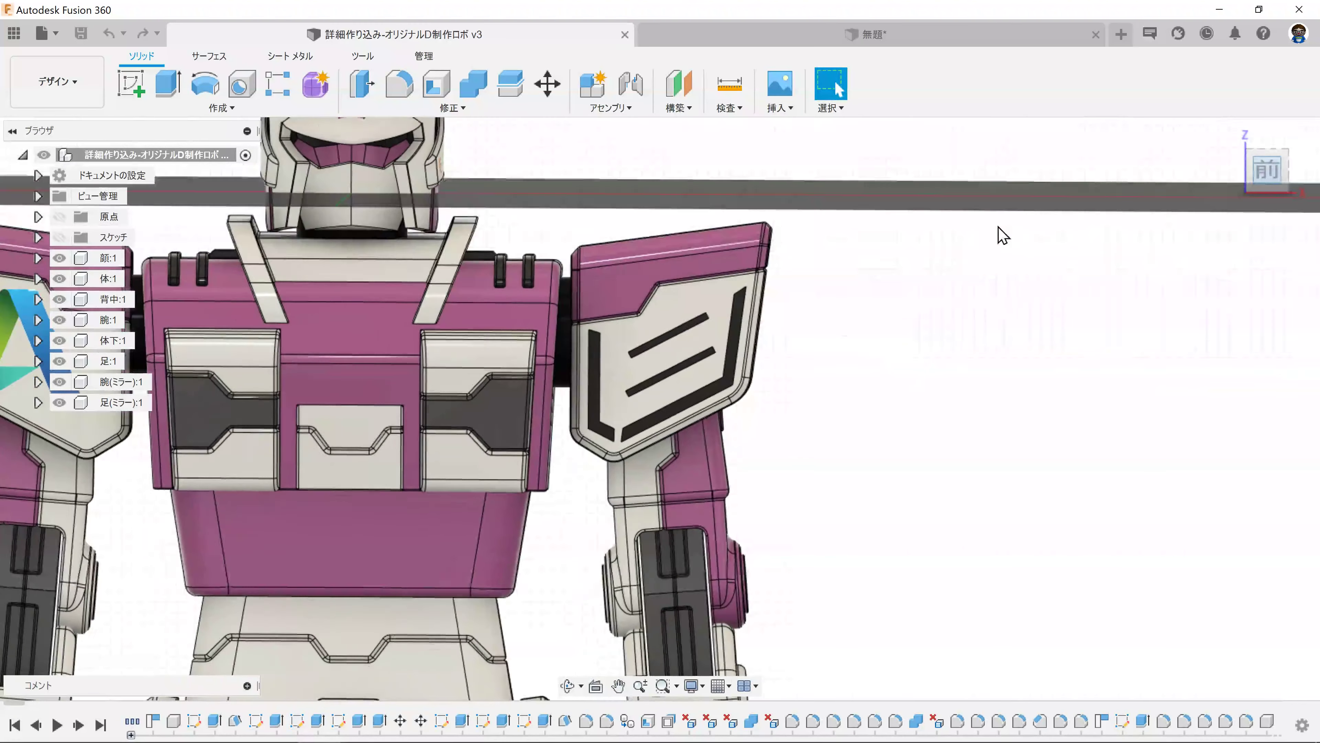
left_click(838, 30)
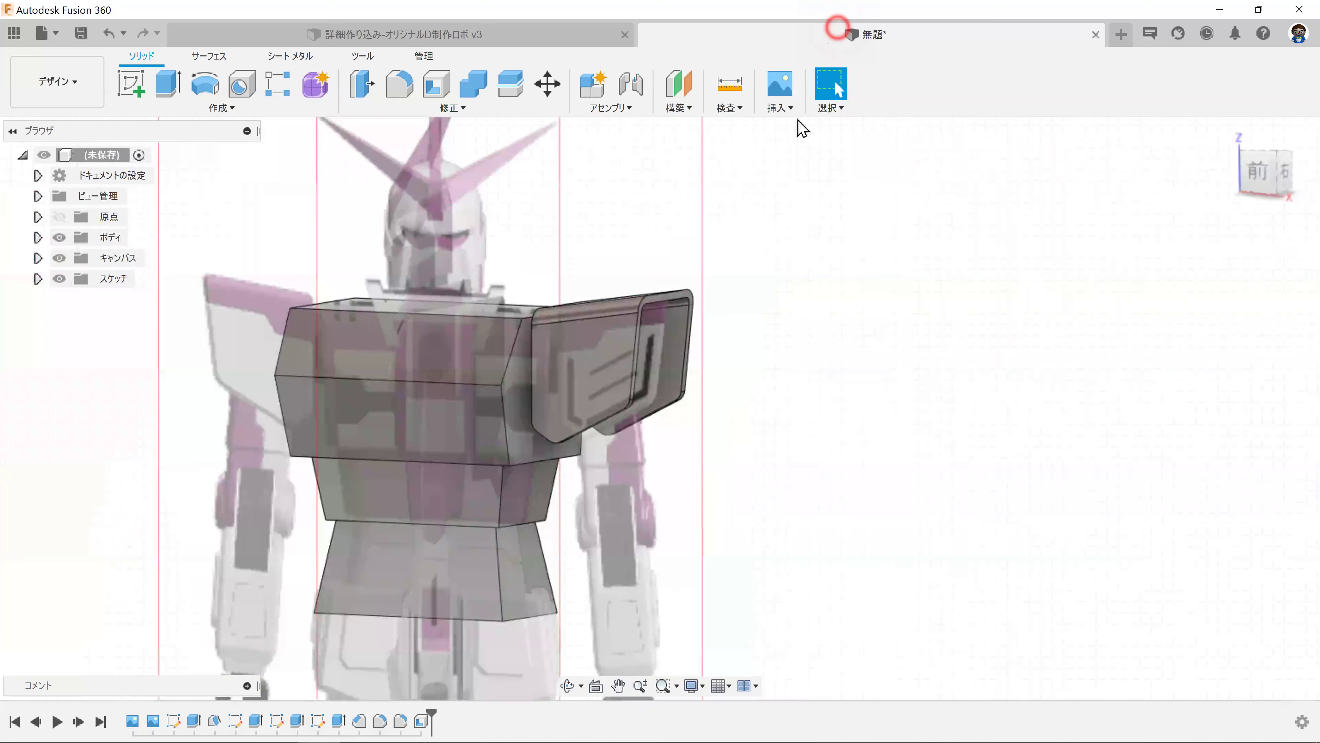
left_click(1260, 177)
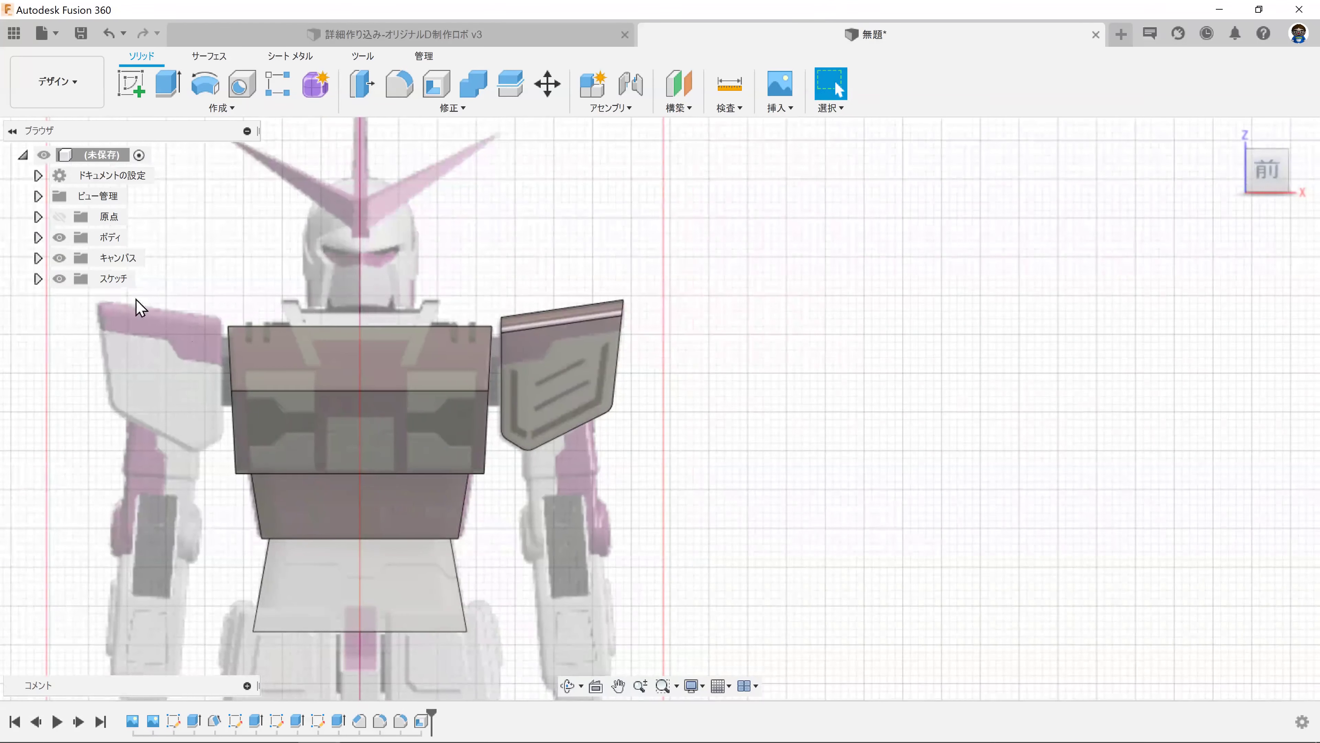
left_click(60, 258)
scroll(664, 324, "up", 3)
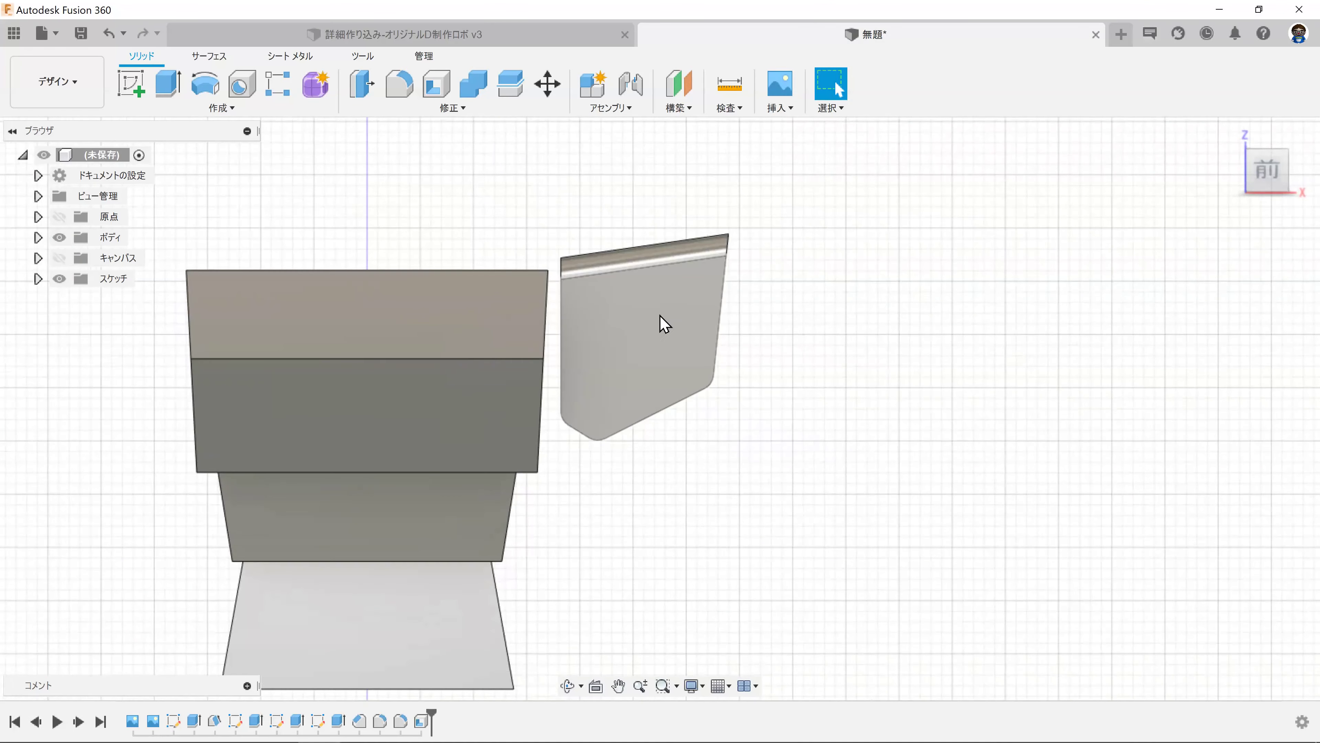
left_click(549, 33)
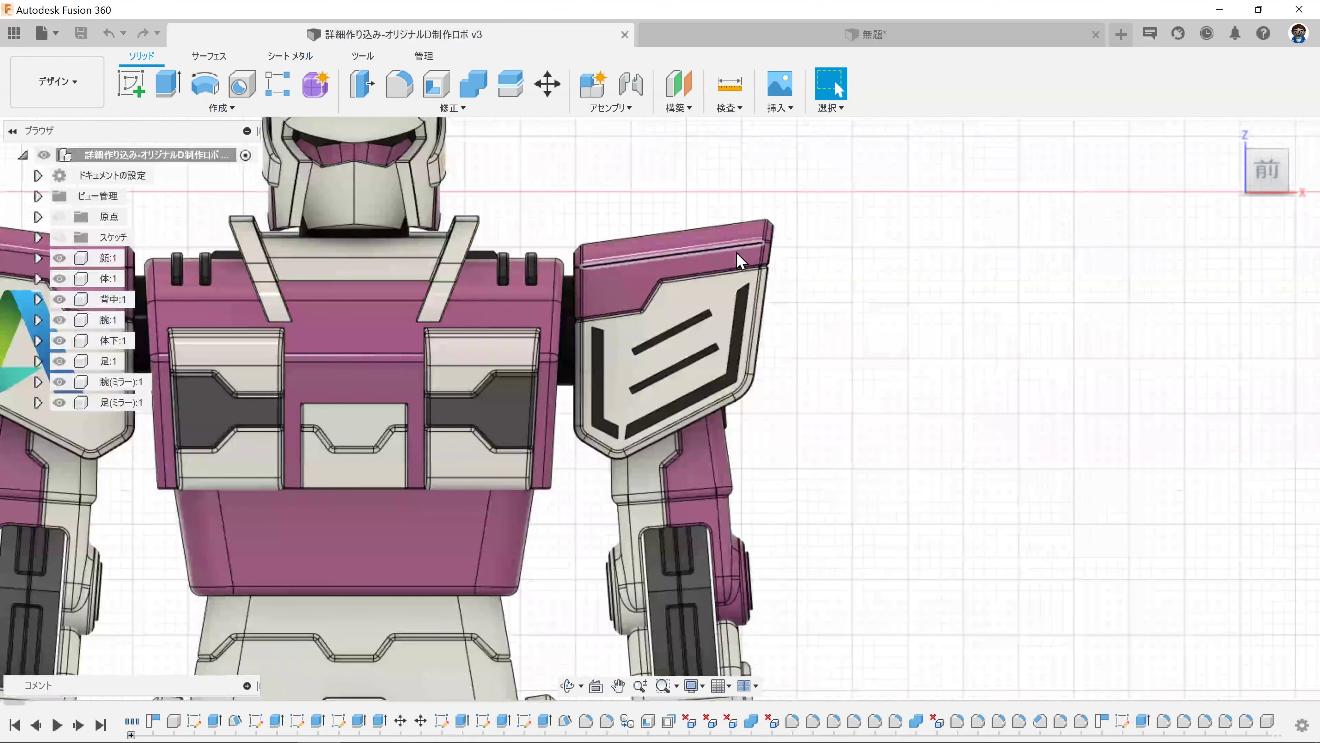
scroll(628, 330, "up", 3)
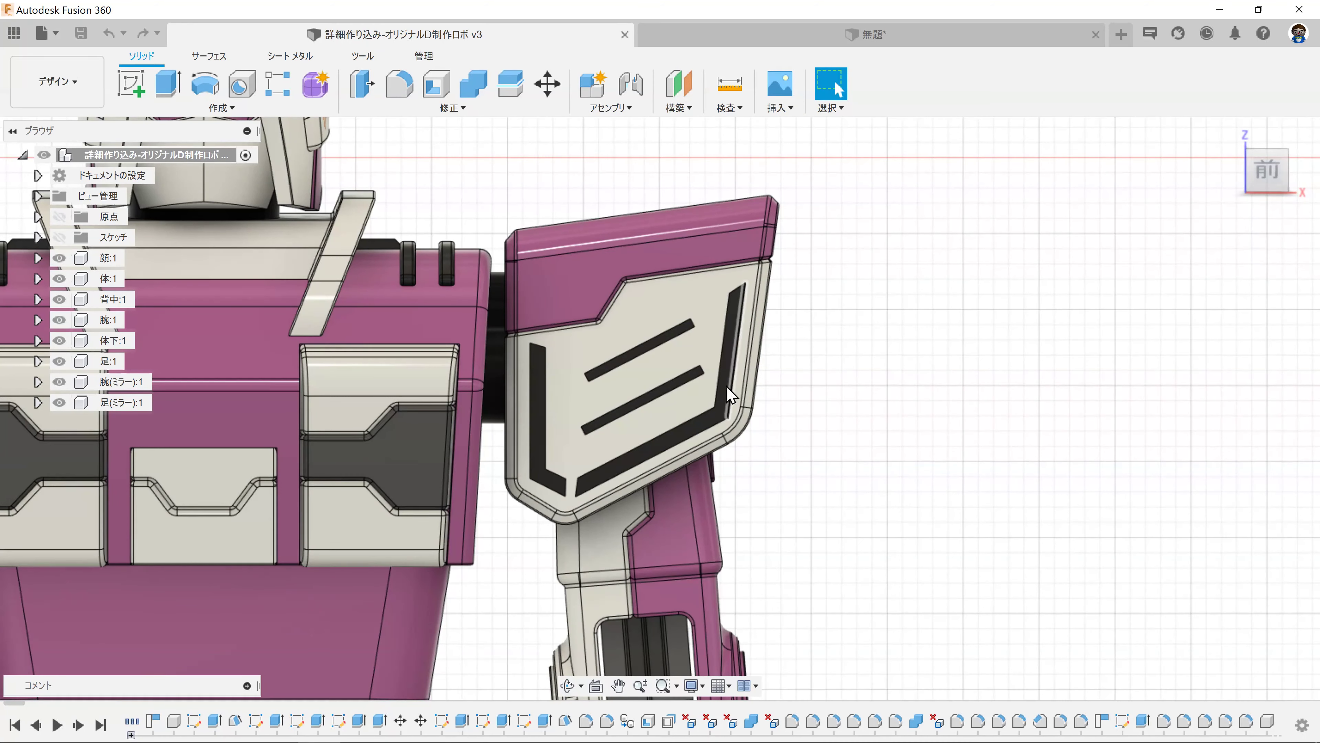
mouse_move(807, 399)
middle_mouse_down("shift")
mouse_move(762, 281)
mouse_move(782, 158)
middle_mouse_up("shift")
mouse_move(775, 168)
left_mouse_down()
mouse_move(766, 304)
mouse_move(761, 168)
left_mouse_up()
key("Escape")
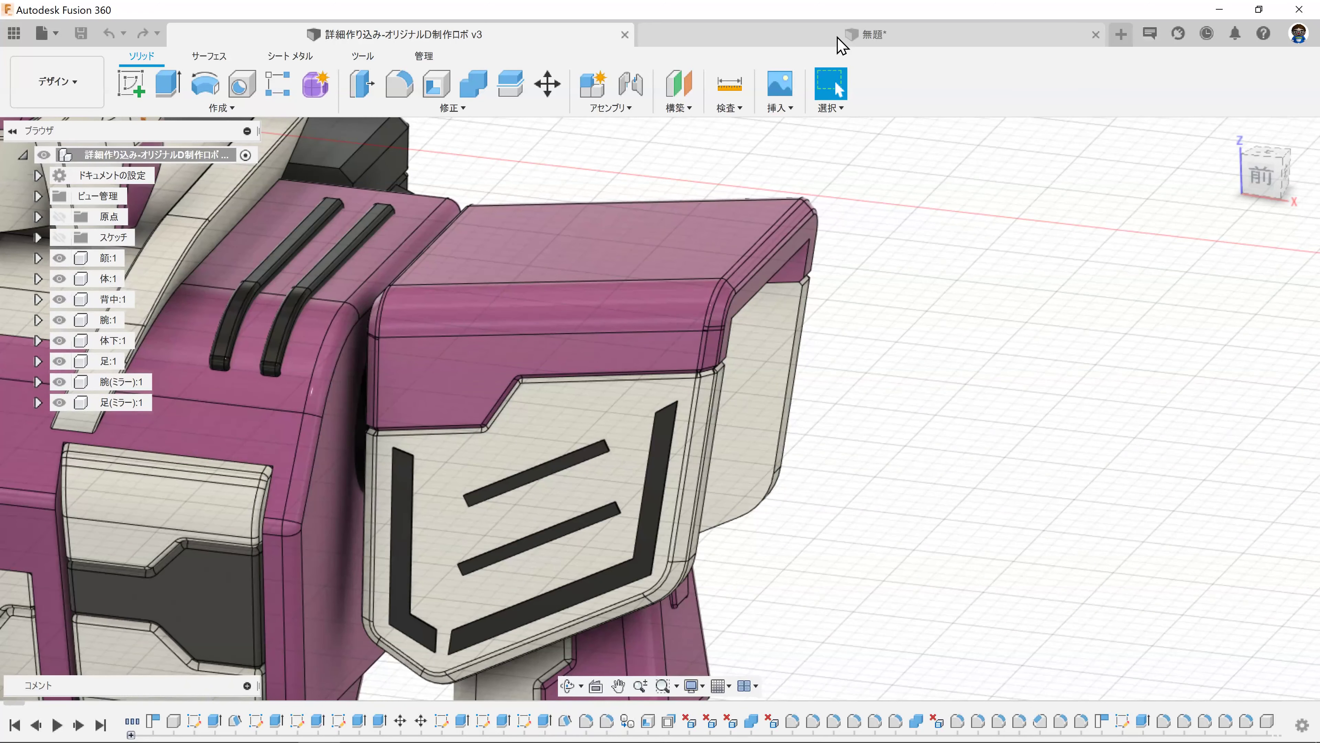
left_click(838, 37)
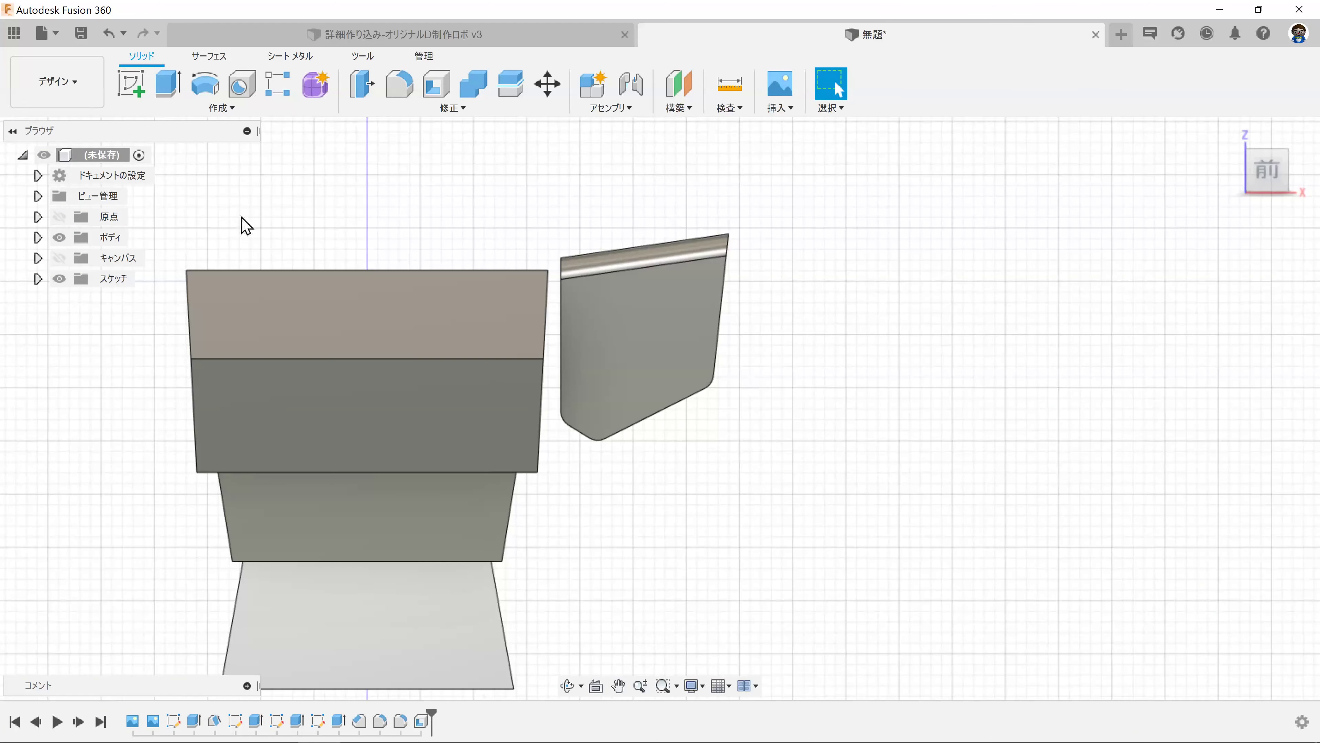
scroll(623, 546, "down", 5)
middle_click_drag(625, 548, 544, 482)
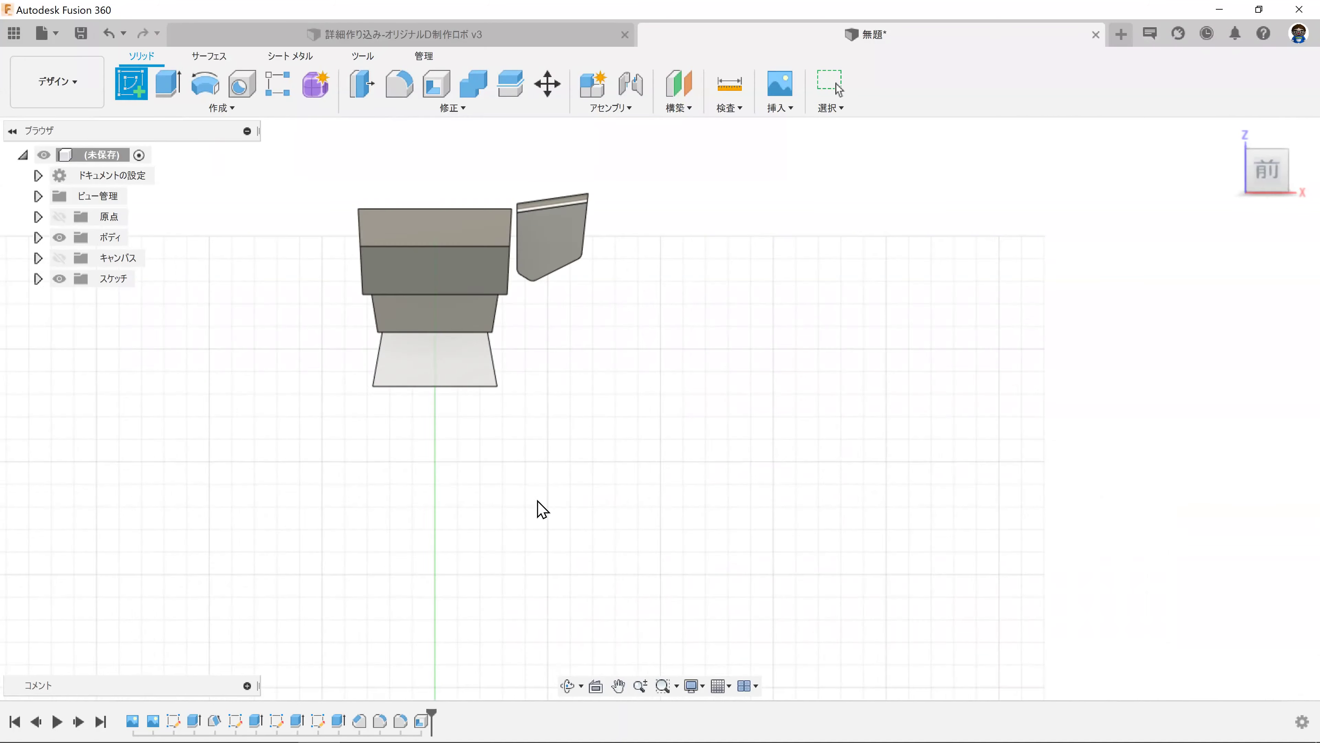
Step: On the front plane, draw a stepped line crossing the shoulder plate from left to right
left_click(603, 507)
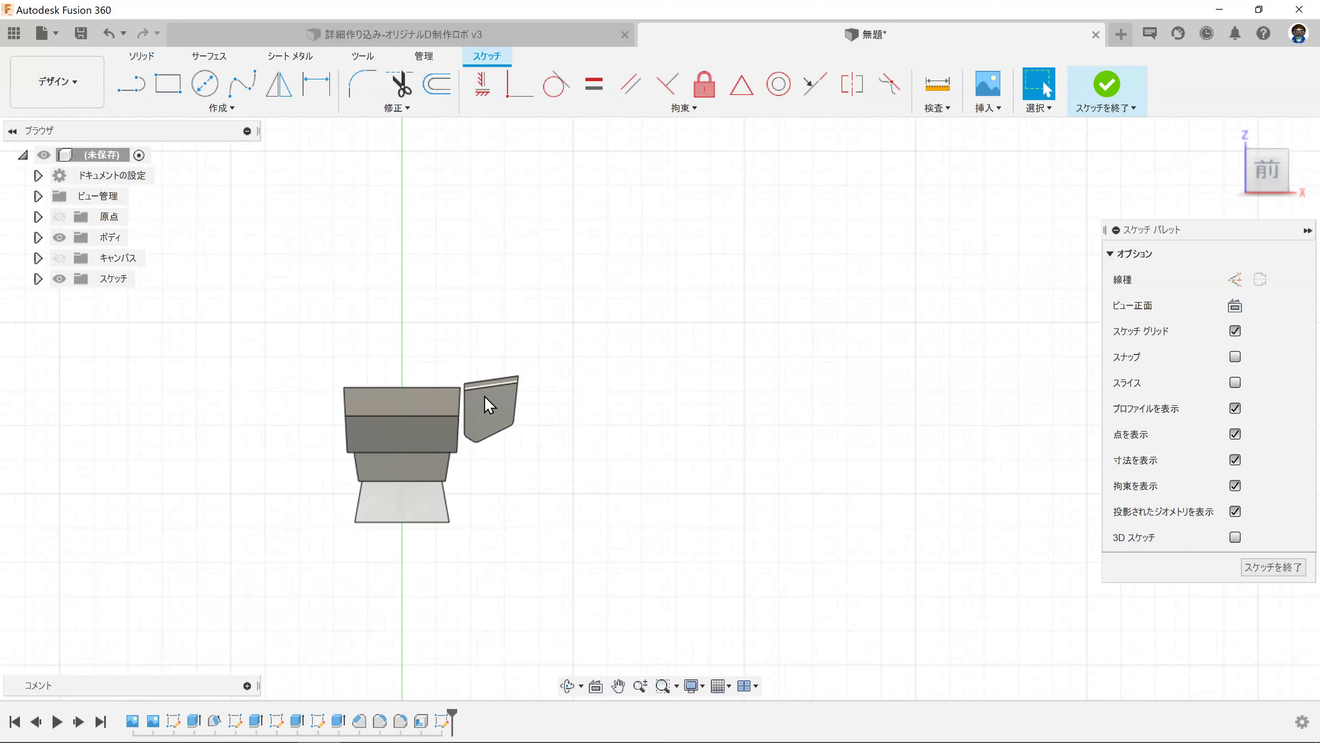
scroll(458, 423, "up", 3)
scroll(456, 426, "up", 3)
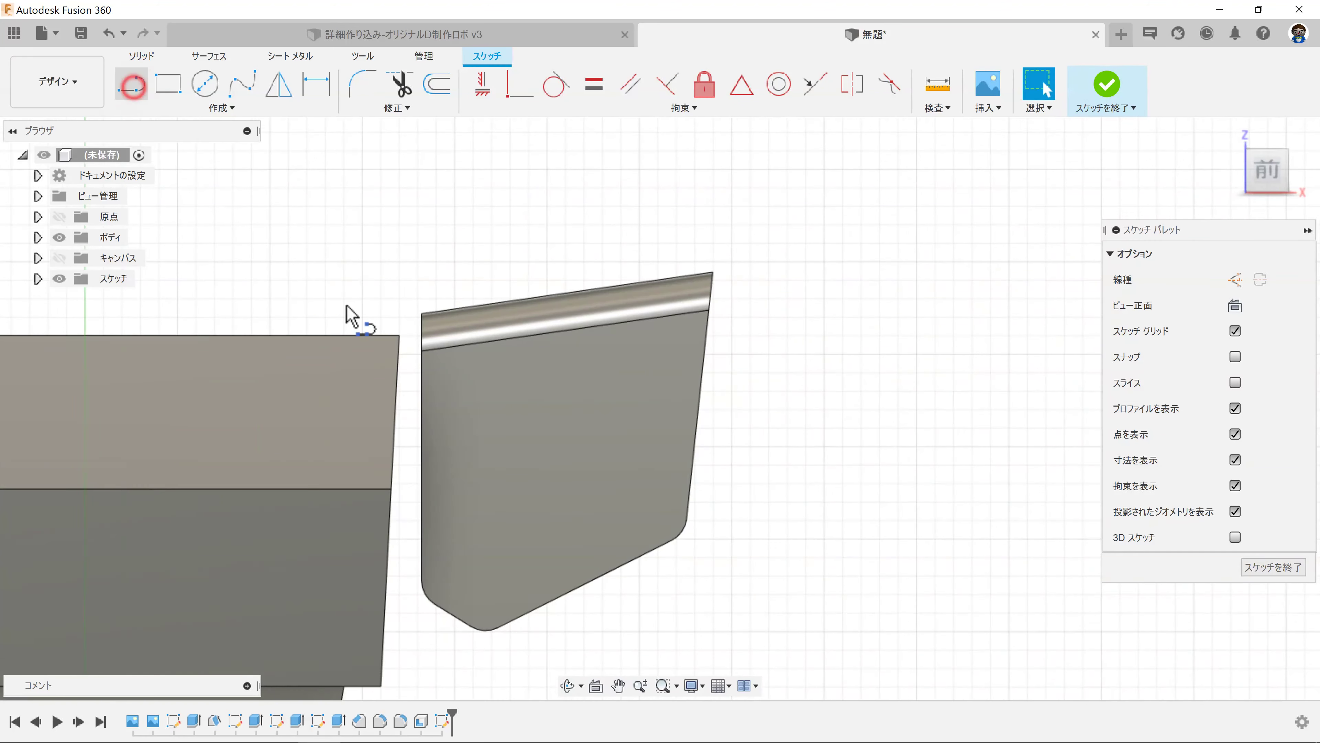
left_click(135, 92)
left_click(373, 425)
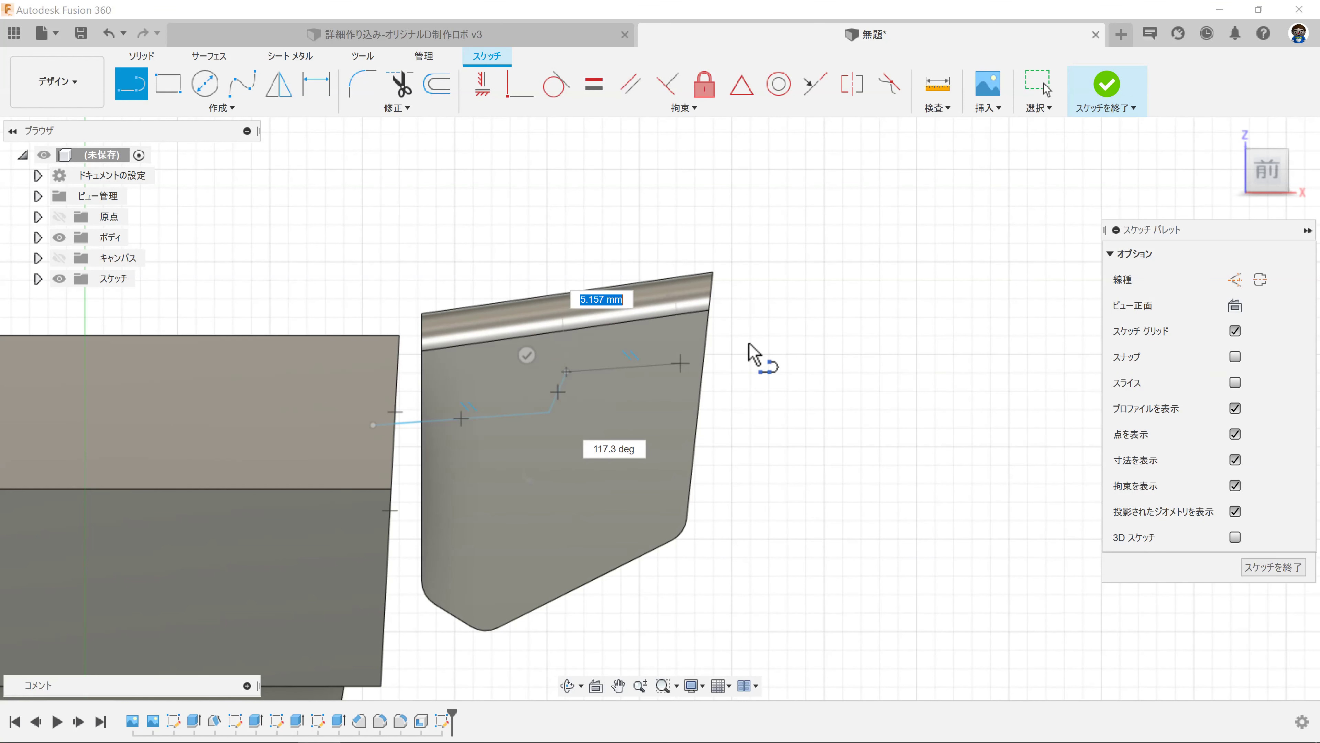
left_click(762, 338)
key("Escape")
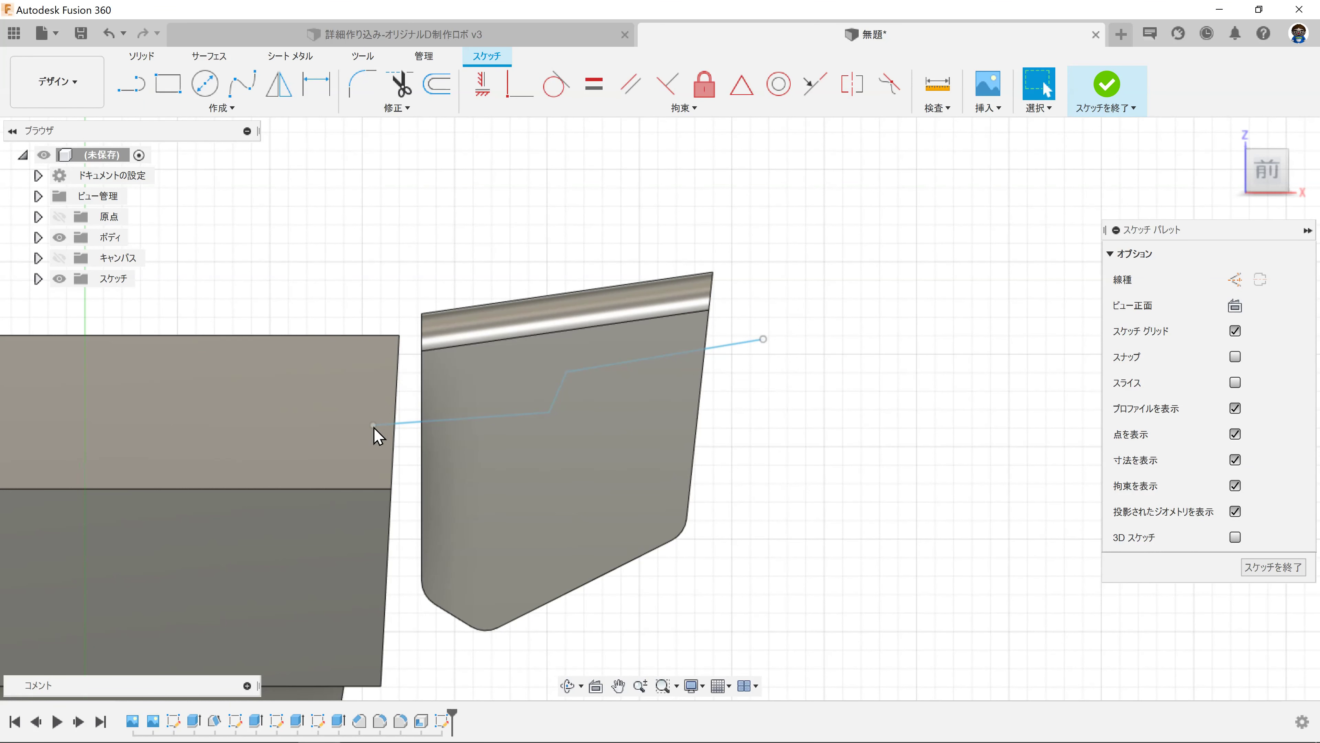
left_click_drag(372, 440, 372, 439)
Step: Compare with the finished robot design, show the reference image, and finish the sketch
left_click(383, 37)
left_click(761, 37)
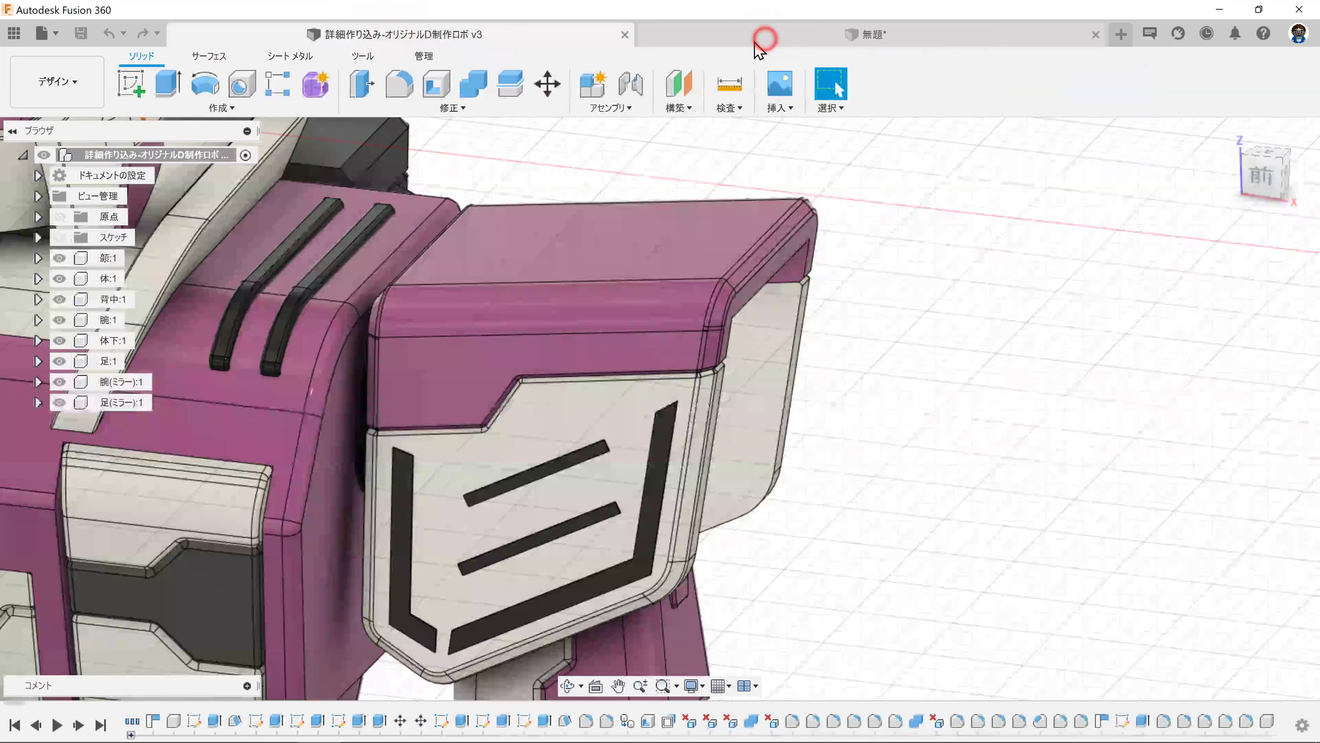
left_click(60, 256)
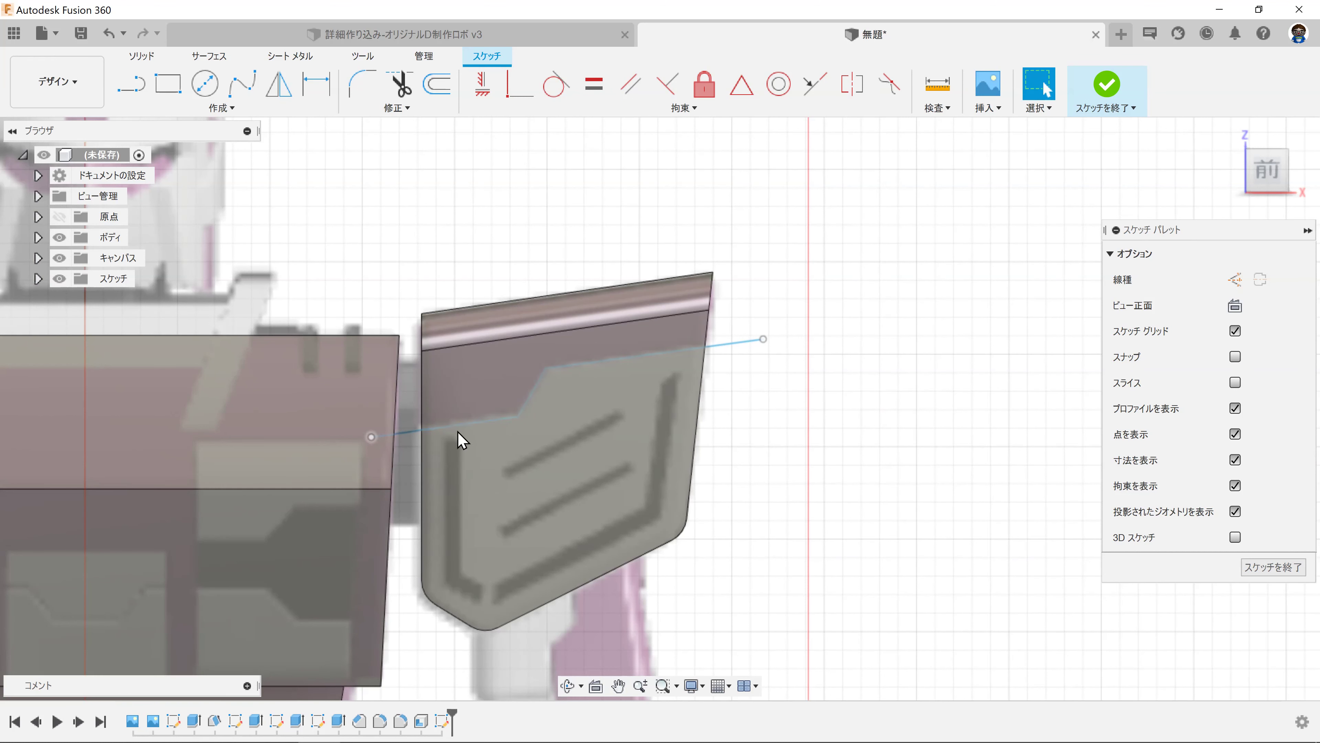
left_click(1108, 88)
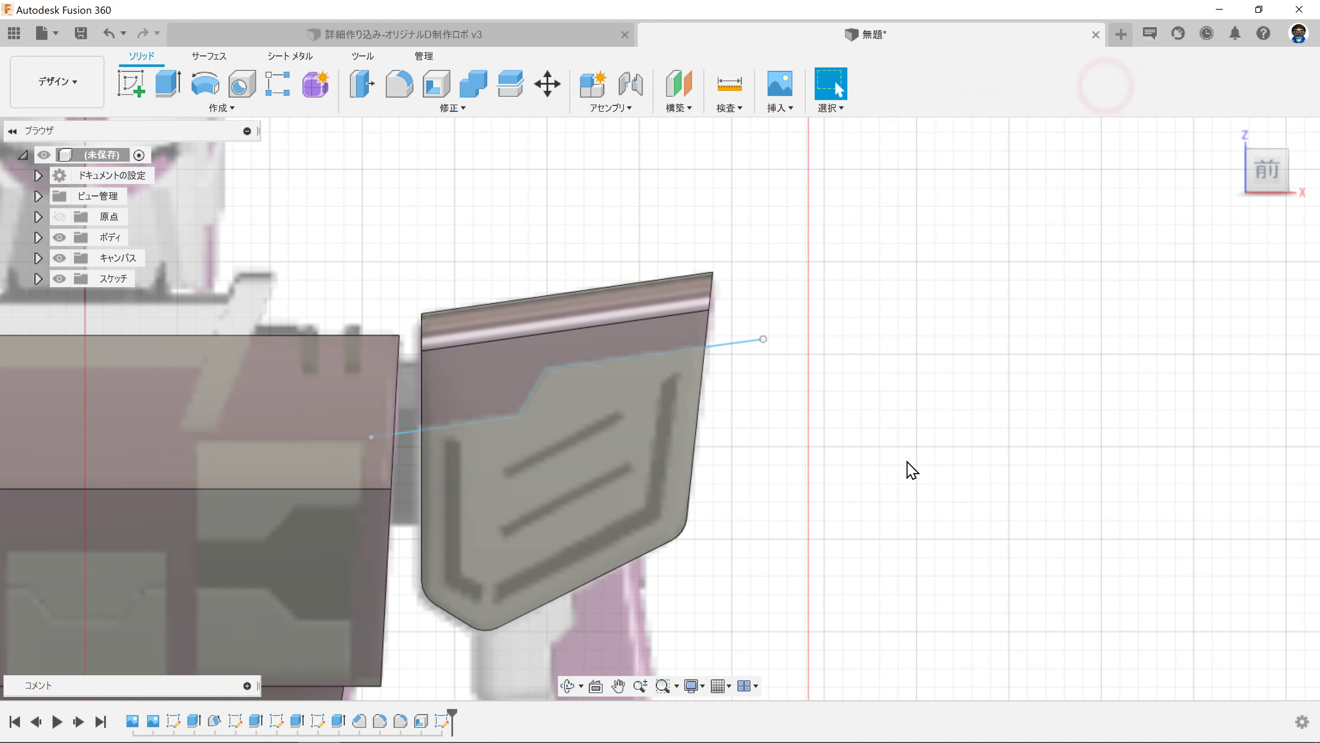
Step: Split the shoulder plate body using the stepped sketch line as the splitting tool
left_click(452, 109)
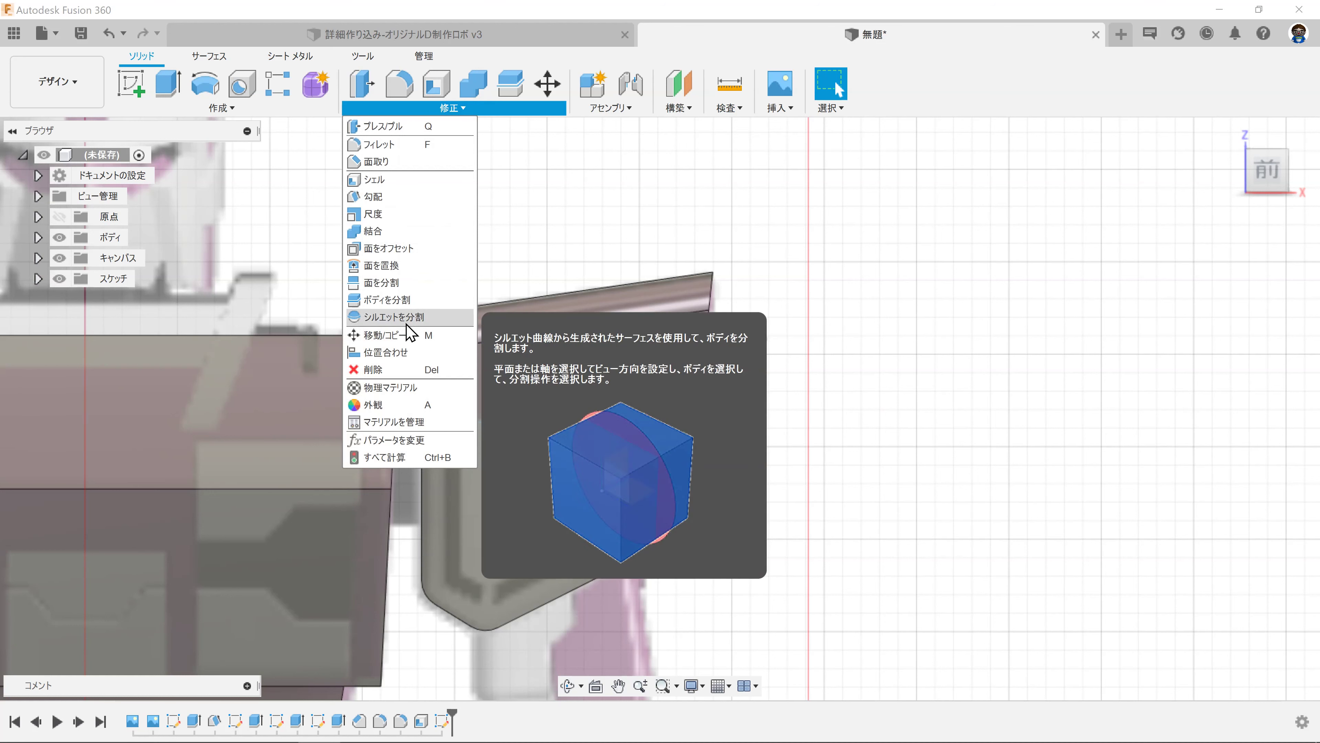
left_click(411, 297)
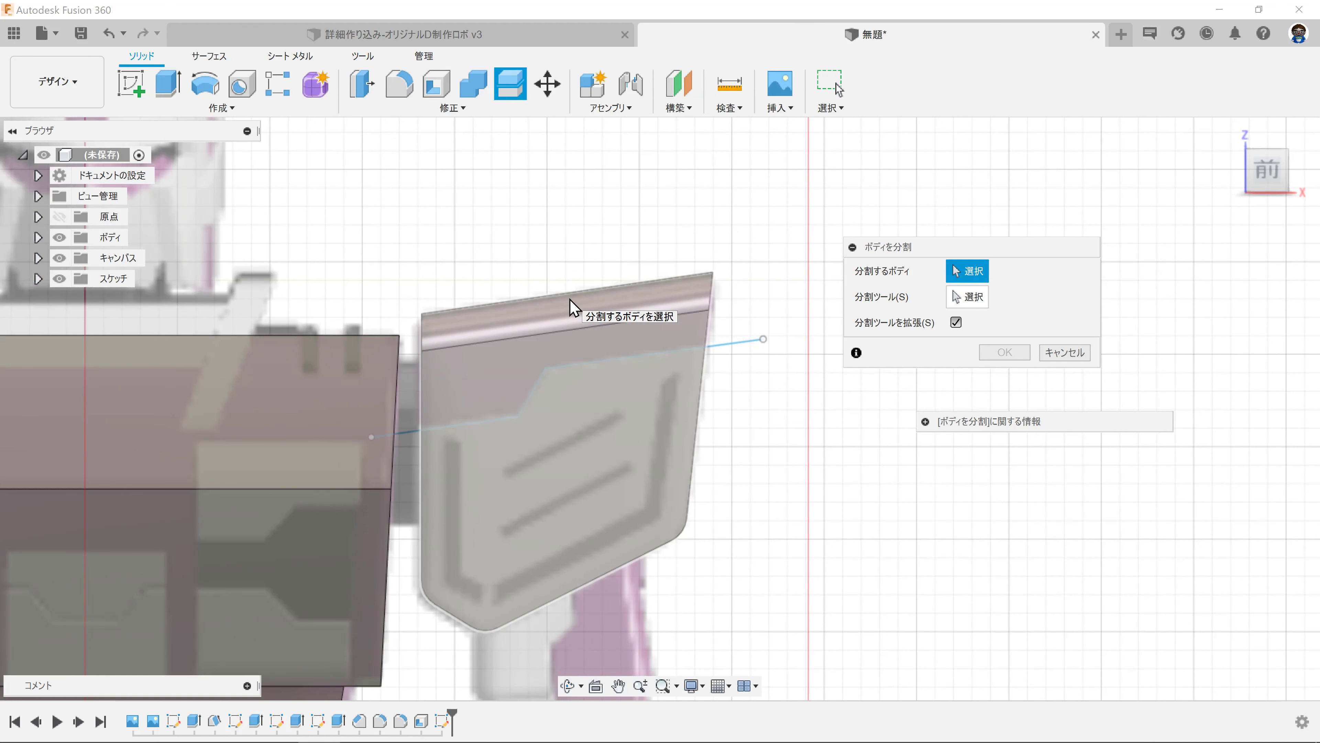
left_click(572, 307)
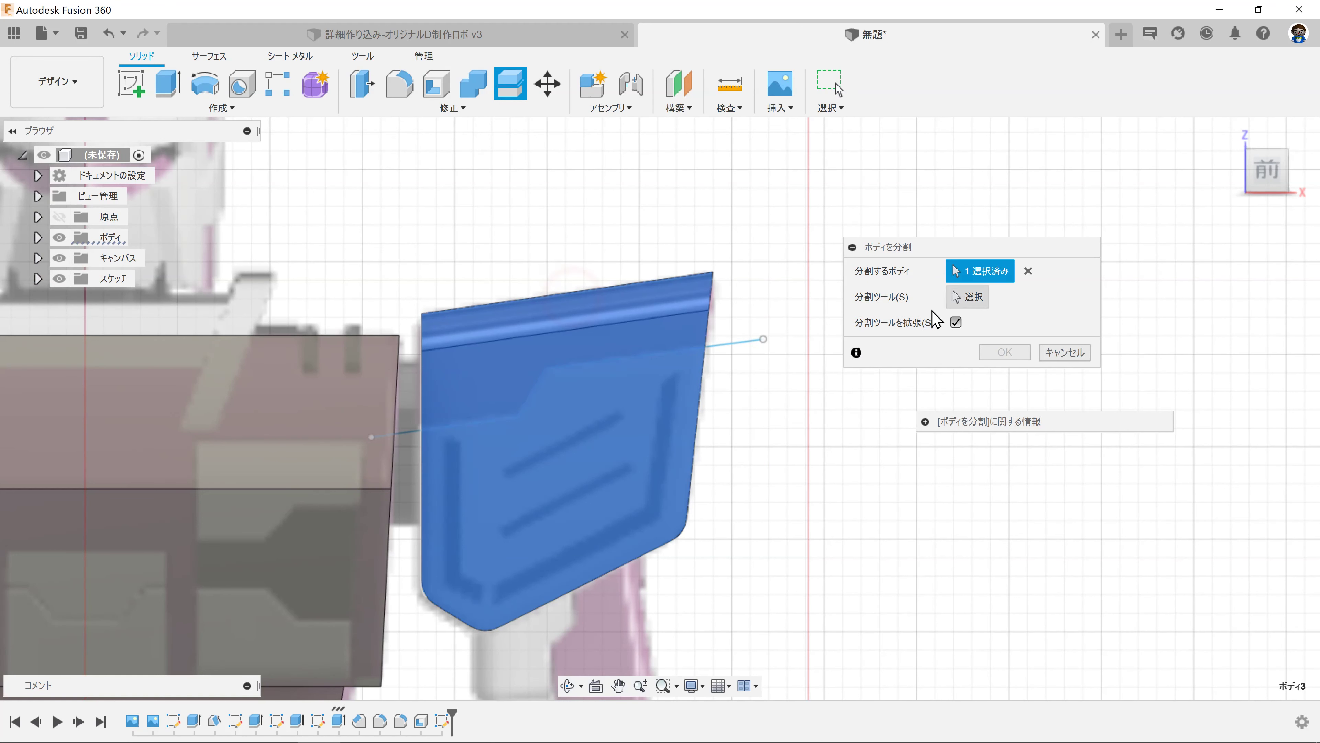
left_click(732, 344)
middle_click_drag(728, 364, 738, 395, "shift")
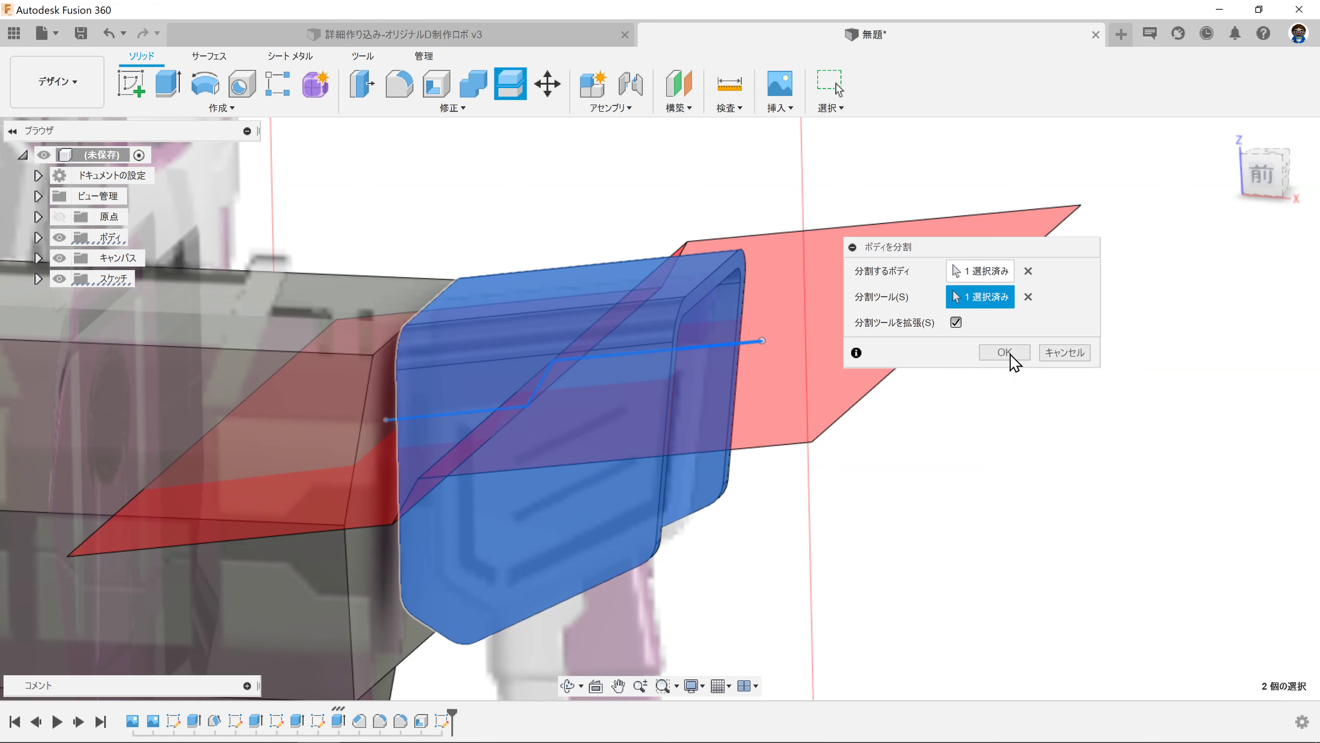
left_click(1004, 352)
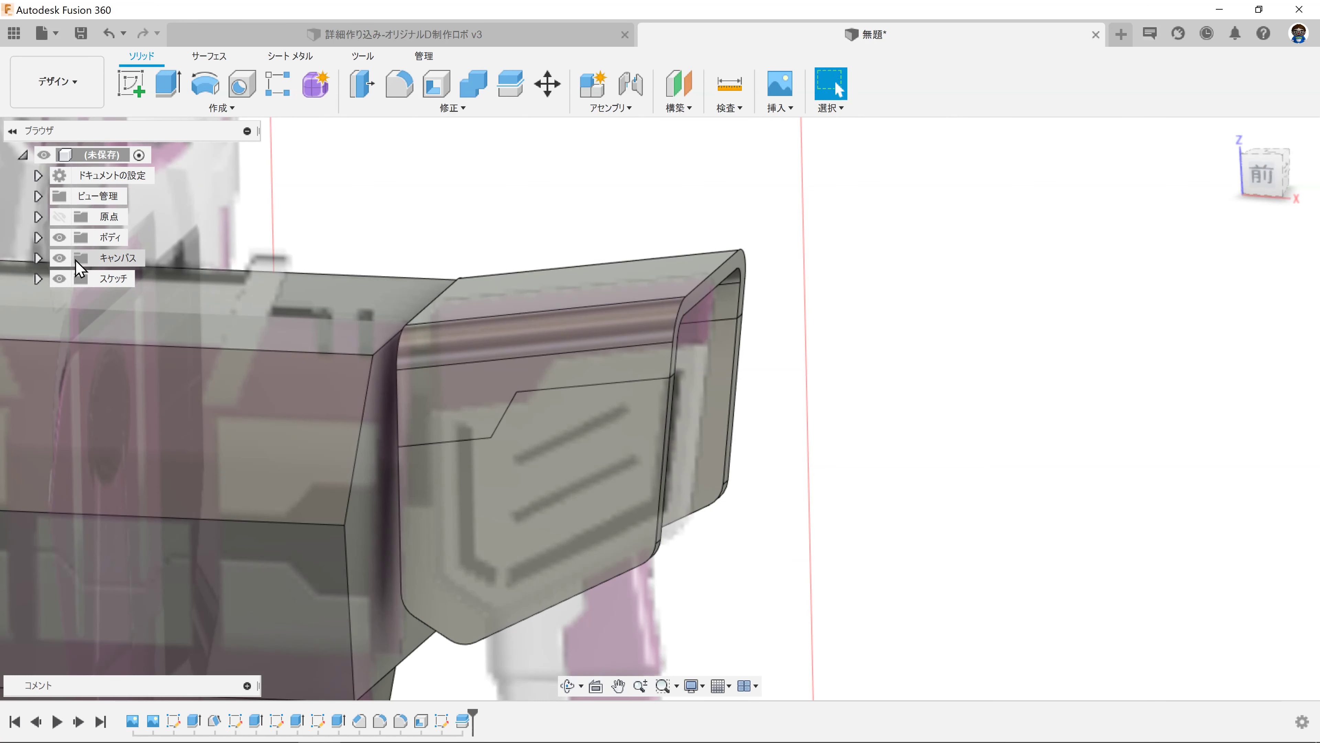
Step: Hide the reference image, preview the model in the Render workspace, then return to Design
left_click(60, 258)
scroll(648, 381, "up", 2)
scroll(589, 359, "up", 2)
scroll(570, 333, "up", 2)
left_click(69, 94)
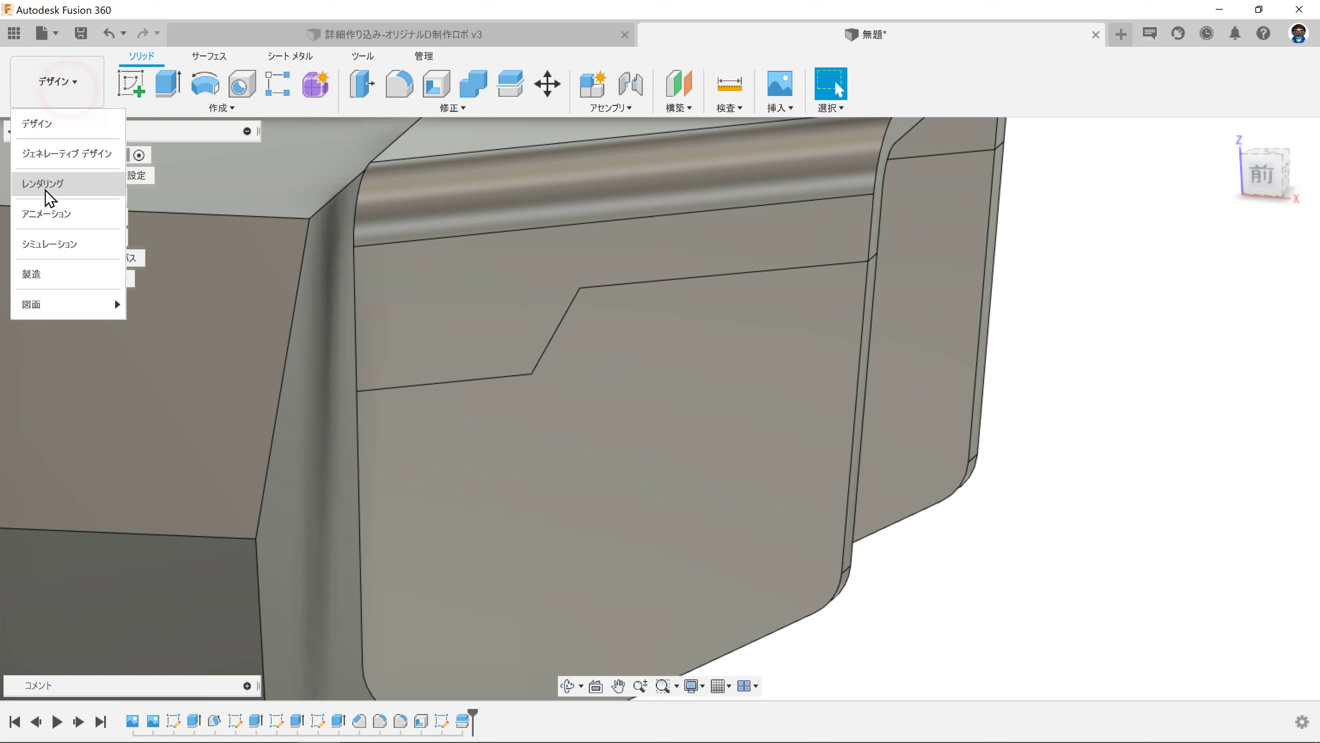
left_click(45, 186)
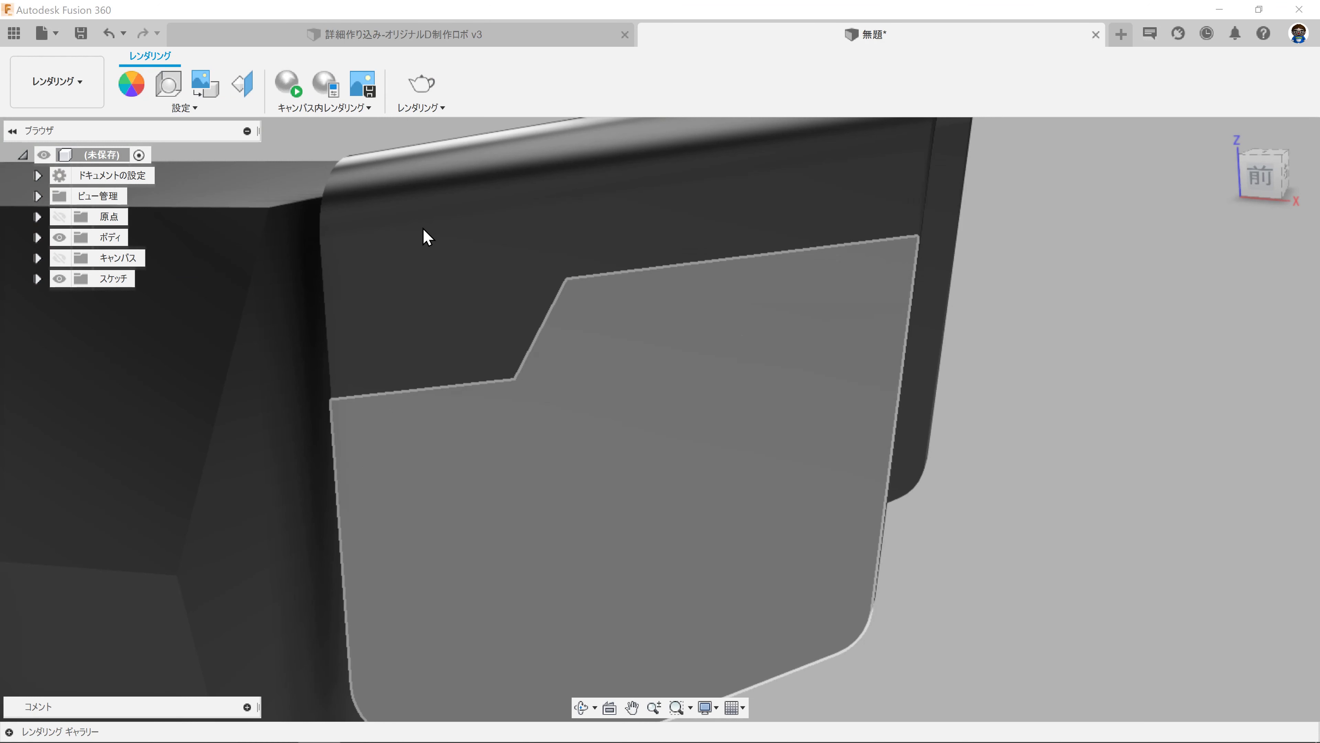
left_click(80, 95)
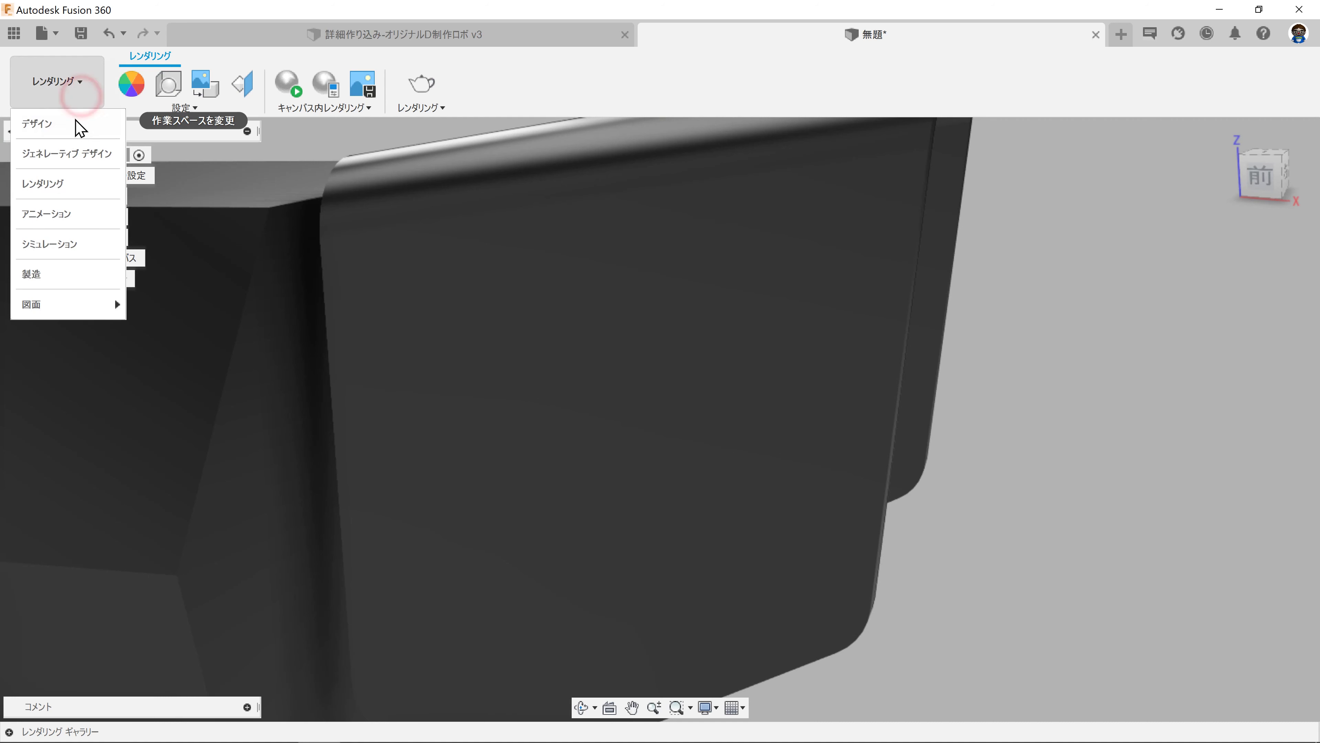
left_click(53, 128)
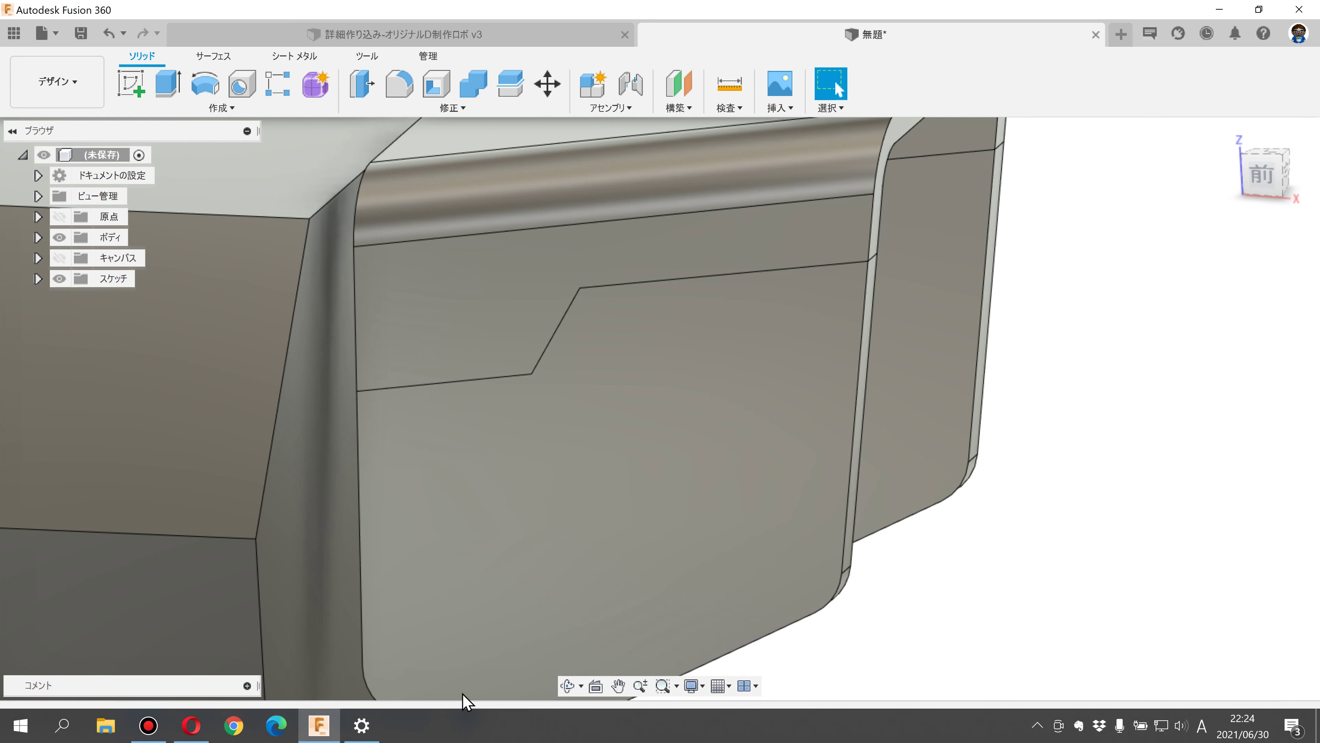
left_click(1106, 563)
Step: Delete the Split Body feature and reopen the stepped-line sketch (Sketch6) for editing
left_click(461, 722)
key("Delete")
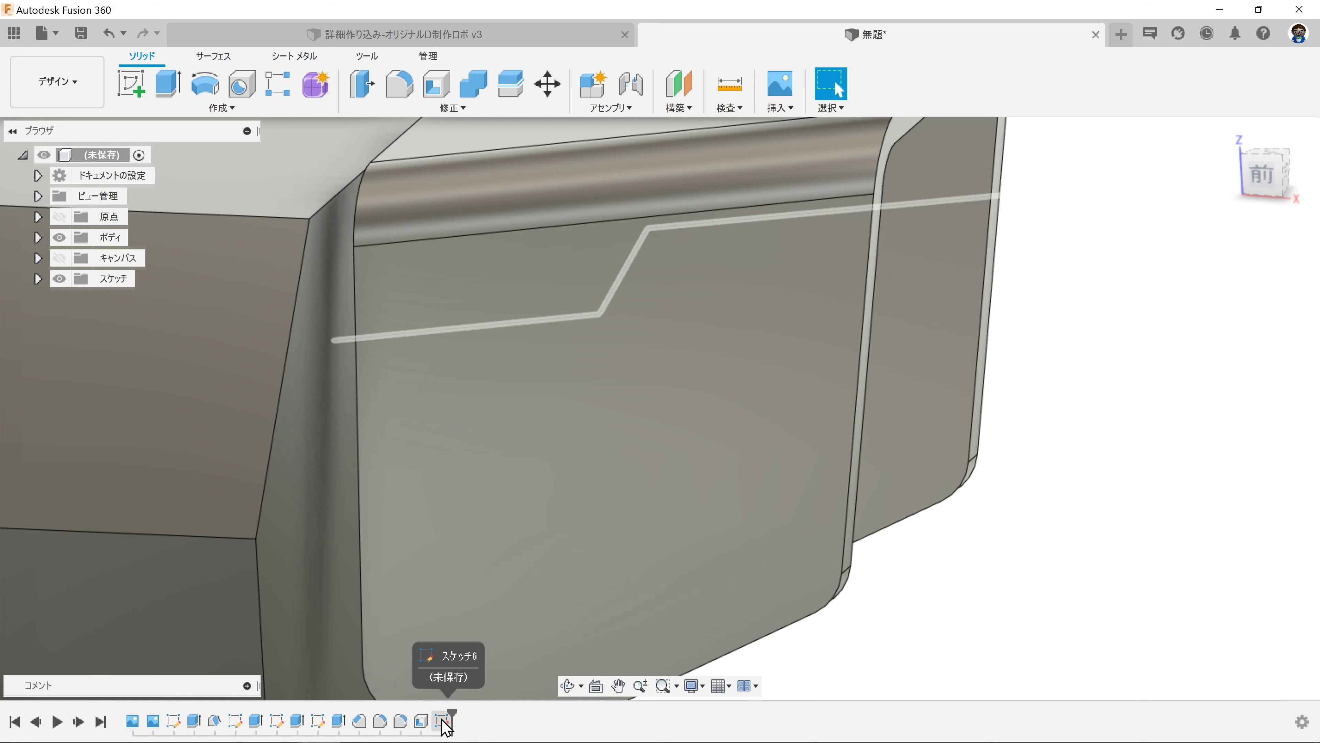
left_click(443, 722)
left_click(38, 278)
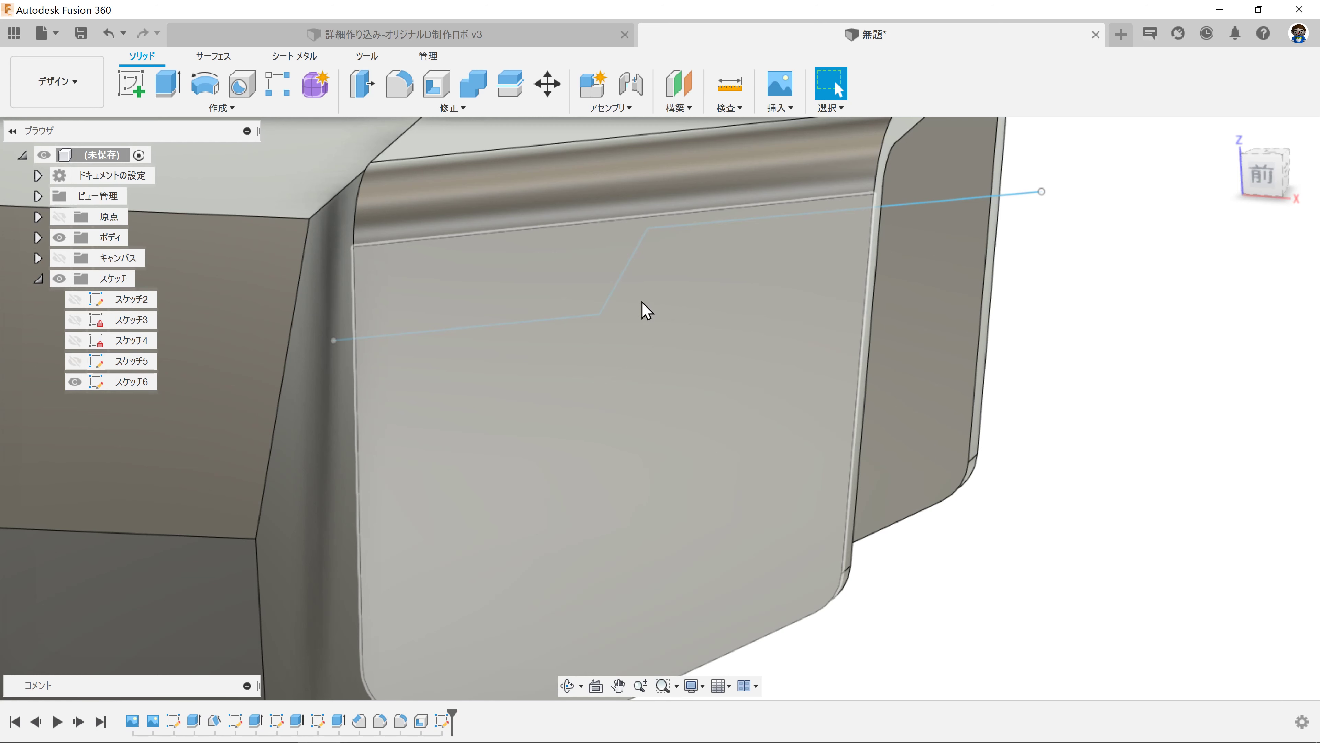
double_click(442, 720)
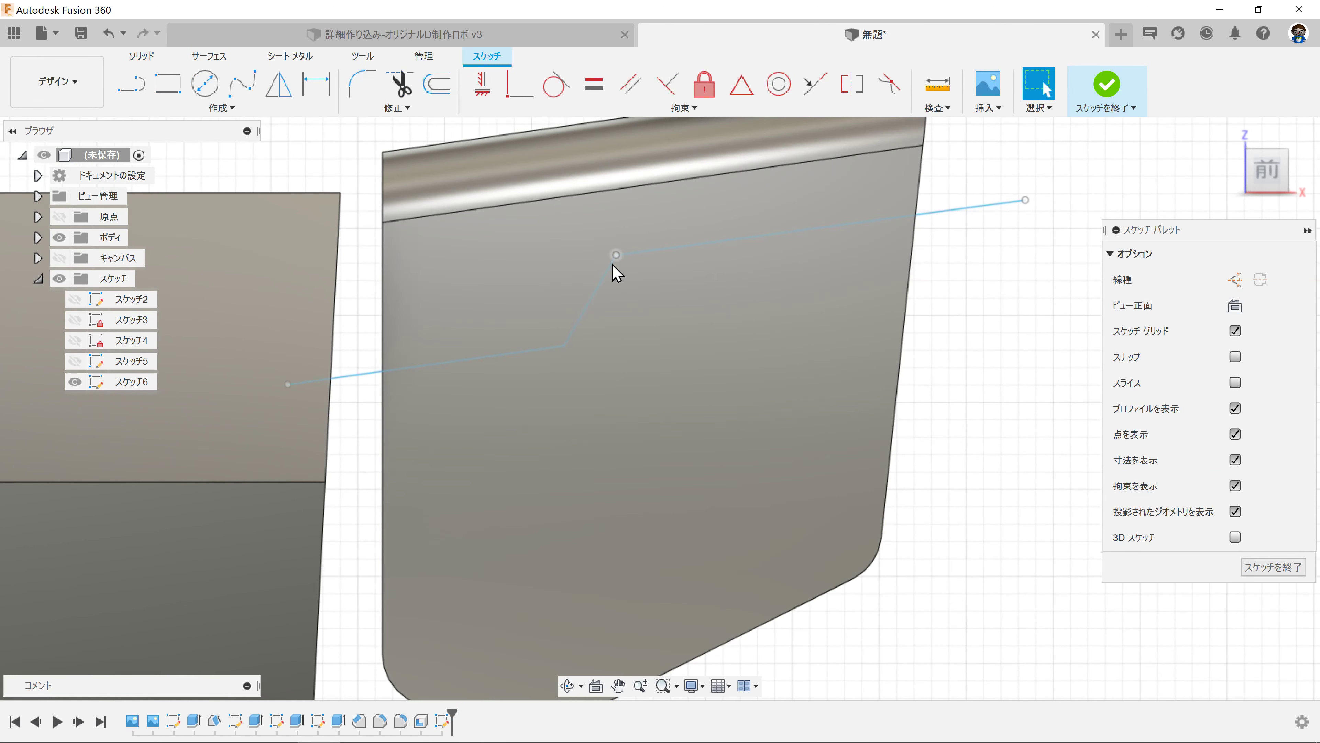
Step: Move the stepped line's lower bend point so the left segment lies flatter
left_click(512, 352)
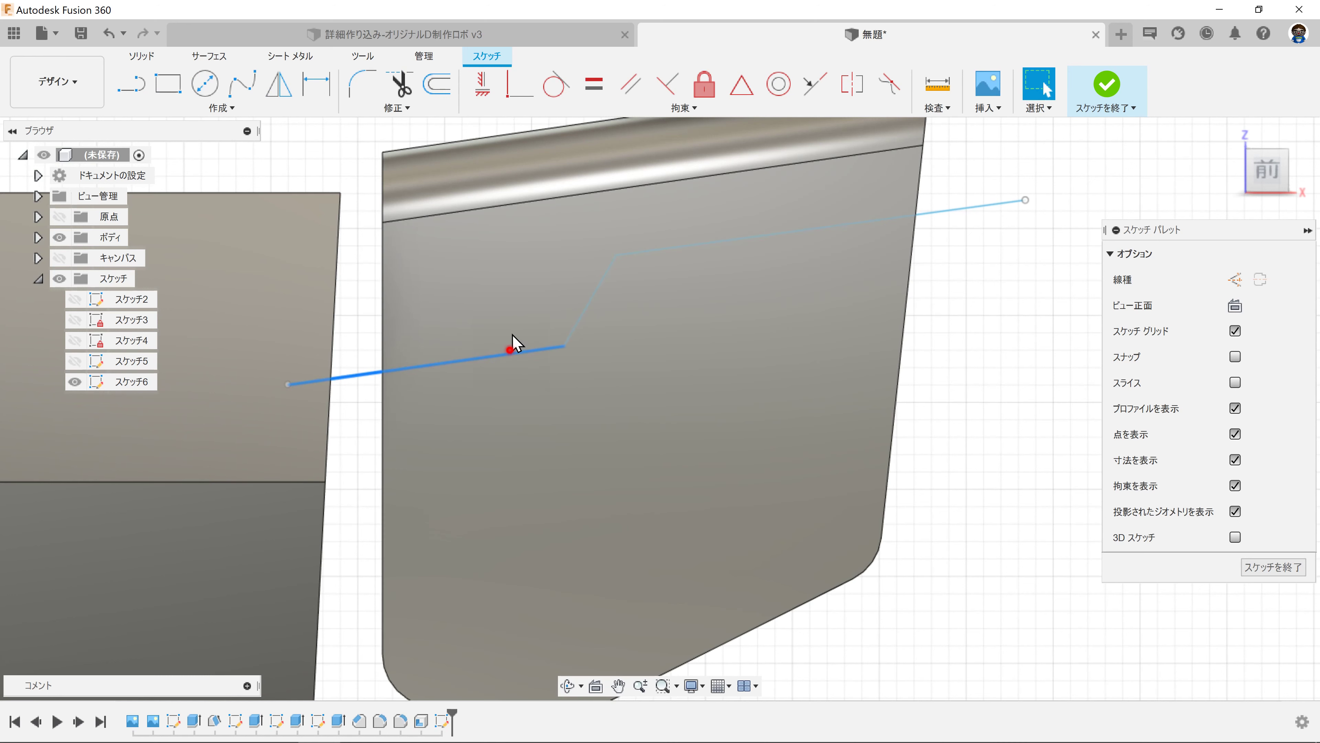
left_click(980, 356)
left_click(355, 80)
key("Escape")
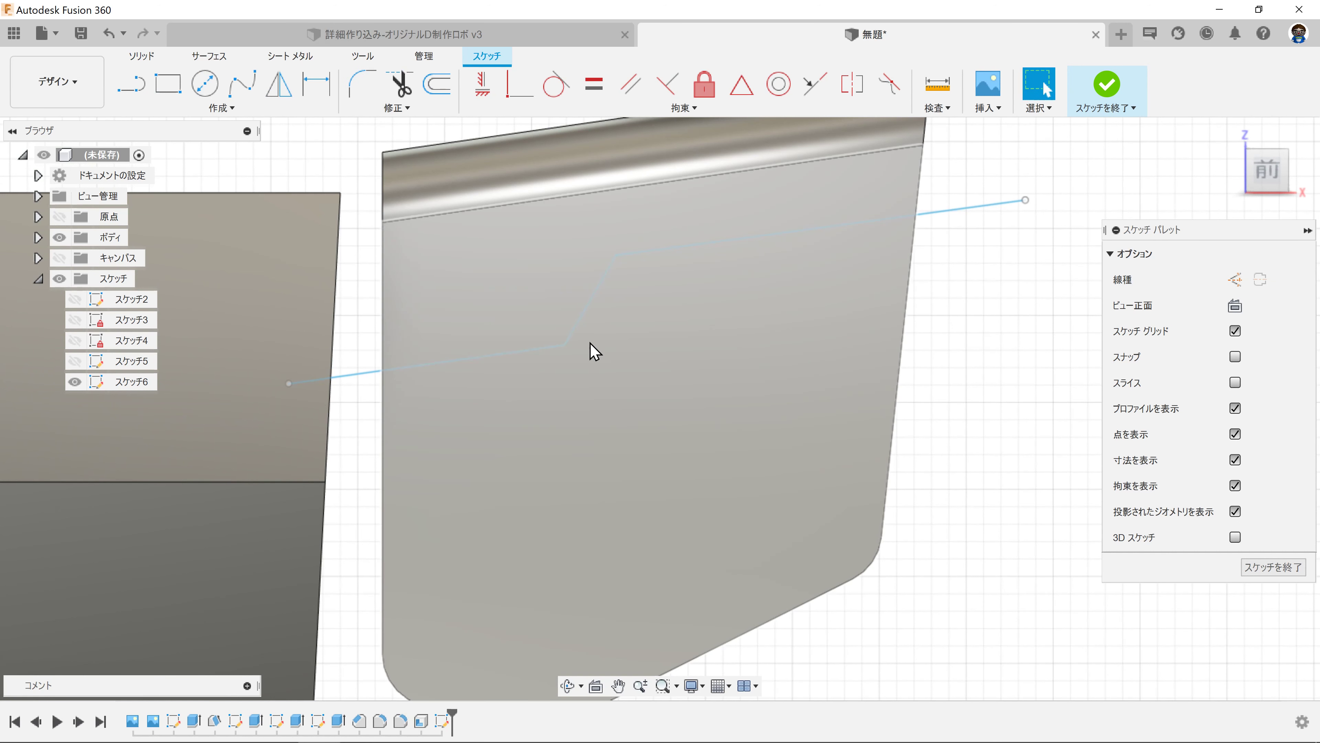
left_click_drag(565, 345, 569, 381)
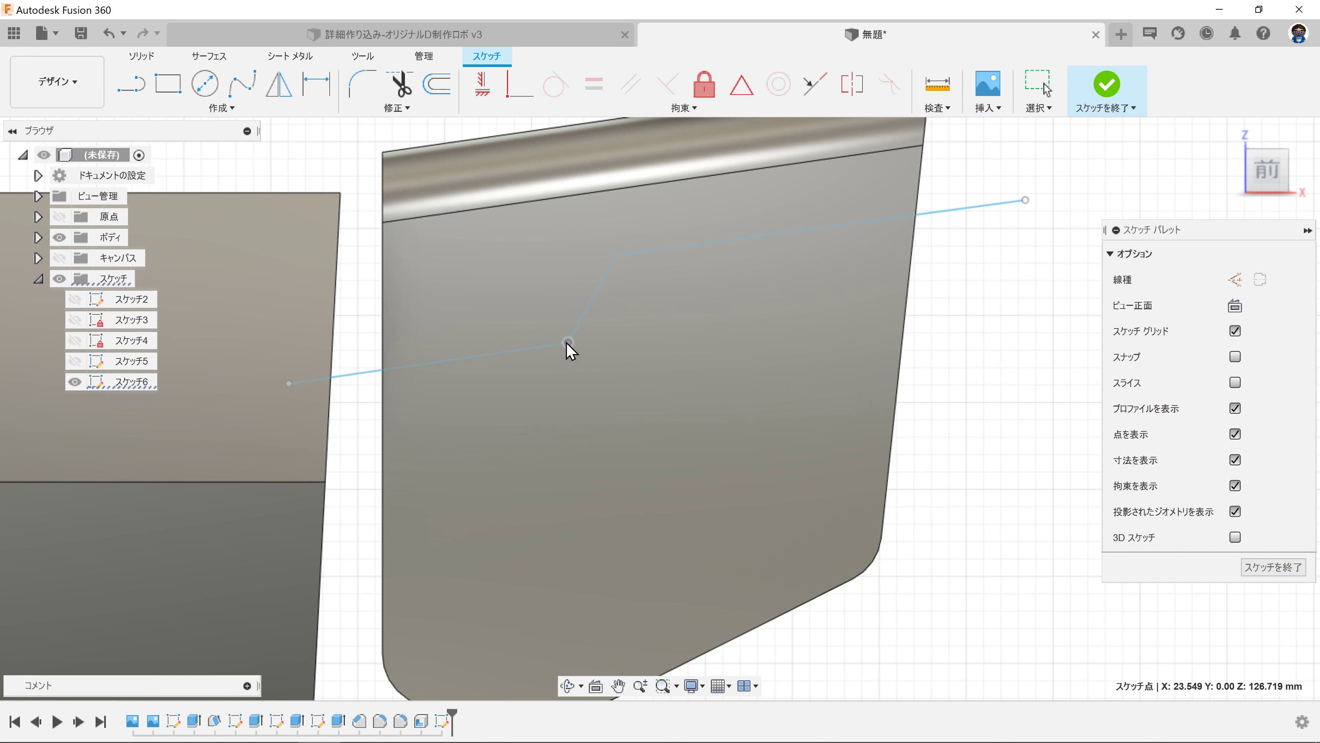
Step: Round both bends of the stepped line with a 1.638 mm sketch fillet
left_click(361, 77)
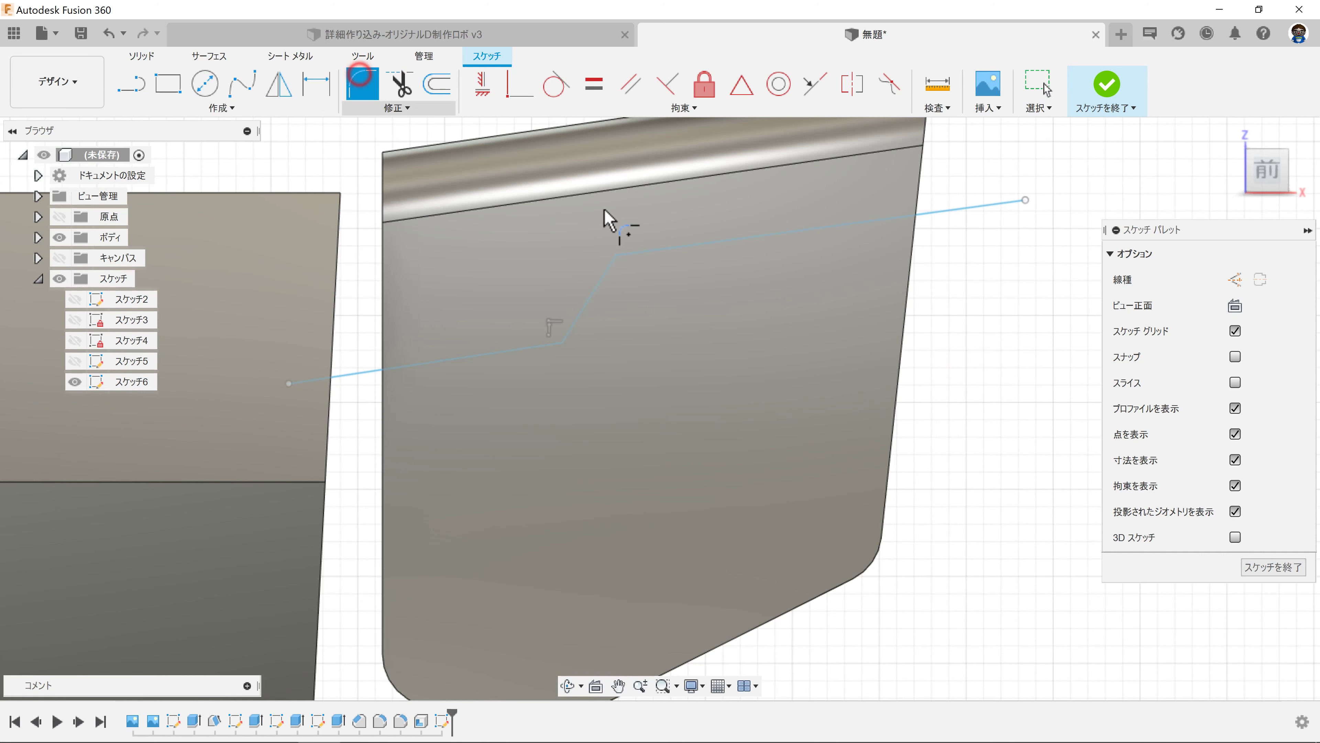
left_click(614, 251)
left_click(561, 343)
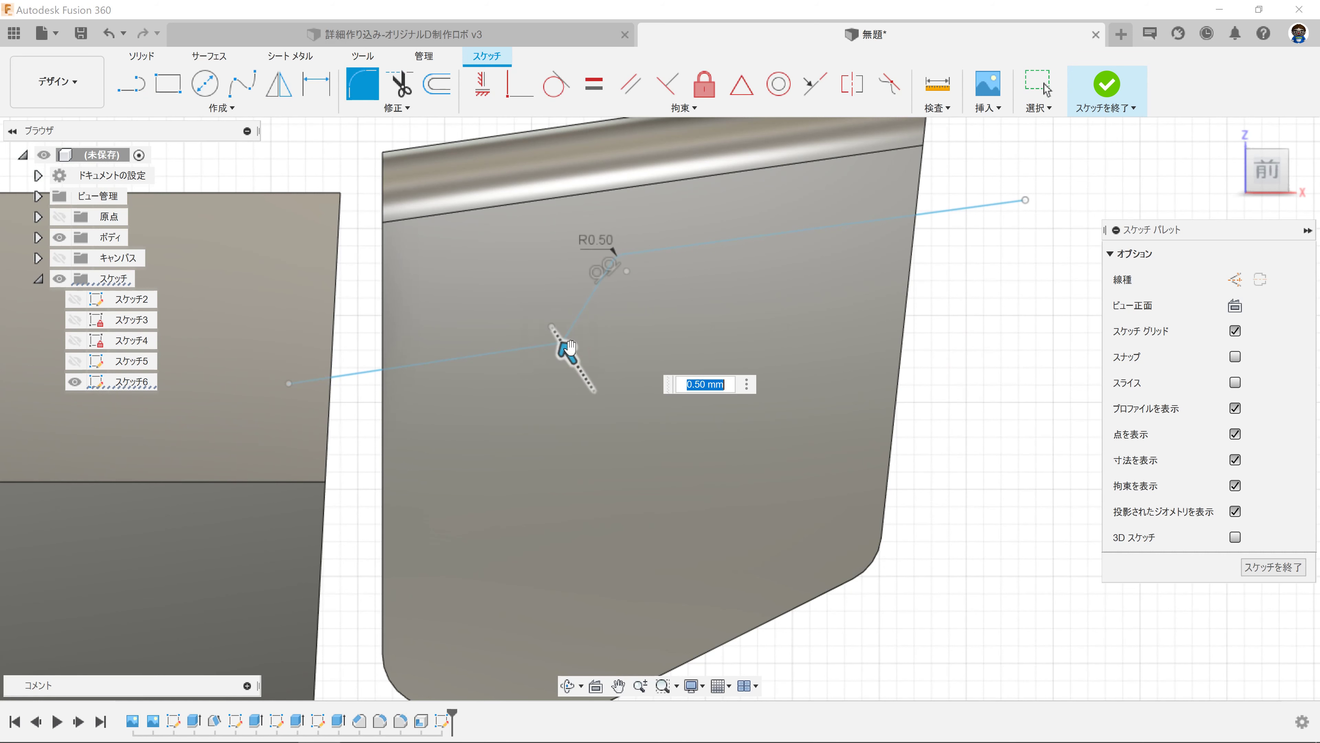
left_click_drag(567, 347, 566, 345)
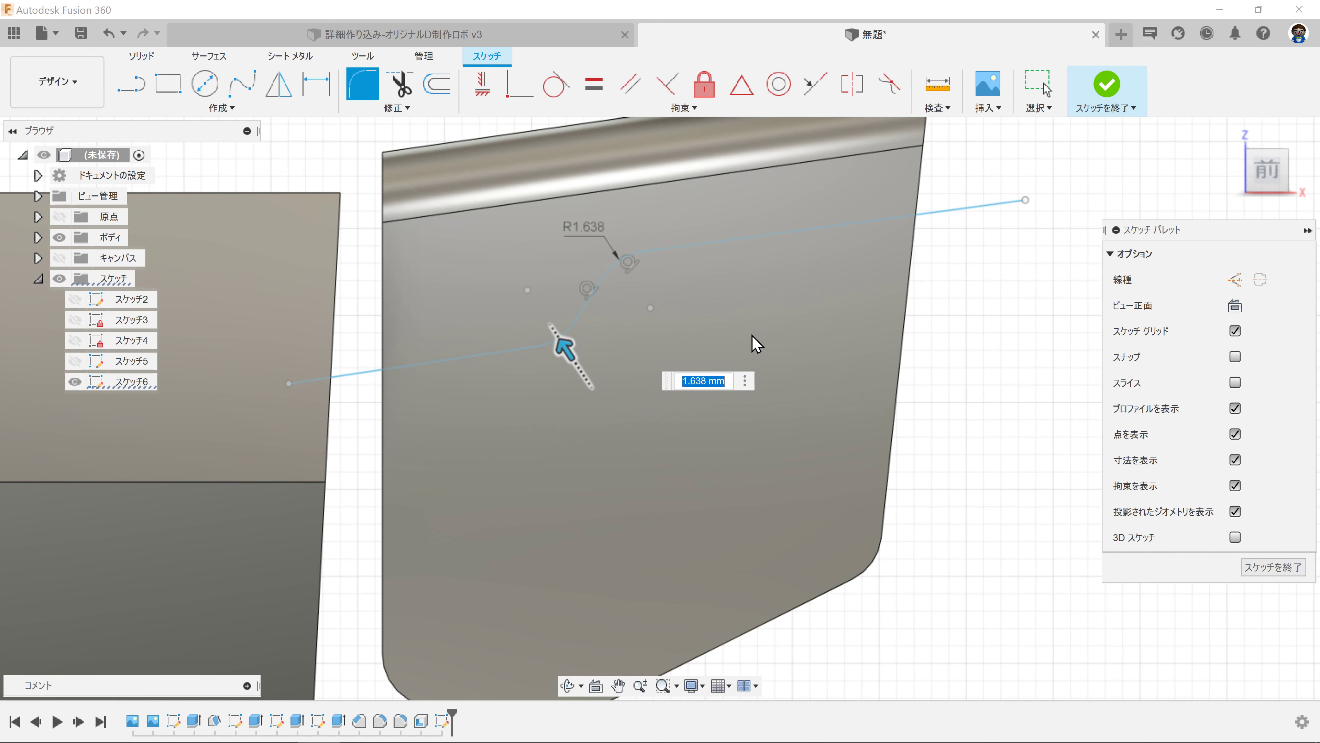
key("Return")
Step: Shift the rounded bend upward, show the reference image, and finish the sketch
left_click(559, 338)
left_click_drag(565, 368, 584, 316)
left_click(1020, 365)
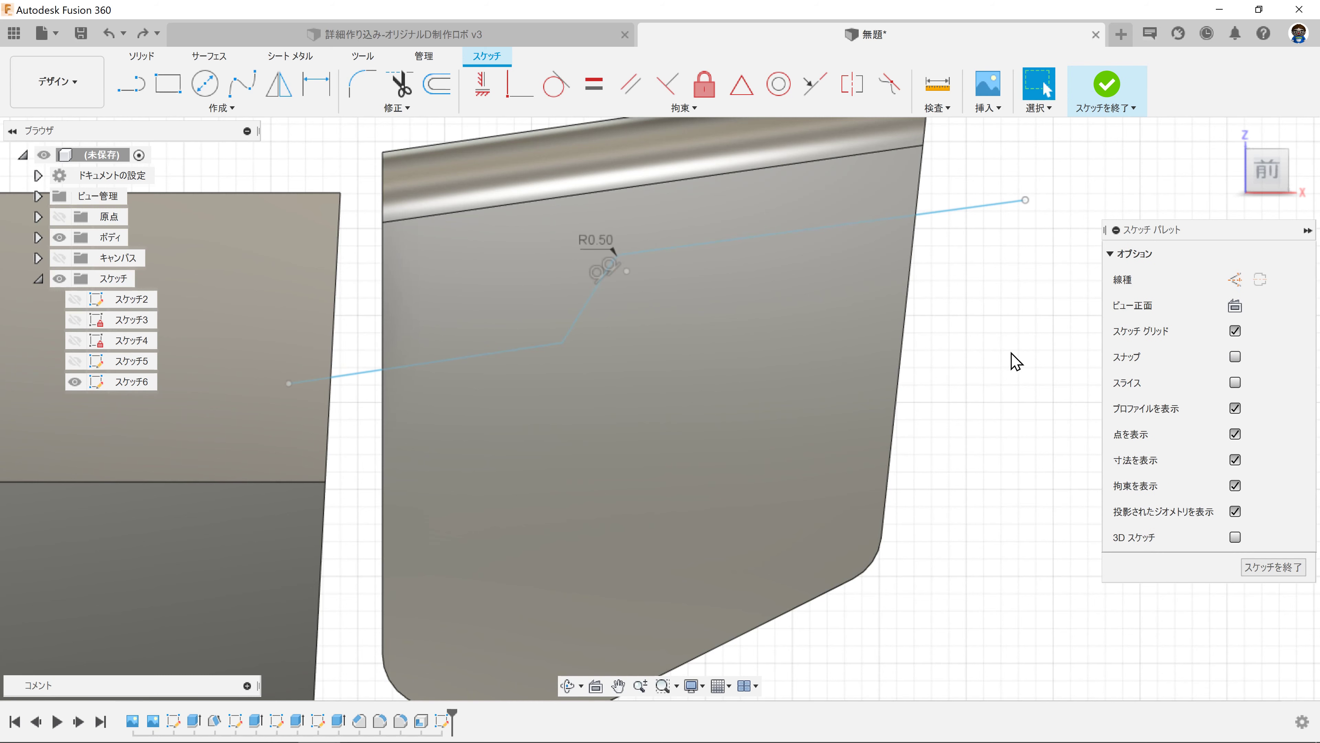
left_click(59, 258)
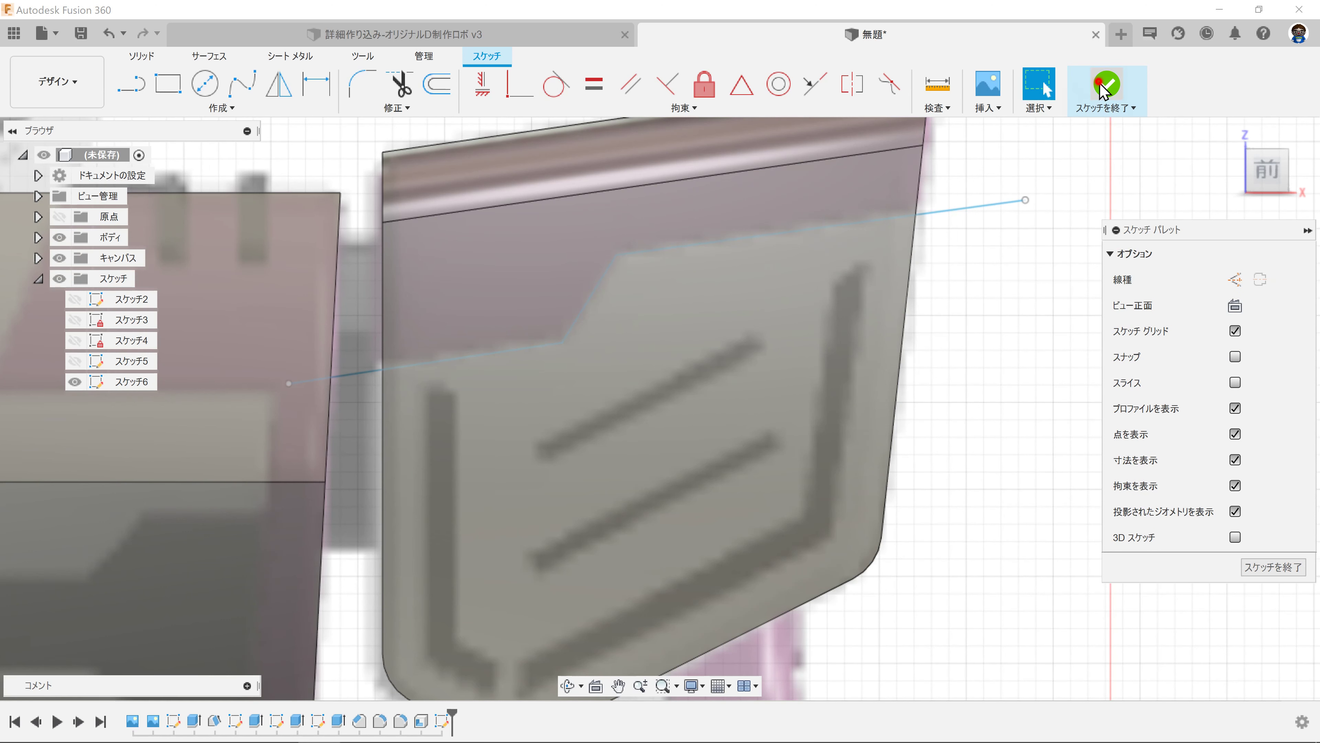
left_click(1105, 86)
Step: Hide the reference image and extrude the stepped curve as a symmetric 14.04 mm surface
left_click(59, 257)
scroll(899, 280, "down", 5)
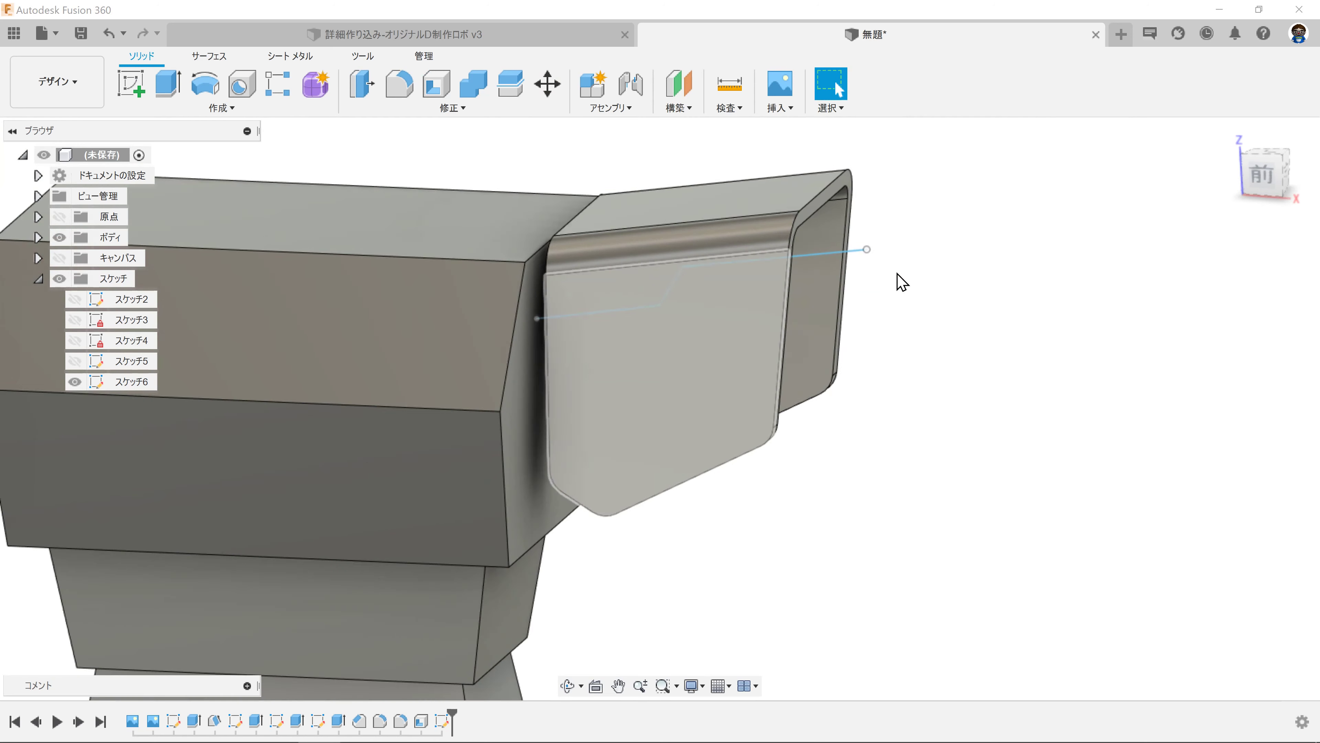
left_click(204, 57)
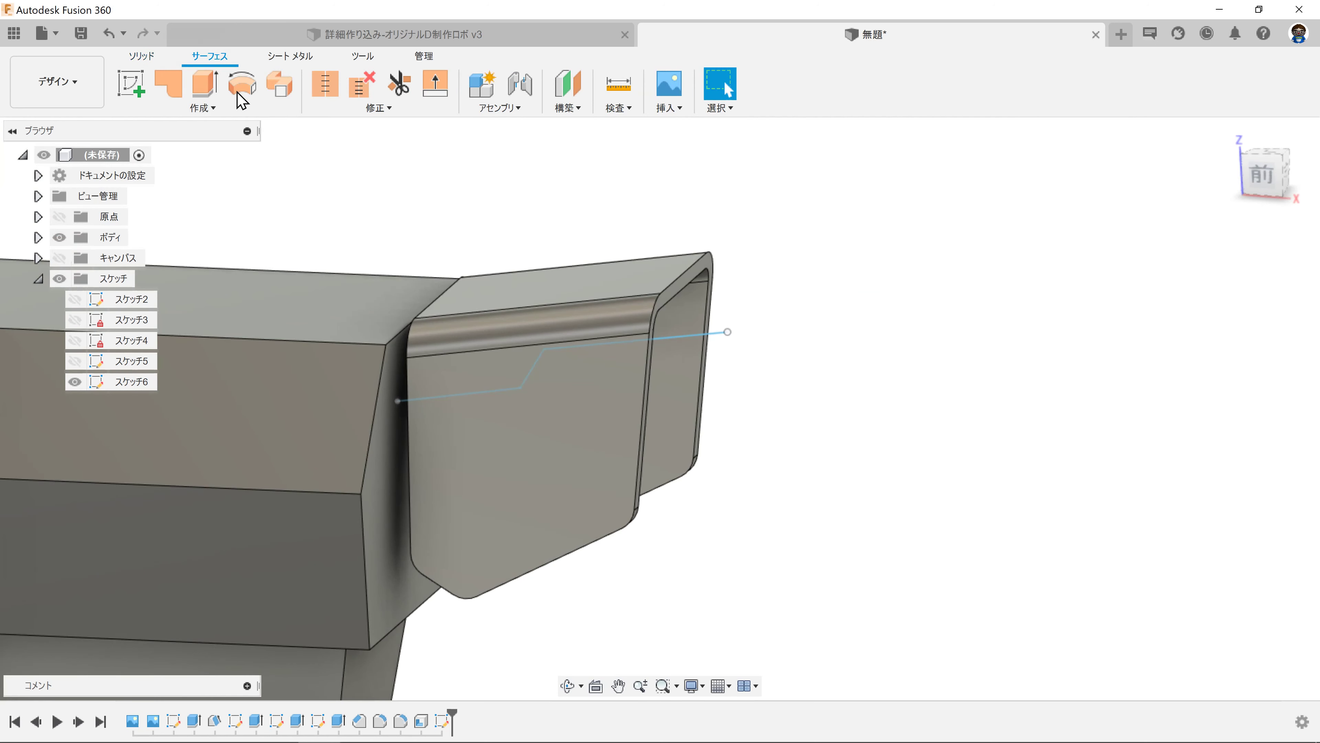
left_click(203, 88)
left_click_drag(546, 367, 476, 423)
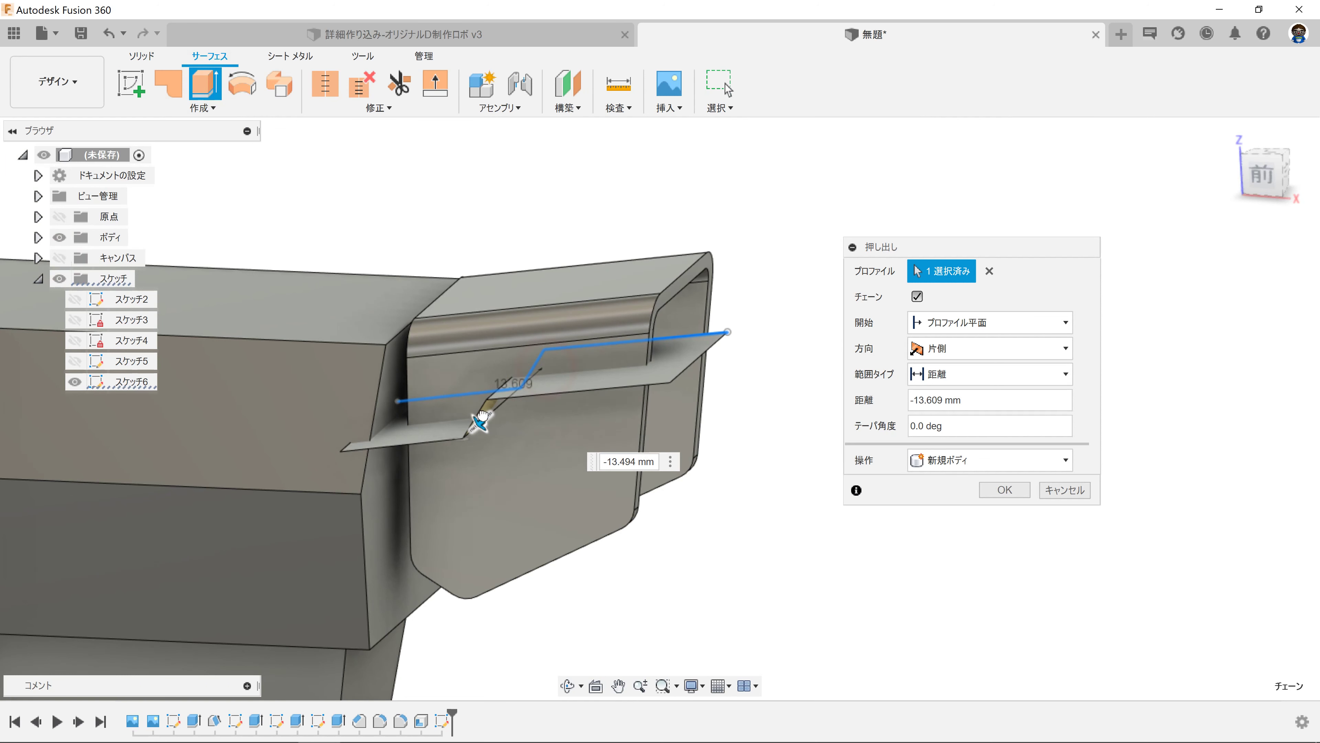
left_click(954, 375)
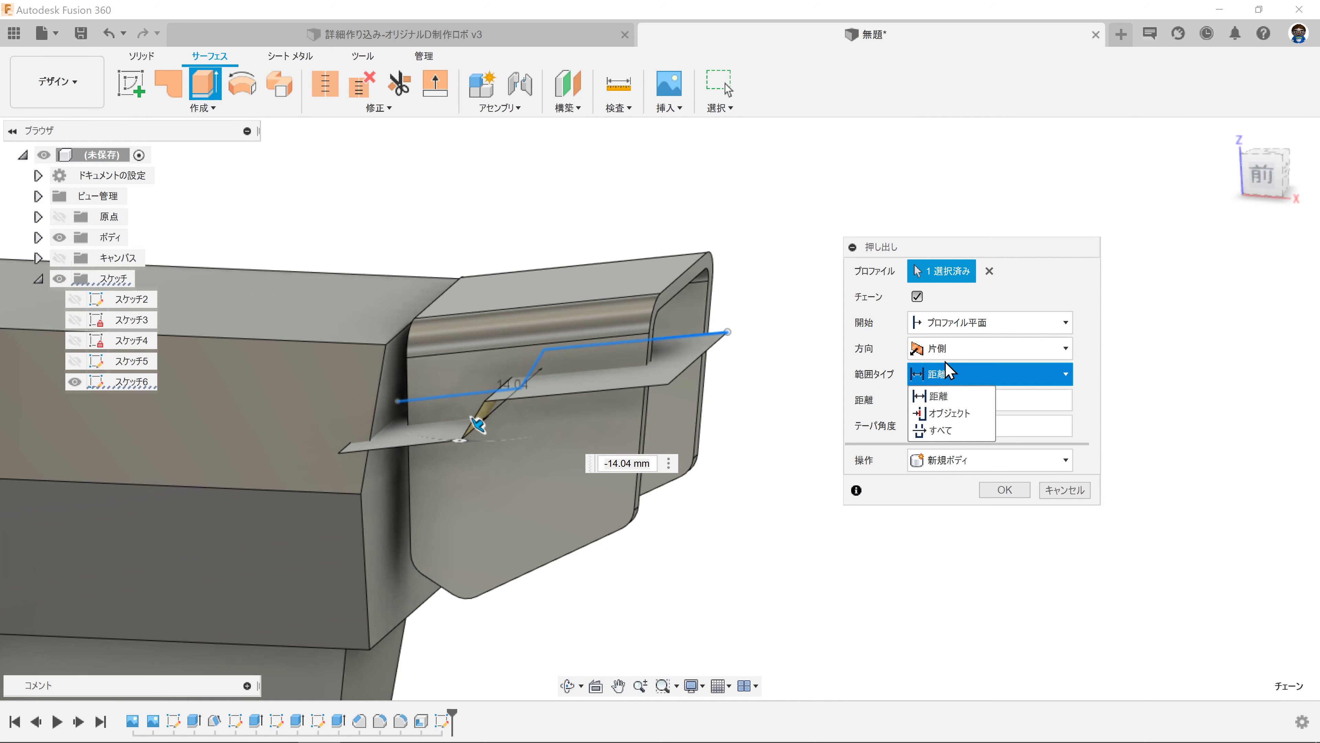
left_click(938, 396)
left_click(988, 348)
left_click(958, 404)
middle_click_drag(757, 385, 752, 404, "shift")
left_click(1003, 517)
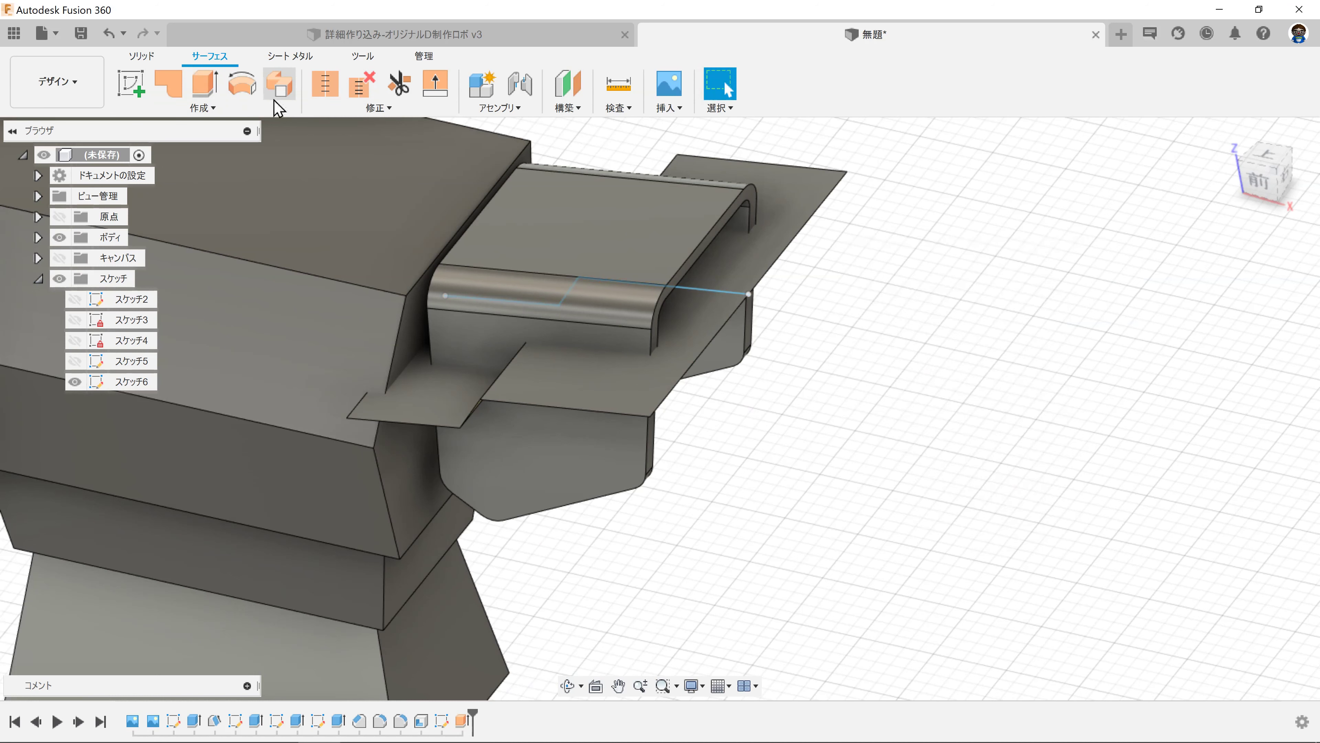
Step: Fillet the surface's two bend edges at 1.767 mm, then hide the split-line sketch
left_click(378, 107)
left_click(340, 138)
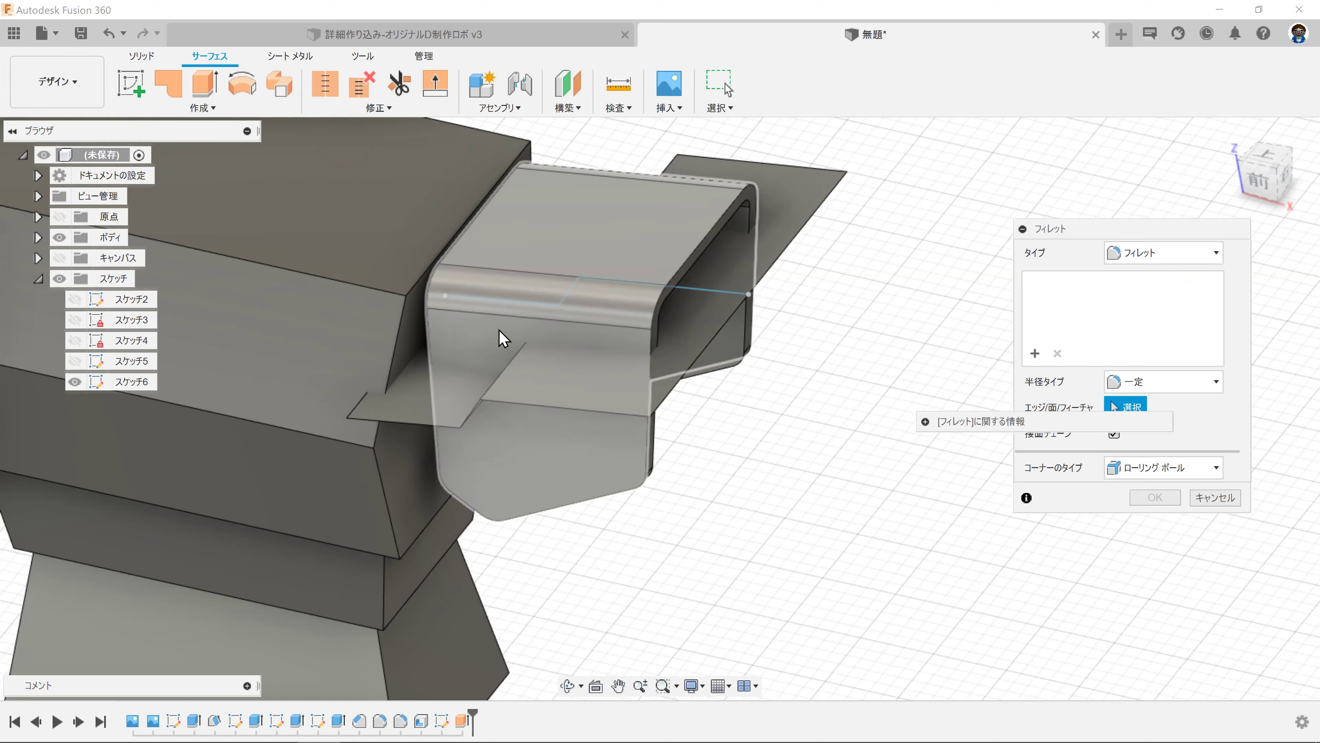
left_click(511, 343)
scroll(527, 364, "up", 2)
scroll(528, 411, "up", 2)
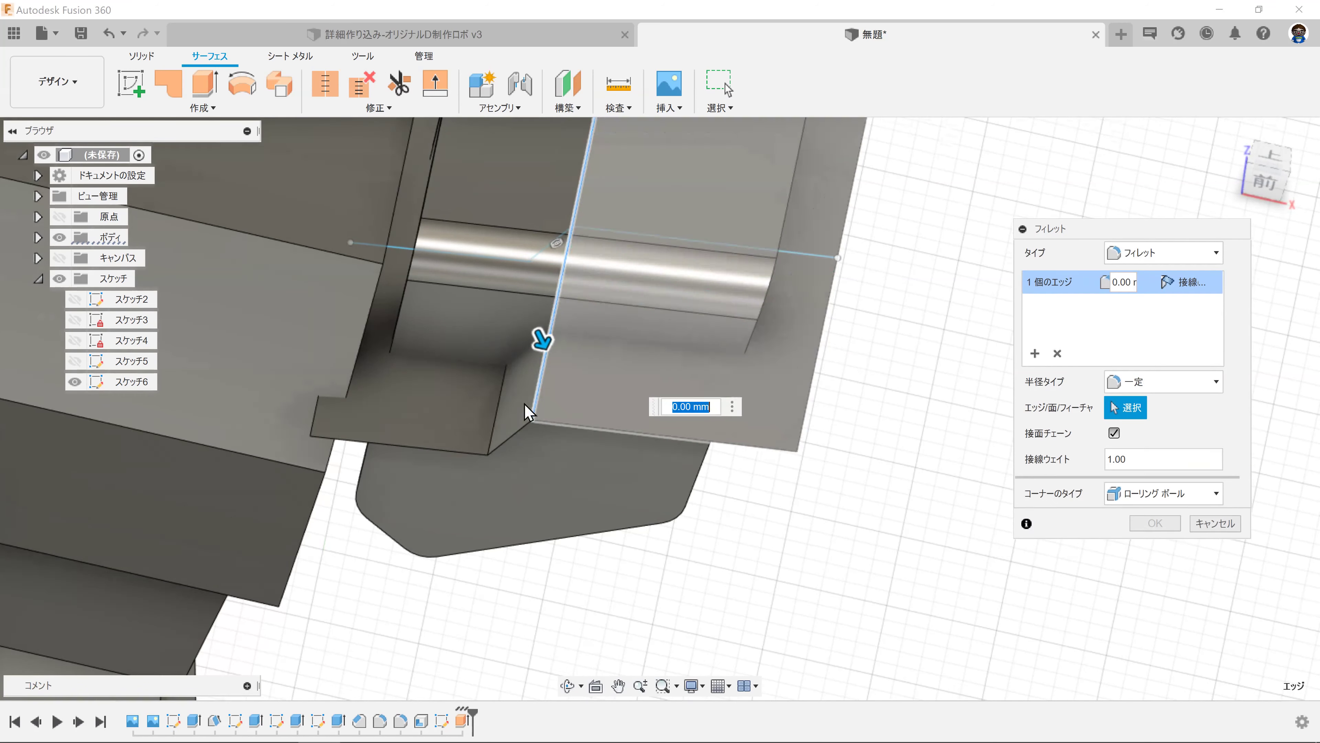
left_click(500, 395)
left_click_drag(493, 391, 491, 385)
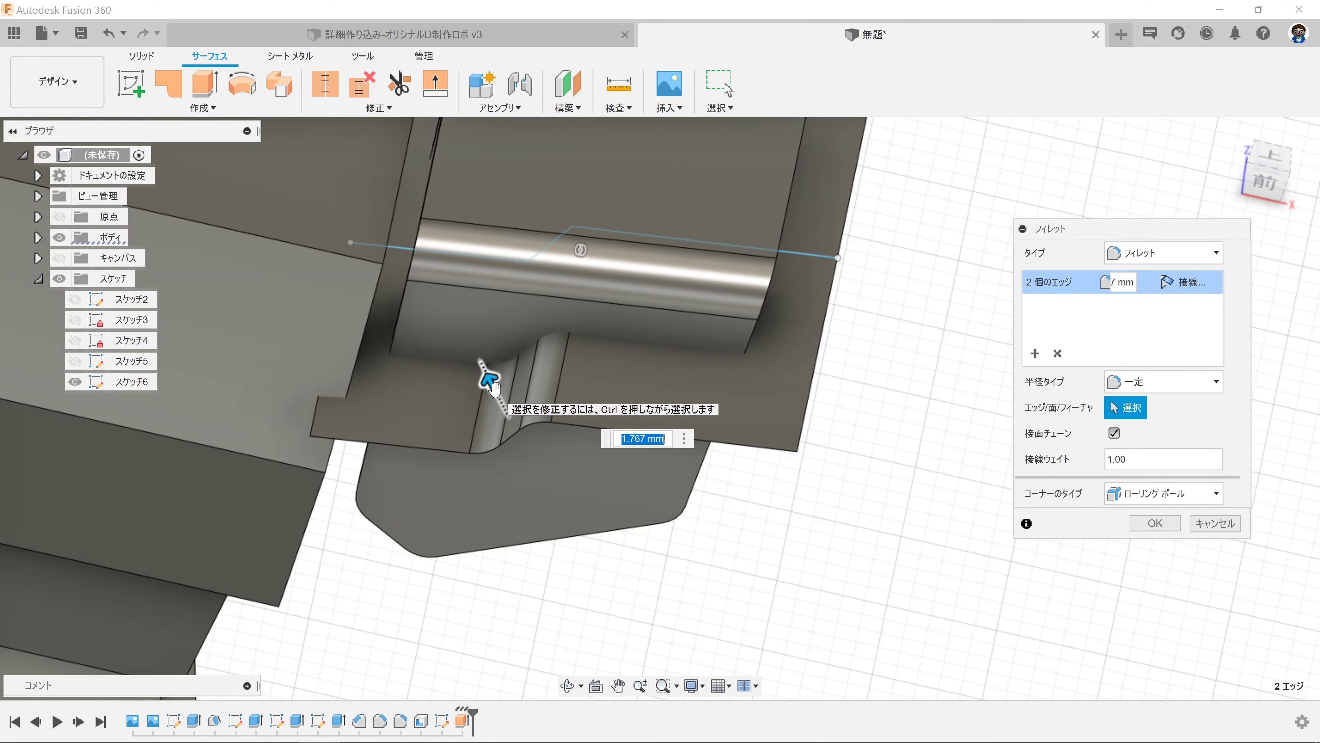
key("Return")
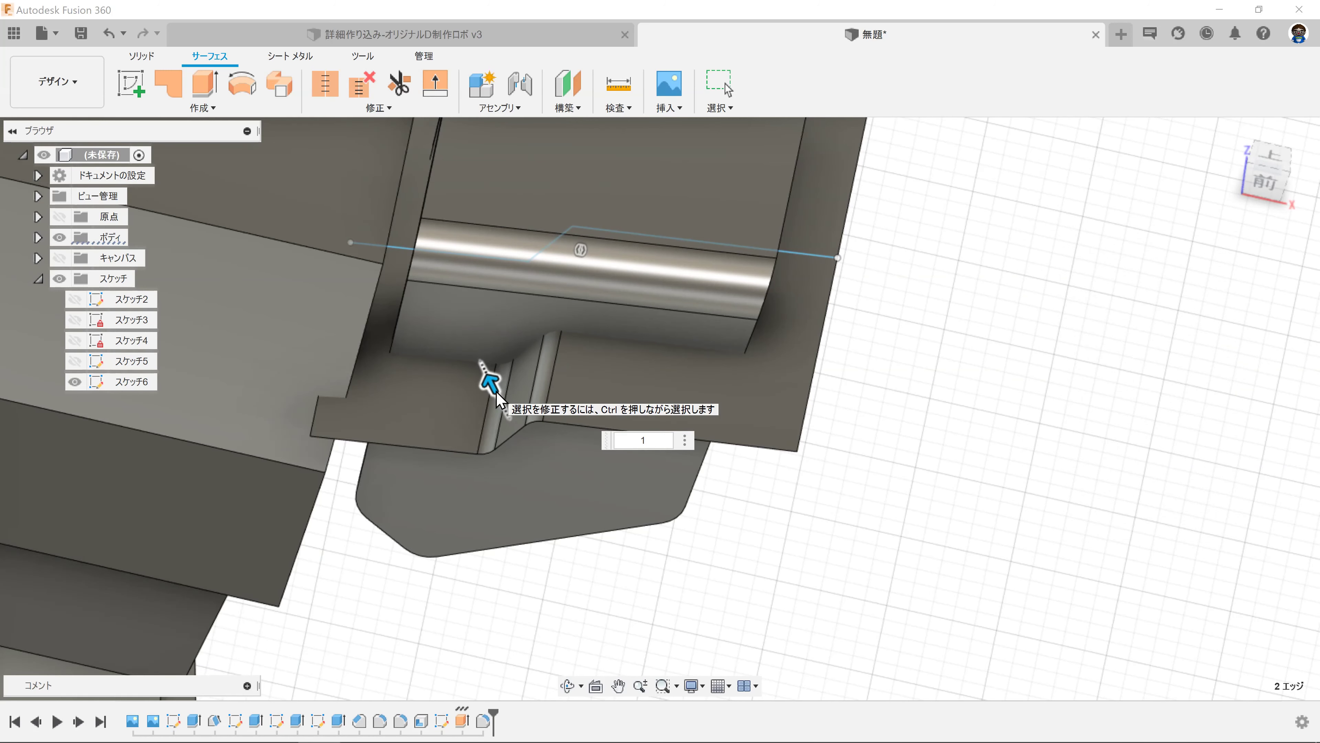
mouse_move(501, 393)
middle_mouse_down("shift")
mouse_move(878, 351)
mouse_move(889, 373)
mouse_move(893, 301)
middle_mouse_up("shift")
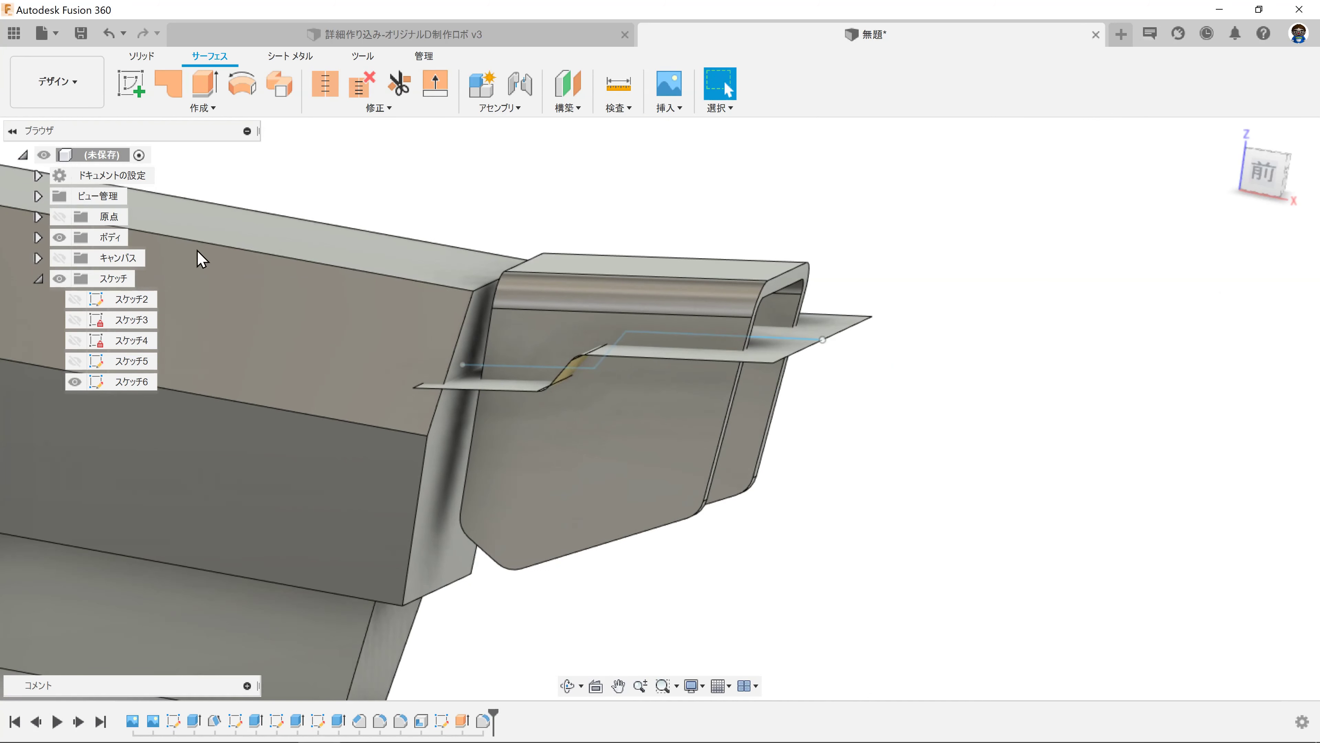
left_click(74, 381)
Step: Split the shoulder armor body using the filleted stepped surface as the splitting tool
mouse_move(937, 359)
middle_mouse_down("shift")
mouse_move(826, 368)
mouse_move(872, 430)
mouse_move(811, 372)
middle_mouse_up("shift")
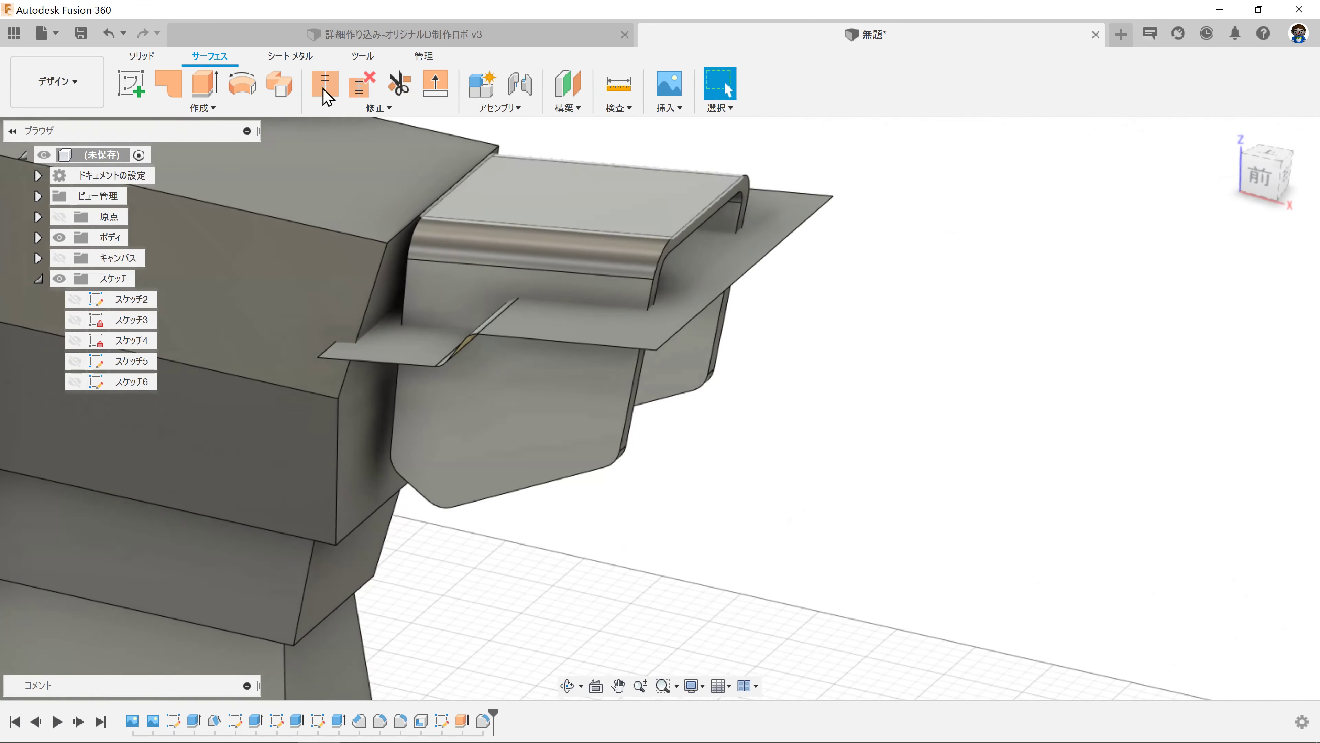
left_click(379, 107)
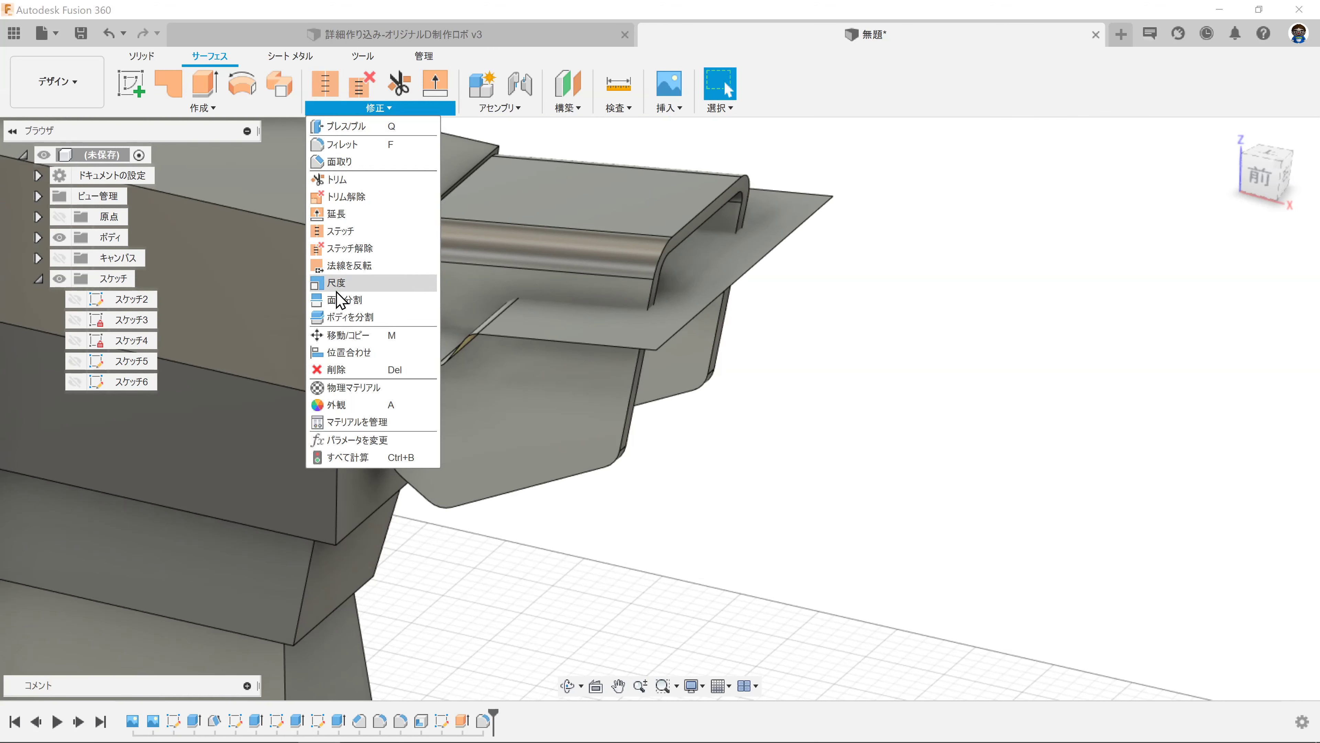
left_click(349, 317)
left_click(626, 251)
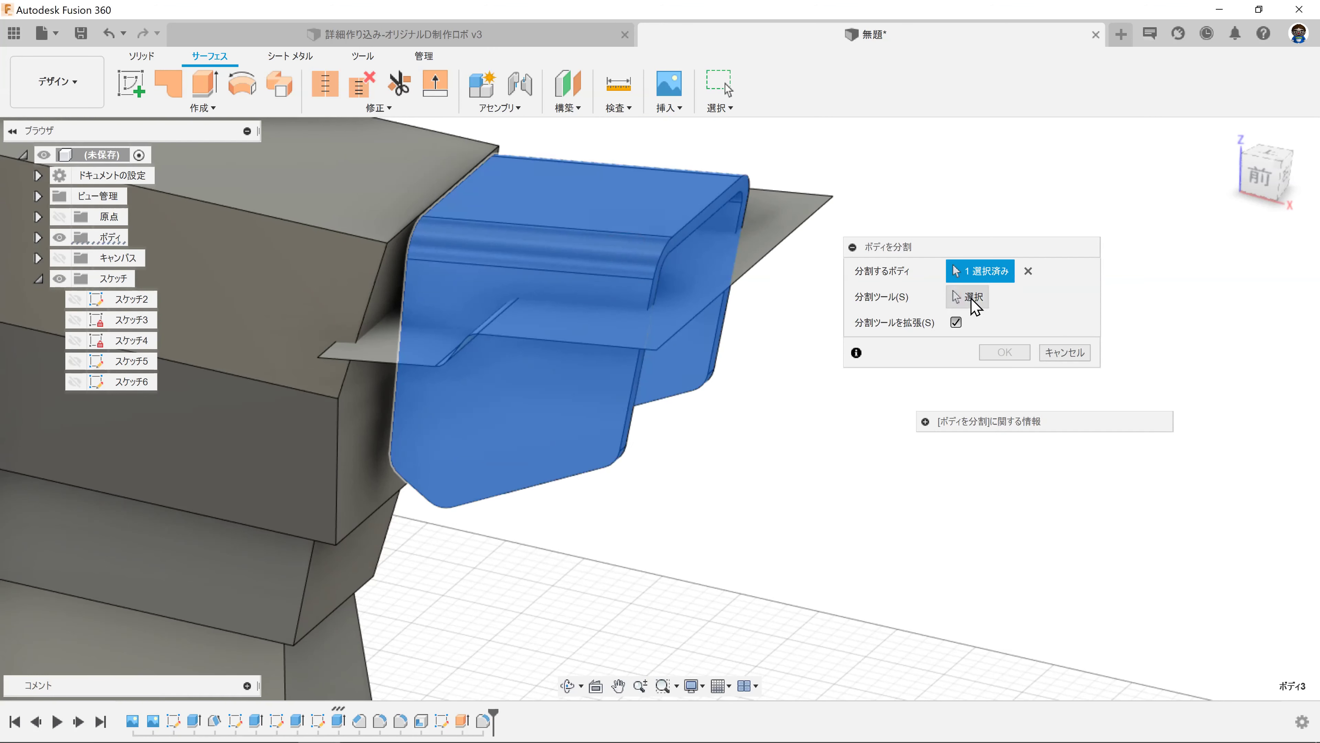
left_click(730, 286)
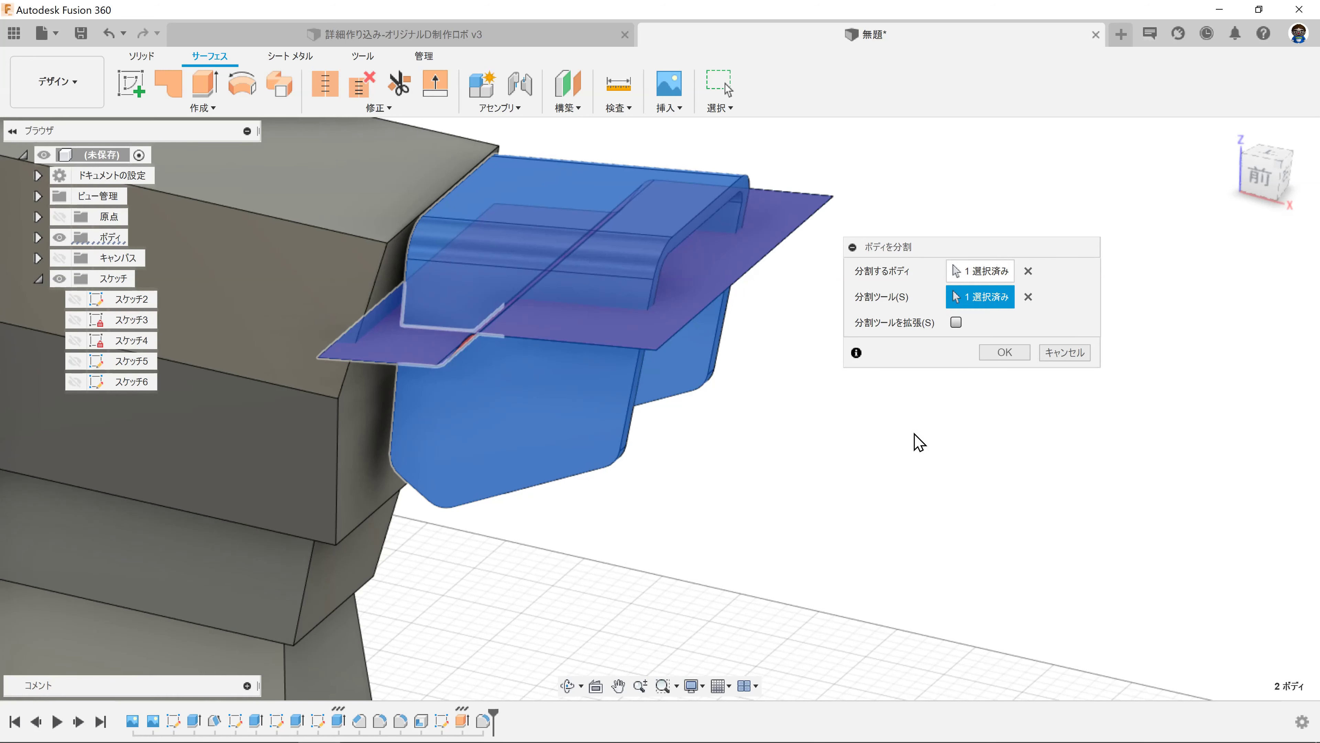
left_click(1003, 354)
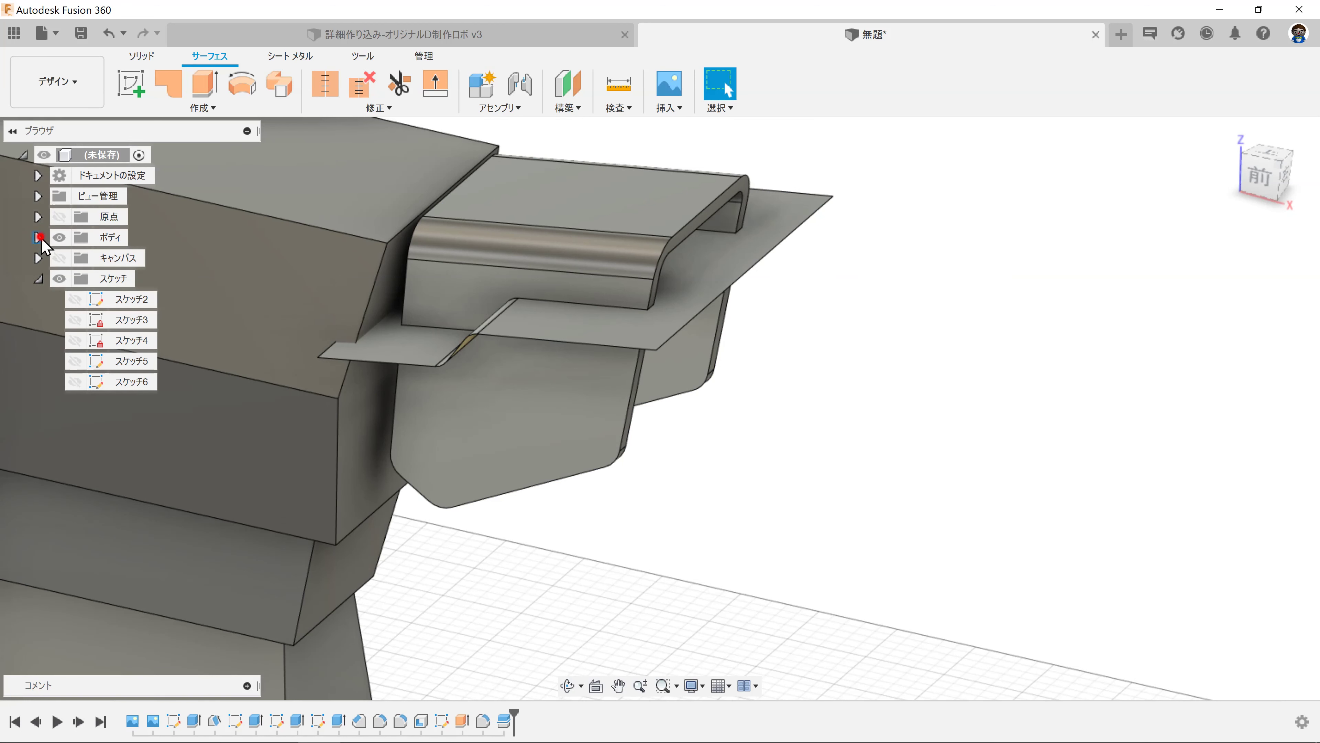
left_click(39, 237)
Step: Remove the leftover splitting surface body ボディ6 from the model
left_click(129, 325)
right_click(129, 325)
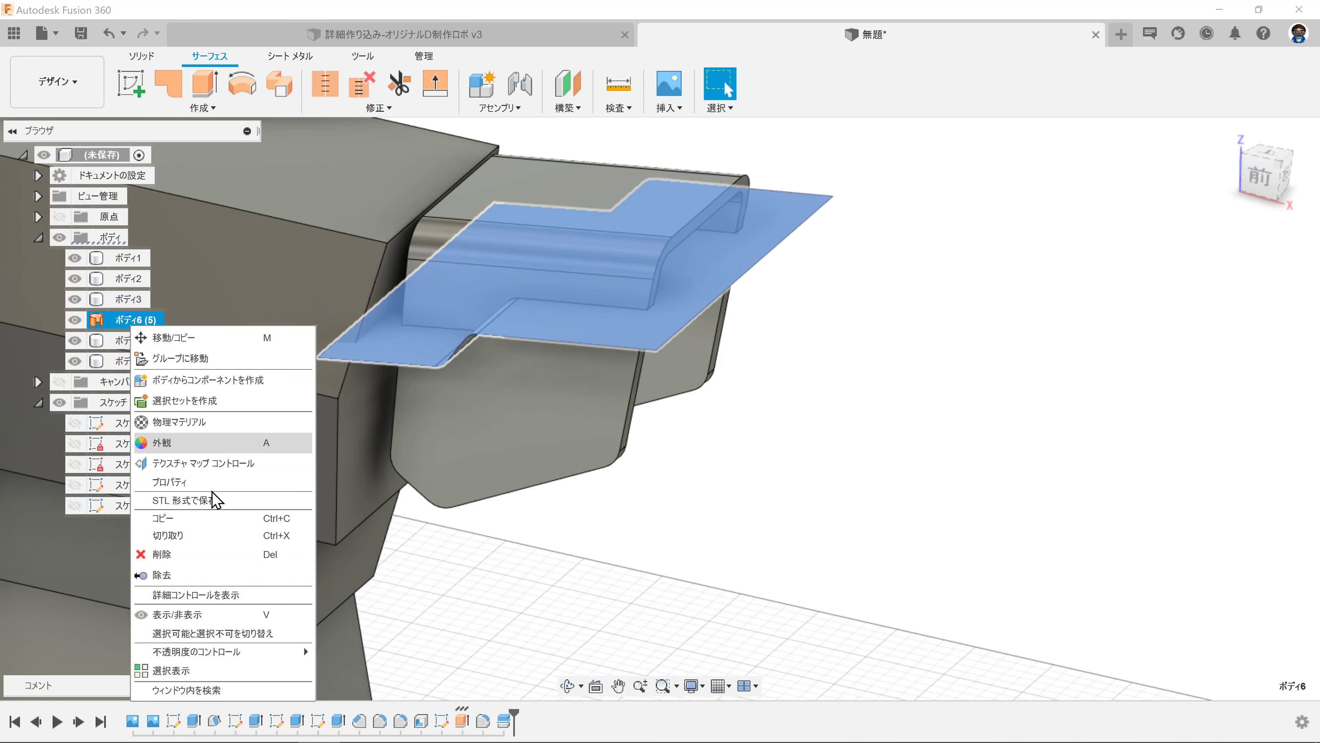
left_click(162, 575)
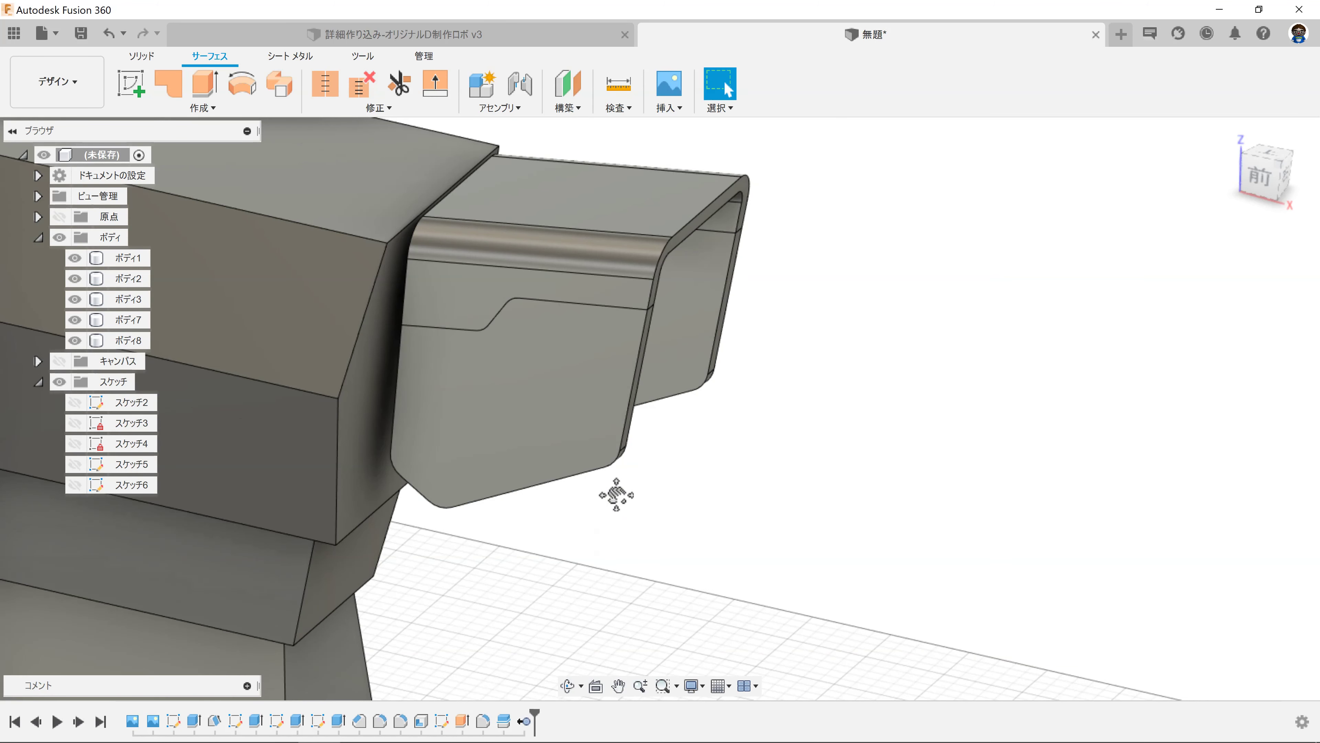
Step: Hide the outer cap ボディ8 and orbit to view both inner plates
scroll(616, 494, "up", 3)
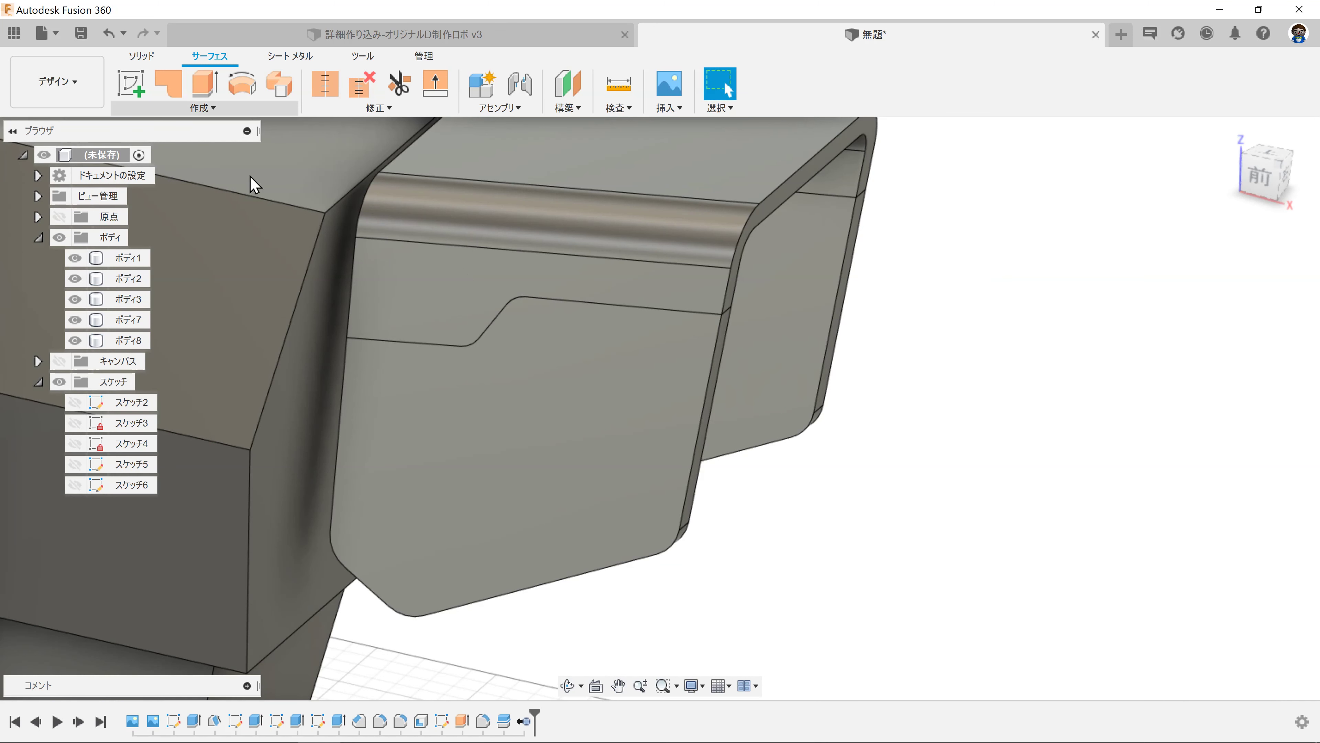
left_click(128, 340)
left_click(76, 341)
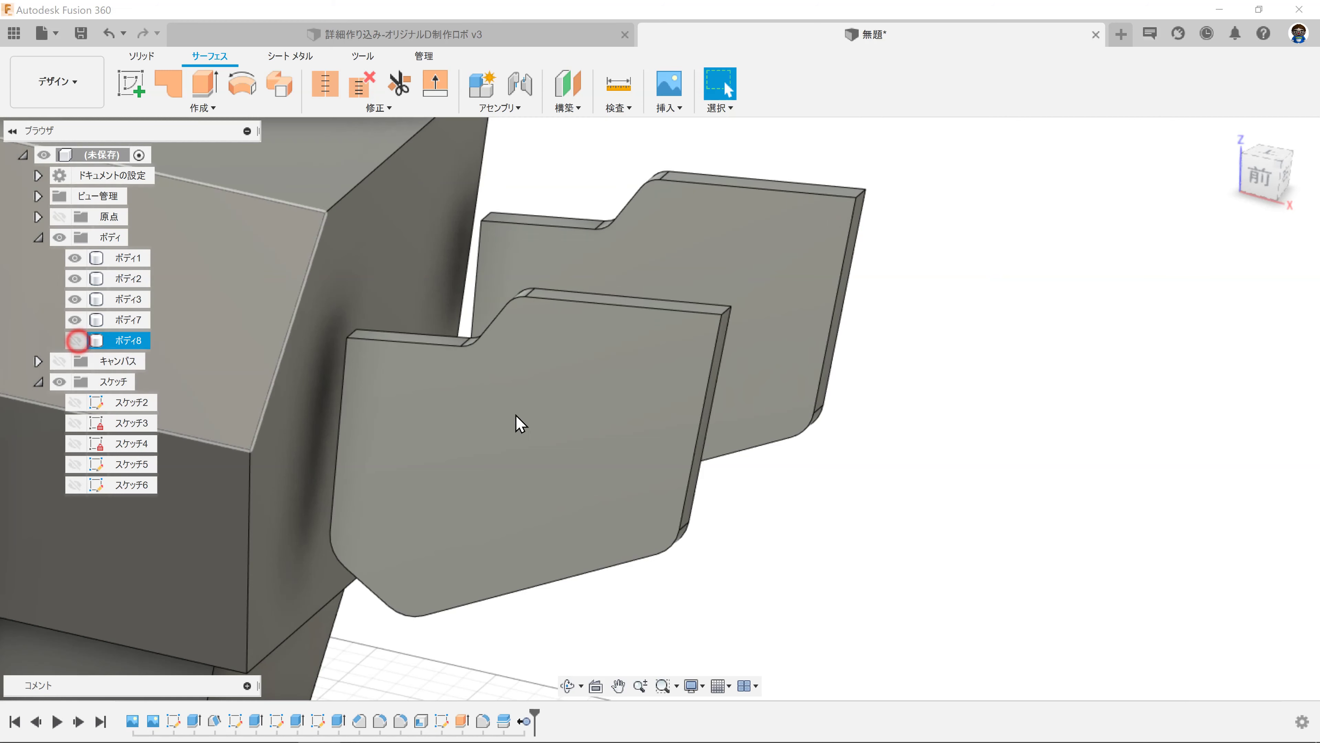
middle_click_drag(926, 475, 398, 212, "shift")
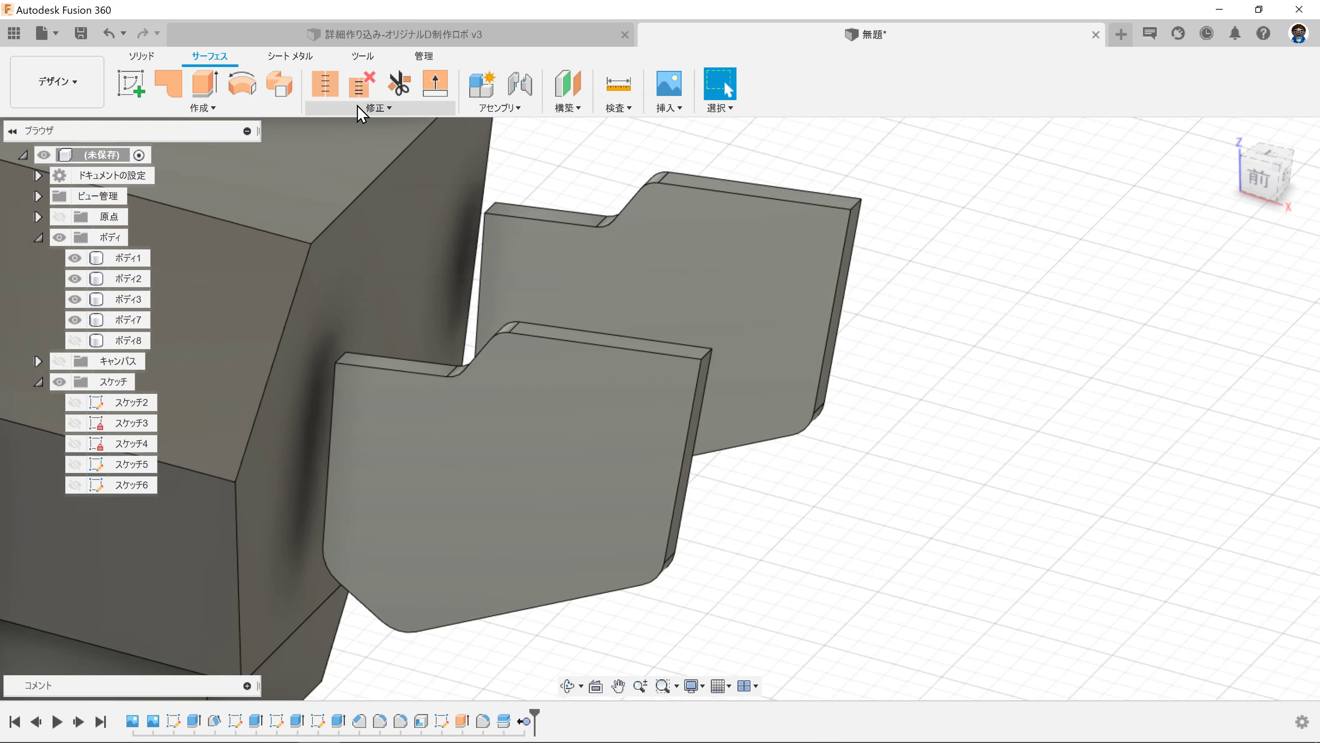
Step: Chamfer the front plate's stepped top edge by 0.3 mm
left_click(141, 56)
left_click(370, 124)
left_click(411, 106)
left_click(376, 162)
scroll(567, 343, "up", 2)
left_click(544, 327)
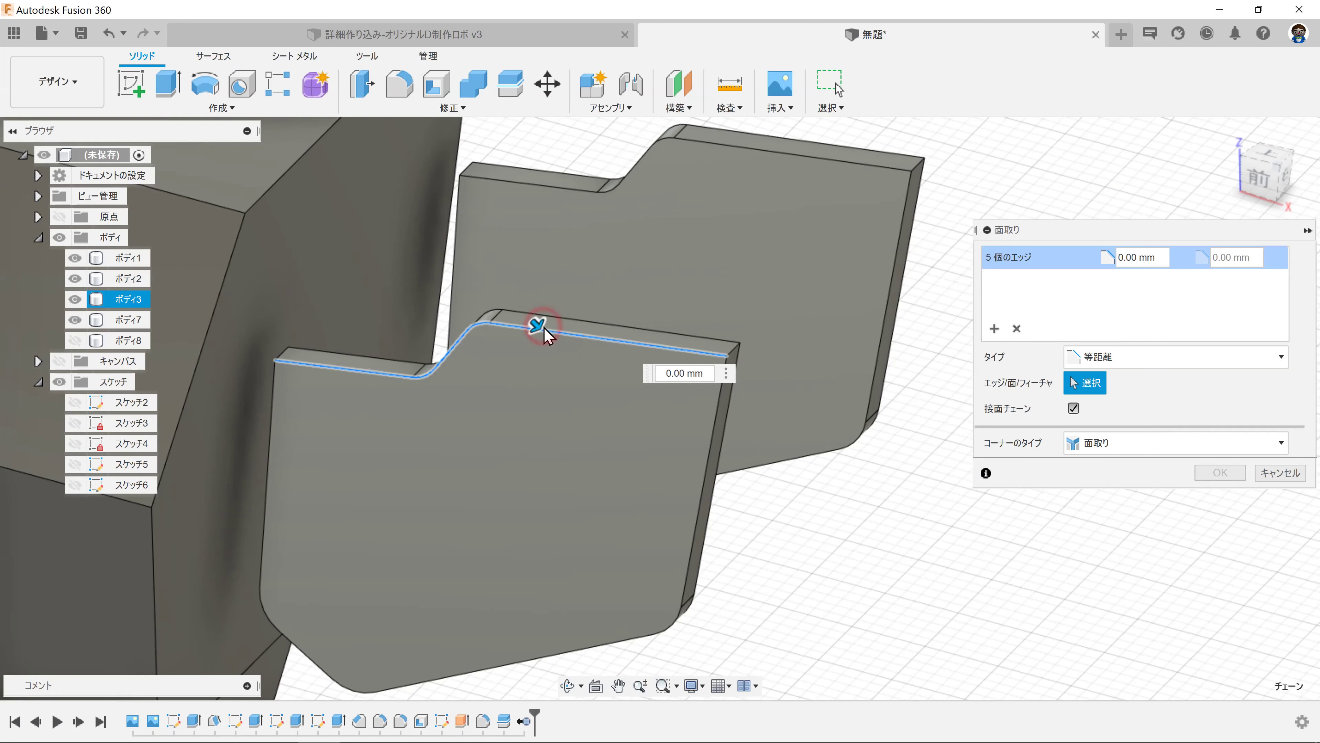
type("03")
key("Return")
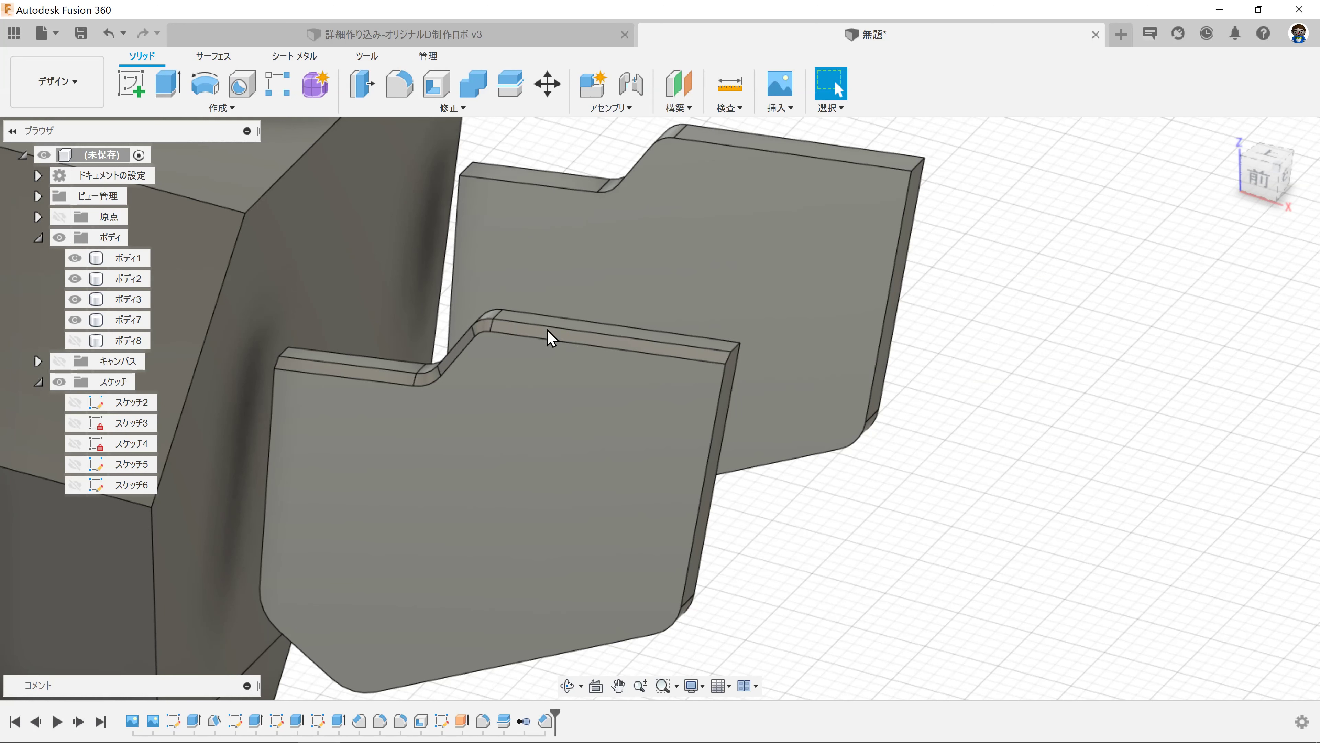
scroll(646, 274, "up", 1)
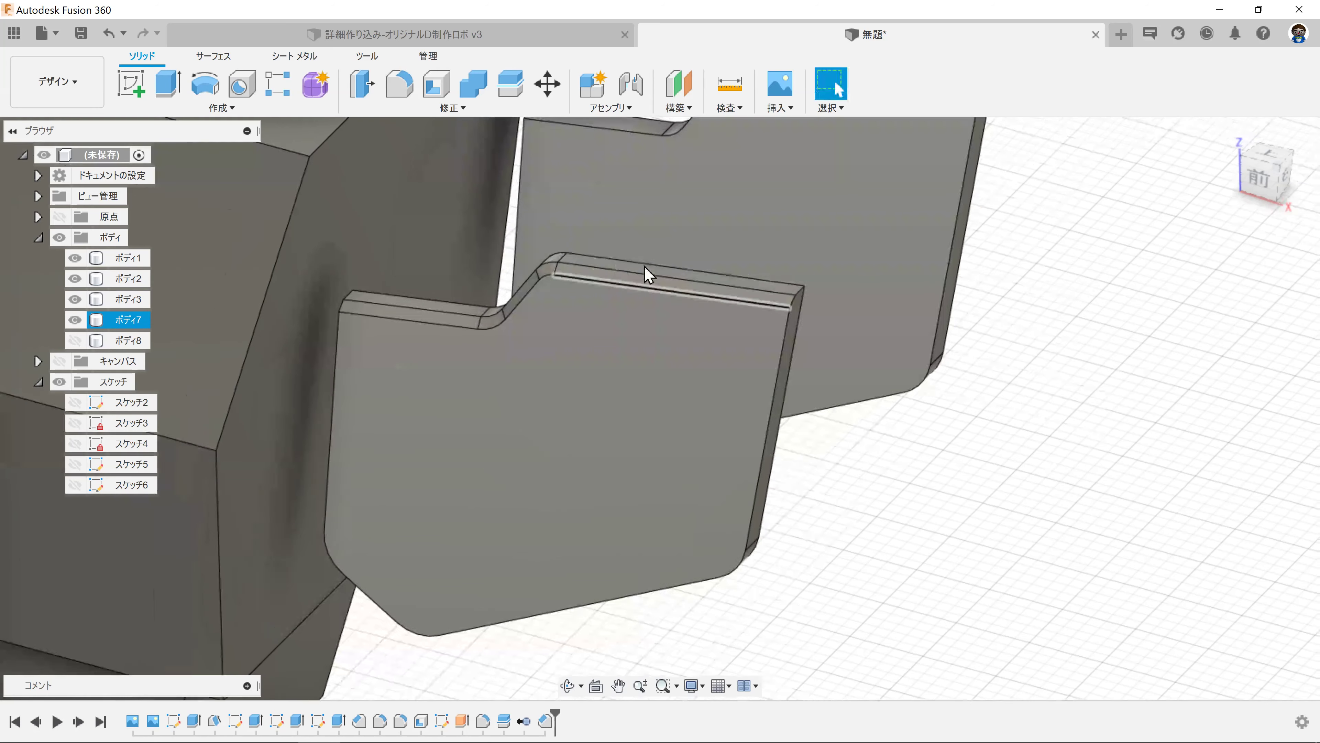
scroll(541, 285, "up", 2)
scroll(554, 284, "up", 2)
scroll(555, 283, "down", 3)
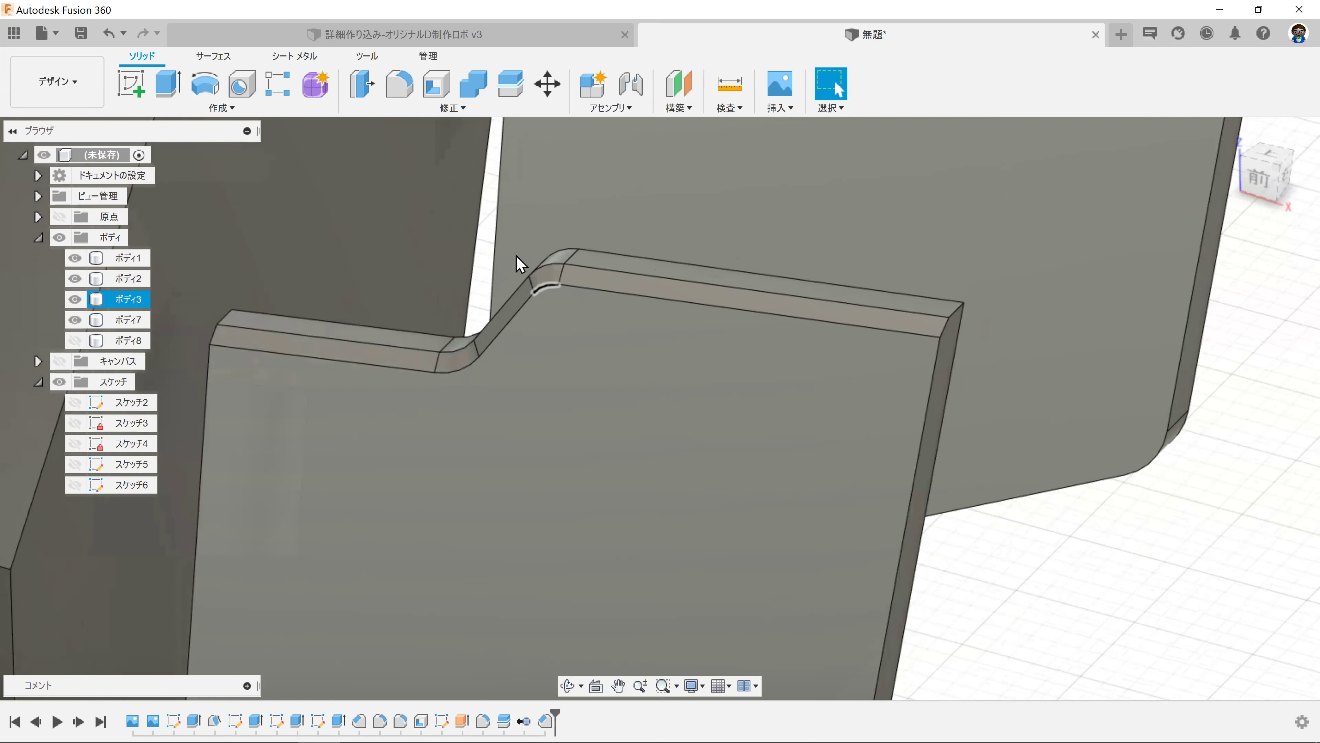
Step: Chamfer the back plate's stepped top edge by 0.3 mm, then show ボディ8 again
left_click(442, 109)
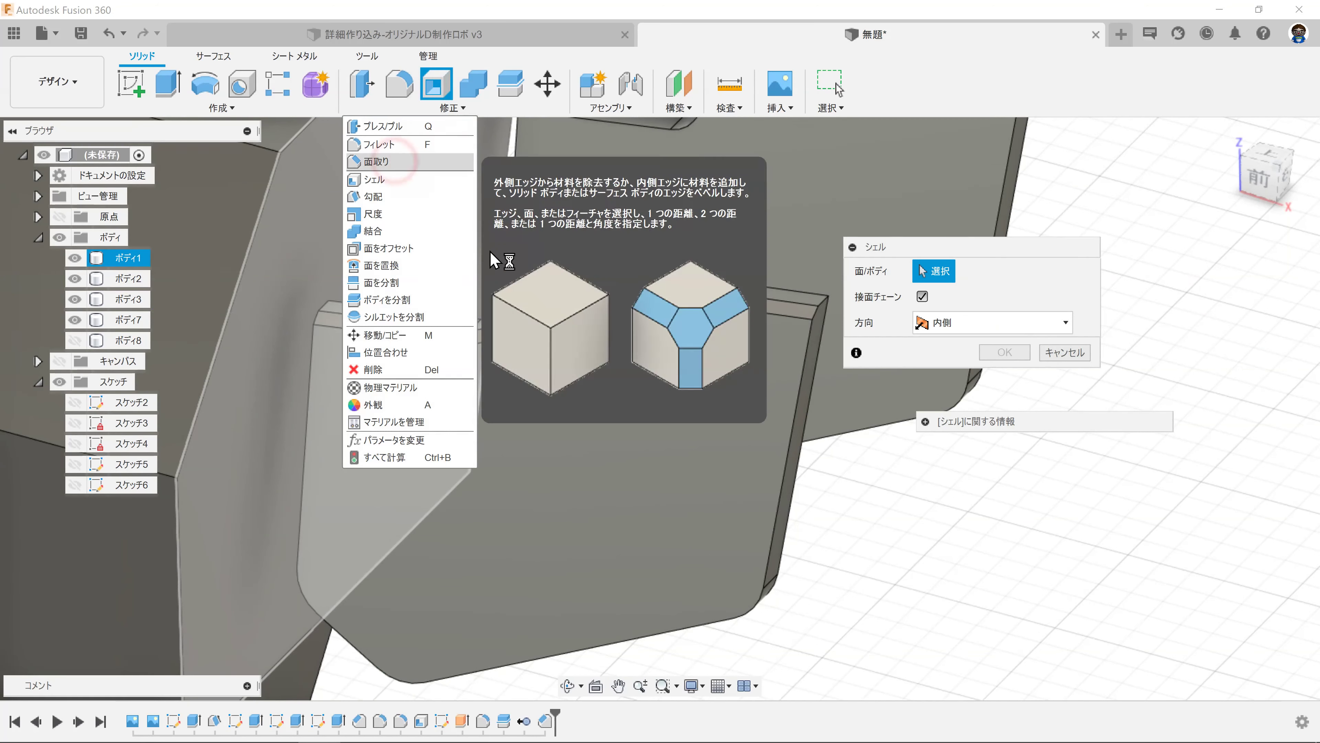
left_click(395, 162)
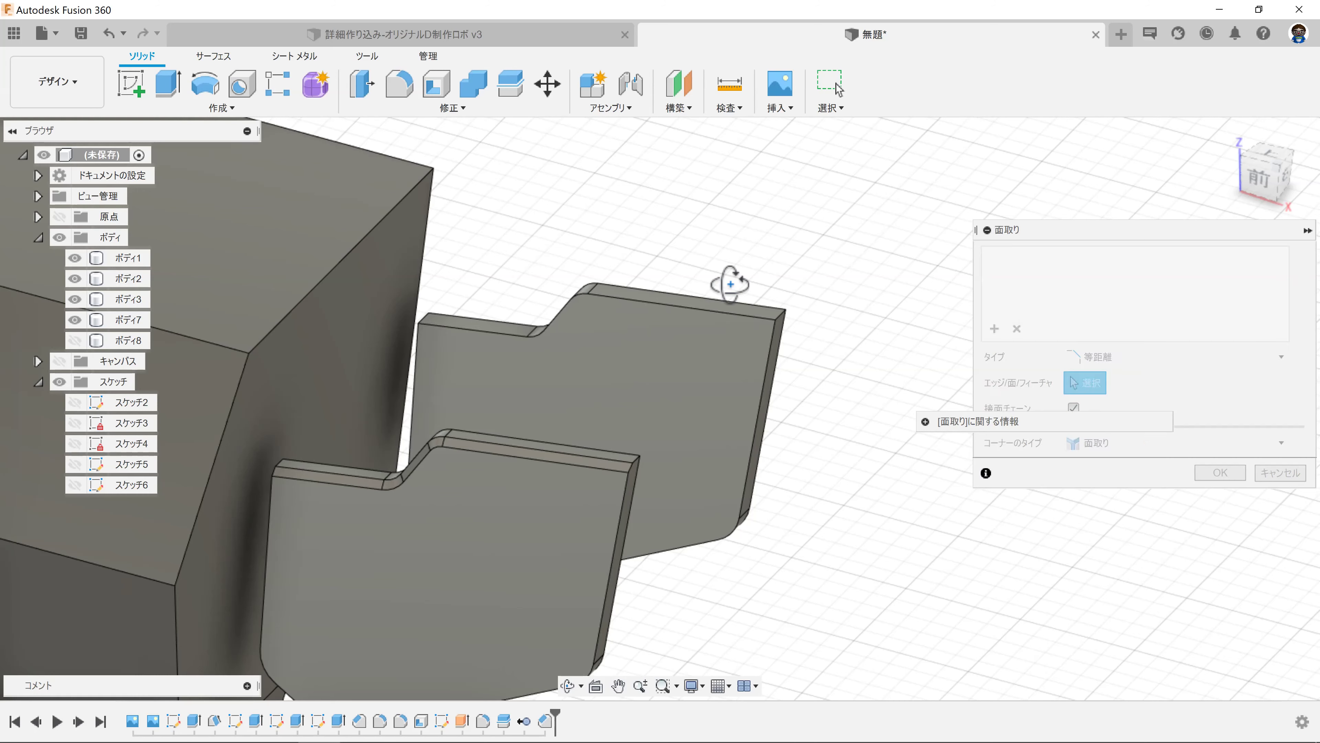
middle_click_drag(722, 280, 531, 326, "shift")
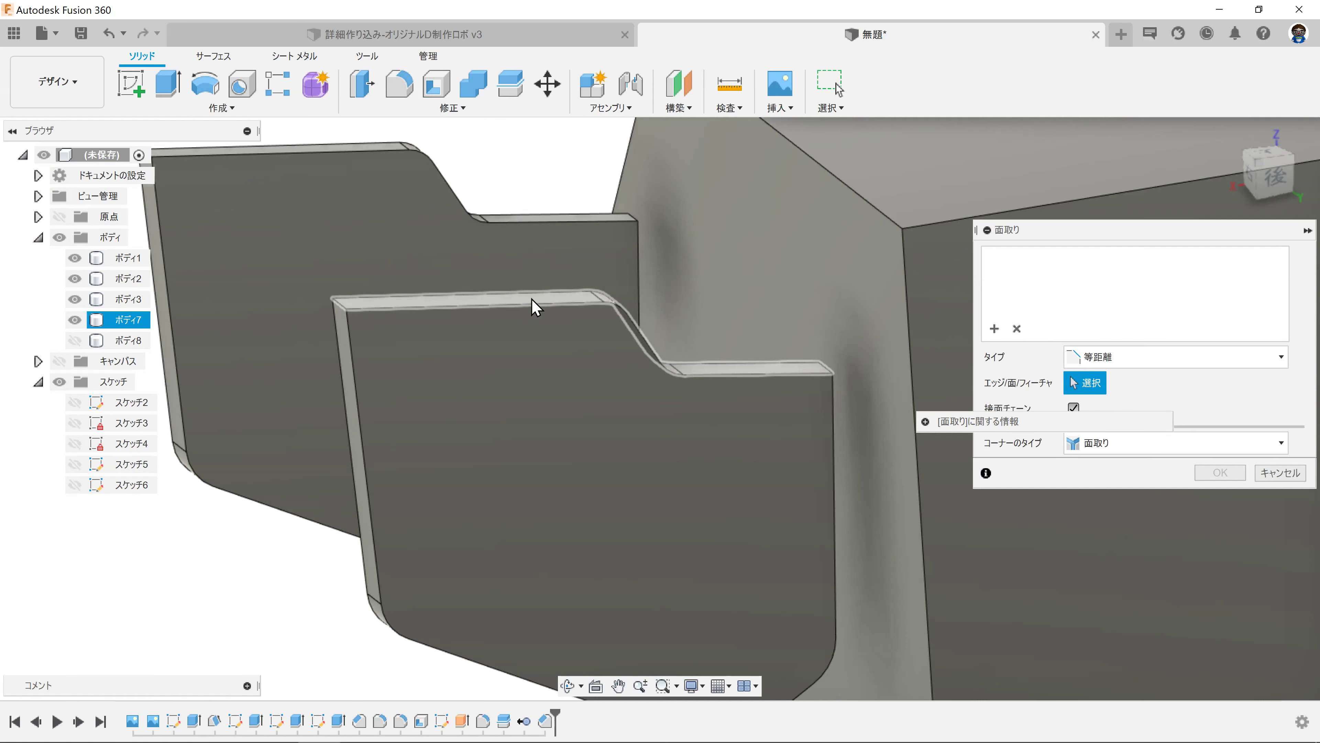
left_click(538, 307)
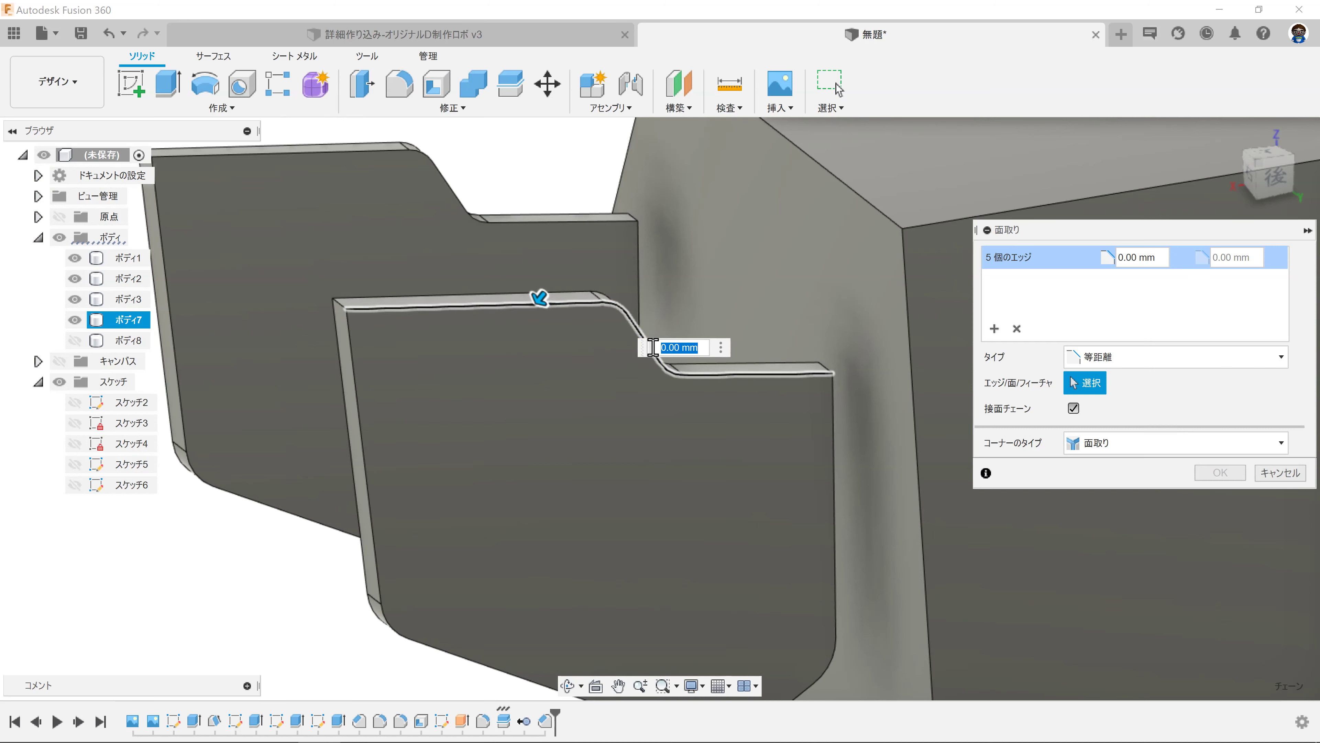
type("0.5")
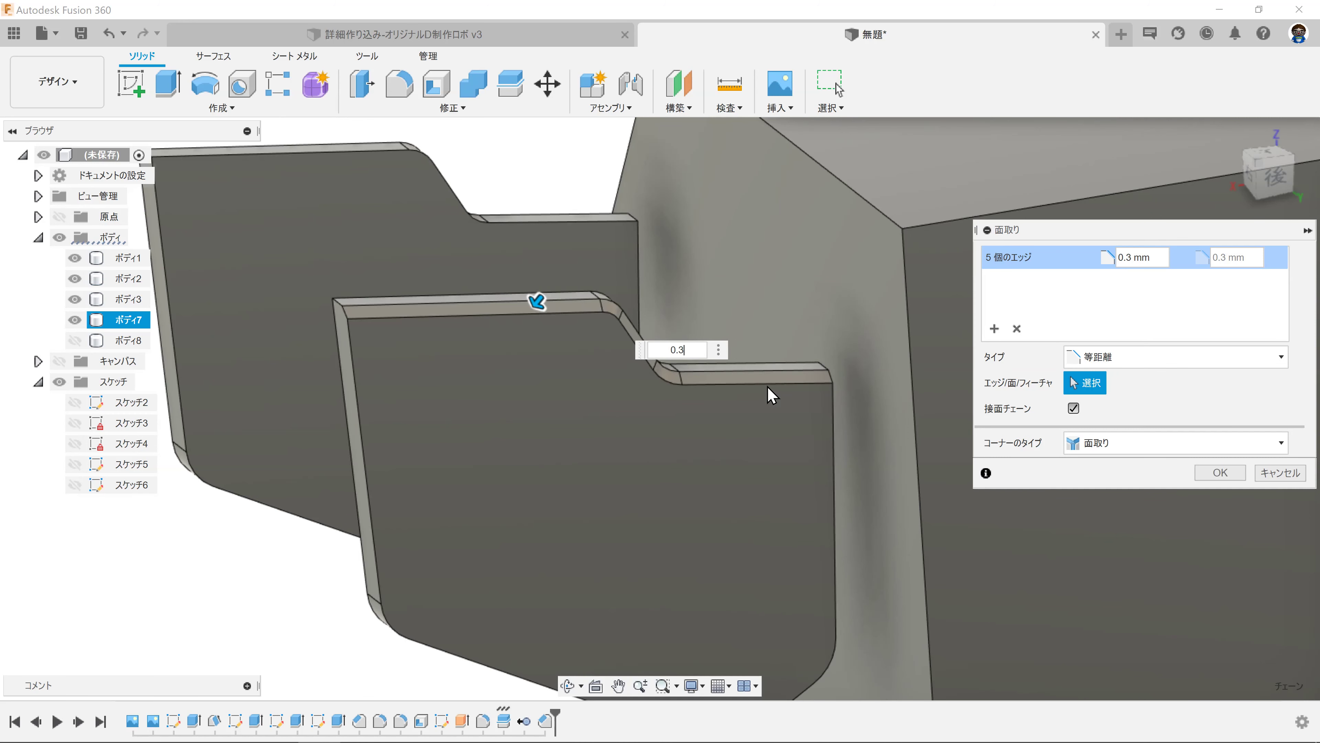
key("Return")
scroll(468, 378, "down", 3)
left_click(74, 340)
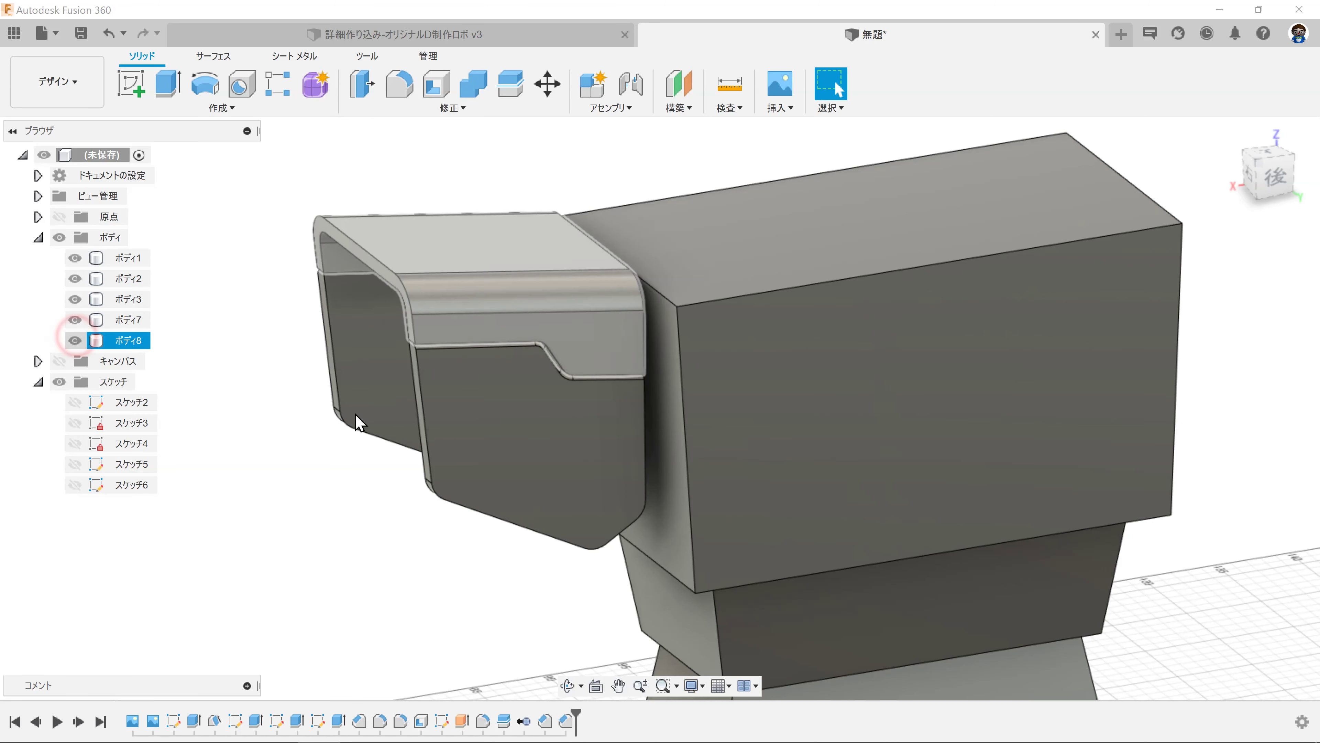
Step: Apply a 0.3 mm chamfer to the outer cap's front and rear stepped seam edge chains
mouse_move(510, 377)
middle_mouse_down("shift")
mouse_move(686, 412)
mouse_move(883, 420)
mouse_move(766, 413)
mouse_move(855, 409)
mouse_move(520, 231)
middle_mouse_up("shift")
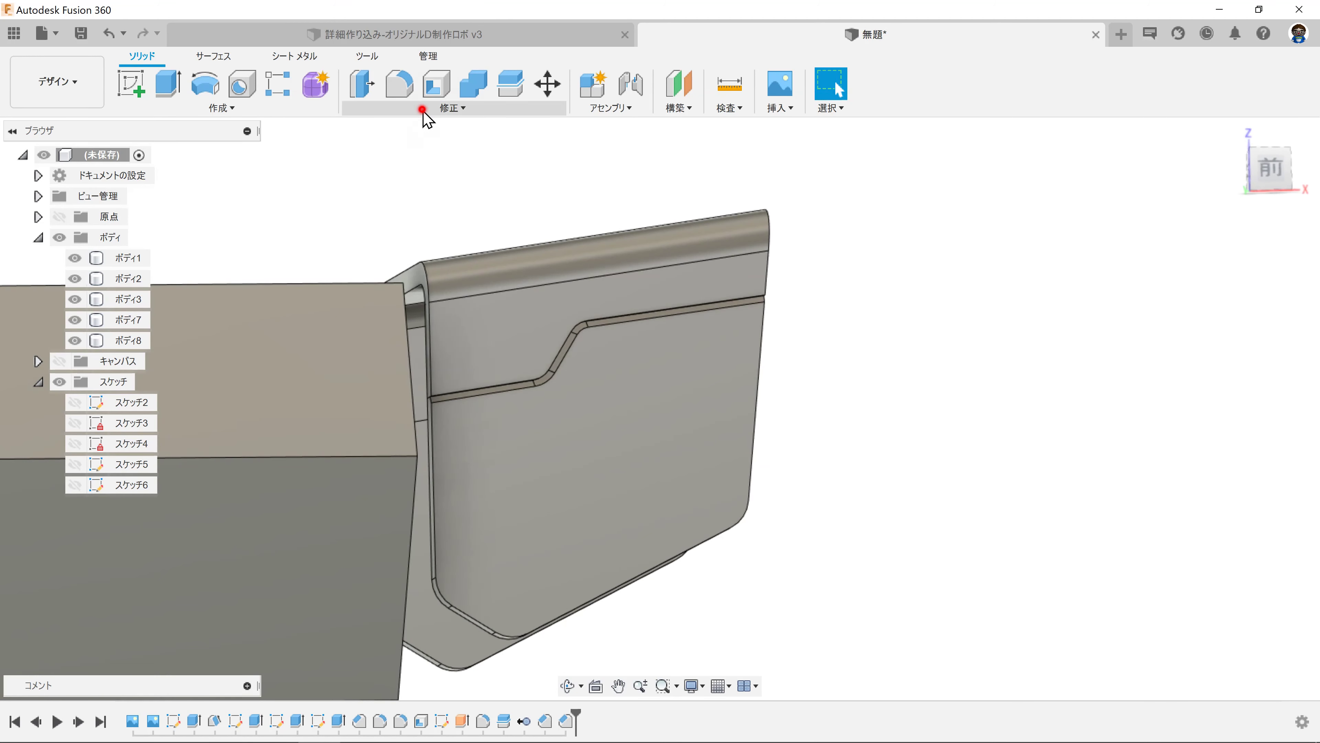
left_click(452, 108)
left_click(359, 153)
scroll(568, 341, "up", 2)
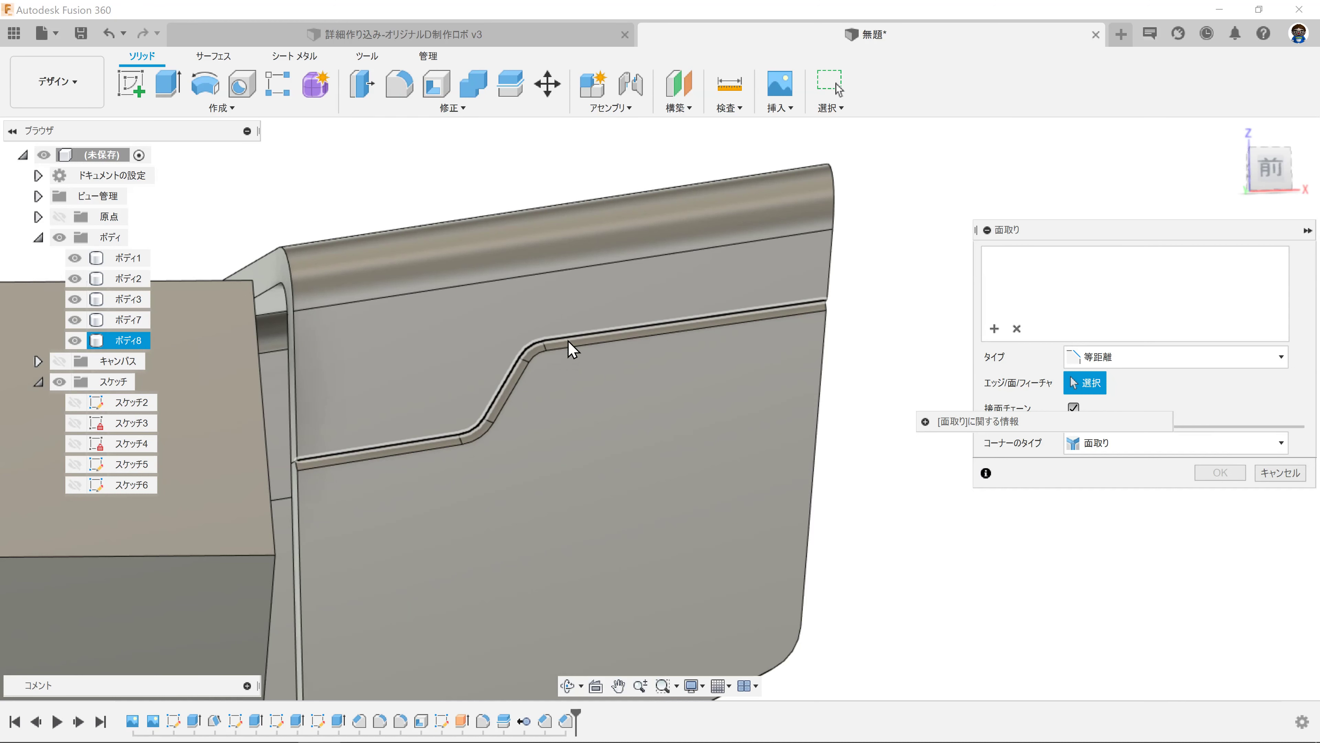
left_click(568, 341)
type("0.3")
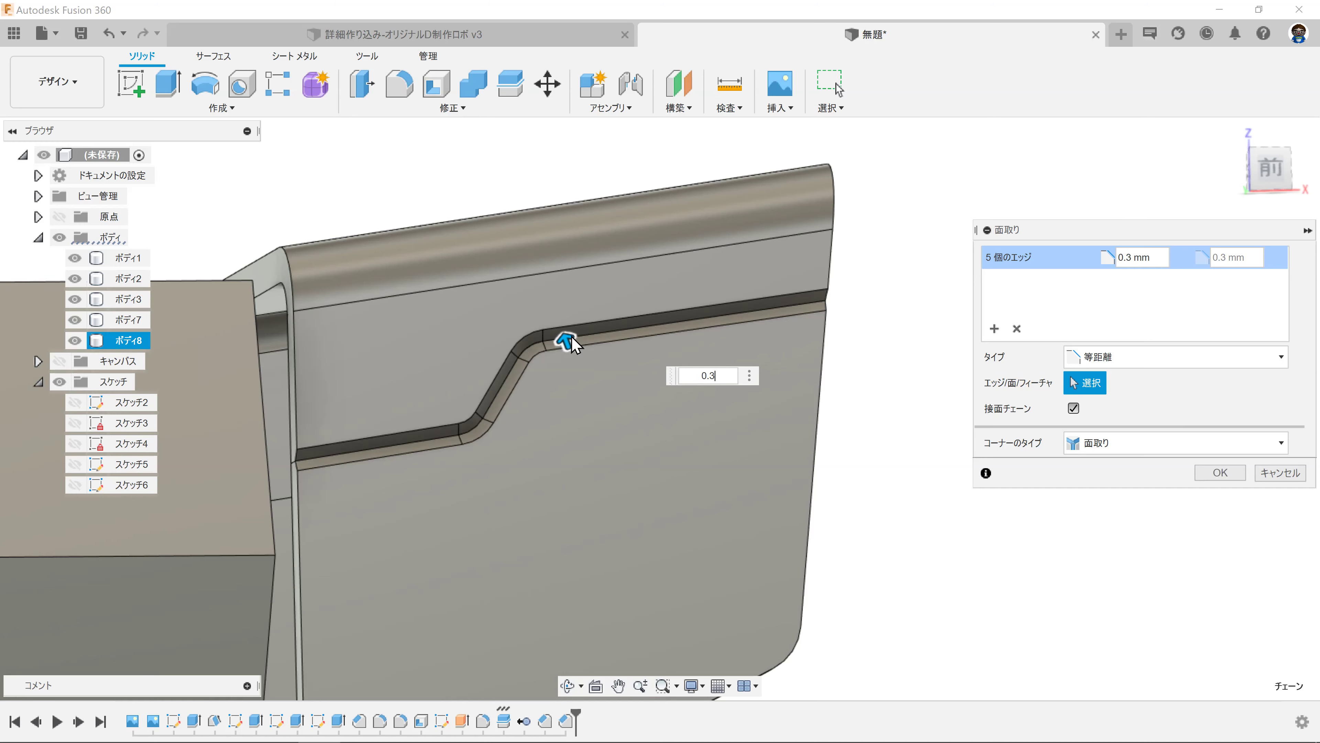
key("Return")
mouse_move(571, 336)
middle_mouse_down("shift")
mouse_move(711, 327)
mouse_move(599, 288)
mouse_move(536, 302)
middle_mouse_up("shift")
left_click(534, 305)
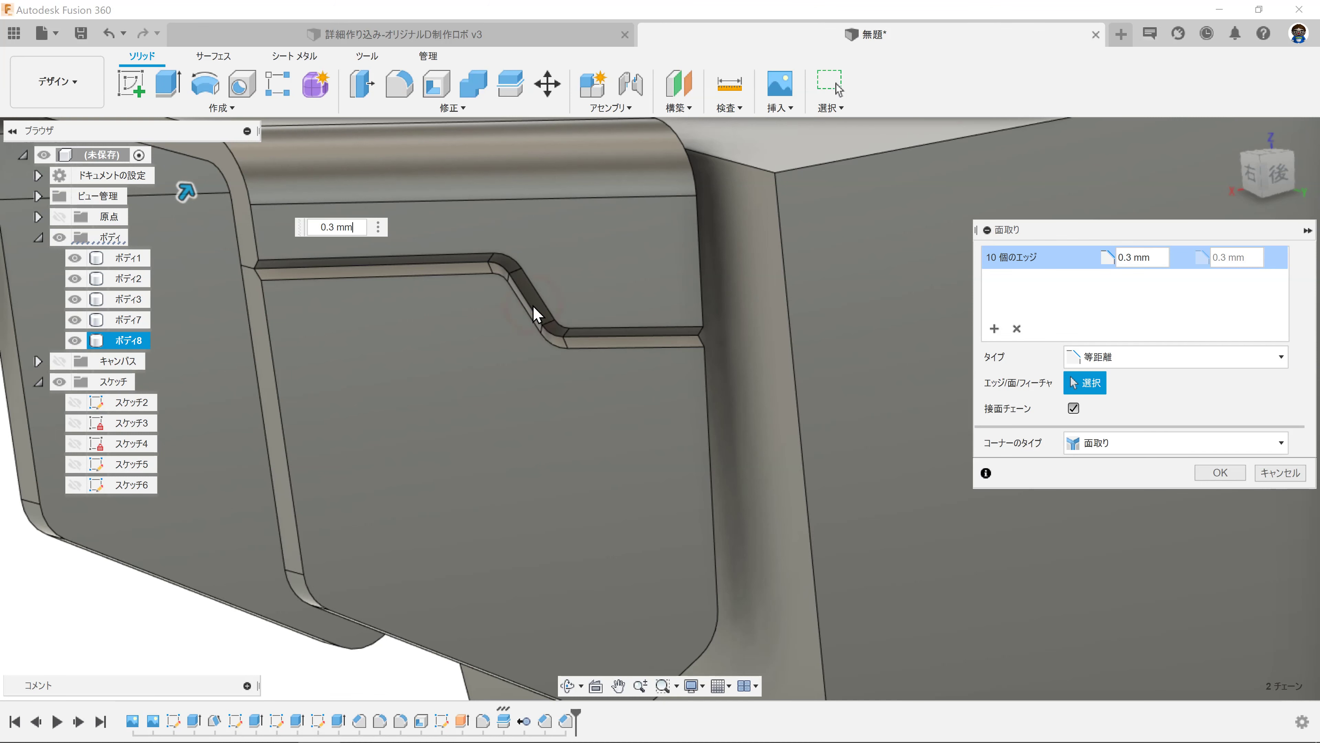
key("Return")
mouse_move(537, 315)
middle_mouse_down("shift")
mouse_move(710, 330)
mouse_move(793, 360)
mouse_move(820, 394)
mouse_move(1029, 342)
mouse_move(1011, 198)
mouse_move(1002, 333)
mouse_move(996, 317)
middle_mouse_up("shift")
left_click(57, 81)
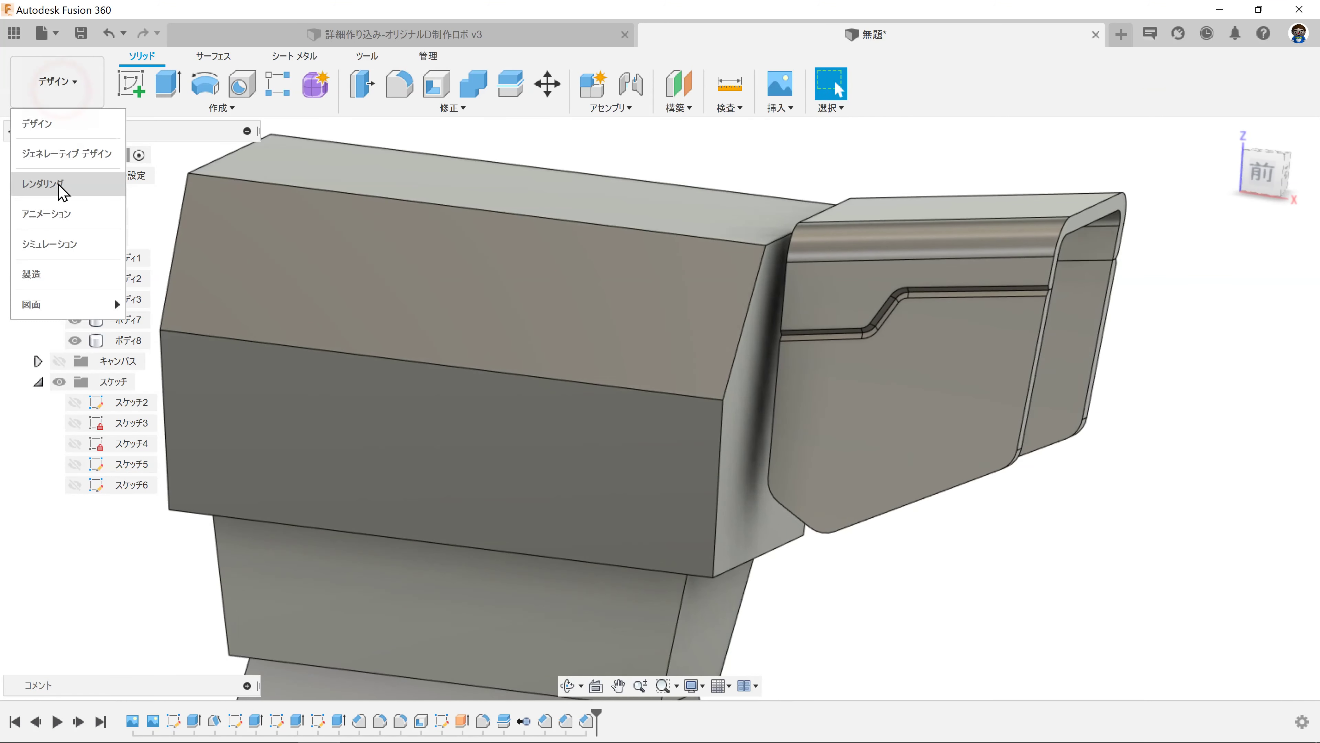
Step: Switch to the Rendering workspace and orbit the shaded torso to a new angle
left_click(58, 185)
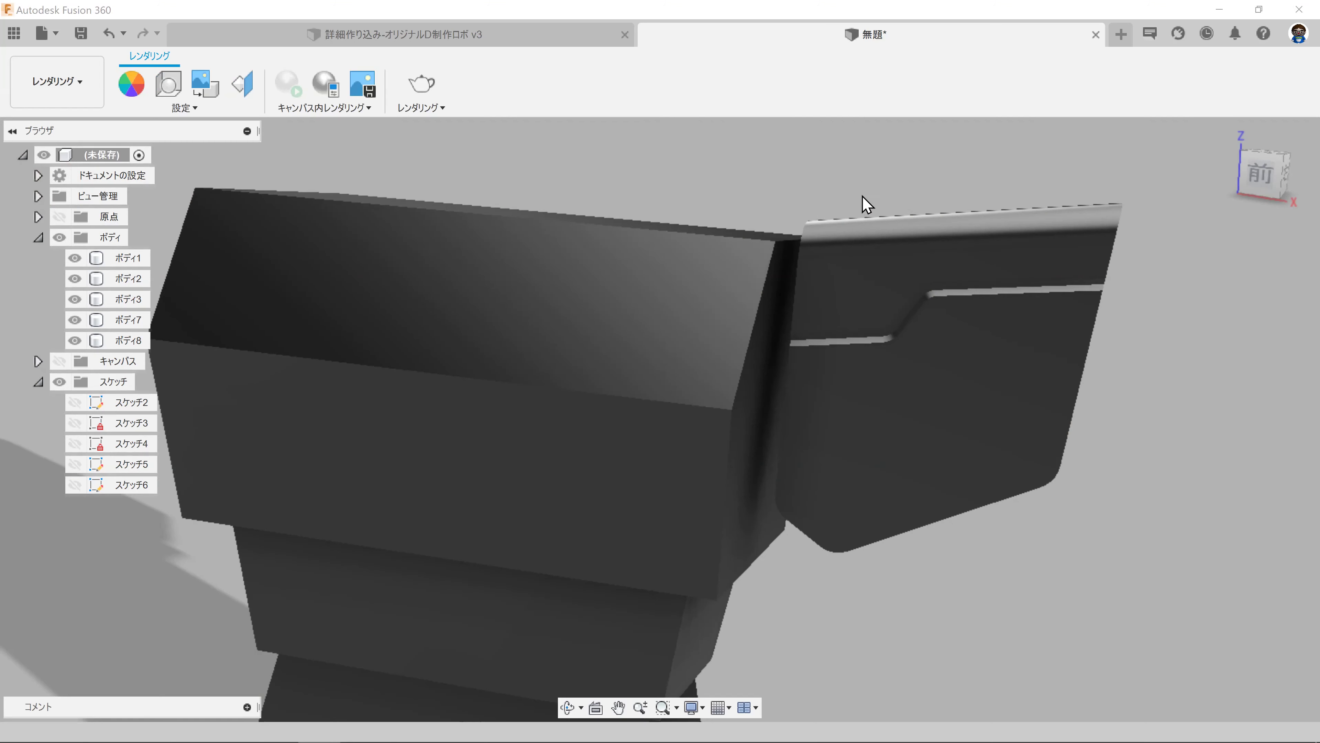
mouse_move(737, 222)
middle_mouse_down("shift")
mouse_move(796, 230)
mouse_move(784, 245)
mouse_move(1036, 378)
middle_mouse_up("shift")
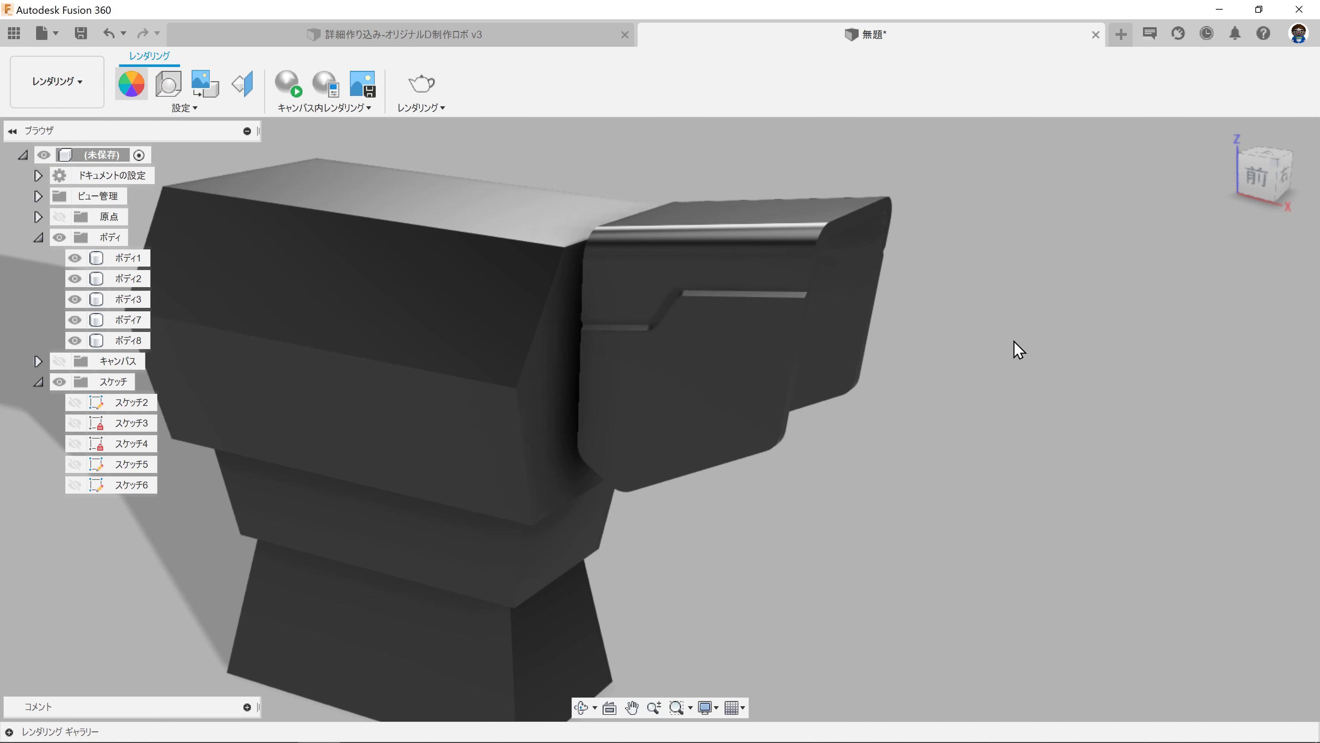
Step: Paint the side plate's top cover glossy green, and its lower part and rear panel glossy white
key("a")
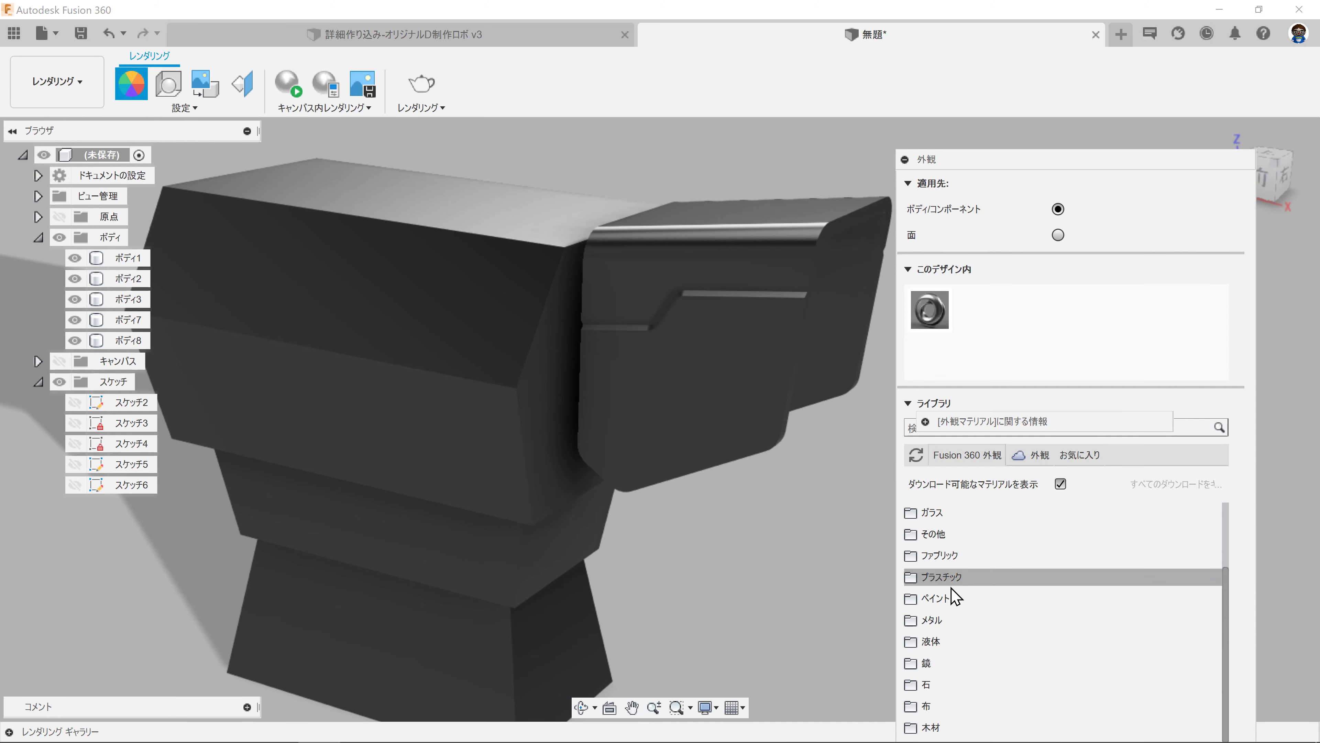
left_click(946, 598)
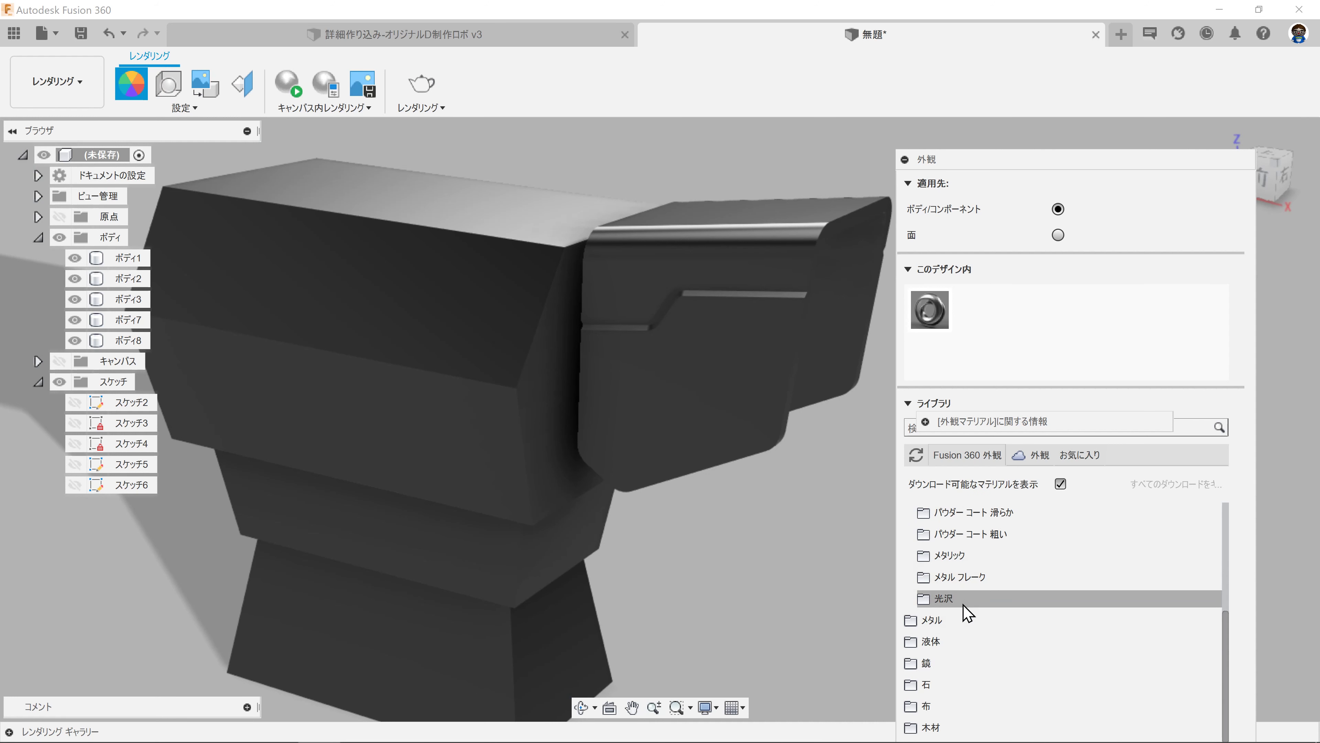
left_click(934, 600)
left_click_drag(951, 570, 789, 208)
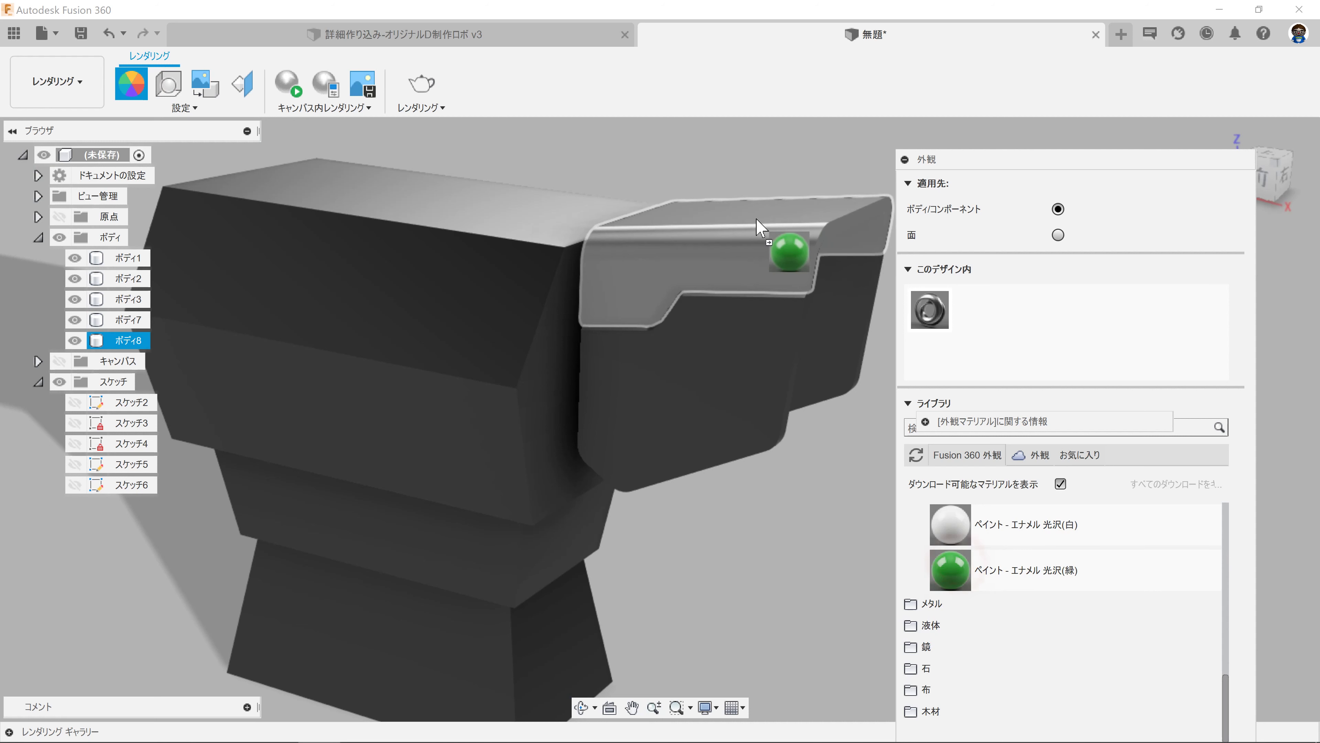
left_click_drag(950, 525, 769, 427)
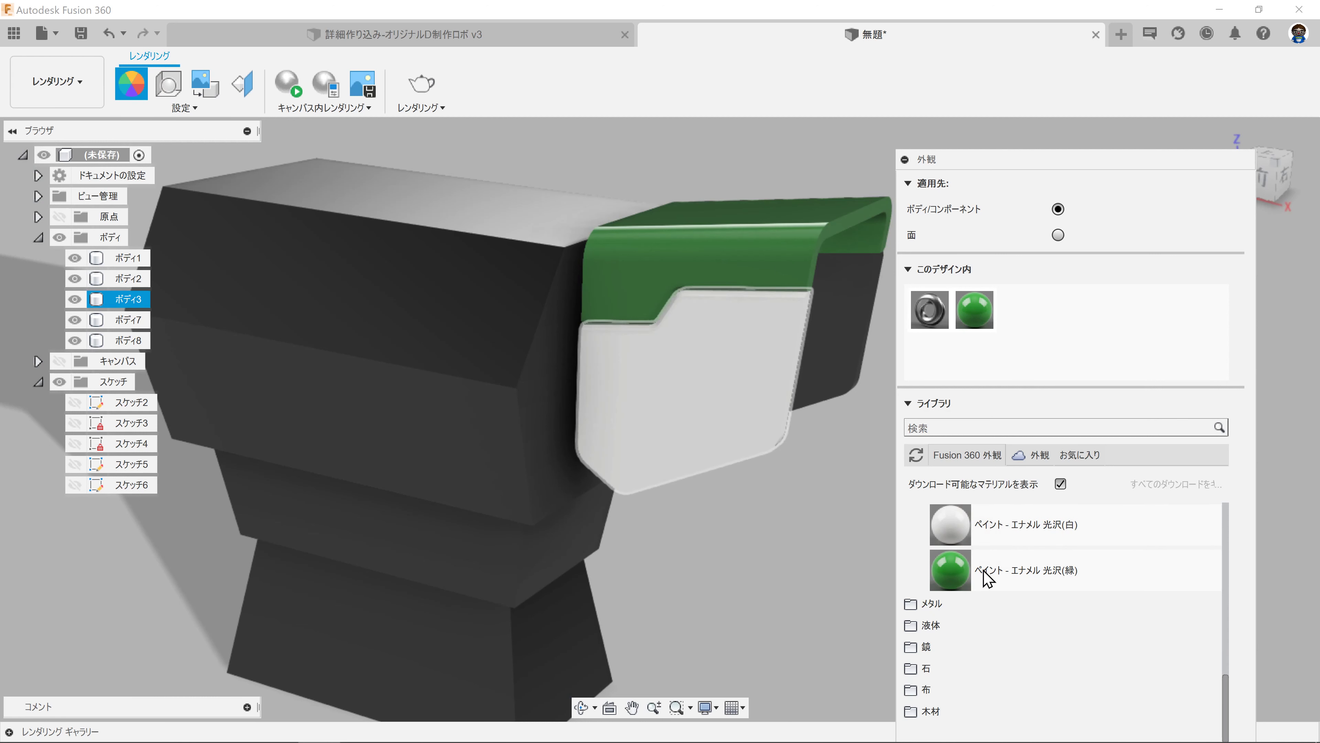
left_click_drag(950, 526, 875, 375)
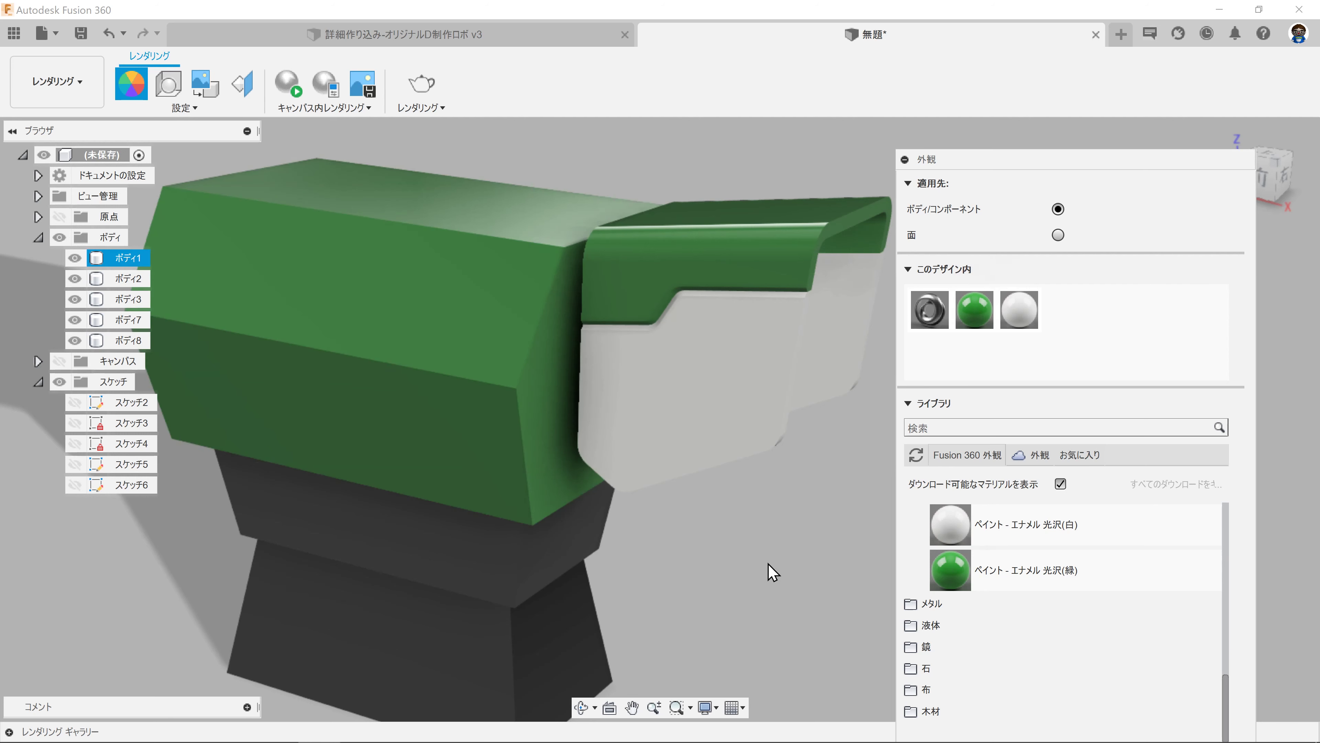
Step: Paint the large upper body glossy green and the lower block glossy white
left_click_drag(980, 292, 687, 551)
left_click_drag(951, 524, 606, 497)
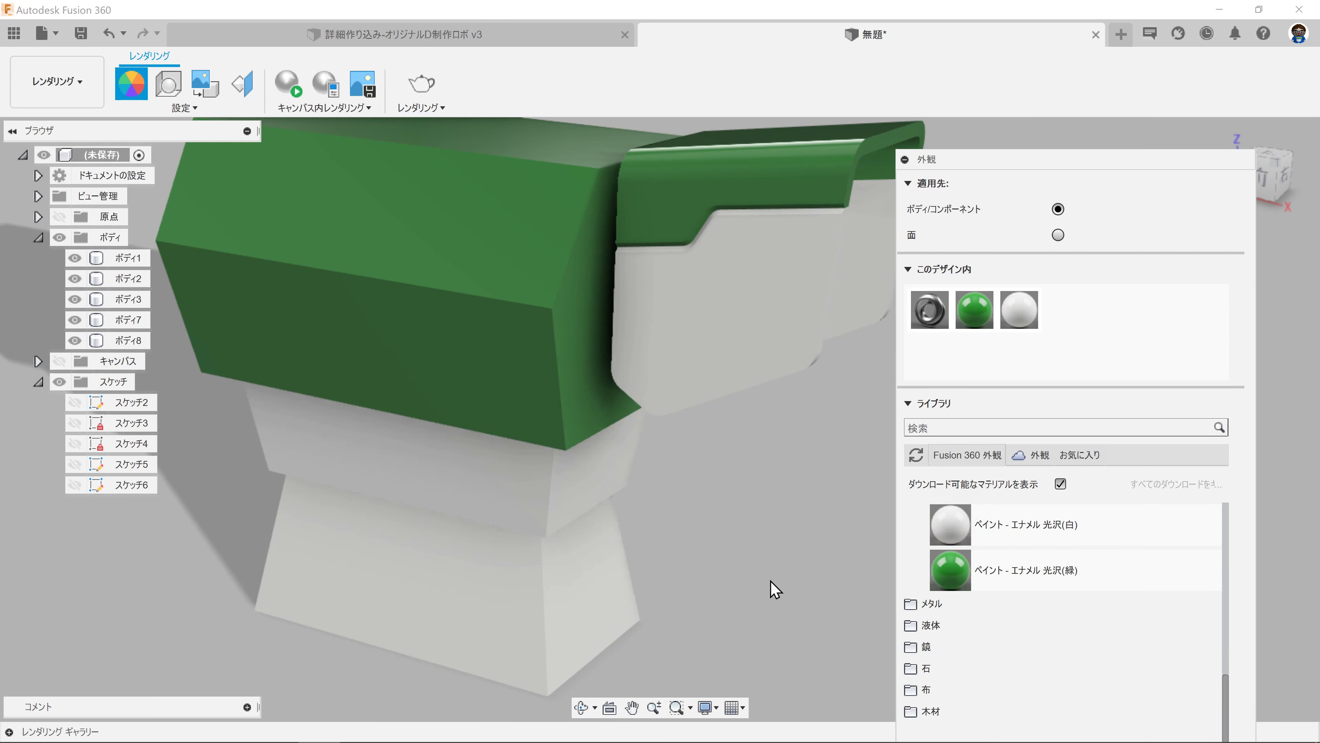
key("Escape")
mouse_move(1055, 625)
middle_mouse_down("shift")
mouse_move(889, 426)
mouse_move(902, 442)
middle_mouse_up("shift")
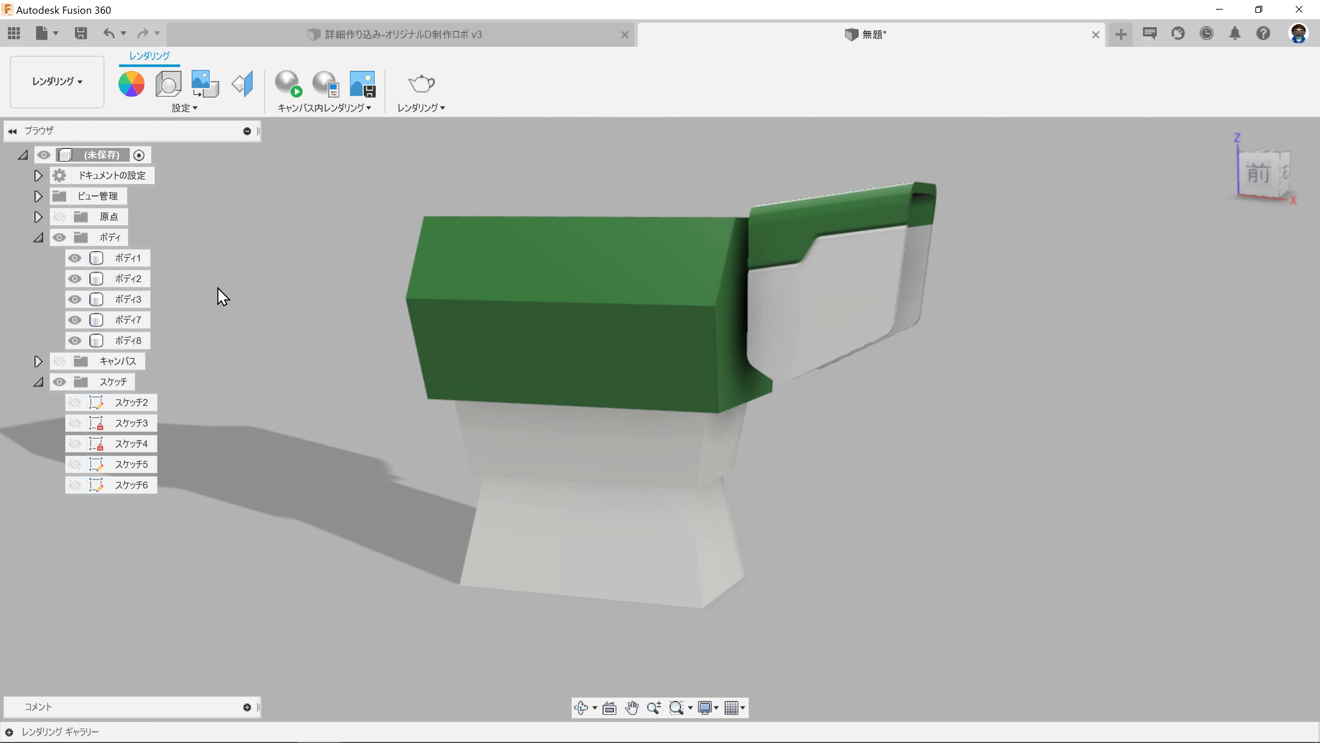
Step: Edit the bottom block's extrude in Design so it creates a New Body
left_click(73, 83)
left_click(59, 130)
left_click(569, 542)
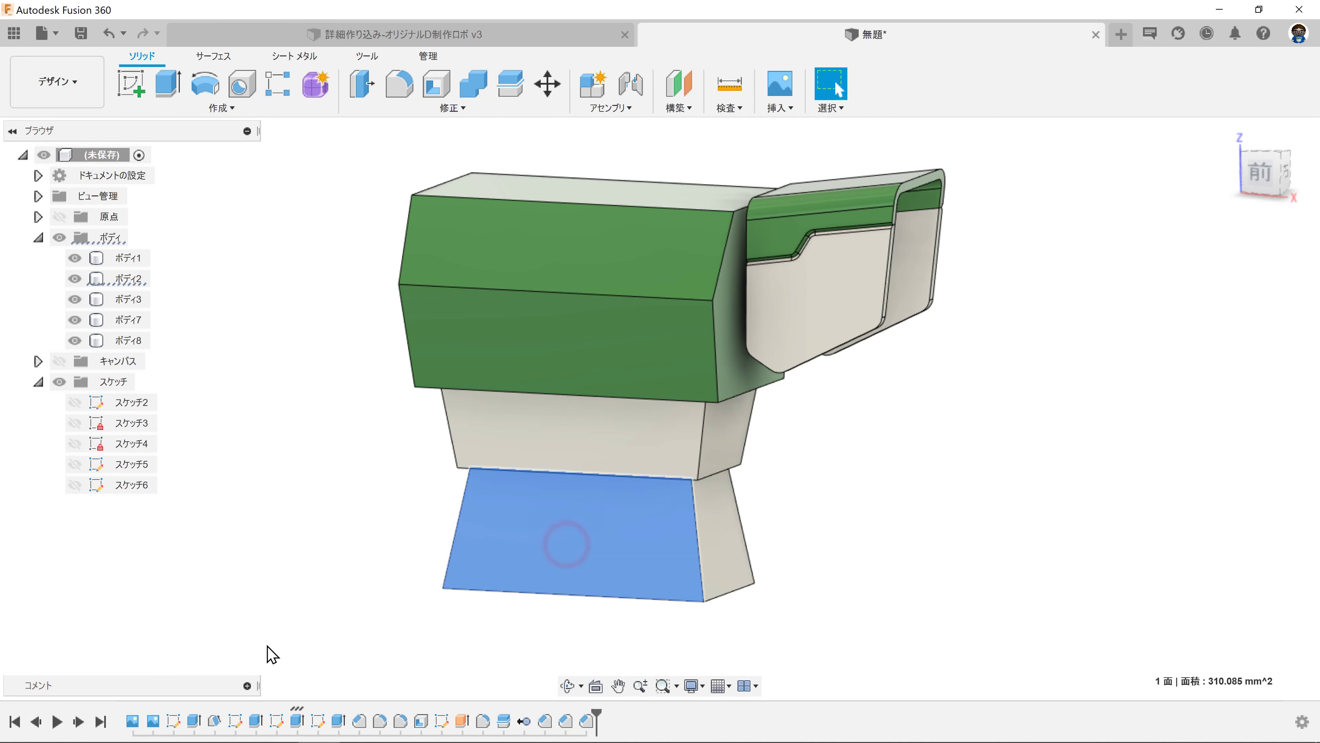
double_click(297, 720)
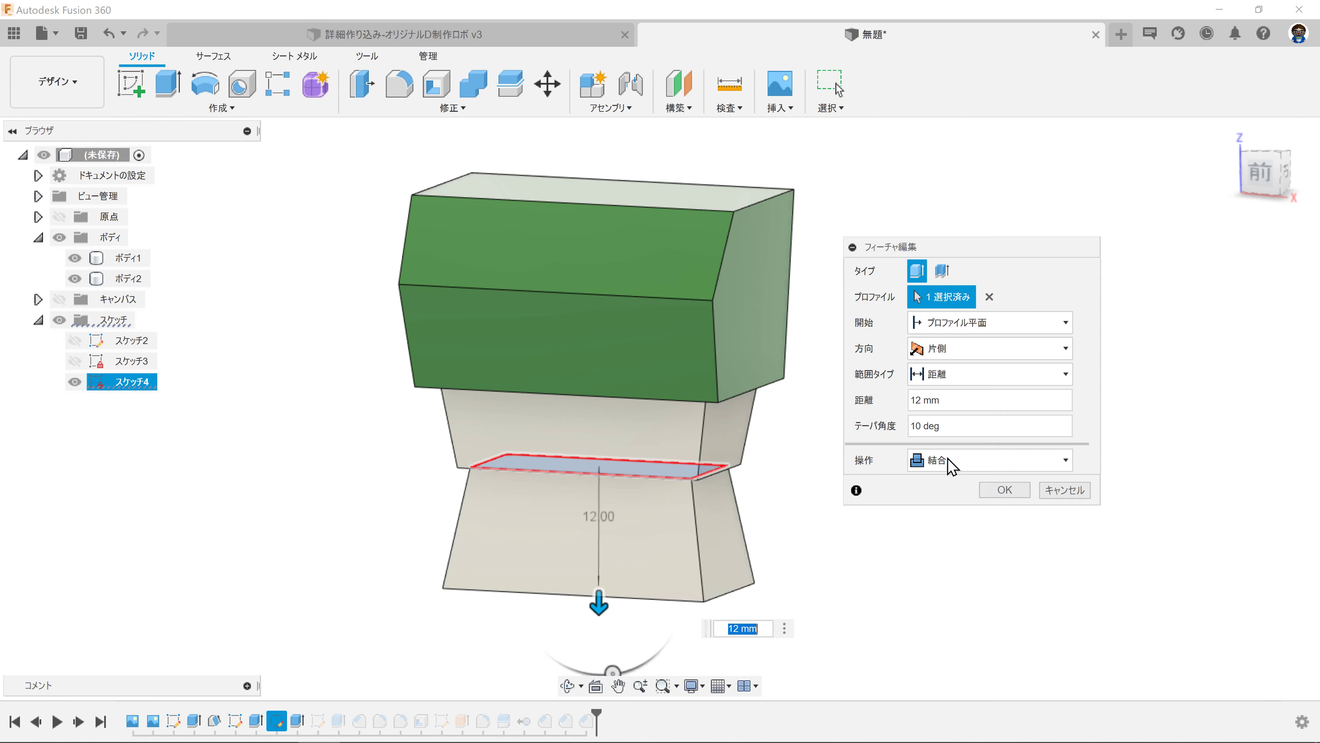
left_click(959, 459)
left_click(947, 535)
left_click(1005, 490)
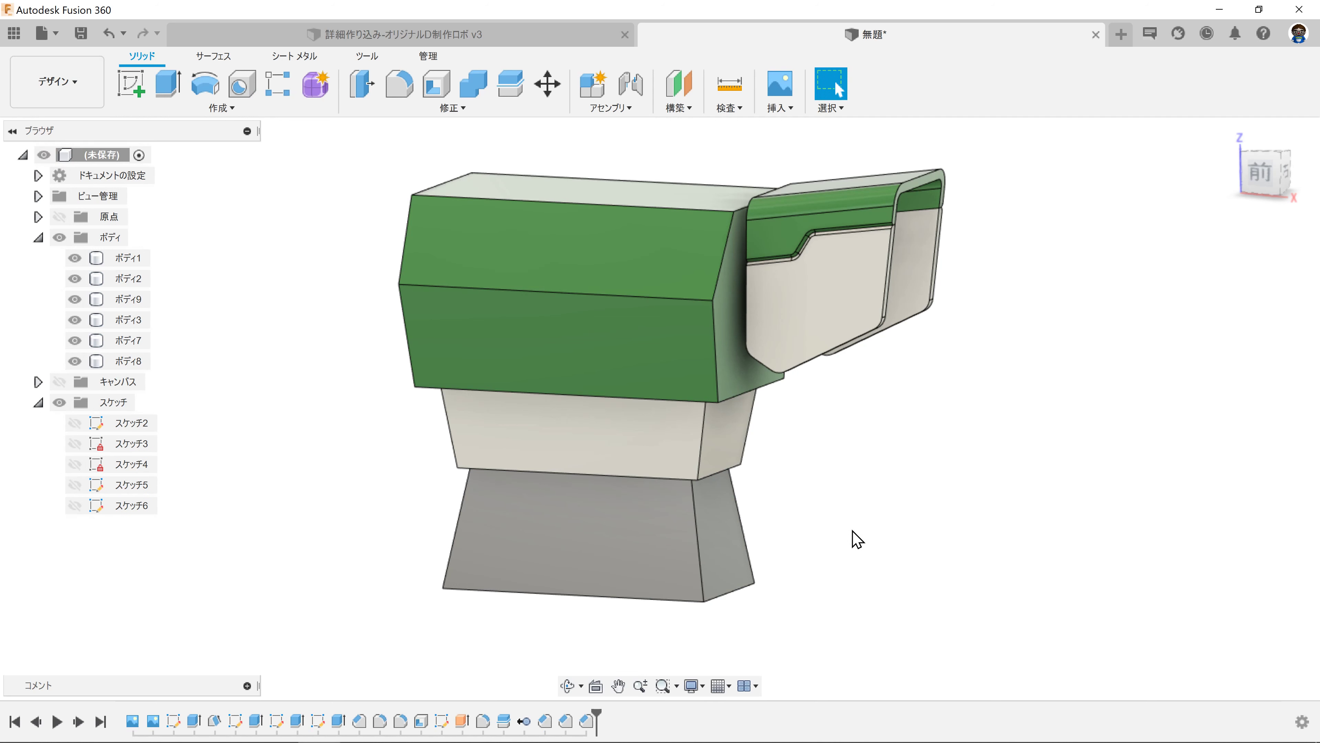
Step: Paint the new bottom block glossy white enamel
key("a")
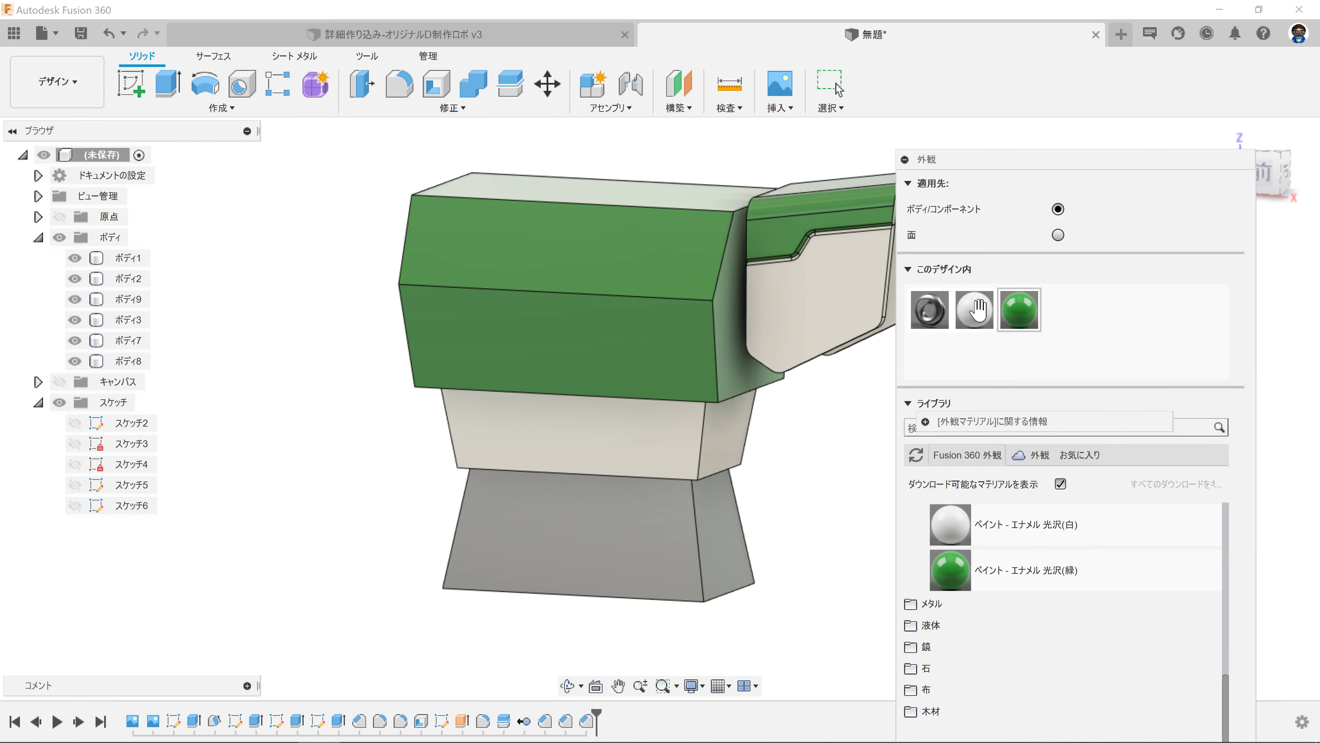
left_click_drag(743, 556, 744, 560)
key("Escape")
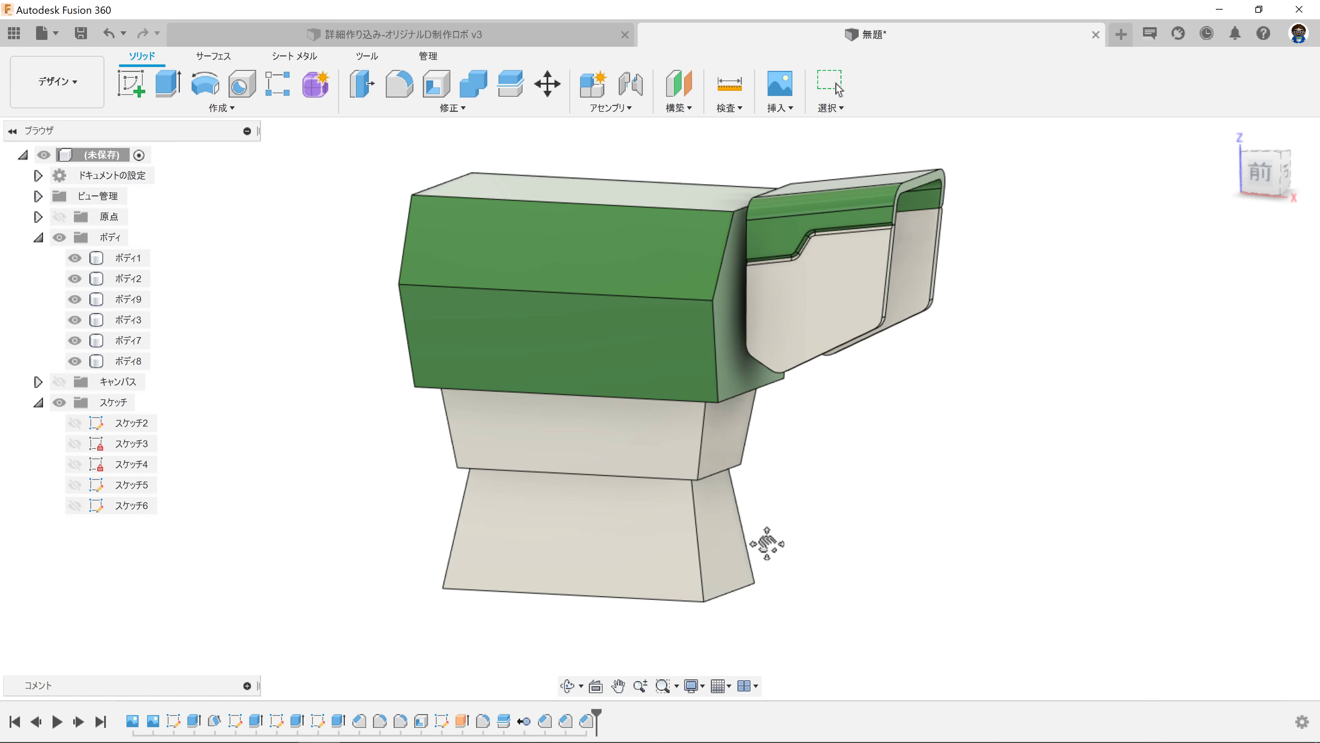
middle_click_drag(767, 543, 790, 540, "shift")
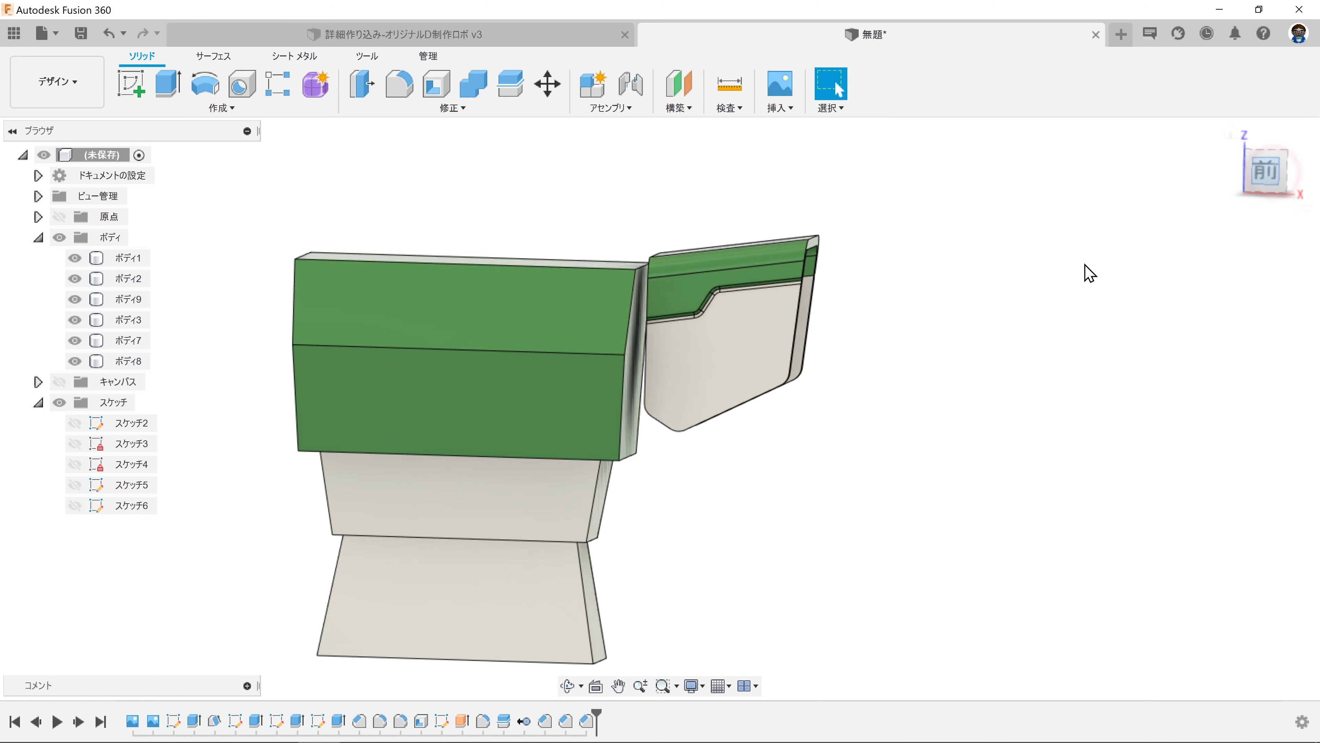
Step: Roll the timeline back before the split features so the side plate is one shell
mouse_move(913, 301)
middle_mouse_down("shift")
mouse_move(864, 292)
mouse_move(846, 363)
middle_mouse_up("shift")
scroll(913, 339, "up", 1)
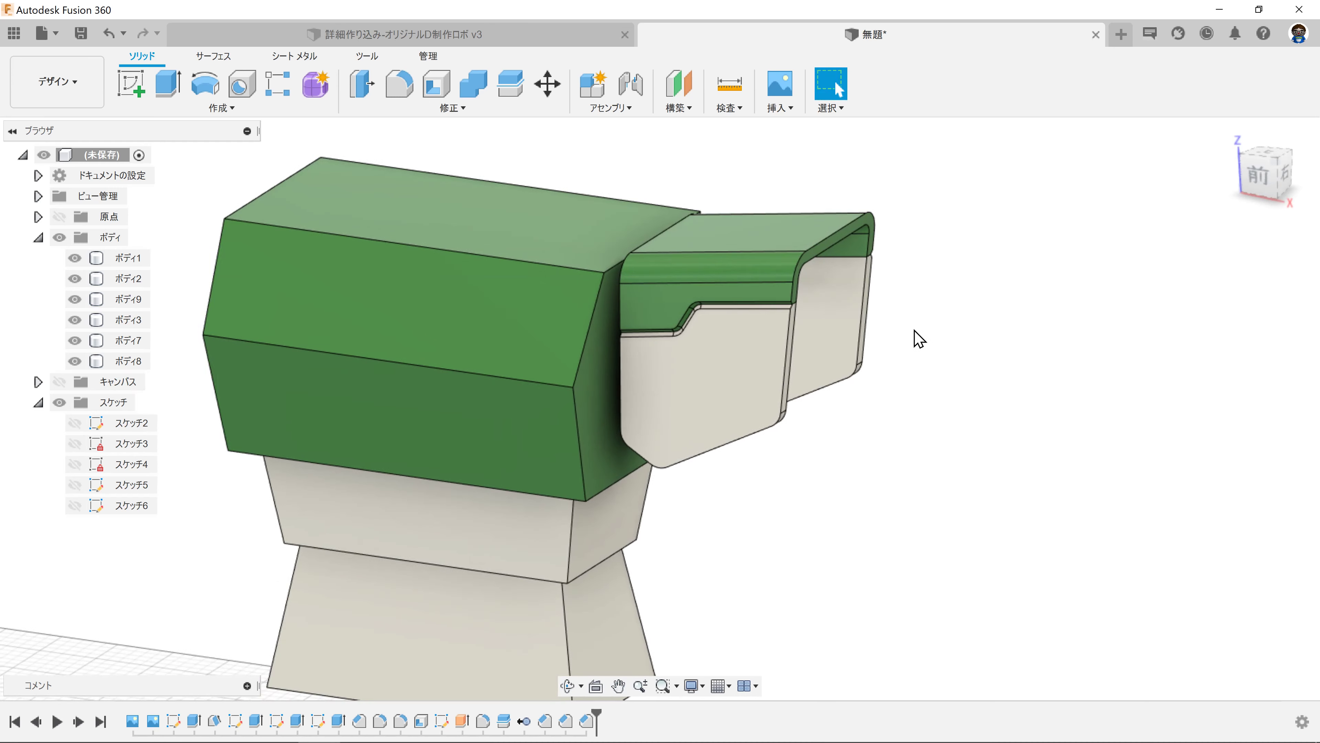
scroll(914, 339, "up", 1)
scroll(919, 339, "up", 1)
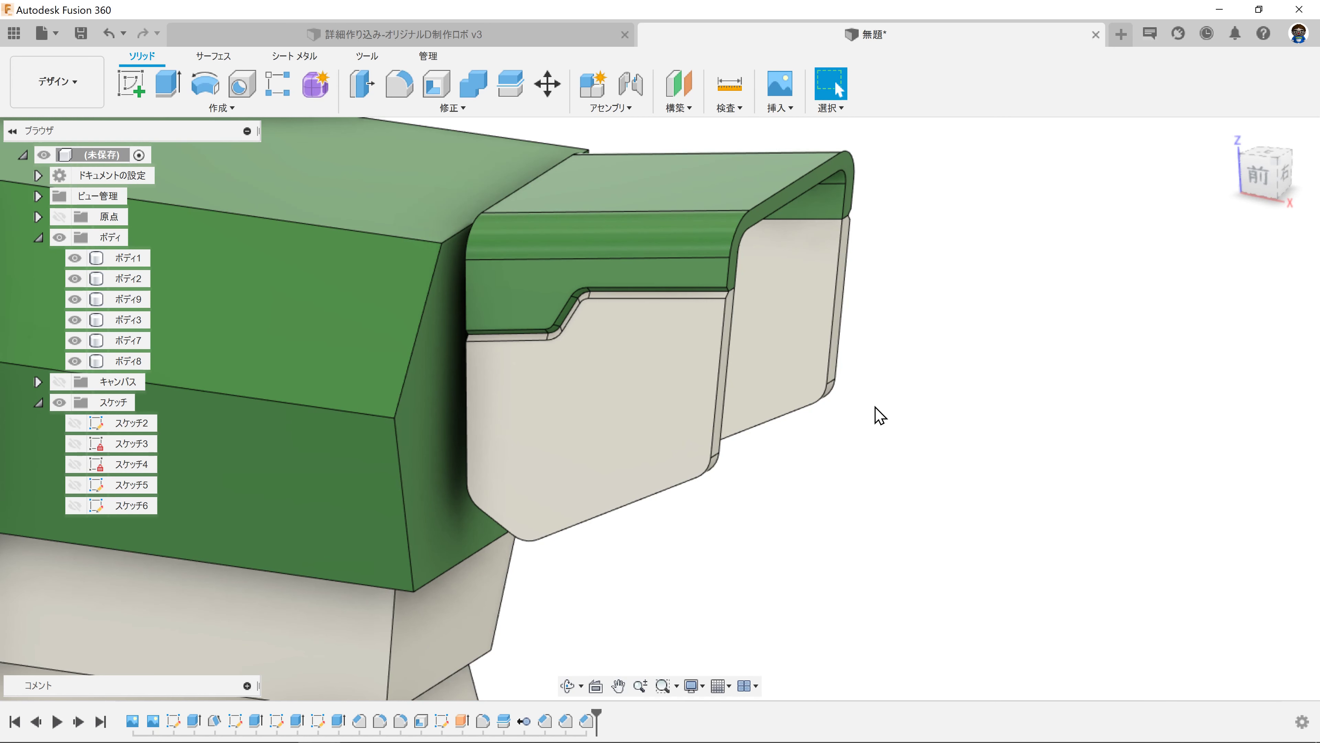
left_click_drag(597, 717, 532, 716)
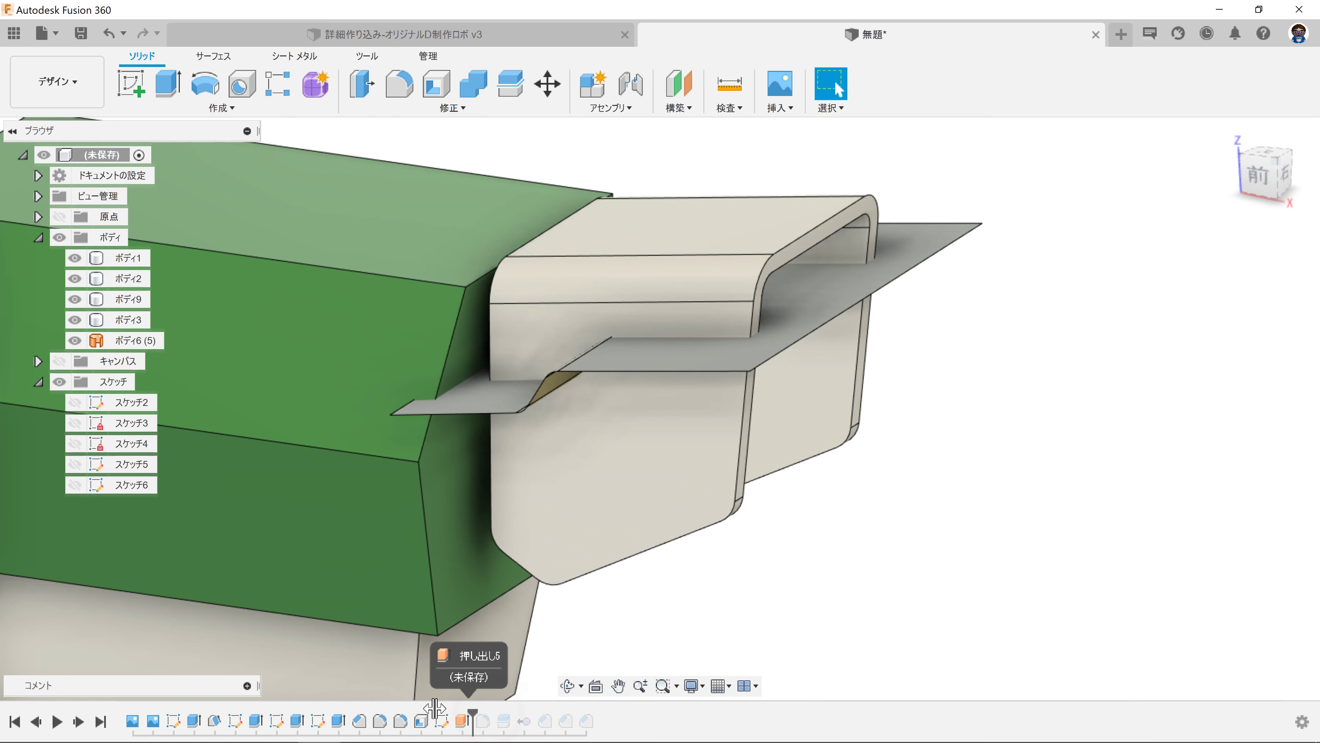
mouse_move(816, 596)
middle_mouse_down("shift")
mouse_move(828, 534)
mouse_move(805, 501)
mouse_move(825, 574)
mouse_move(810, 583)
middle_mouse_up("shift")
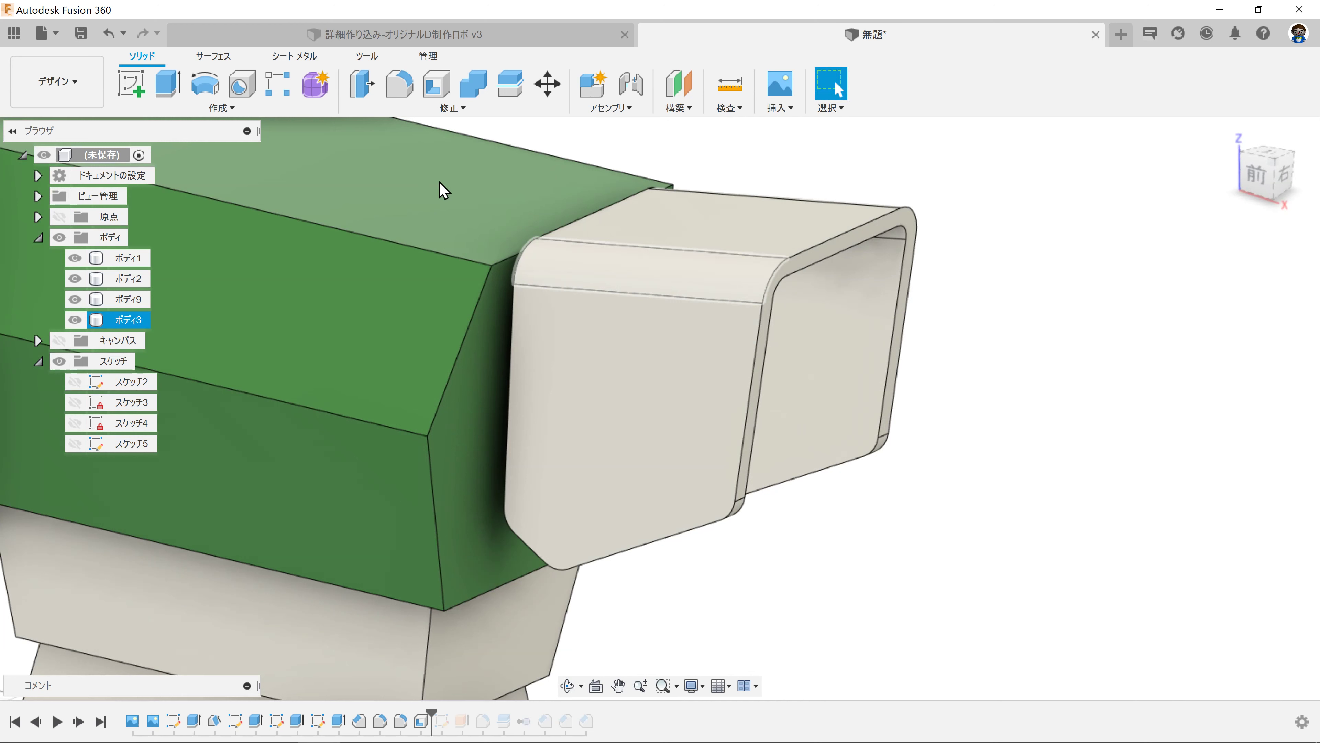
left_click(442, 107)
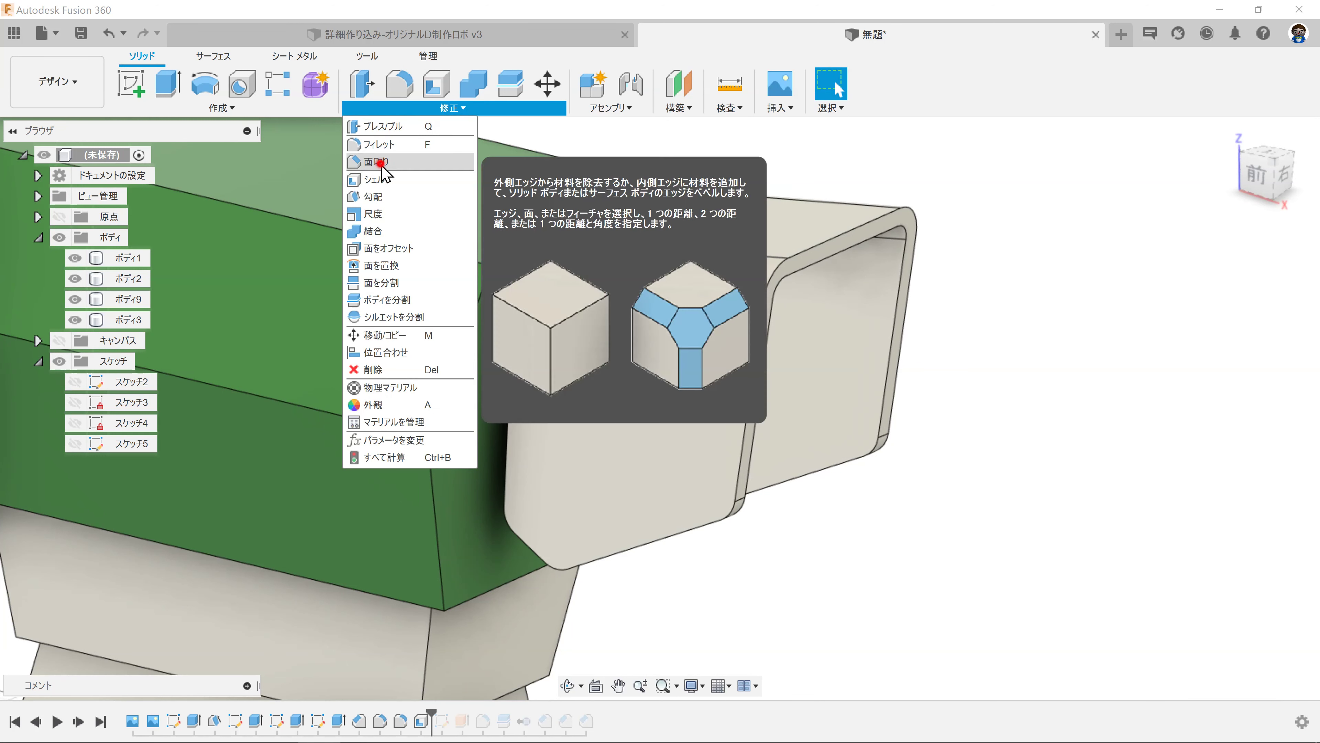
Step: Chamfer the side plate's 20-edge outer chain by 0.5 mm
left_click(377, 162)
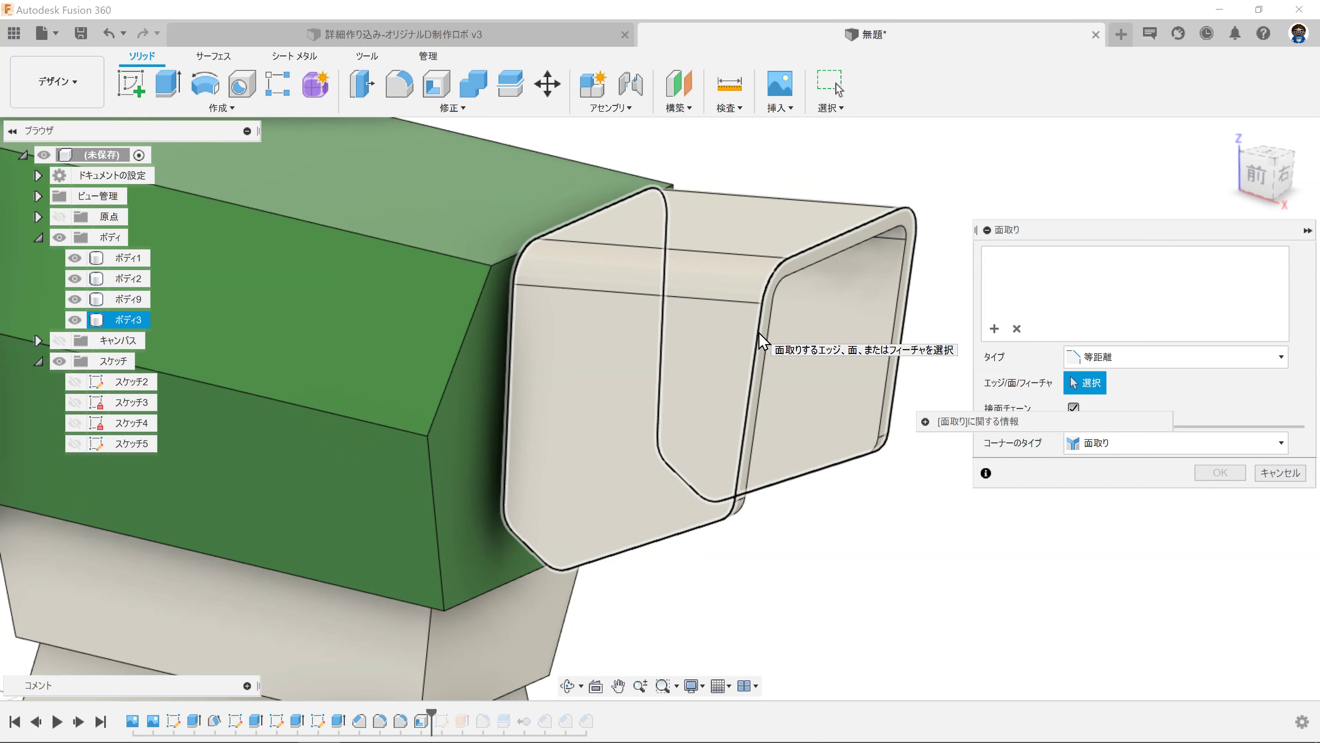
left_click(759, 333)
middle_click_drag(757, 509, 773, 419, "shift")
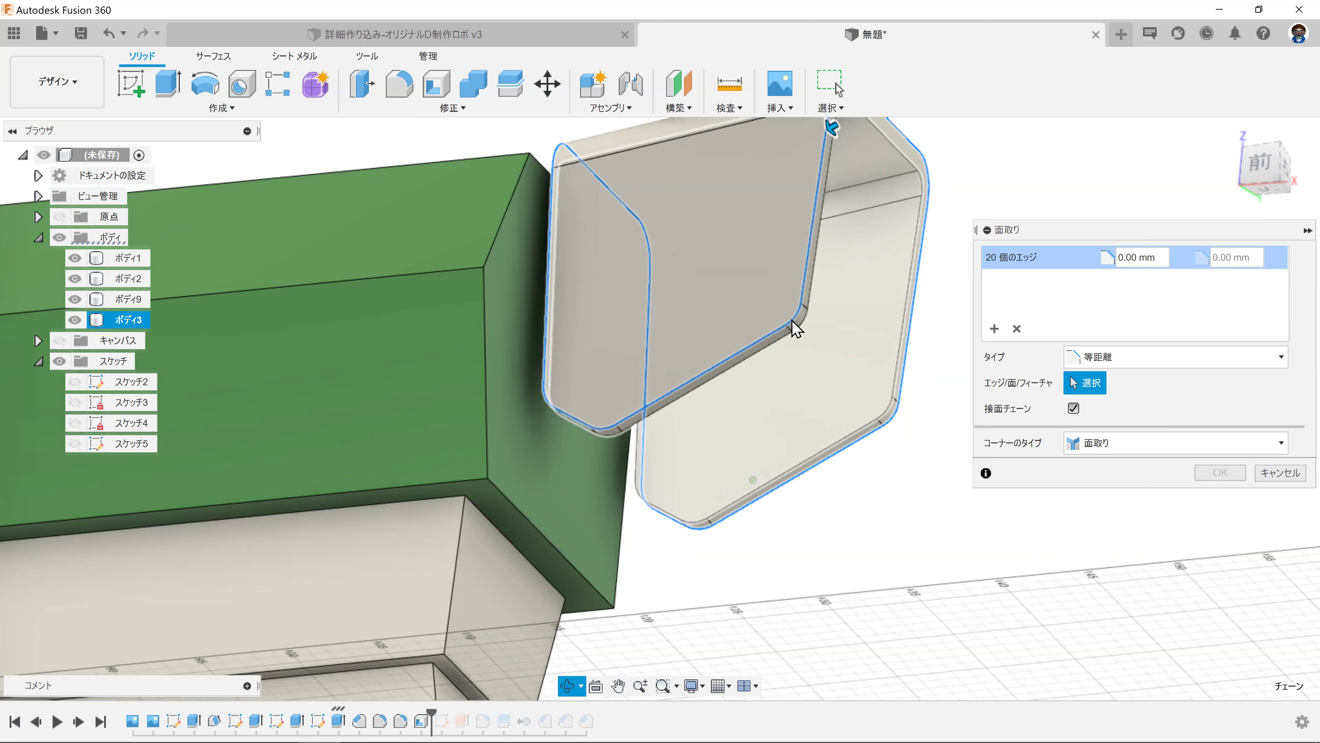
scroll(773, 419, "up", 2)
scroll(775, 362, "up", 3)
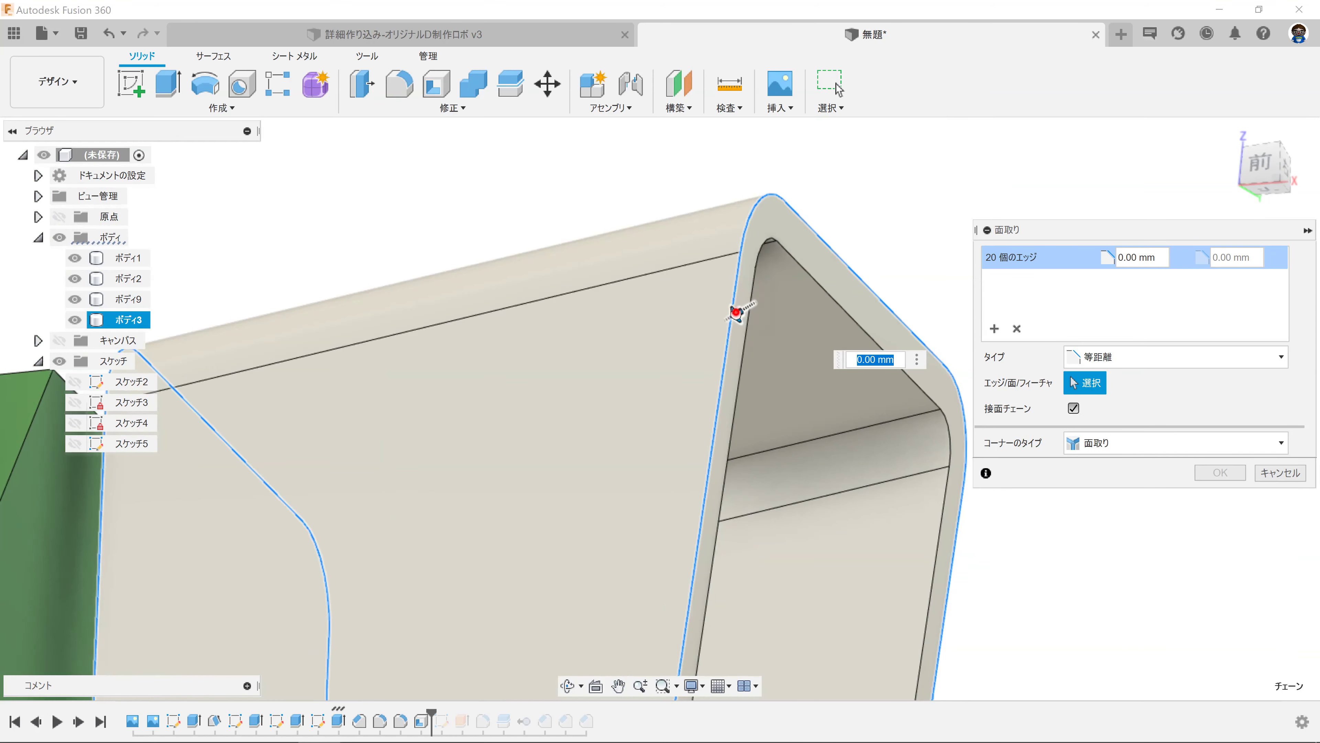
left_click_drag(736, 312, 728, 305)
middle_click_drag(728, 305, 737, 260, "shift")
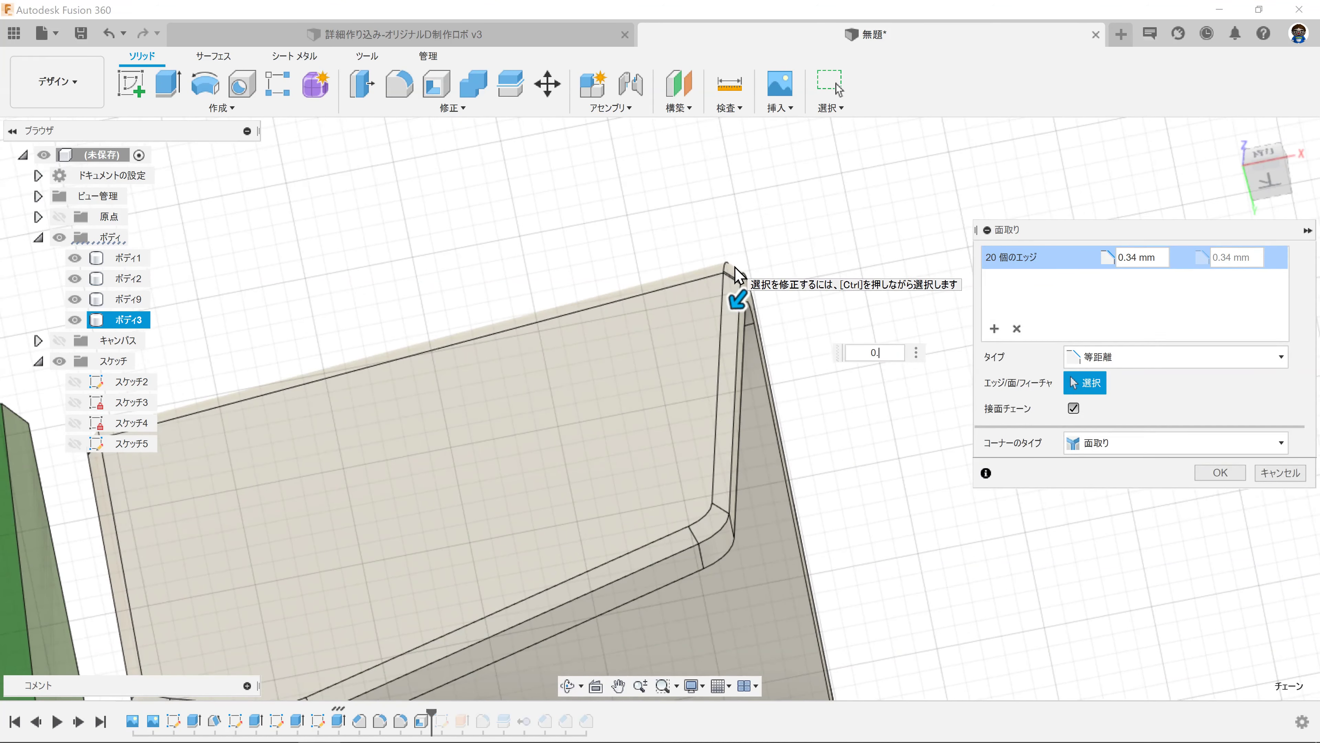
type("5")
key("Return")
key("Return")
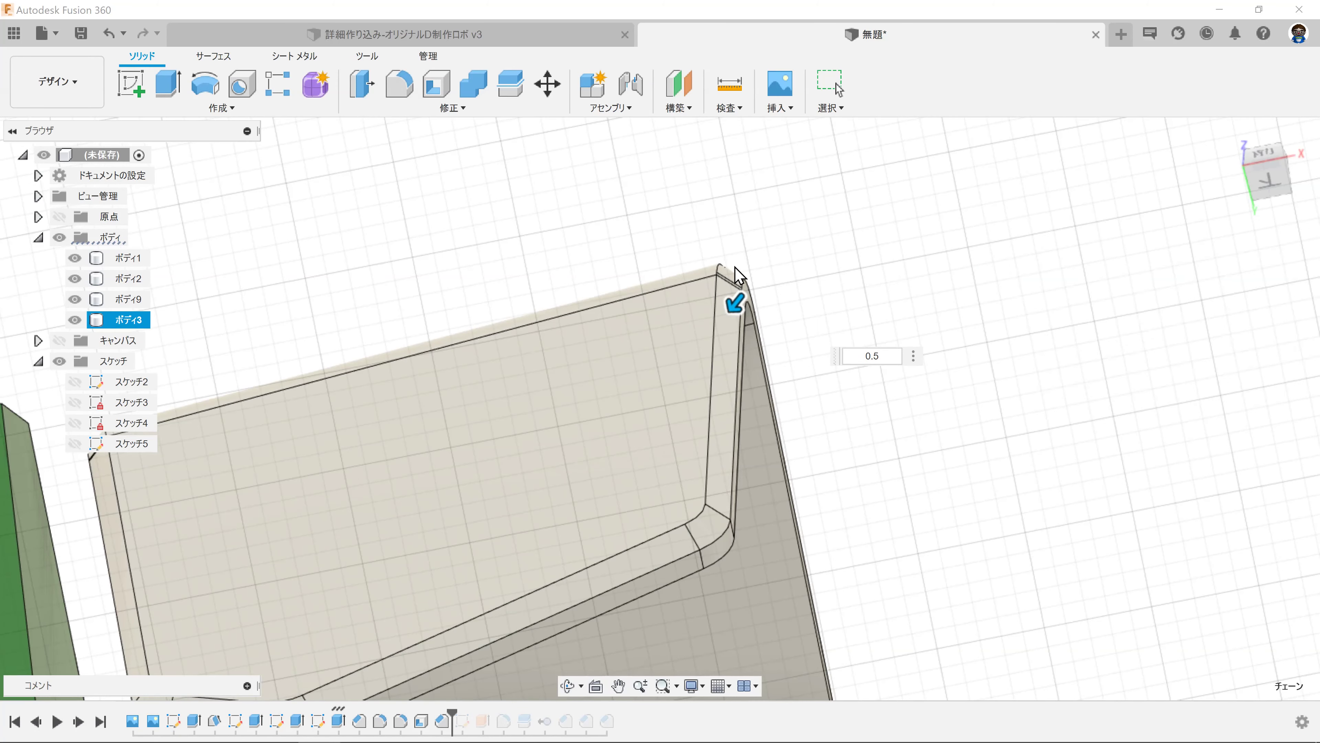
scroll(748, 280, "down", 3)
mouse_move(749, 281)
middle_mouse_down("shift")
mouse_move(831, 360)
mouse_move(820, 417)
middle_mouse_up("shift")
left_click(36, 79)
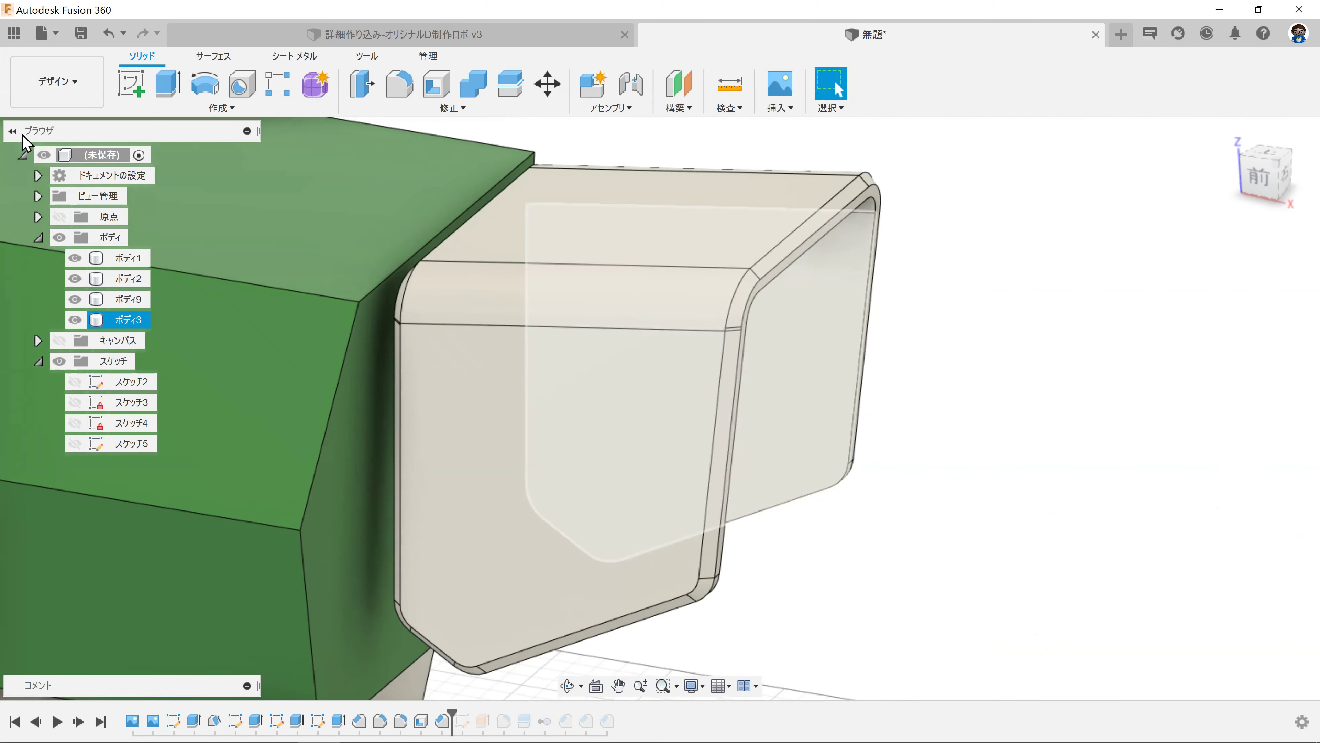
Step: Inspect the chamfered side plate in Render, then switch to the 詳細作り込み-オリジナルD制作ロボ v3 design
left_click(52, 185)
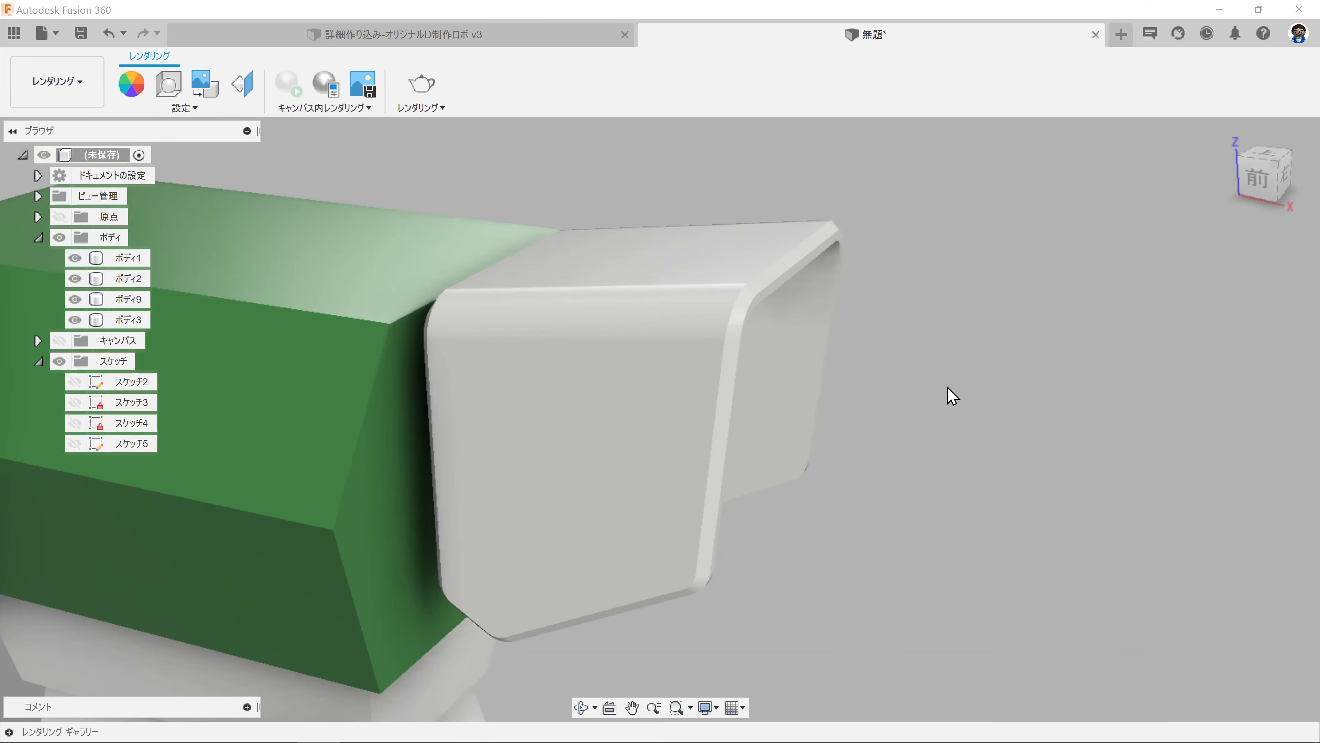
middle_click_drag(951, 396, 943, 363)
mouse_move(1064, 318)
middle_mouse_down("shift")
mouse_move(501, 319)
mouse_move(757, 335)
mouse_move(999, 378)
middle_mouse_up("shift")
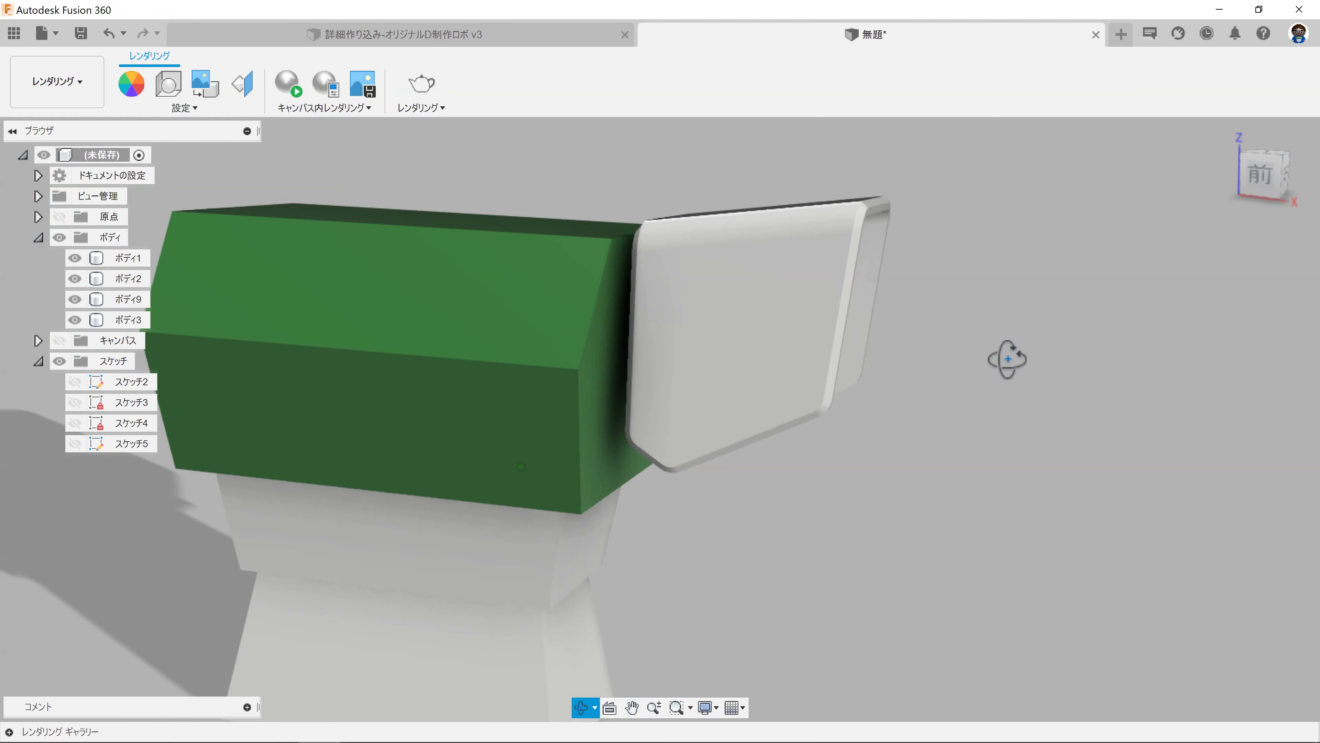
scroll(853, 229, "up", 4)
left_click(846, 254)
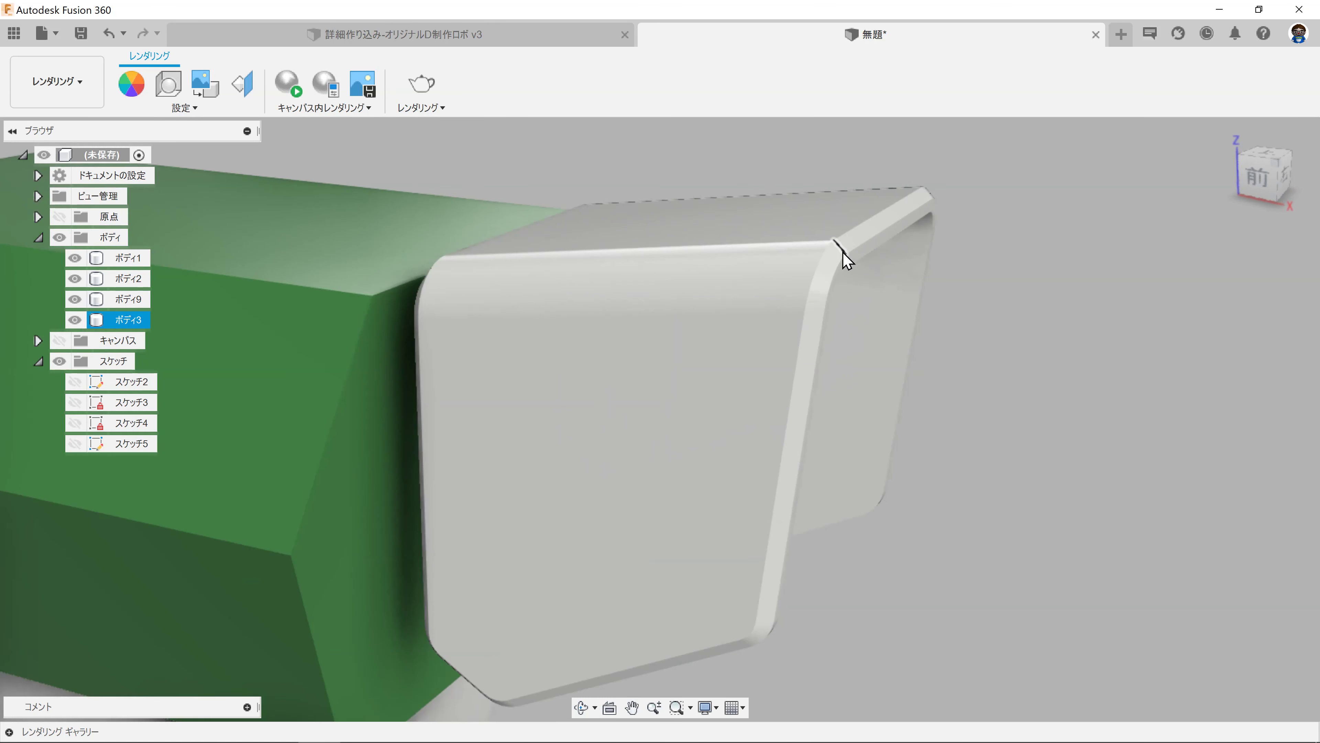
left_click(93, 100)
left_click(451, 37)
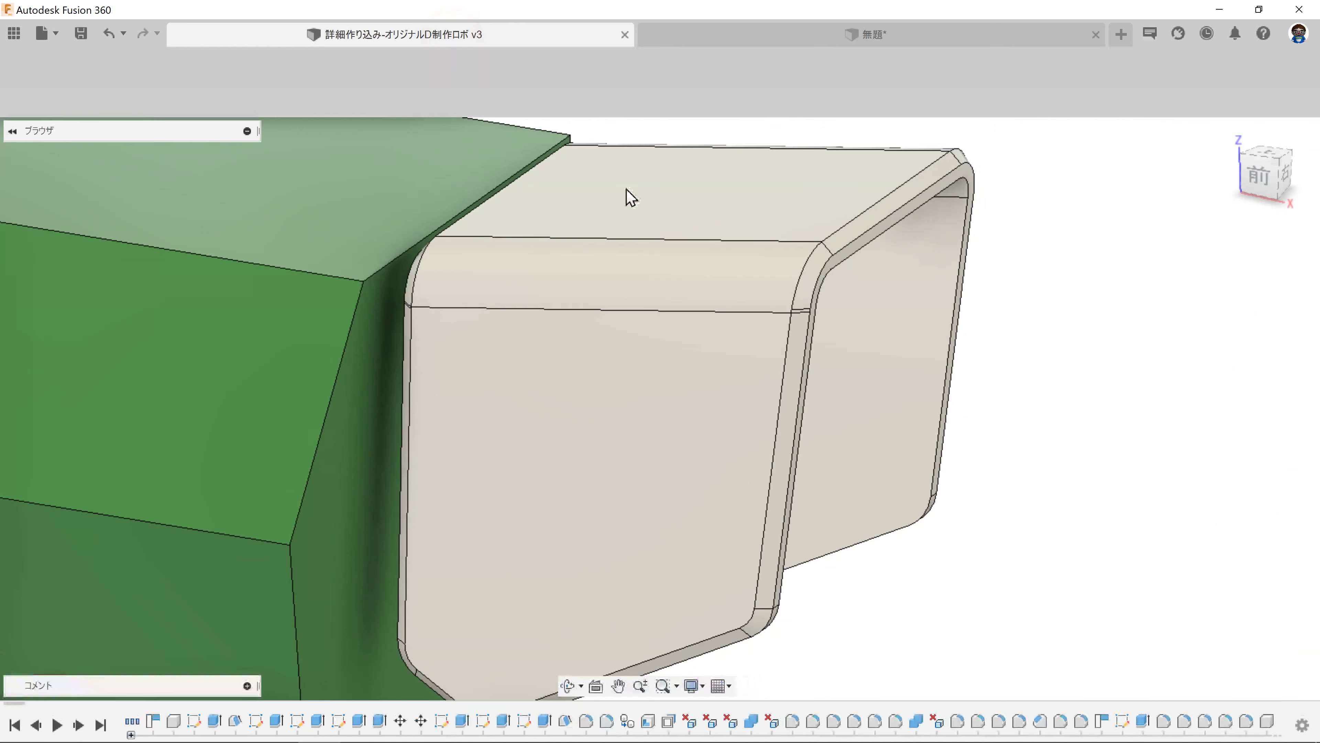
Step: Zoom and orbit to examine the detailed robot head's rounded top-right edge
scroll(858, 283, "up", 2)
scroll(754, 281, "up", 2)
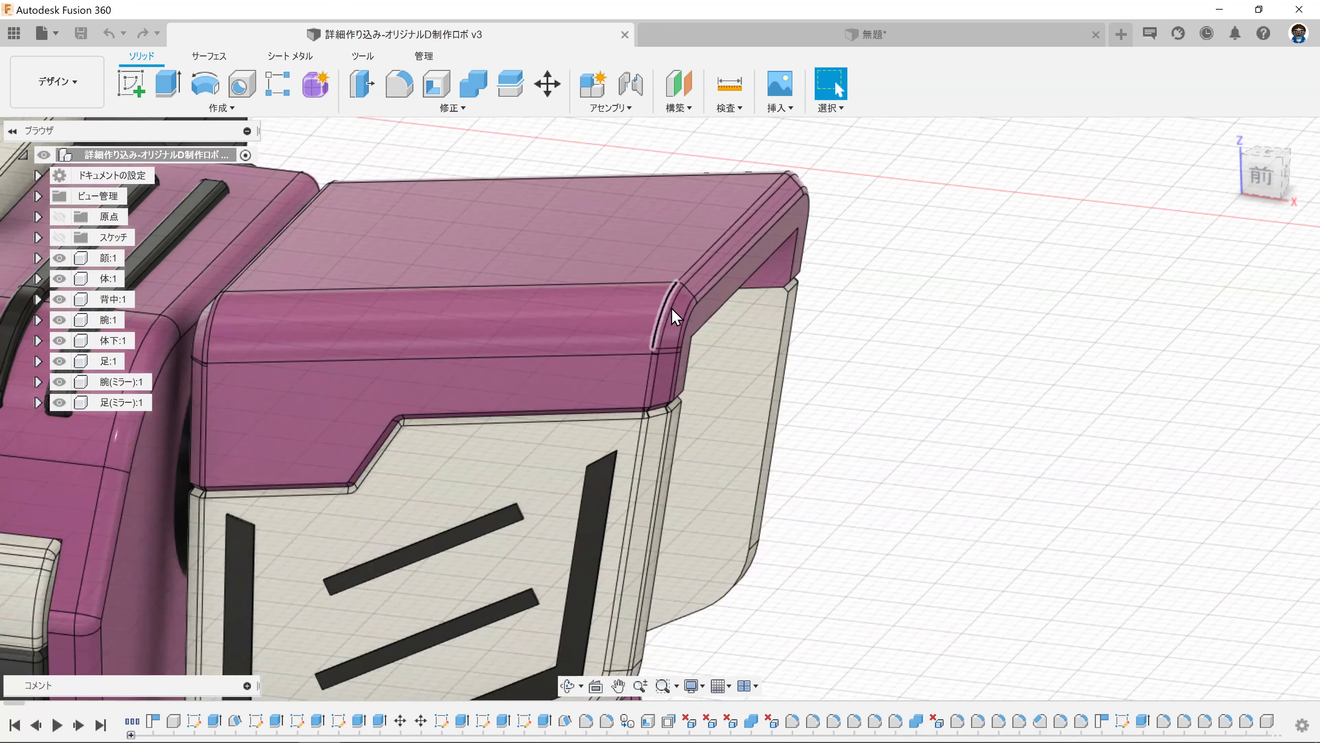
middle_click_drag(674, 316, 731, 258, "shift")
scroll(677, 442, "up", 3)
scroll(701, 295, "up", 2)
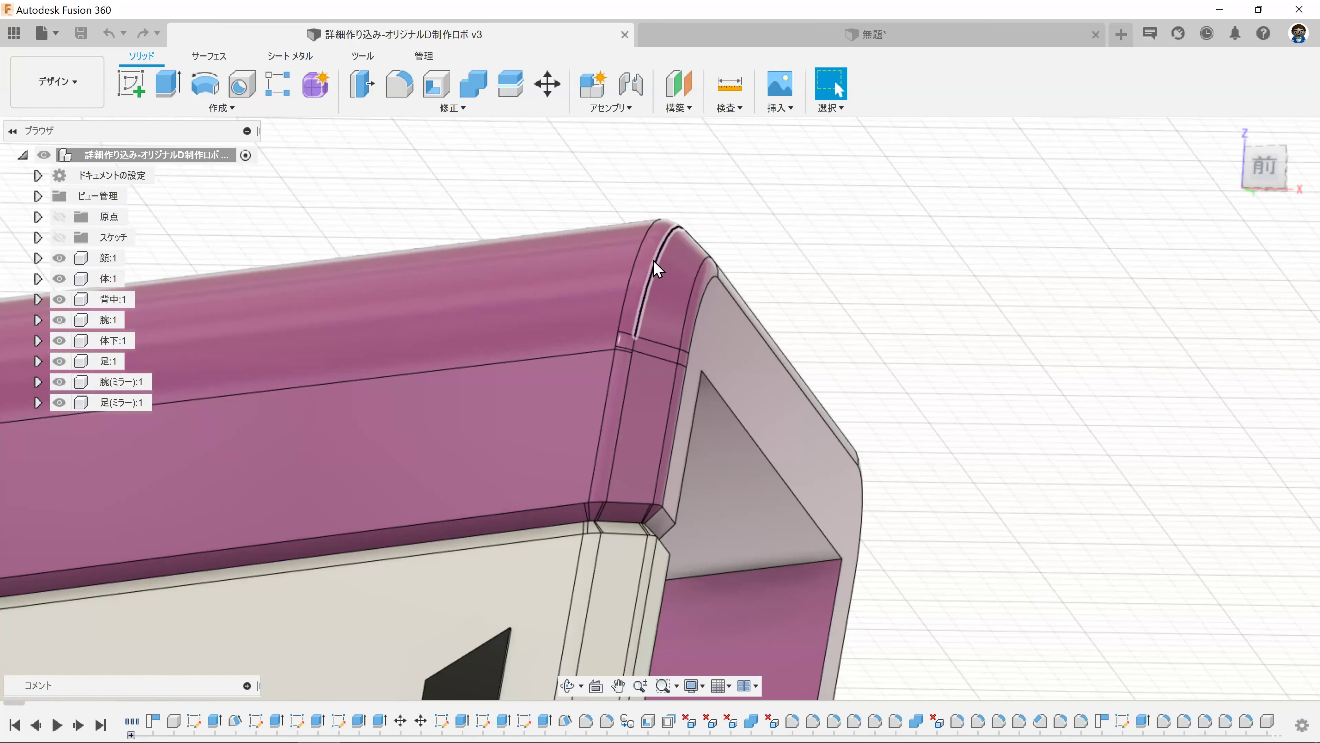
scroll(755, 472, "down", 4)
Step: View the shoulder armour from above, then return to the untitled document's Design workspace
middle_click_drag(755, 472, 911, 270)
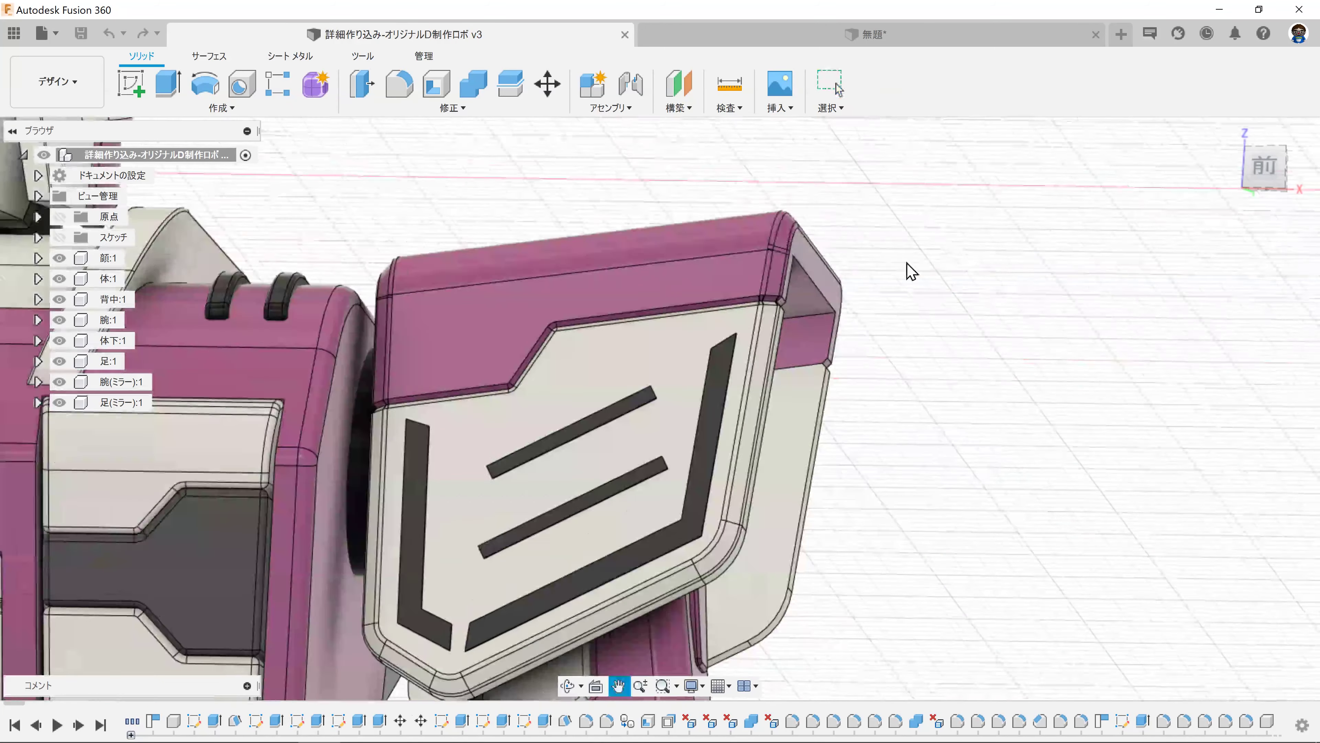
scroll(905, 291, "down", 2)
middle_click_drag(898, 316, 857, 156, "shift")
left_click(830, 84)
scroll(841, 189, "up", 2)
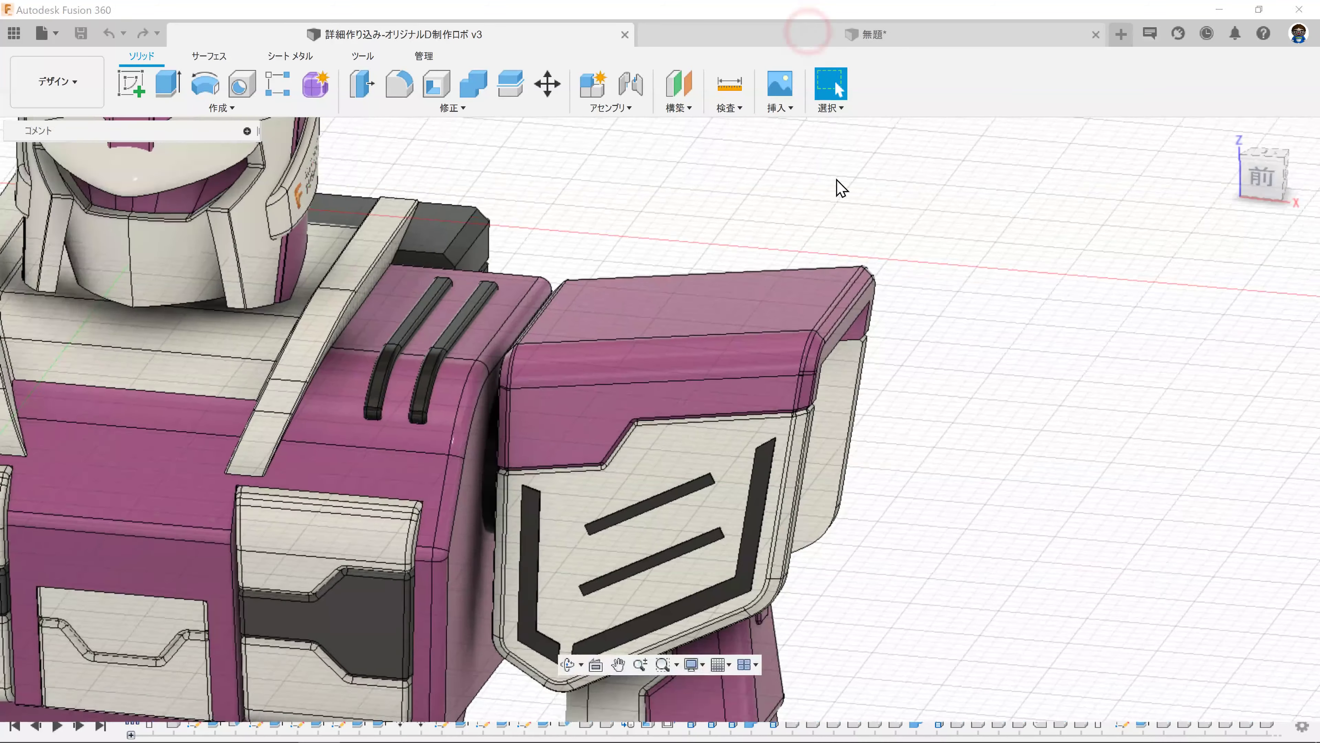
left_click(71, 83)
left_click(66, 126)
Step: Fillet the white front shell's 48-edge chain with a 0.3 mm radius
left_click(399, 83)
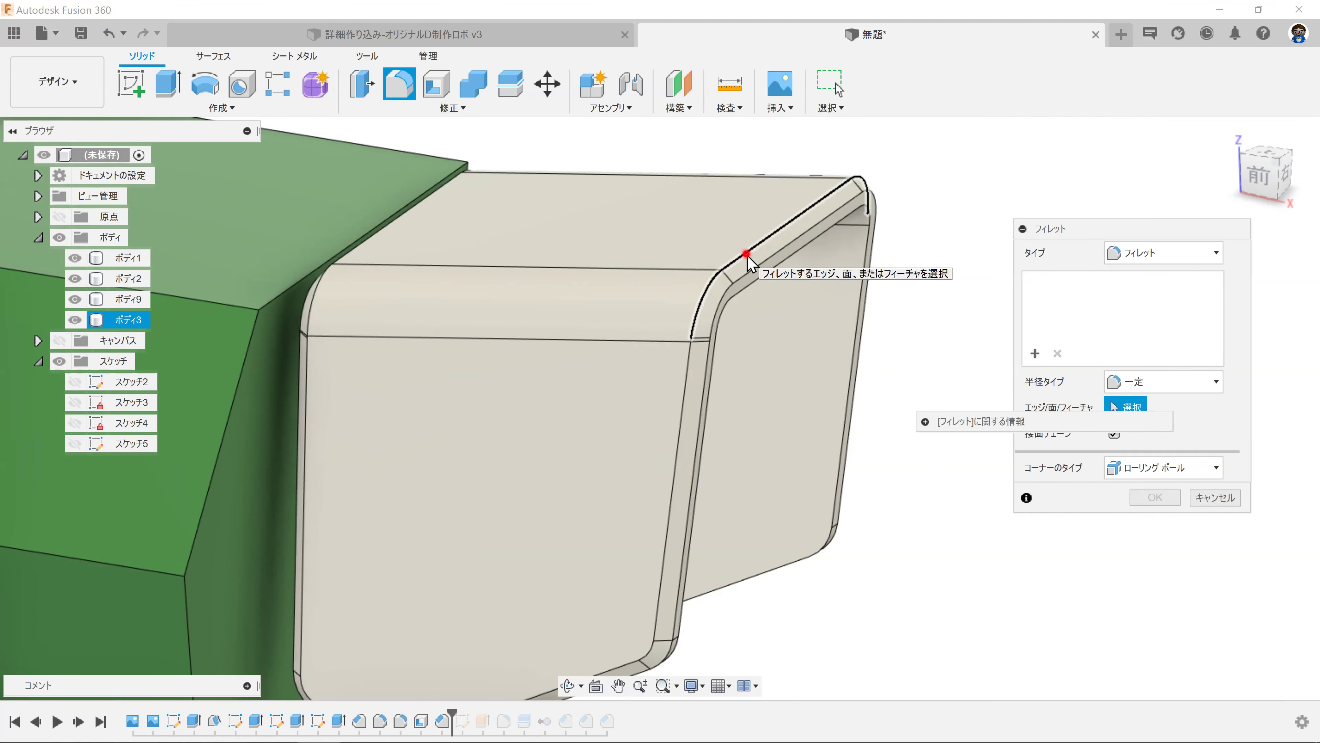
left_click(753, 261)
scroll(719, 369, "up", 1)
left_click(705, 366)
type("1")
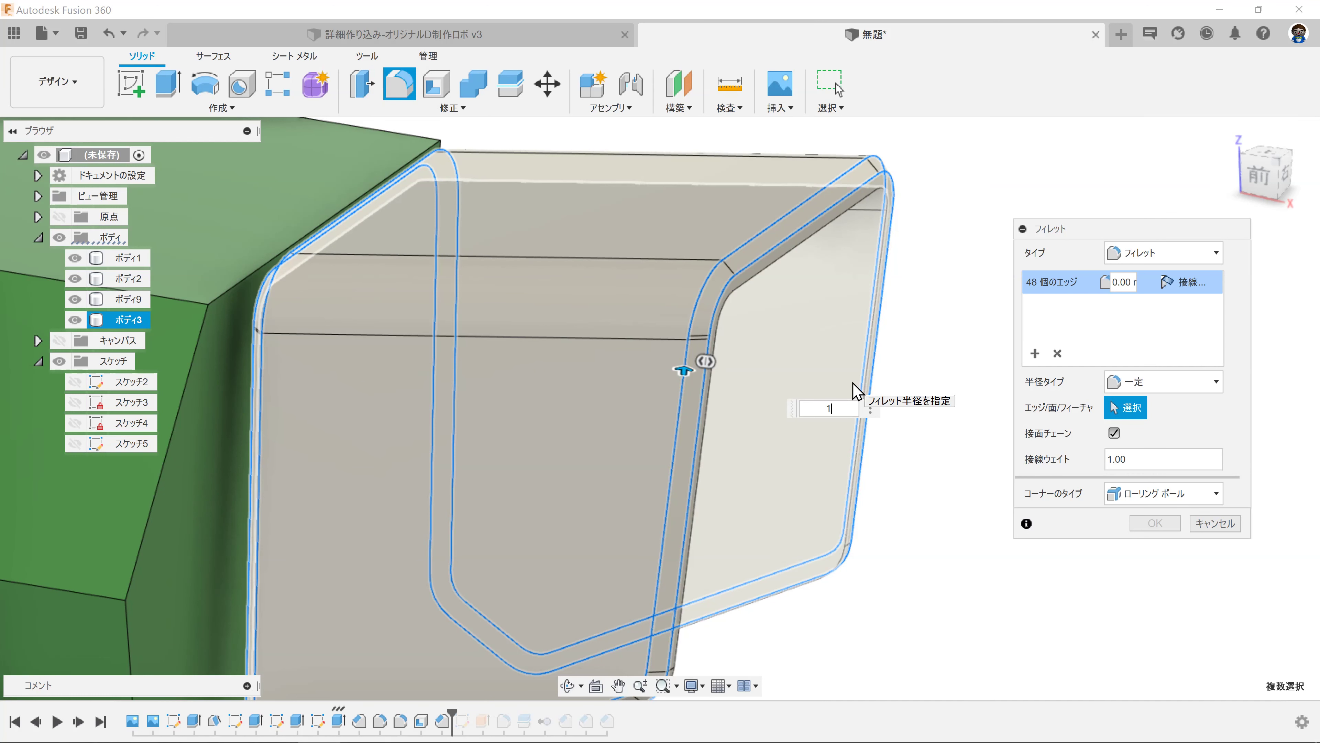
left_click(840, 408)
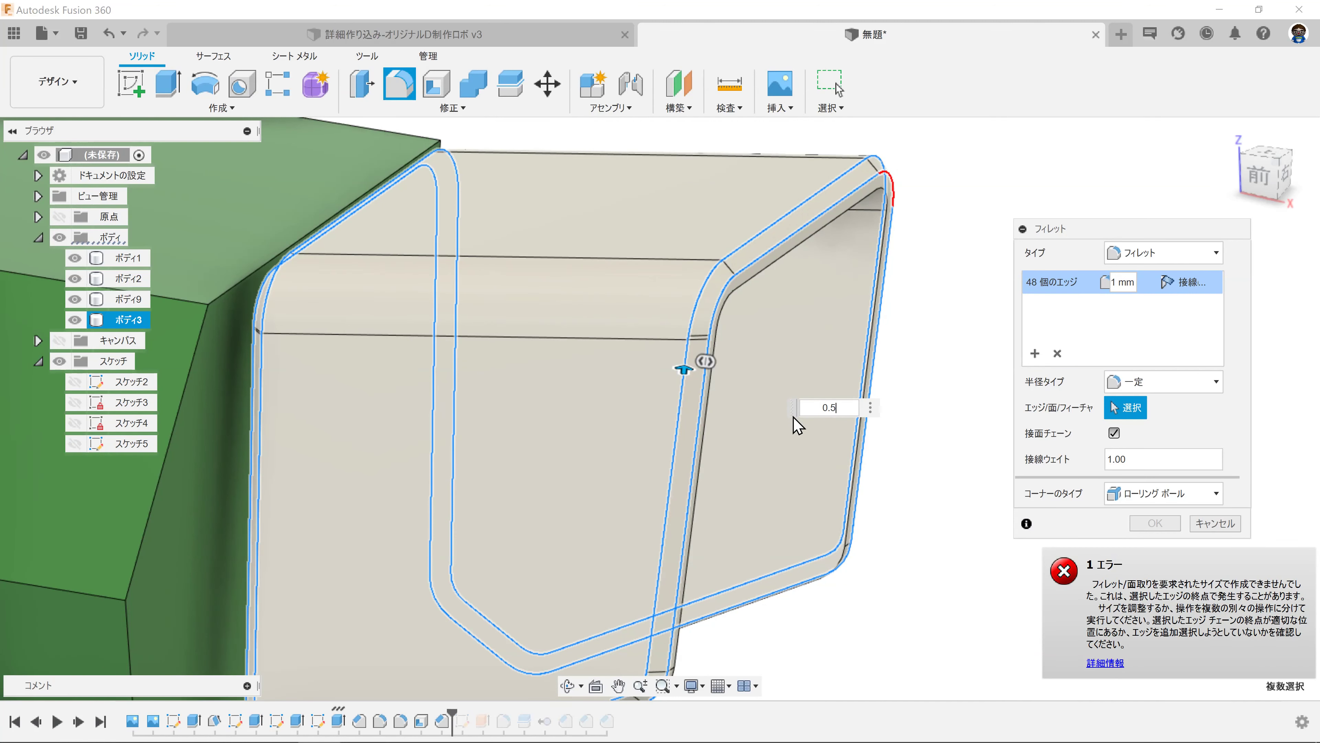
key("BackSpace")
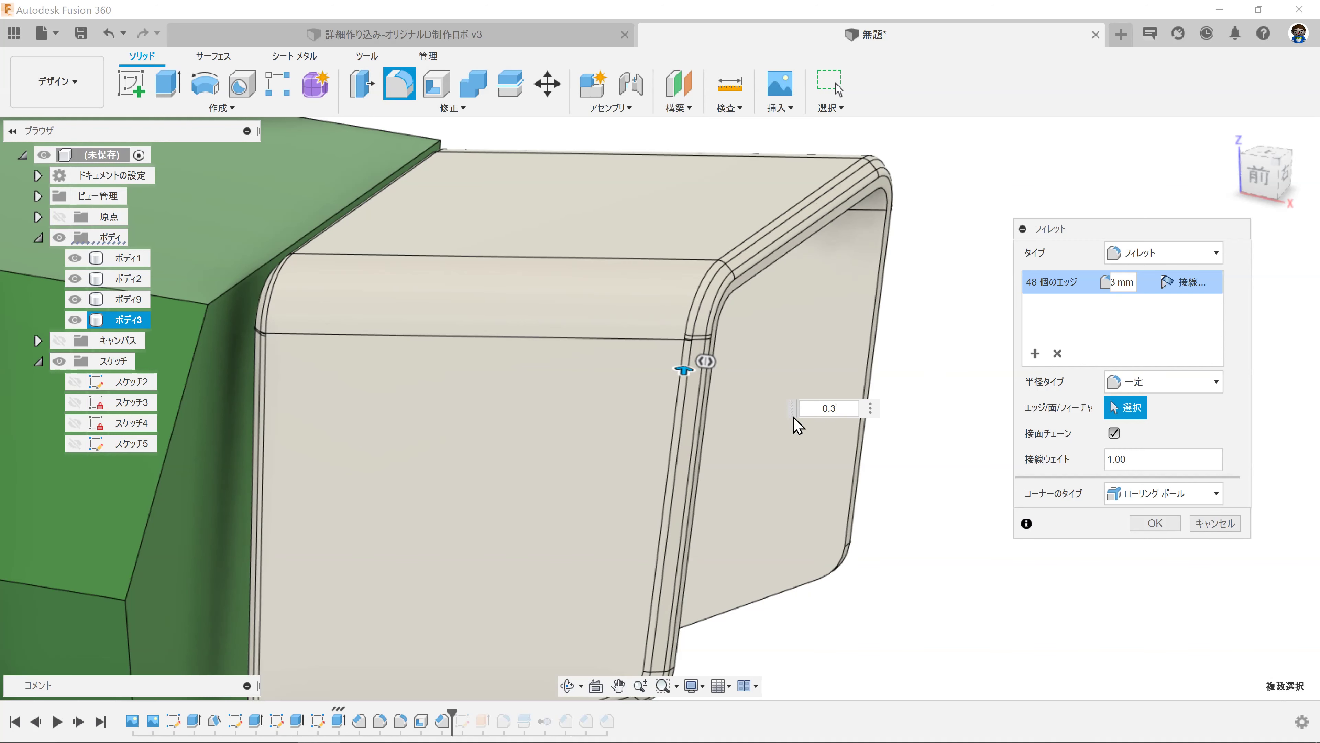
key("Return")
scroll(912, 343, "down", 5)
mouse_move(914, 345)
middle_mouse_down("shift")
mouse_move(934, 301)
mouse_move(878, 327)
middle_mouse_up("shift")
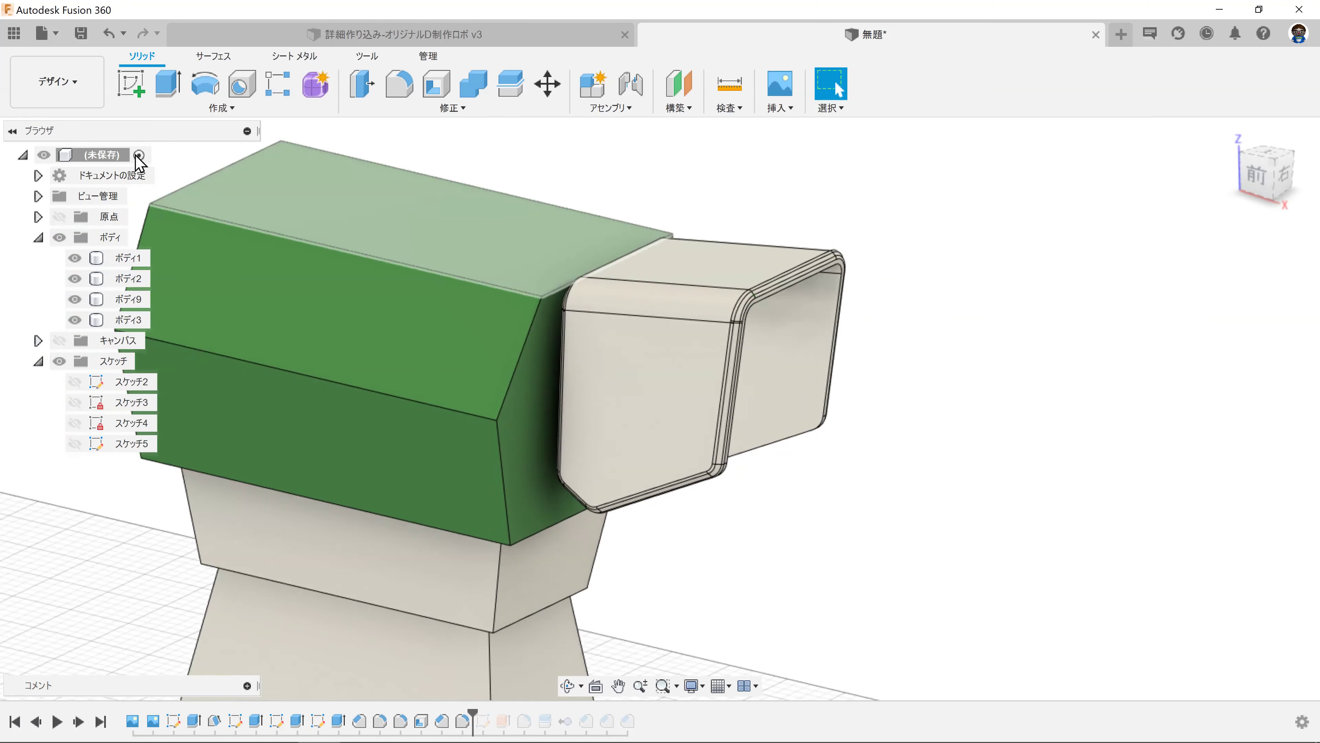
Step: Orbit and inspect the filleted model in the Render workspace
left_click(57, 81)
left_click(89, 186)
mouse_move(1023, 342)
middle_mouse_down("shift")
mouse_move(987, 327)
mouse_move(1005, 333)
middle_mouse_up("shift")
scroll(633, 401, "down", 3)
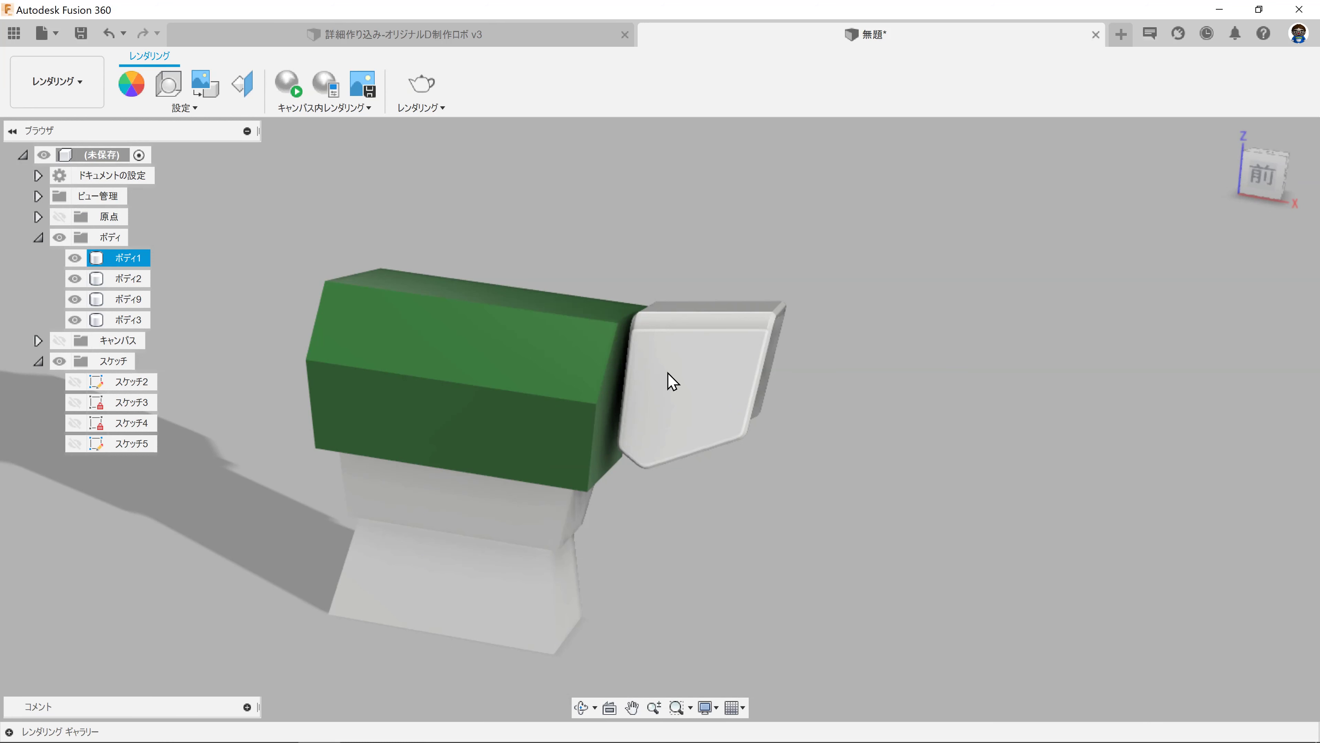
left_click(524, 411)
left_click(749, 501)
mouse_move(728, 510)
middle_mouse_down("shift")
mouse_move(766, 496)
mouse_move(752, 525)
mouse_move(723, 497)
mouse_move(710, 505)
middle_mouse_up("shift")
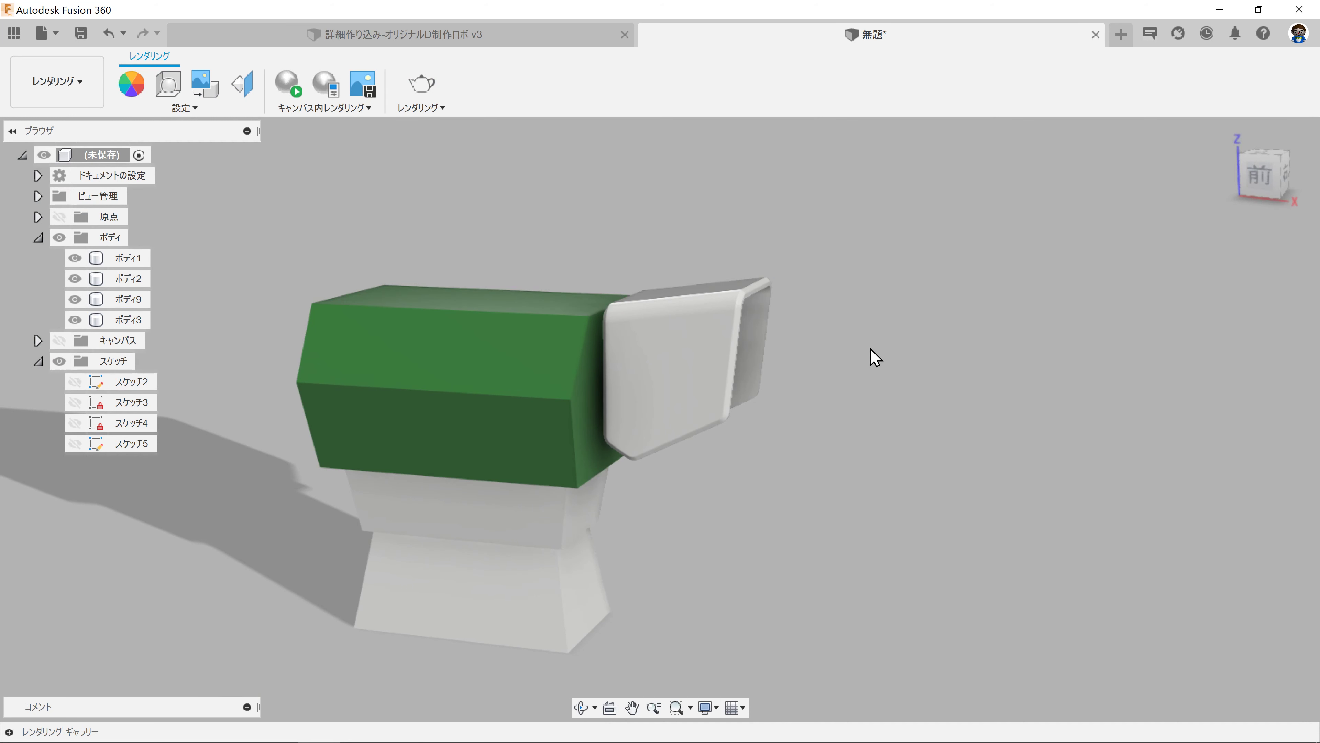
Step: Back in Design, roll the timeline to the end to restore the later features
left_click(57, 81)
left_click(59, 124)
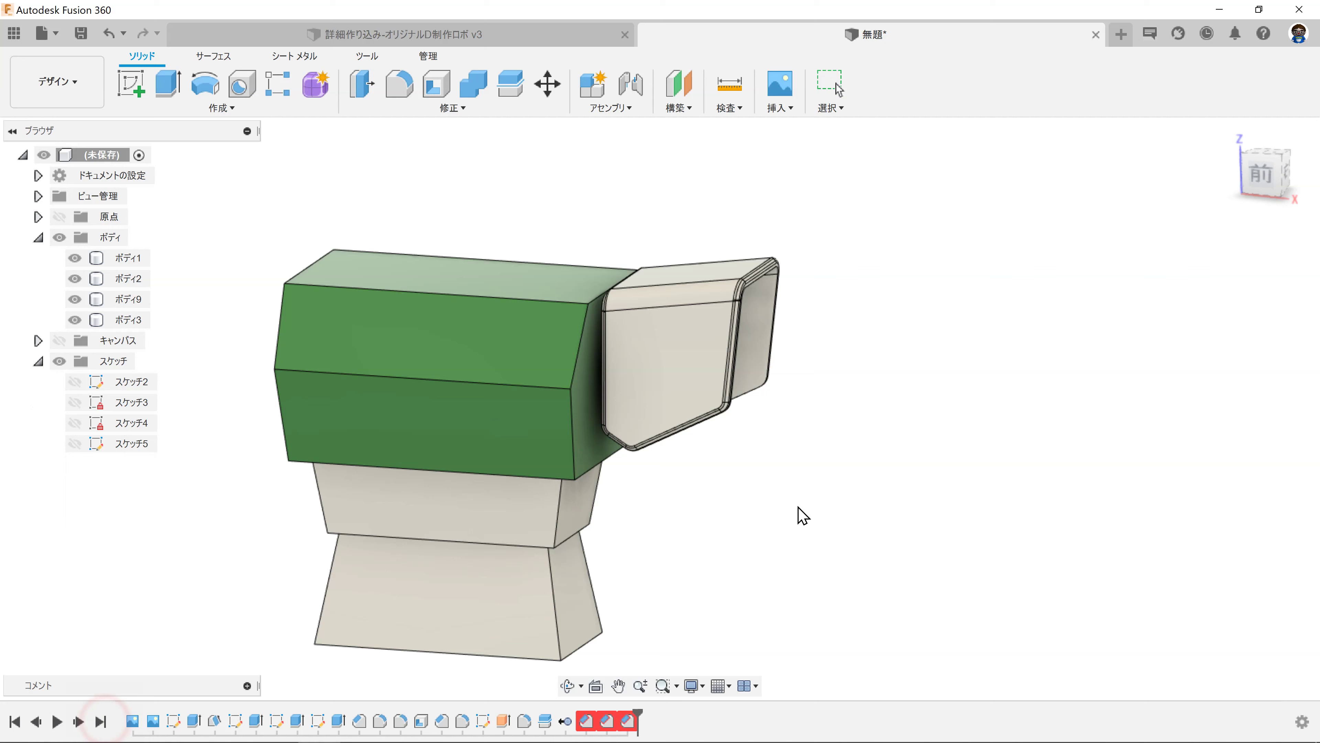
left_click(673, 616)
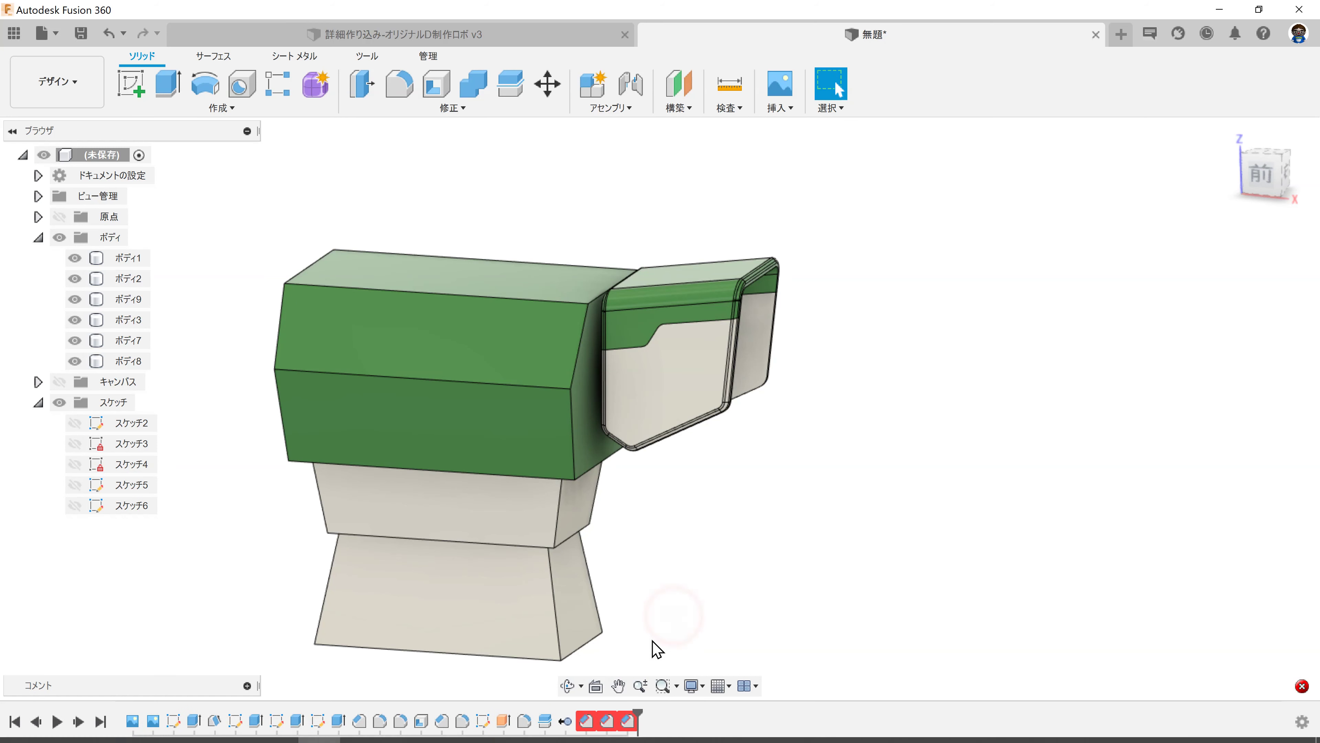
Step: Edit the first failing seam chamfer, settling its distance at 0.2 mm
double_click(589, 721)
scroll(714, 348, "up", 3)
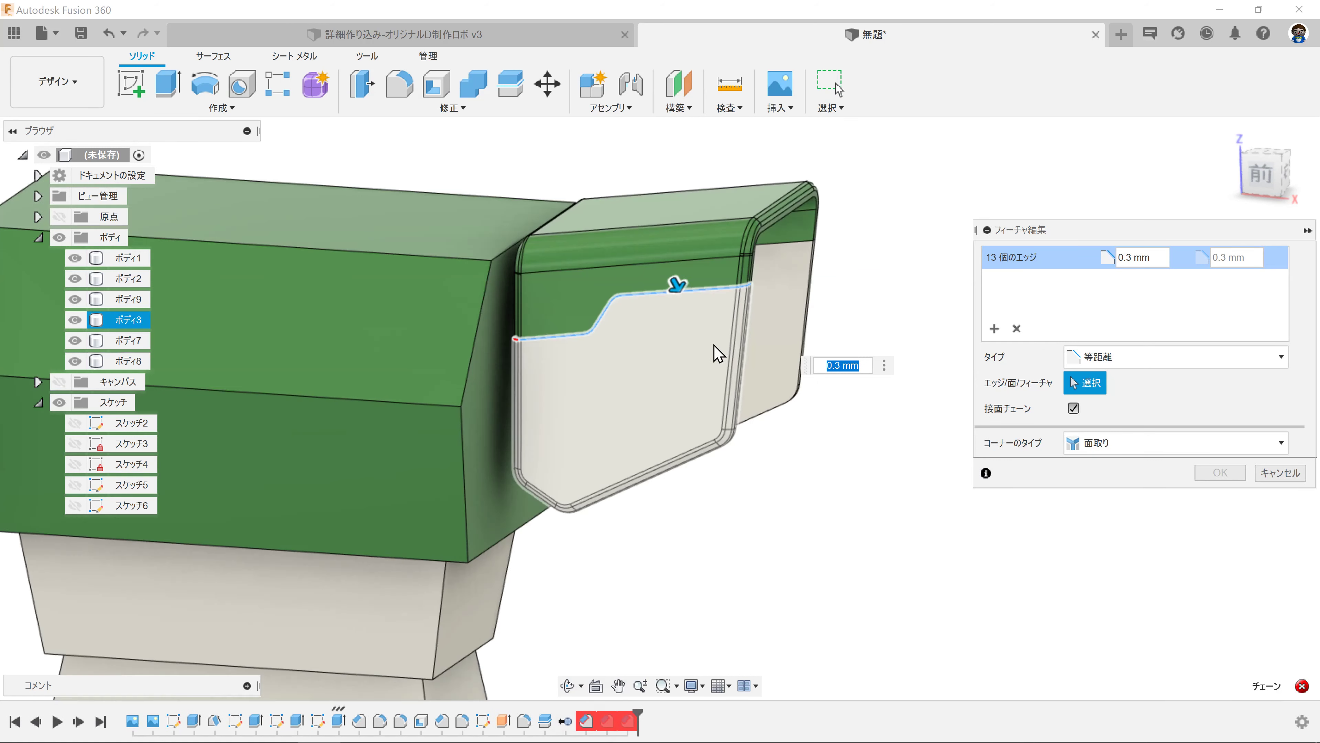
scroll(683, 307, "up", 3)
scroll(628, 362, "up", 3)
middle_click_drag(628, 362, 615, 378, "shift")
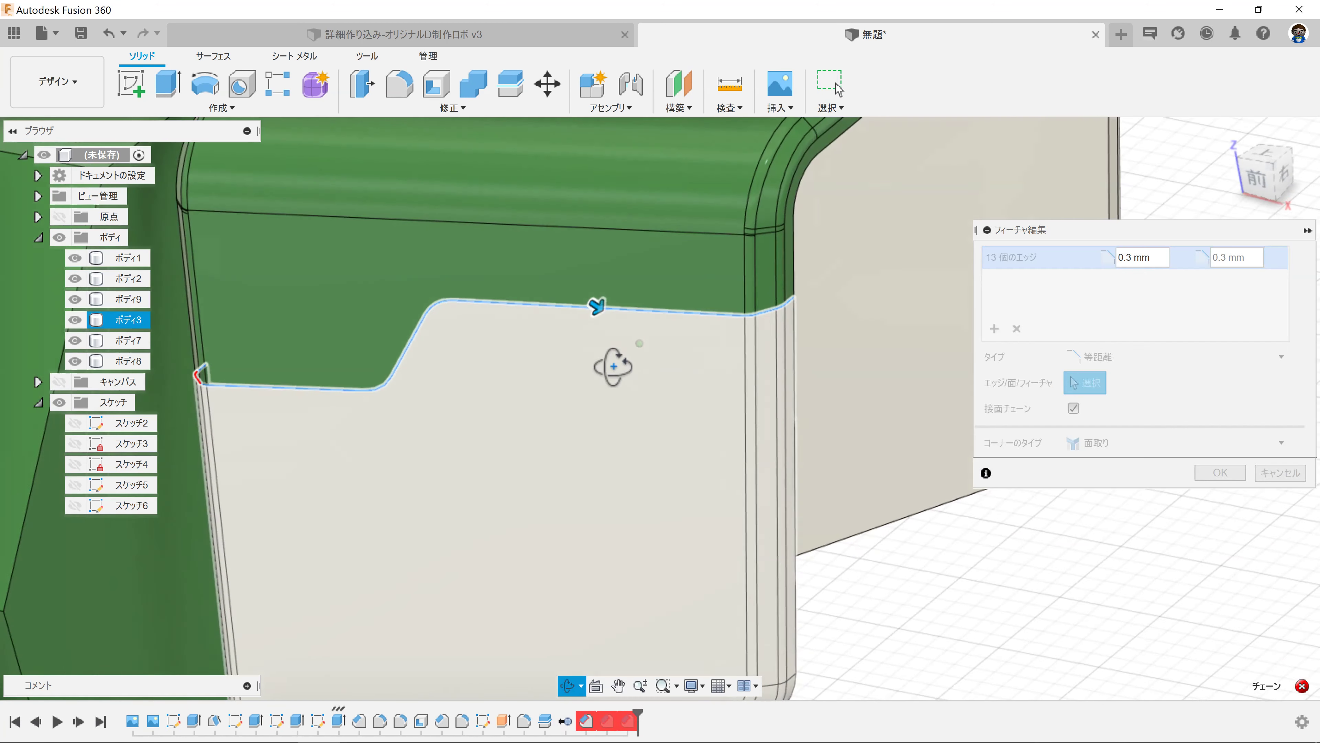
left_click(1144, 259)
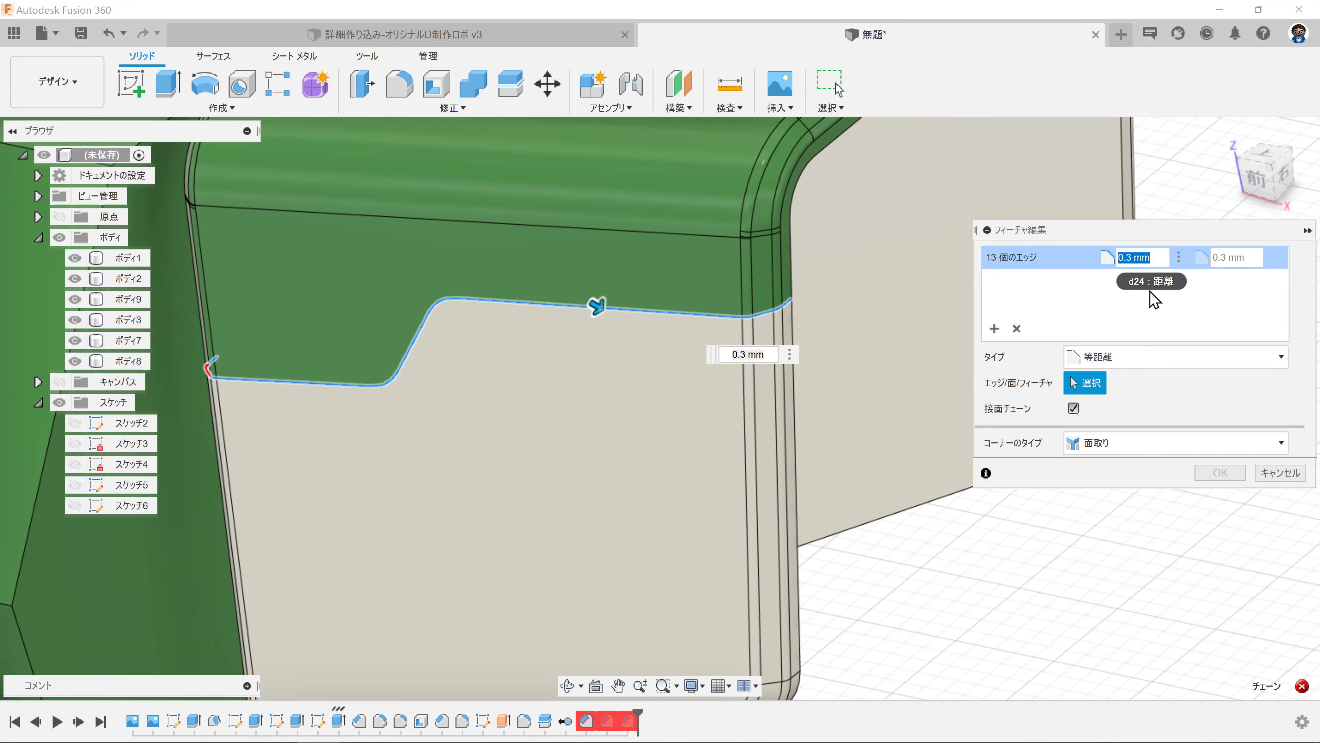
type("0.2")
key("Return")
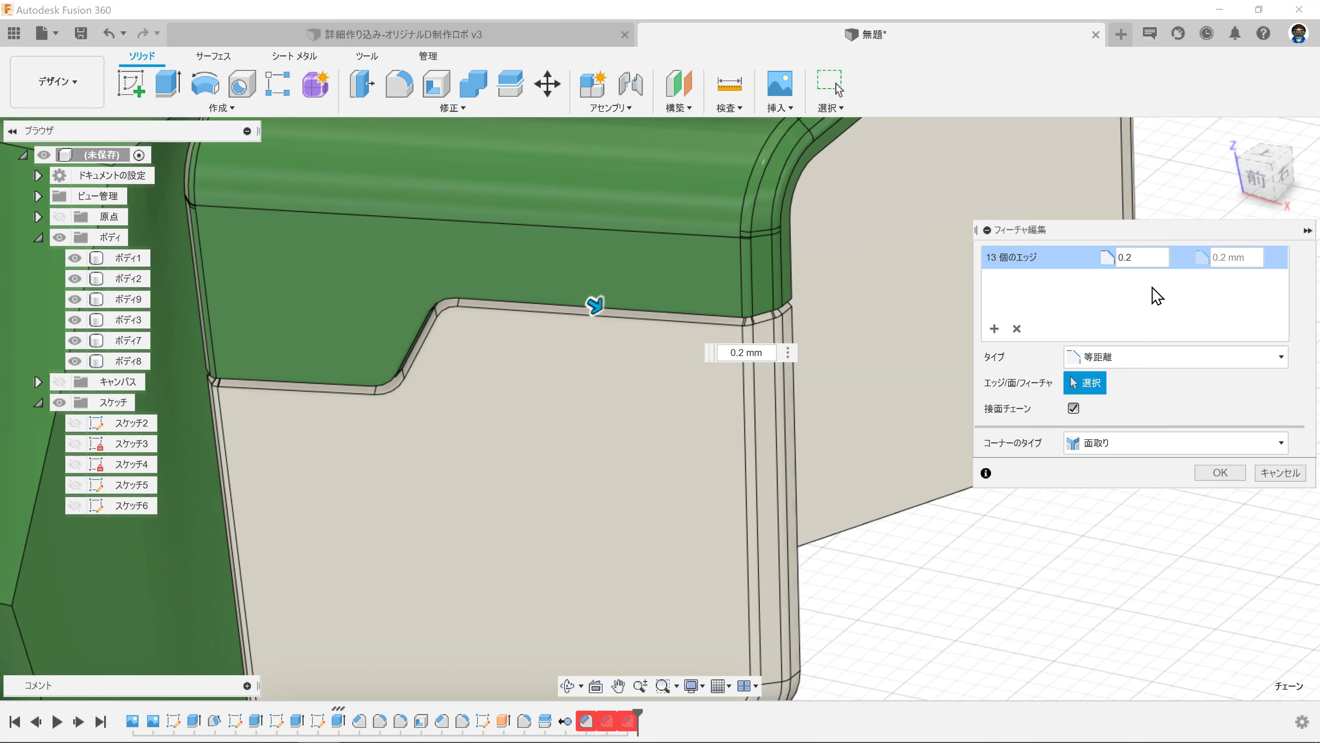
key("Num_Lock")
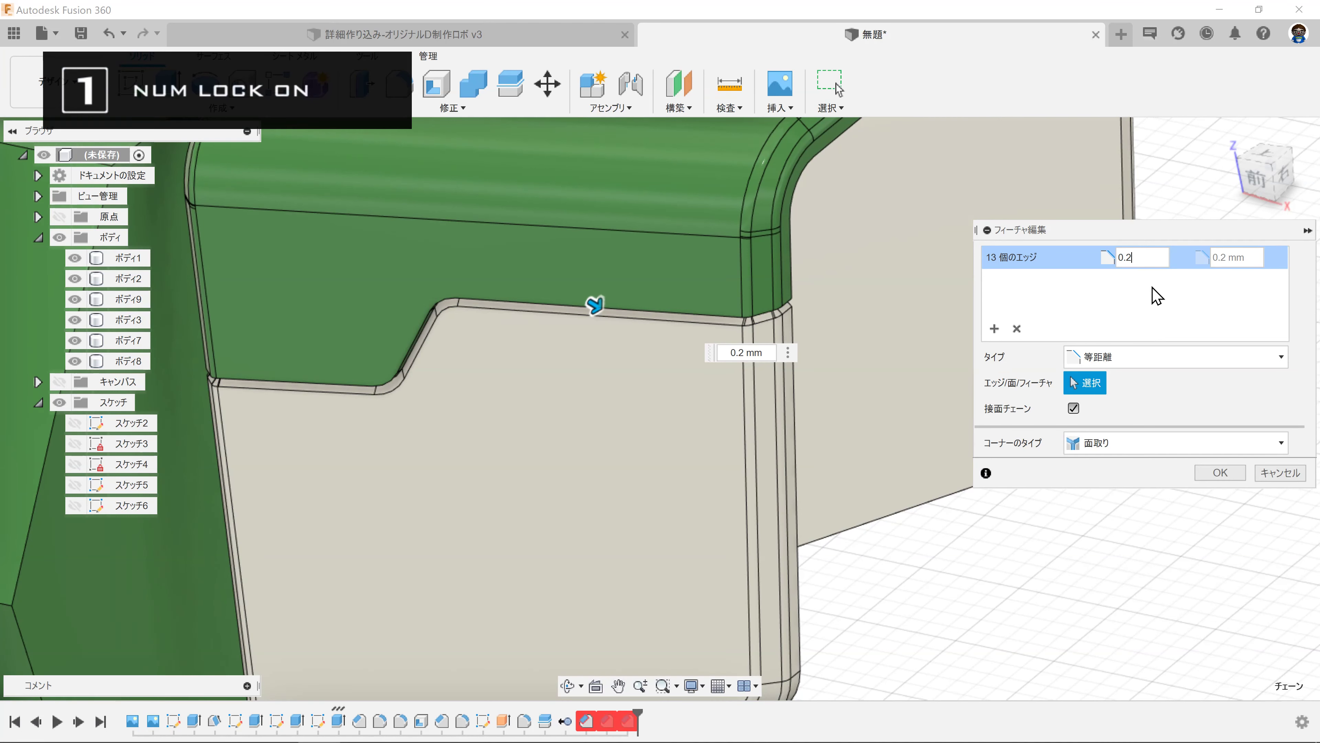
type("0.3")
key("Return")
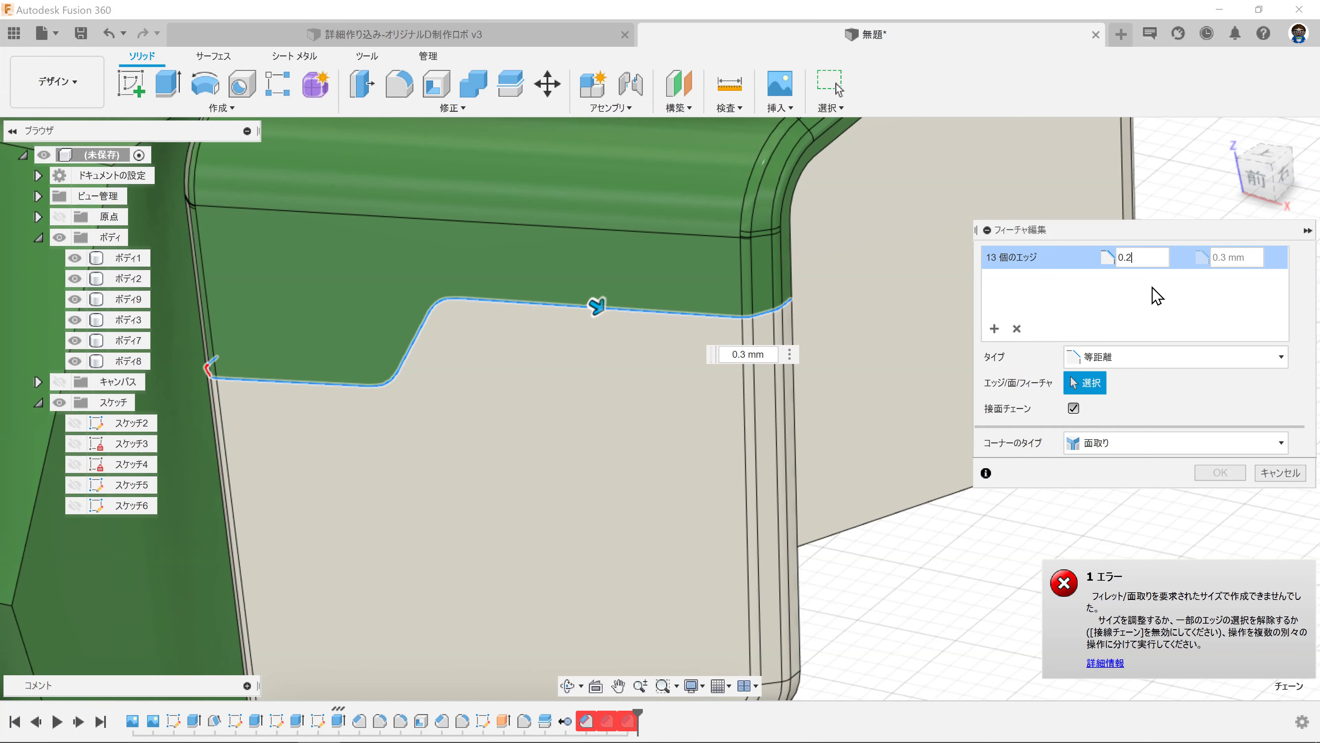
key("Return")
key("Return")
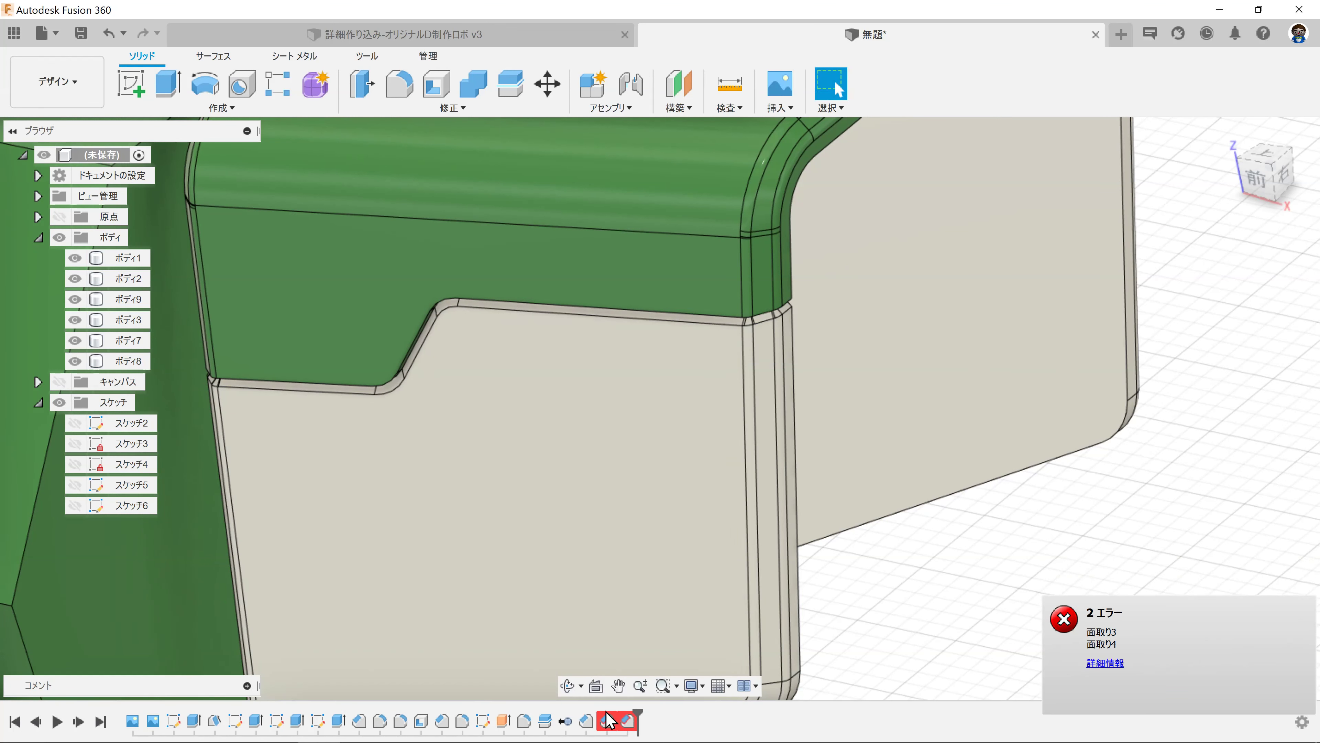
Step: Set the remaining two failing chamfers, including the 26-edge one, to 0.2 mm
double_click(607, 721)
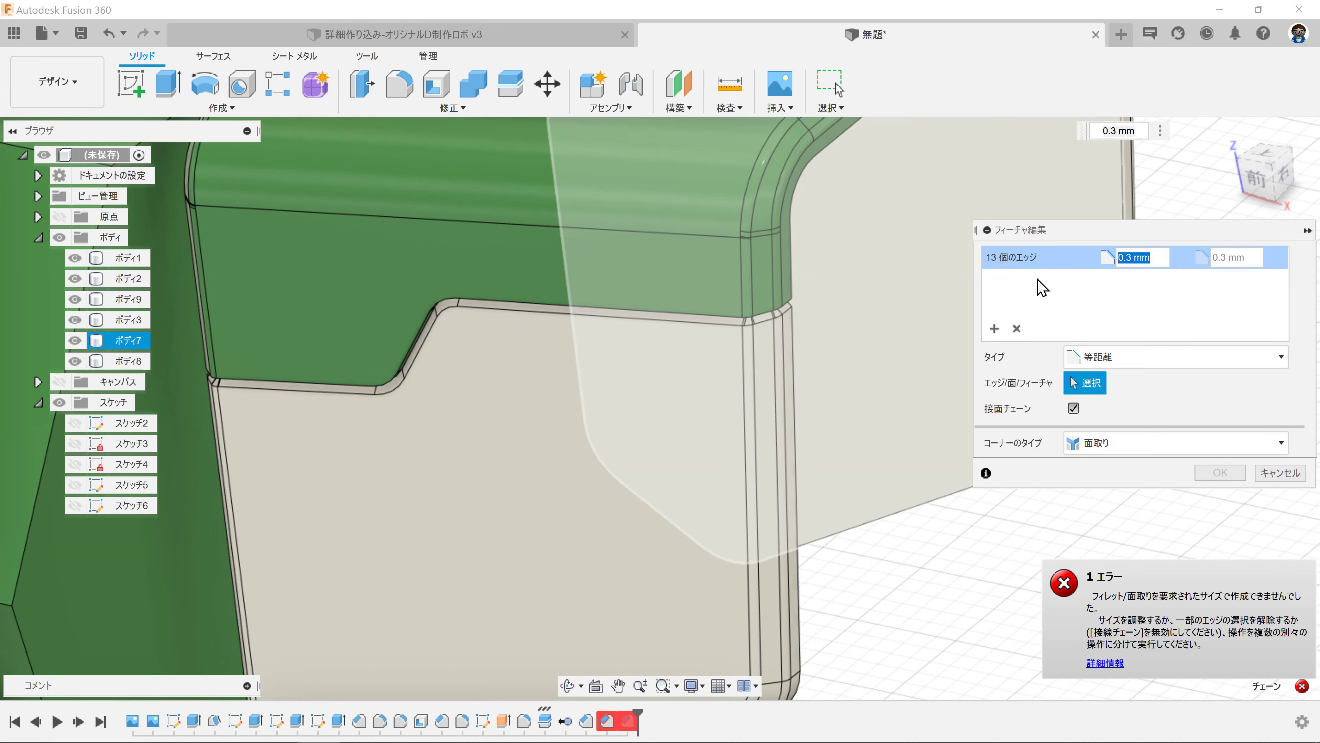
key("Return")
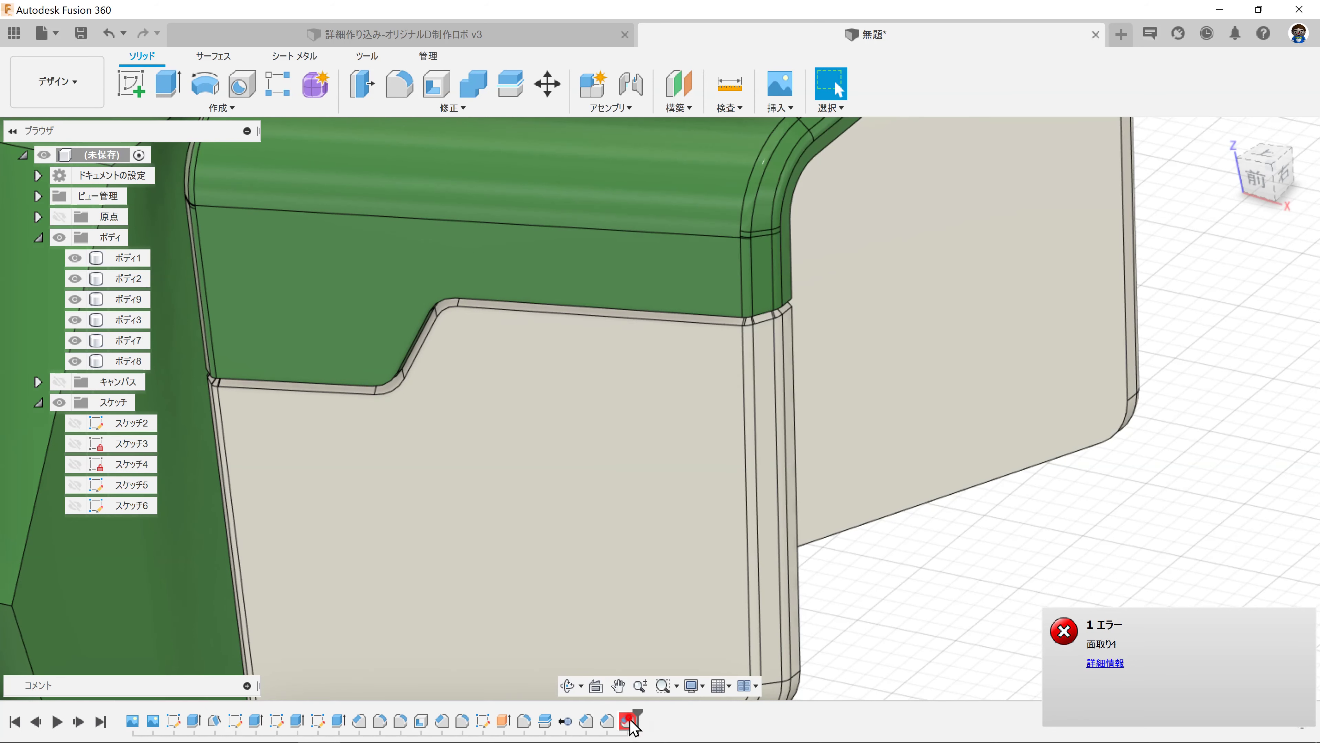
double_click(628, 720)
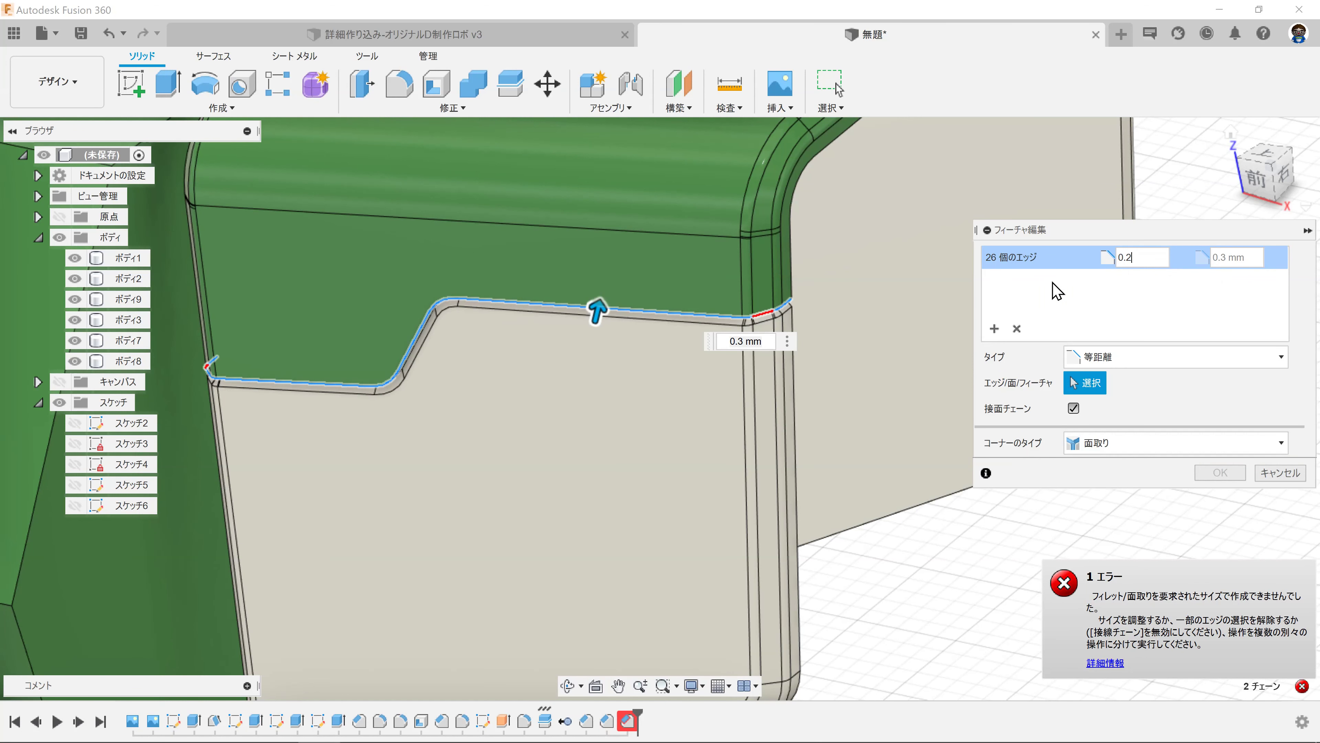
key("Return")
scroll(1014, 494, "down", 3)
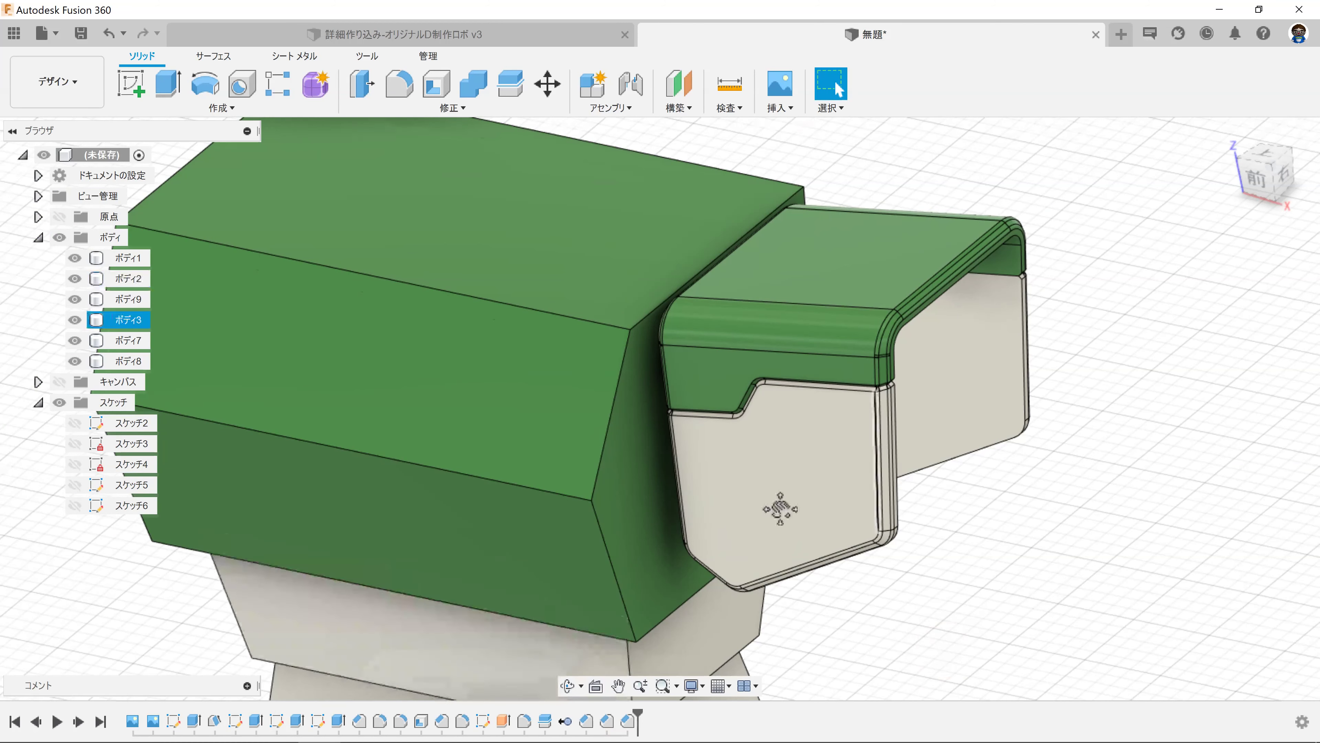
middle_click_drag(775, 507, 1297, 182, "shift")
left_click(1284, 179)
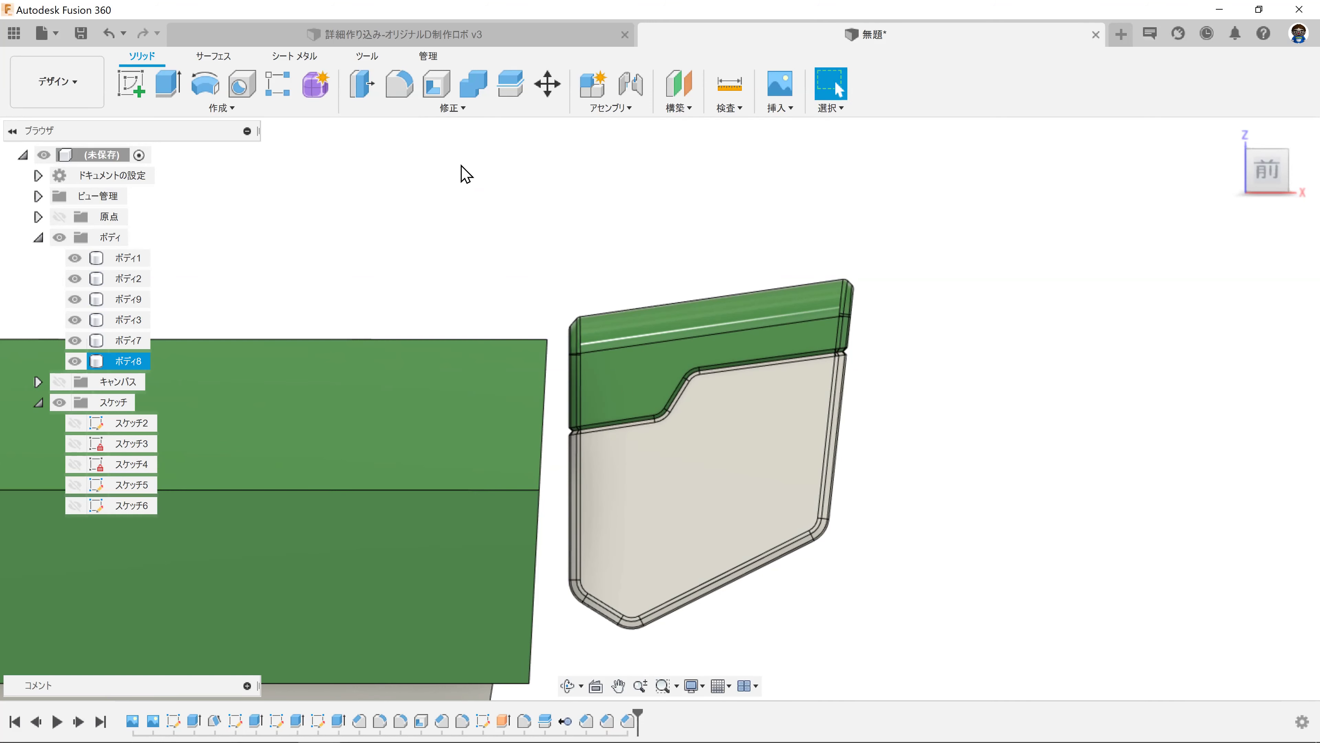
left_click(16, 88)
left_click(28, 185)
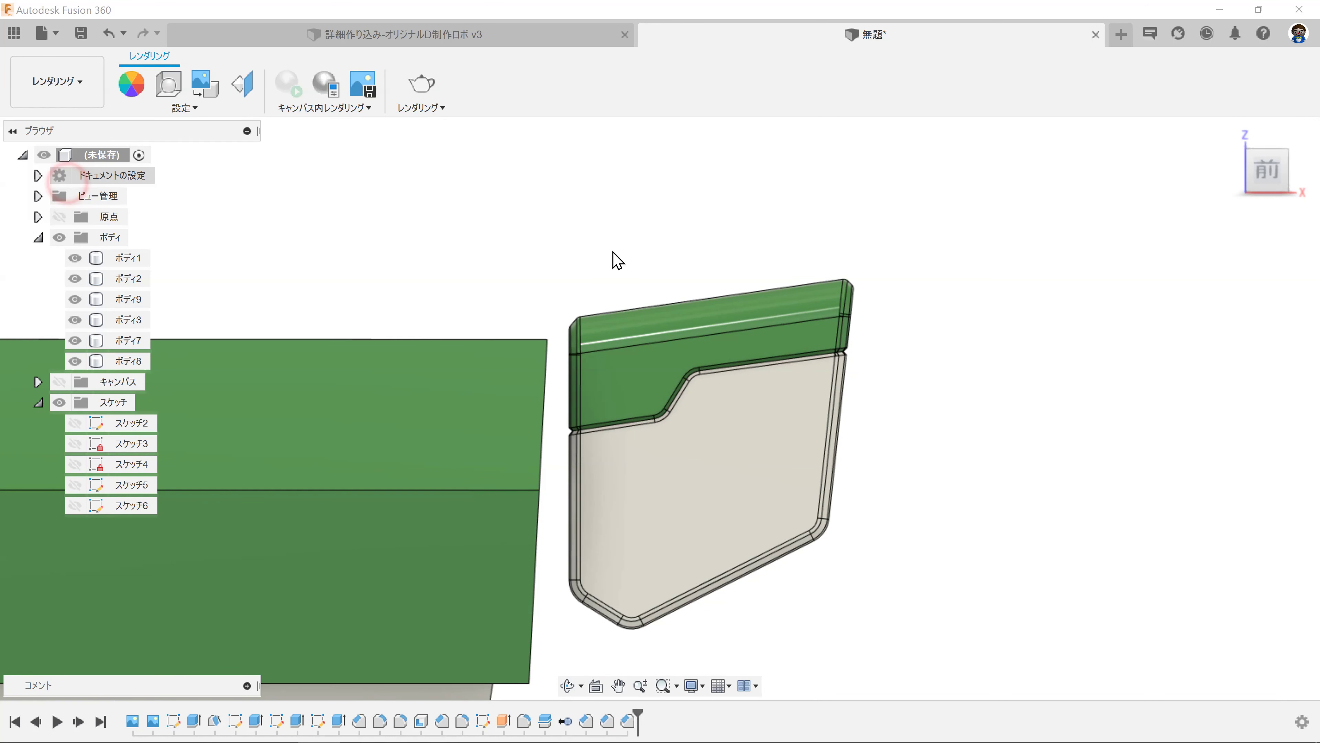
scroll(780, 302, "down", 3)
mouse_move(896, 337)
middle_mouse_down("shift")
mouse_move(932, 344)
mouse_move(922, 355)
mouse_move(985, 392)
mouse_move(978, 439)
mouse_move(656, 583)
middle_mouse_up("shift")
scroll(932, 354, "up", 6)
scroll(863, 451, "down", 3)
scroll(929, 413, "down", 2)
scroll(624, 567, "down", 4)
mouse_move(587, 554)
middle_mouse_down("shift")
mouse_move(734, 495)
mouse_move(683, 531)
mouse_move(736, 489)
mouse_move(618, 472)
mouse_move(710, 486)
mouse_move(811, 422)
mouse_move(814, 434)
middle_mouse_up("shift")
scroll(792, 432, "down", 3)
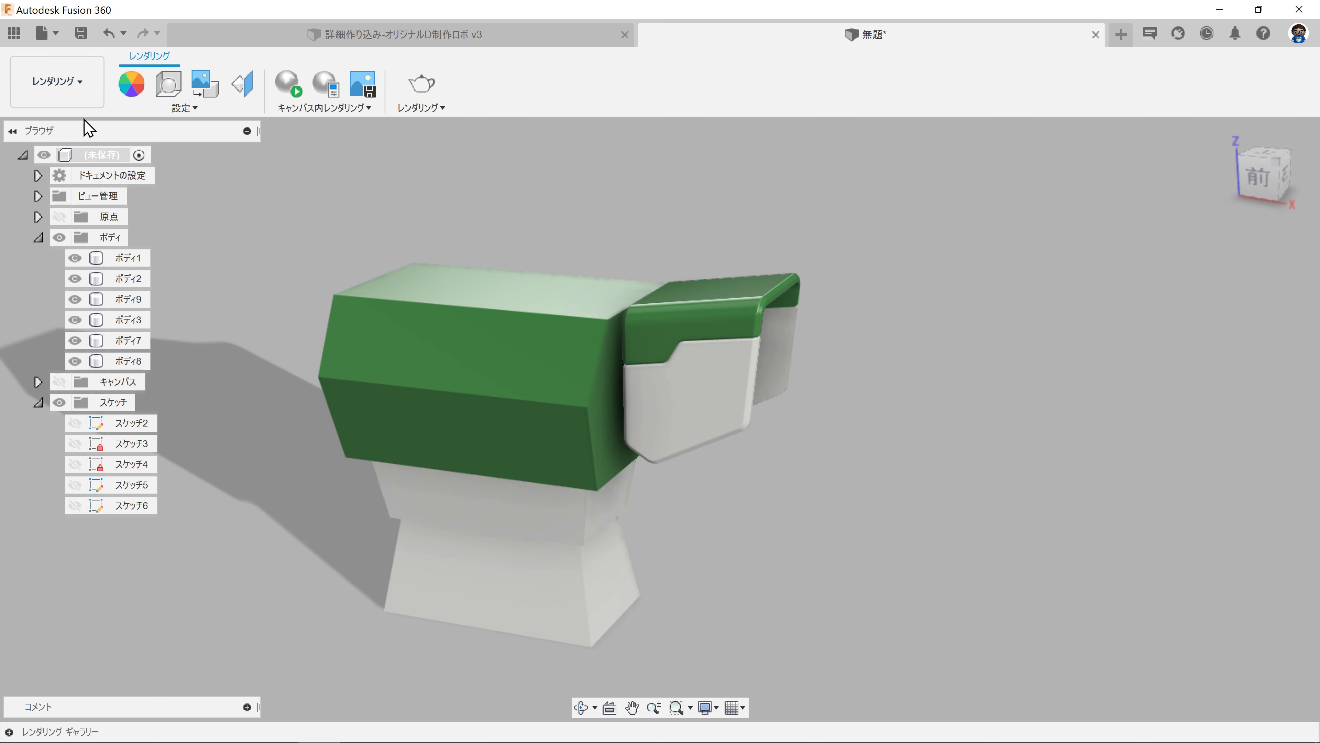
left_click(78, 100)
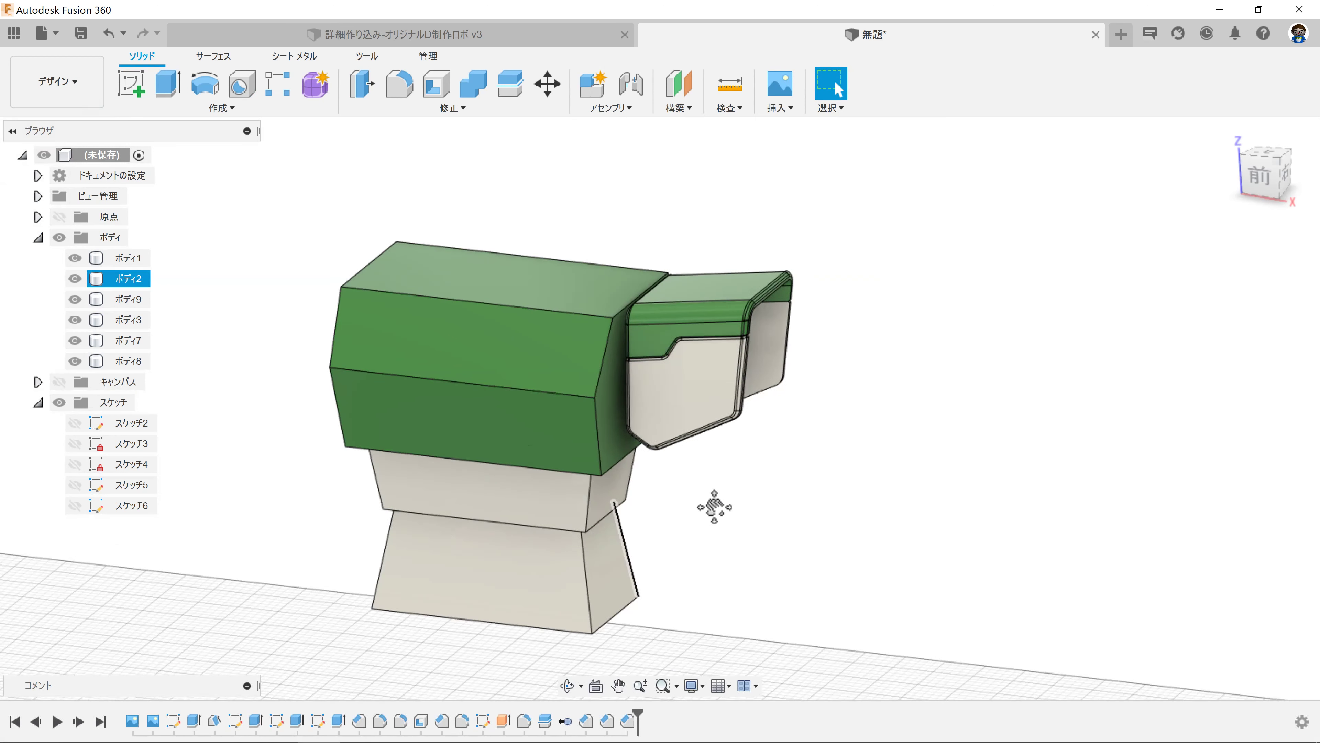
mouse_move(845, 543)
middle_mouse_down("shift")
mouse_move(846, 499)
mouse_move(872, 502)
mouse_move(429, 280)
middle_mouse_up("shift")
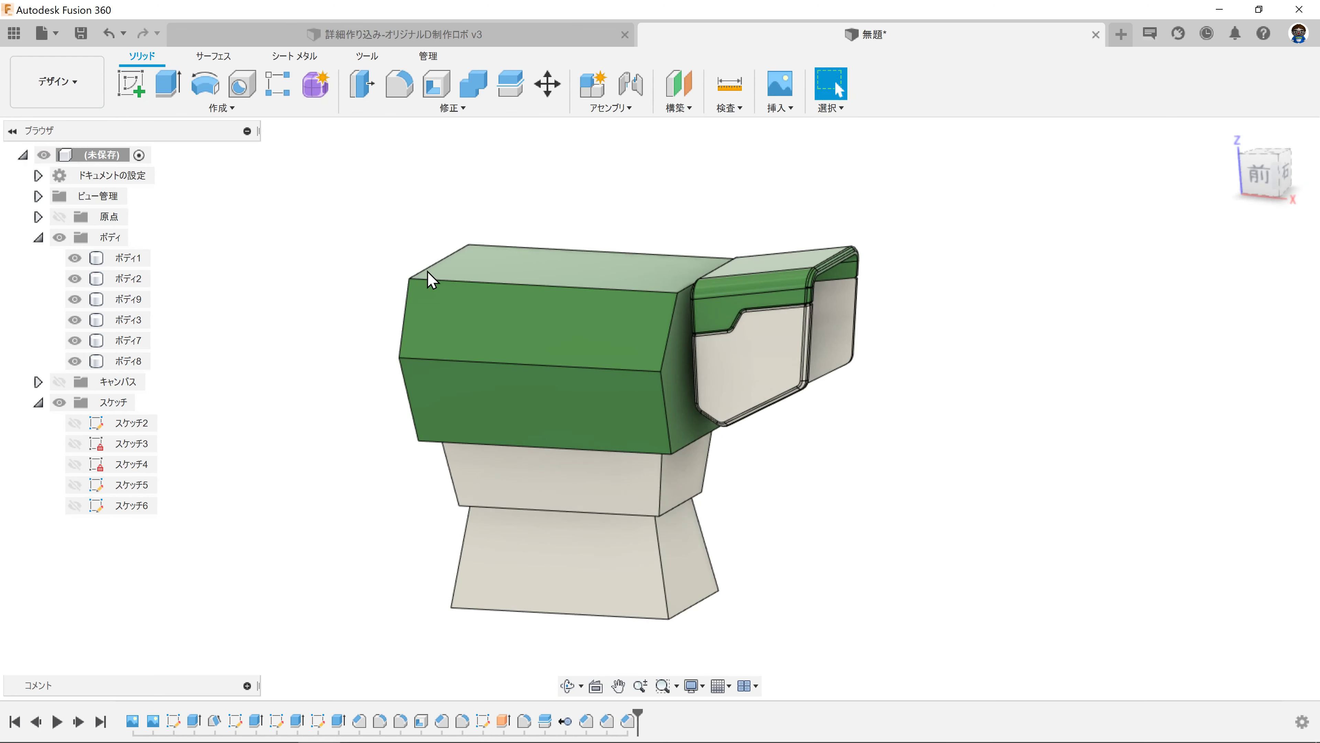
left_click(416, 34)
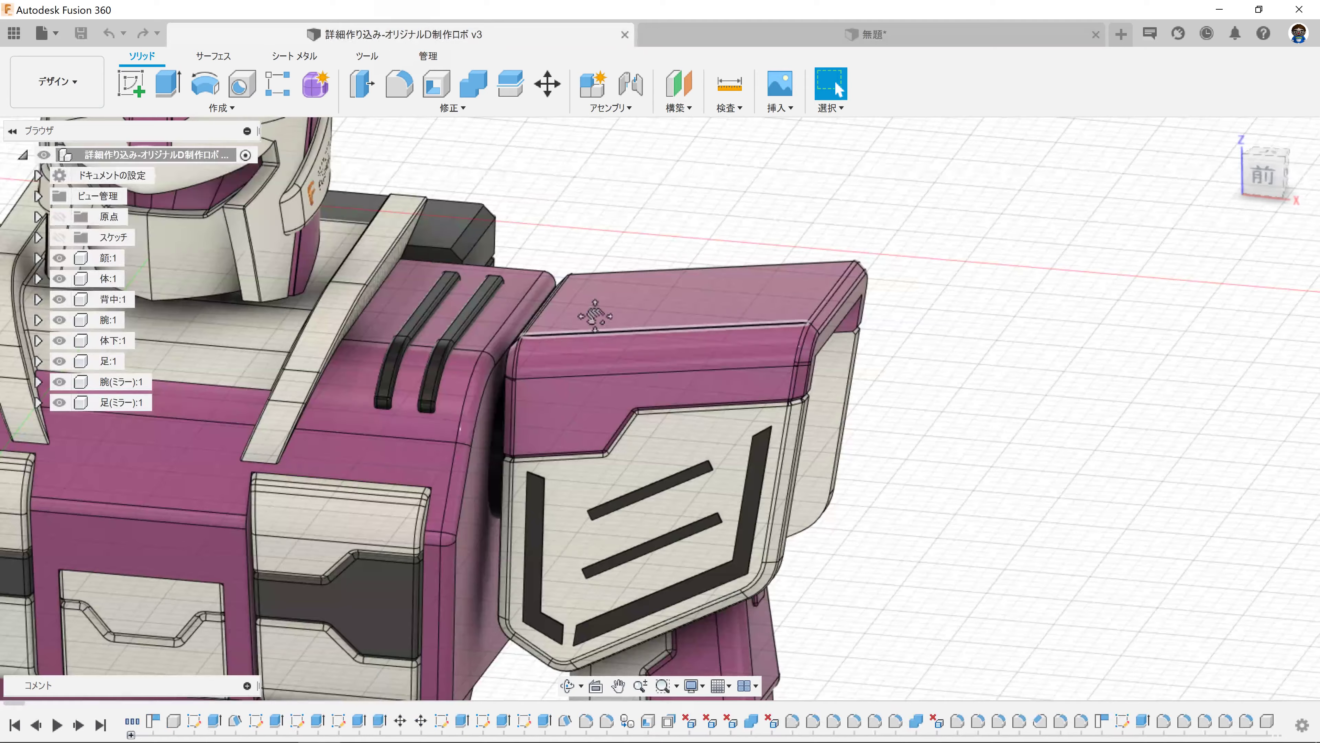
middle_click_drag(556, 337, 730, 307, "shift")
scroll(730, 308, "down", 3)
middle_click_drag(736, 410, 743, 301, "shift")
scroll(743, 301, "up", 2)
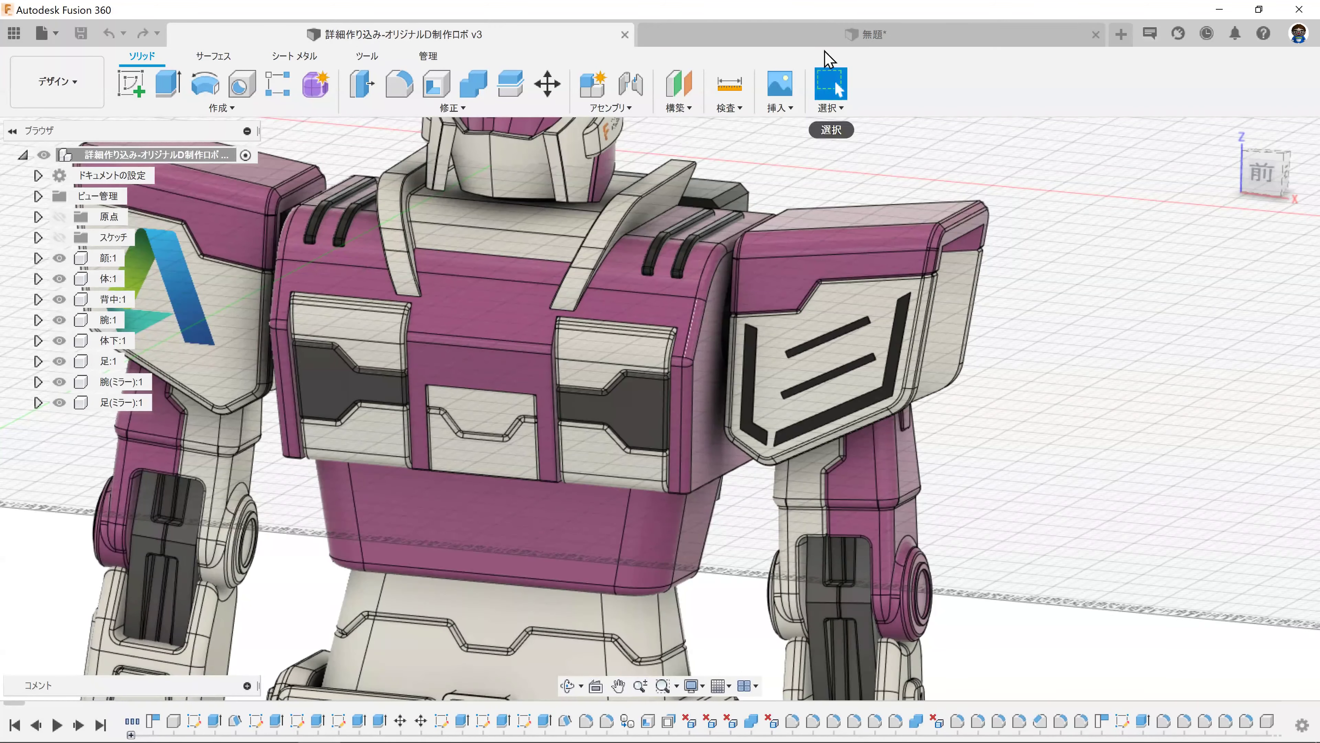
left_click(829, 38)
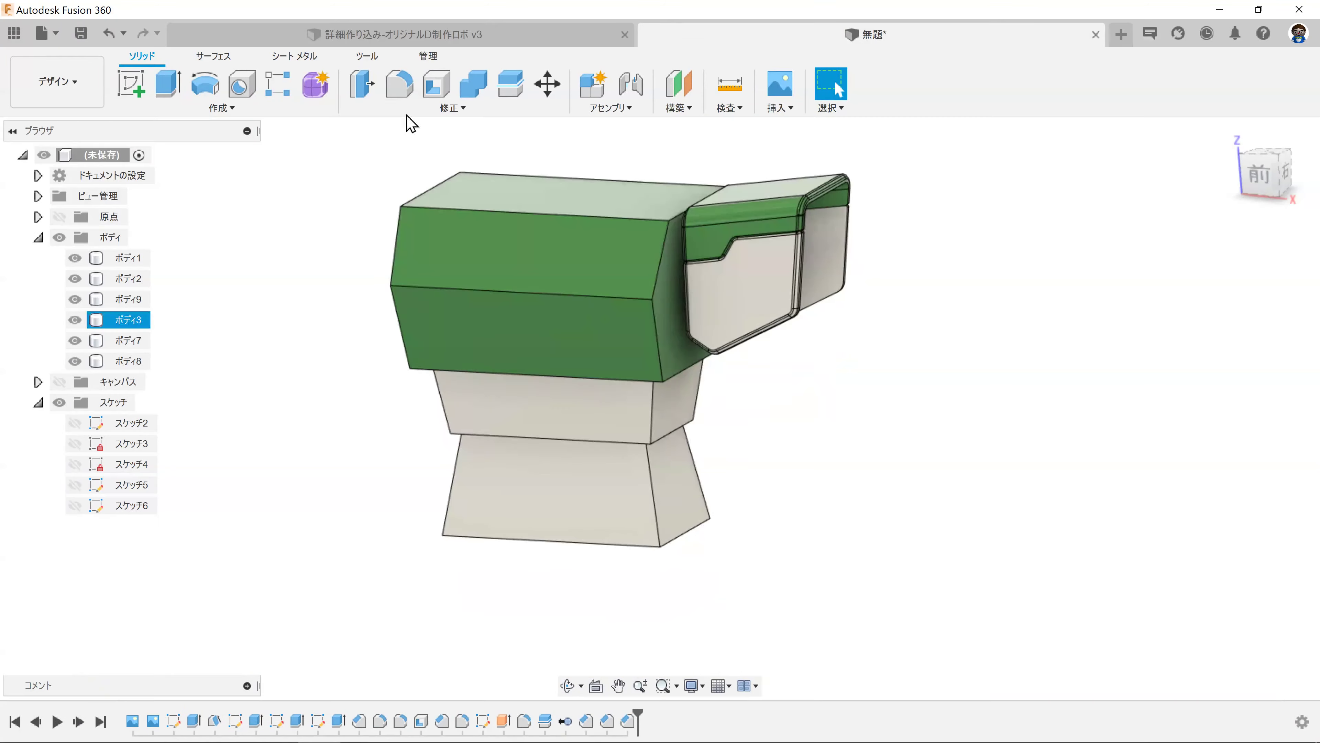
Step: Round the lower white body's left corner edges with a 2 mm fillet
scroll(702, 437, "up", 3)
scroll(689, 406, "up", 2)
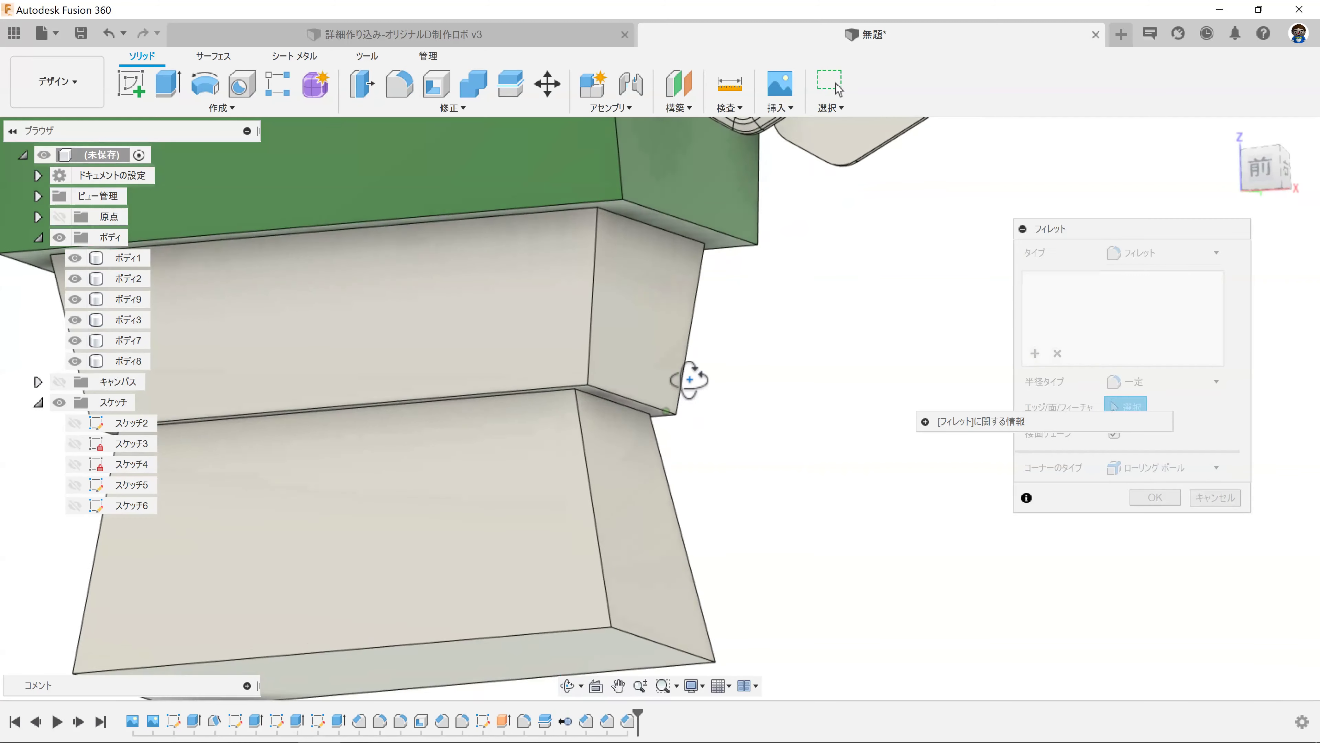
left_click(593, 294)
mouse_move(637, 363)
middle_mouse_down("shift")
mouse_move(566, 353)
mouse_move(598, 346)
middle_mouse_up("shift")
left_click(538, 328)
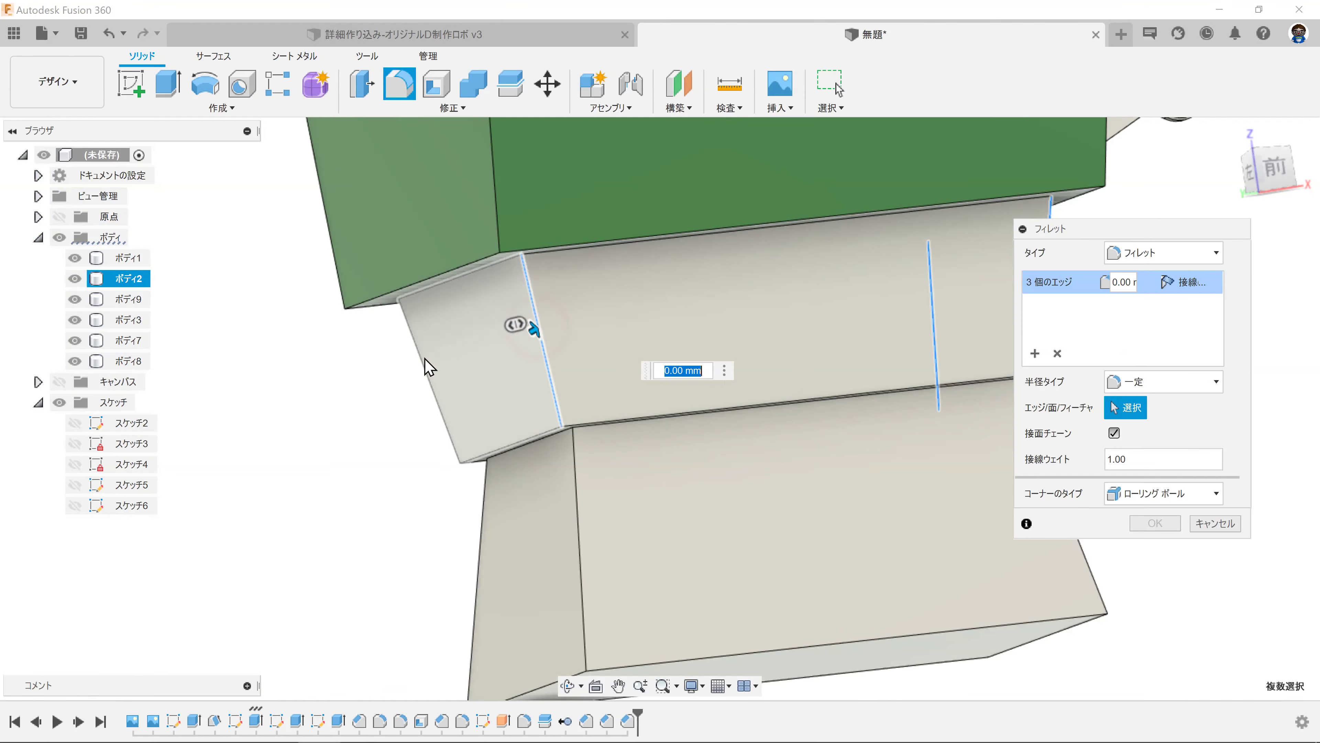
left_click(427, 354)
middle_click_drag(427, 354, 400, 367, "shift")
left_click_drag(399, 368, 411, 366)
type("2")
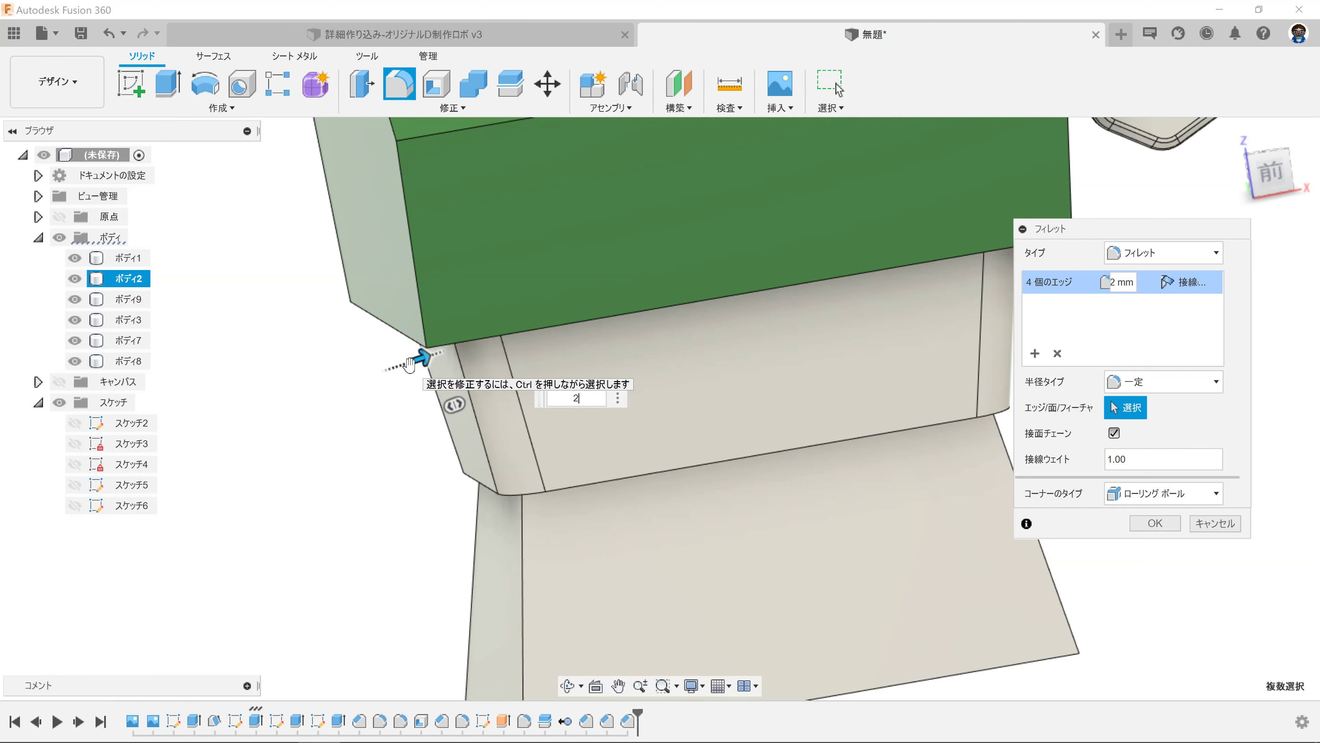
key("Return")
Step: Fillet four more vertical corner edges of the lower white body
left_click(405, 83)
left_click(510, 566)
mouse_move(480, 554)
middle_mouse_down("shift")
mouse_move(556, 547)
mouse_move(560, 486)
middle_mouse_up("shift")
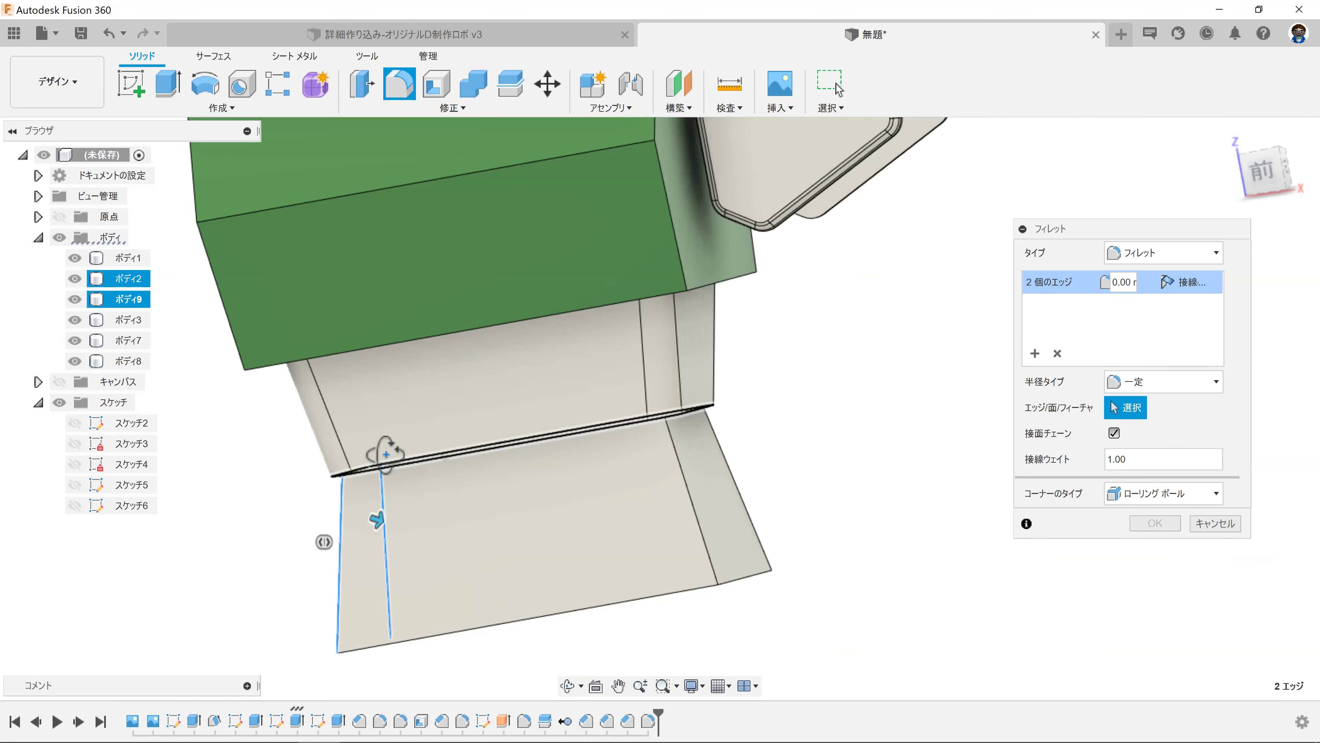
left_click(645, 442)
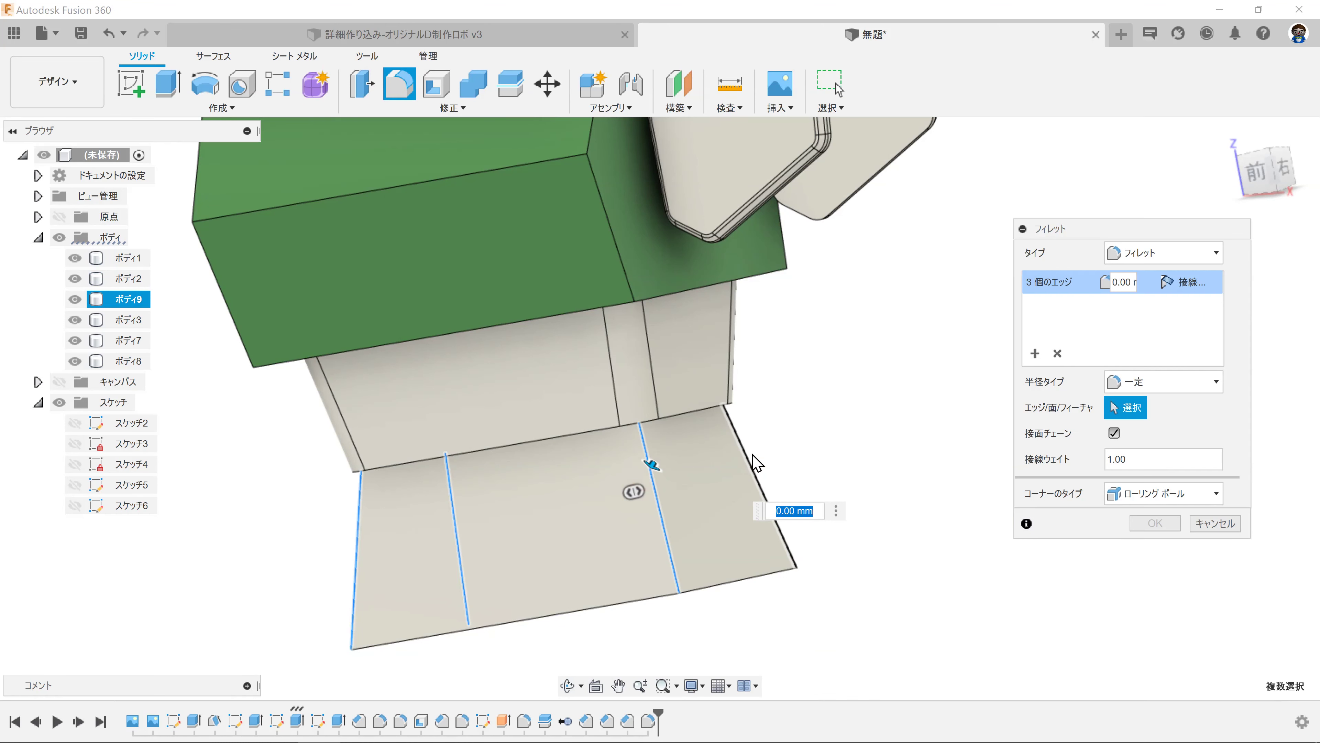
left_click(753, 457)
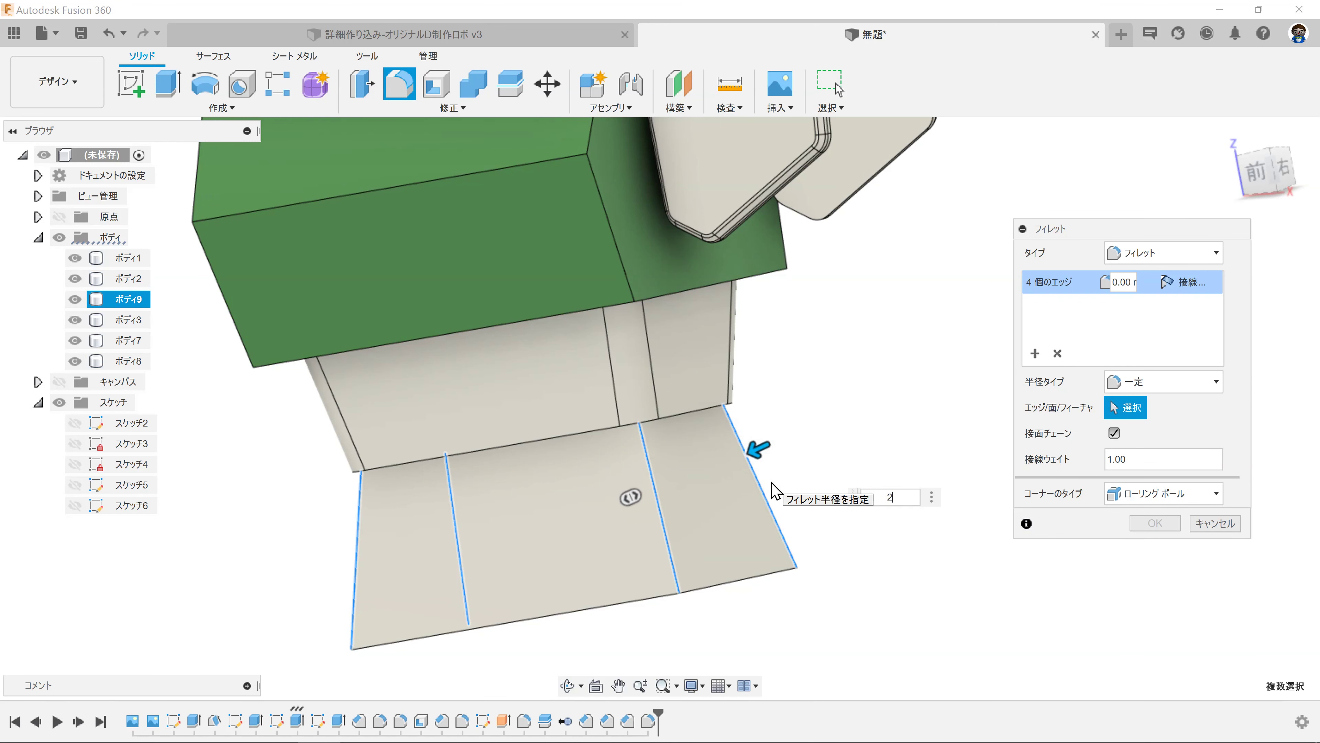
key("Return")
mouse_move(766, 457)
middle_mouse_down("shift")
mouse_move(751, 472)
mouse_move(757, 404)
middle_mouse_up("shift")
Step: Fillet the edge loop where the white bodies meet at 1 mm
key("f")
scroll(697, 407, "up", 3)
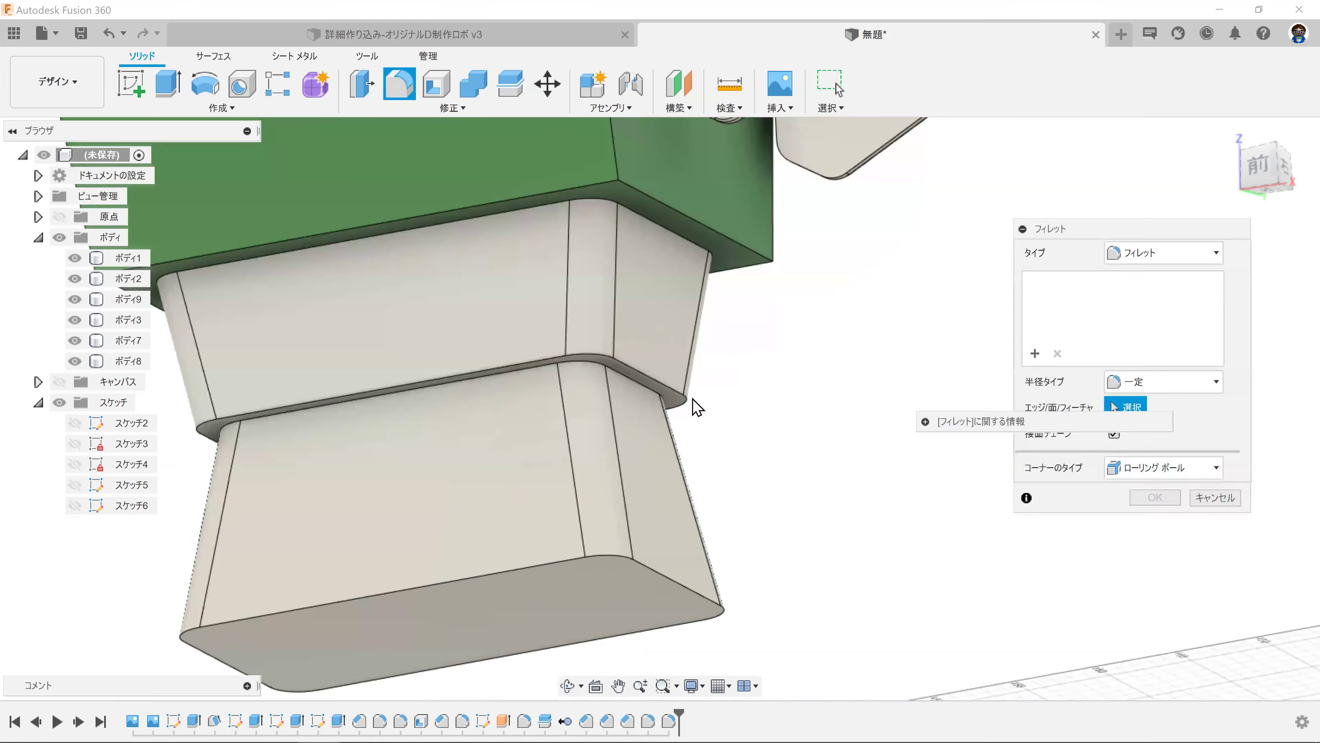
left_click(681, 396)
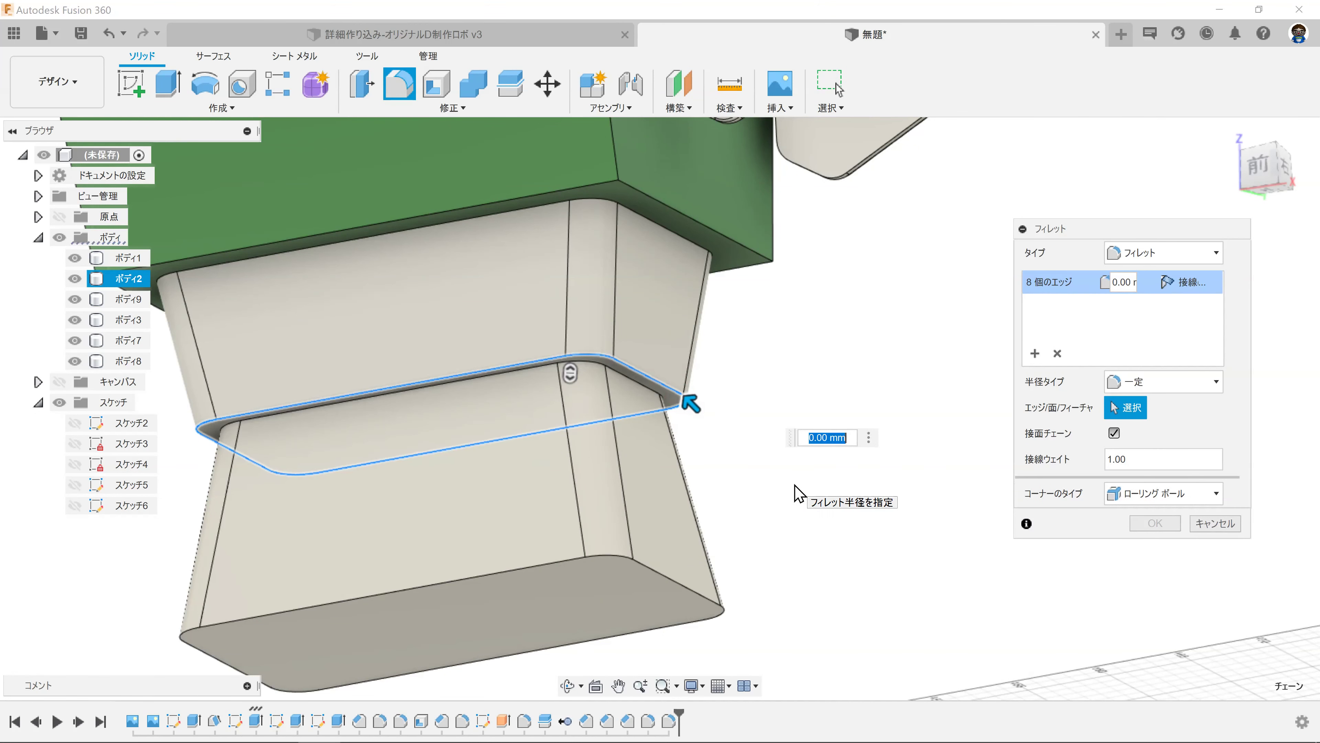
type("1")
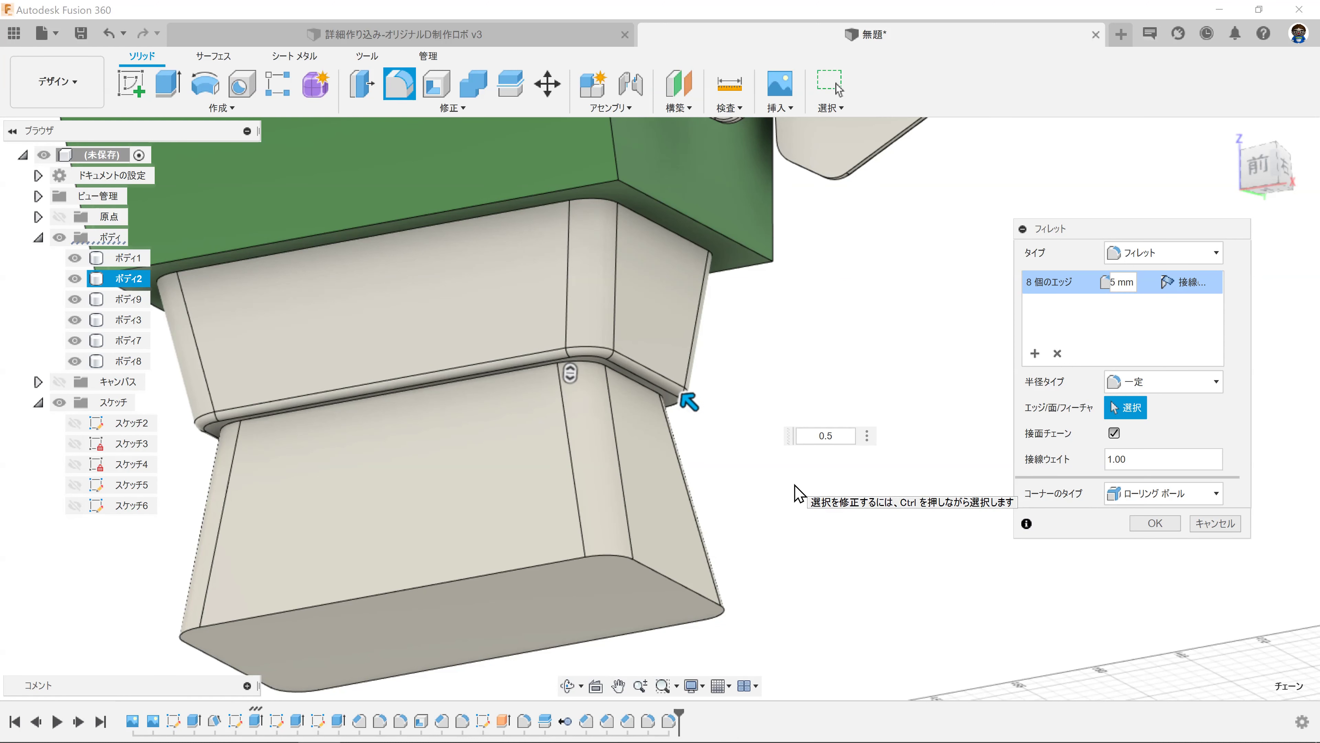
key("Return")
Step: Fillet the edge loop under the green body at 1 mm
scroll(757, 392, "up", 2)
scroll(699, 354, "up", 2)
scroll(646, 267, "up", 2)
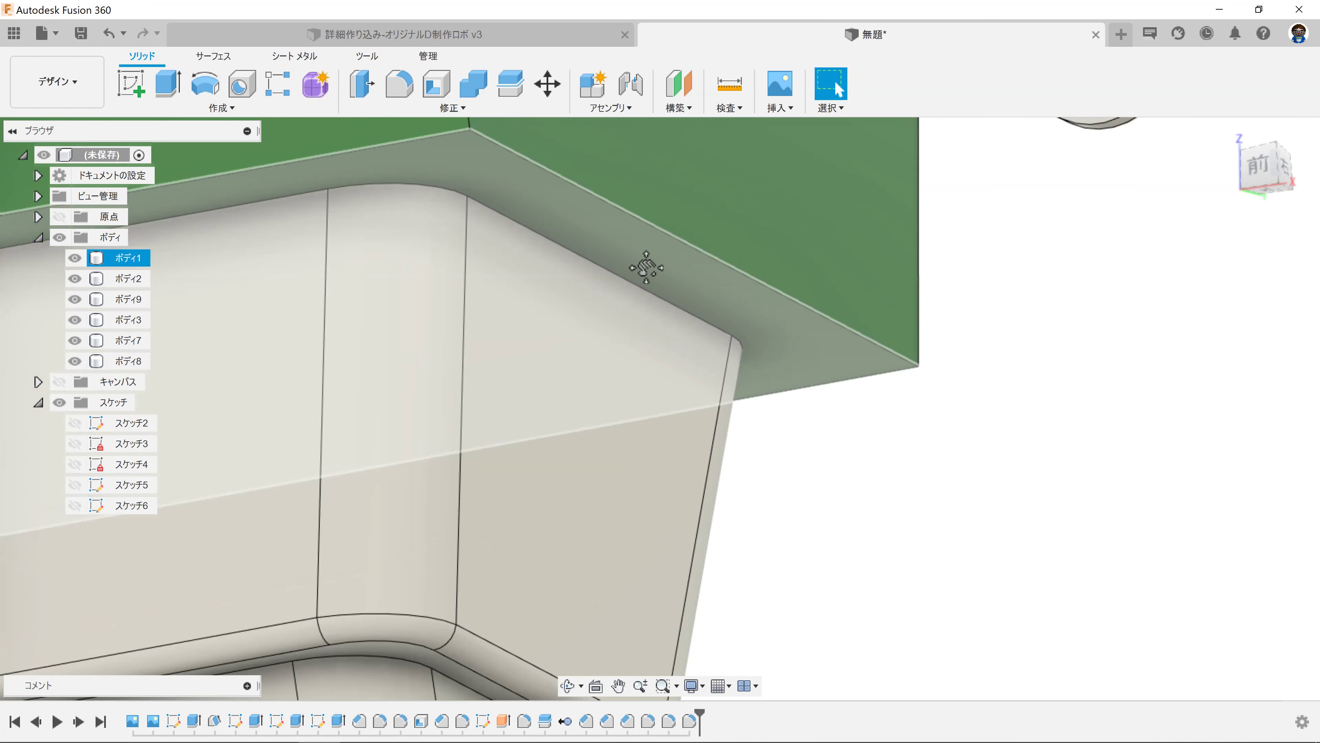
middle_click_drag(646, 267, 724, 335)
left_click(400, 86)
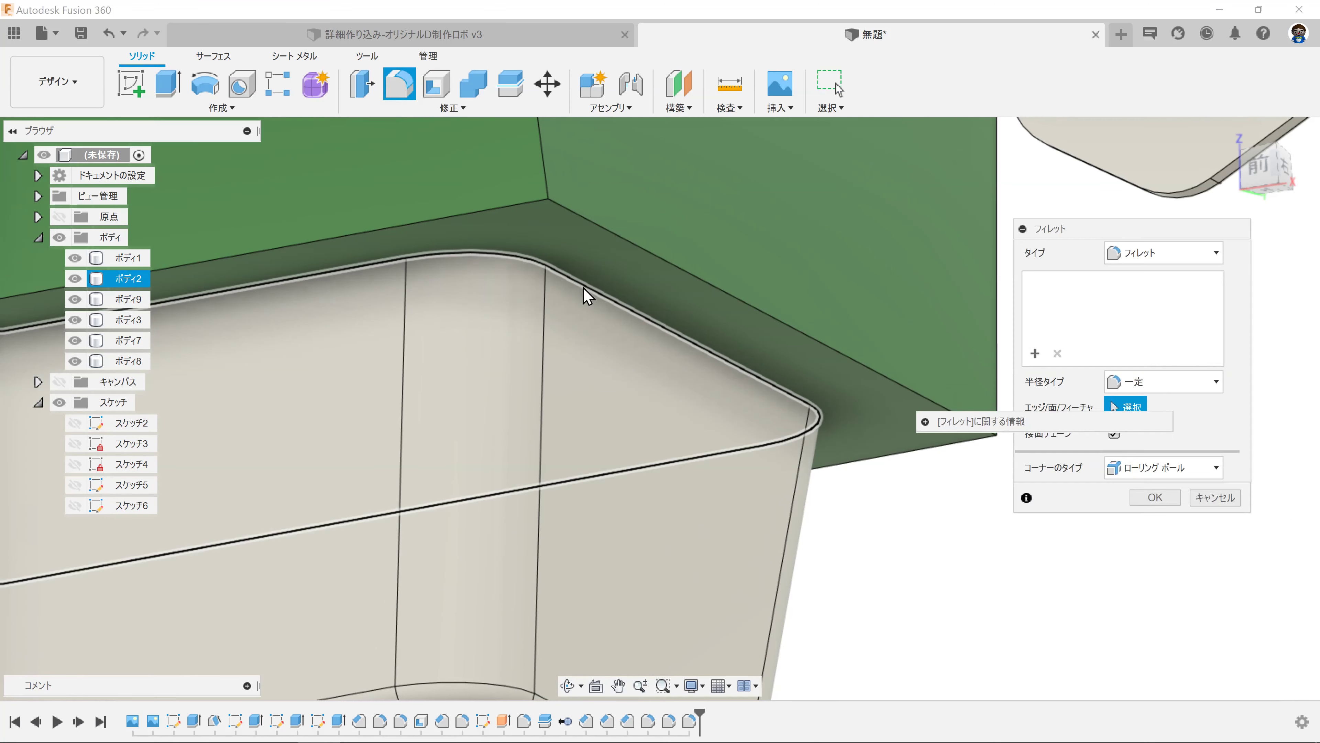
left_click(583, 286)
type("1")
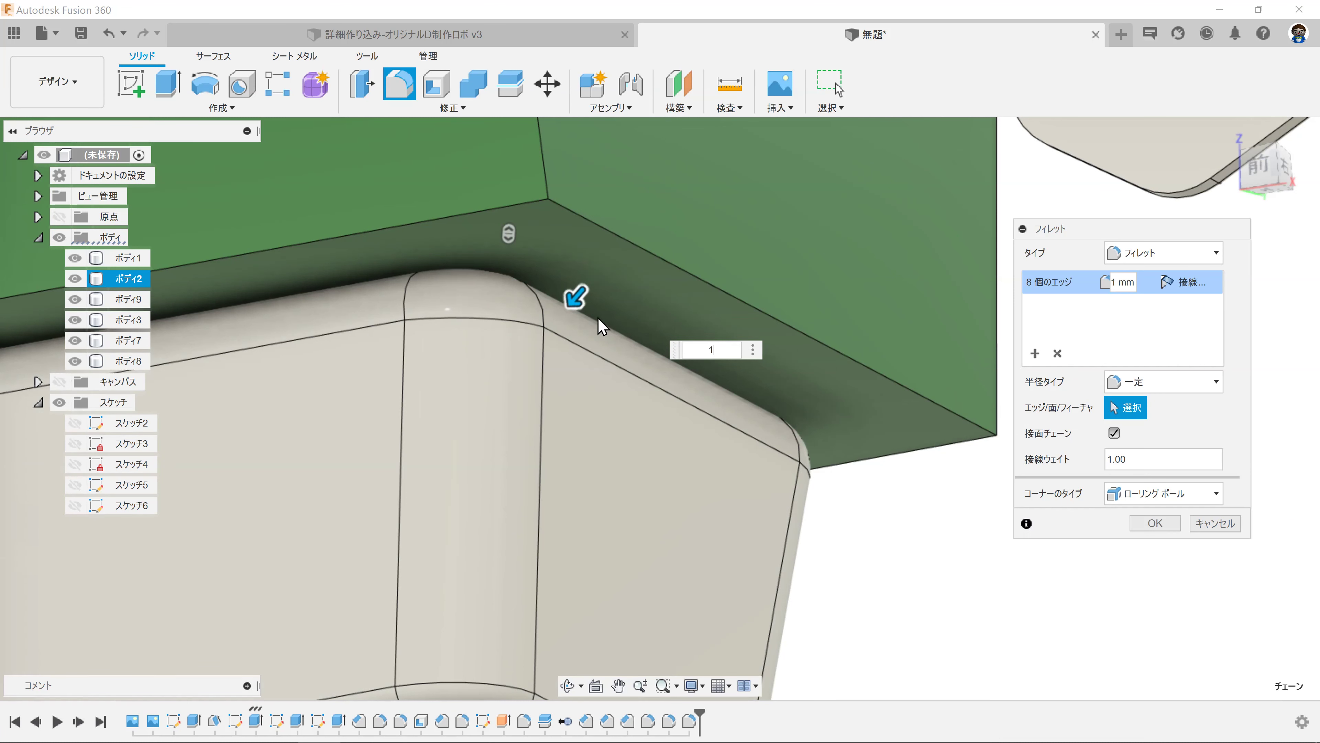
key("Return")
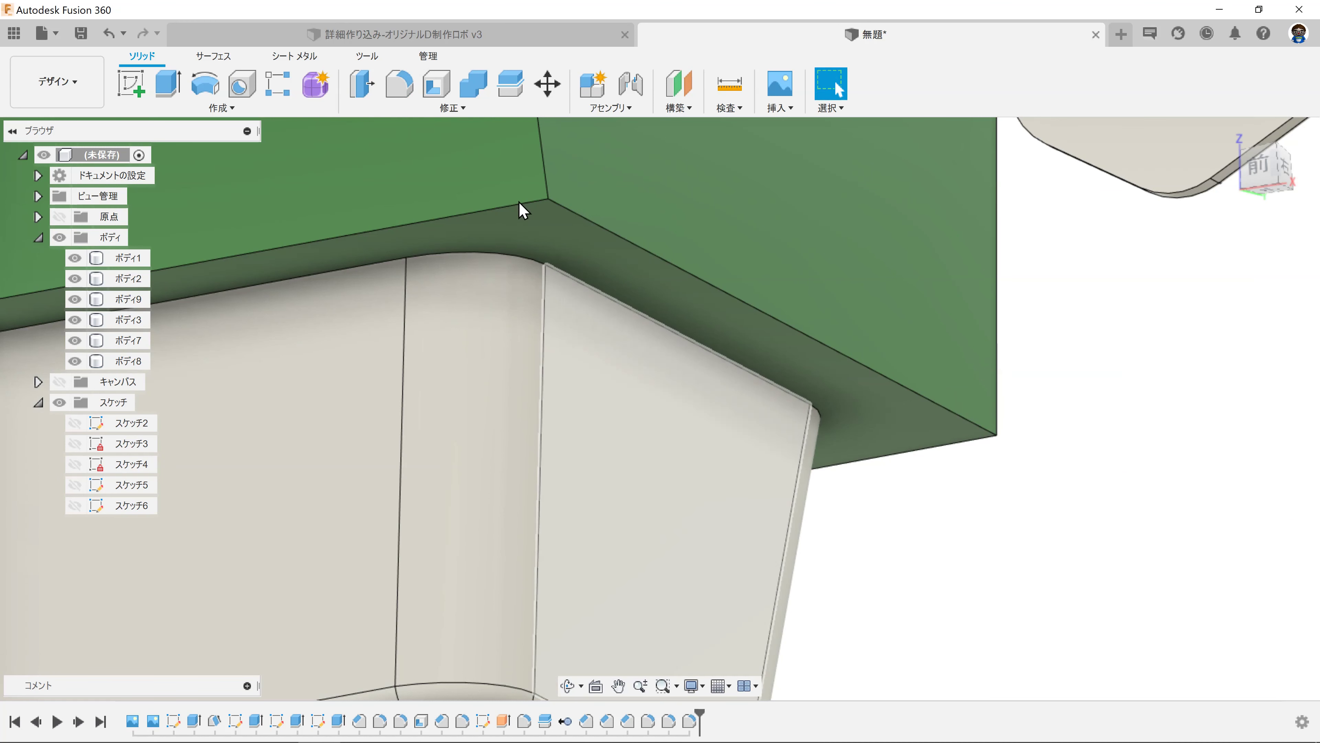
left_click(475, 84)
left_click(612, 262)
left_click(558, 385)
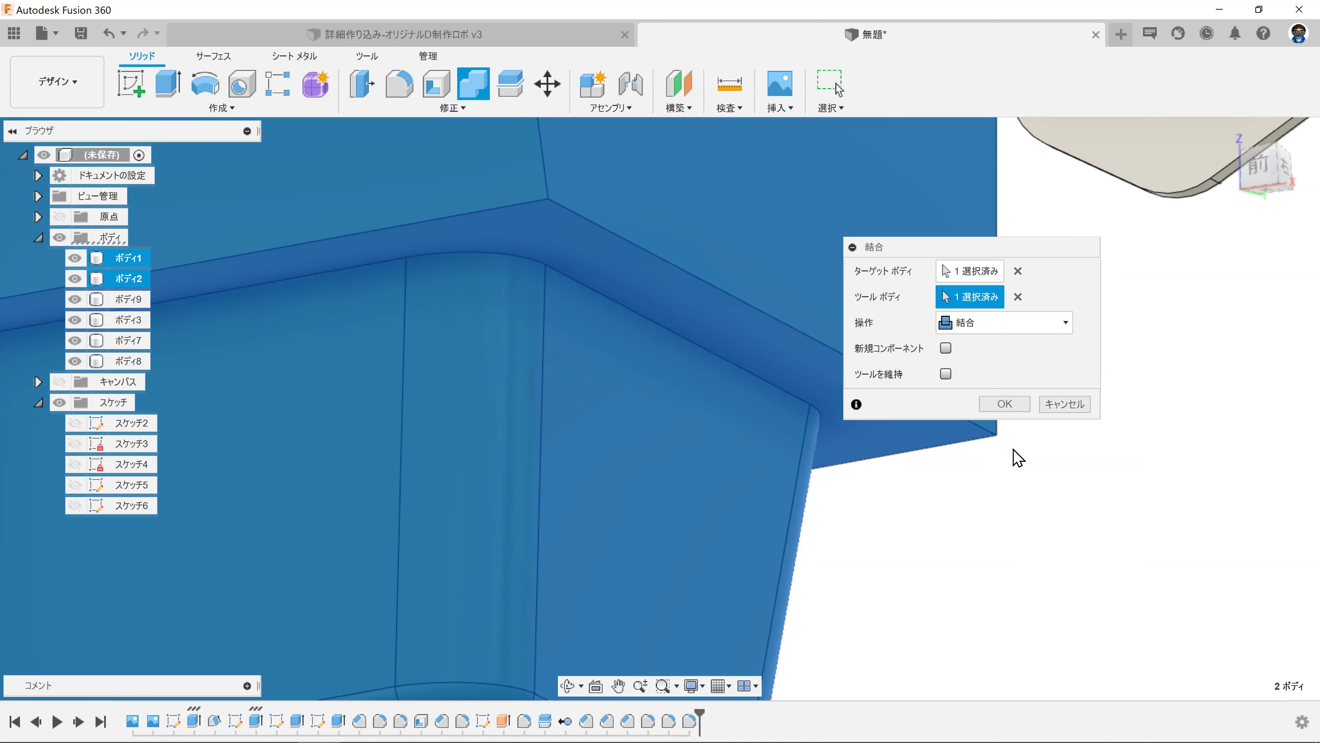
left_click(1005, 404)
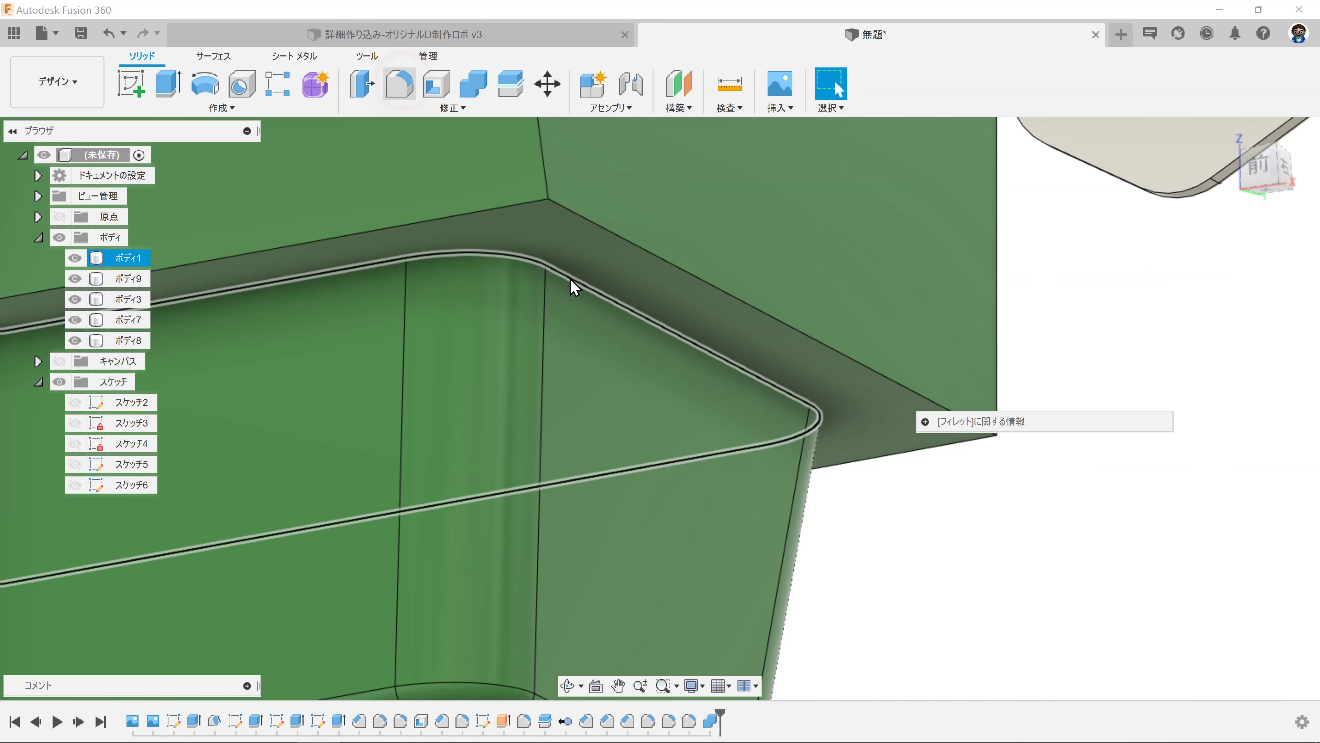
left_click(570, 280)
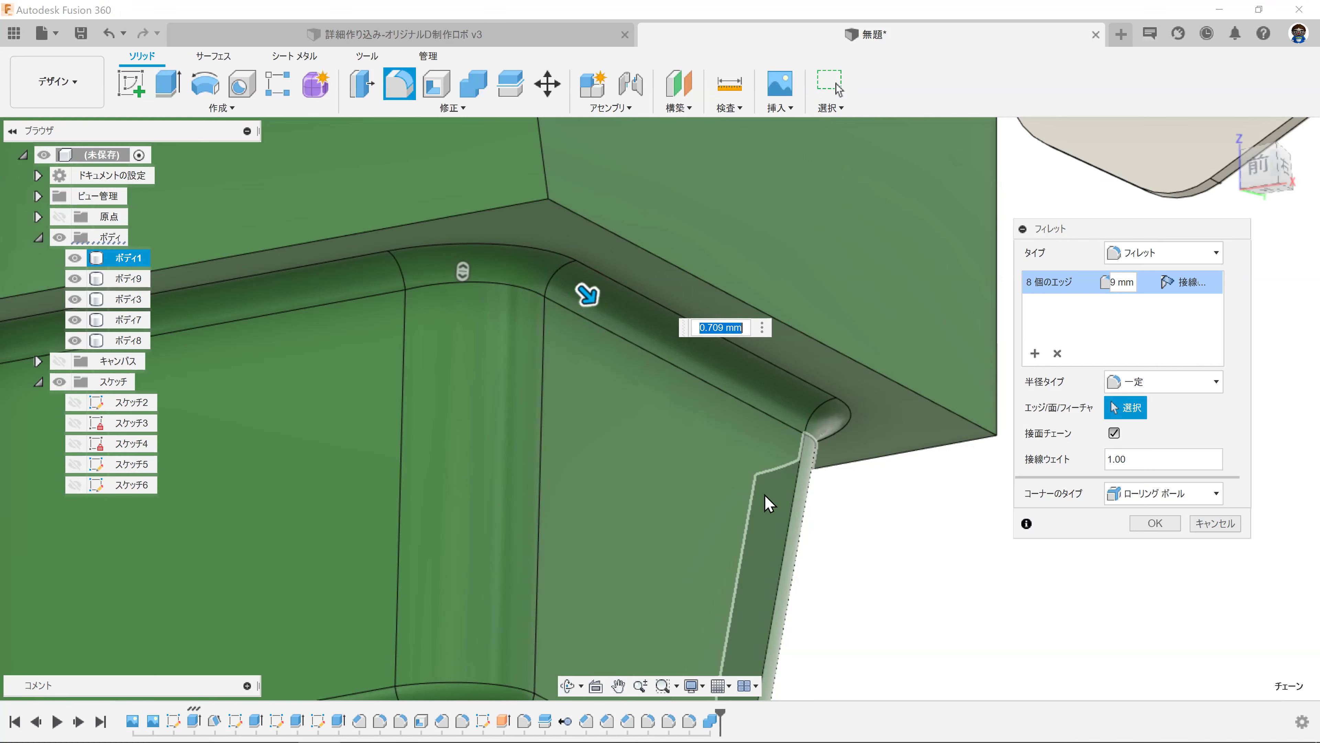
left_click(1219, 524)
key("ctrl+z")
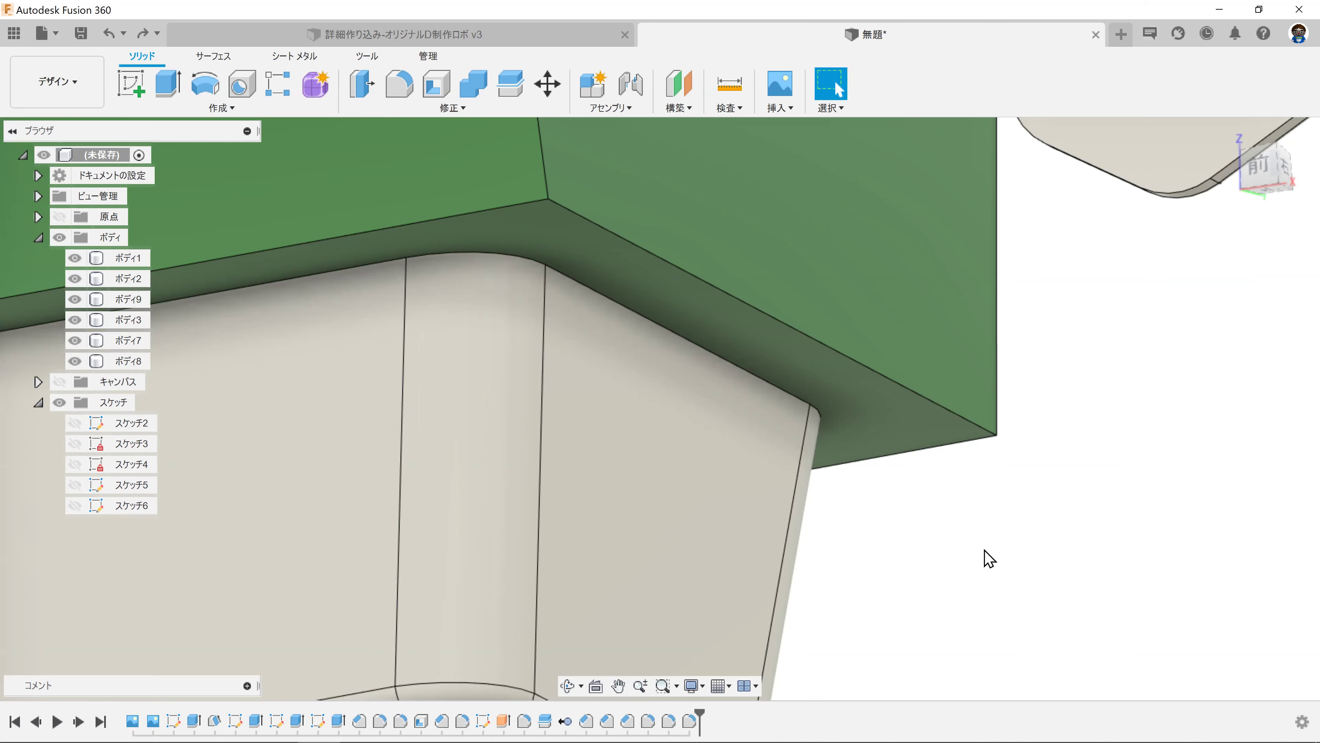
scroll(982, 552, "down", 5)
mouse_move(976, 543)
middle_mouse_down()
mouse_move(934, 468)
mouse_move(937, 501)
mouse_move(857, 445)
mouse_move(854, 481)
mouse_move(925, 507)
mouse_move(878, 501)
middle_mouse_up()
scroll(938, 530, "down", 2)
scroll(984, 528, "down", 5)
scroll(874, 488, "down", 3)
scroll(879, 502, "up", 2)
Step: Preview the armor in the Render workspace, return to Design, and bring up the robot reference document
left_click(78, 81)
left_click(83, 177)
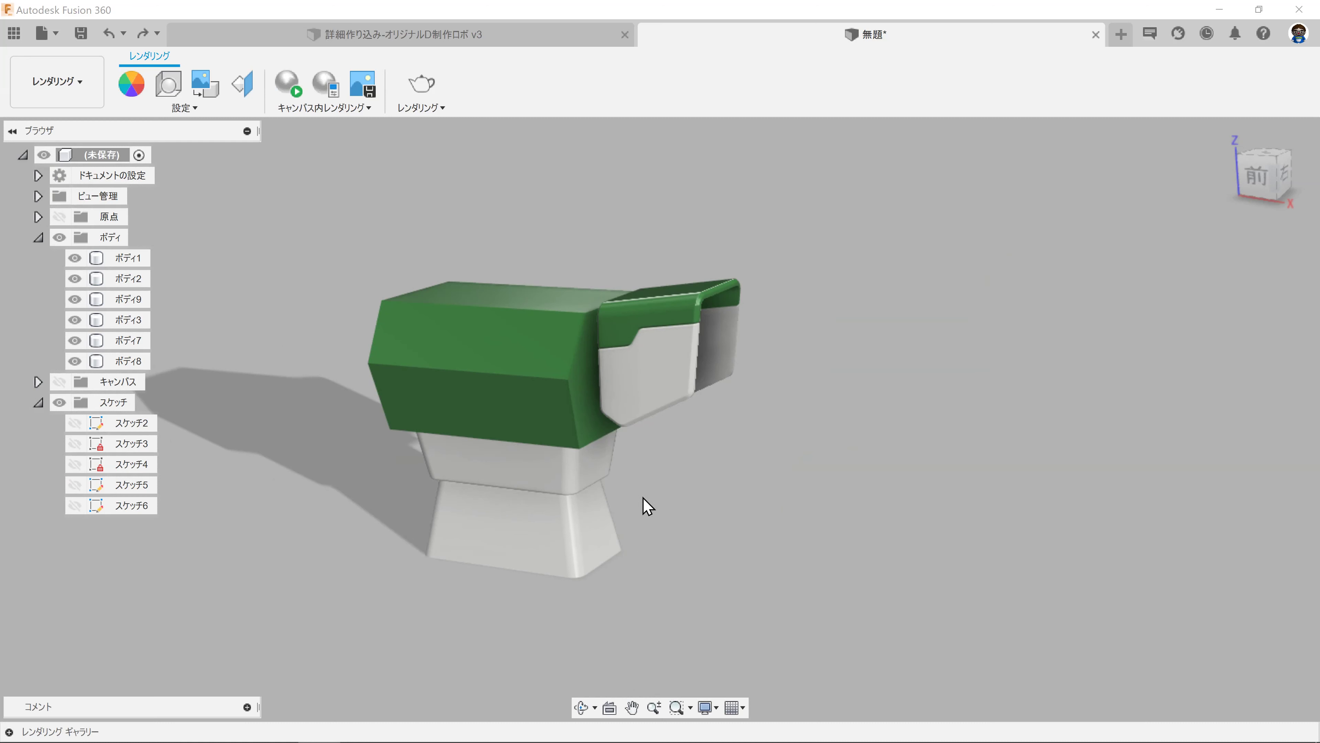
scroll(530, 473, "up", 3)
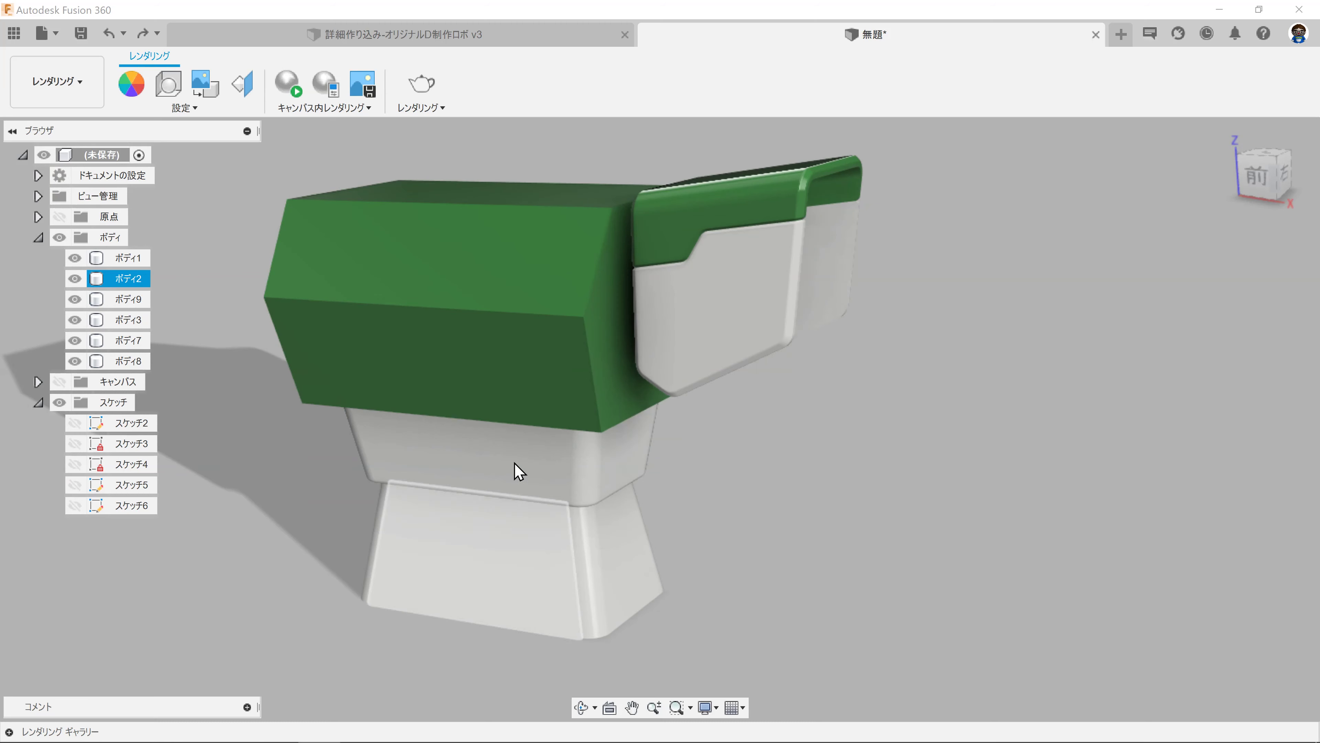
mouse_move(290, 474)
middle_mouse_down()
mouse_move(389, 460)
mouse_move(392, 437)
middle_mouse_up()
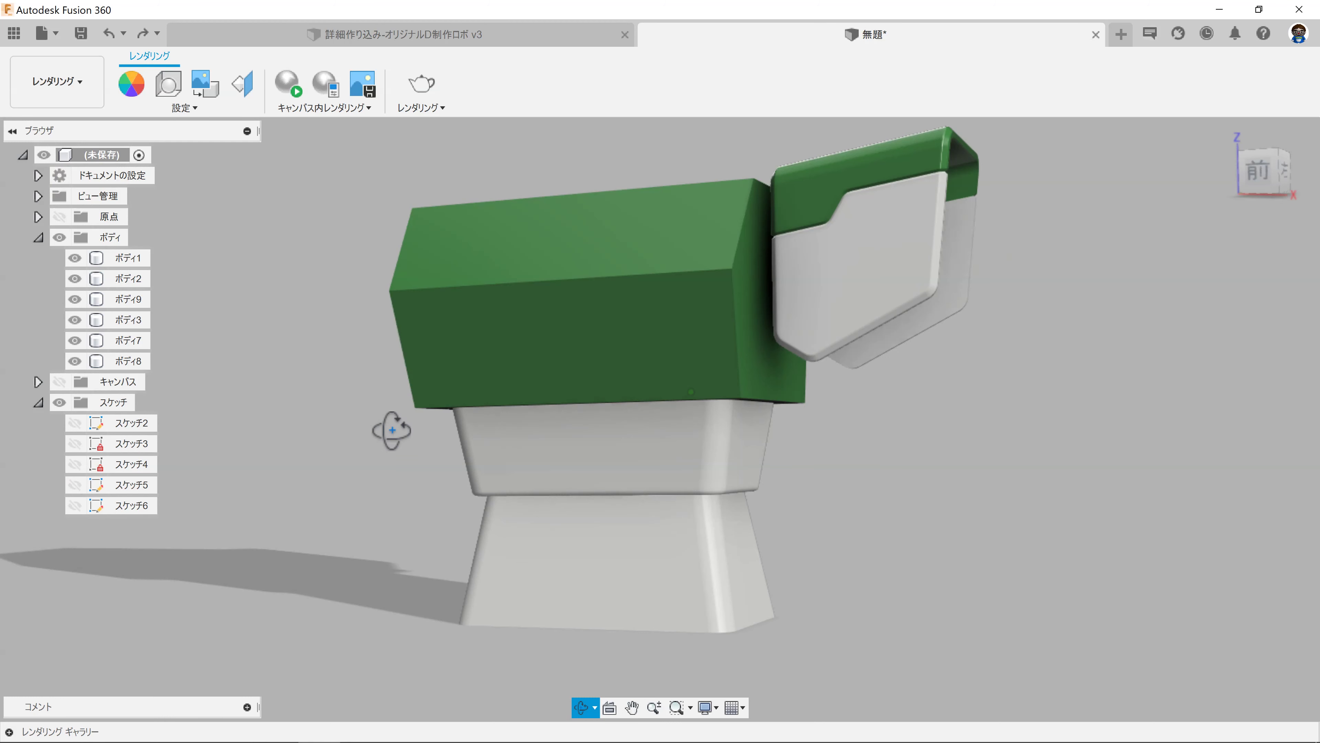
left_click(57, 81)
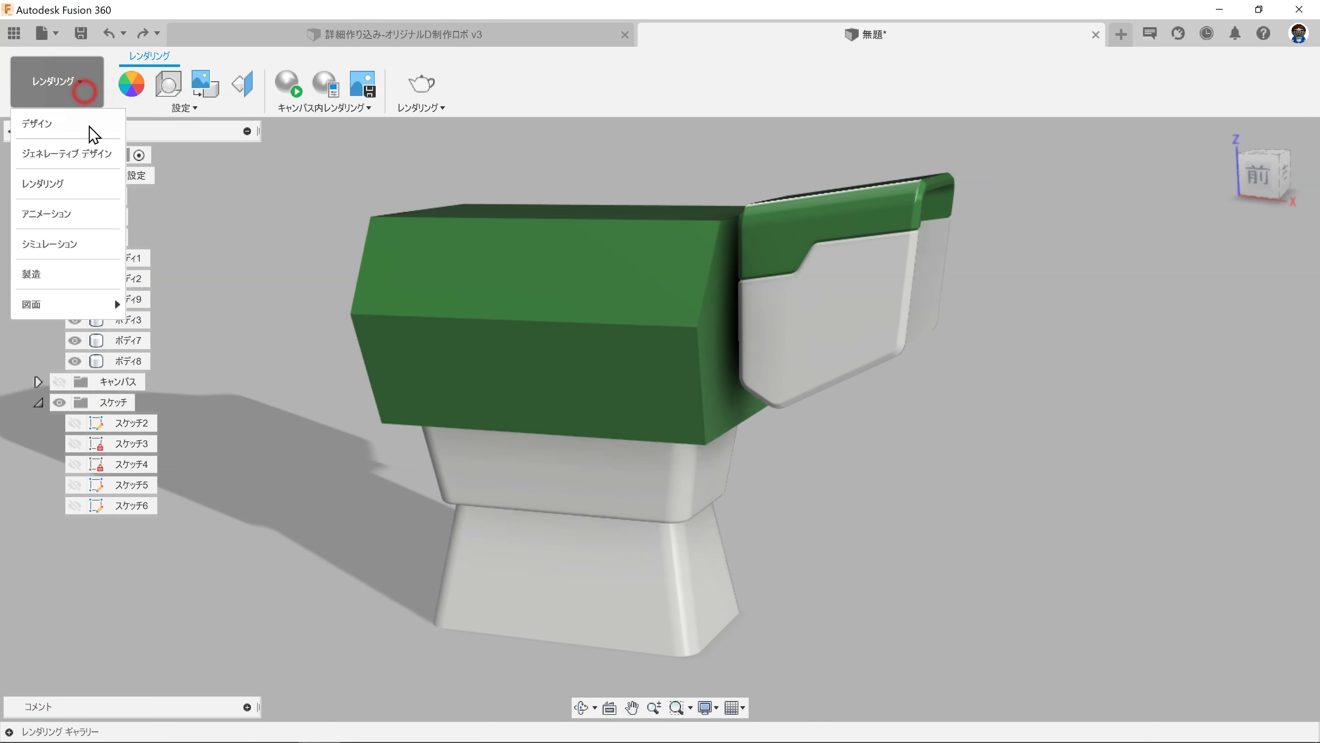
left_click(87, 127)
left_click(457, 35)
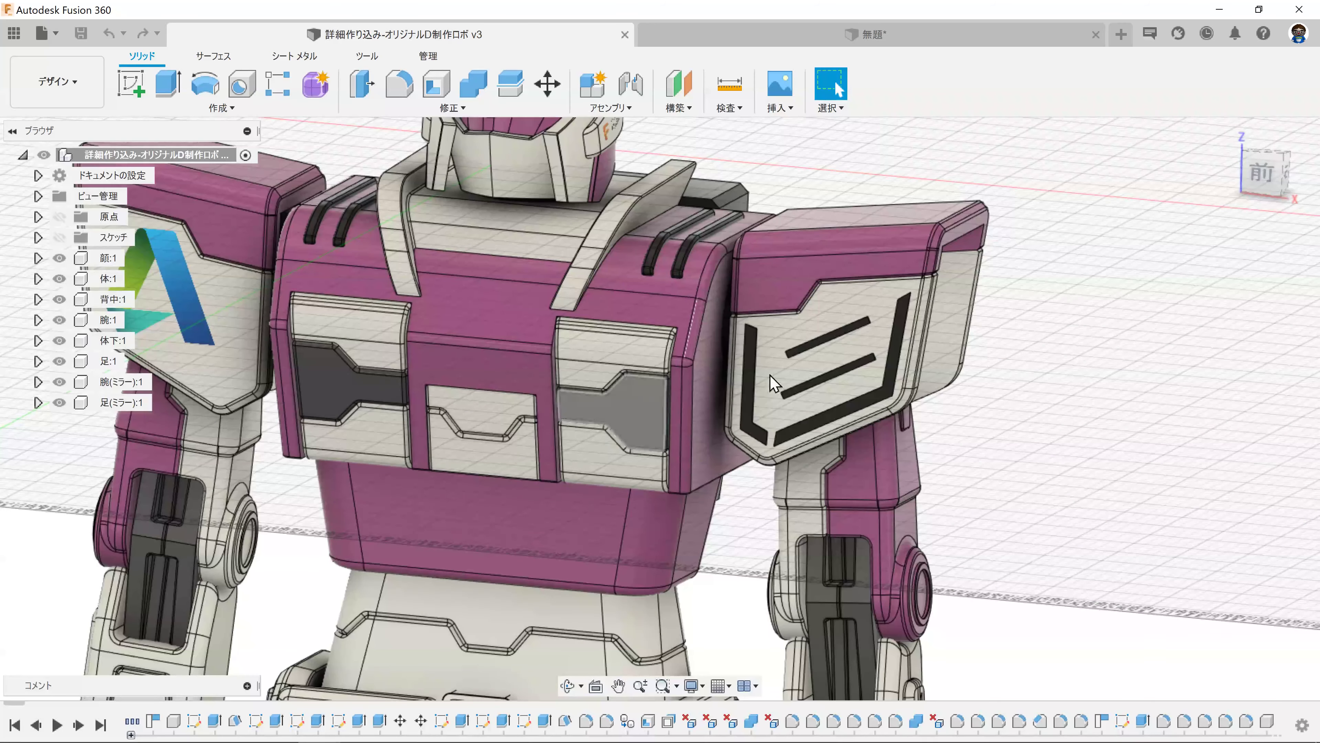
Step: Back in the armor document, fillet the green body's front seam edge at about 3.3 mm
left_click(754, 35)
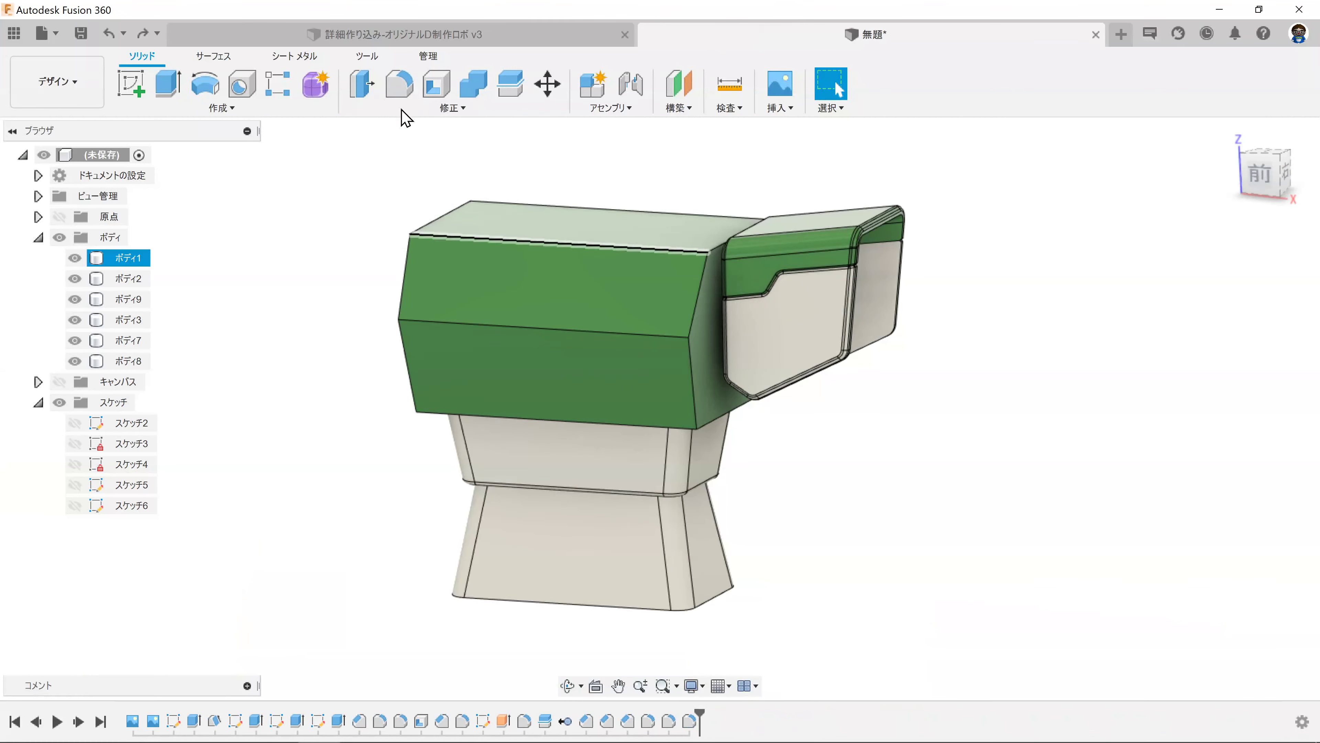
left_click(410, 92)
left_click(560, 329)
scroll(560, 329, "up", 3)
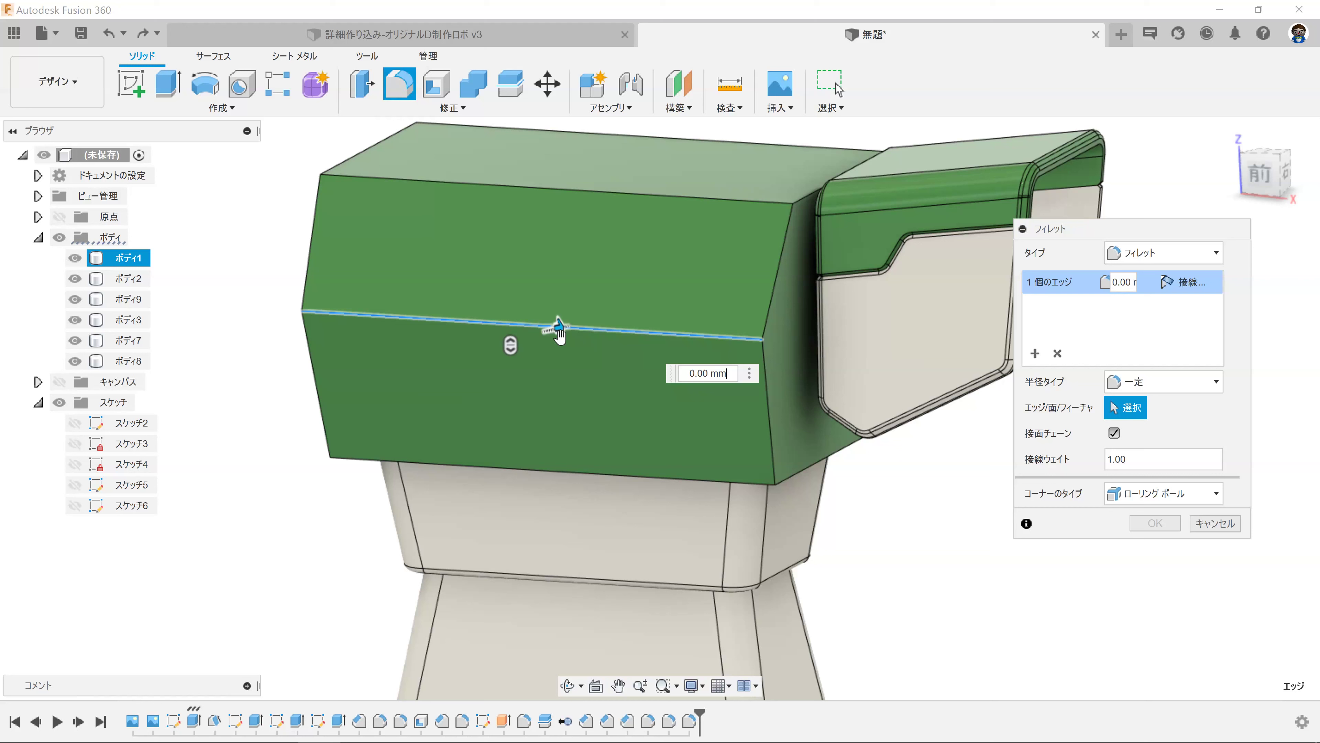
left_click_drag(560, 328, 562, 326)
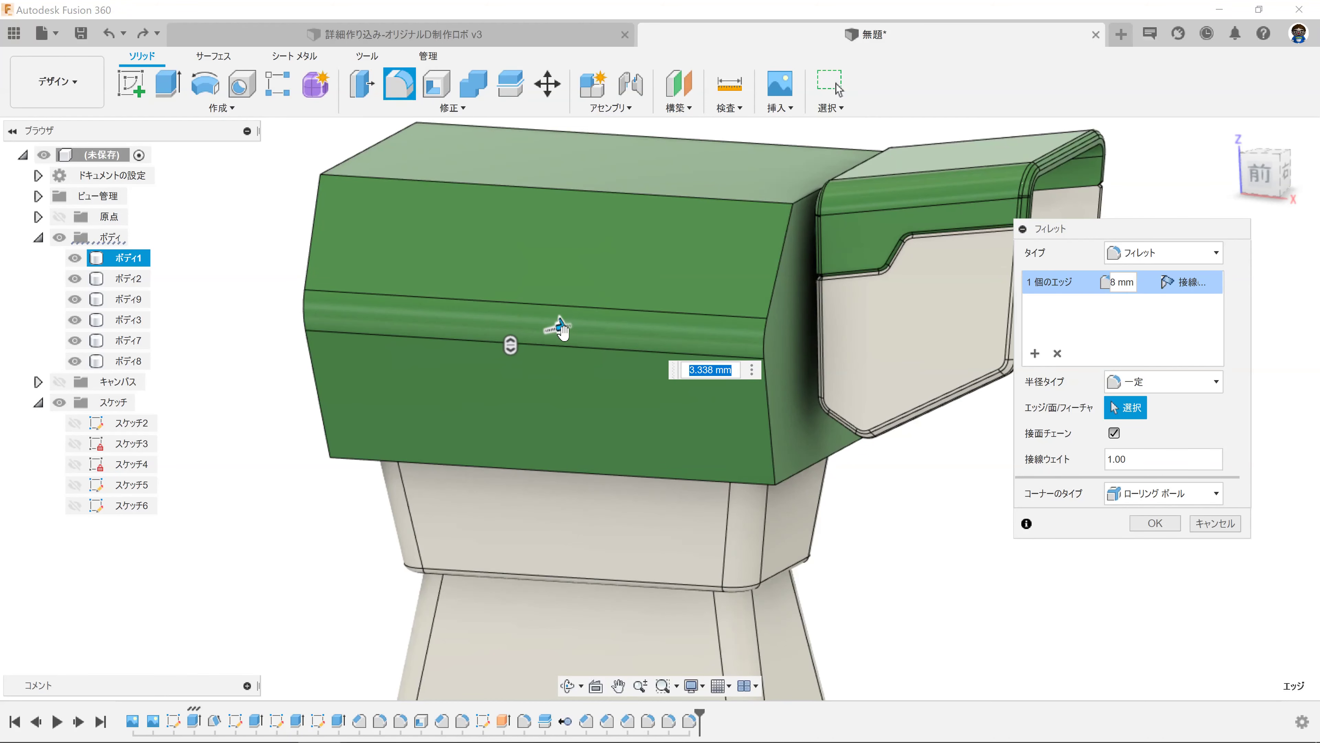
key("Return")
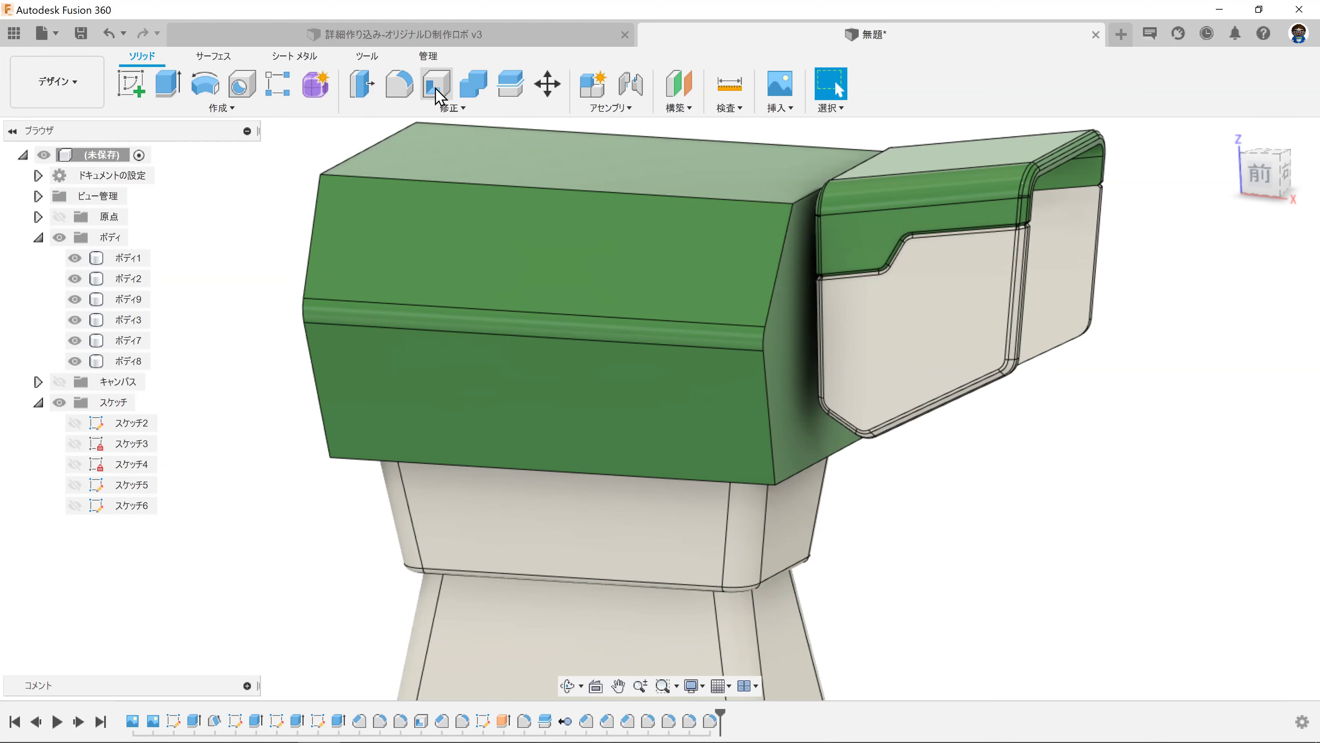
Step: Round the green body's top edge chain with a 1 mm fillet
left_click(399, 86)
left_click(660, 203)
scroll(661, 203, "down", 2)
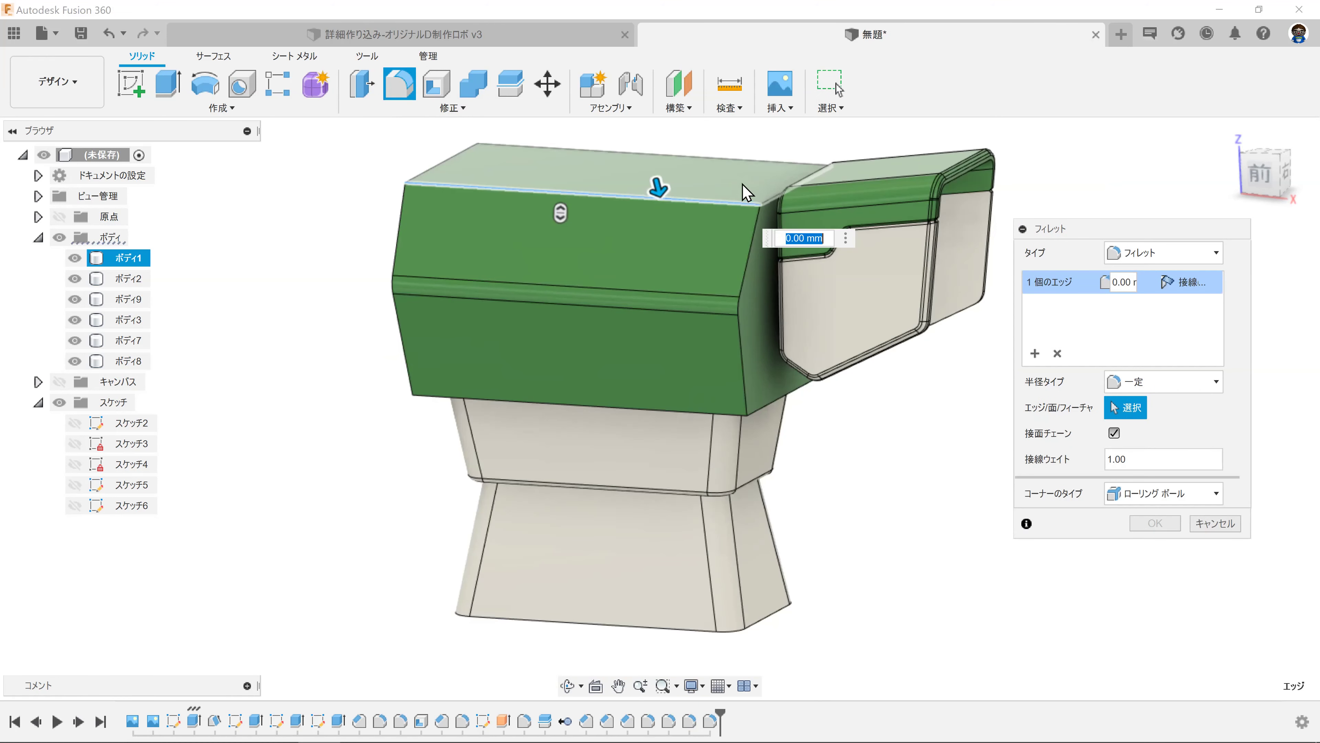
type("1")
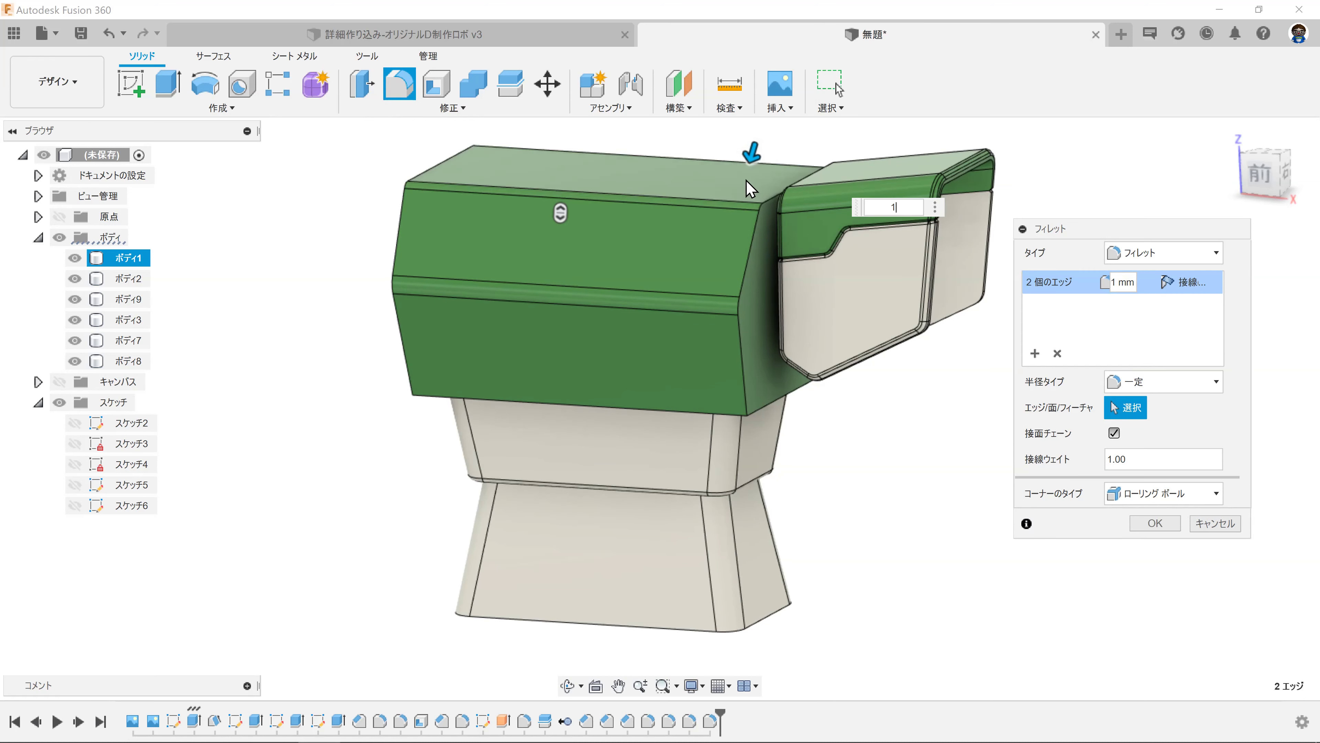
key("Return")
mouse_move(743, 185)
middle_mouse_down("shift")
mouse_move(604, 295)
mouse_move(516, 304)
mouse_move(667, 303)
mouse_move(530, 188)
middle_mouse_up("shift")
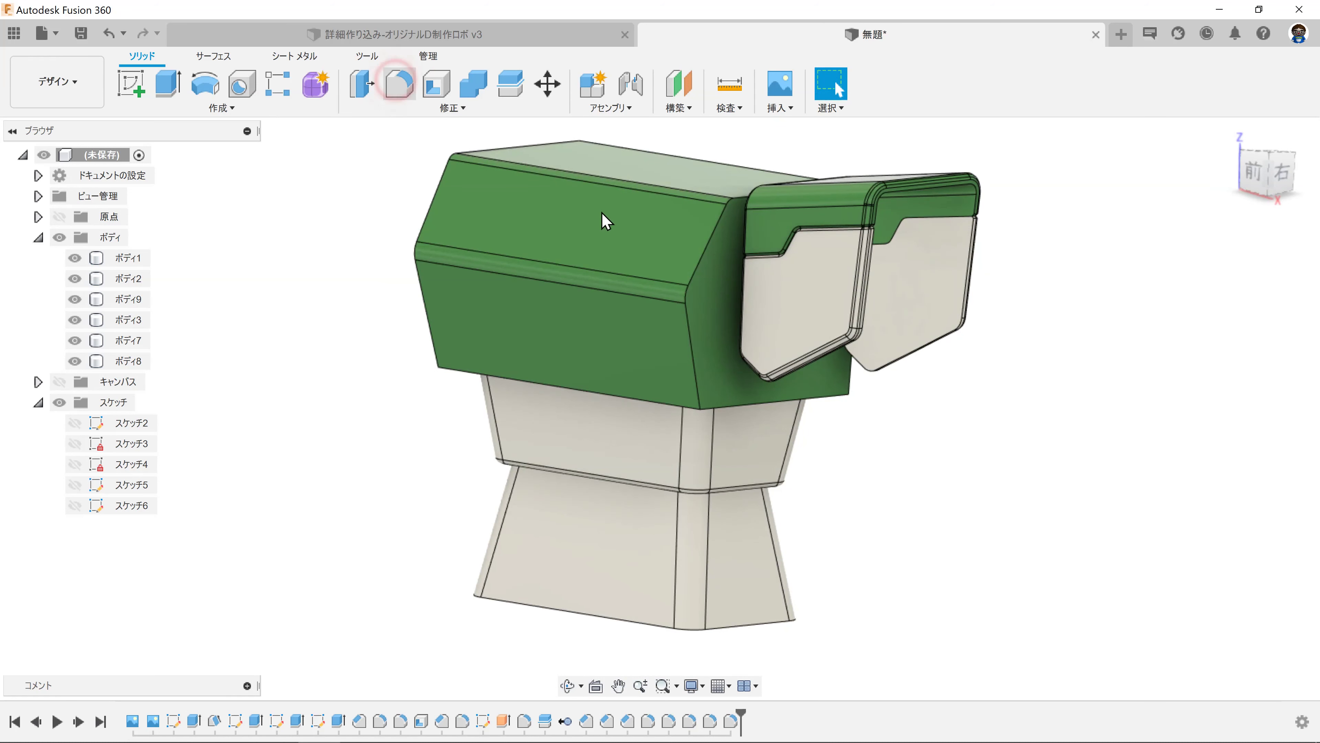
Step: Apply a 1 mm fillet to both edge chains around the green body's outline
left_click(399, 86)
left_click(702, 257)
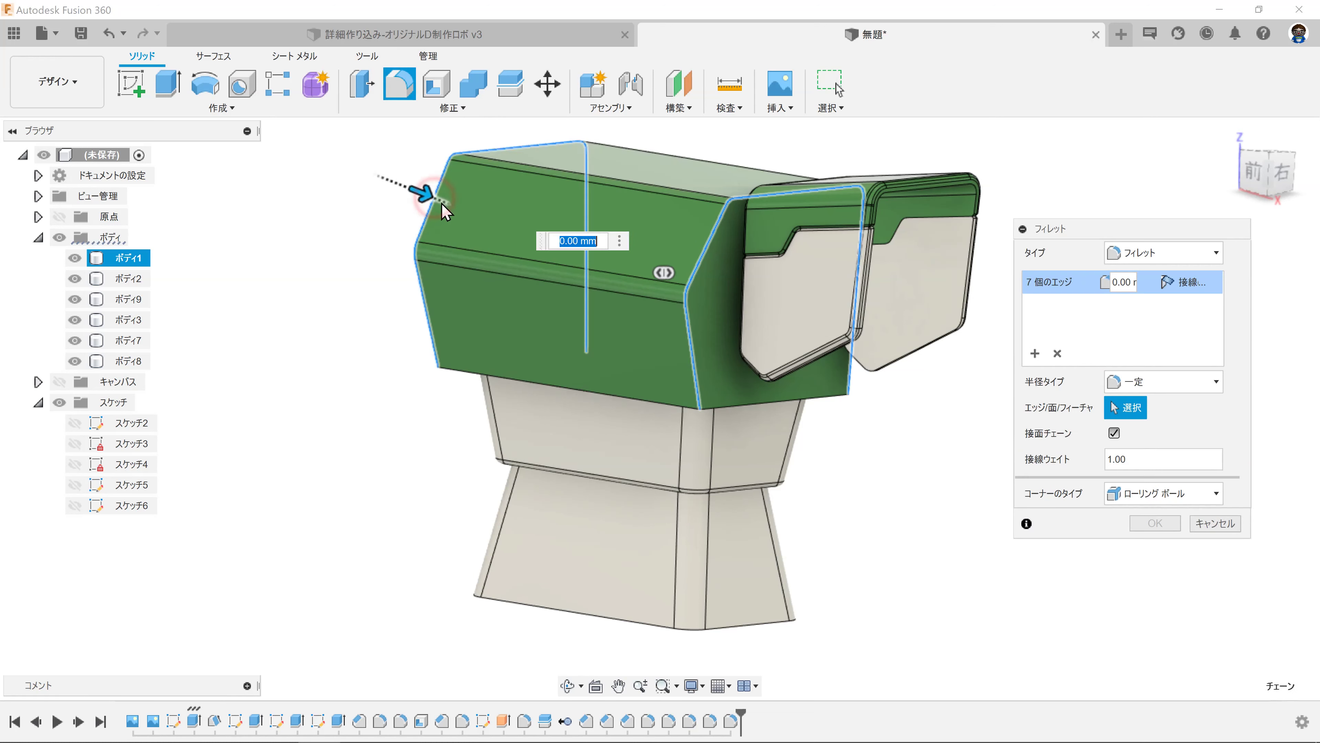
left_click(442, 206)
type("2")
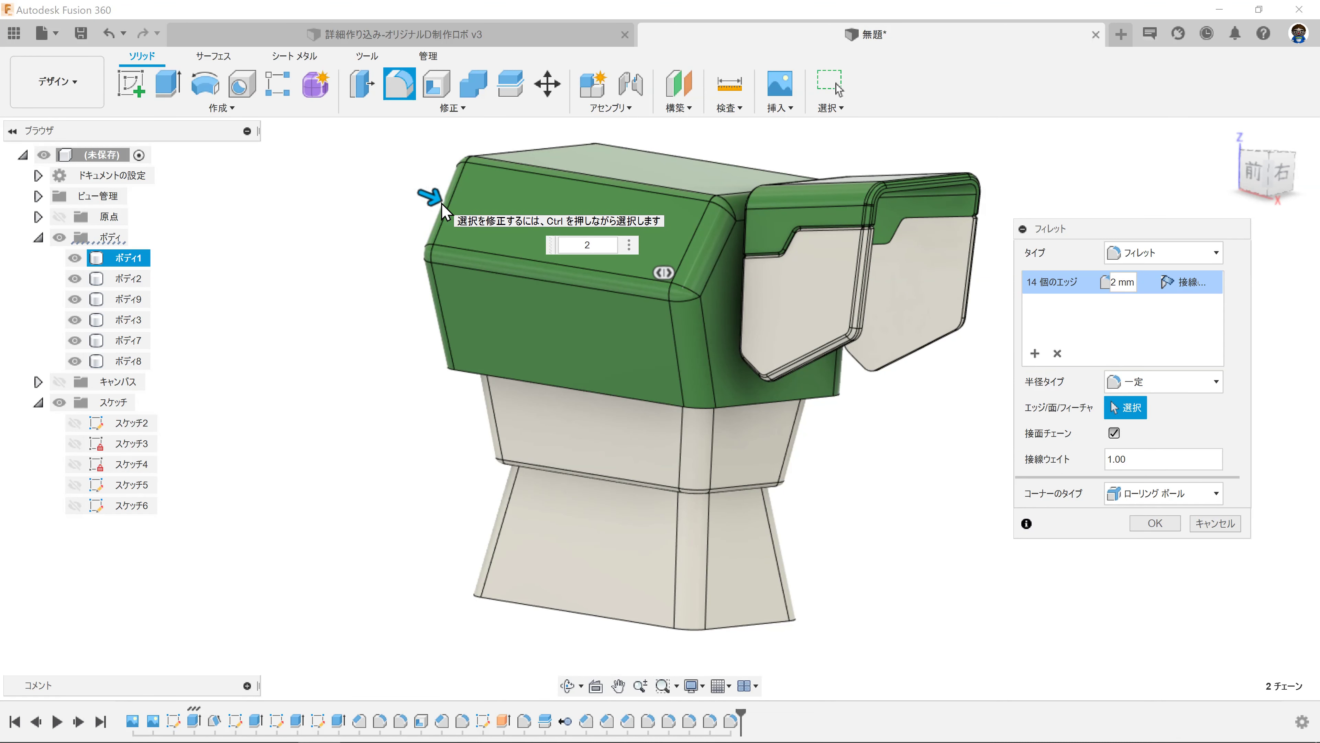
key("BackSpace")
type("1")
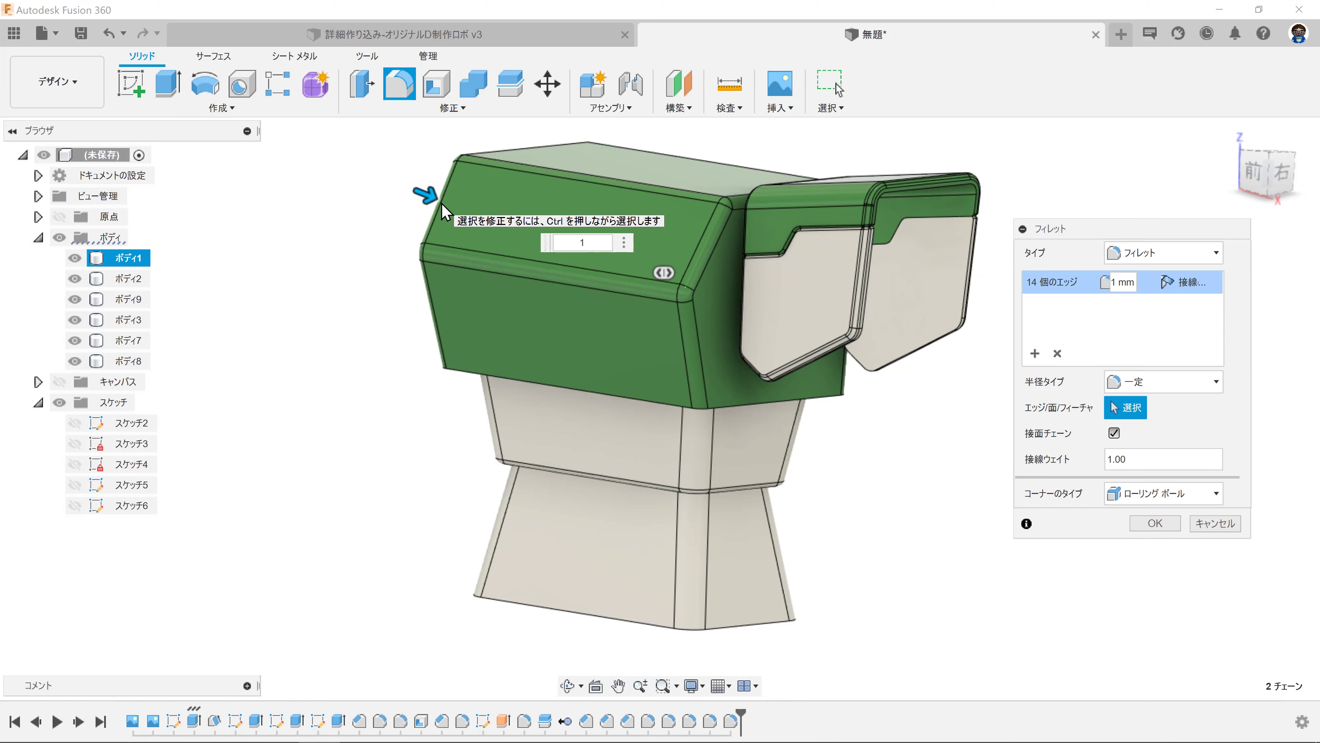
key("Return")
middle_click_drag(471, 392, 521, 413, "shift")
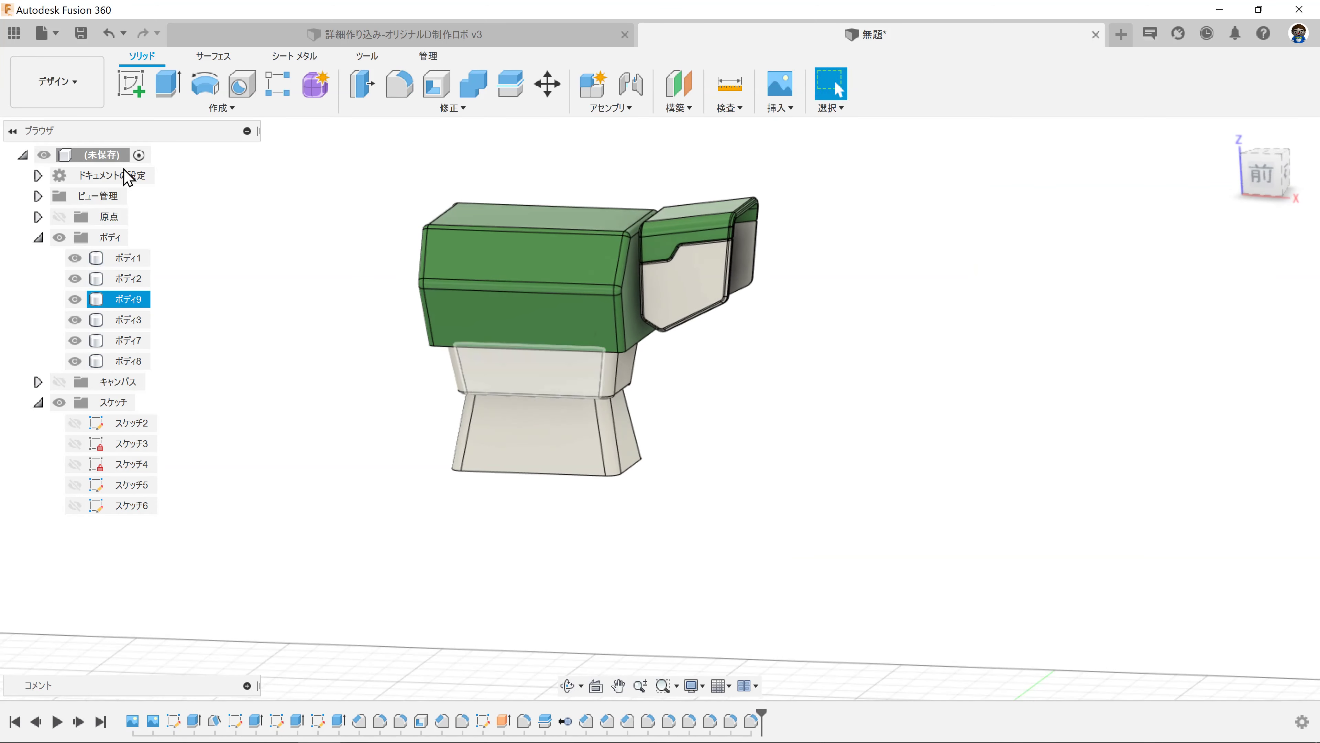
Step: Inspect the filleted model in the Rendering workspace, then return to Design
left_click(76, 98)
left_click(29, 182)
mouse_move(618, 365)
middle_mouse_down("shift")
mouse_move(716, 496)
mouse_move(781, 462)
middle_mouse_up("shift")
mouse_move(710, 521)
middle_mouse_down("shift")
mouse_move(840, 489)
mouse_move(775, 501)
mouse_move(775, 530)
mouse_move(791, 539)
middle_mouse_up("shift")
scroll(798, 498, "up", 3)
left_click(57, 81)
left_click(65, 121)
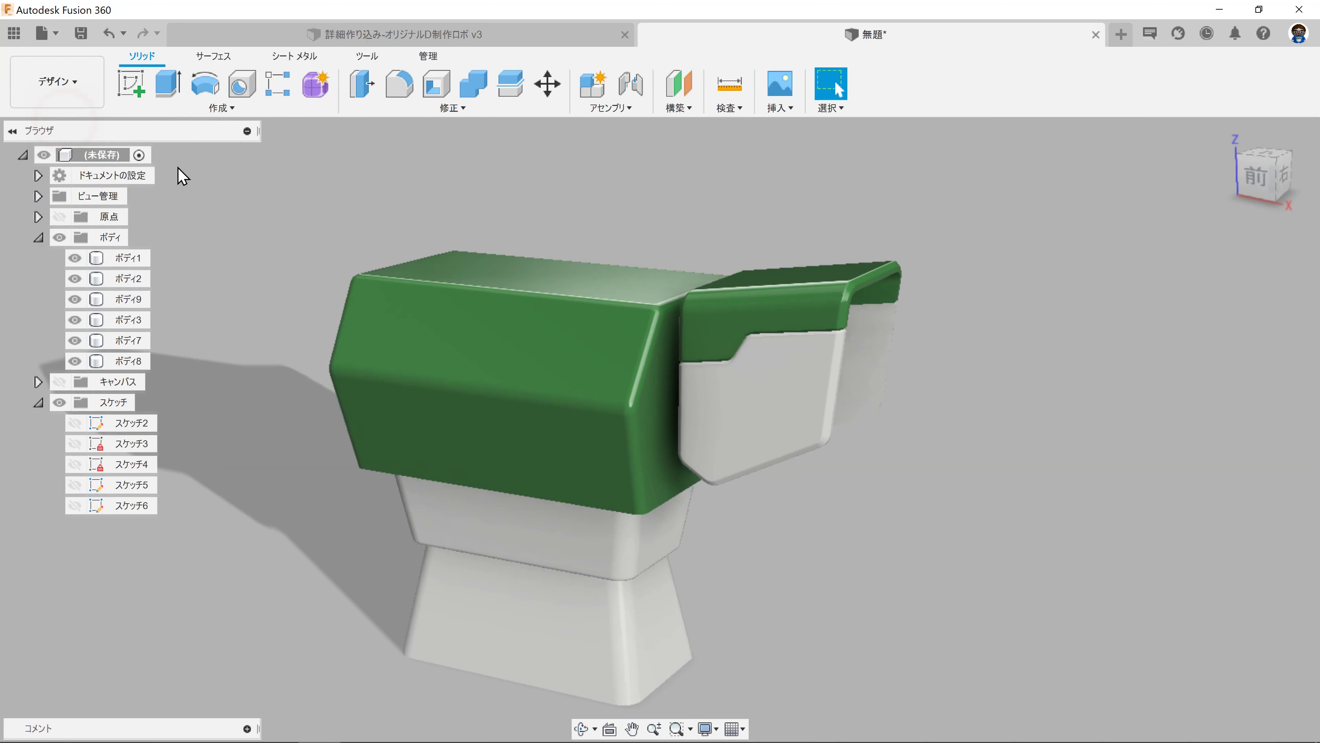
Step: Fillet the green body's lower edge loop at 1 mm
left_click(400, 96)
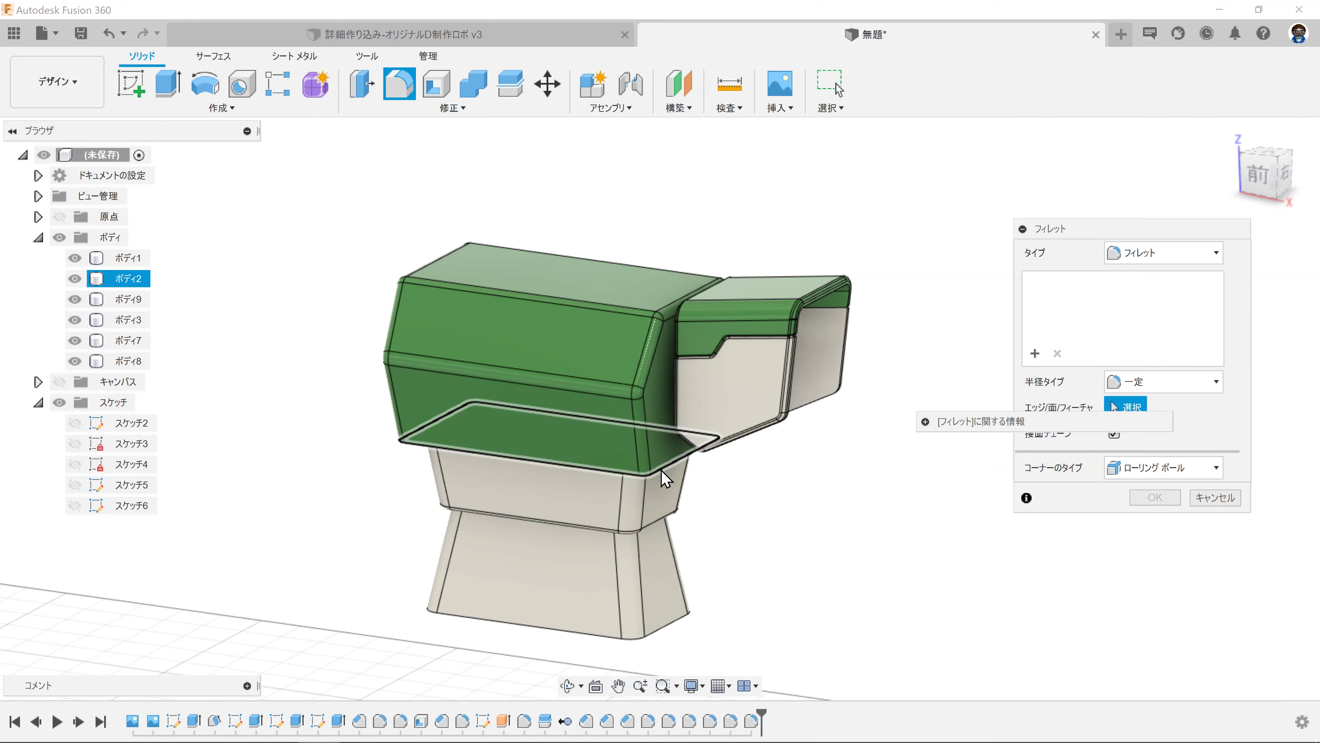
left_click(656, 467)
type("1")
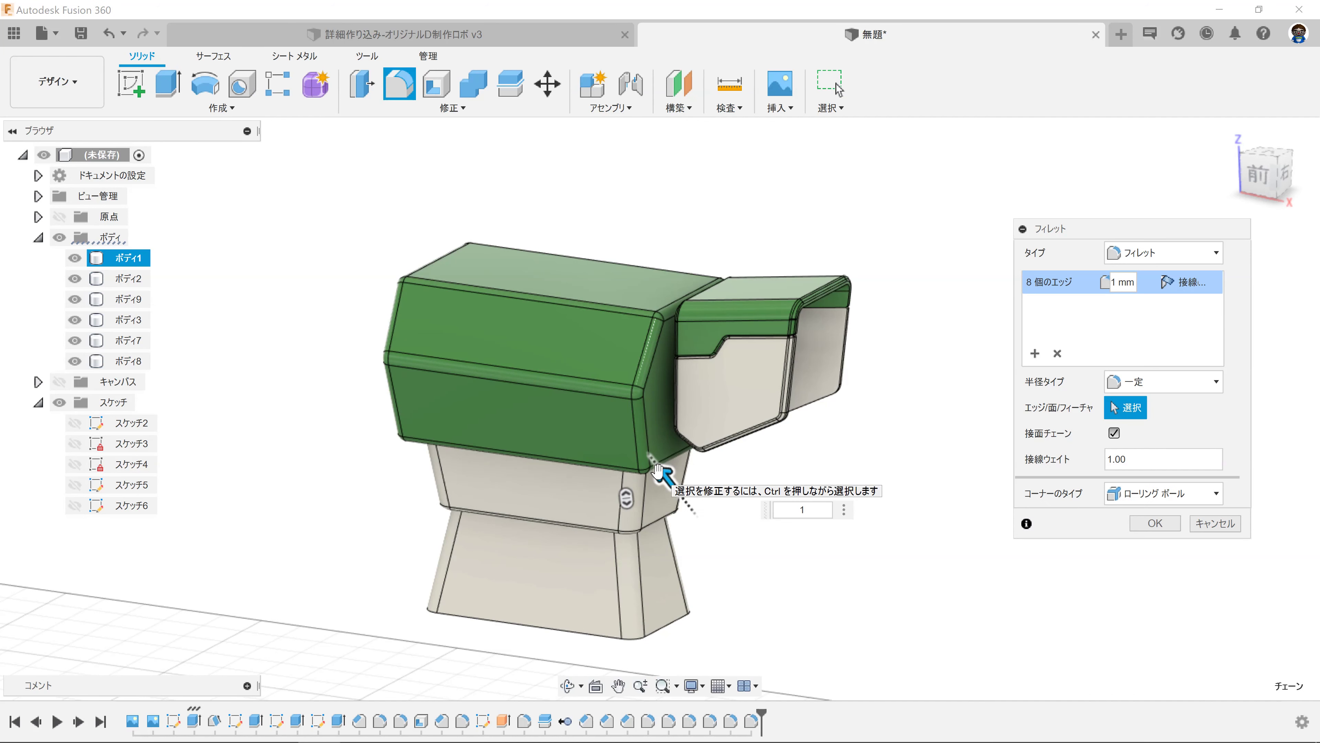
key("Return")
Step: Check the filleted body in the Rendering workspace, then bring up the robot reference document
left_click(63, 82)
left_click(67, 187)
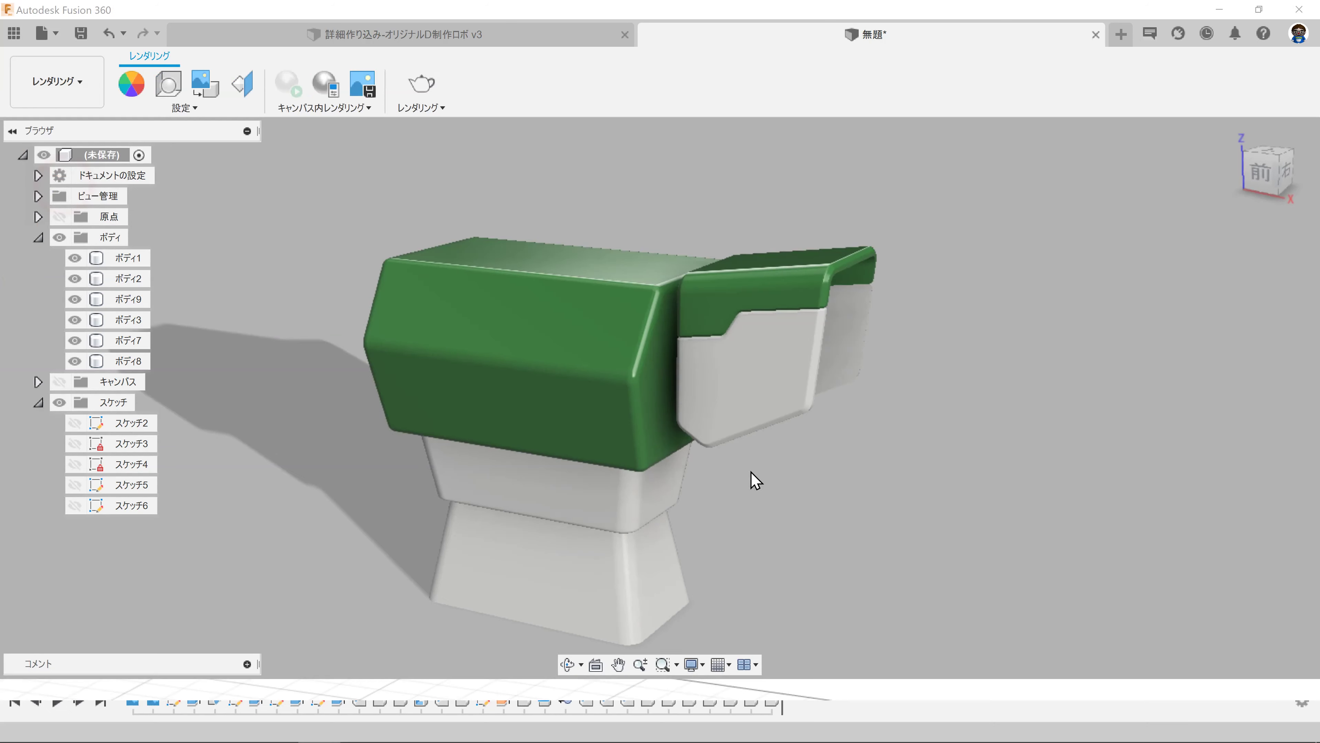
mouse_move(760, 490)
middle_mouse_down("shift")
mouse_move(864, 439)
mouse_move(671, 464)
mouse_move(752, 460)
mouse_move(753, 486)
middle_mouse_up("shift")
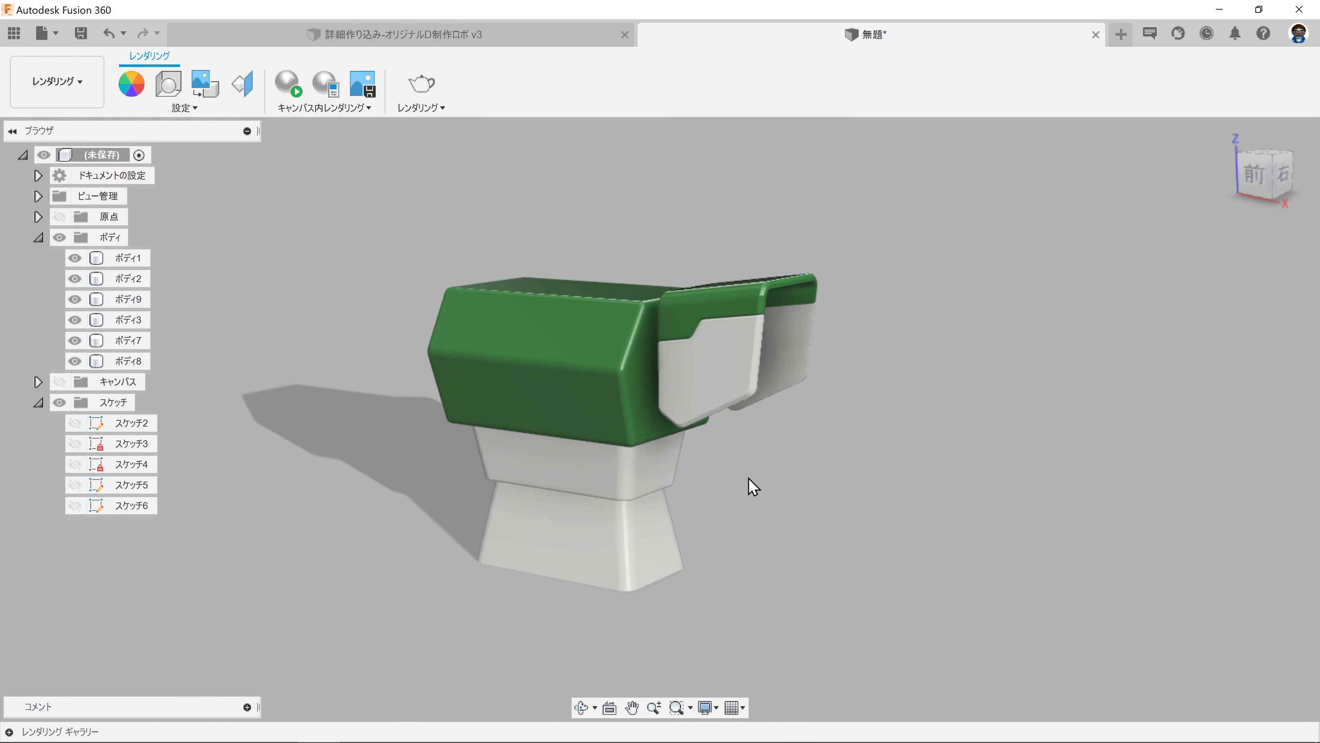
scroll(754, 487, "down", 1)
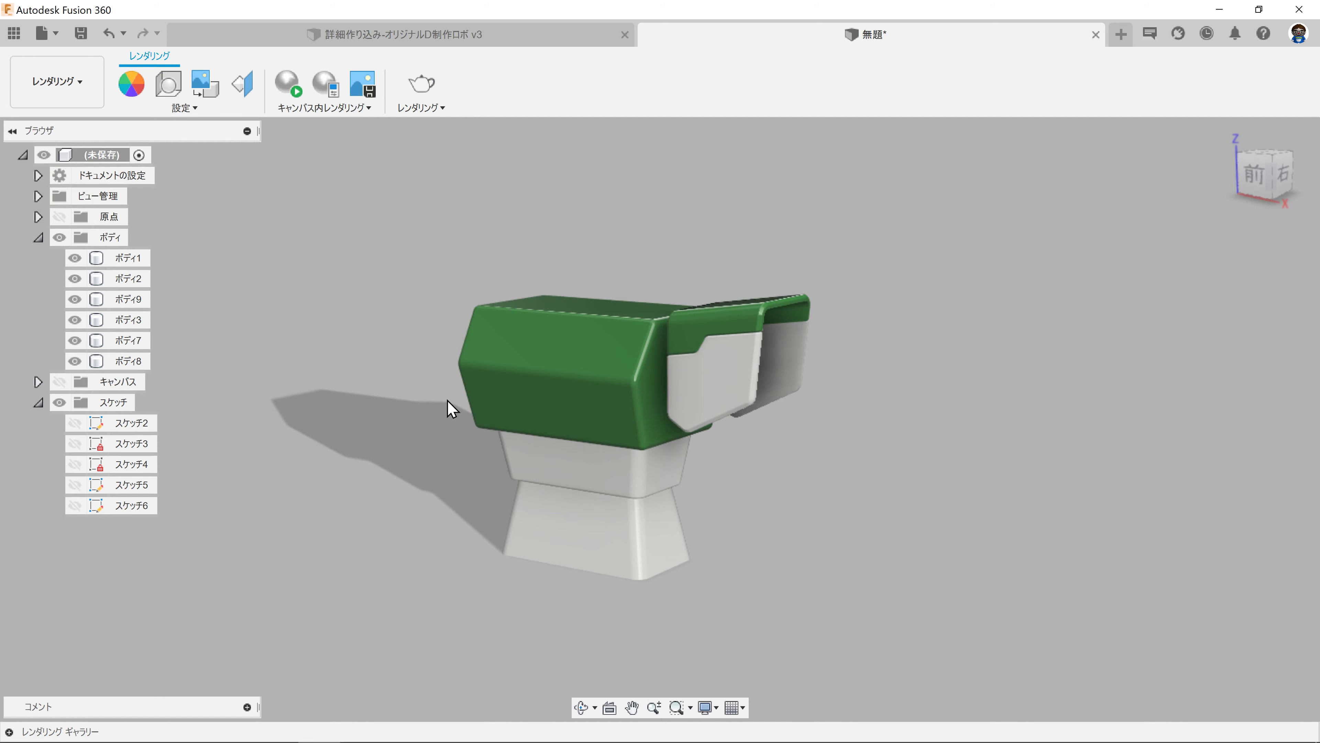
left_click(466, 32)
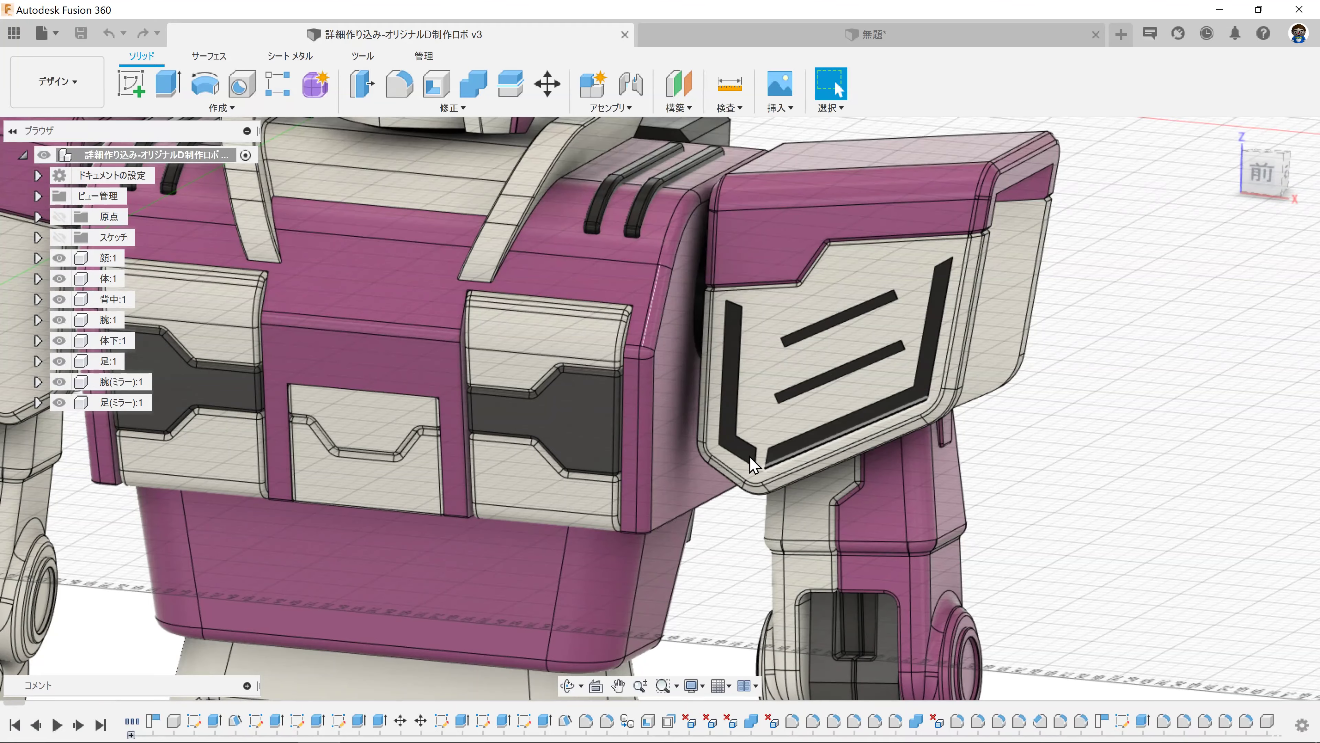
Step: Back in the untitled armor design, return to Design and view the model from the front
scroll(719, 410, "down", 5)
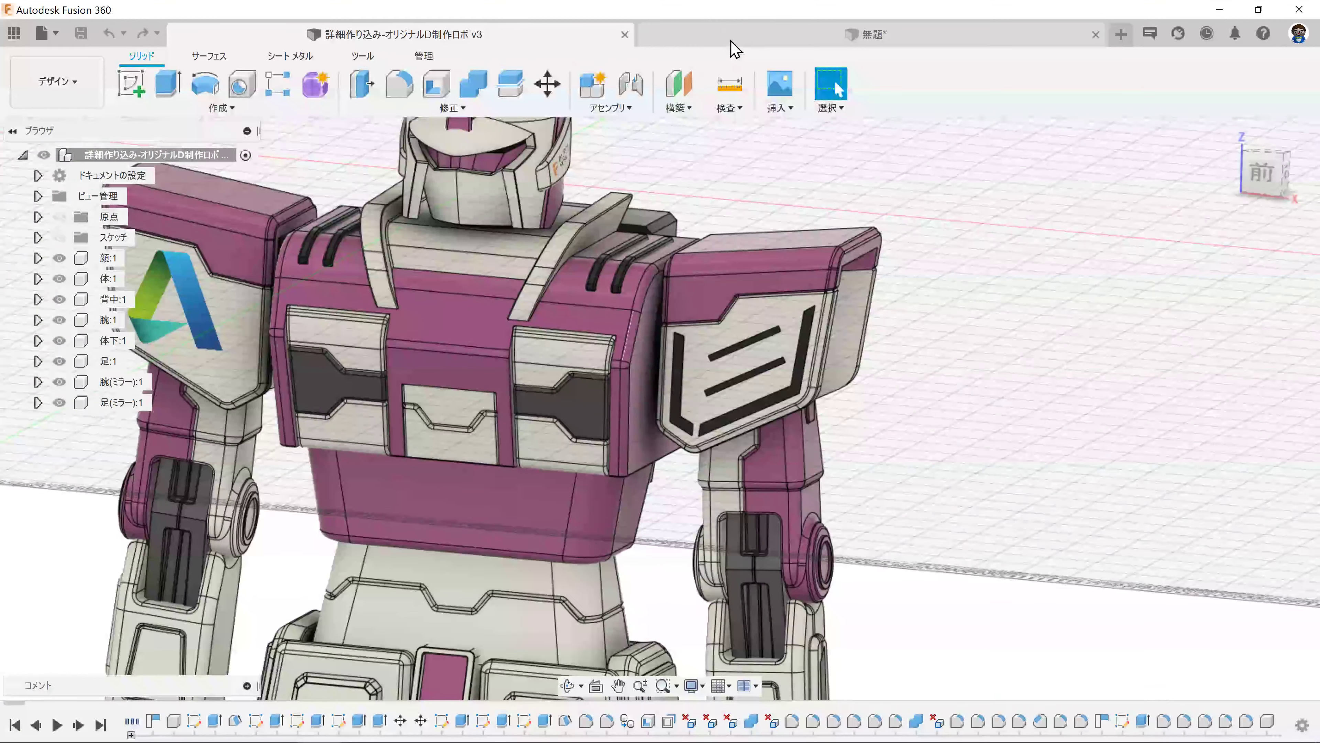
left_click(731, 38)
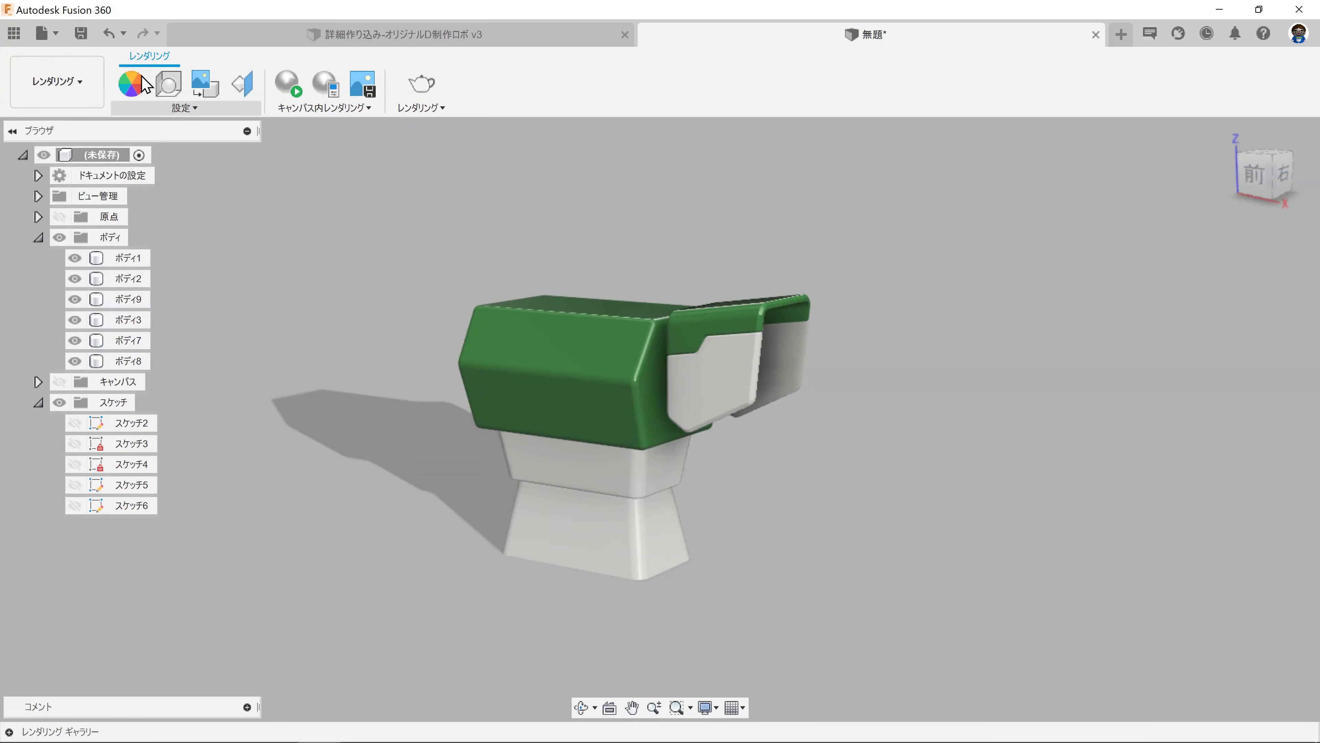
left_click(55, 83)
left_click(37, 123)
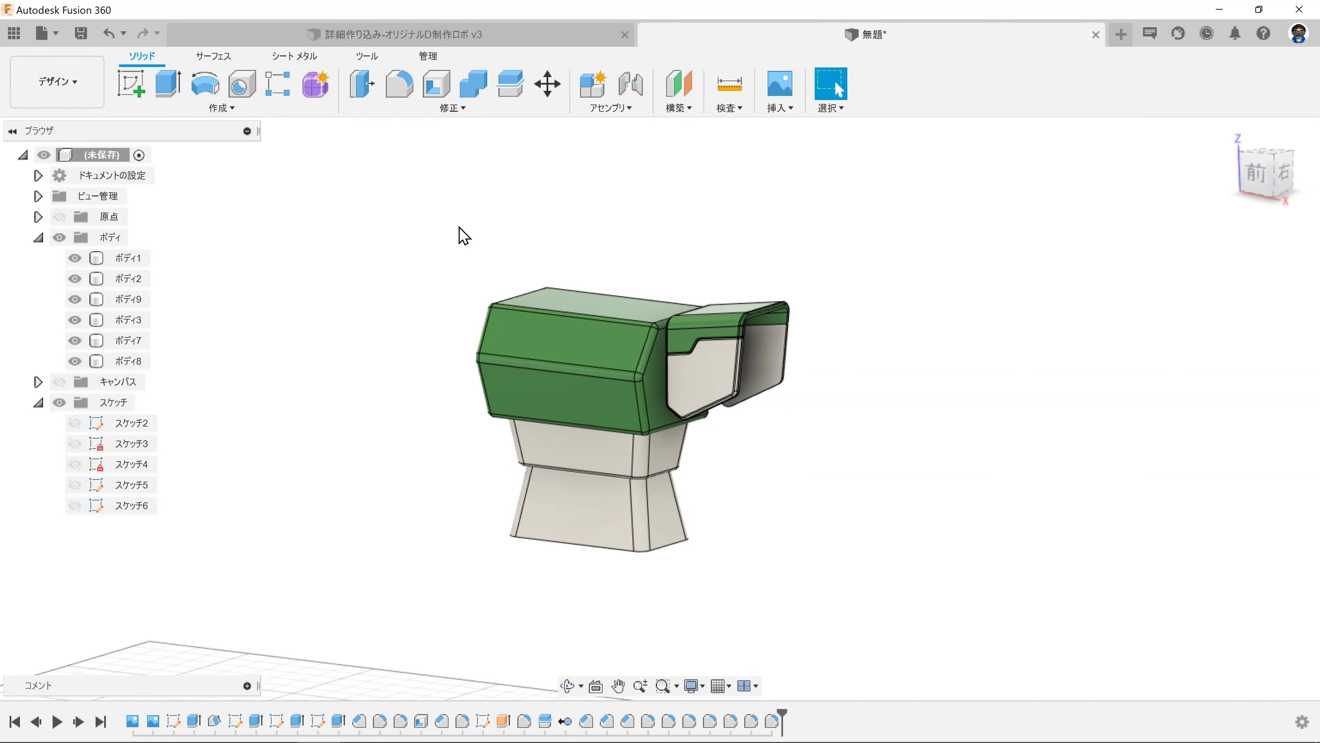
left_click(1258, 177)
middle_click_drag(712, 244, 609, 245)
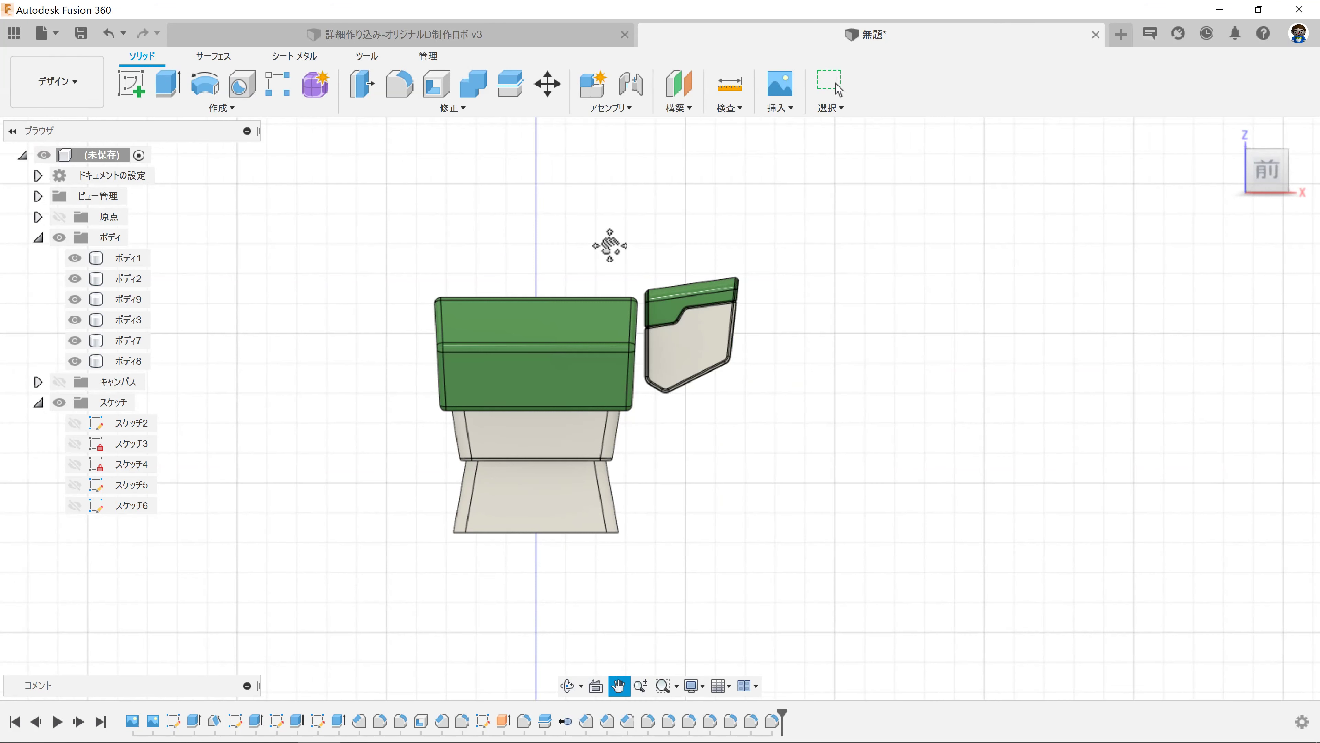
Step: Check the robot document's decal insert option, then return to the armor model
left_click(400, 34)
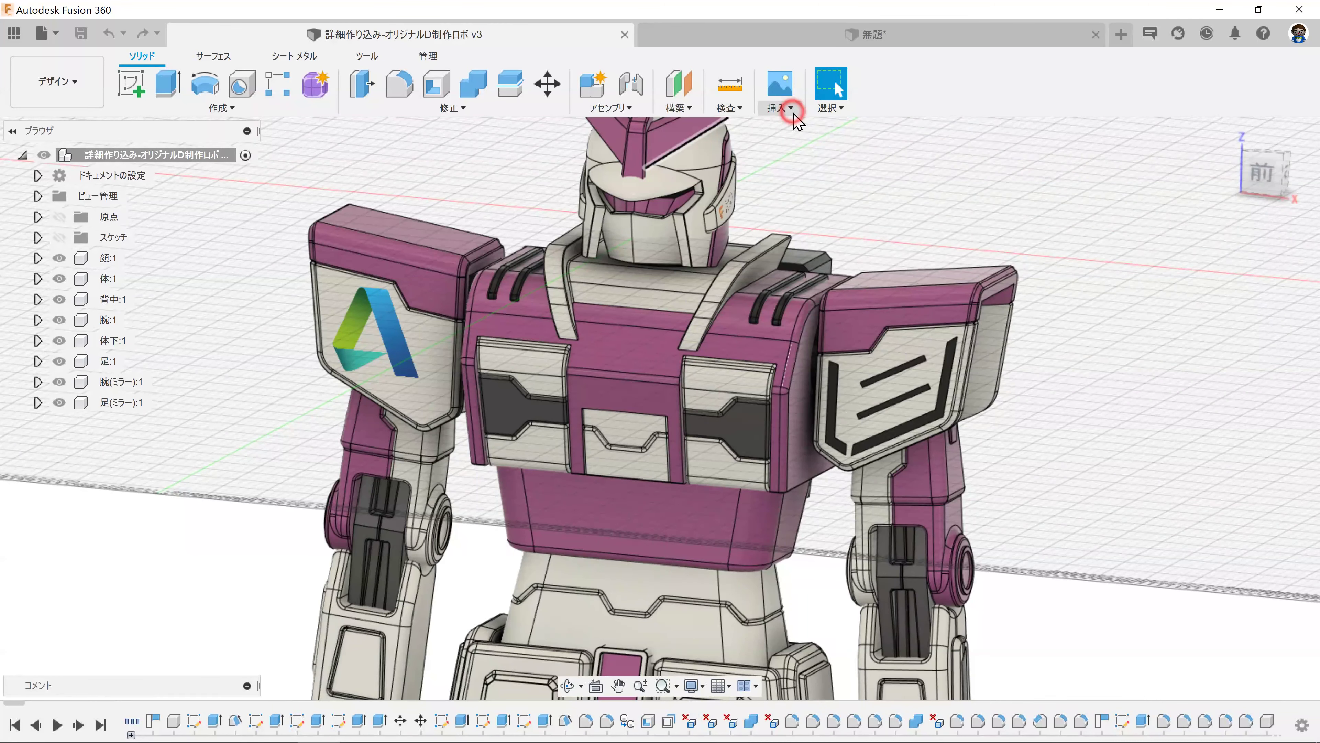
left_click(793, 112)
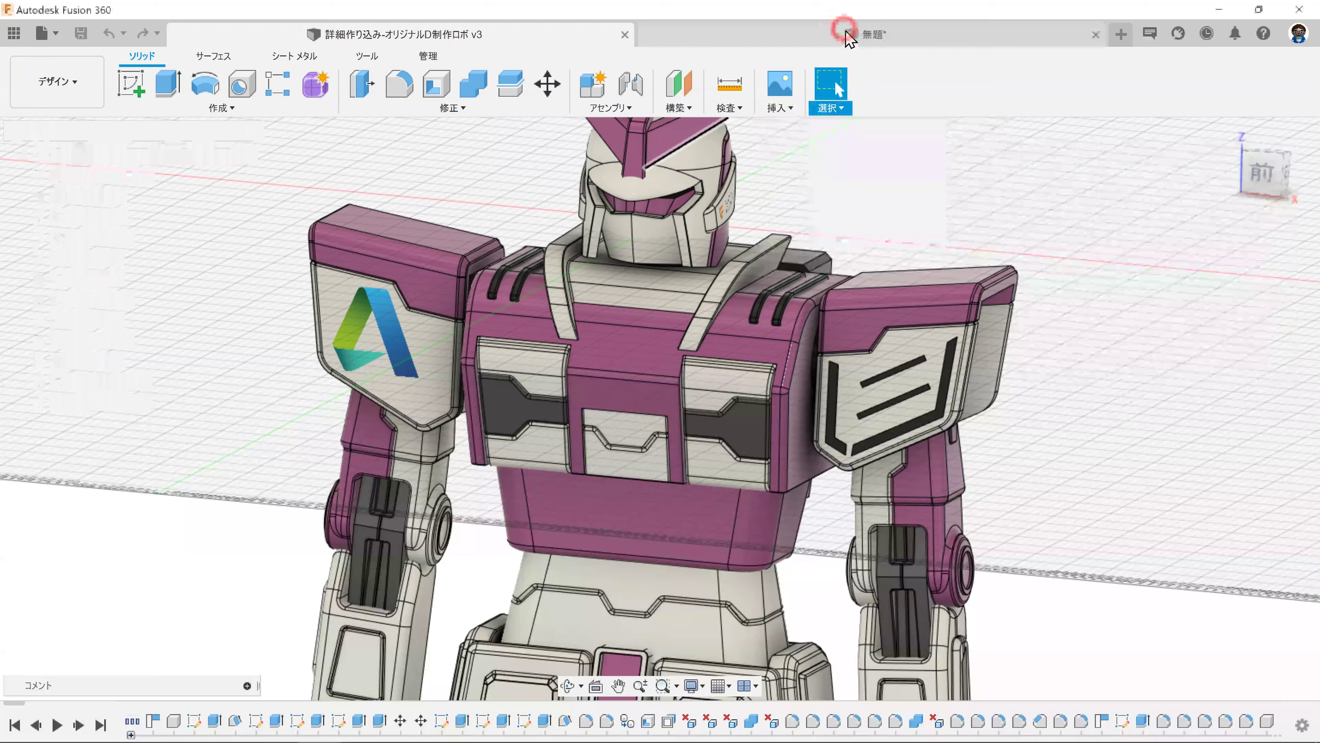
left_click(865, 33)
scroll(550, 338, "up", 3)
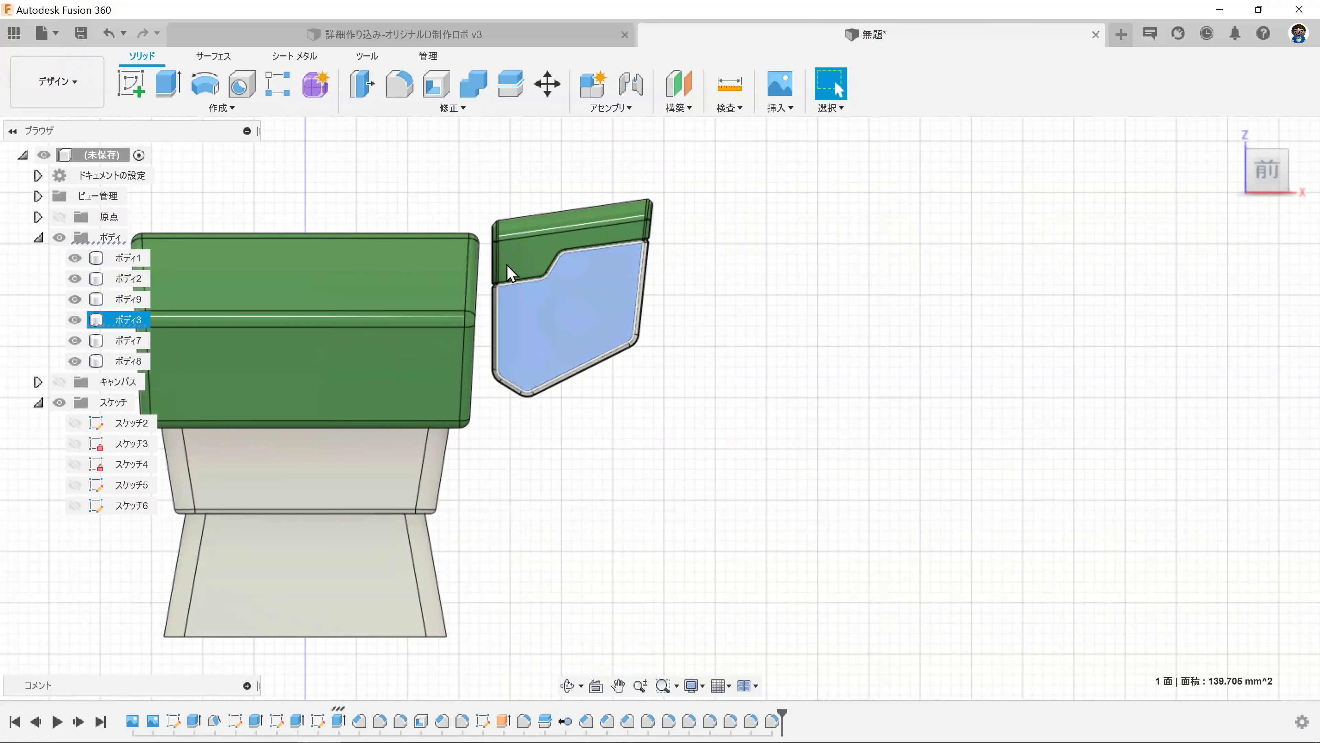
Step: Start a sketch on the side plate's inner face, glancing at the robot reference
left_click(586, 318)
left_click(136, 86)
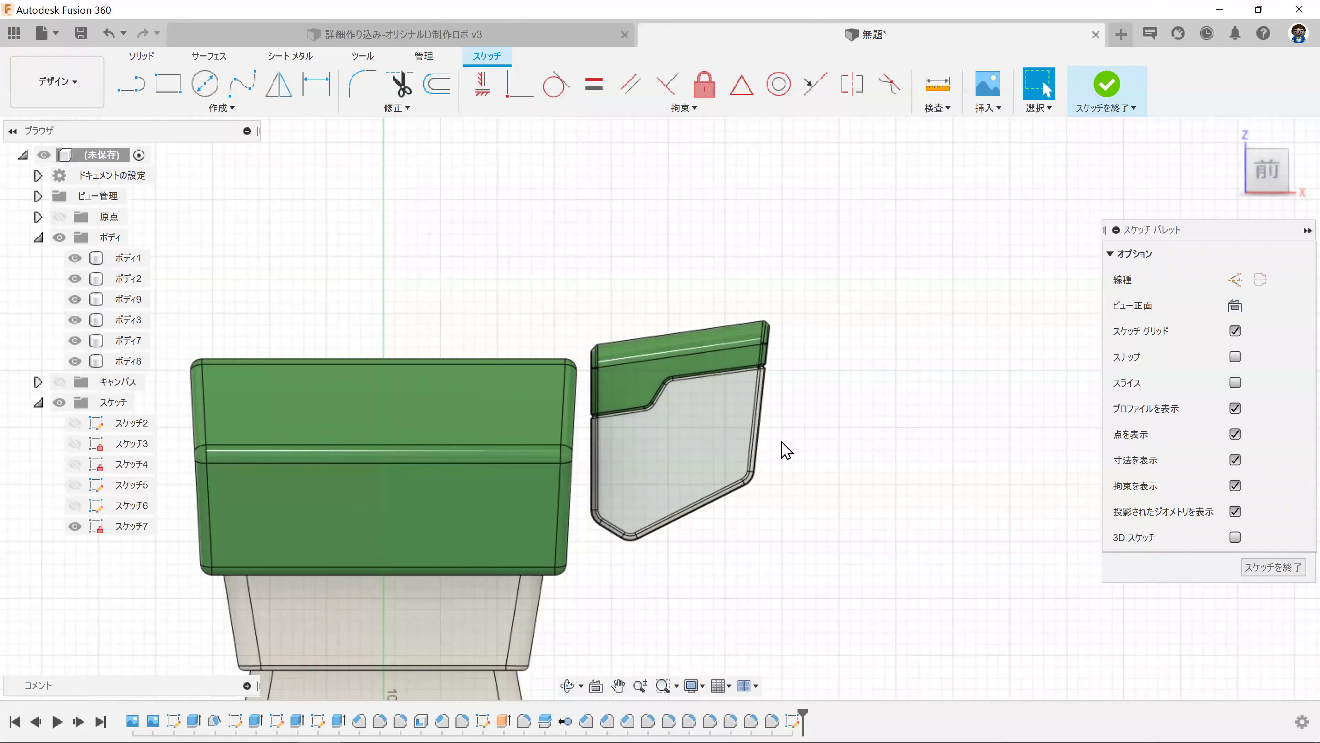
left_click(589, 34)
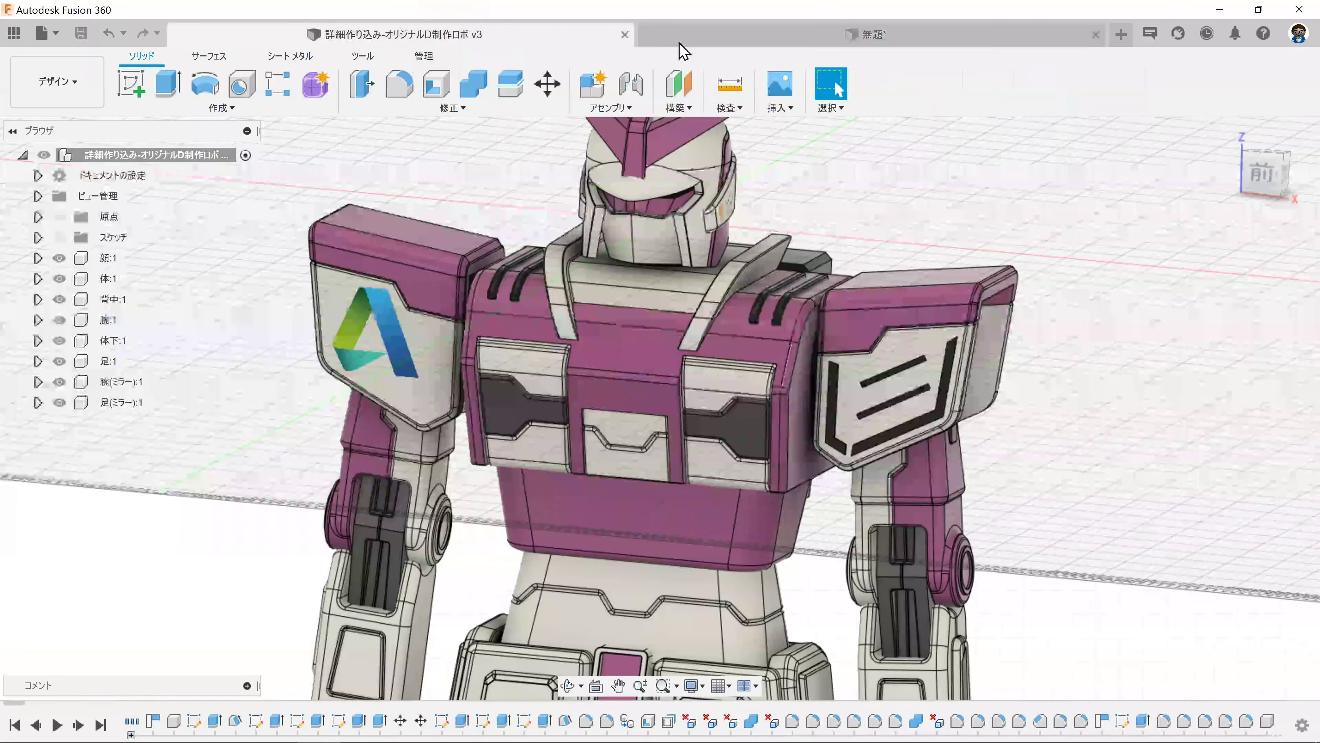
left_click(728, 35)
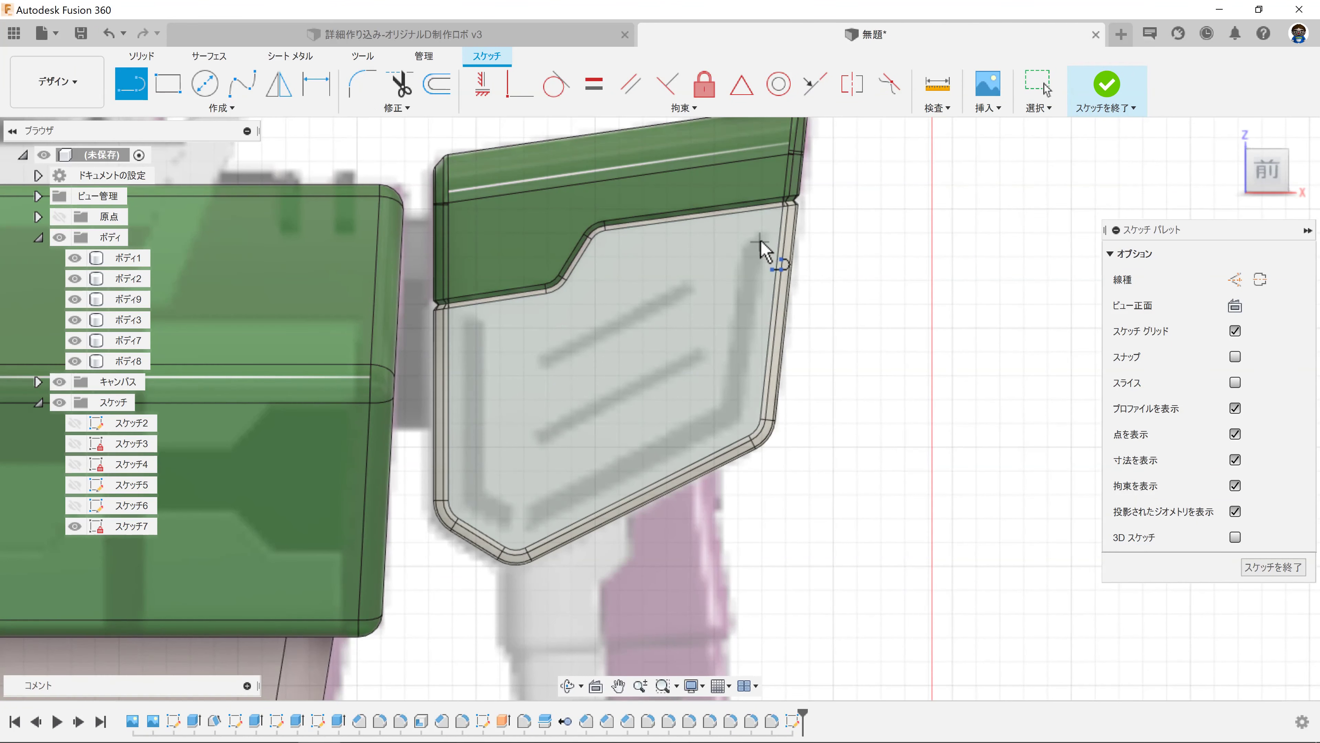
Step: Draw the right and left border lines with a rounded bend at the bottom corner
left_click(730, 409)
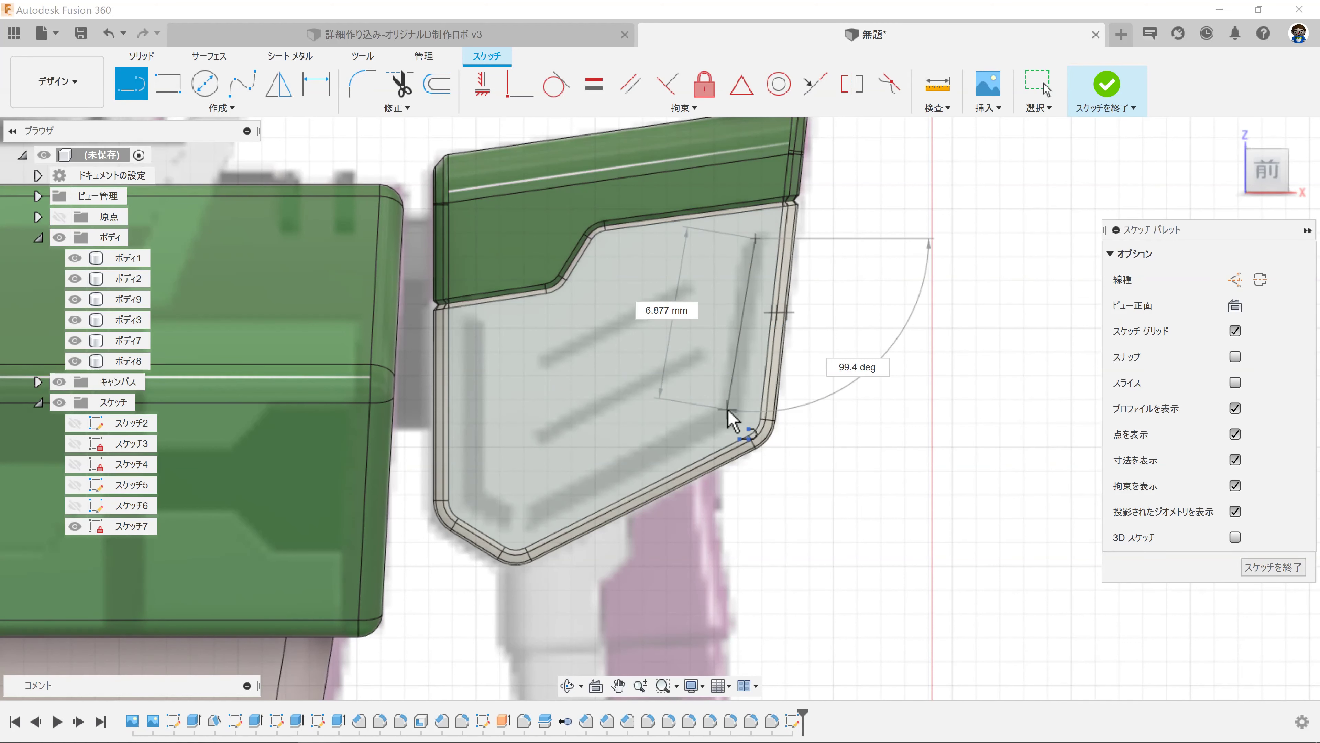
left_click_drag(730, 409, 540, 515)
left_click(539, 513)
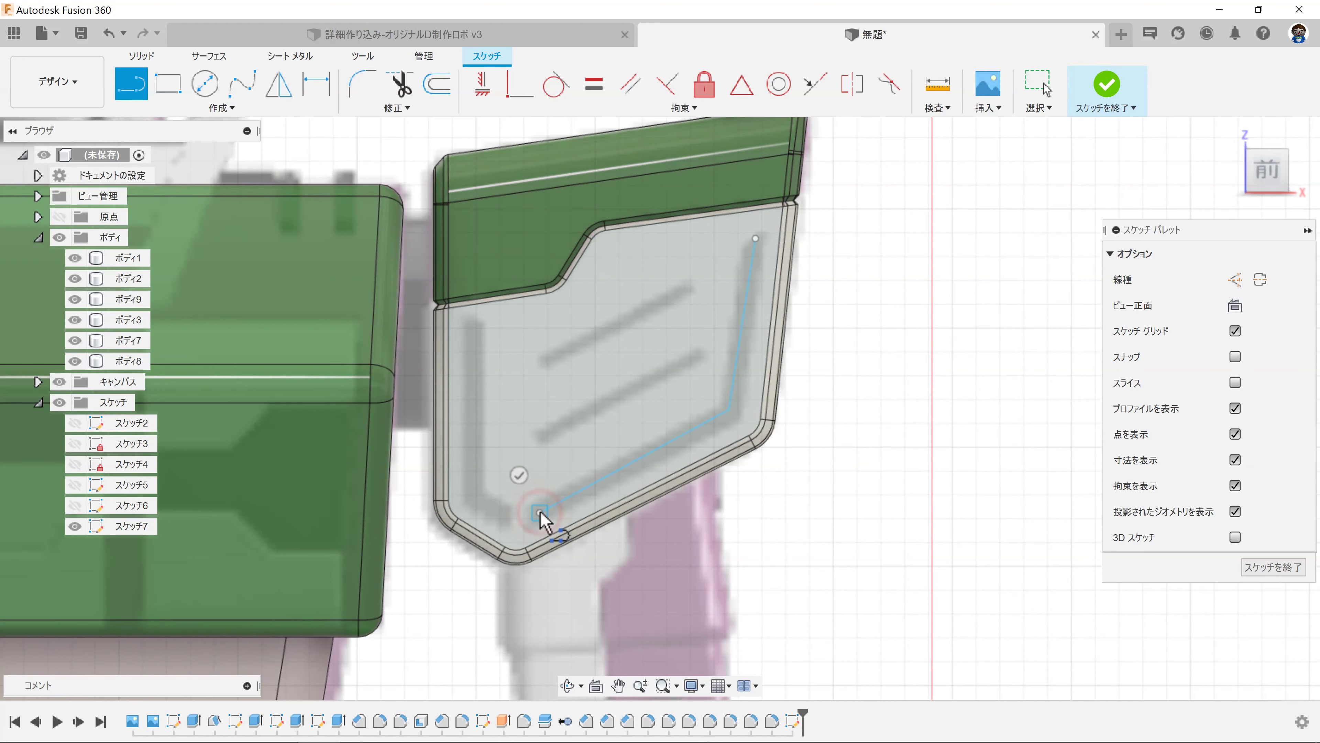
key("Escape")
left_click_drag(501, 514, 478, 500)
left_click(477, 331)
left_click(521, 329)
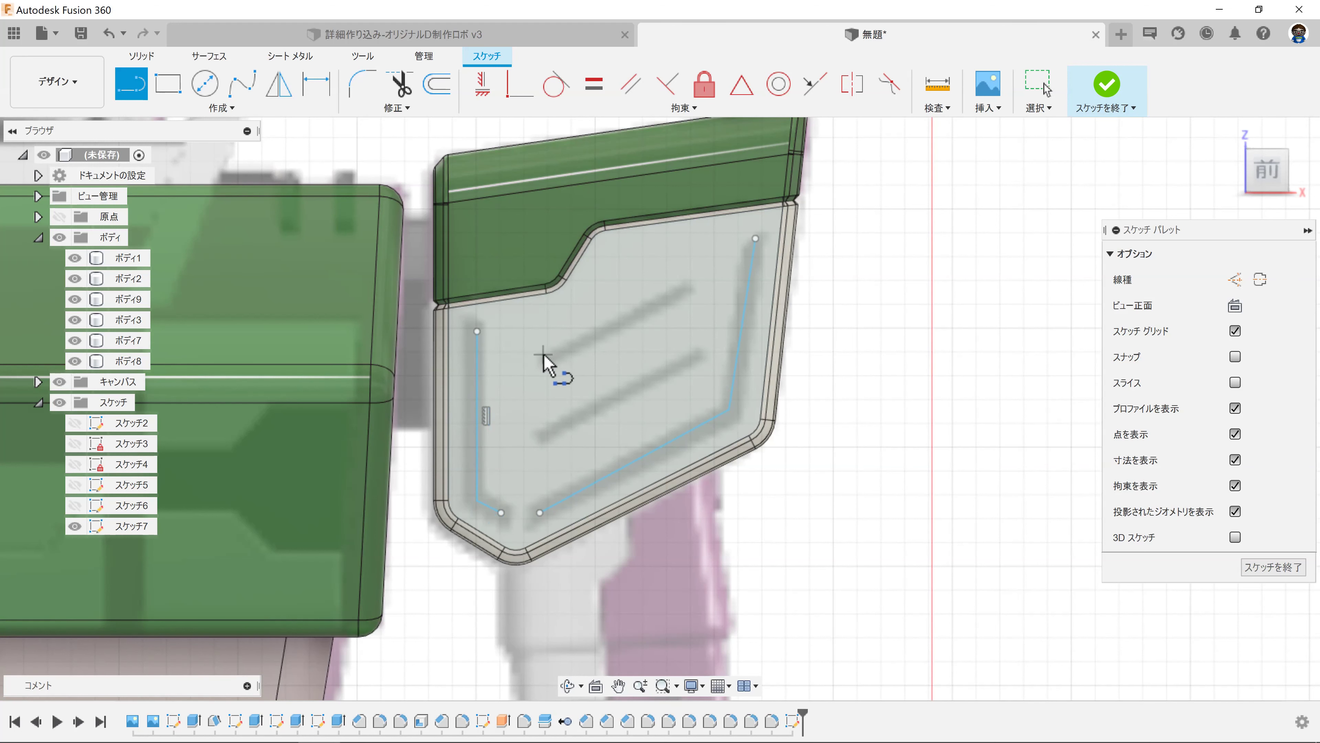
Step: Add two parallel diagonal stripe lines and finish the sketch
left_click(687, 279)
key("Escape")
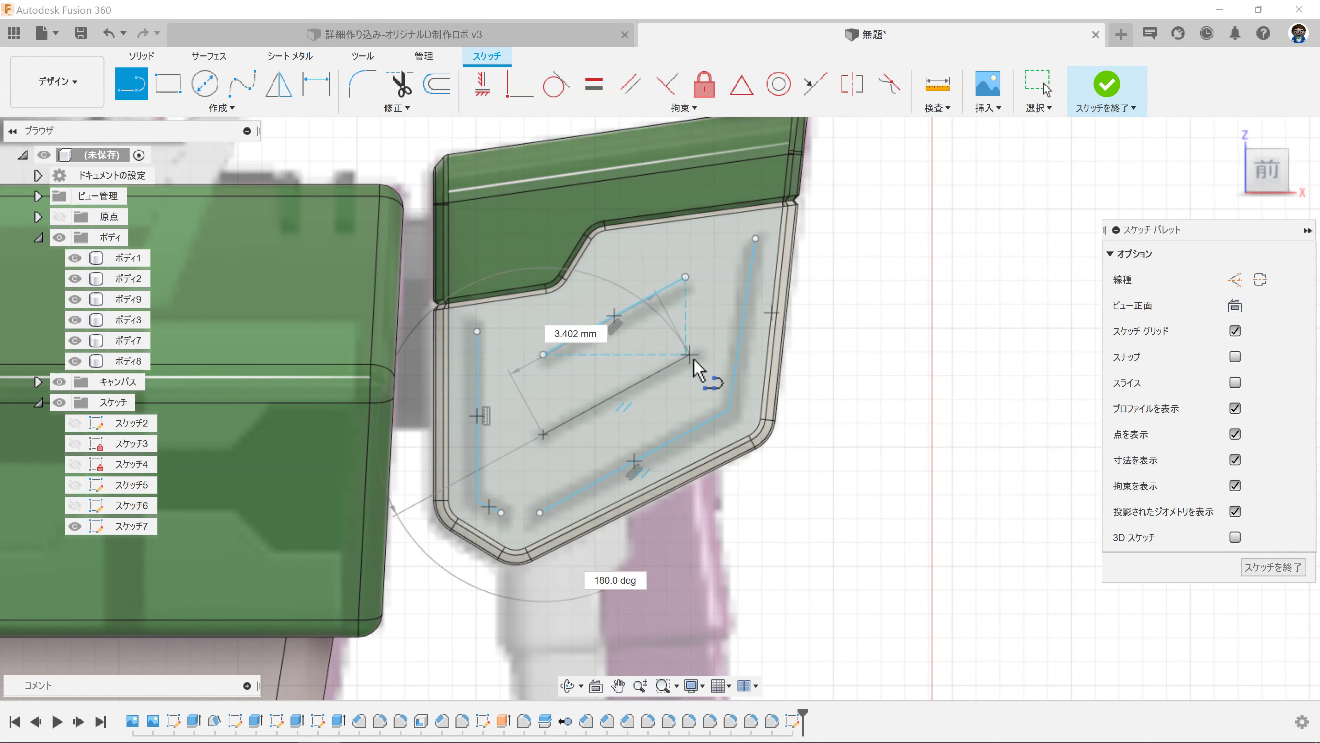
left_click(698, 354)
key("Escape")
left_click(1133, 110)
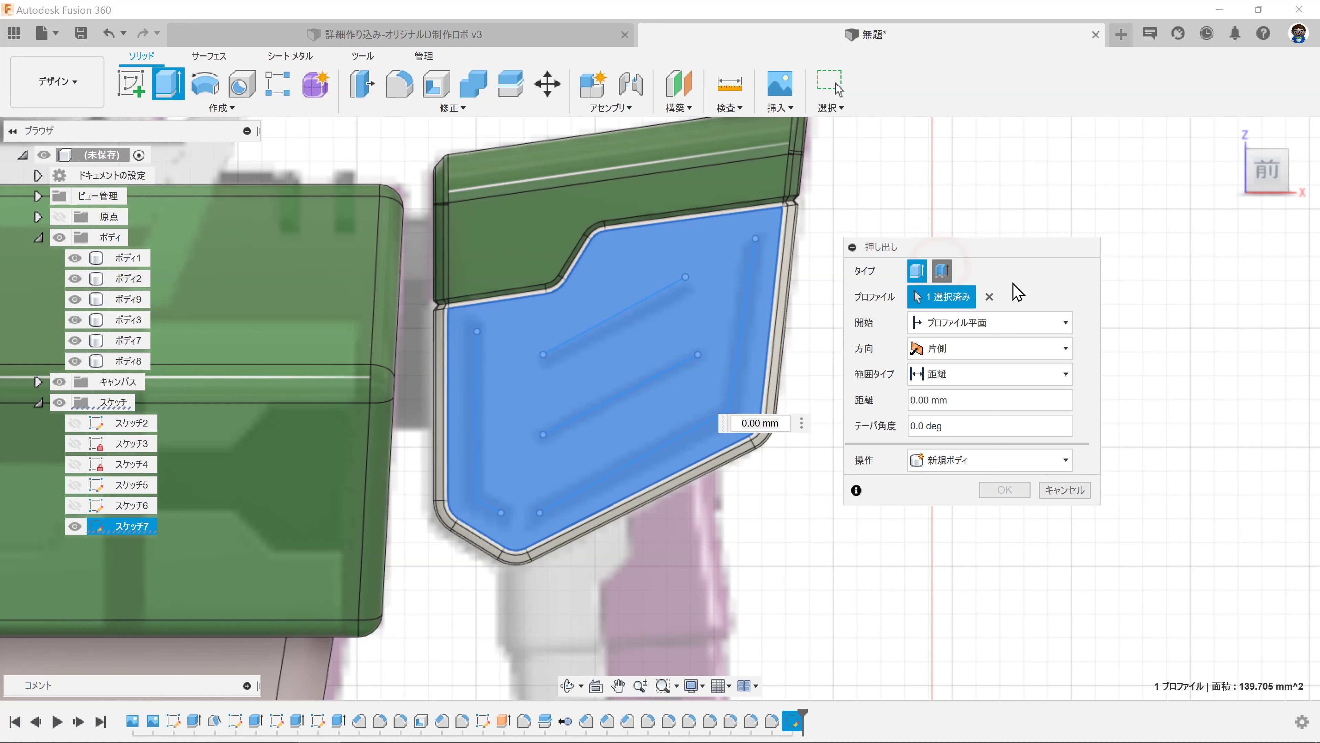
Step: Set up a thin-wall extrude selecting the two border lines and two diagonal lines
left_click(942, 271)
left_click(988, 299)
left_click(742, 327)
left_click(684, 361)
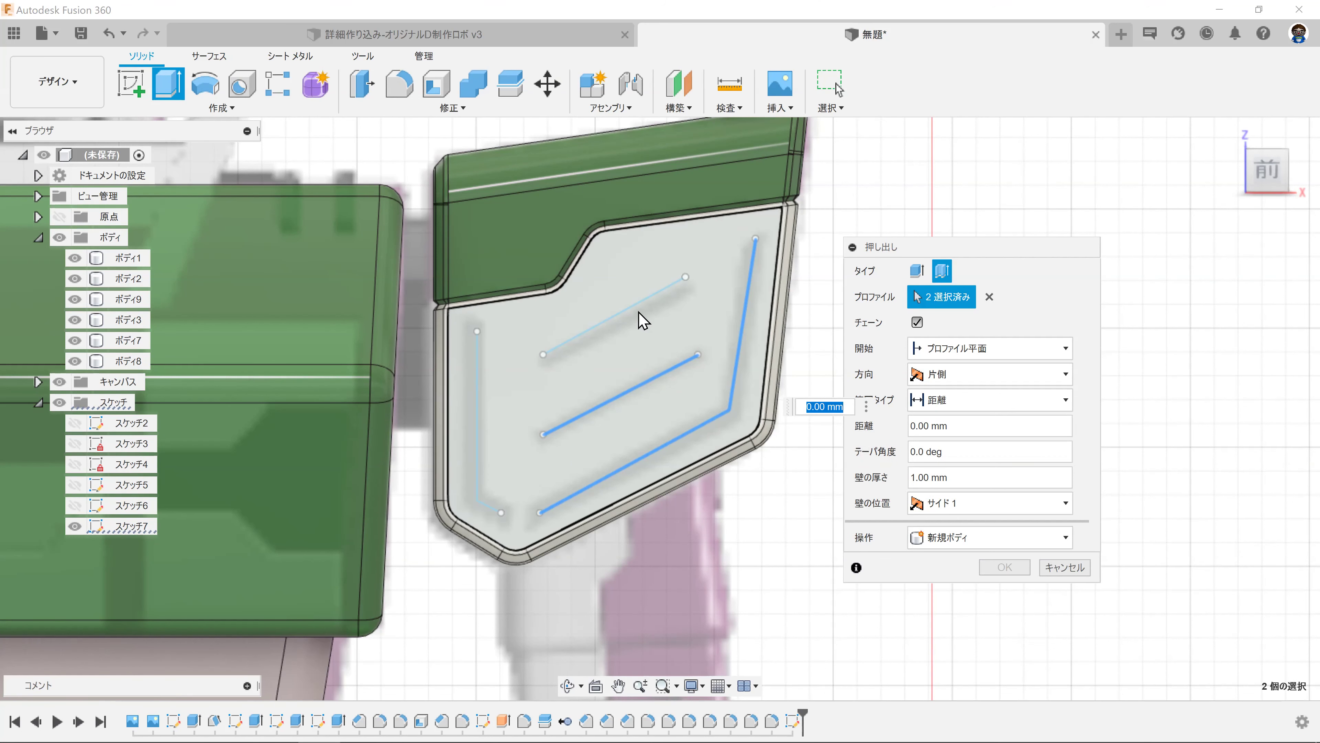
left_click(641, 317)
left_click(478, 395)
mouse_move(478, 395)
middle_mouse_down("shift")
mouse_move(486, 431)
mouse_move(480, 377)
middle_mouse_up("shift")
scroll(463, 442, "up", 3)
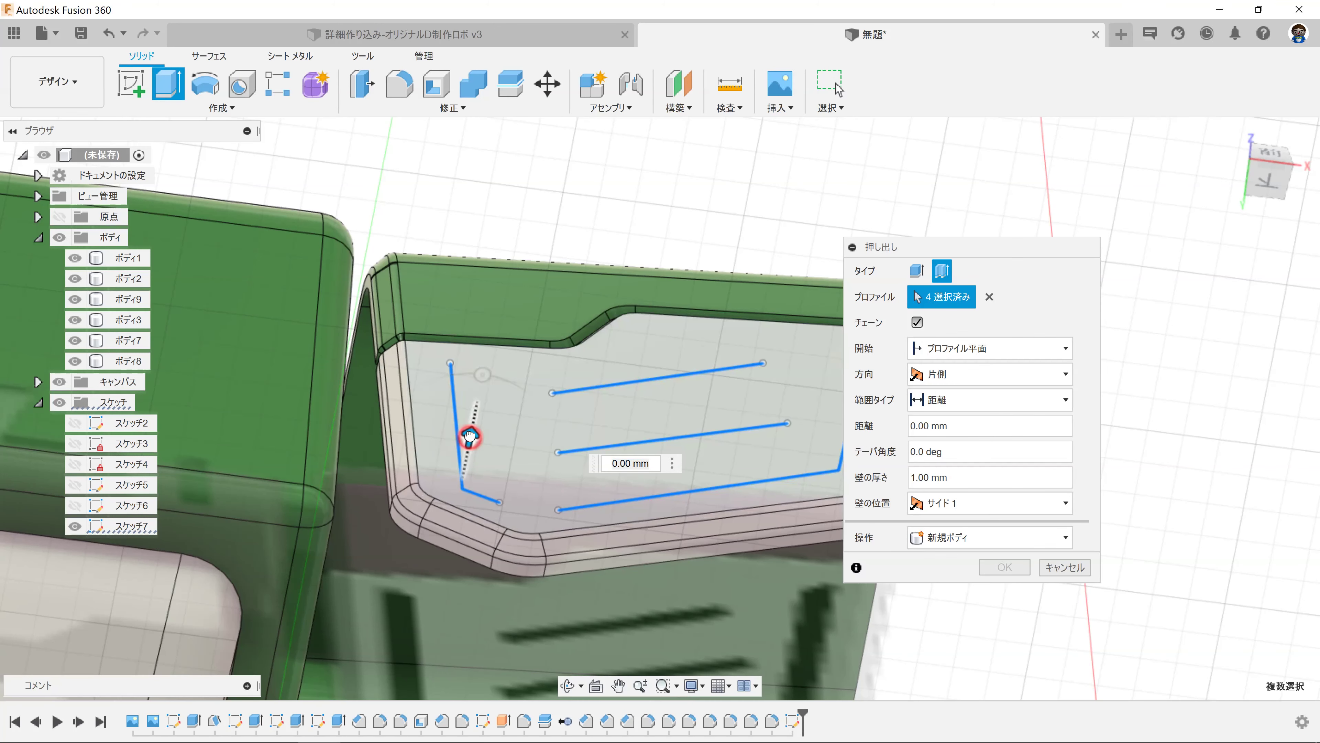
Step: Extrude the stripes 0.208 mm as 0.5 mm-thick walls, creating new bodies 10–13
left_click_drag(471, 431, 469, 436)
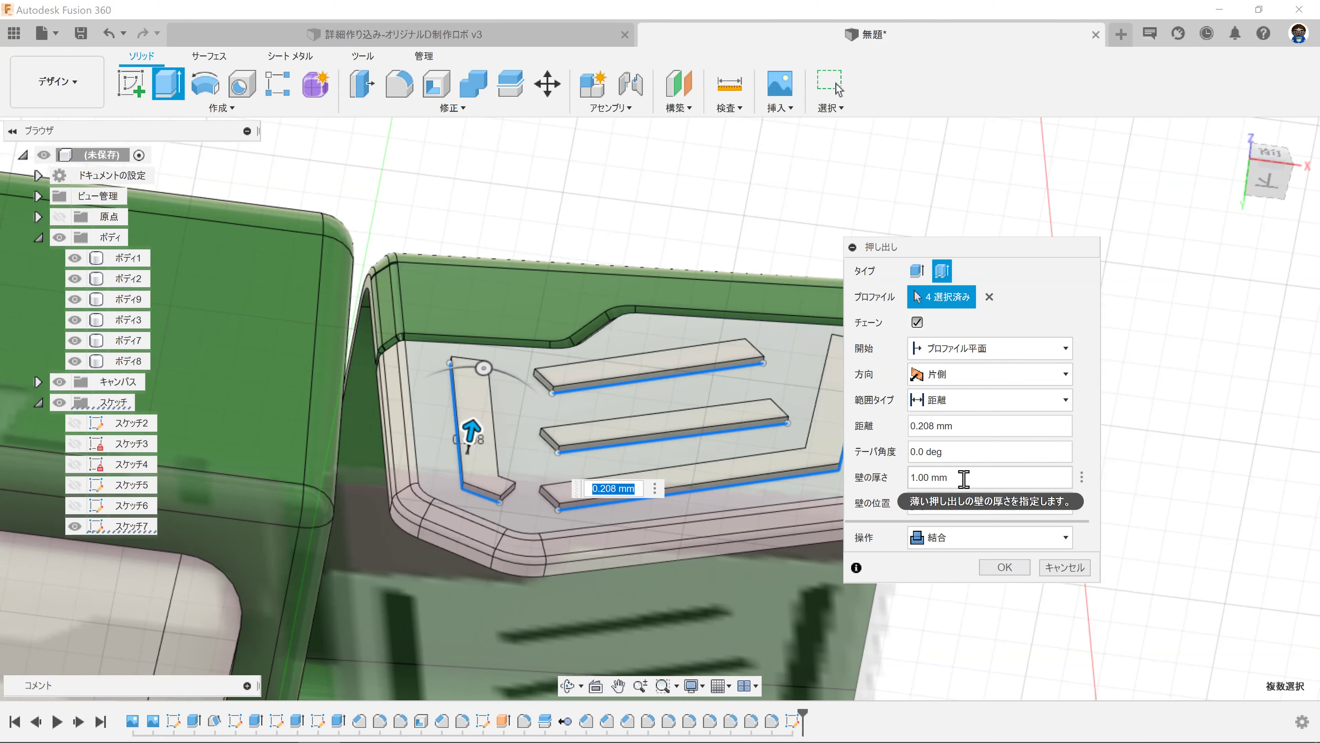
left_click_drag(965, 477, 881, 487)
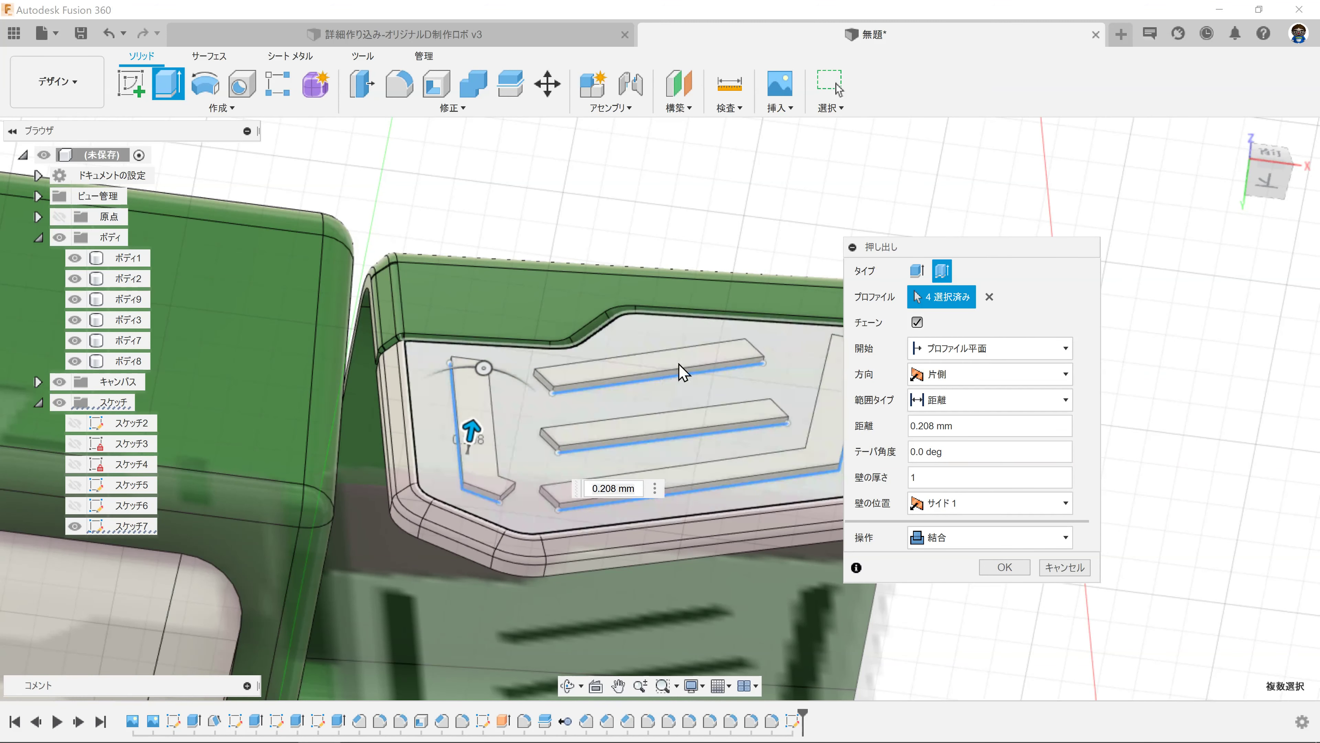
middle_click_drag(731, 392, 678, 439, "shift")
double_click(914, 479)
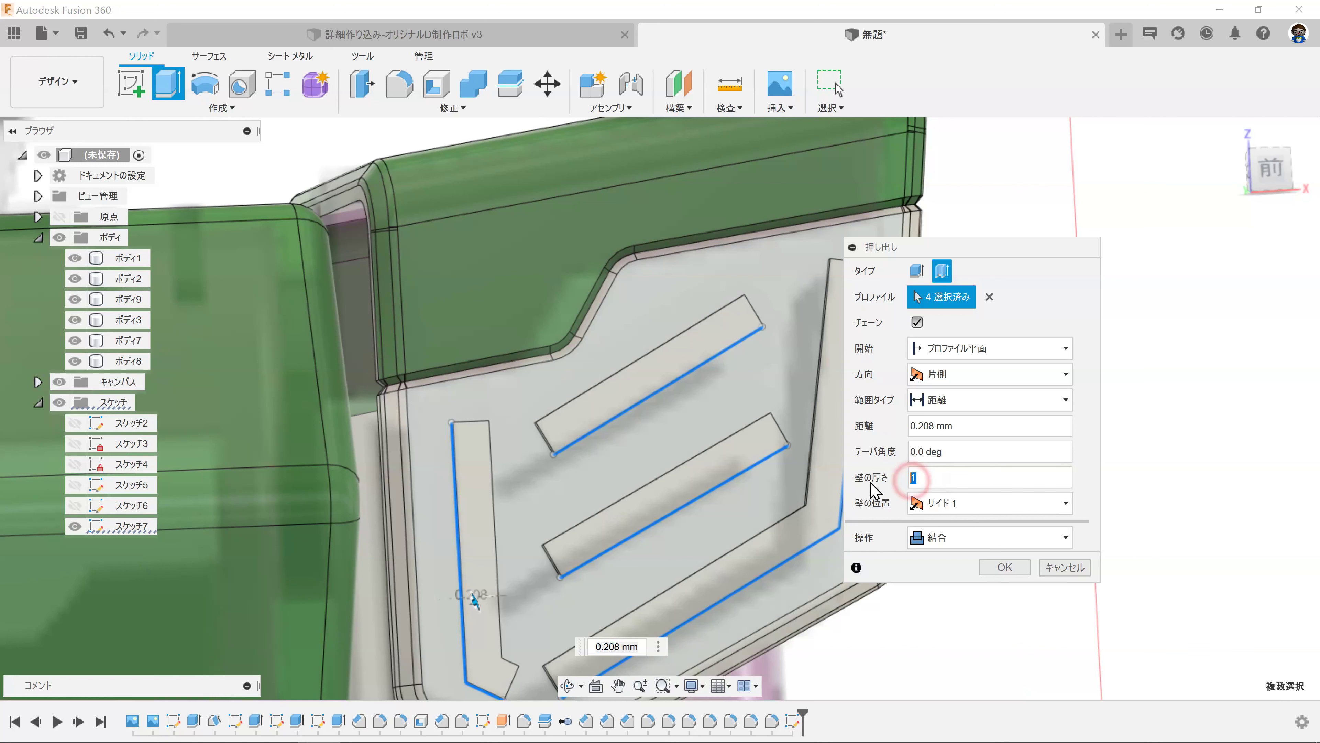
type("0.5")
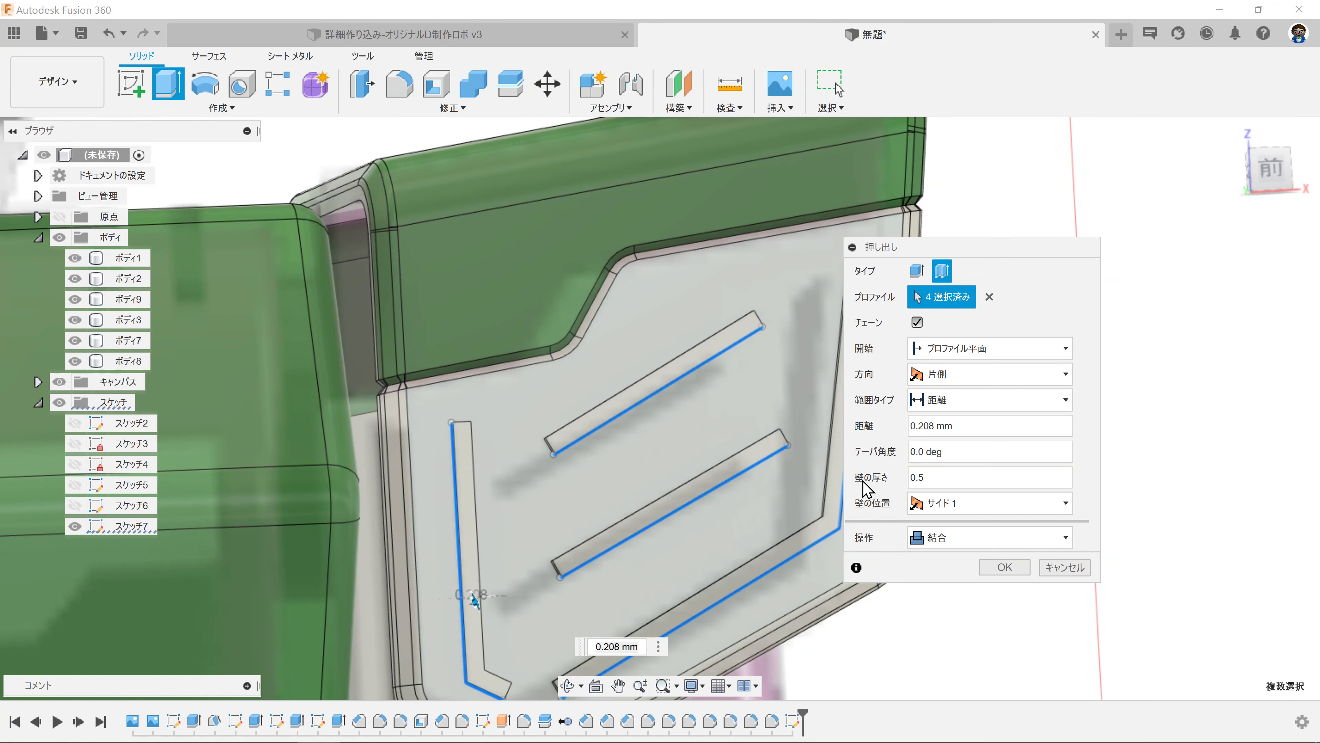
left_click(936, 538)
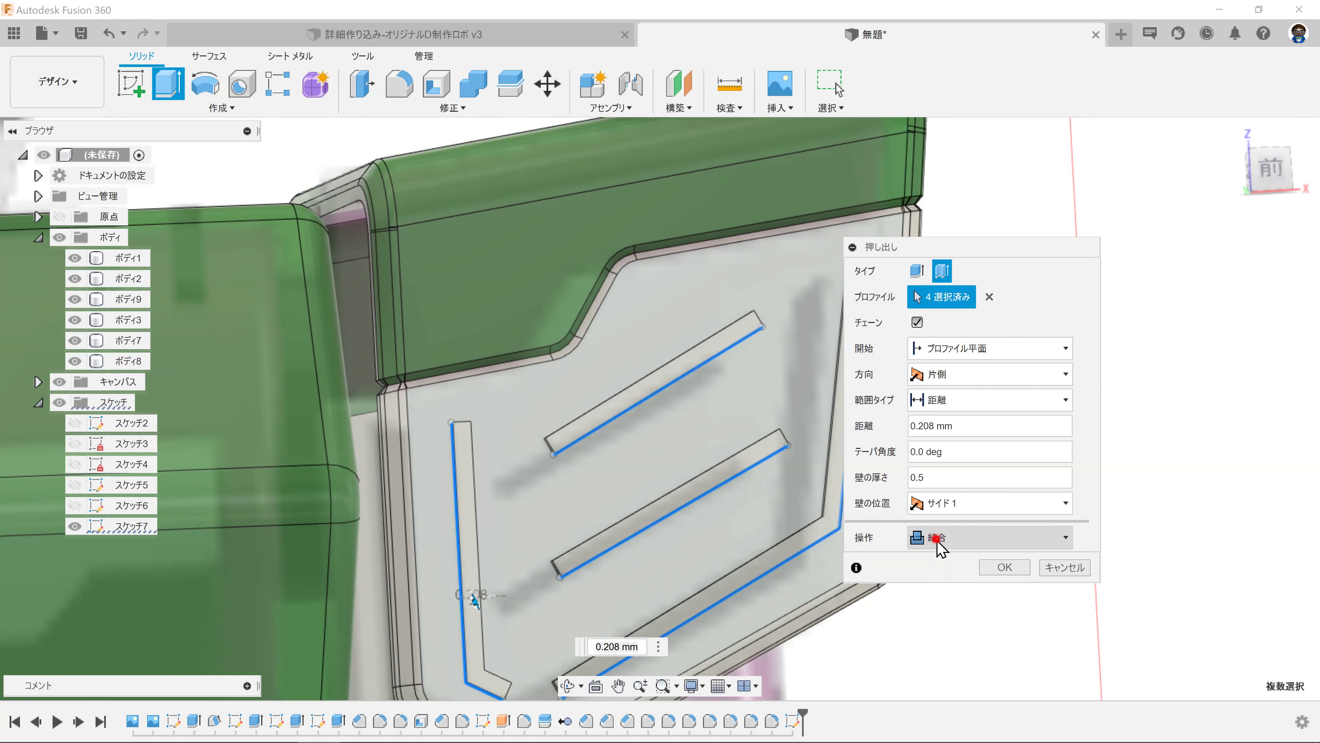
left_click(932, 614)
left_click(998, 568)
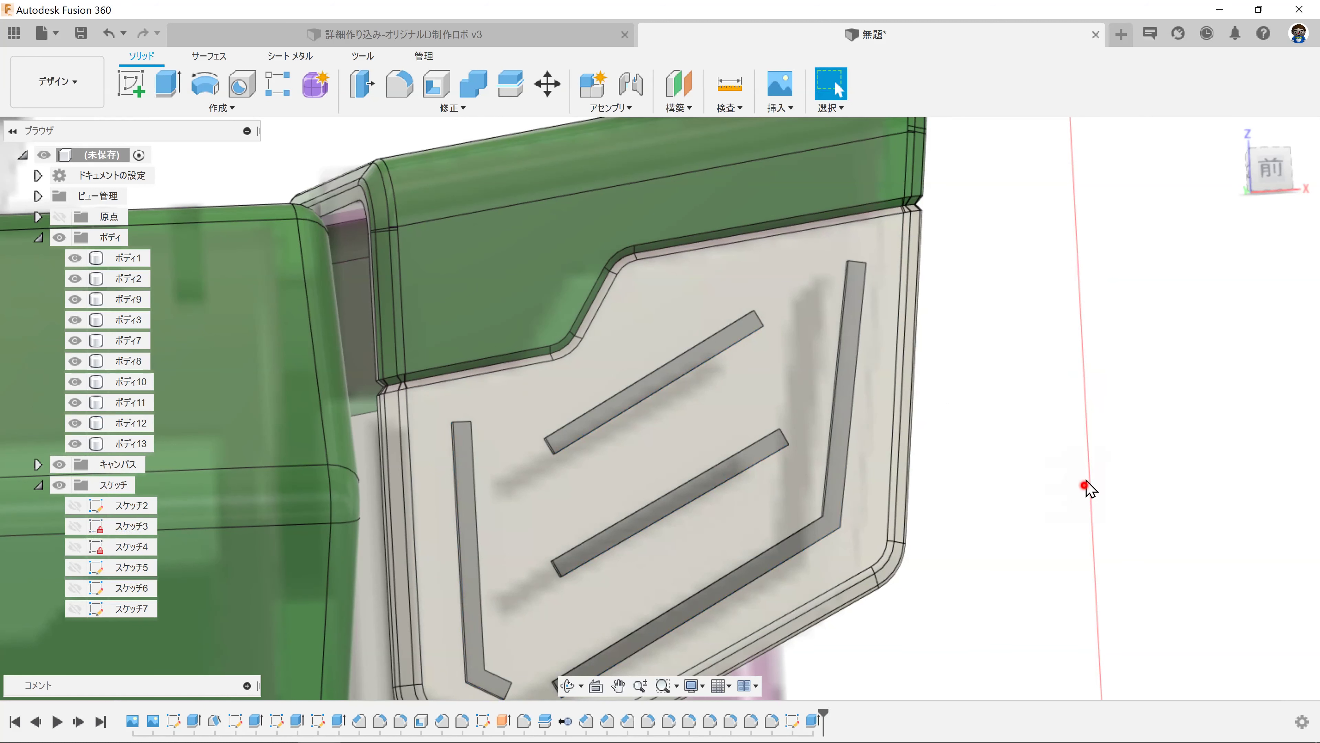
Step: Clear the selection and view the side plate straight from the front
key("Escape")
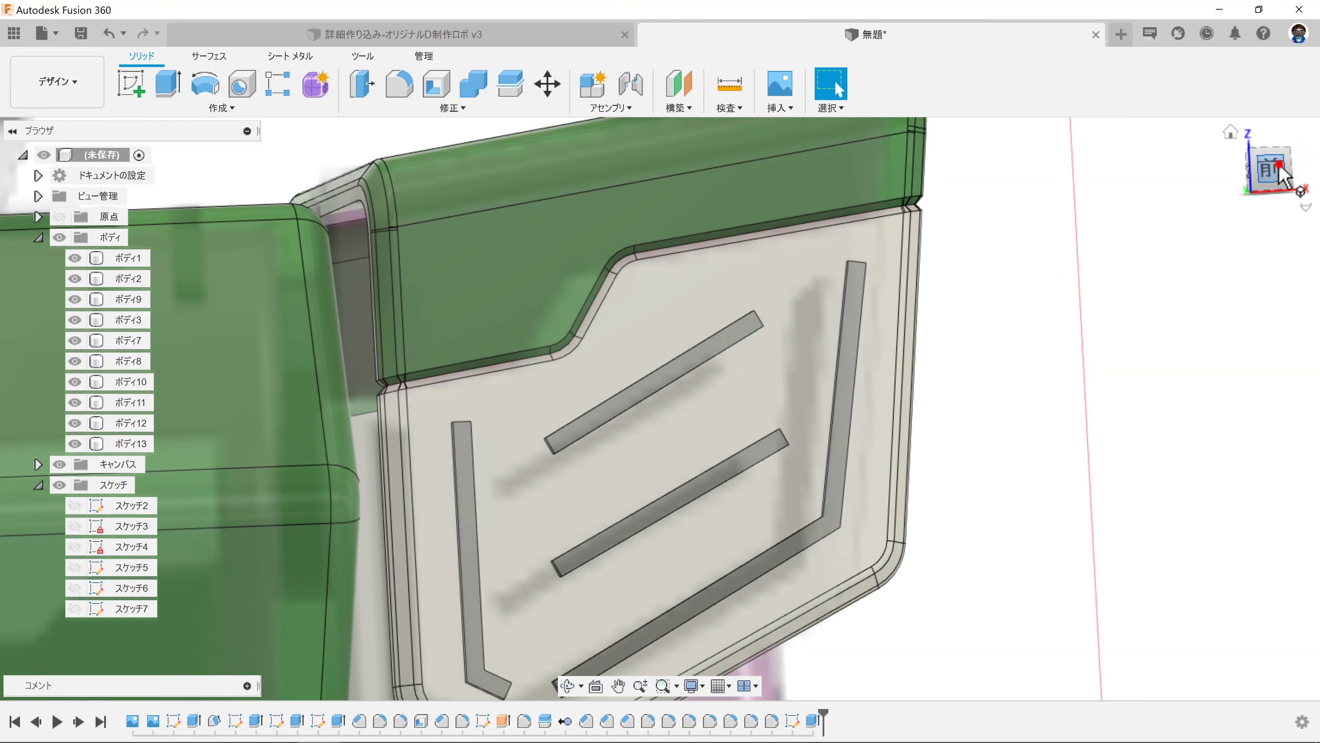
left_click(59, 463)
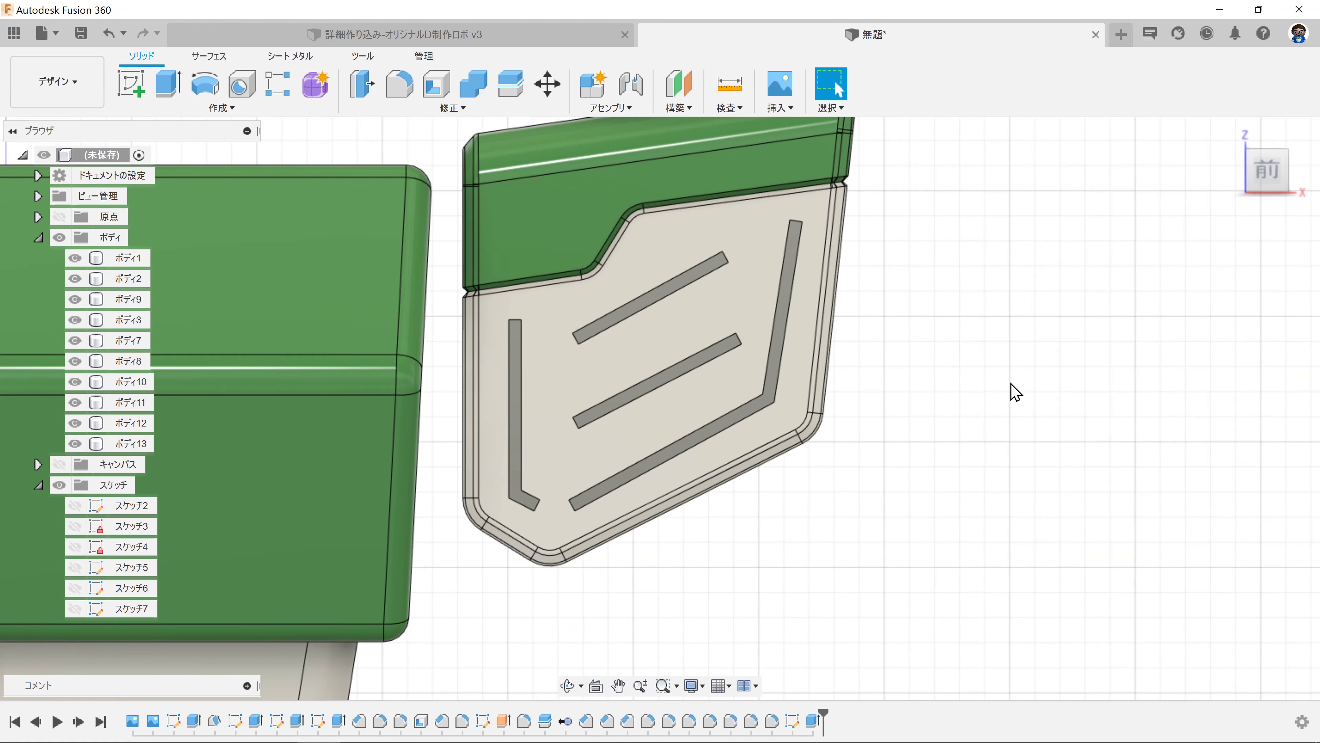
key("a")
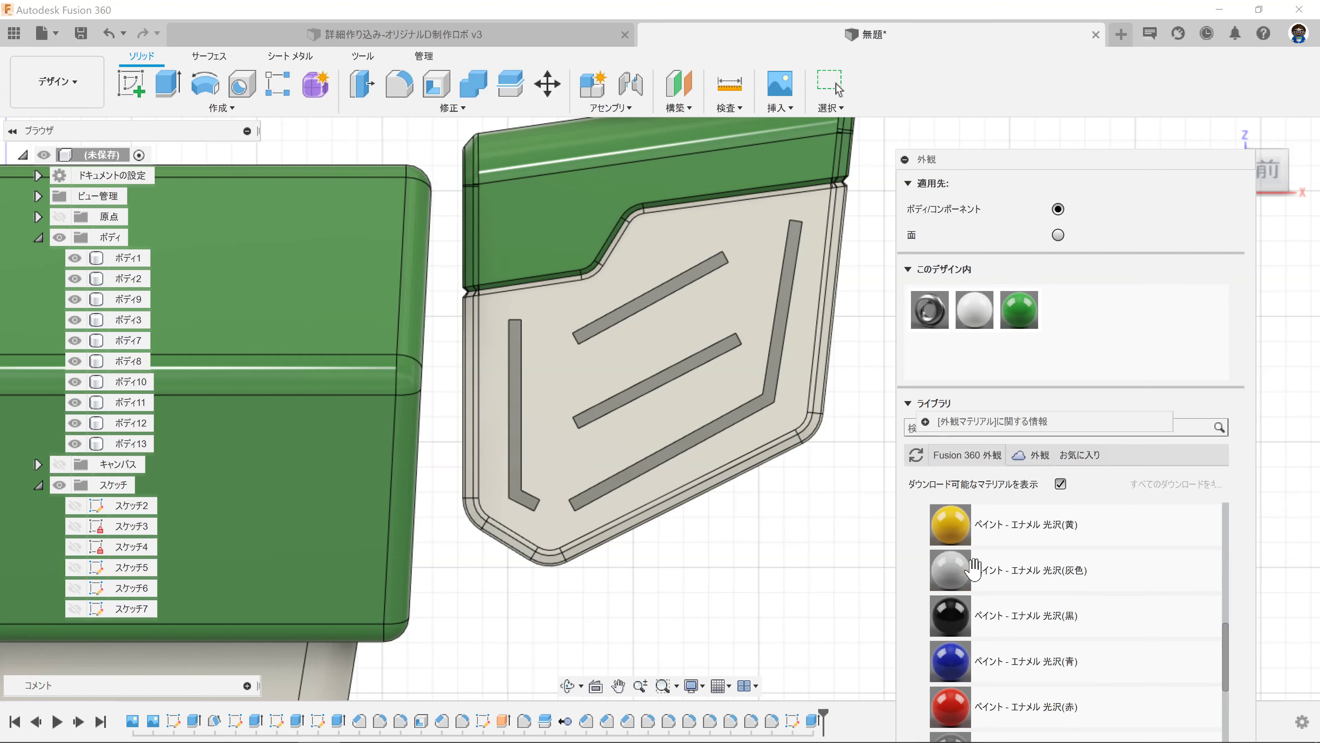
Step: Paint all four line strips with Paint - Enamel Glossy (Black)
left_click_drag(956, 609, 780, 421)
left_click_drag(1064, 310, 723, 360)
mouse_move(1063, 309)
left_mouse_down()
mouse_move(650, 297)
mouse_move(533, 416)
left_mouse_up()
key("Escape")
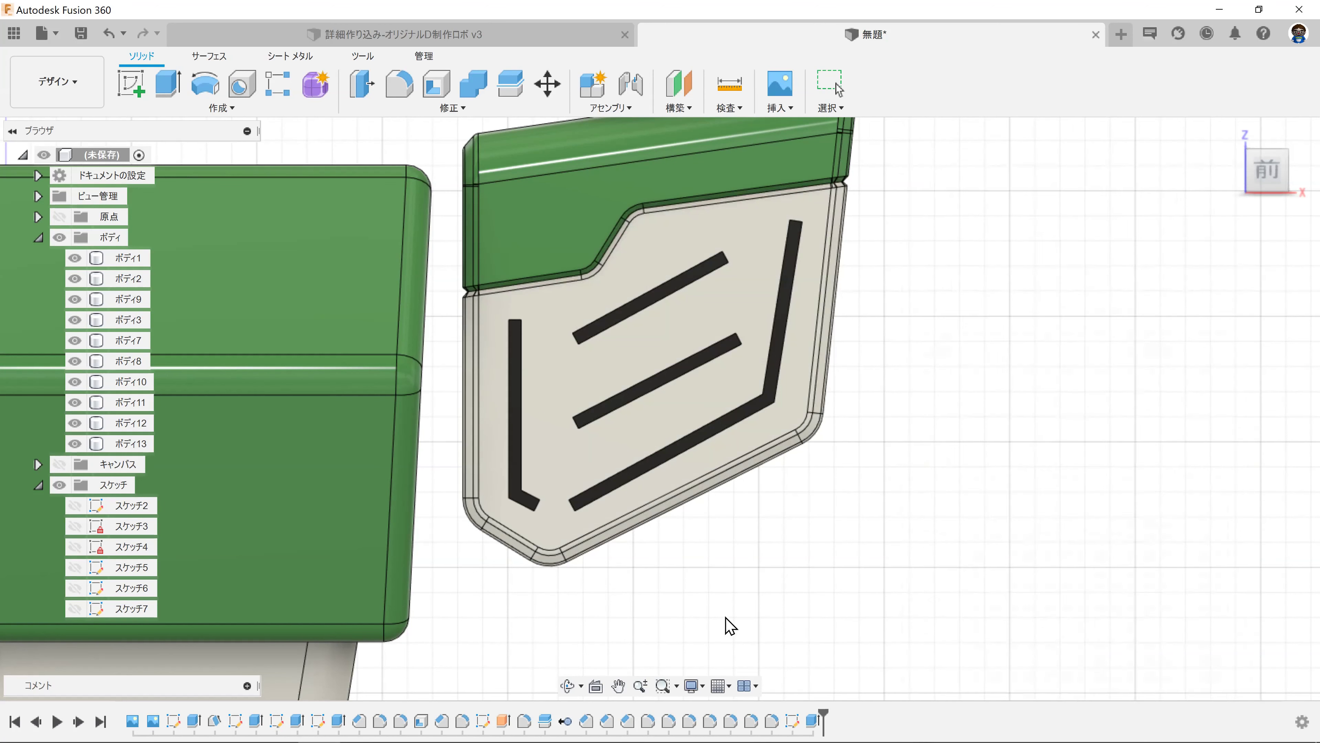
scroll(730, 626, "down", 3)
Step: Change the stripe extrusion's thickness to 0.8
double_click(807, 725)
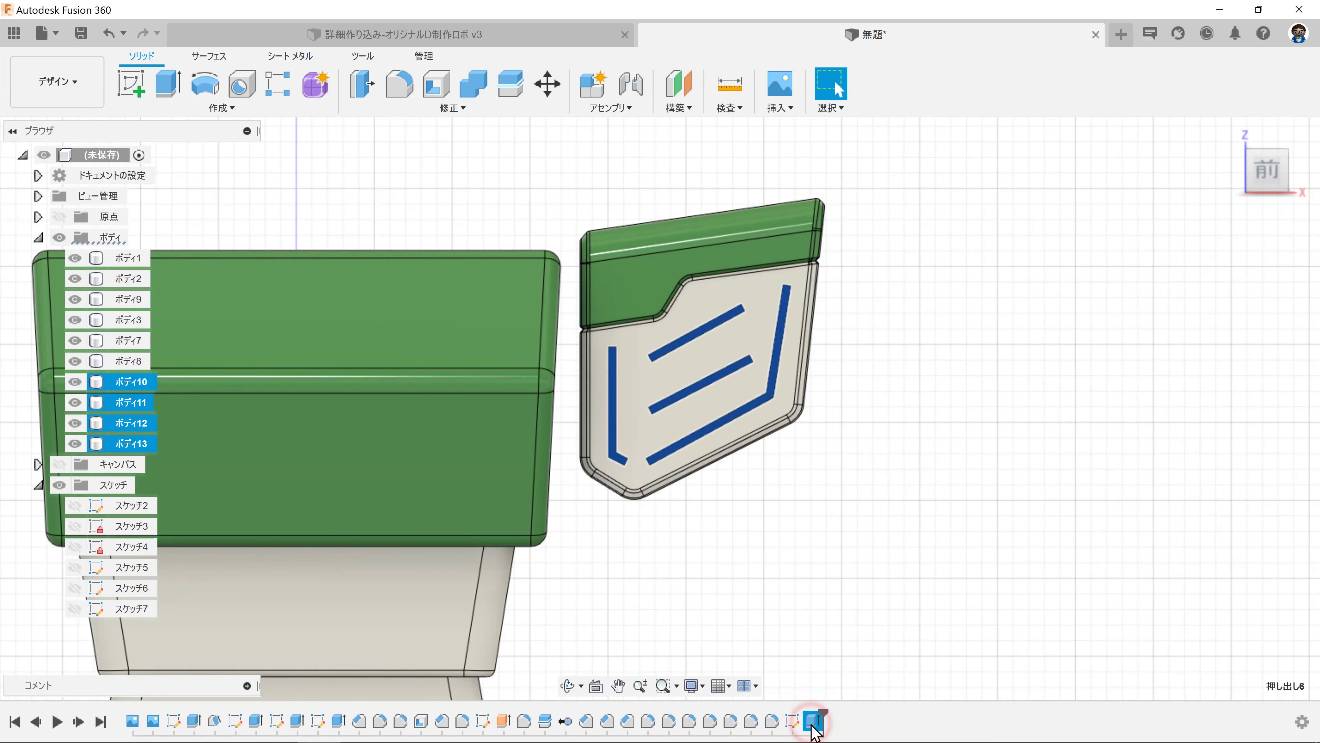
type("0.8")
key("Return")
mouse_move(870, 486)
middle_mouse_down("shift")
mouse_move(857, 411)
mouse_move(870, 407)
middle_mouse_up("shift")
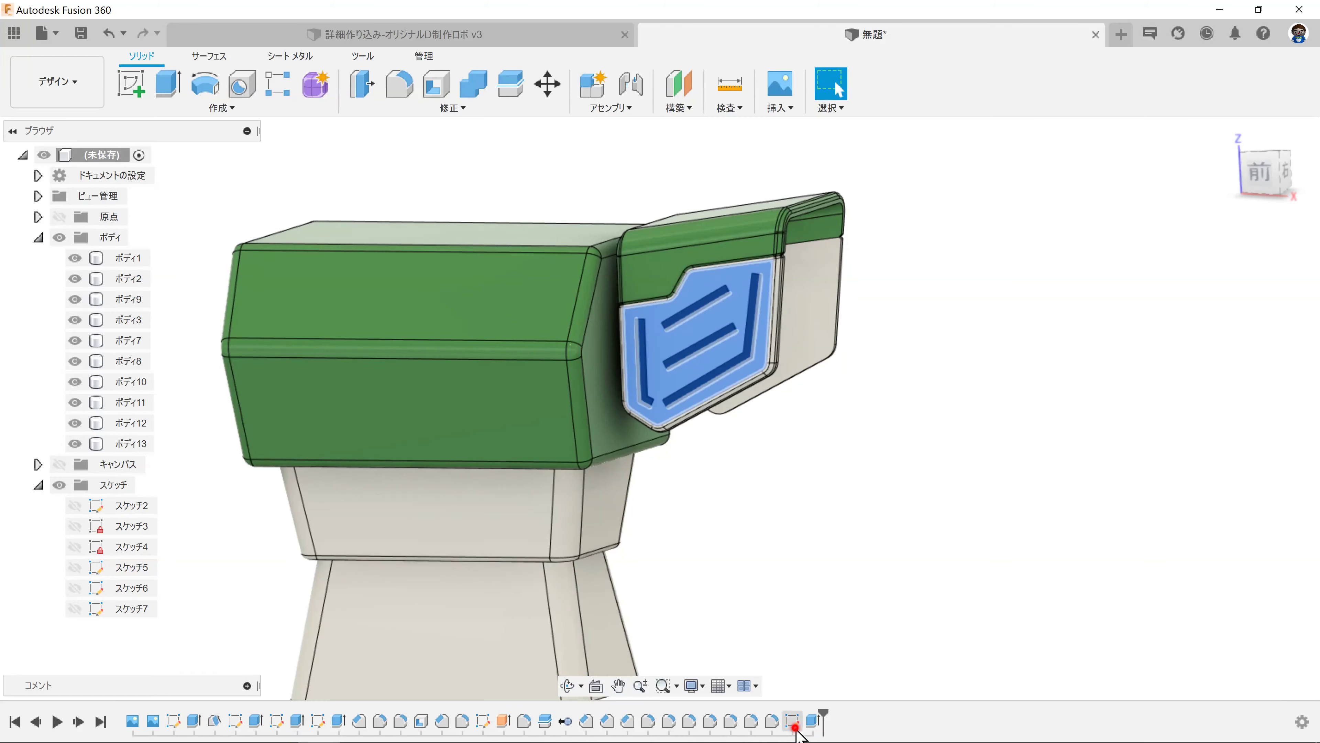
Step: Shift one line in Sketch 7 slightly down
double_click(792, 721)
left_click_drag(716, 327, 718, 333)
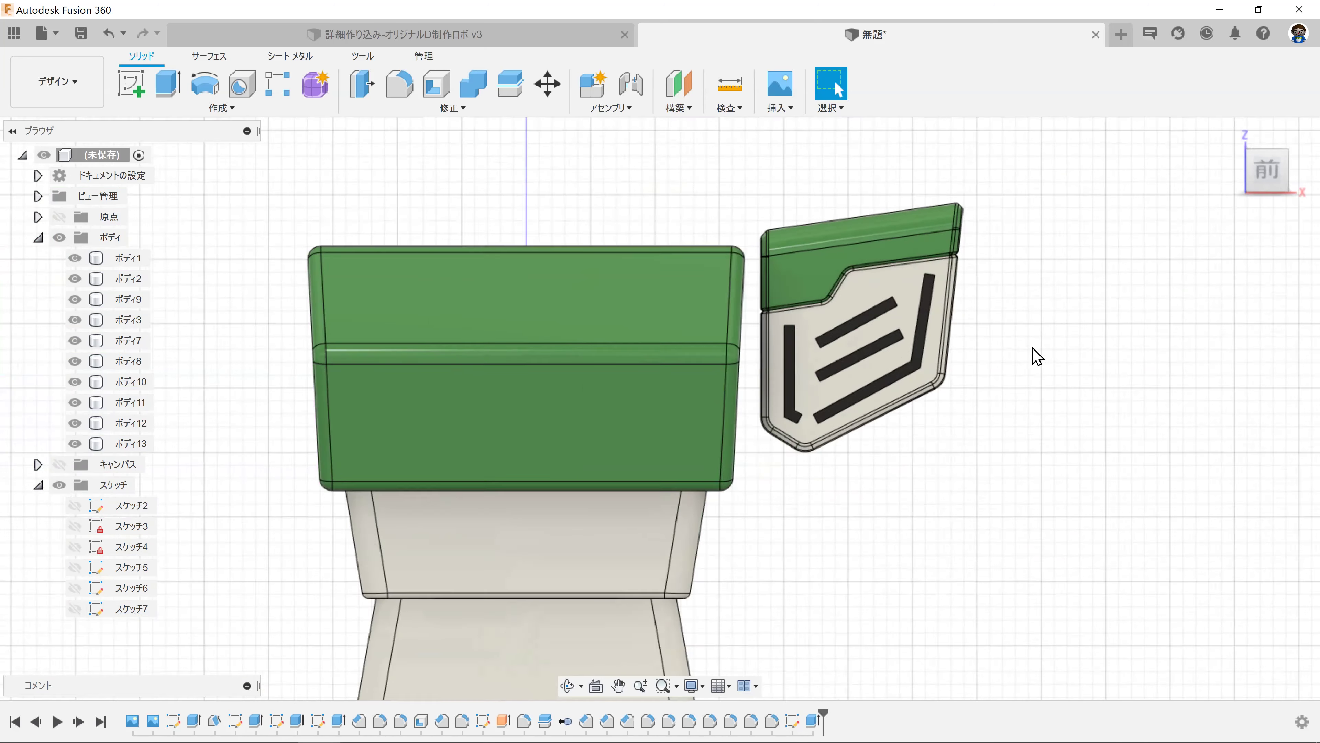
mouse_move(1032, 353)
middle_mouse_down("shift")
mouse_move(982, 345)
mouse_move(1002, 368)
mouse_move(980, 371)
middle_mouse_up("shift")
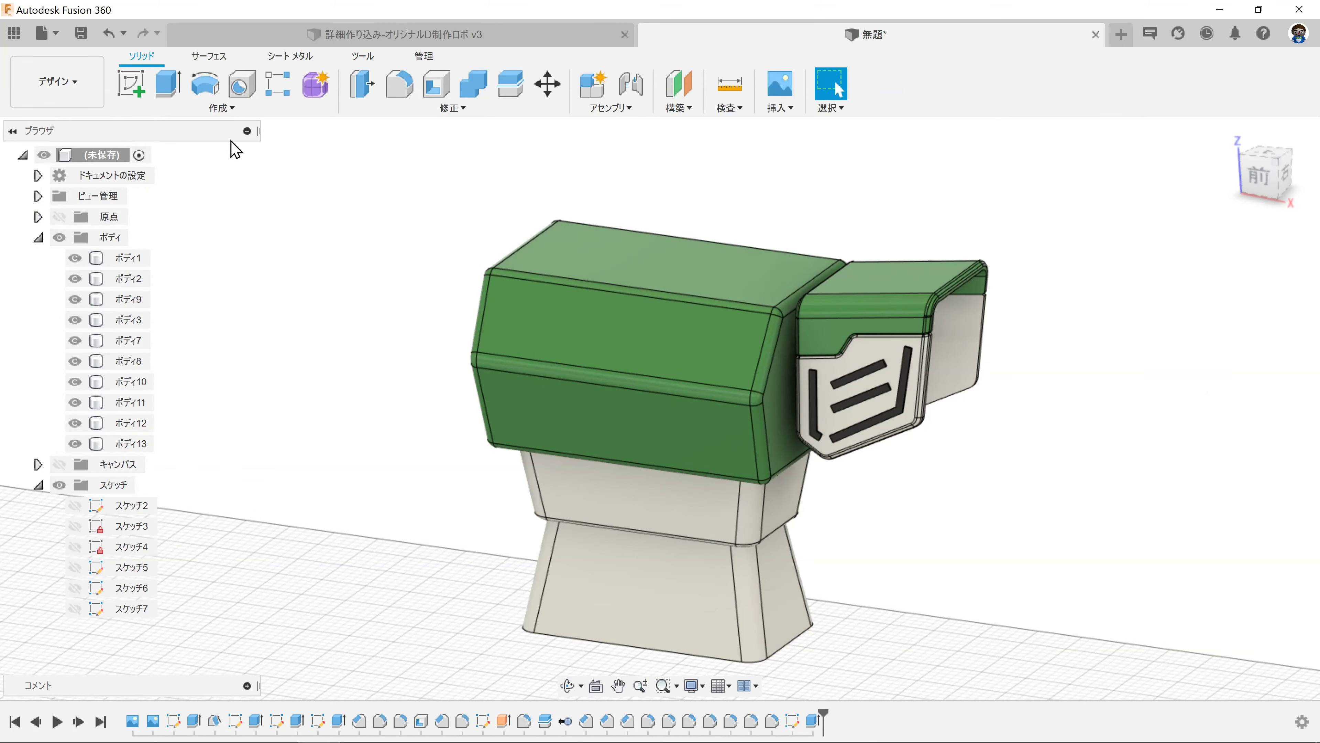
left_click(222, 107)
Step: Mirror the side-piece body and white front plate across the central origin plane
left_click(168, 472)
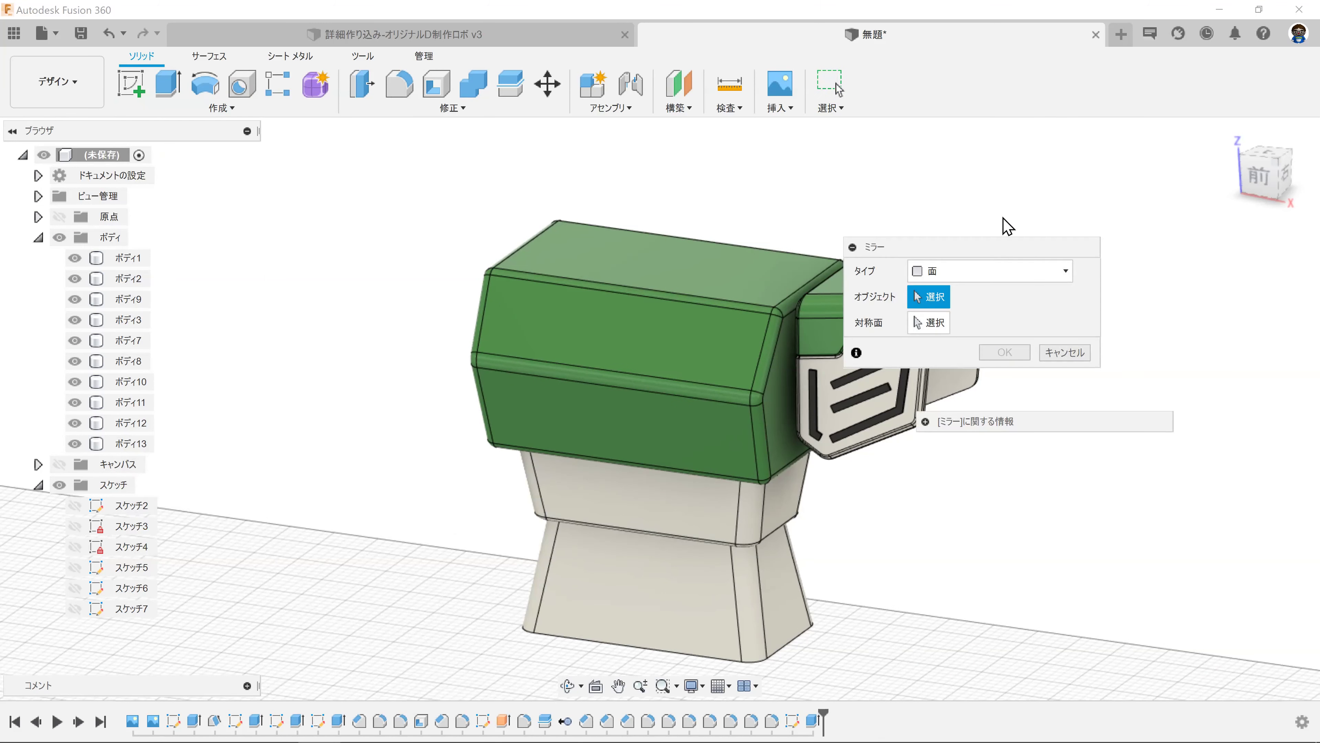
left_click(958, 277)
left_click(958, 307)
middle_click_drag(751, 198, 604, 271)
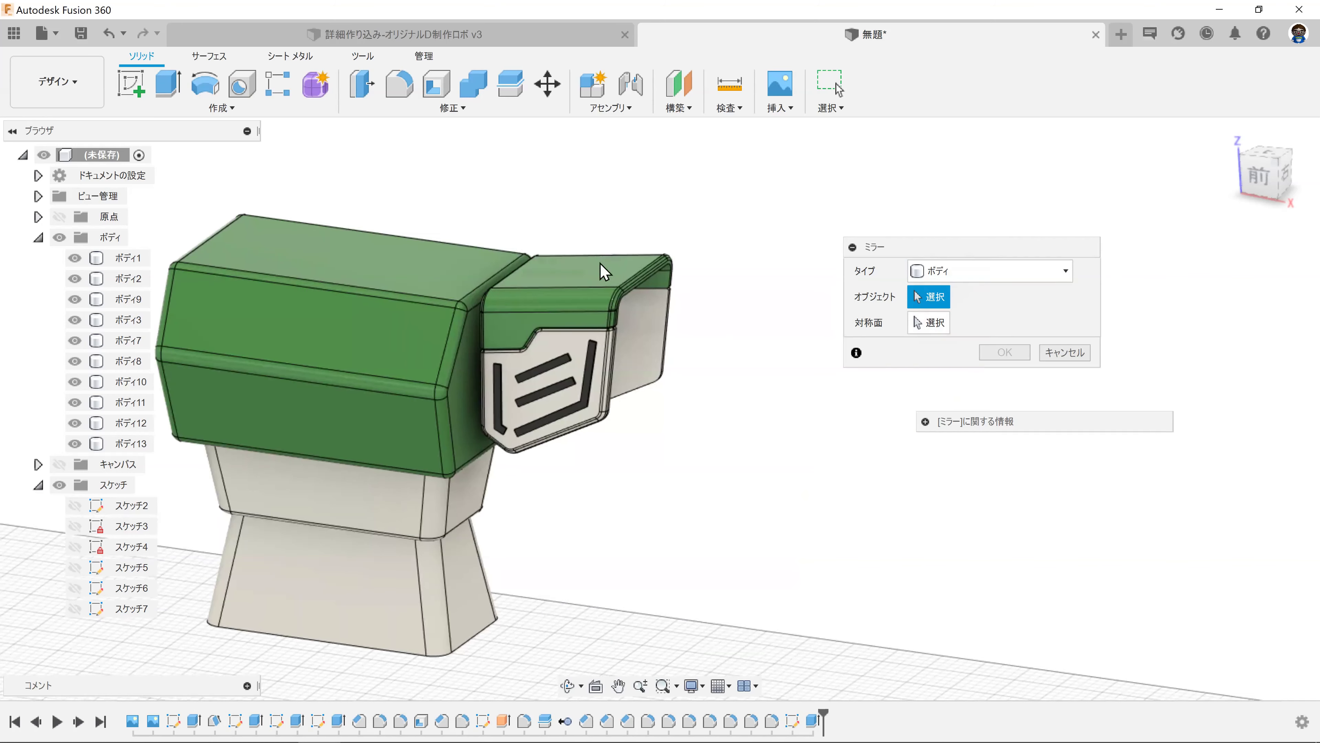
left_click(655, 350)
left_click(605, 354)
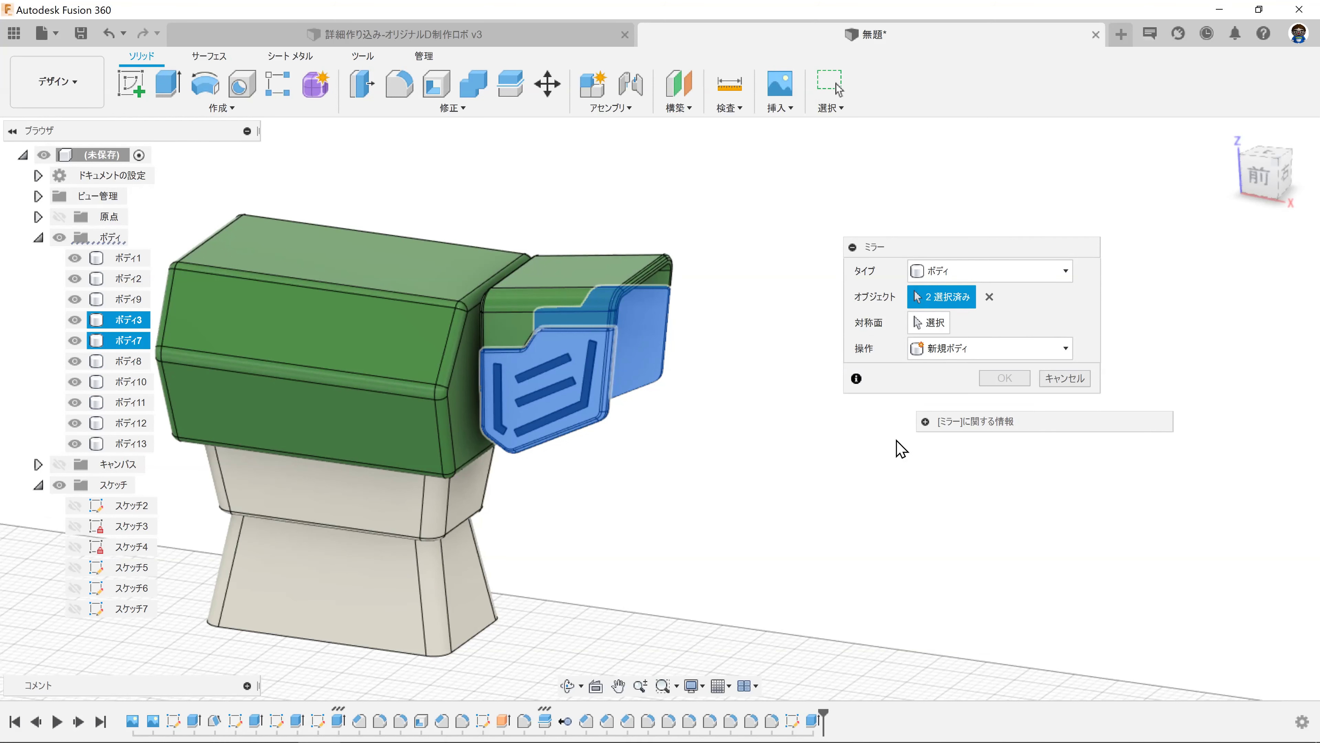
scroll(724, 462, "down", 3)
scroll(645, 442, "down", 5)
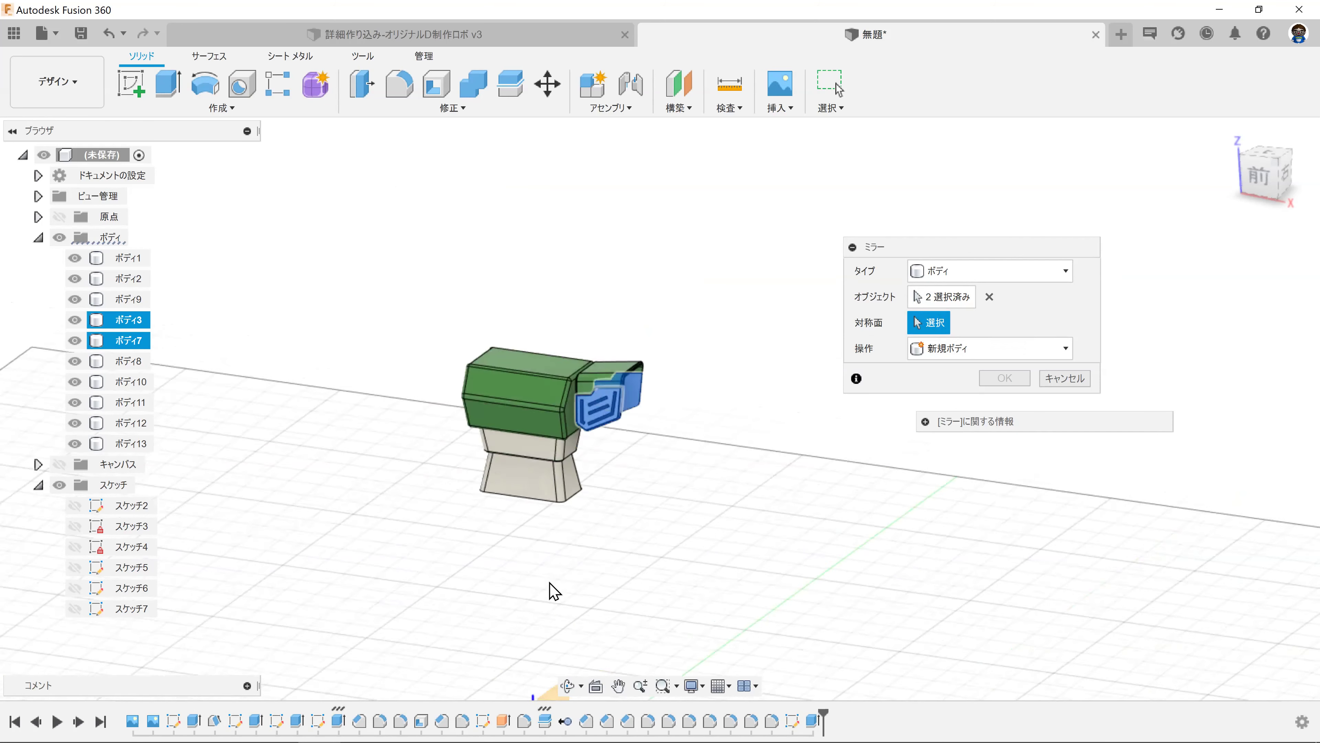
scroll(549, 590, "down", 3)
left_click(578, 536)
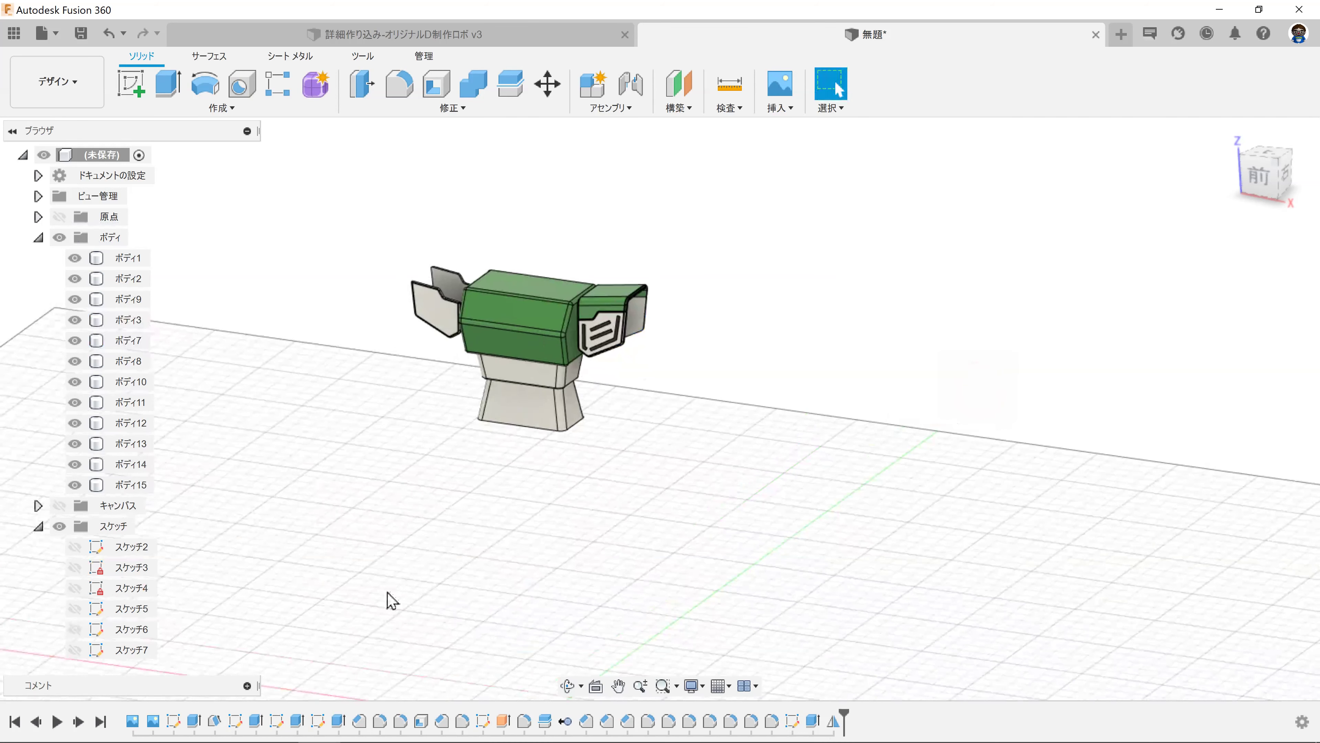
Step: Edit the mirror to also include the green cap body
double_click(835, 721)
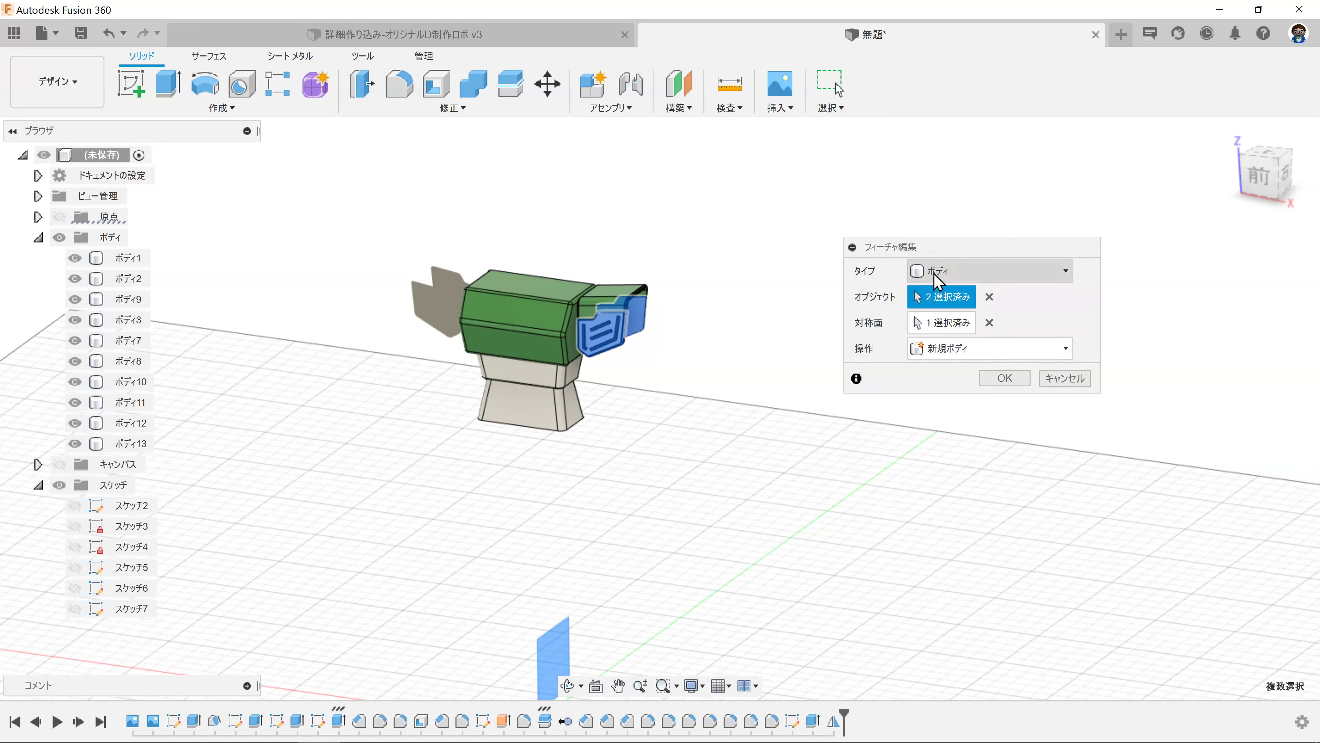
left_click(936, 296)
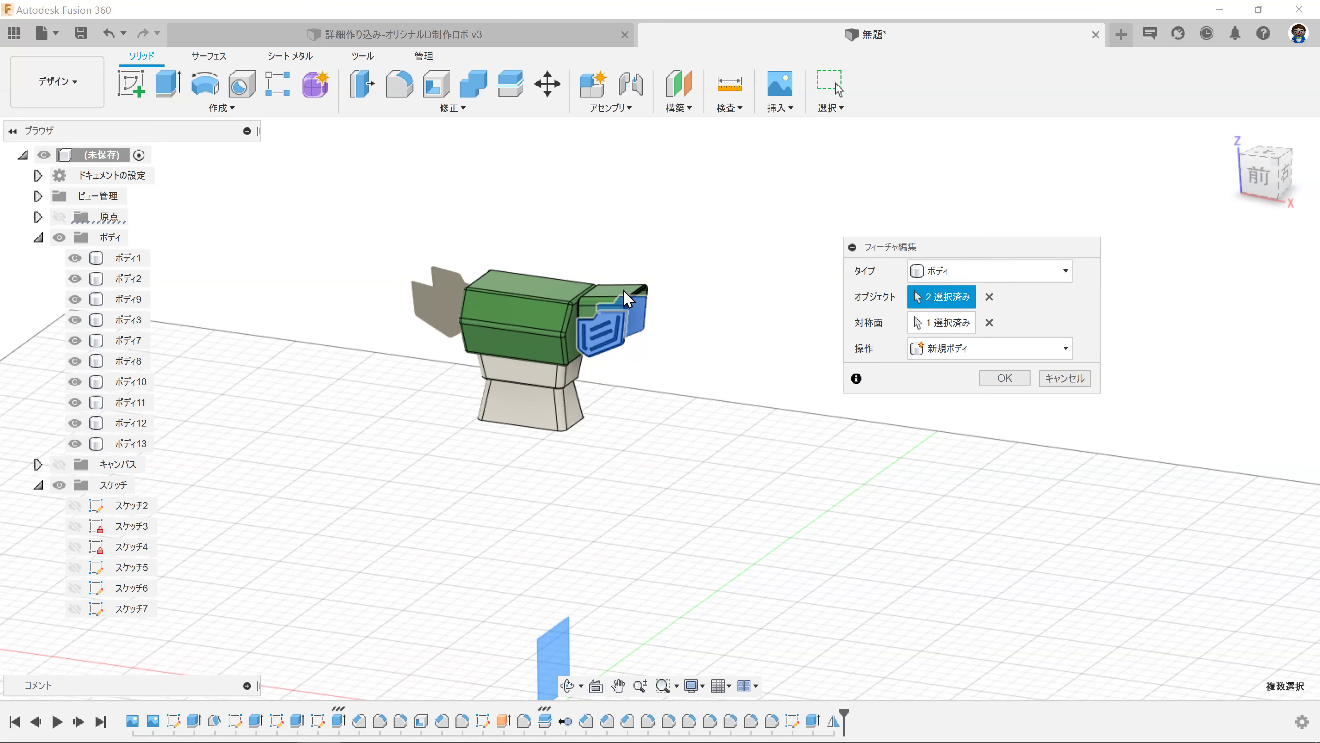
scroll(611, 308, "up", 3)
left_click(604, 296)
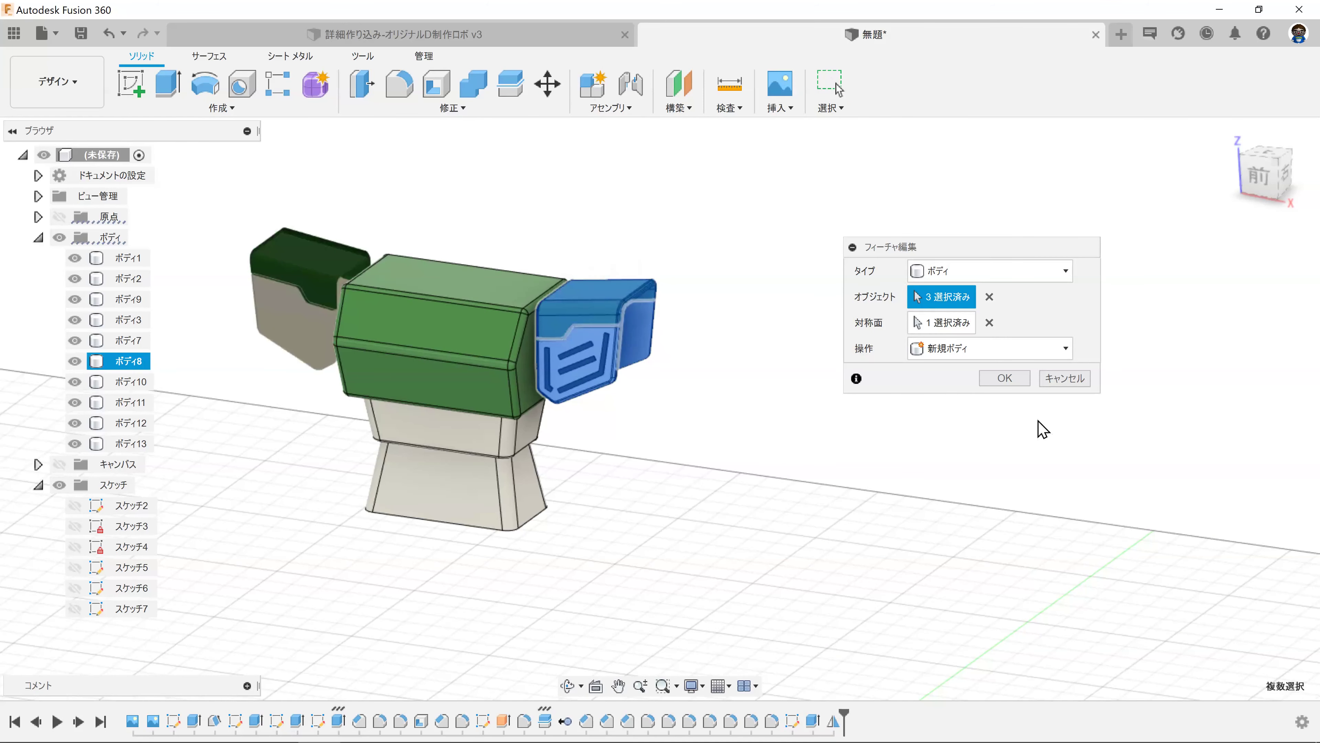
left_click(1010, 378)
middle_click_drag(870, 422, 1000, 411, "shift")
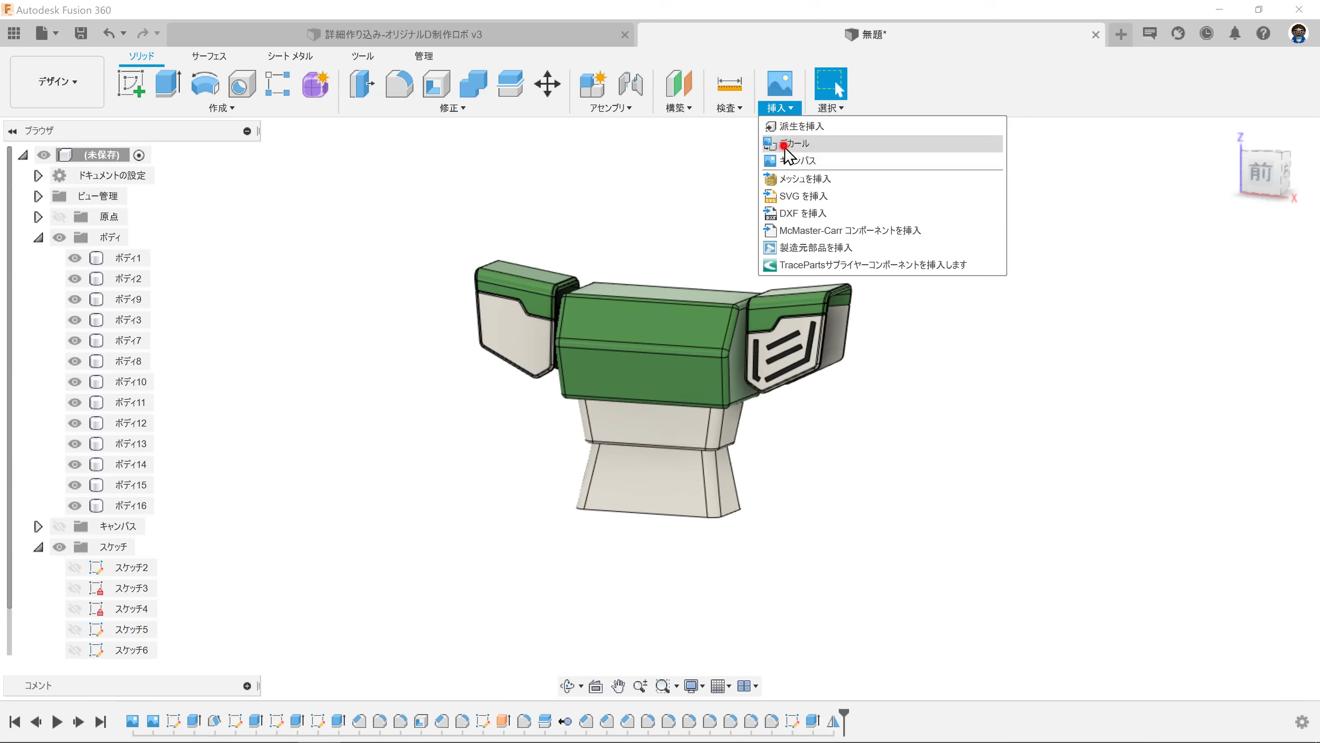
Step: Place the Autodesk logo image from the 画像 folder as a decal on the left side plate
left_click(790, 146)
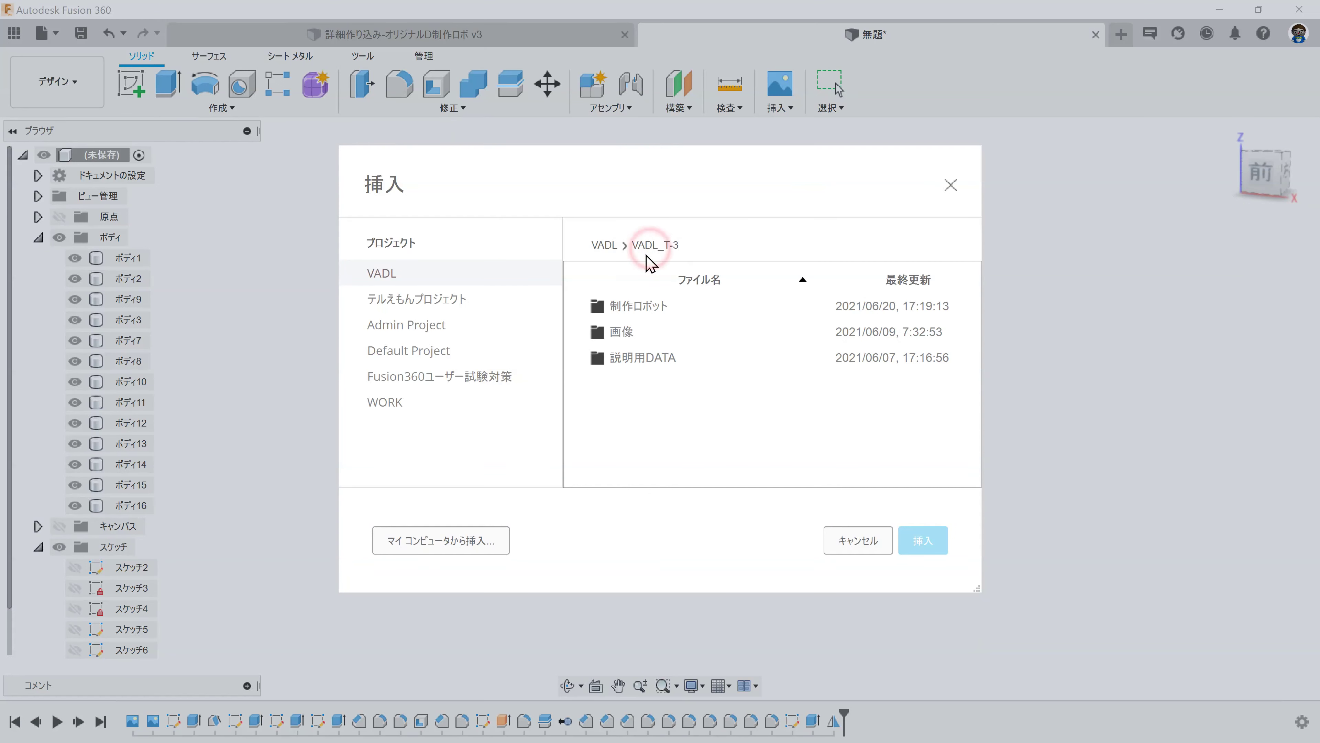
double_click(619, 333)
double_click(622, 337)
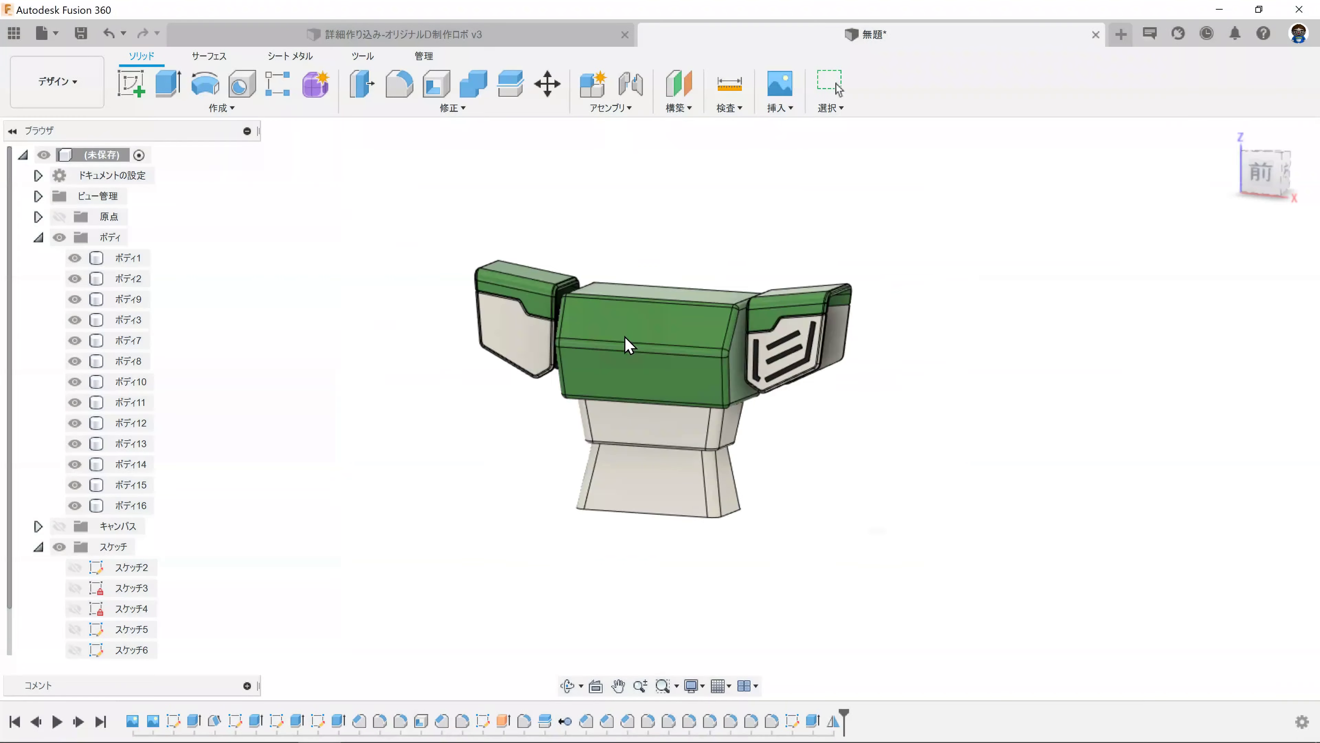
middle_click_drag(621, 351, 478, 333, "shift")
left_click(468, 333)
scroll(470, 336, "up", 2)
scroll(475, 338, "up", 1)
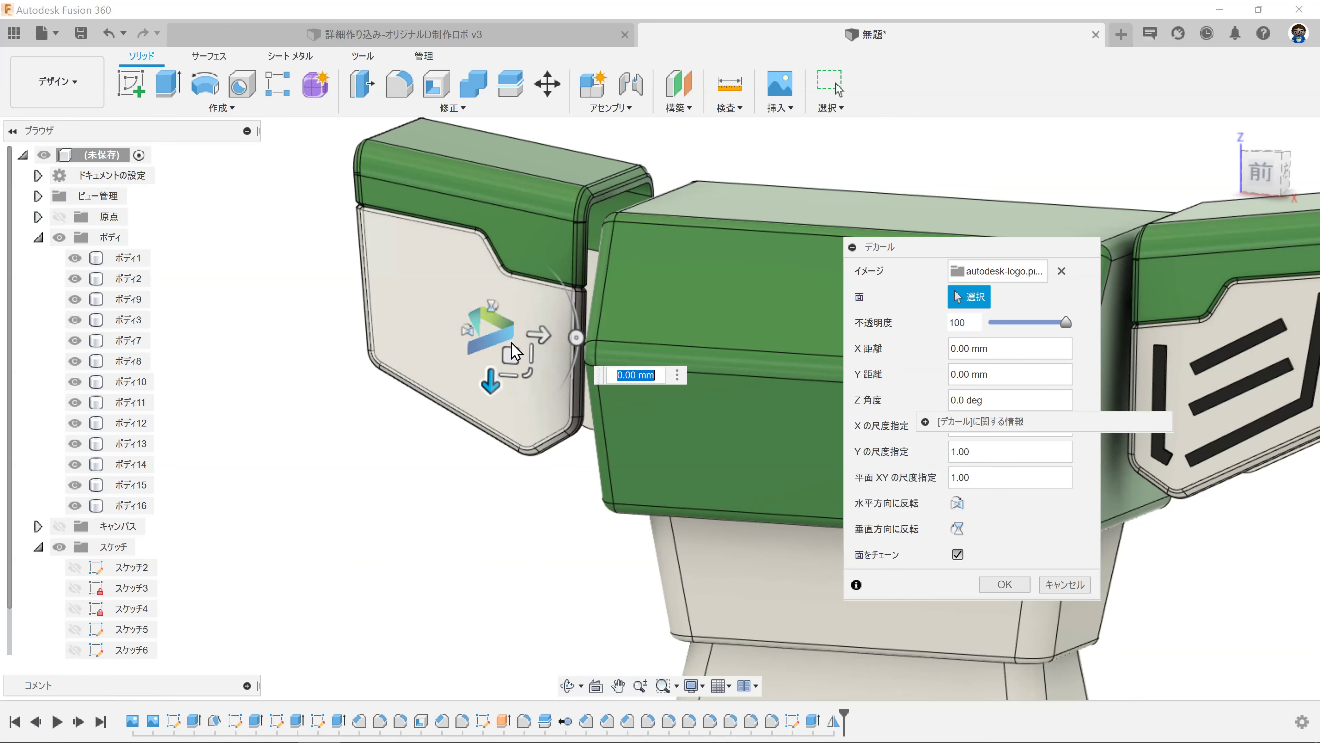
Step: Rotate the logo 30 degrees, nudge it left and up, apply, then flip it horizontally
mouse_move(575, 337)
left_mouse_down()
mouse_move(552, 282)
mouse_move(497, 225)
left_mouse_up()
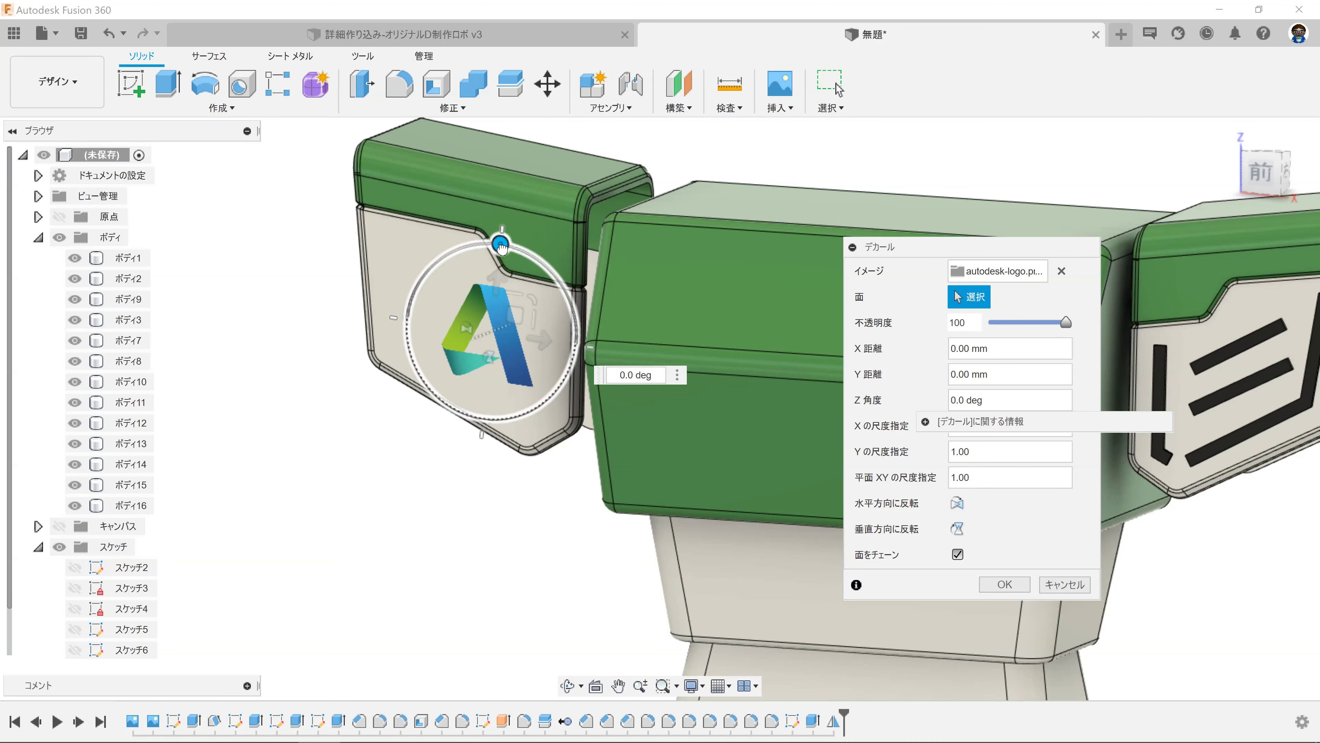
mouse_move(515, 314)
left_mouse_down()
mouse_move(495, 281)
mouse_move(516, 300)
left_mouse_up()
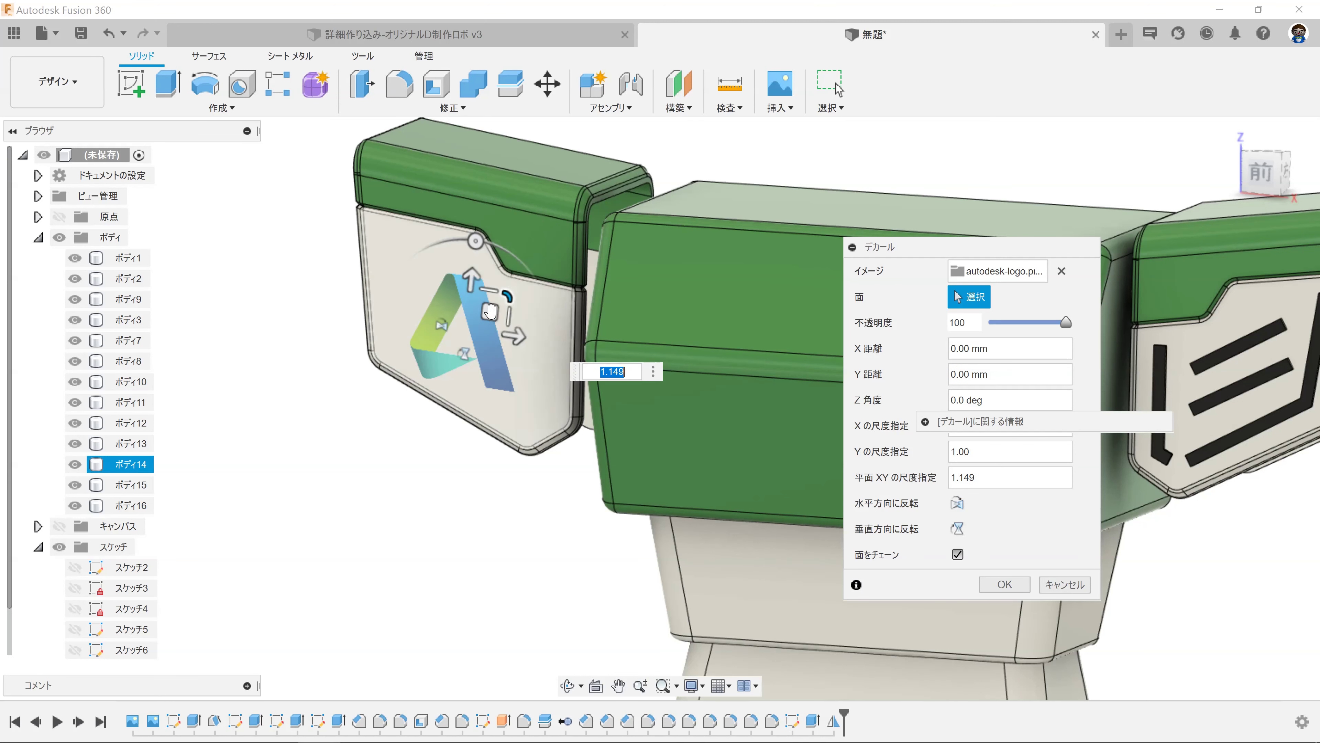
left_click(1005, 584)
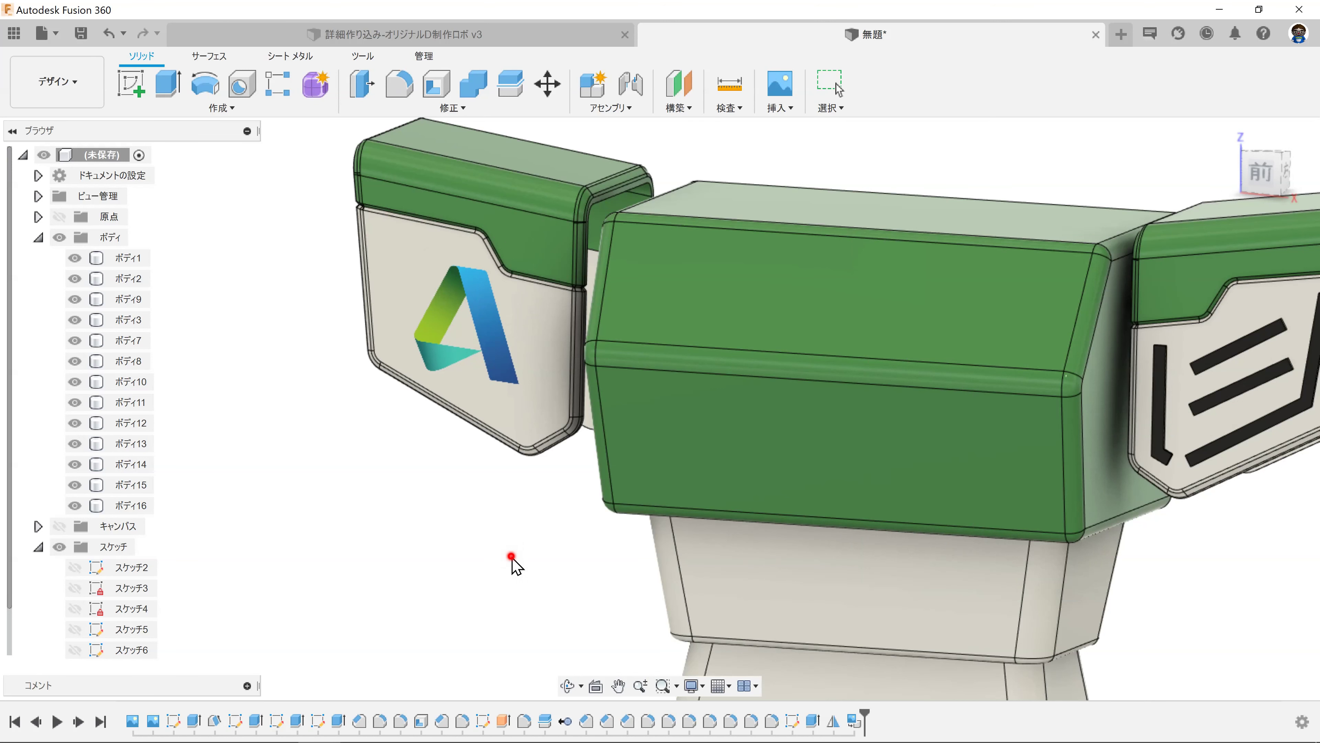
scroll(512, 557, "down", 5)
middle_click_drag(508, 524, 505, 508)
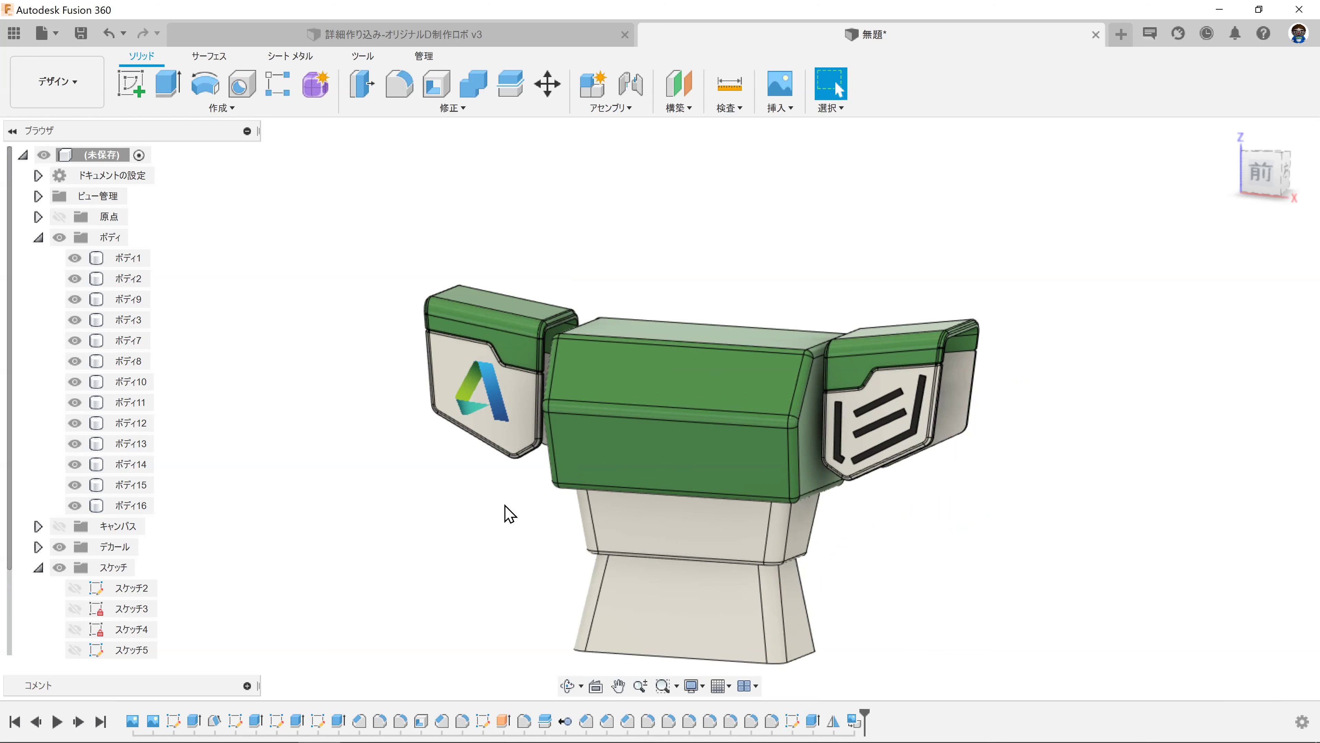
double_click(853, 720)
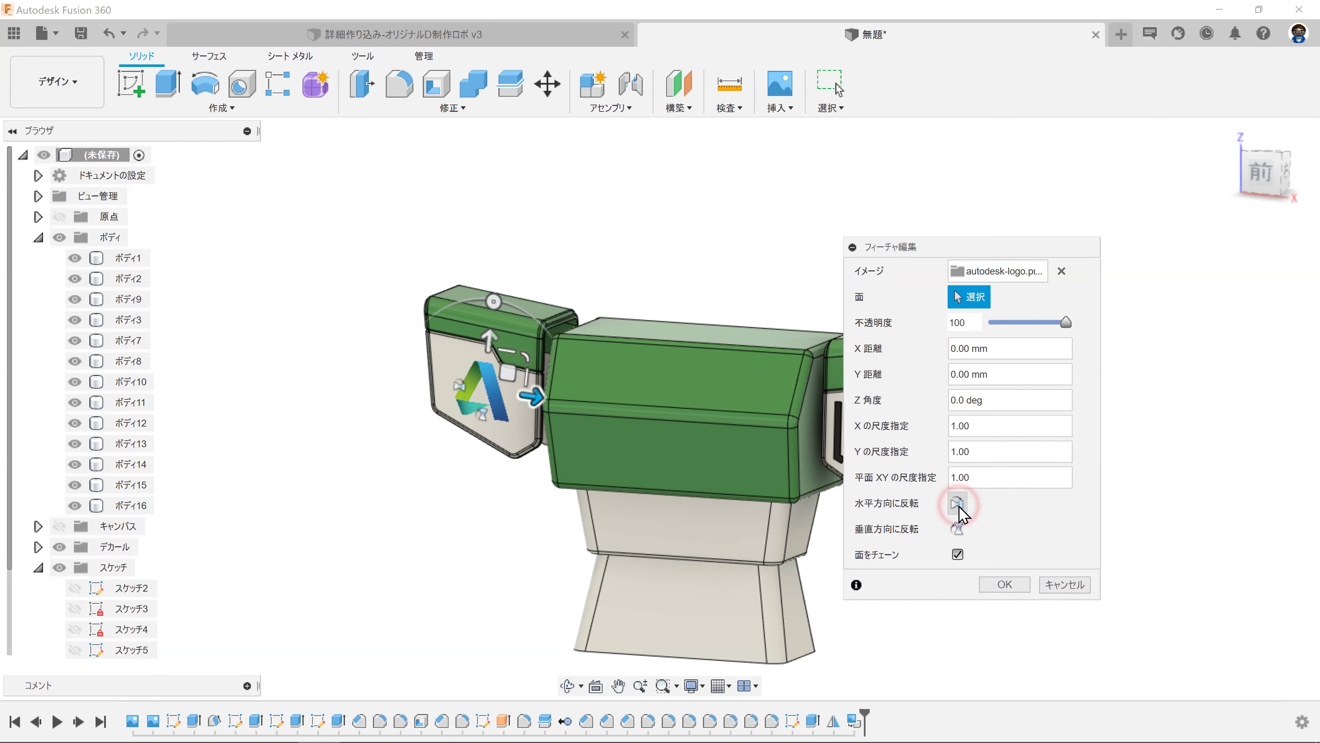
left_click(1002, 584)
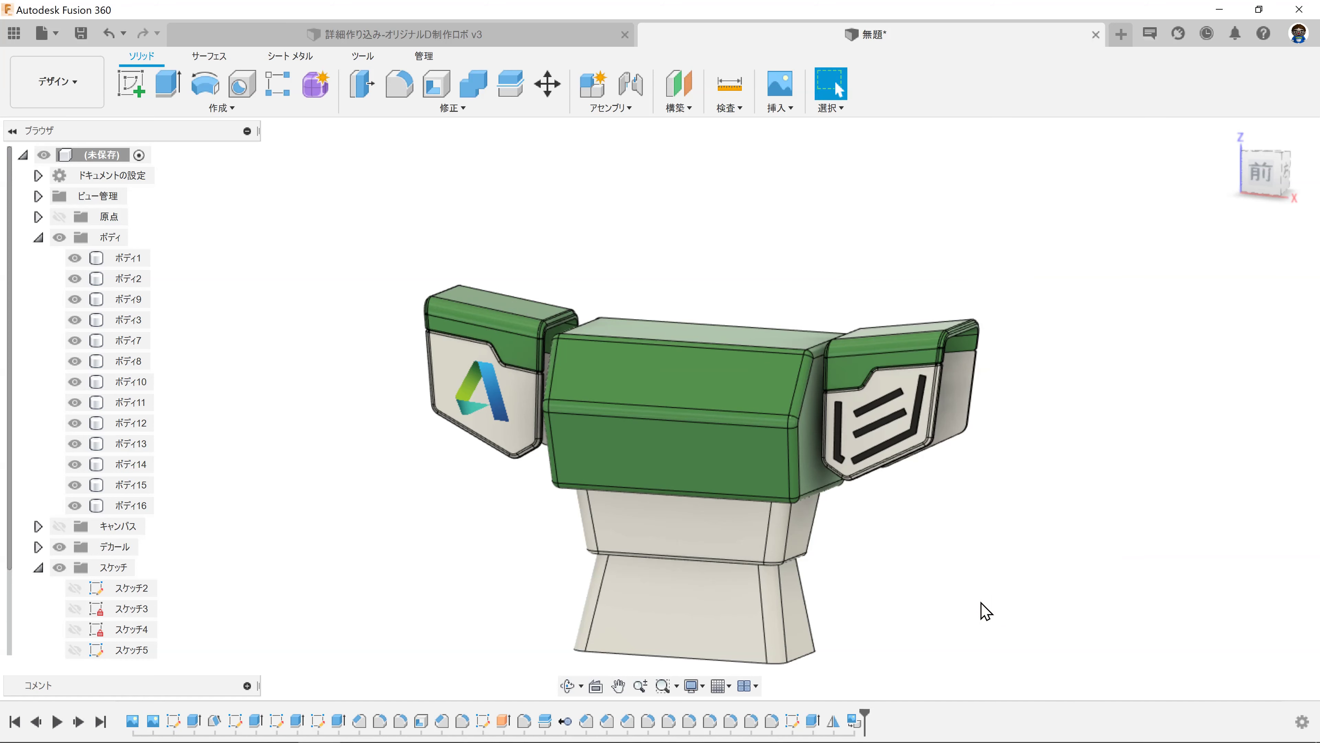
left_click(388, 36)
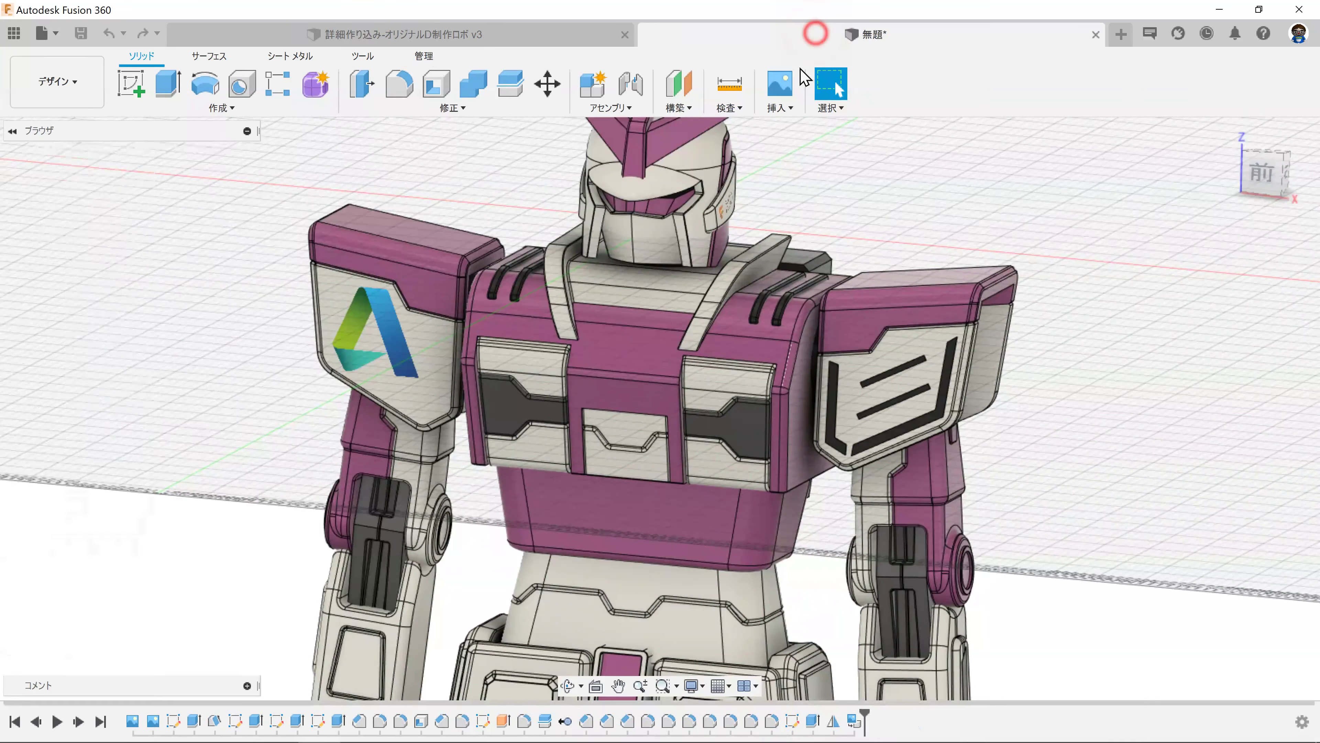
left_click(813, 36)
mouse_move(802, 207)
middle_mouse_down("shift")
mouse_move(858, 277)
mouse_move(667, 274)
mouse_move(932, 276)
mouse_move(864, 281)
middle_mouse_up("shift")
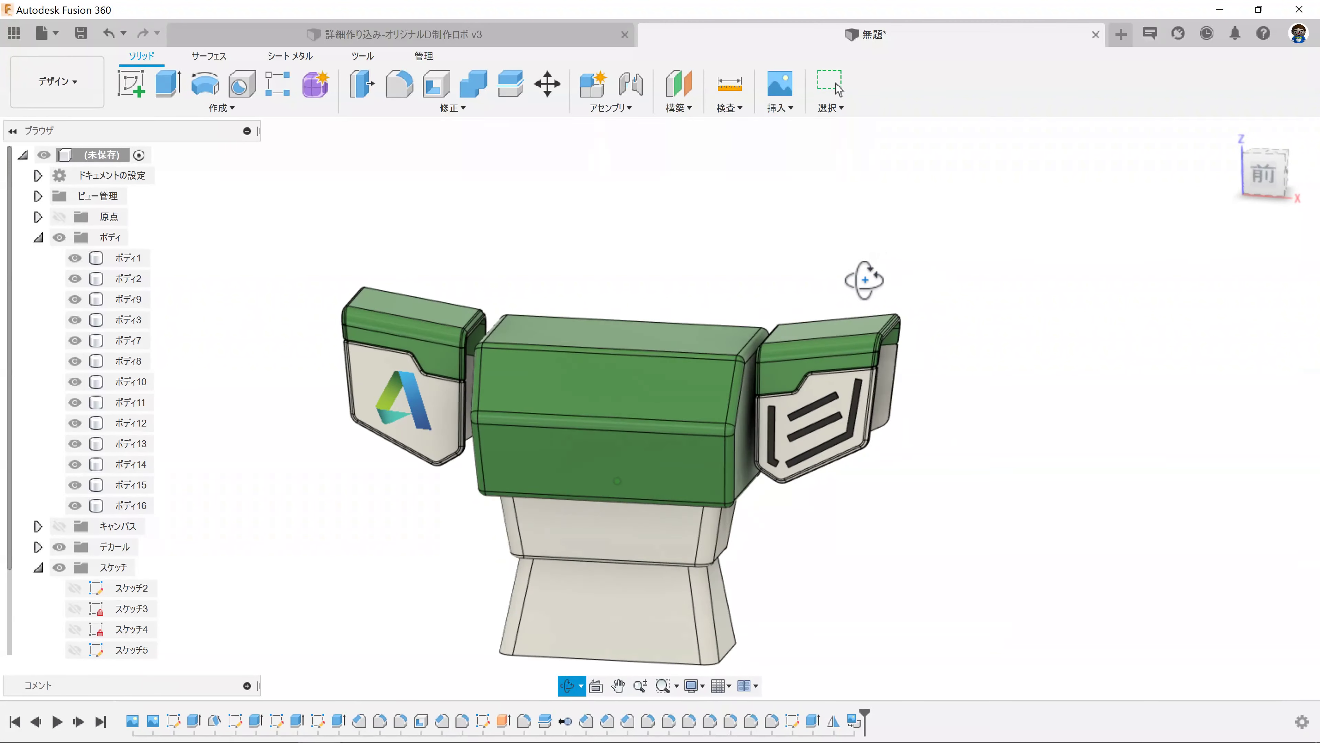
key("Escape")
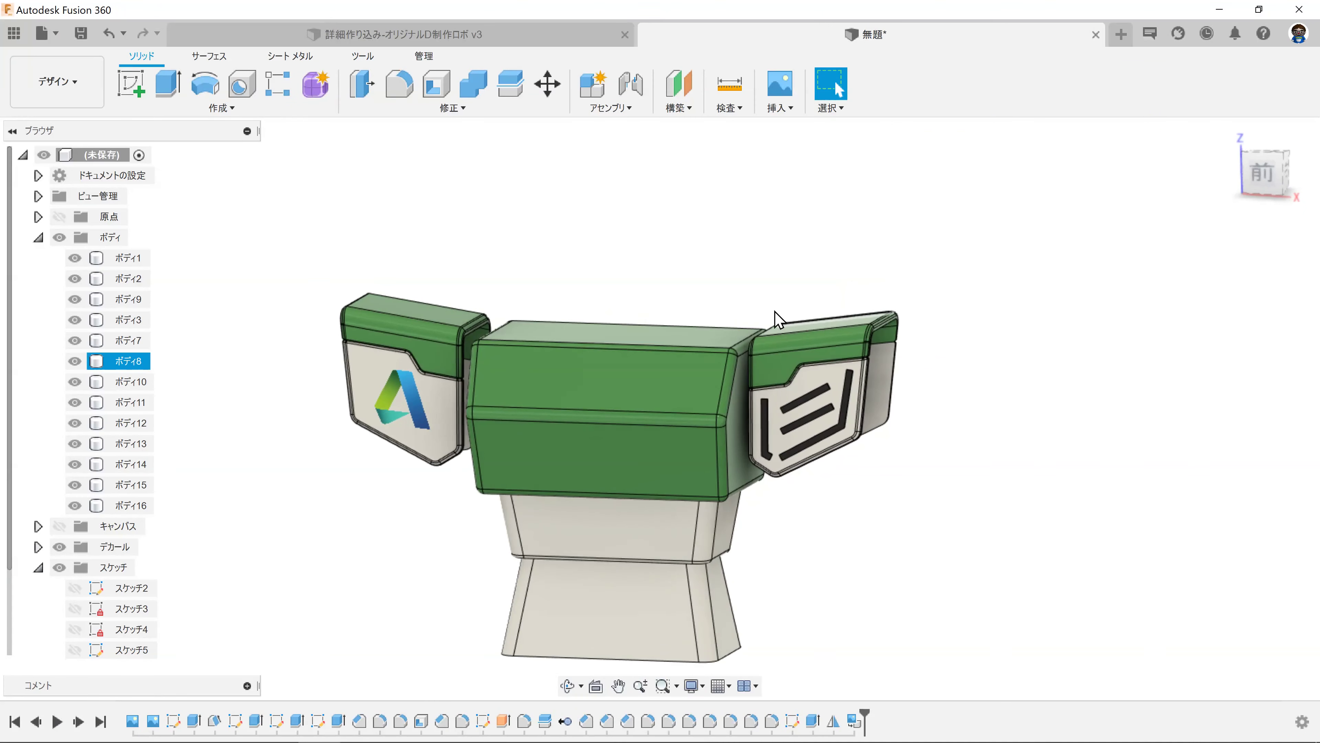
middle_click_drag(742, 315, 776, 274)
left_click(482, 42)
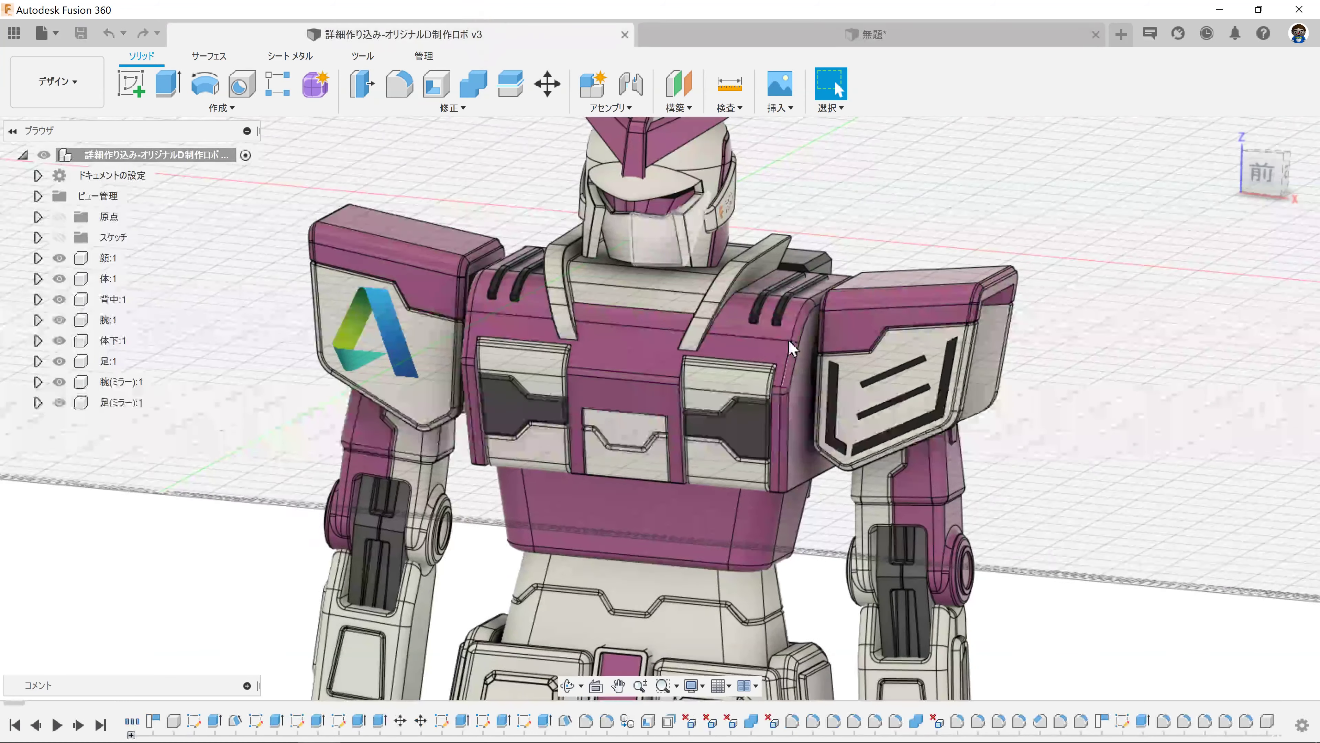
middle_click_drag(853, 285, 780, 307)
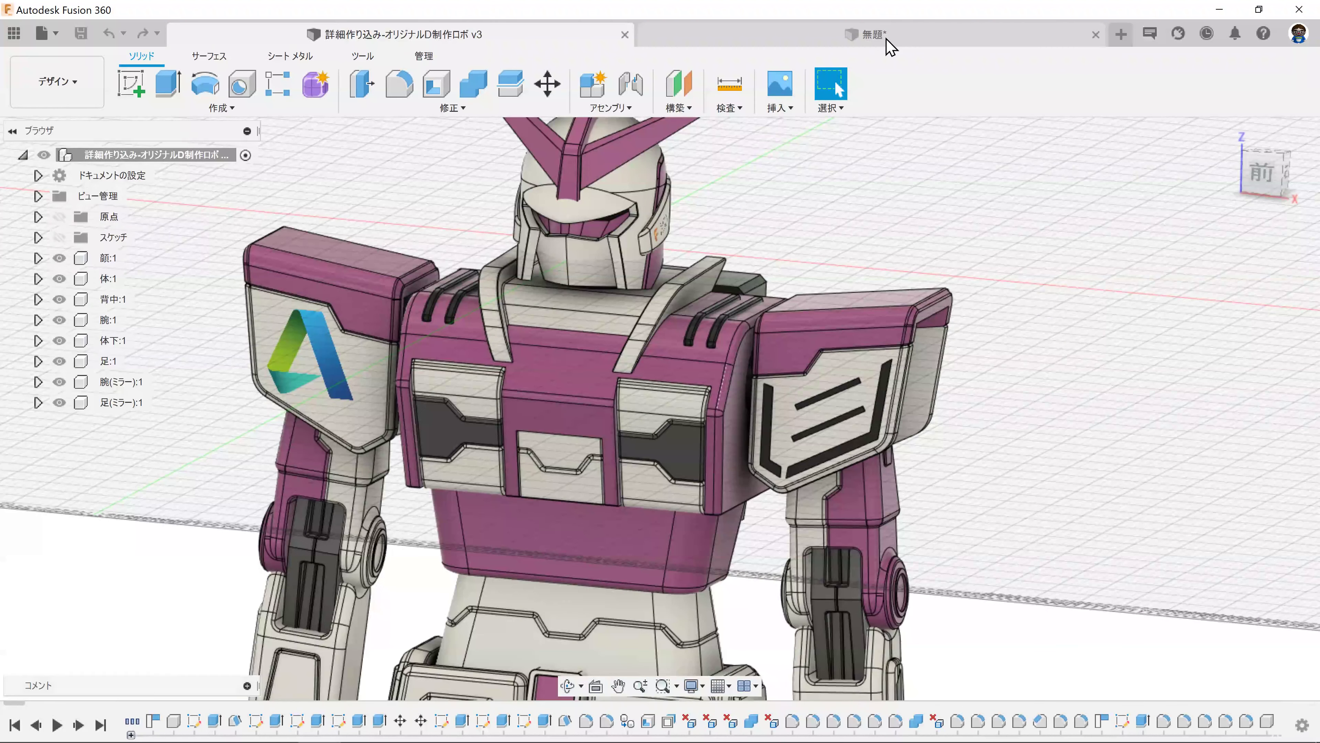
left_click(887, 38)
mouse_move(986, 453)
middle_mouse_down("shift")
mouse_move(976, 460)
mouse_move(987, 458)
middle_mouse_up("shift")
left_click(130, 91)
key("Escape")
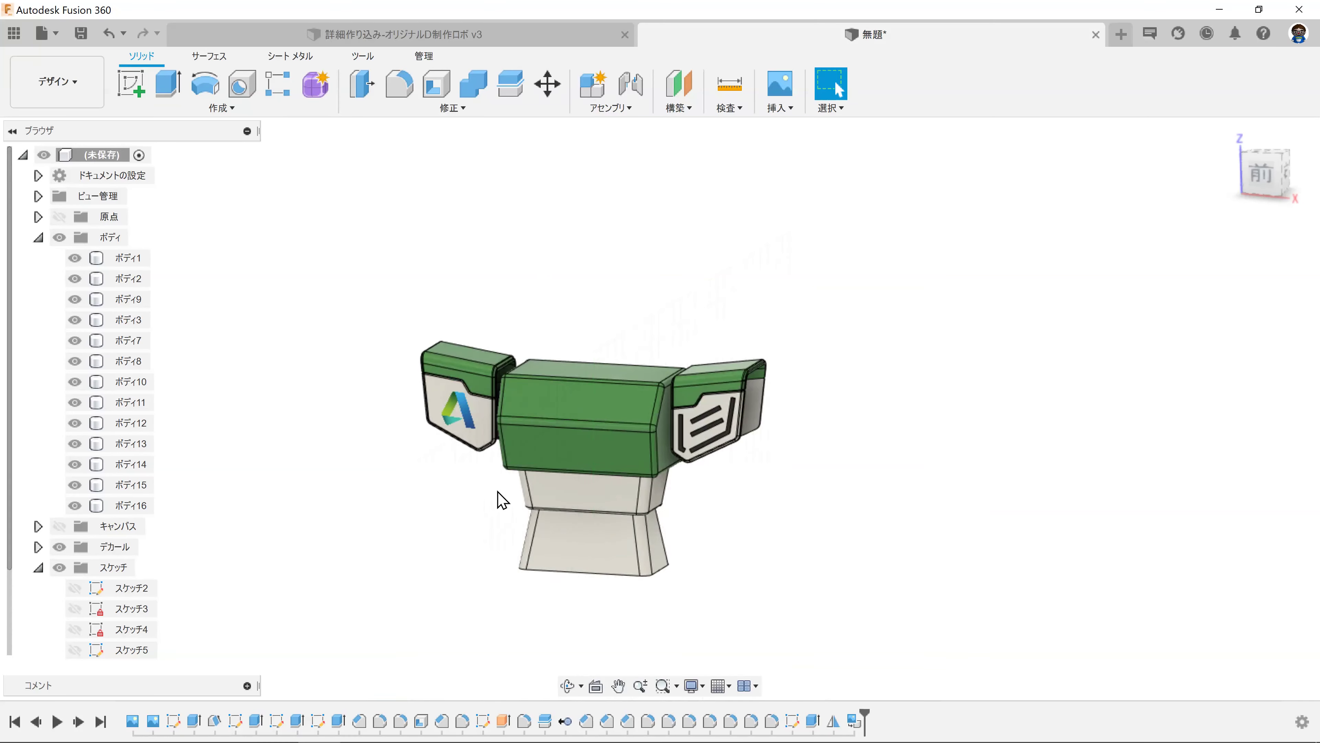
mouse_move(512, 528)
middle_mouse_down("shift")
mouse_move(398, 524)
mouse_move(469, 515)
mouse_move(442, 502)
middle_mouse_up("shift")
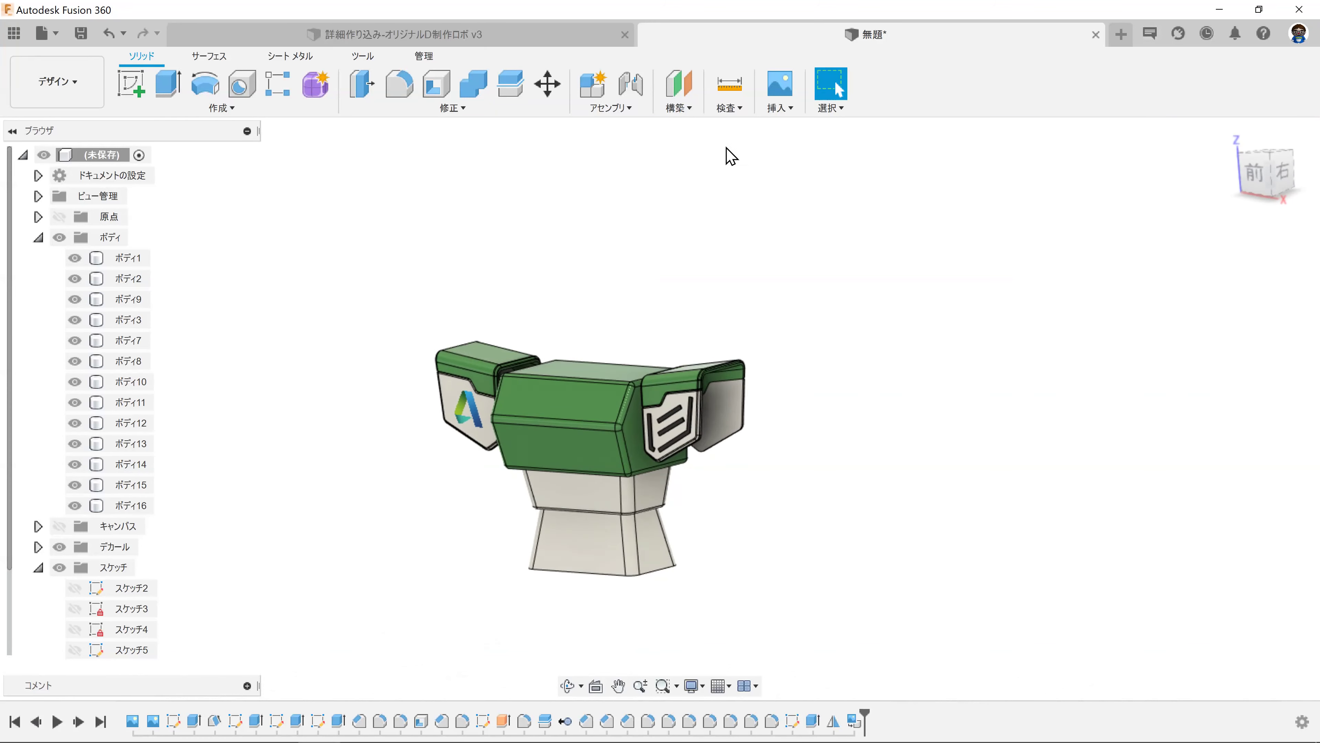
Step: Create an offset plane from the XZ plane at -60.498 mm, in front of the model
left_click(690, 107)
left_click(707, 125)
middle_click_drag(707, 389, 672, 501, "shift")
left_click(673, 502)
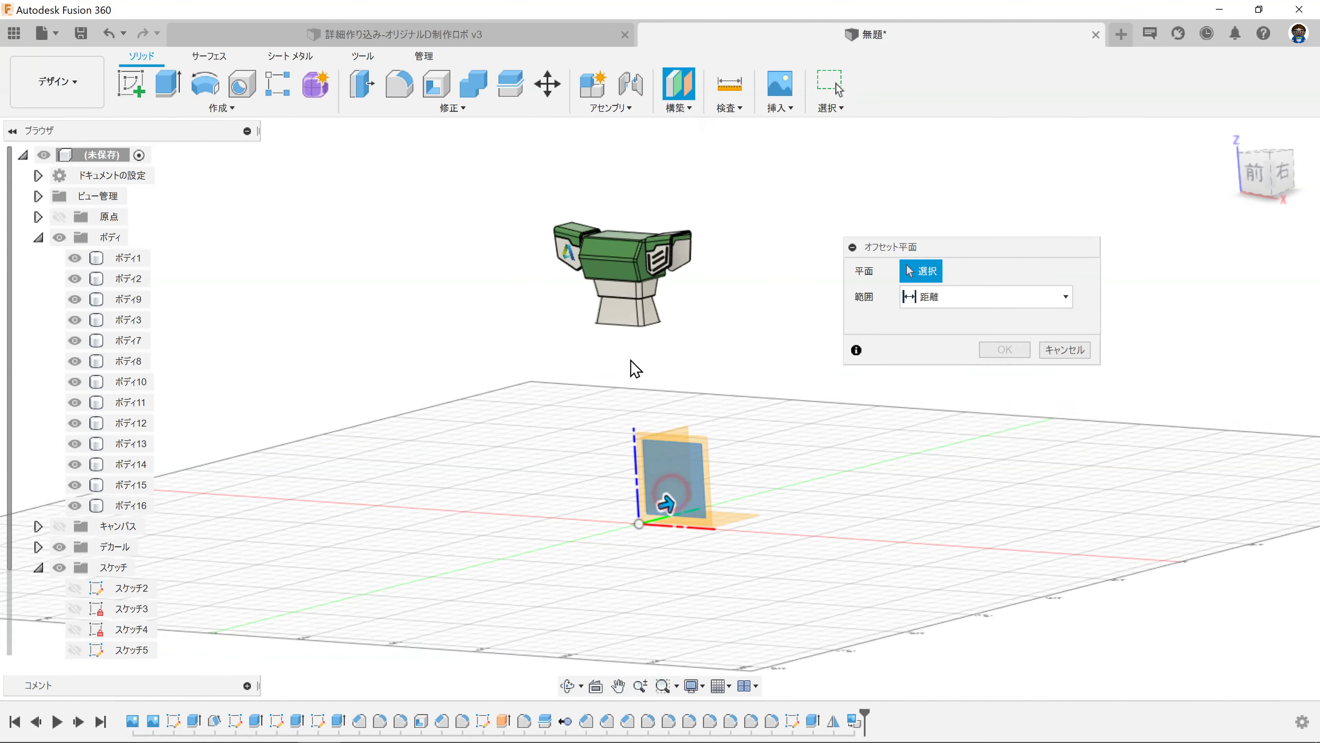
left_click(1274, 179)
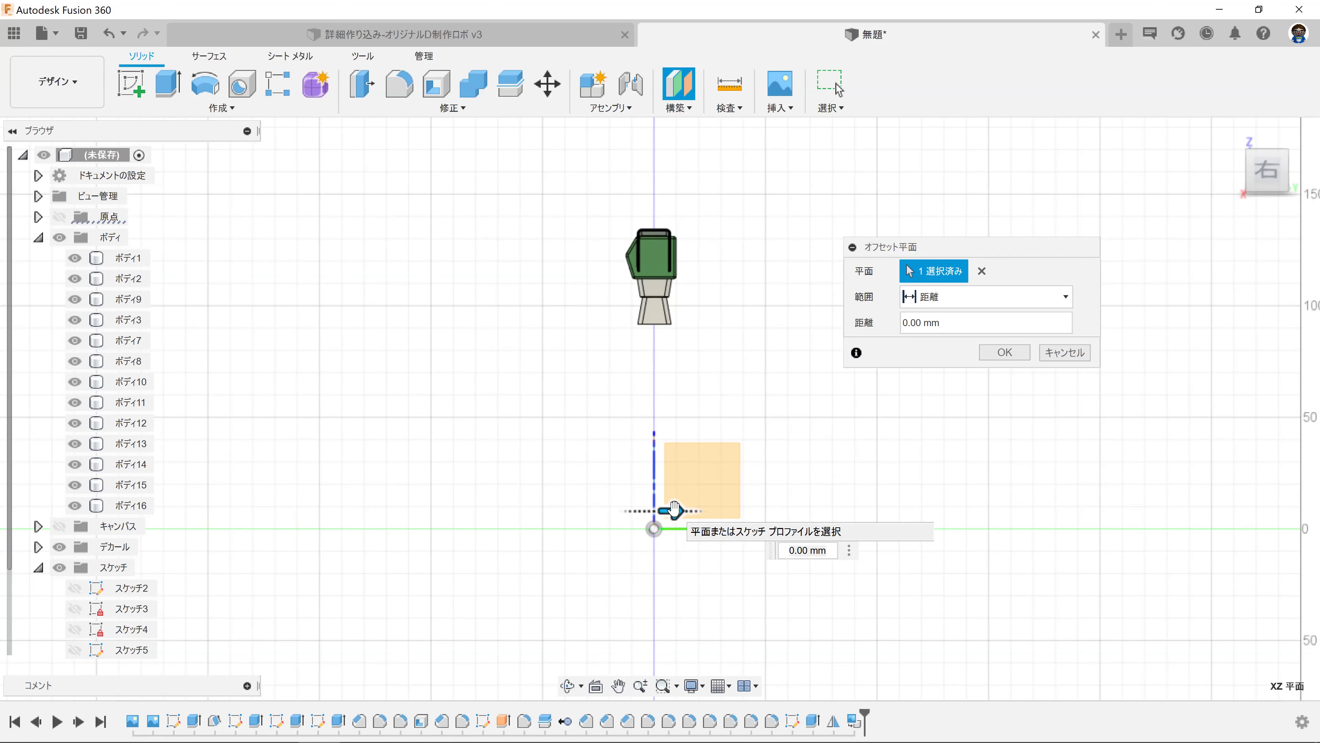
left_click_drag(672, 510, 539, 505)
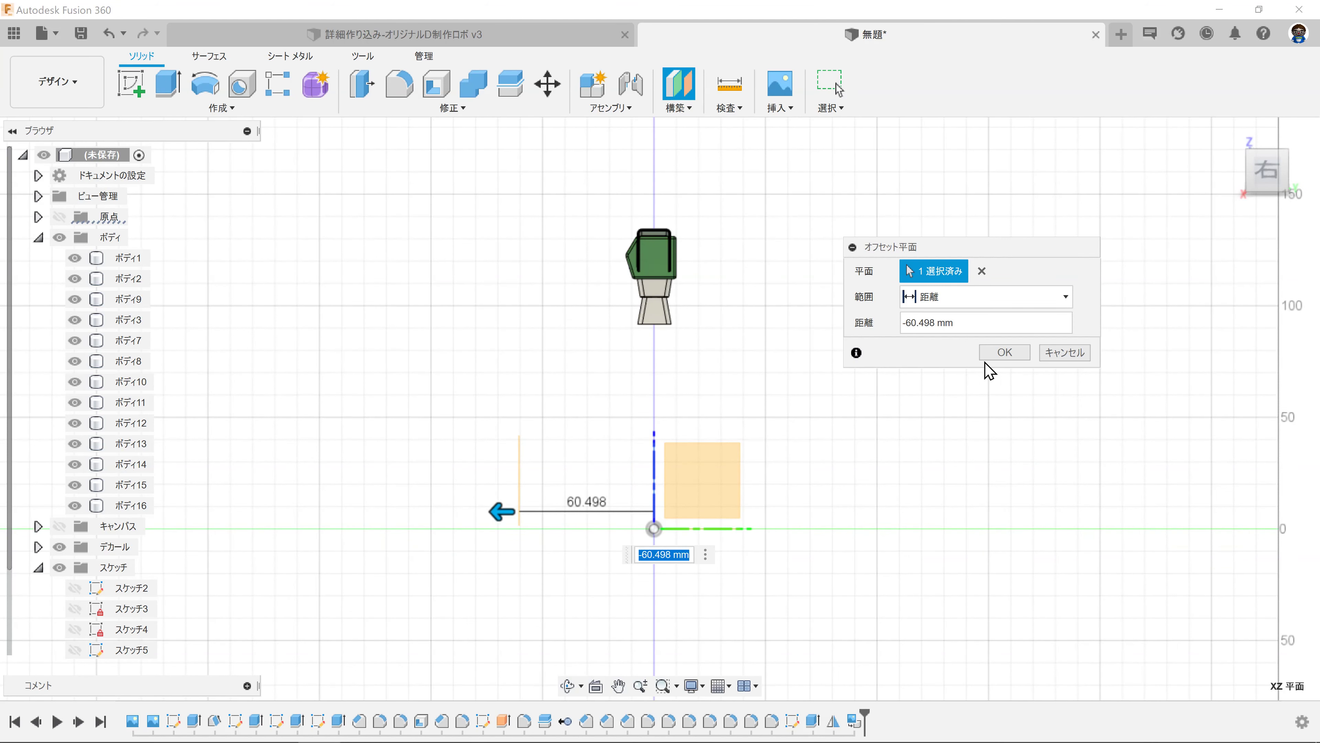
left_click(1005, 352)
key("F6")
Step: Start a sketch on the new offset plane, glancing at the reference robot document
left_click(576, 498)
left_click(130, 83)
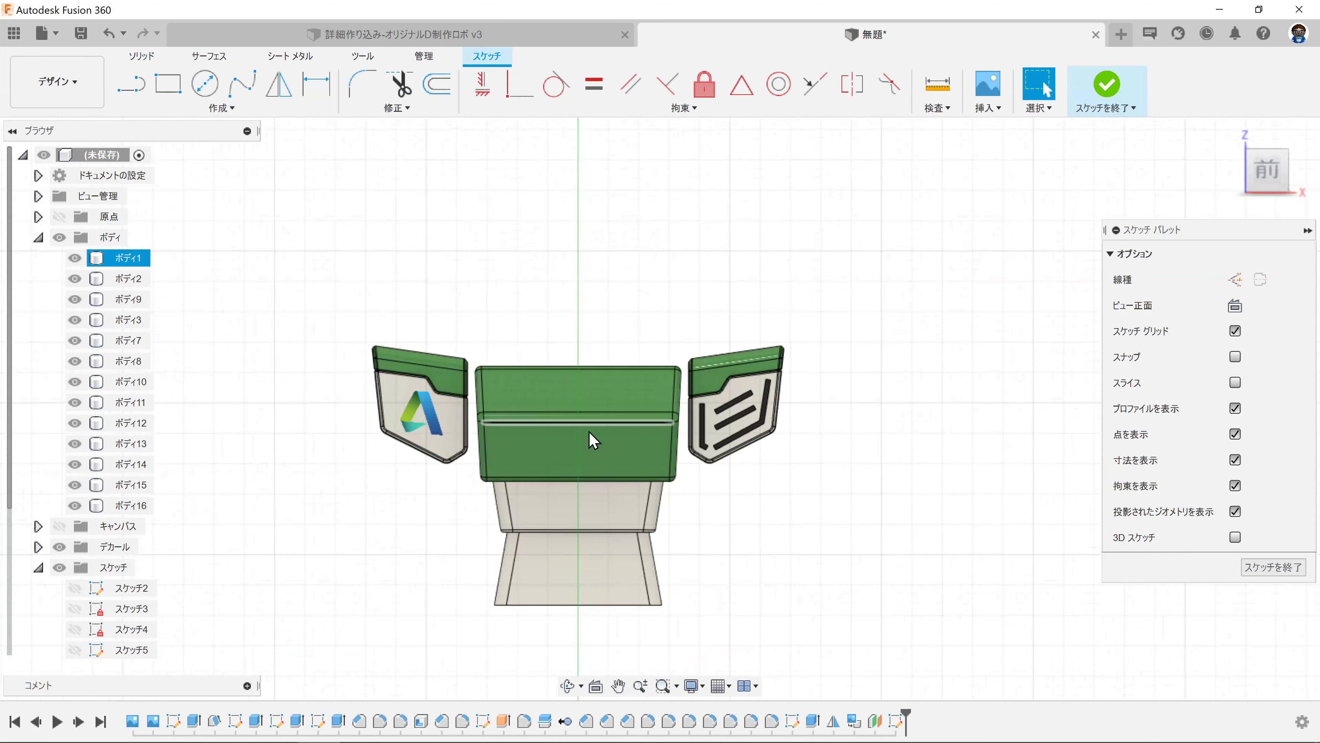
scroll(520, 312, "up", 5)
left_click(384, 32)
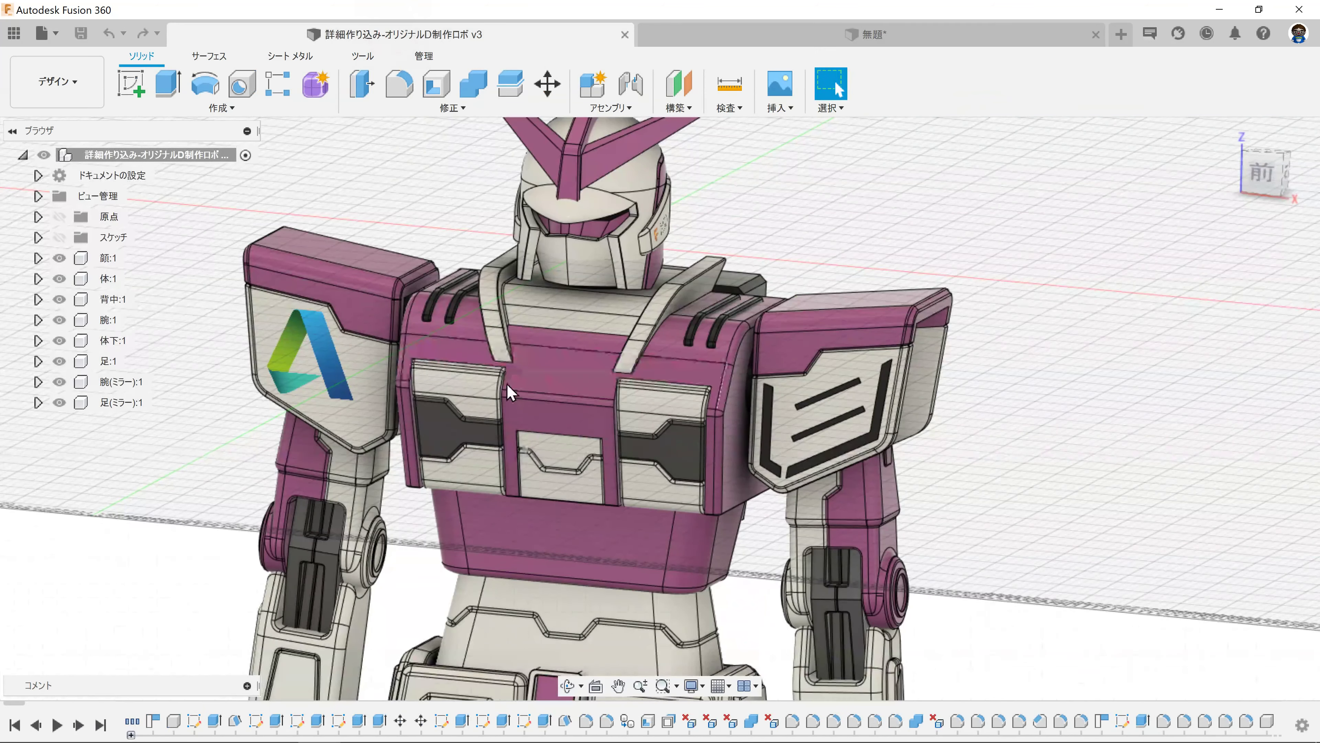
left_click(876, 35)
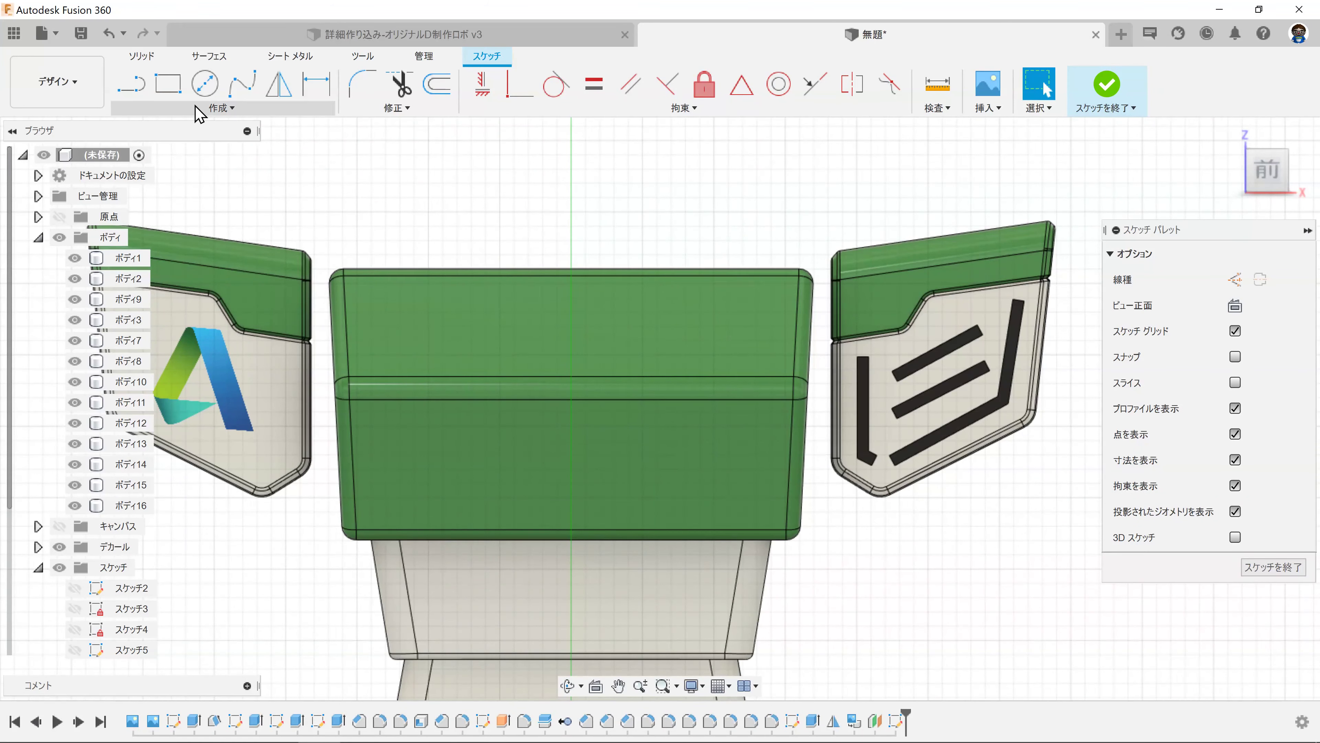
scroll(554, 436, "down", 5)
scroll(560, 495, "down", 3)
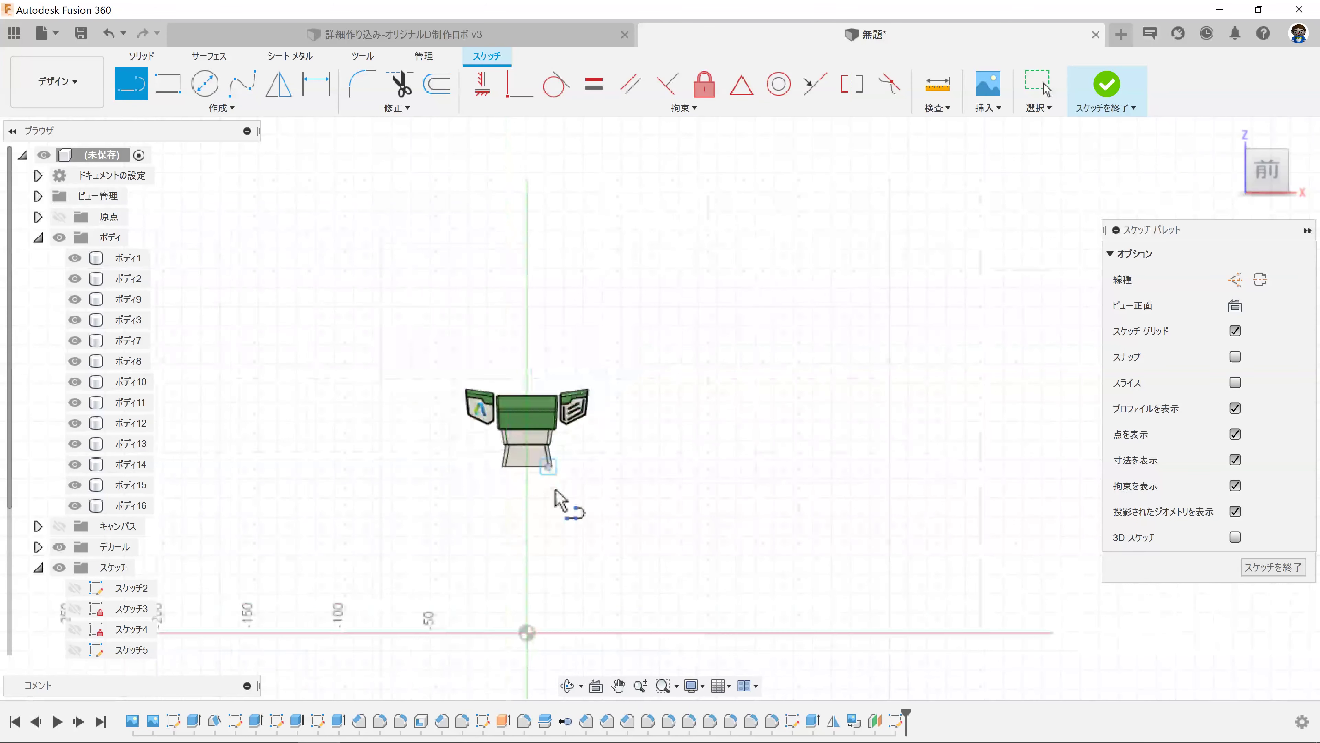
Step: Draw a vertical construction centreline up from the sketch origin
left_click(531, 606)
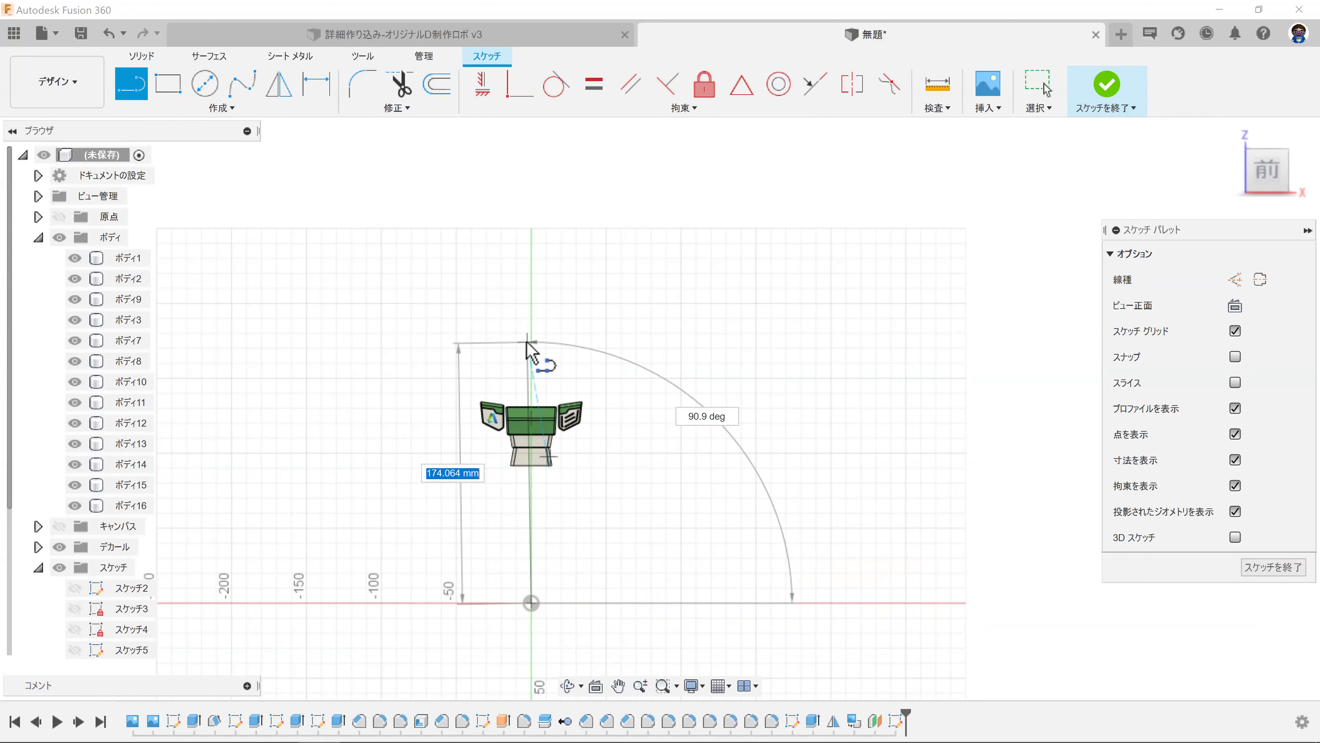
left_click(531, 342)
key("Escape")
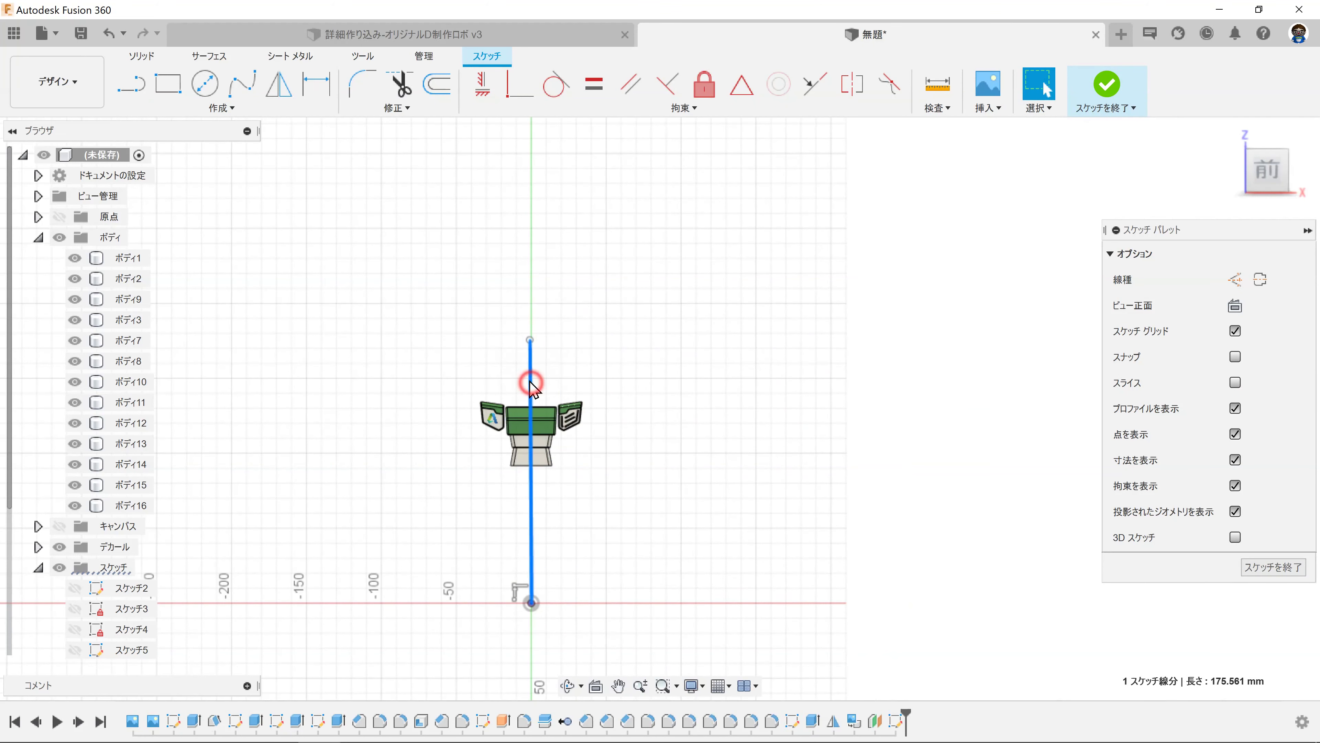
key("Escape")
scroll(526, 426, "up", 6)
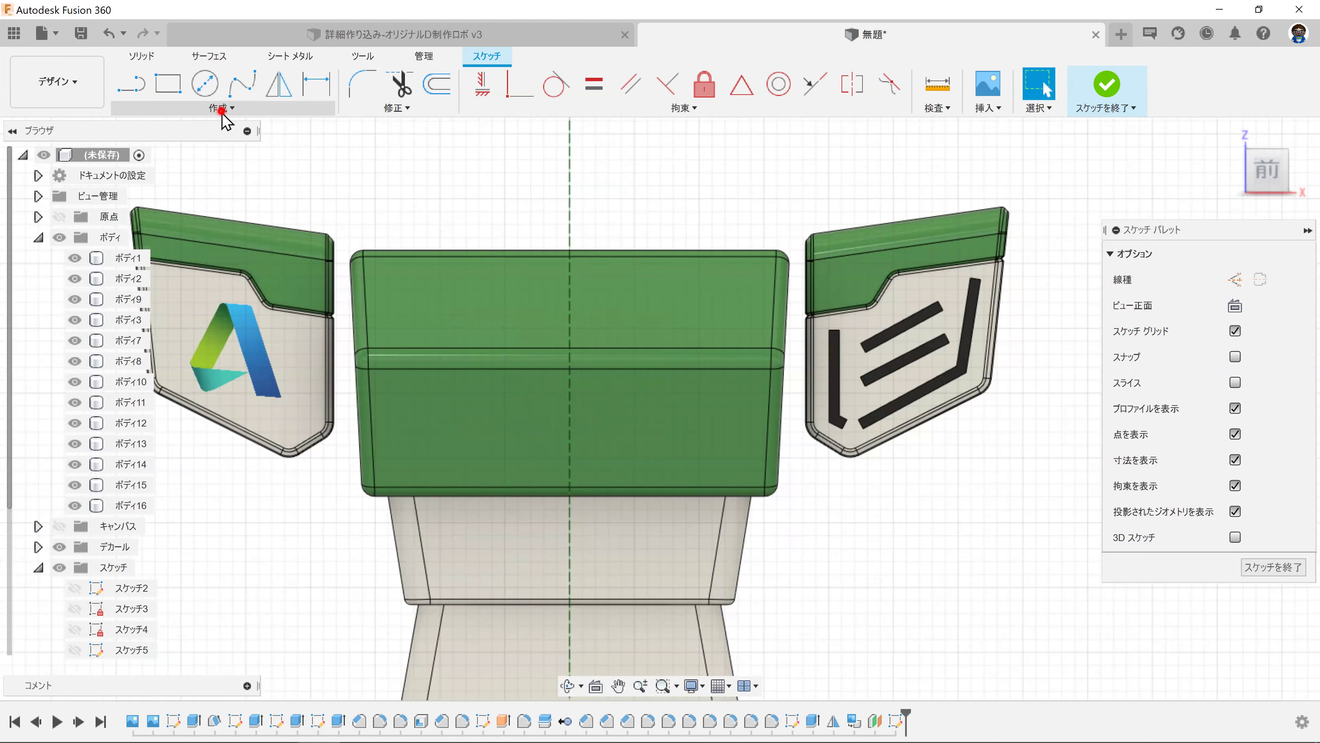
Step: Draw a centre rectangle on the chest front, dimensioned 5 mm wide by 7 mm tall
left_click(221, 109)
left_click(312, 178)
scroll(572, 354, "up", 2)
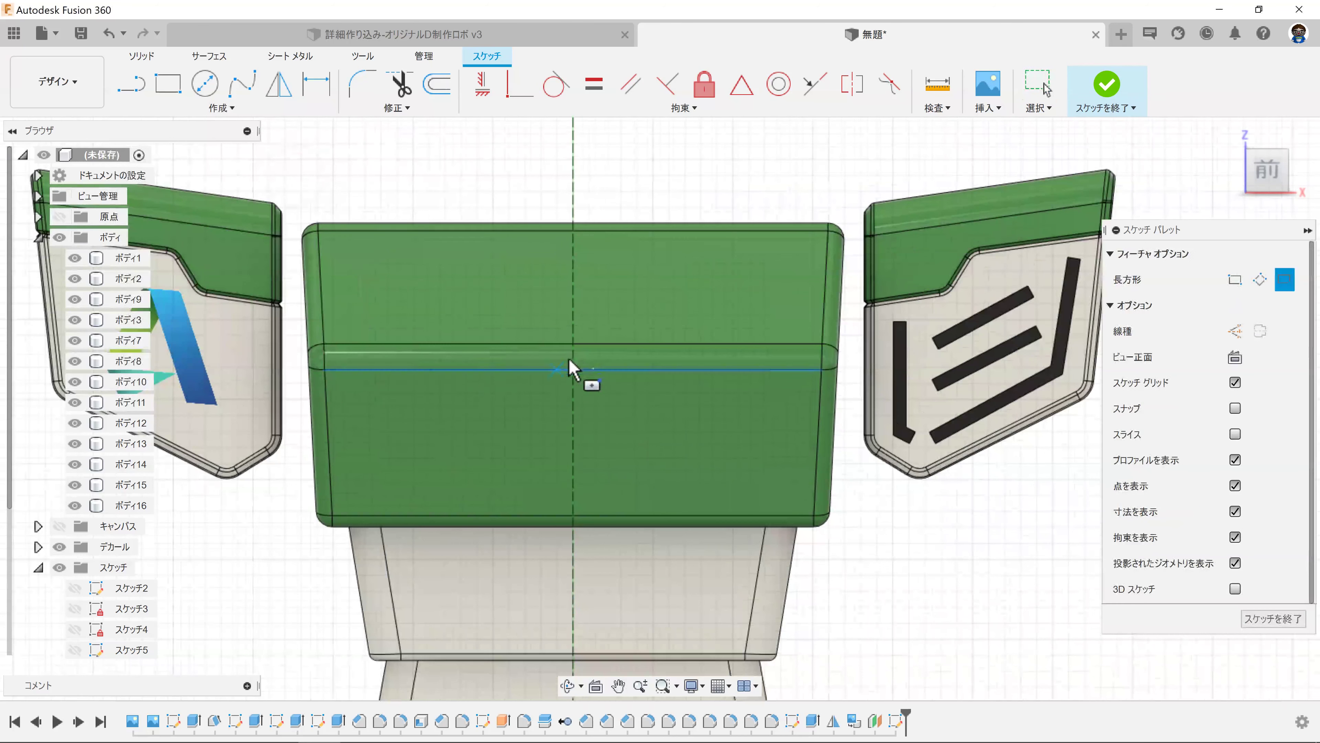
left_click(613, 415)
key("d")
left_click(598, 301)
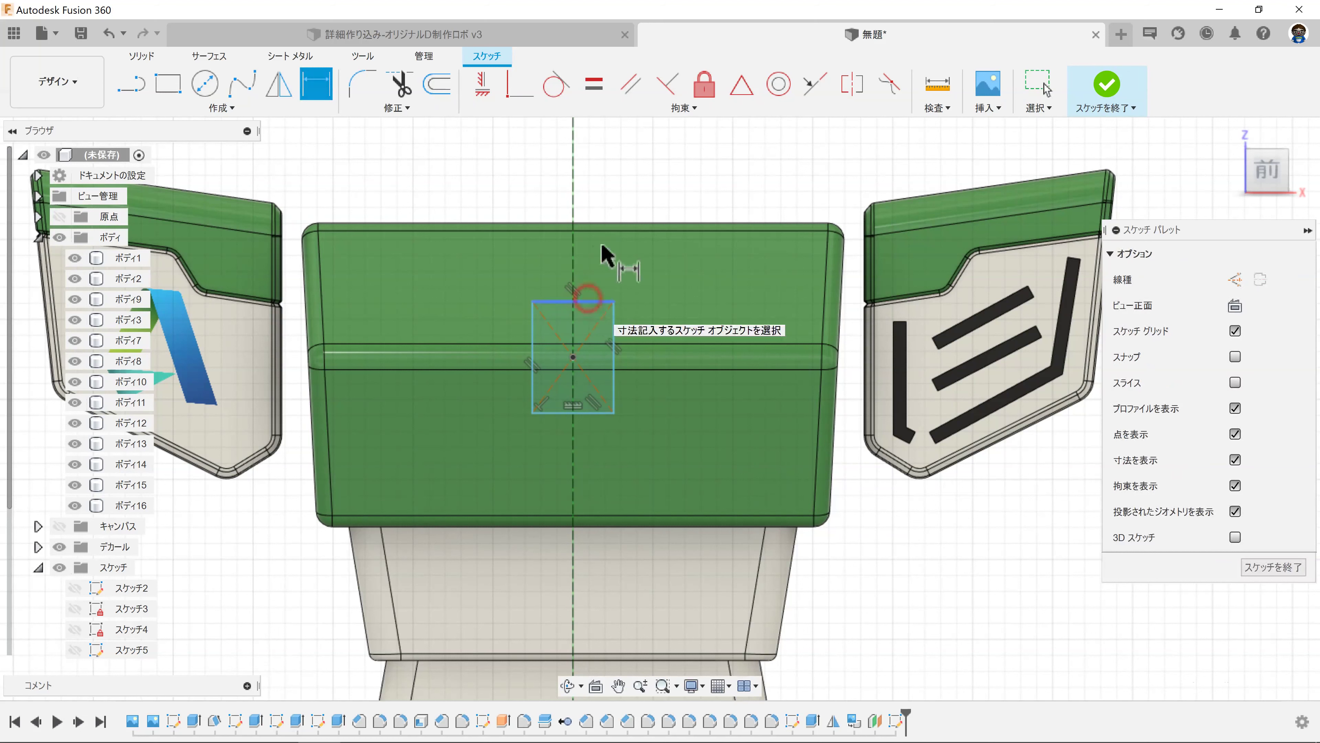
left_click(599, 185)
key("Return")
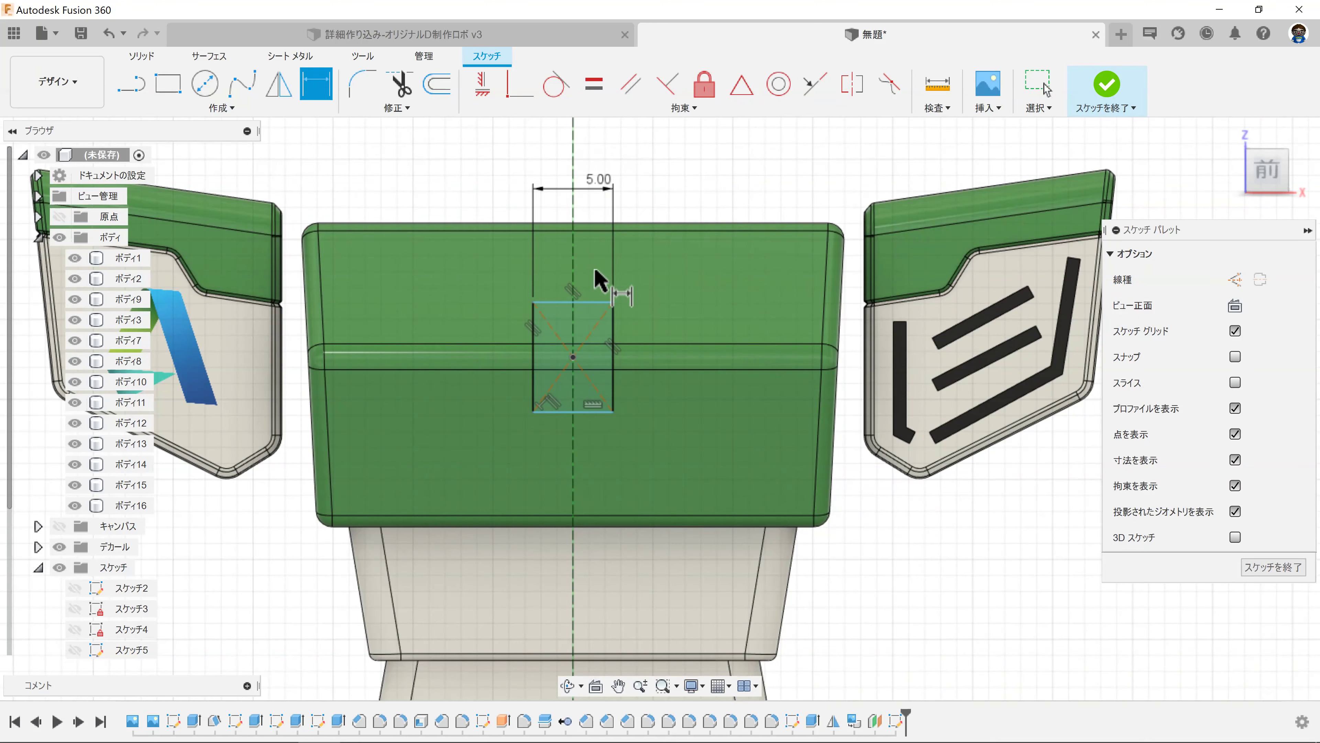
left_click(442, 190)
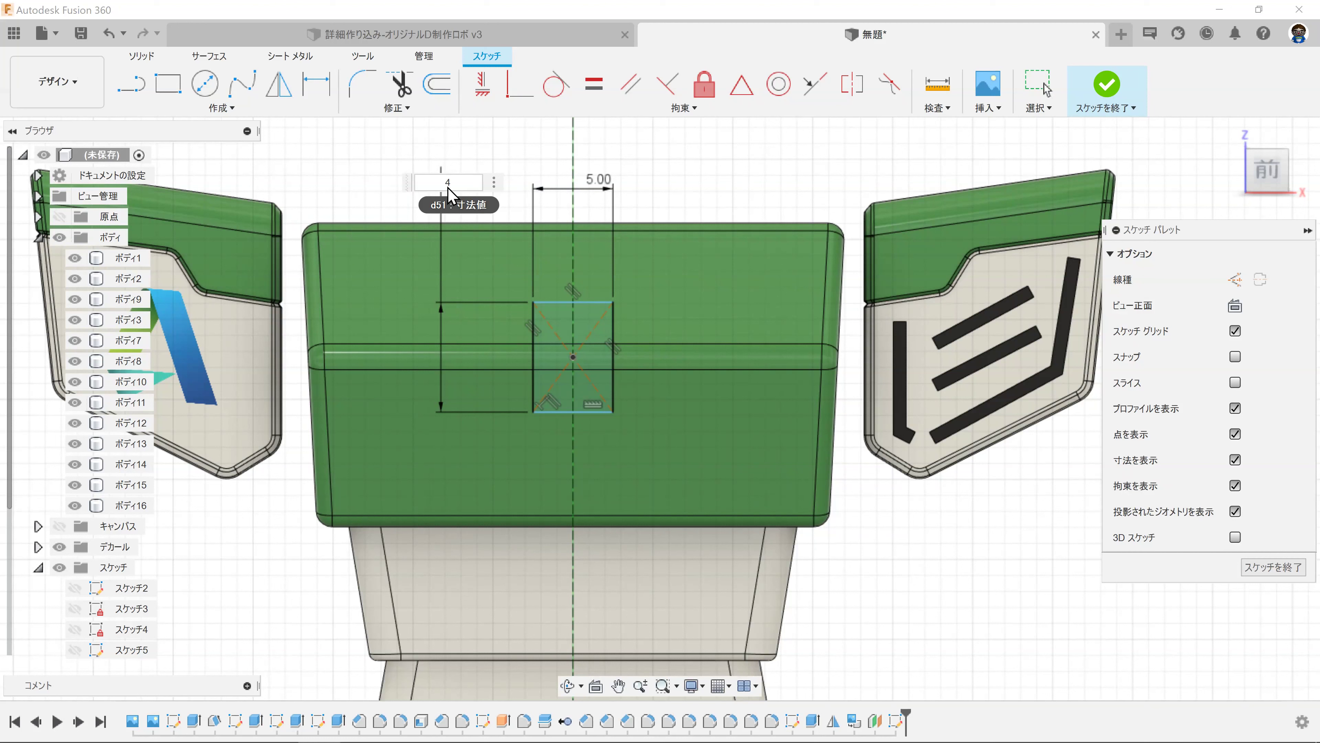
type("7")
key("Return")
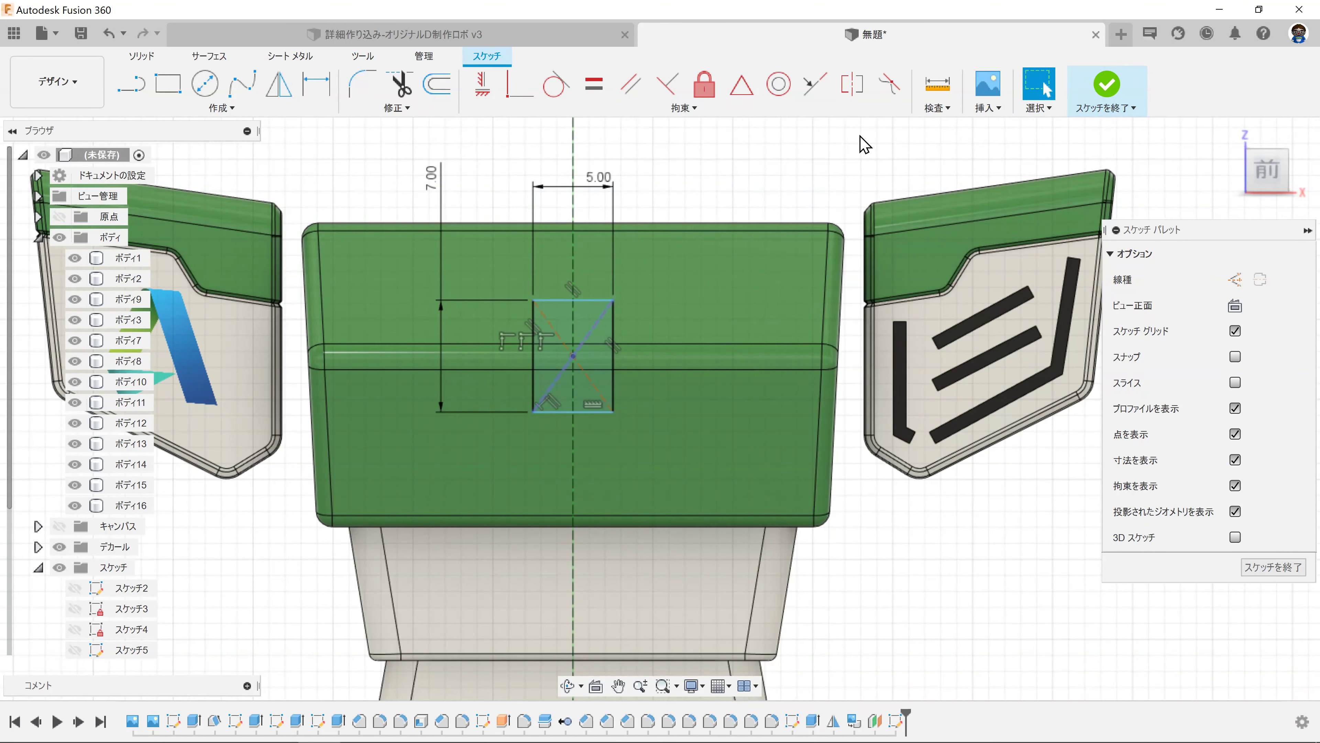
left_click(1064, 106)
Step: Extrude the 5 × 7 rectangle 50 mm into the chest as a cut
left_click(178, 95)
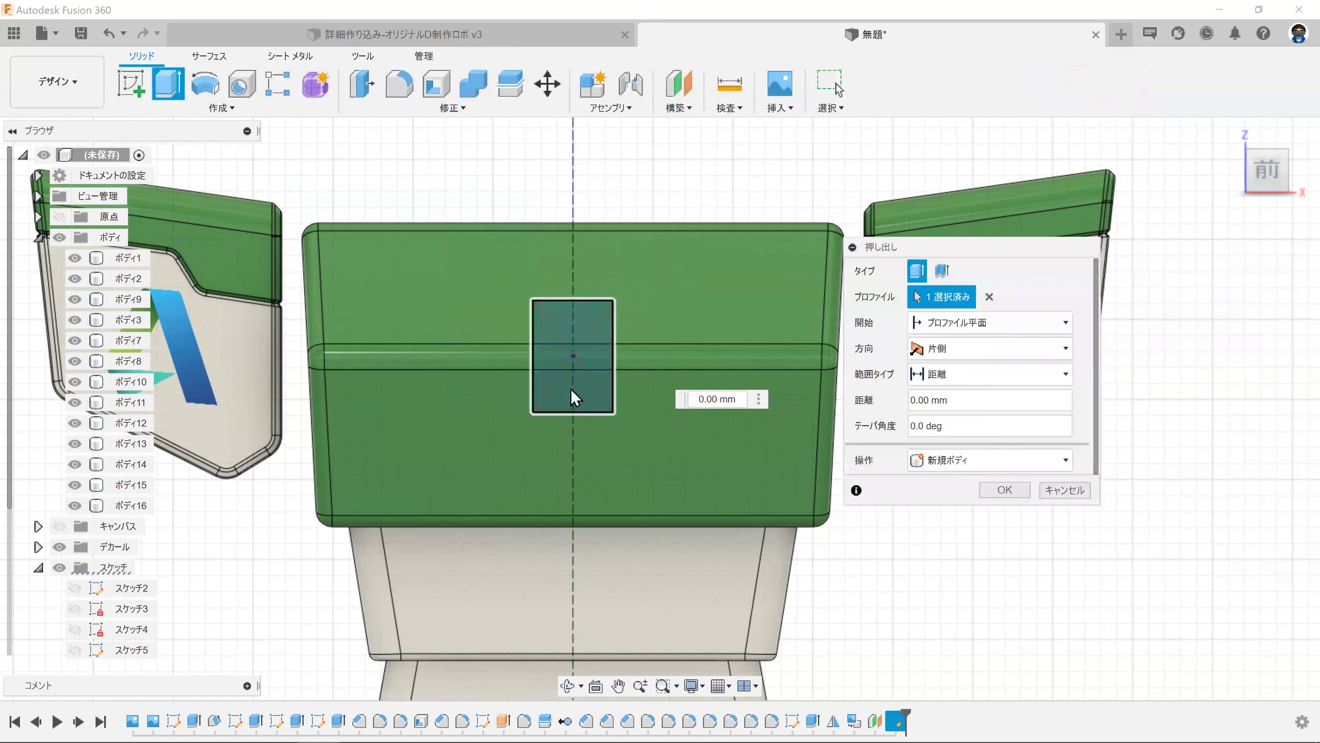
mouse_move(560, 389)
middle_mouse_down("shift")
mouse_move(491, 429)
mouse_move(377, 654)
middle_mouse_up("shift")
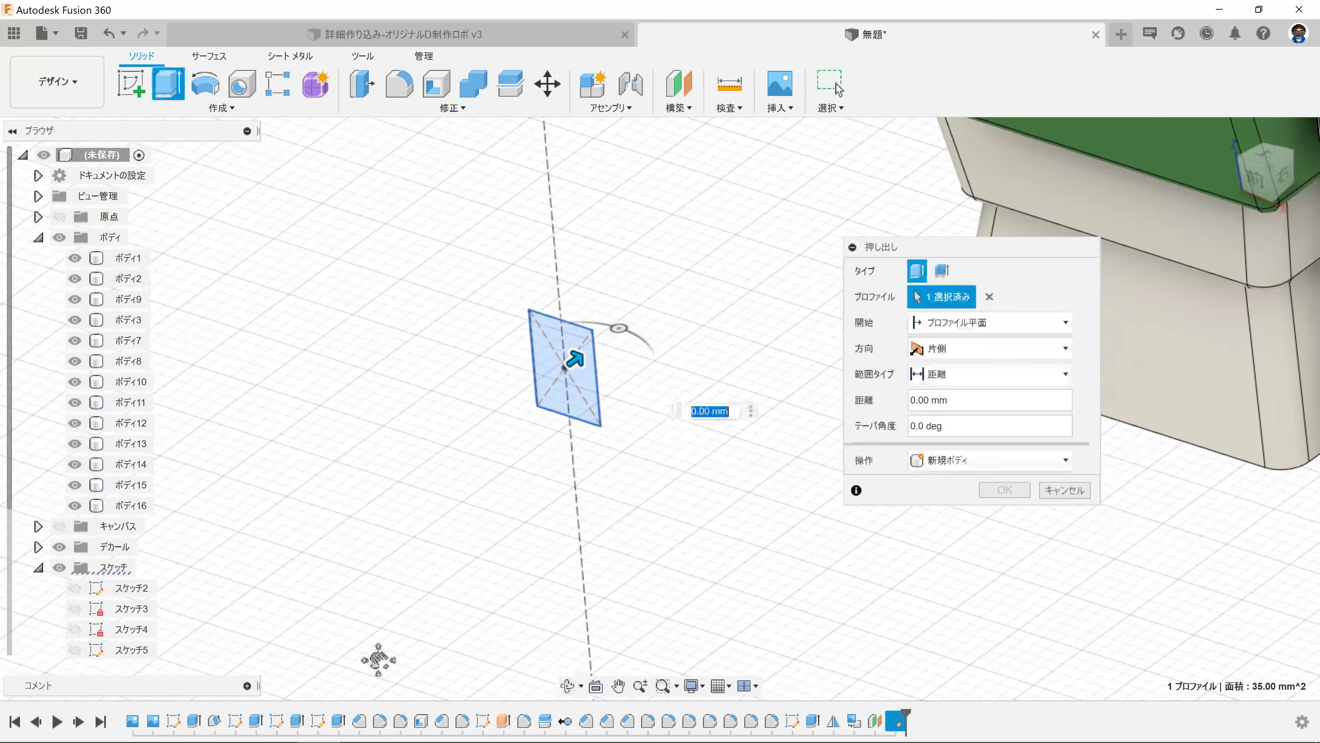
scroll(433, 619, "down", 5)
left_click_drag(576, 491, 688, 397)
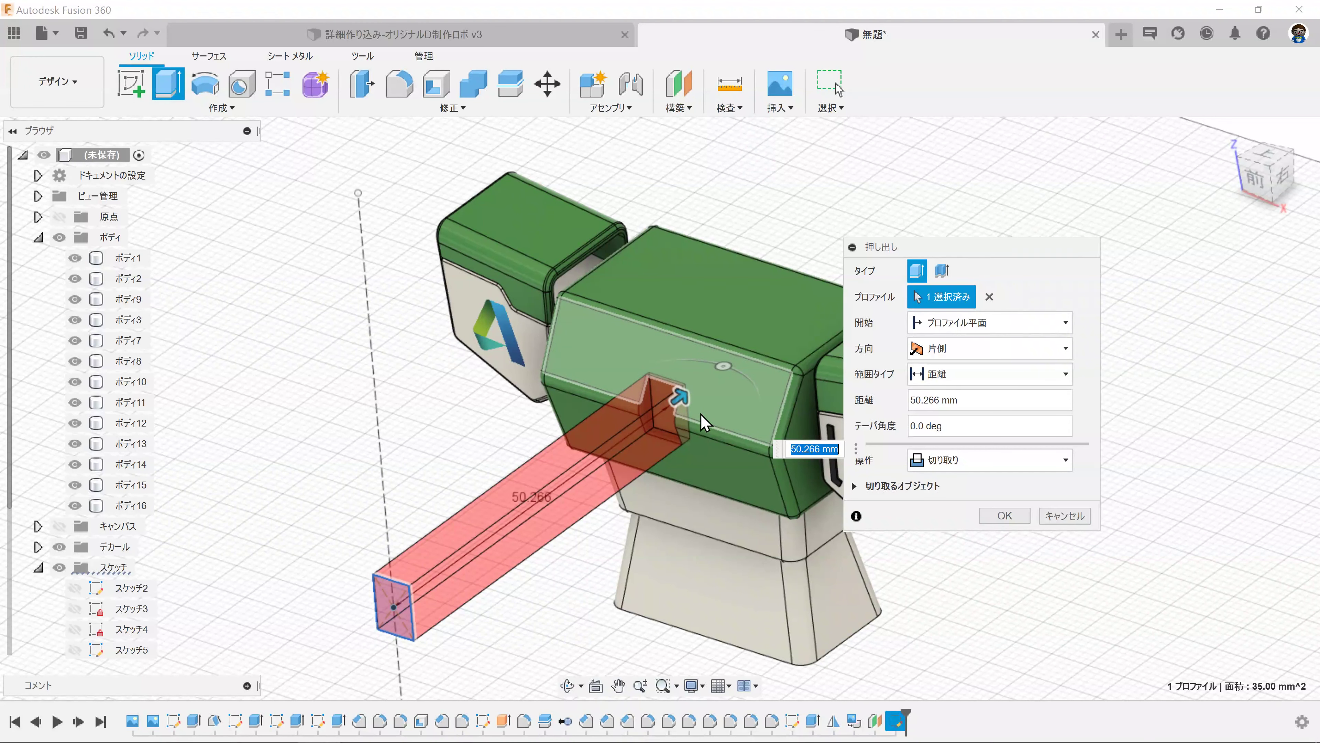
type("50")
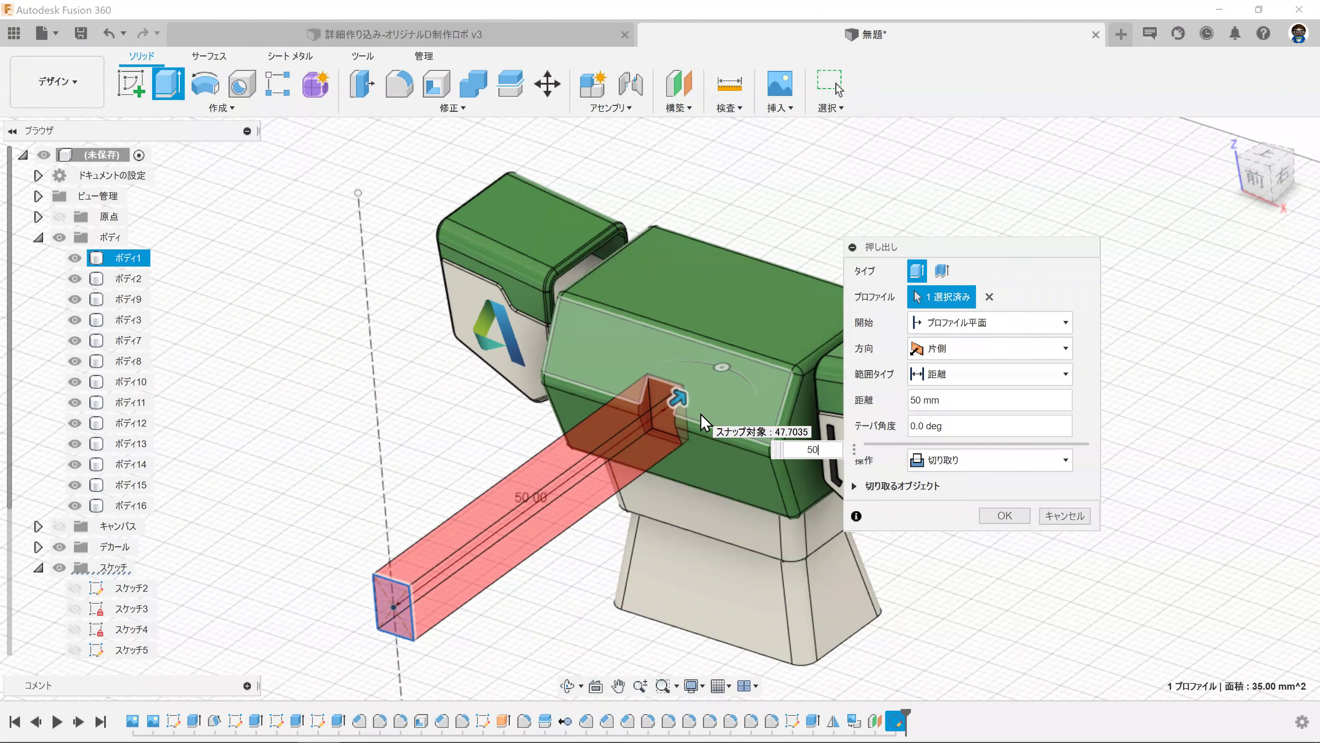
key("Return")
scroll(649, 410, "up", 5)
scroll(678, 361, "down", 3)
Step: Extrude the notch's back face outward as a new latch body
middle_click_drag(710, 297, 685, 374, "shift")
scroll(684, 374, "up", 3)
scroll(660, 377, "up", 3)
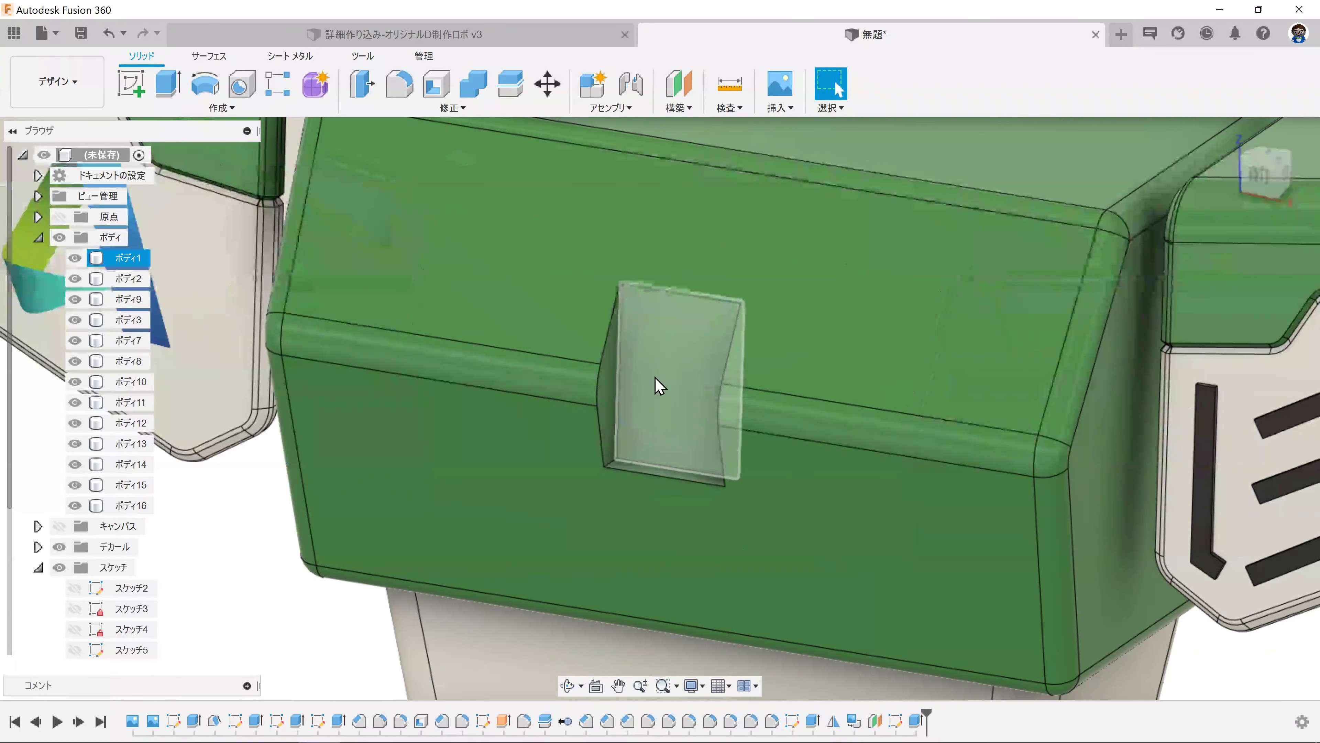
left_click(672, 348)
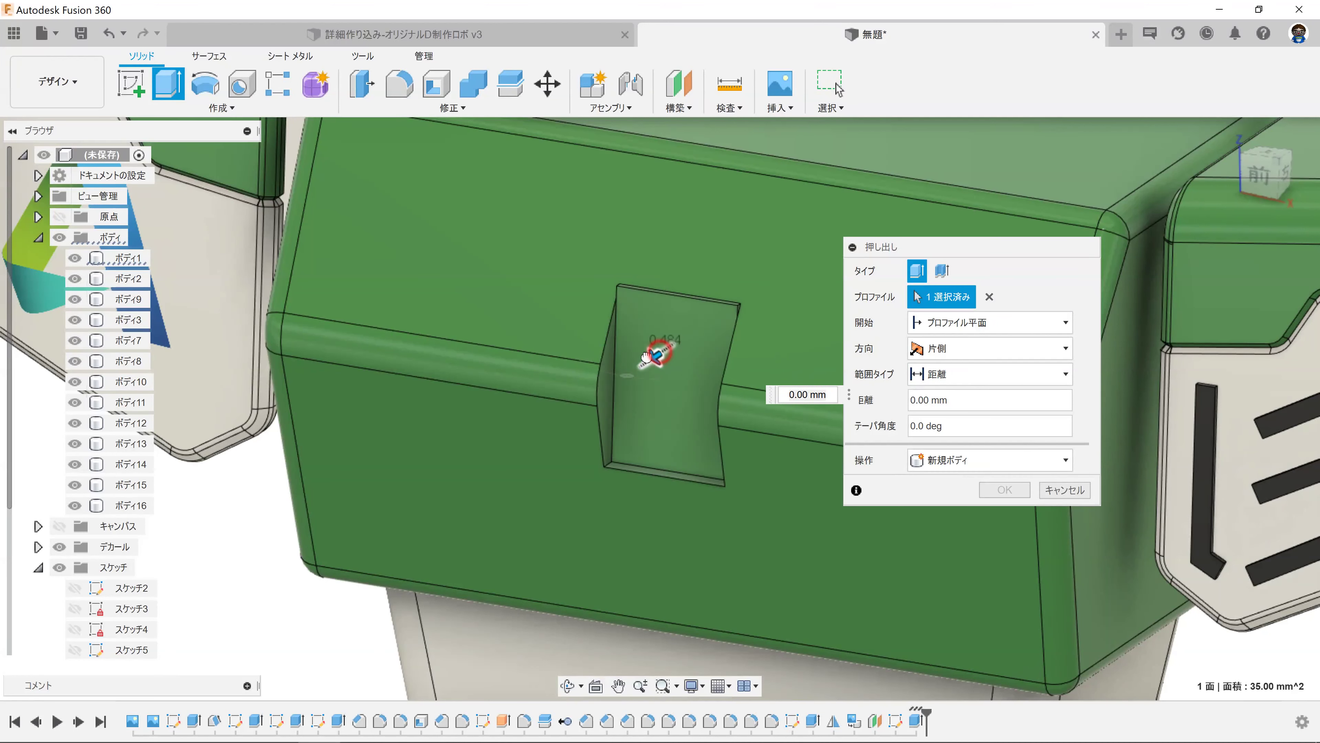
left_click_drag(652, 355, 785, 470)
left_click(1035, 460)
left_click(956, 518)
left_click(1005, 489)
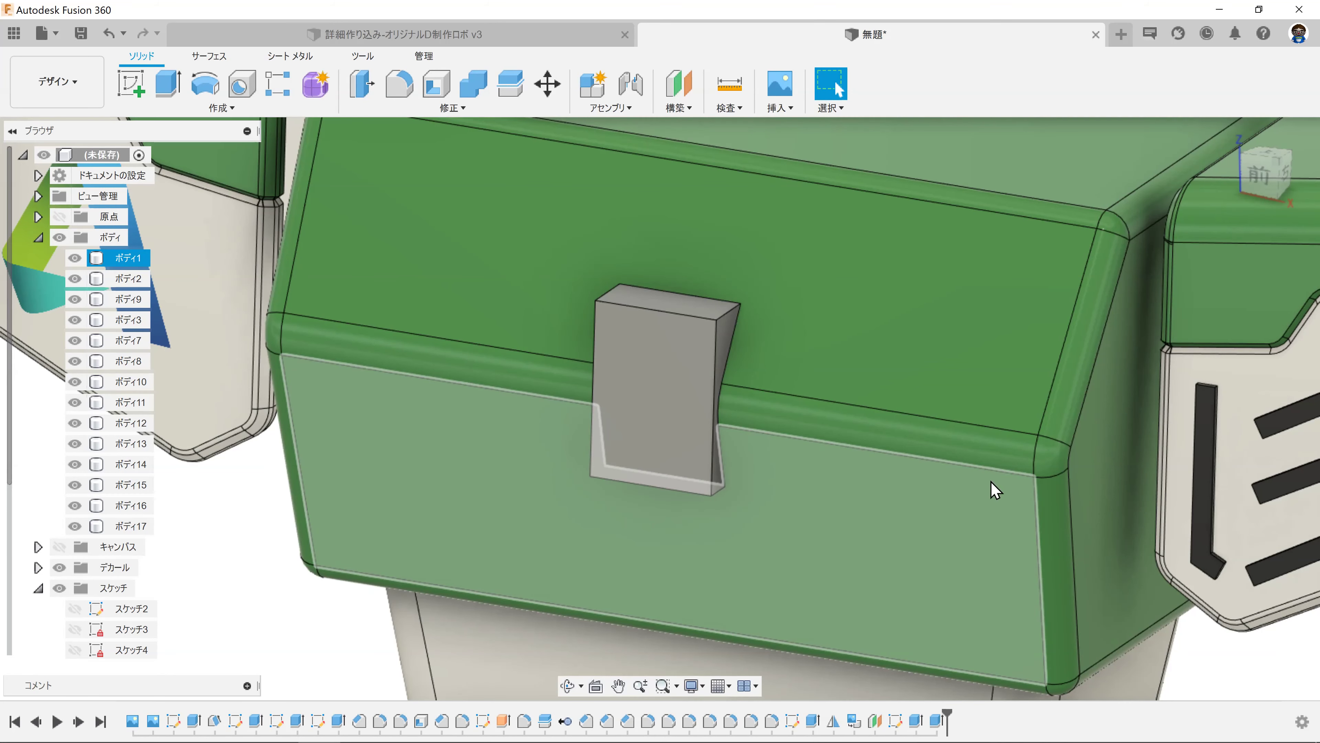
Step: Paint the new latch block orange and view the chest at an angle
key("a")
left_click_drag(950, 524, 686, 496)
key("Escape")
scroll(1011, 598, "down", 5)
mouse_move(1011, 598)
middle_mouse_down("shift")
mouse_move(1055, 546)
mouse_move(1042, 613)
middle_mouse_up("shift")
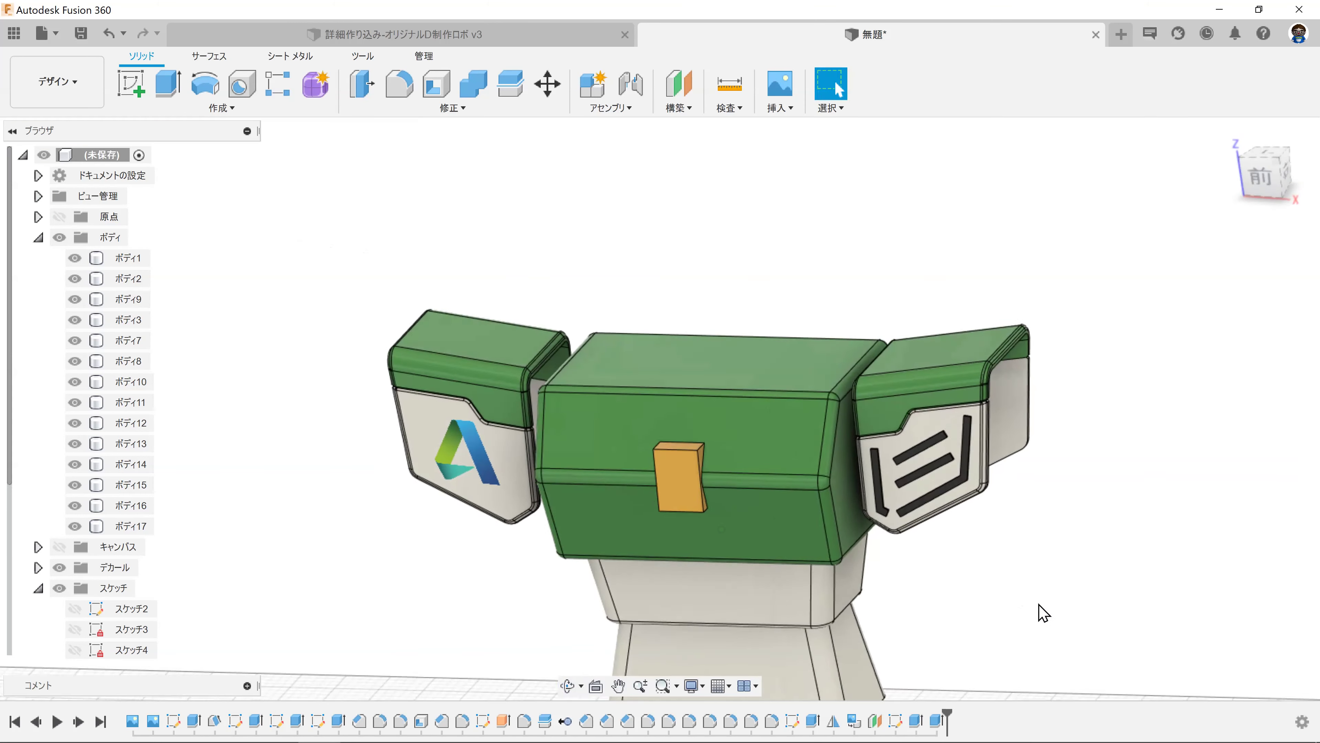
scroll(810, 552, "up", 3)
scroll(624, 458, "up", 3)
mouse_move(625, 457)
middle_mouse_down("shift")
mouse_move(551, 442)
mouse_move(592, 450)
mouse_move(551, 413)
mouse_move(584, 433)
mouse_move(701, 424)
mouse_move(620, 428)
middle_mouse_up("shift")
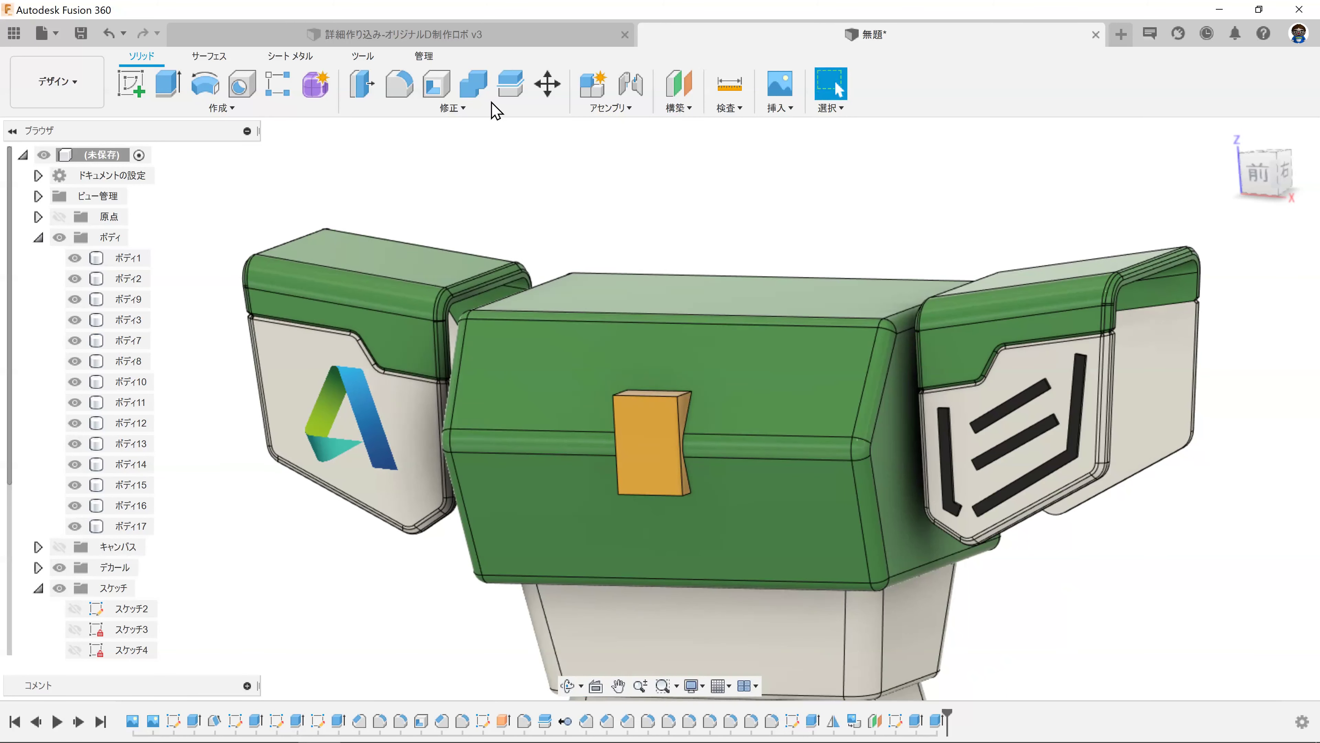
Step: Chamfer the latch's top front edge with two unequal distances
left_click(395, 162)
scroll(598, 451, "up", 5)
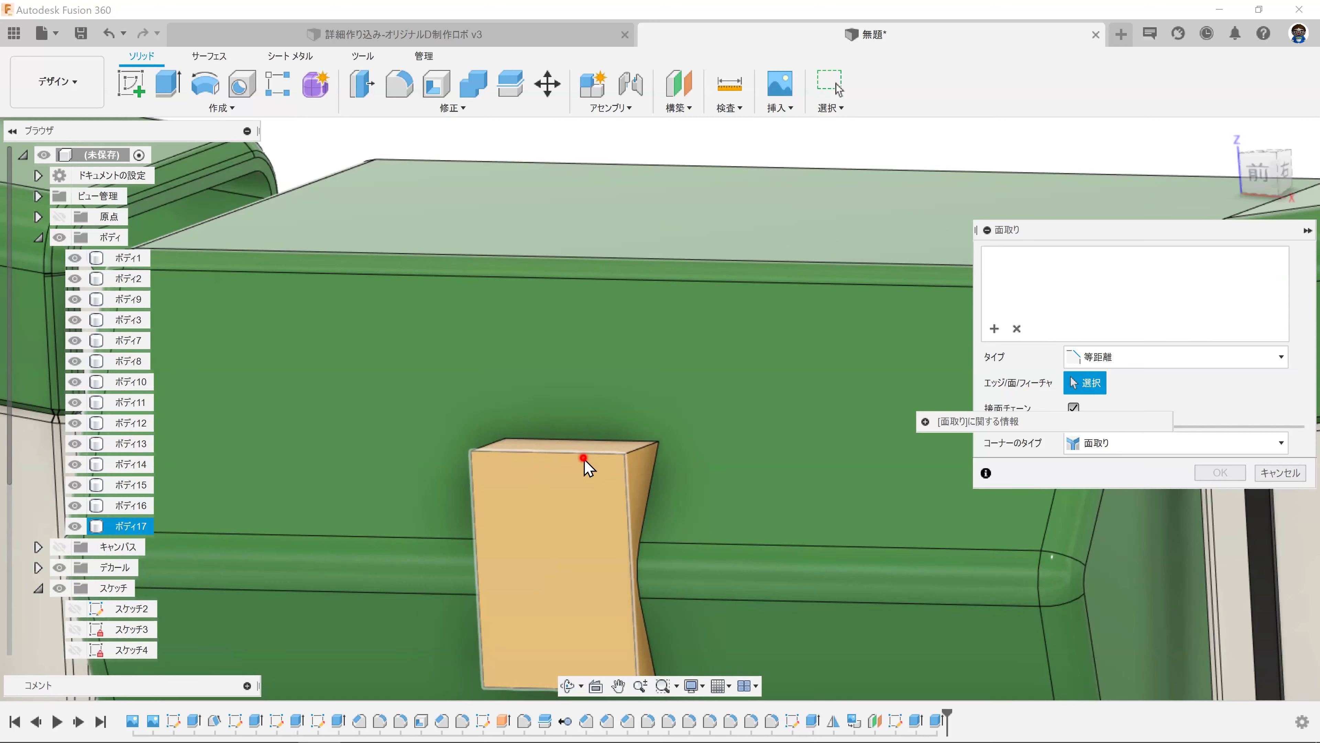
left_click(589, 492)
key("Escape")
left_click(452, 108)
left_click(404, 163)
left_click(586, 351)
scroll(587, 348, "up", 3)
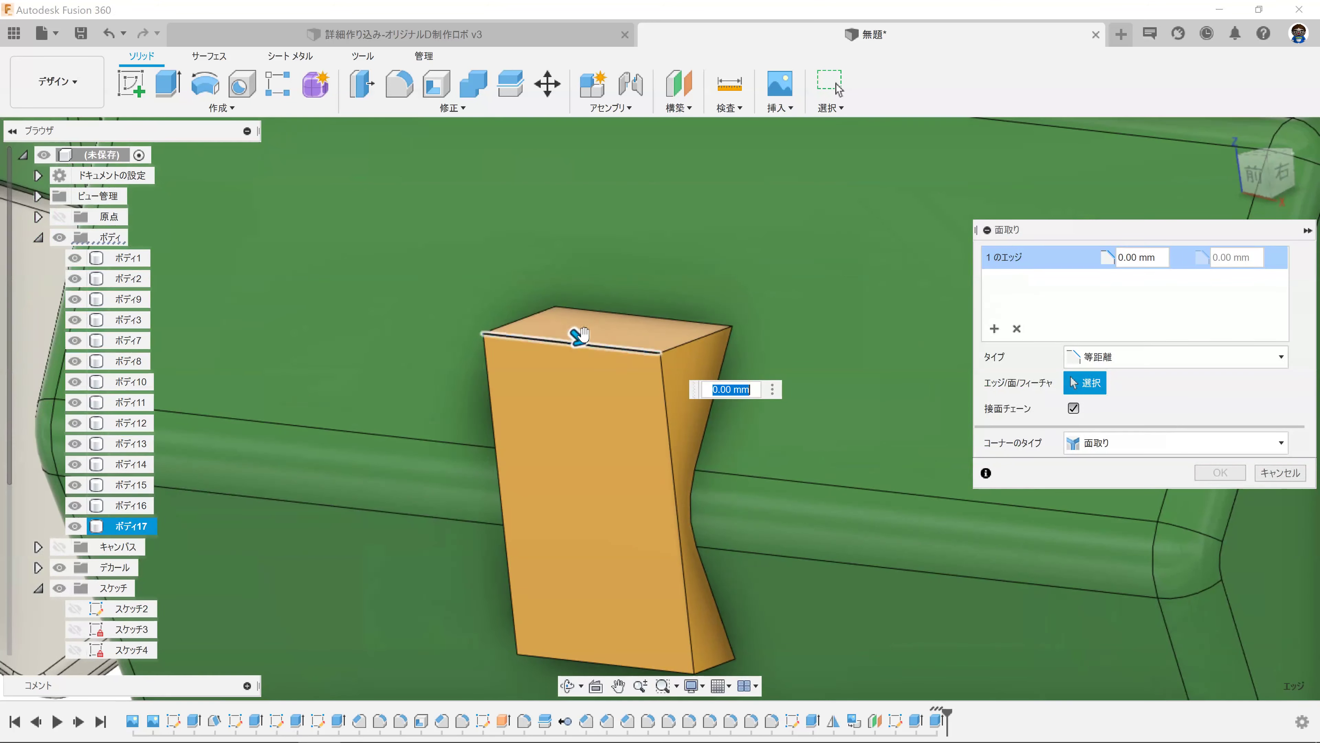
left_click_drag(589, 344, 605, 362)
left_click(1143, 358)
left_click(1106, 396)
left_click_drag(595, 400, 611, 447)
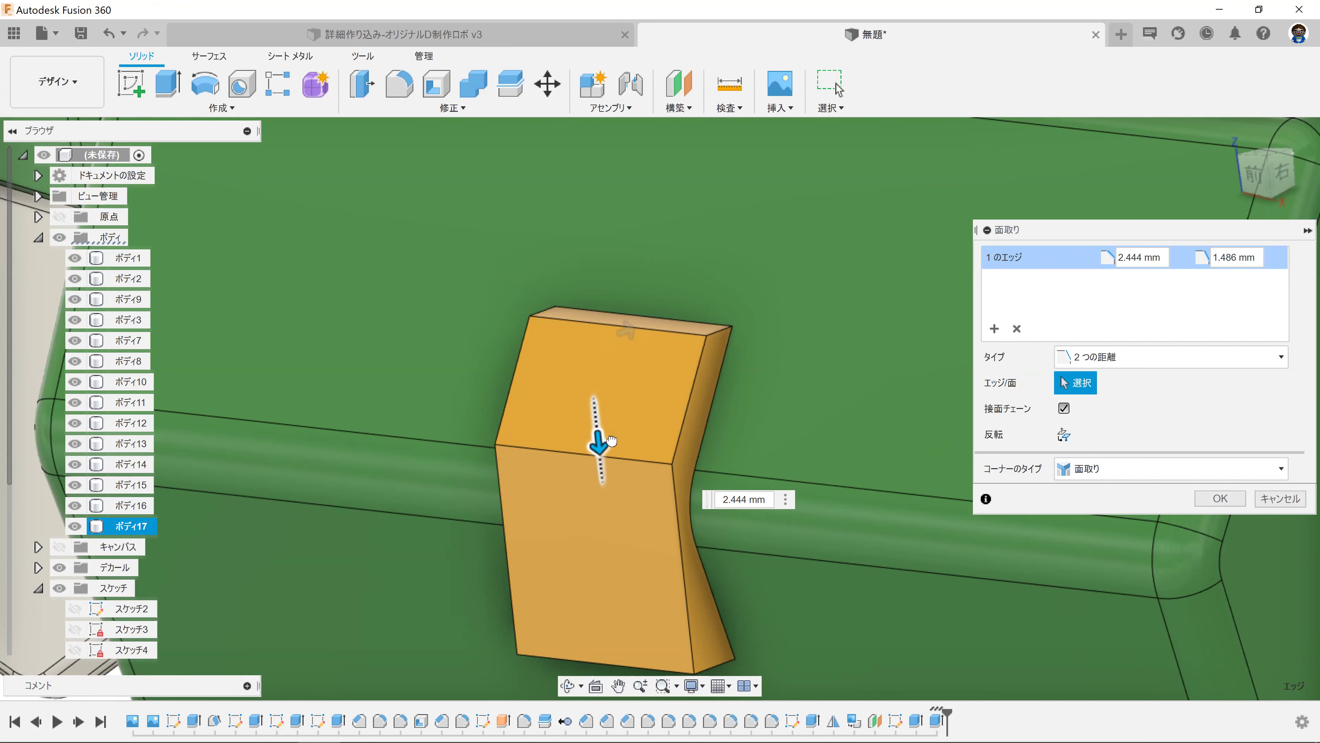
left_click(1220, 498)
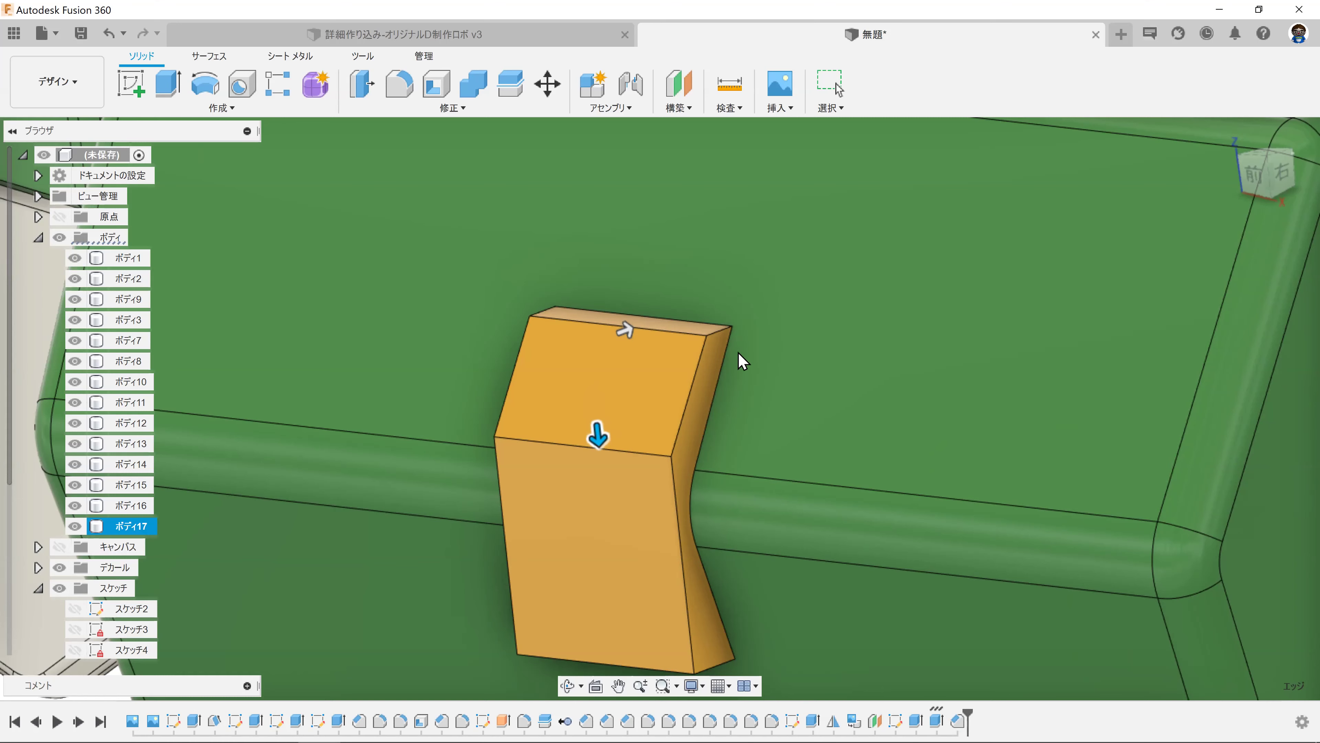
Step: Chamfer the latch block's bottom edge with two distances, about 2.6 by 1 mm
scroll(737, 358, "down", 3)
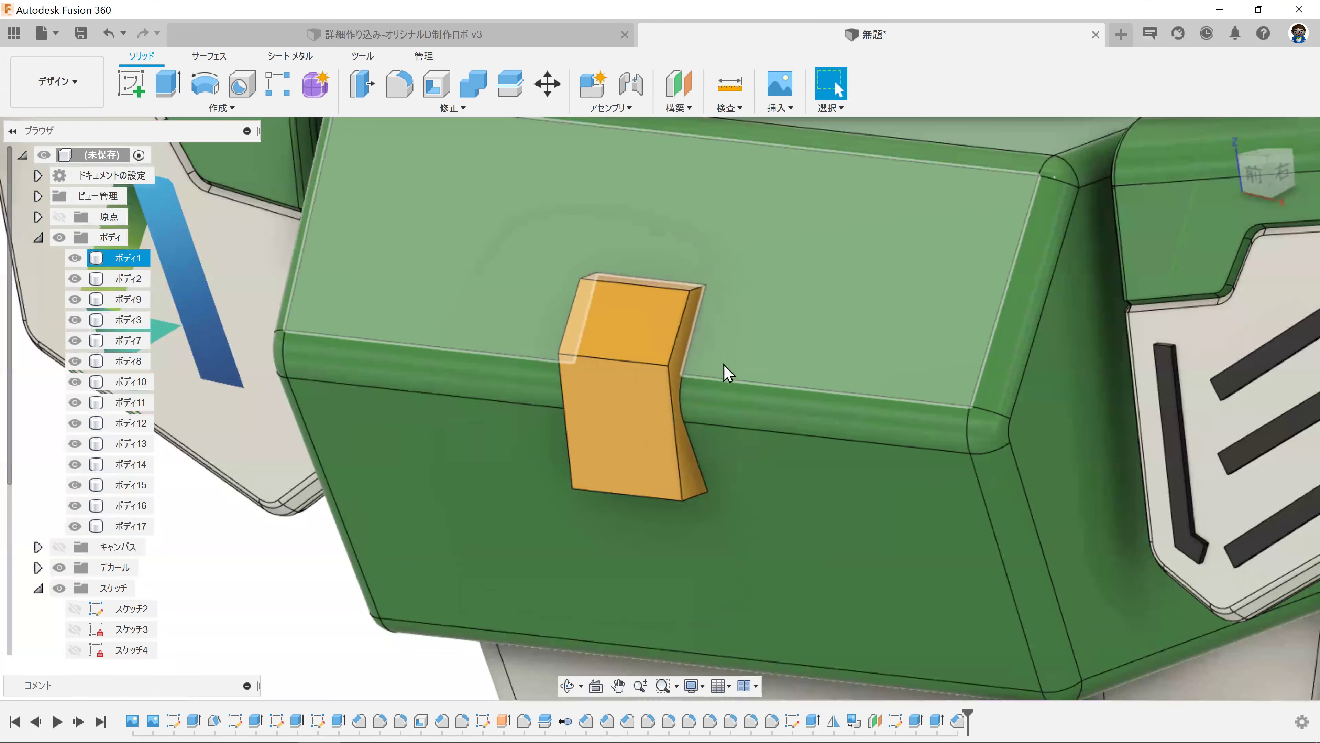
left_click(464, 107)
left_click(387, 161)
scroll(676, 471, "up", 3)
scroll(672, 515, "up", 3)
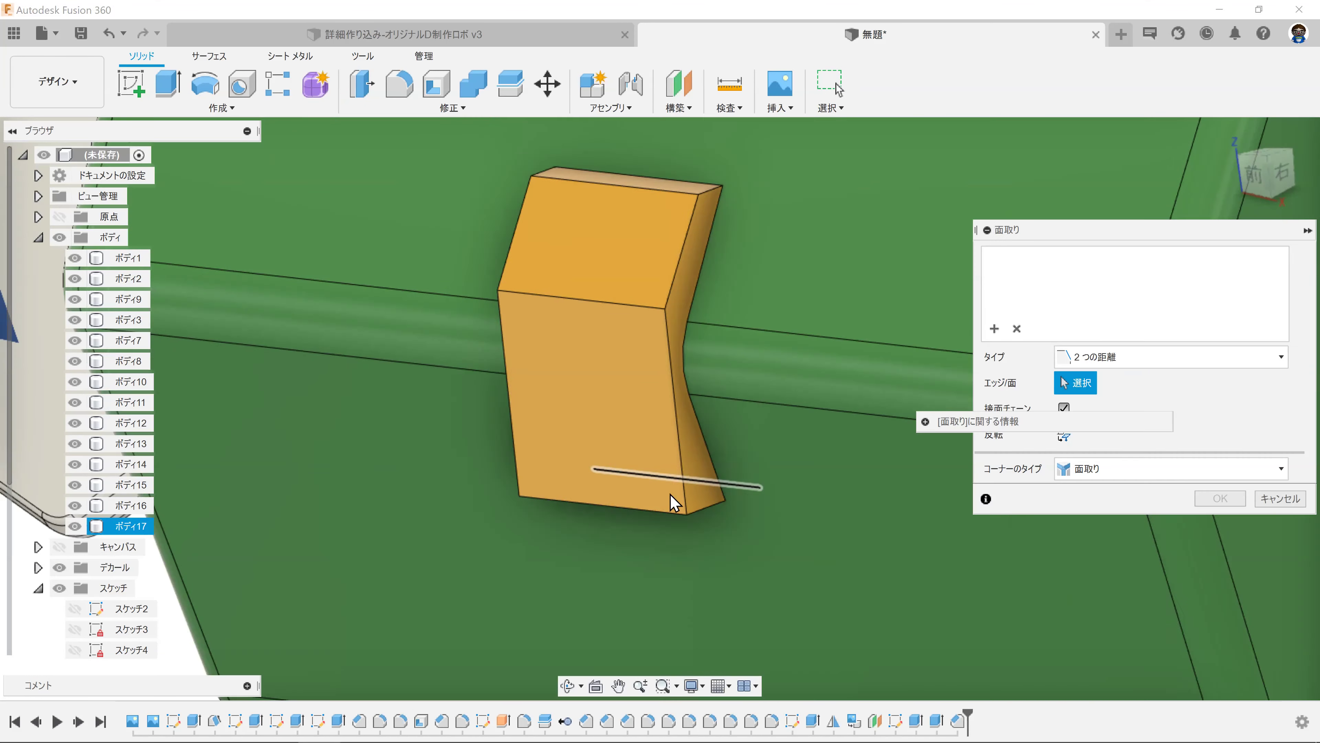
left_click(652, 518)
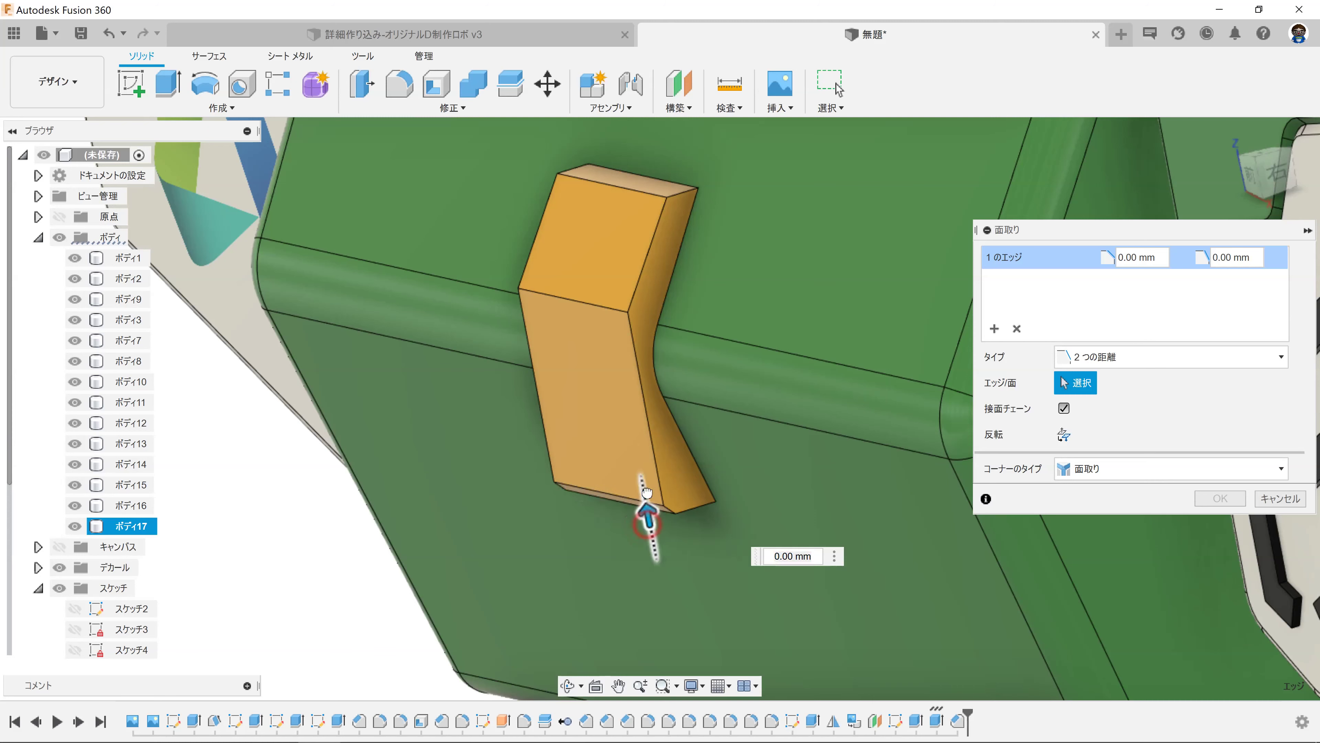
left_click_drag(638, 523, 647, 497)
middle_click_drag(650, 497, 663, 509, "shift")
left_click_drag(656, 495, 612, 401)
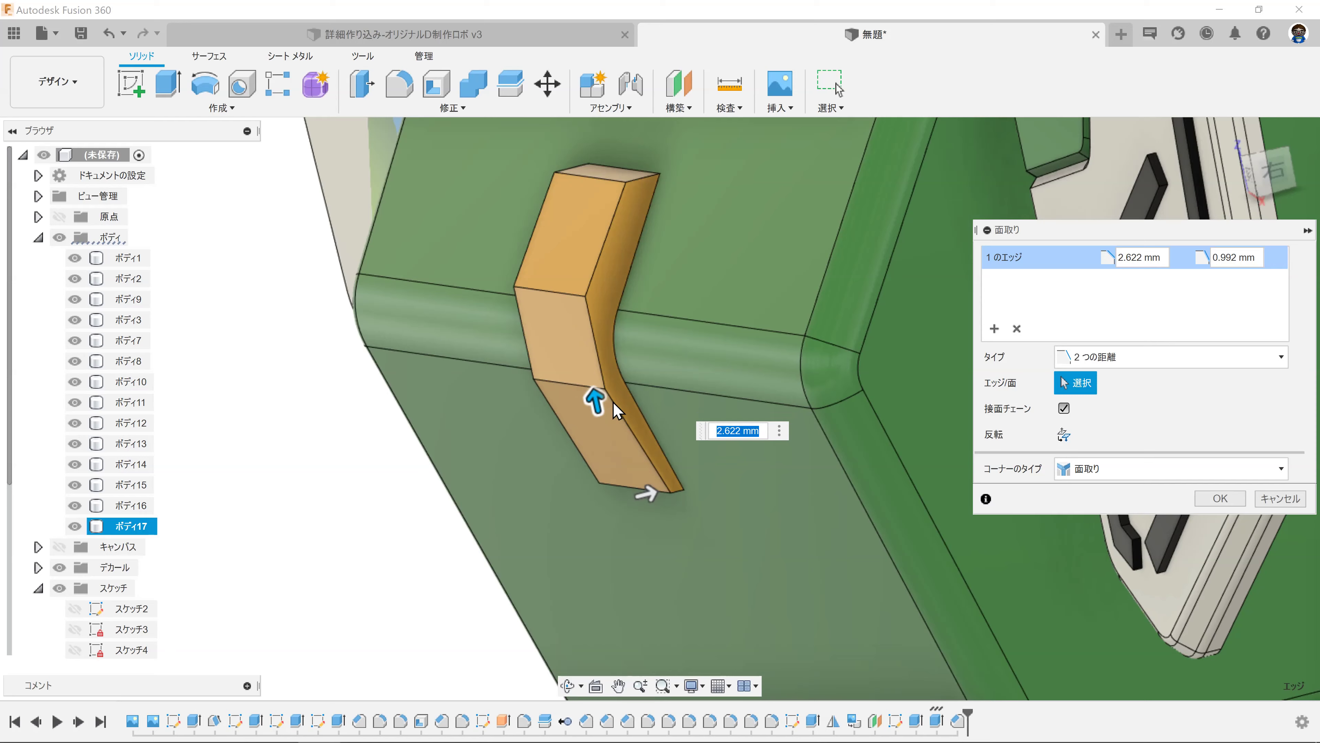
key("Return")
scroll(612, 401, "down", 5)
mouse_move(613, 401)
middle_mouse_down("shift")
mouse_move(937, 541)
mouse_move(973, 504)
mouse_move(1085, 501)
mouse_move(1100, 519)
middle_mouse_up("shift")
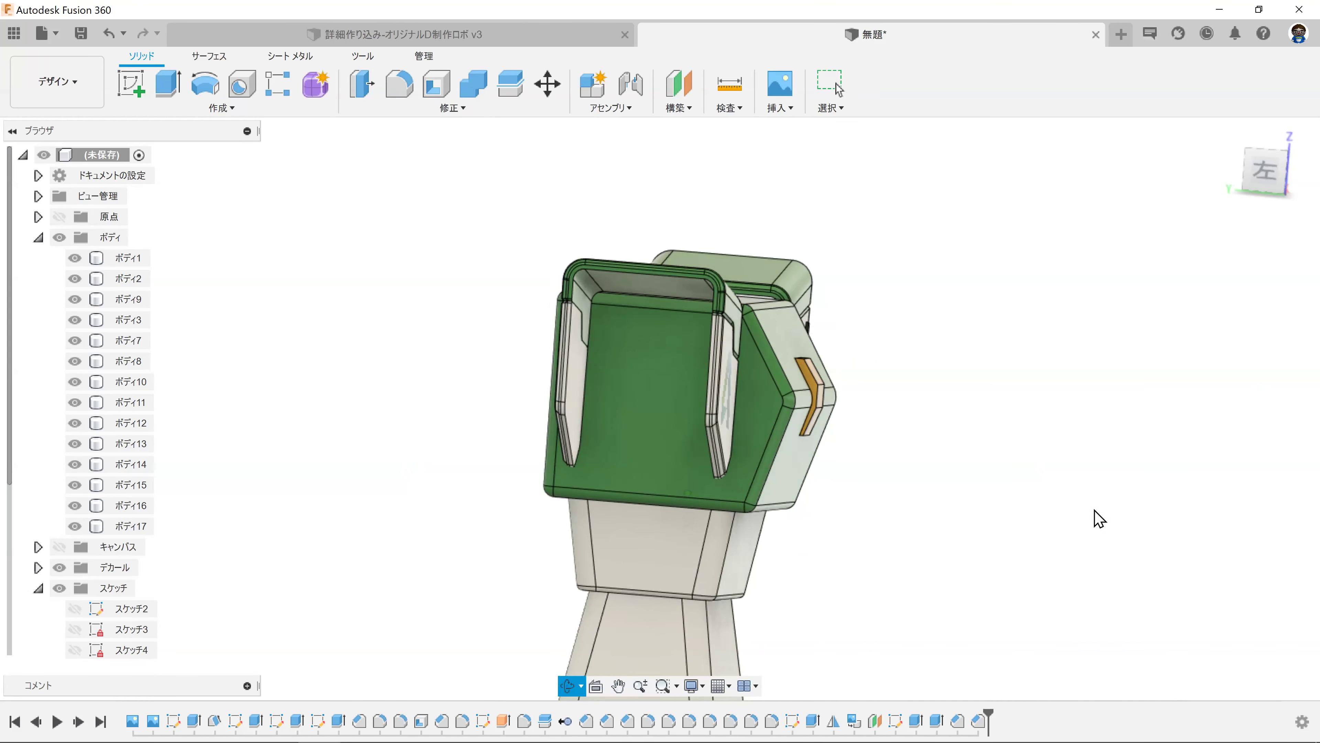
Step: Edit the latch chamfer to about 2.95 by 1.78 mm
scroll(941, 485, "up", 2)
scroll(939, 482, "up", 2)
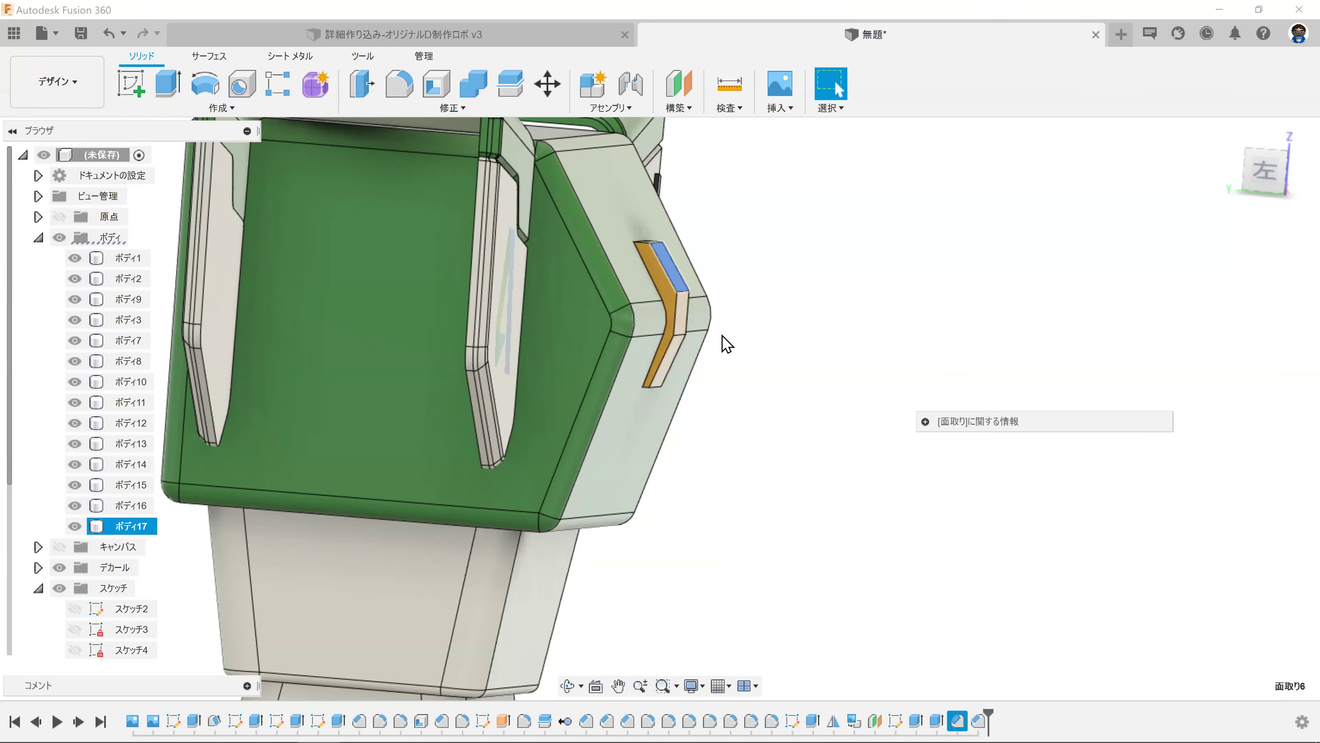
double_click(961, 722)
scroll(684, 291, "up", 3)
scroll(675, 323, "up", 1)
left_click_drag(697, 407, 696, 410)
left_click_drag(626, 235, 612, 235)
left_click(1206, 503)
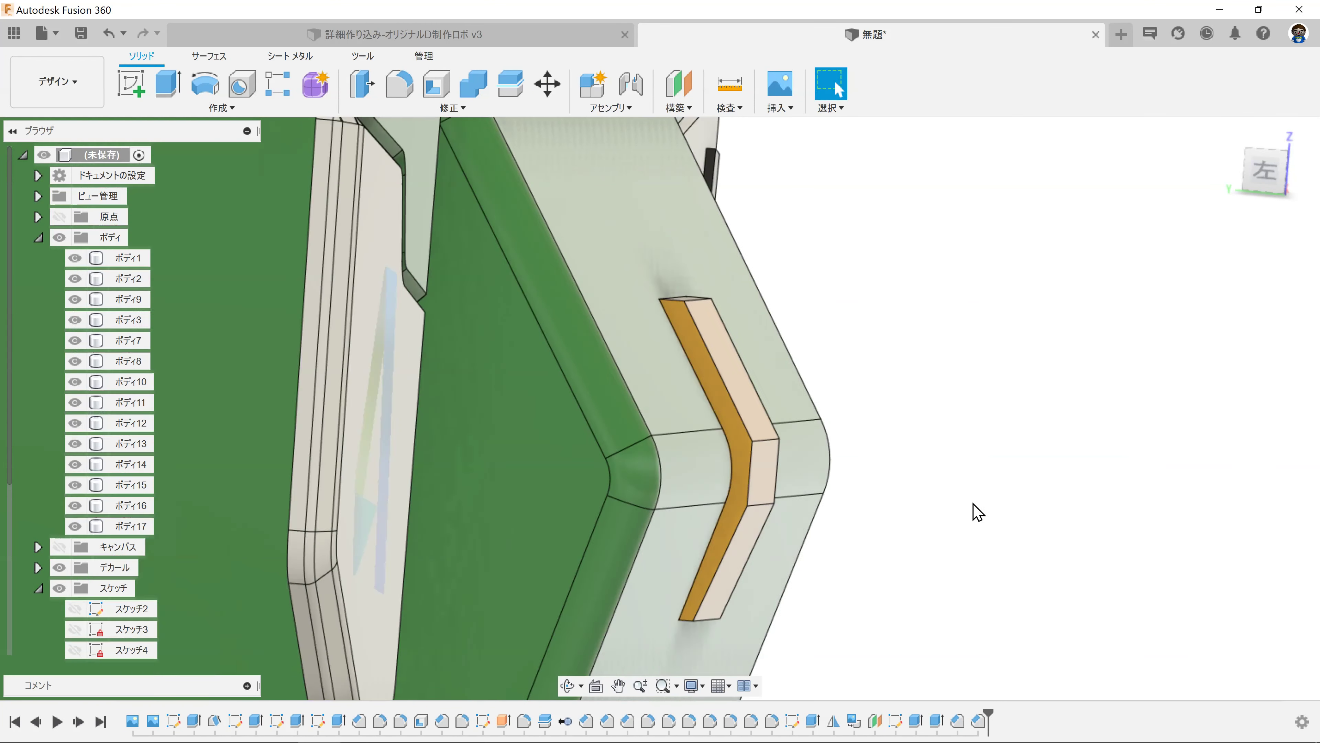
Step: Preview the latch in the Render workspace, return to Design, and start a fillet
middle_click_drag(1008, 510, 810, 495, "shift")
scroll(811, 495, "down", 2)
scroll(739, 385, "down", 2)
scroll(738, 385, "down", 2)
scroll(874, 426, "down", 1)
scroll(875, 425, "up", 2)
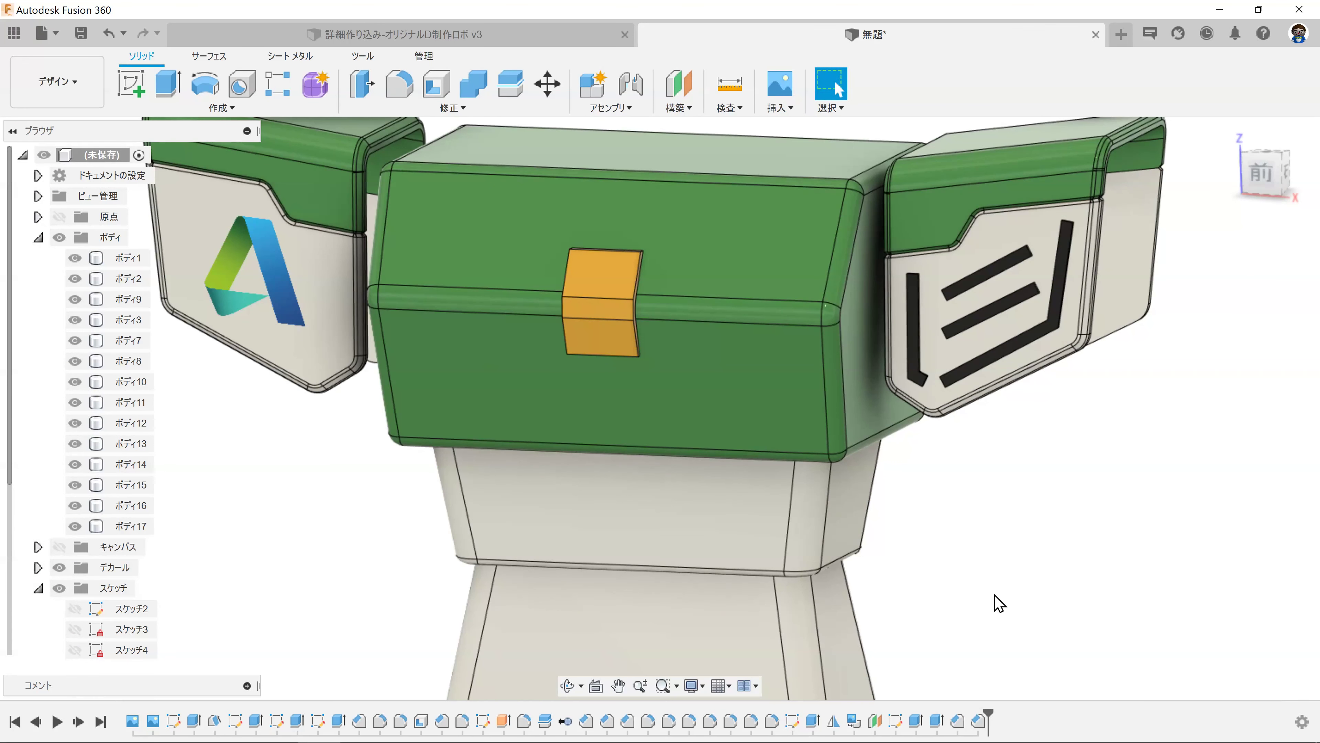
left_click(55, 81)
left_click(65, 182)
left_click(55, 81)
left_click(62, 141)
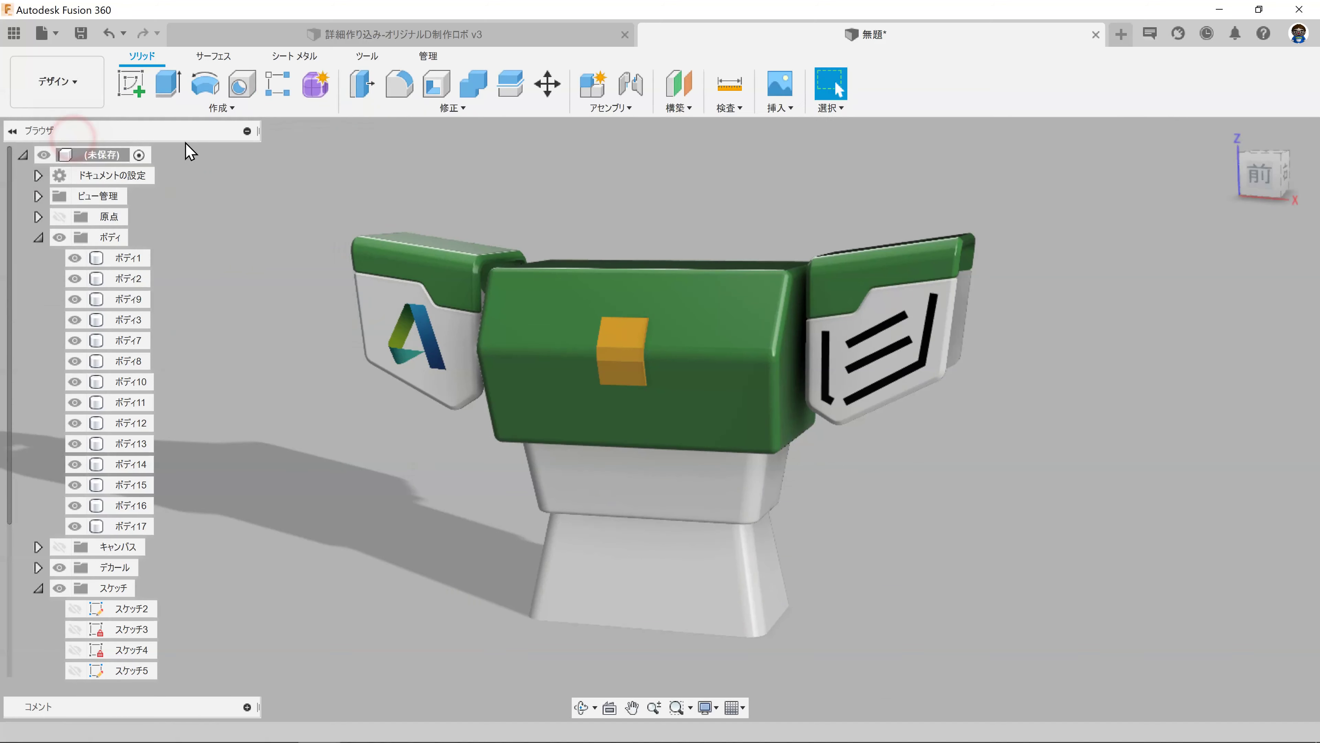
left_click(399, 83)
scroll(619, 319, "up", 3)
scroll(605, 244, "up", 2)
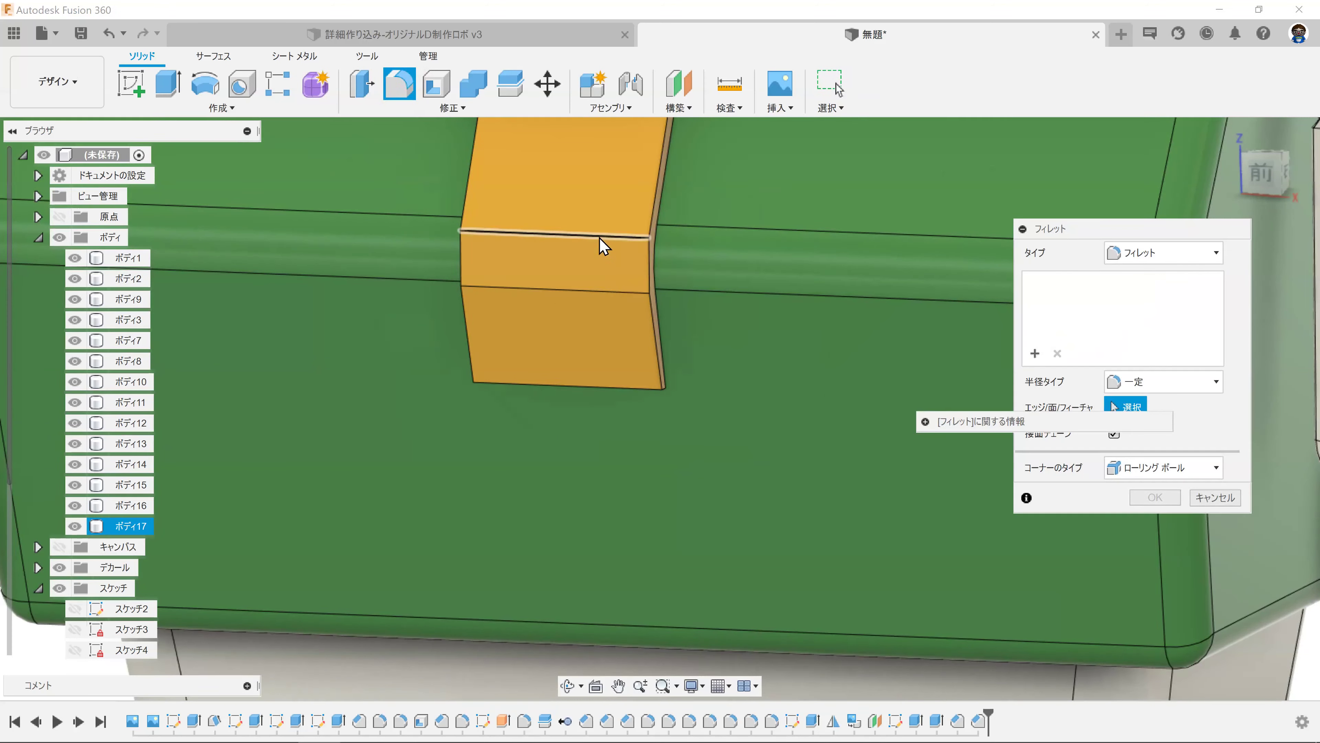
Step: Fillet the latch's upper and lower crease edges with a 1 mm radius
left_click(598, 236)
left_click(589, 290)
left_click_drag(580, 296, 580, 301)
type("1")
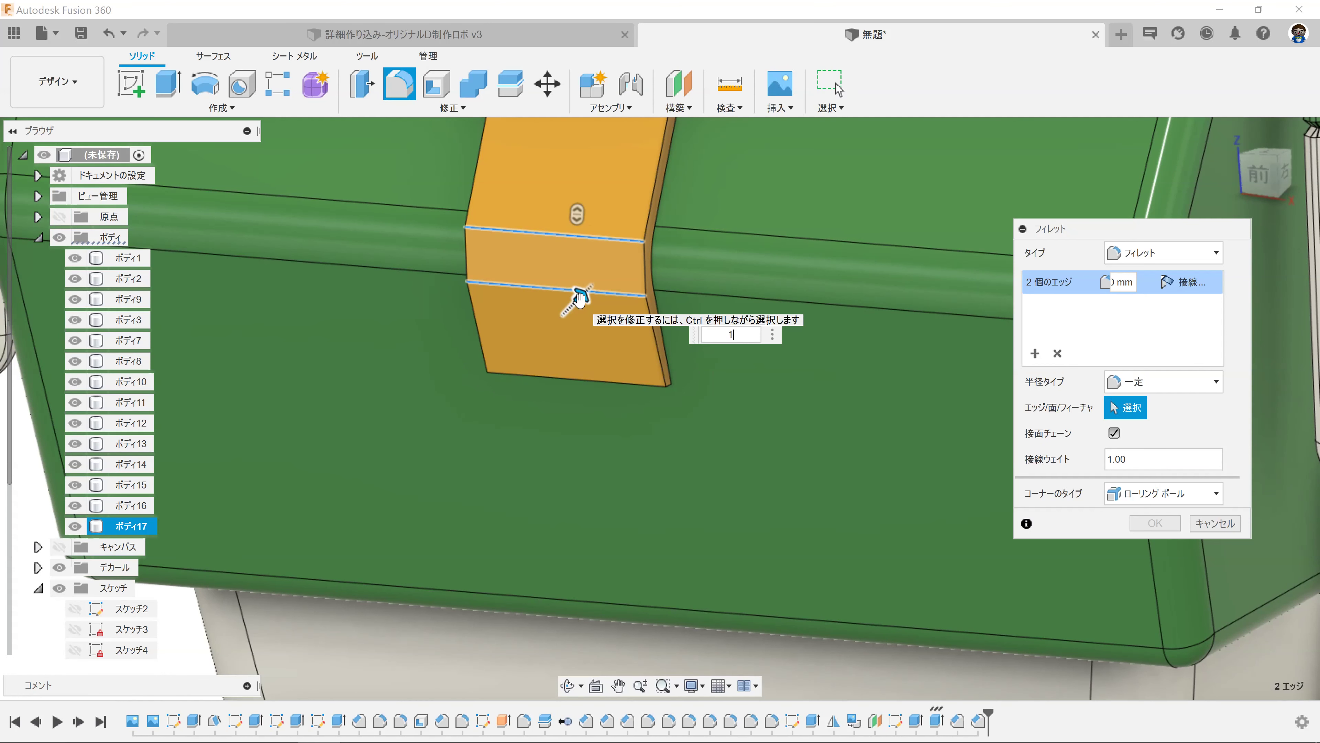
key("Return")
Step: Check the filleted latch in the Render workspace, then return to Design
left_click(59, 92)
left_click(65, 179)
middle_click_drag(1050, 562, 1068, 557, "shift")
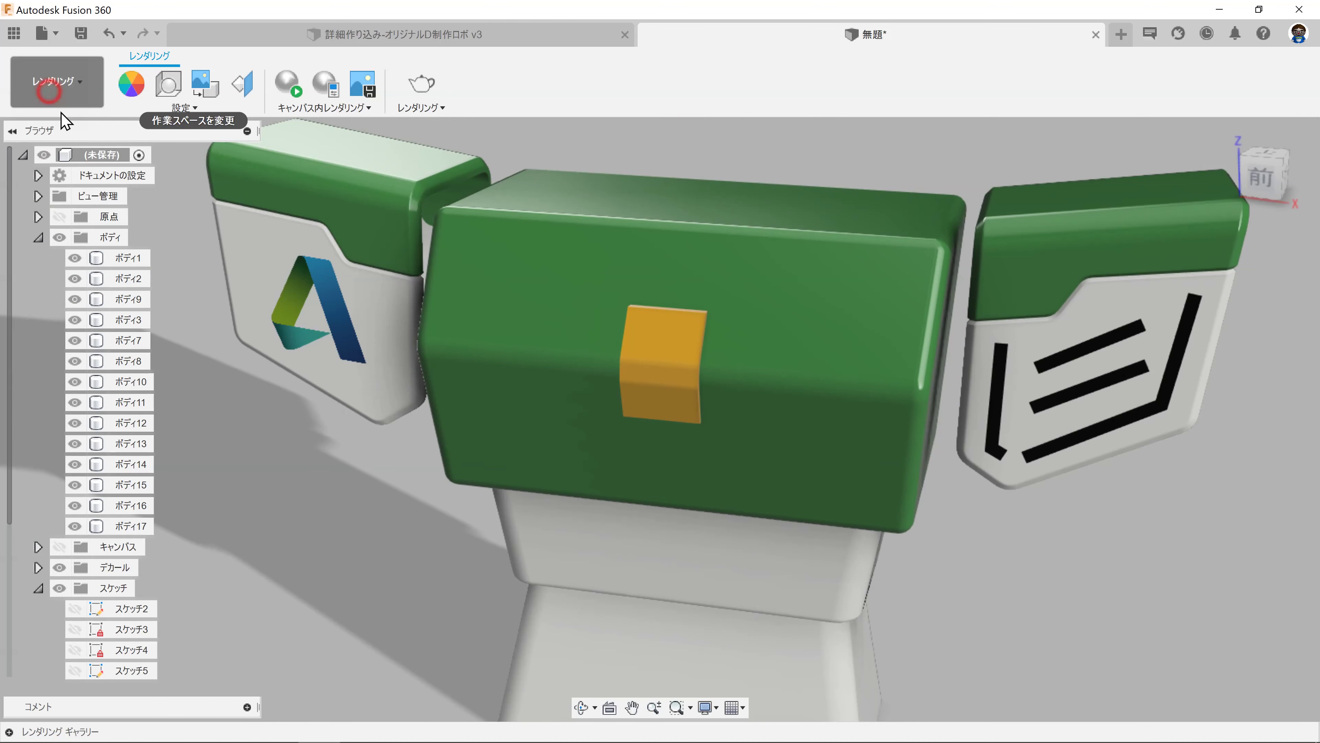
left_click(52, 93)
left_click(48, 91)
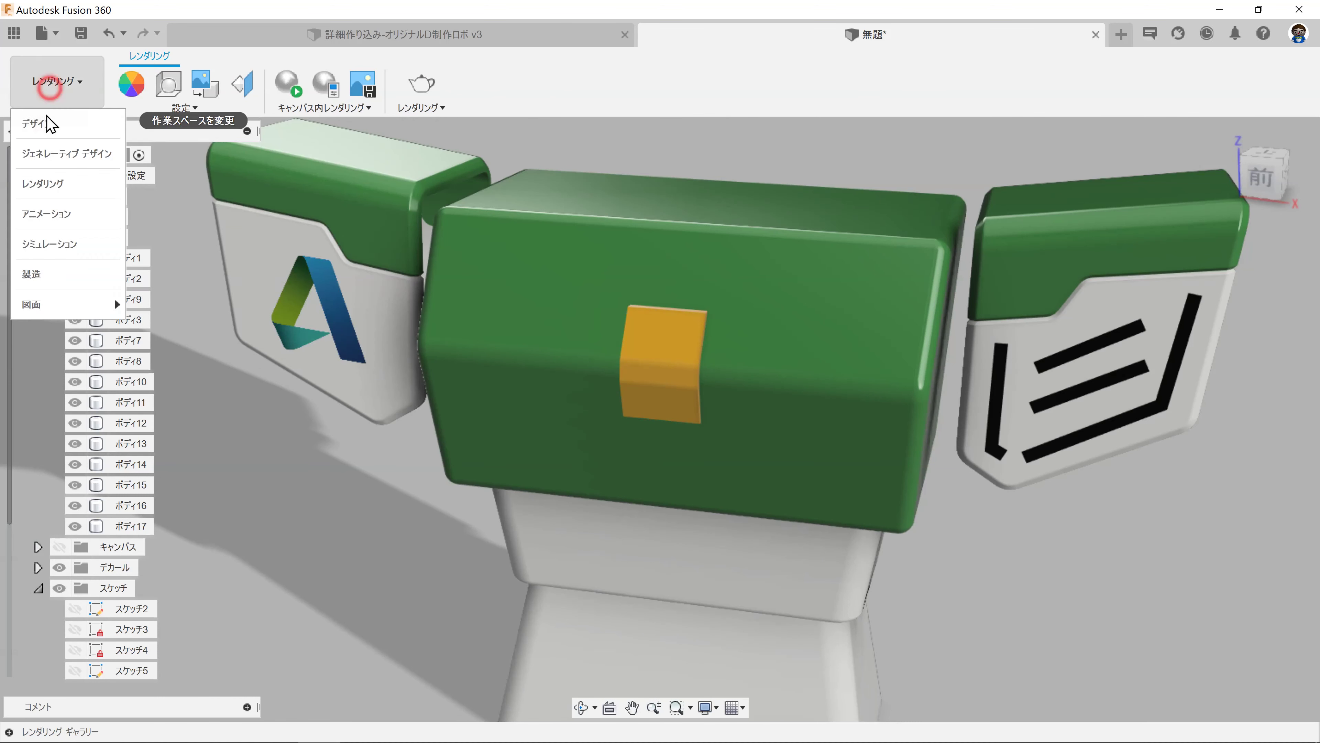
left_click(50, 93)
left_click(47, 127)
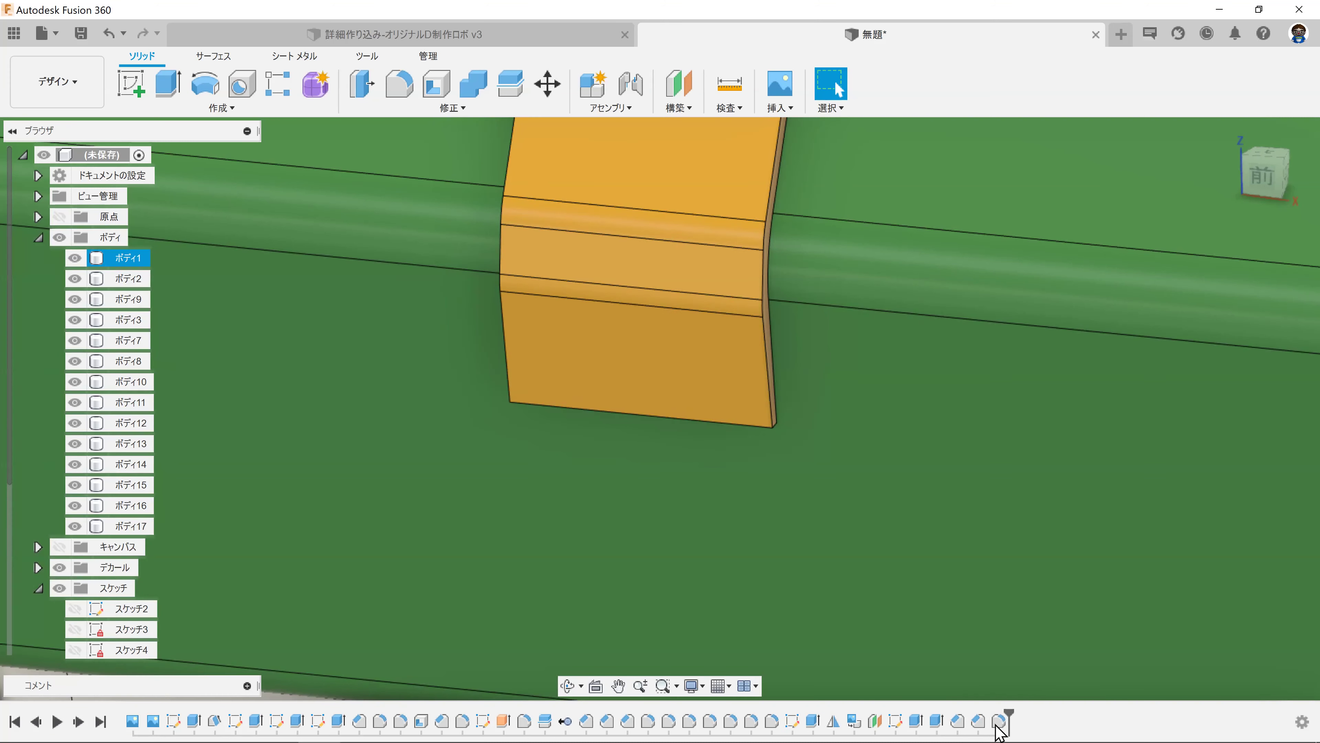
Step: Reconfirm the fillet at 1 mm and review the robot's right side rendered
double_click(999, 721)
type("5")
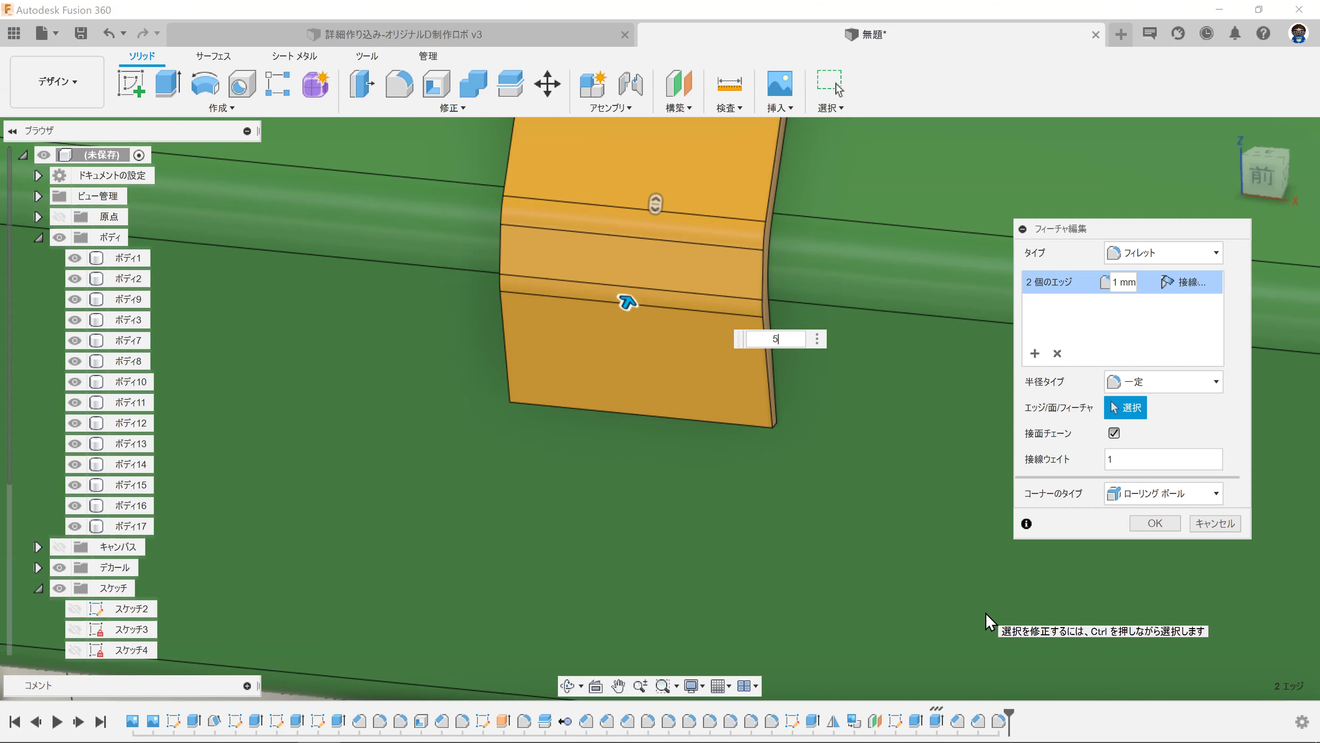
key("Return")
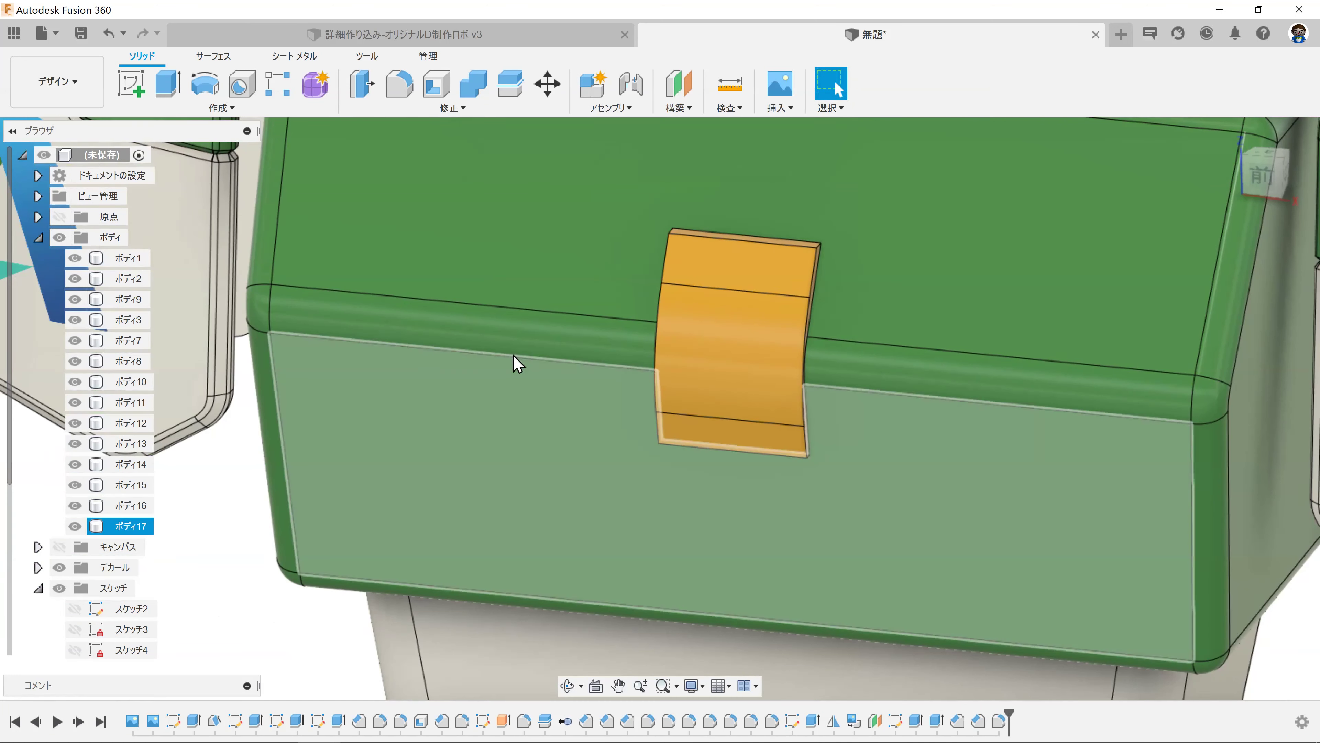
left_click(57, 82)
left_click(60, 180)
mouse_move(907, 500)
middle_mouse_down("shift")
mouse_move(981, 539)
mouse_move(943, 555)
mouse_move(964, 540)
mouse_move(900, 531)
mouse_move(1019, 528)
middle_mouse_up("shift")
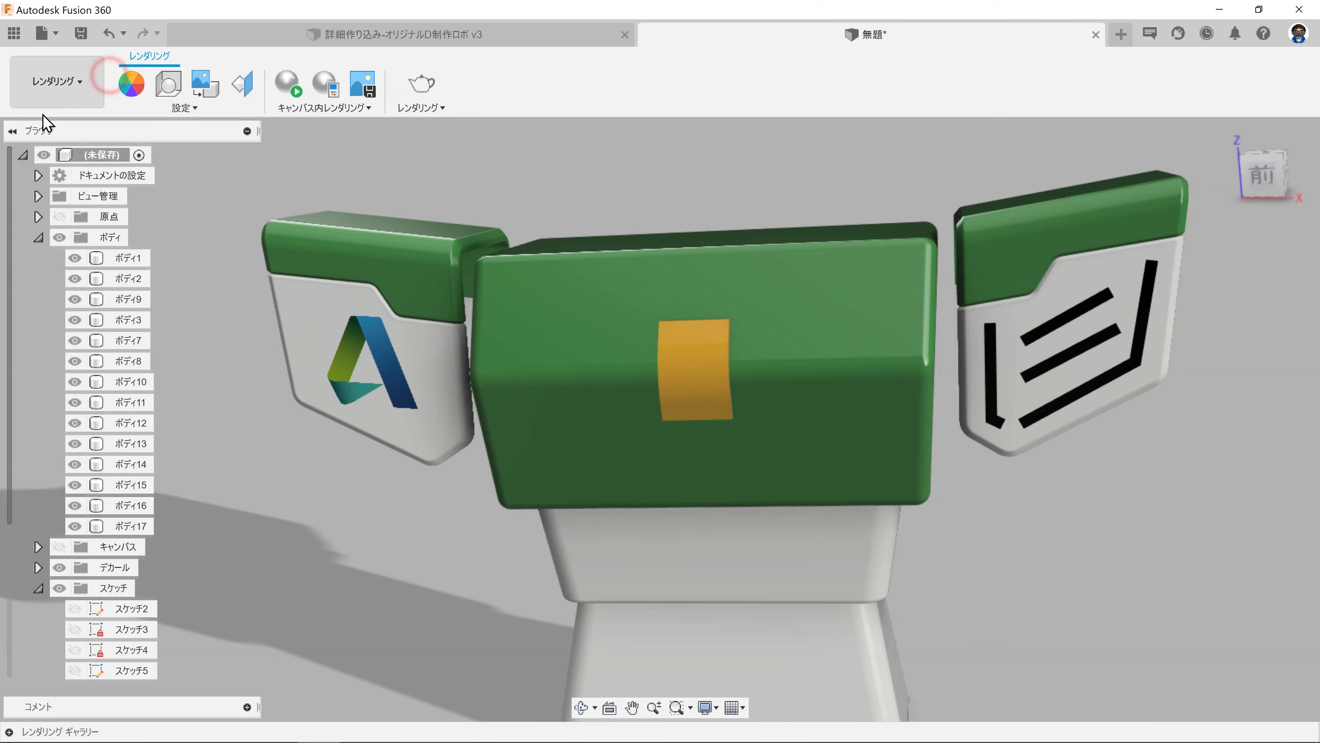
left_click(47, 82)
left_click(50, 129)
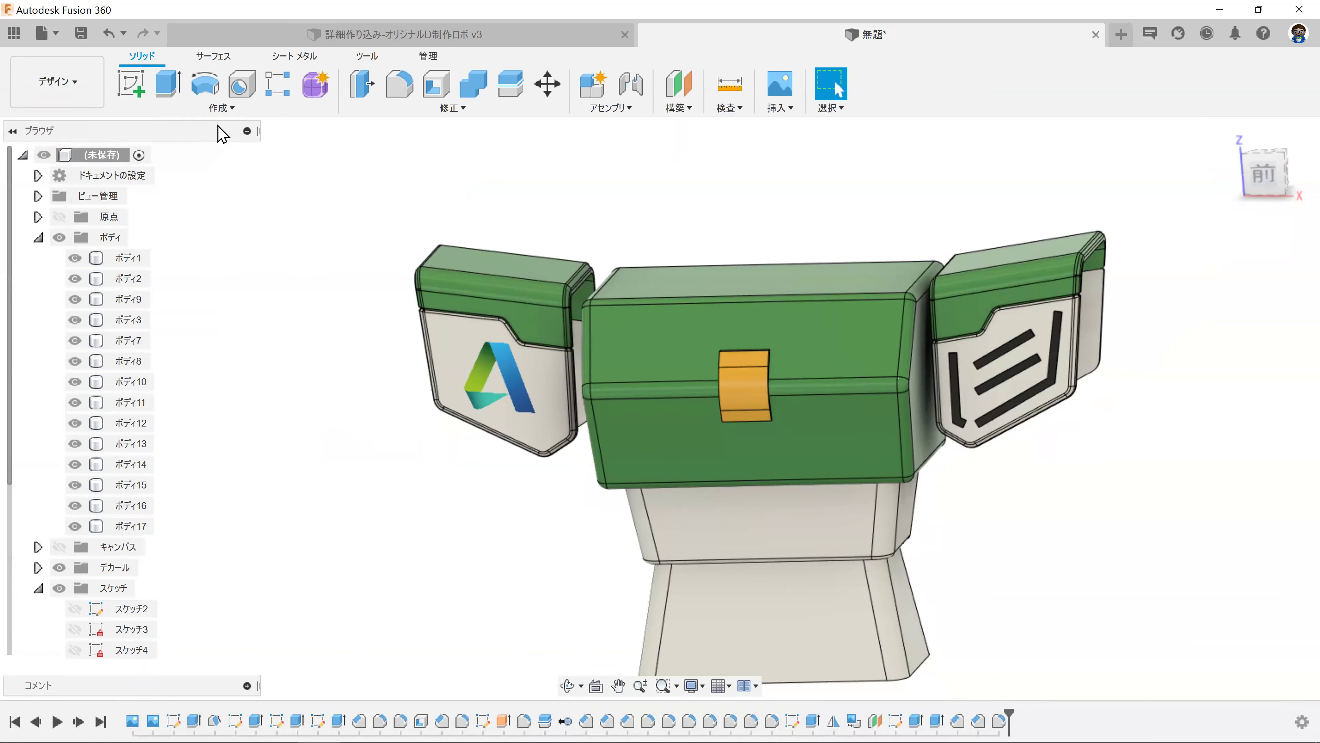
Step: Start a sketch on the front plane and draw a vertical centre line up from the origin
scroll(707, 531, "down", 3)
scroll(708, 531, "down", 3)
scroll(697, 505, "down", 2)
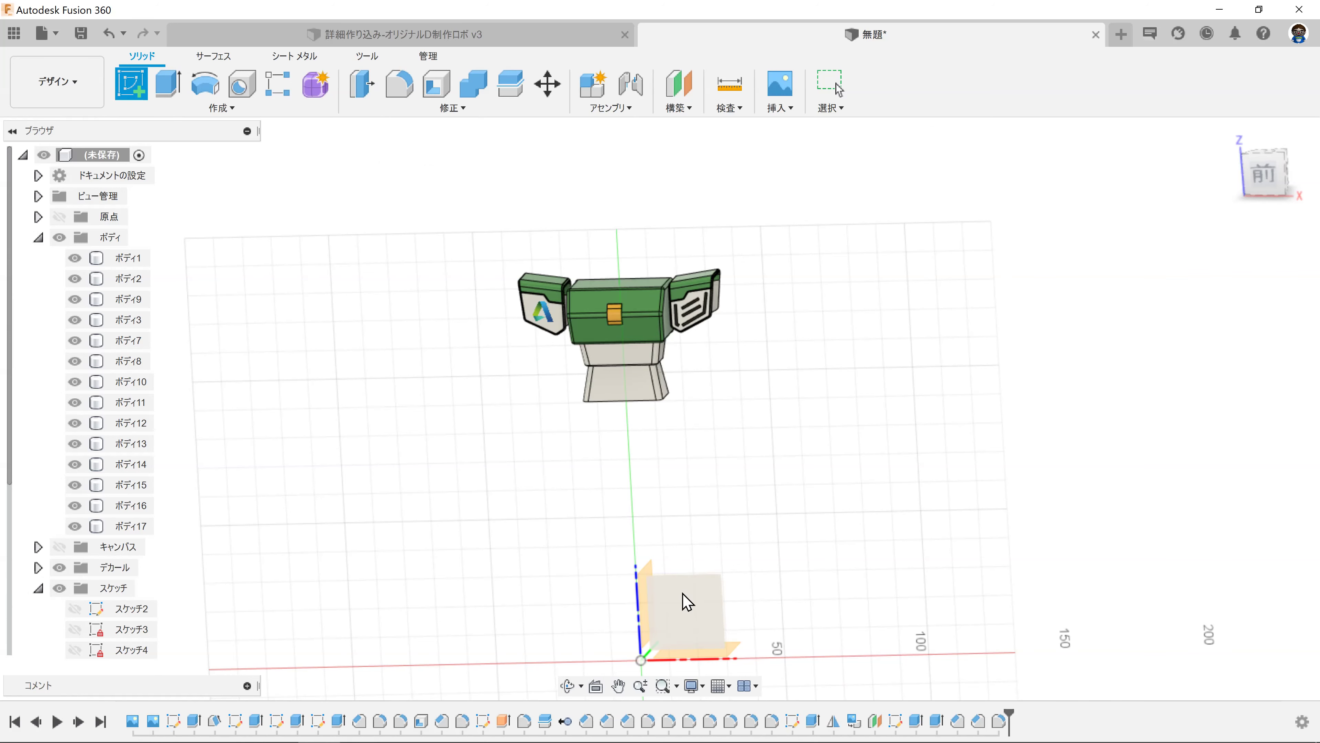
left_click(681, 594)
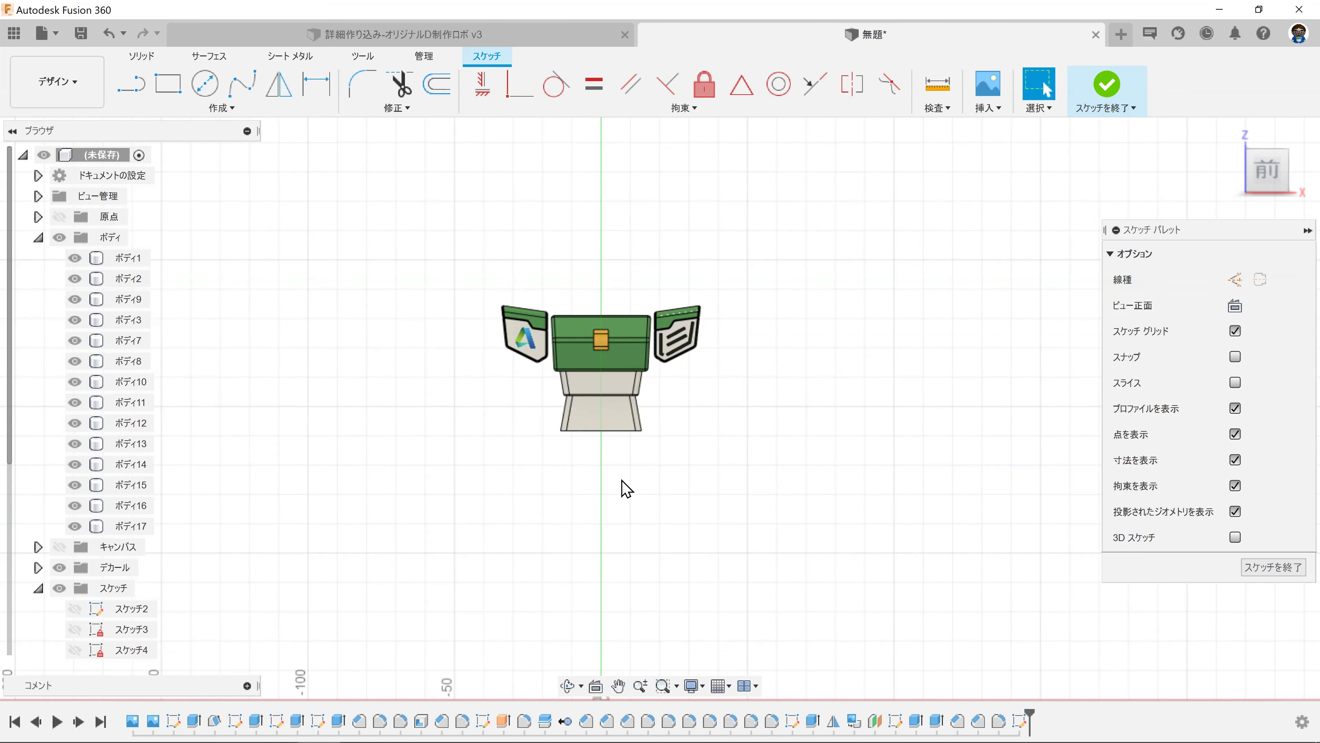
scroll(610, 324, "up", 5)
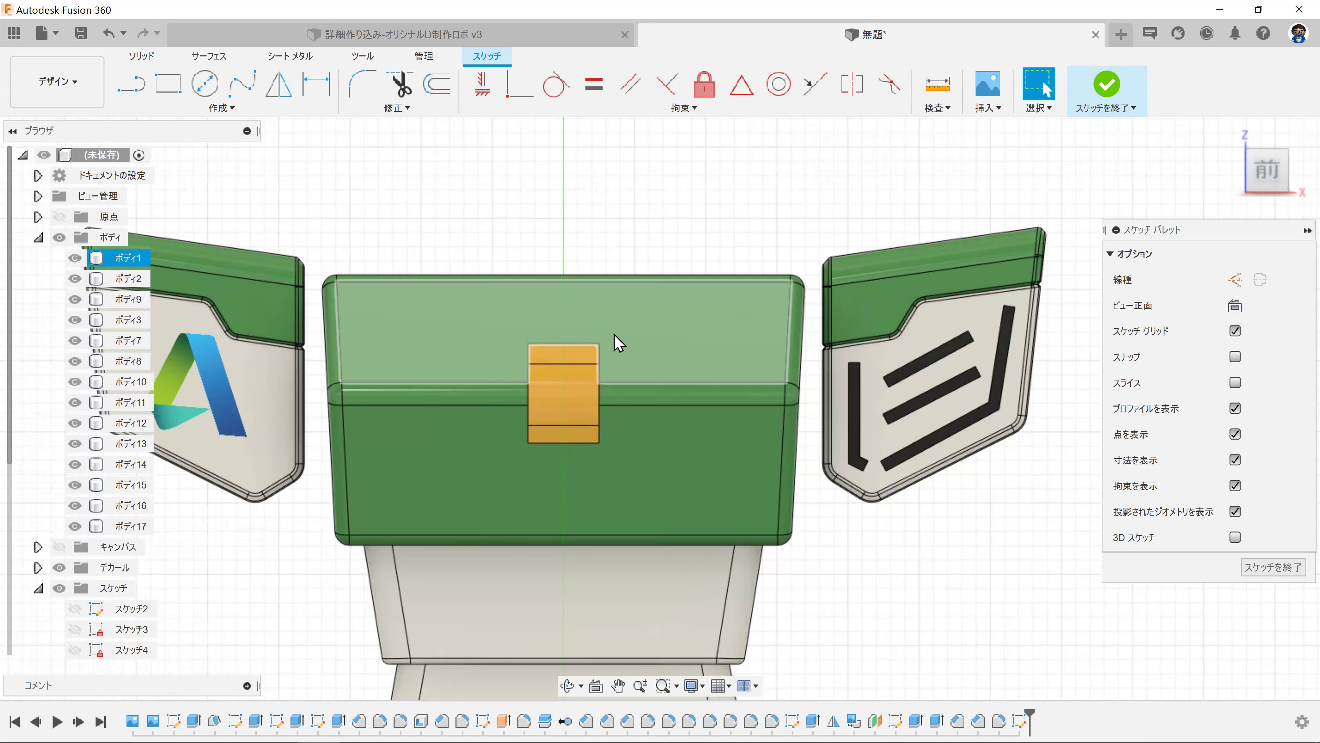
left_click(133, 86)
scroll(648, 436, "down", 5)
middle_click_drag(649, 436, 634, 280)
scroll(582, 541, "down", 1)
left_click(574, 555)
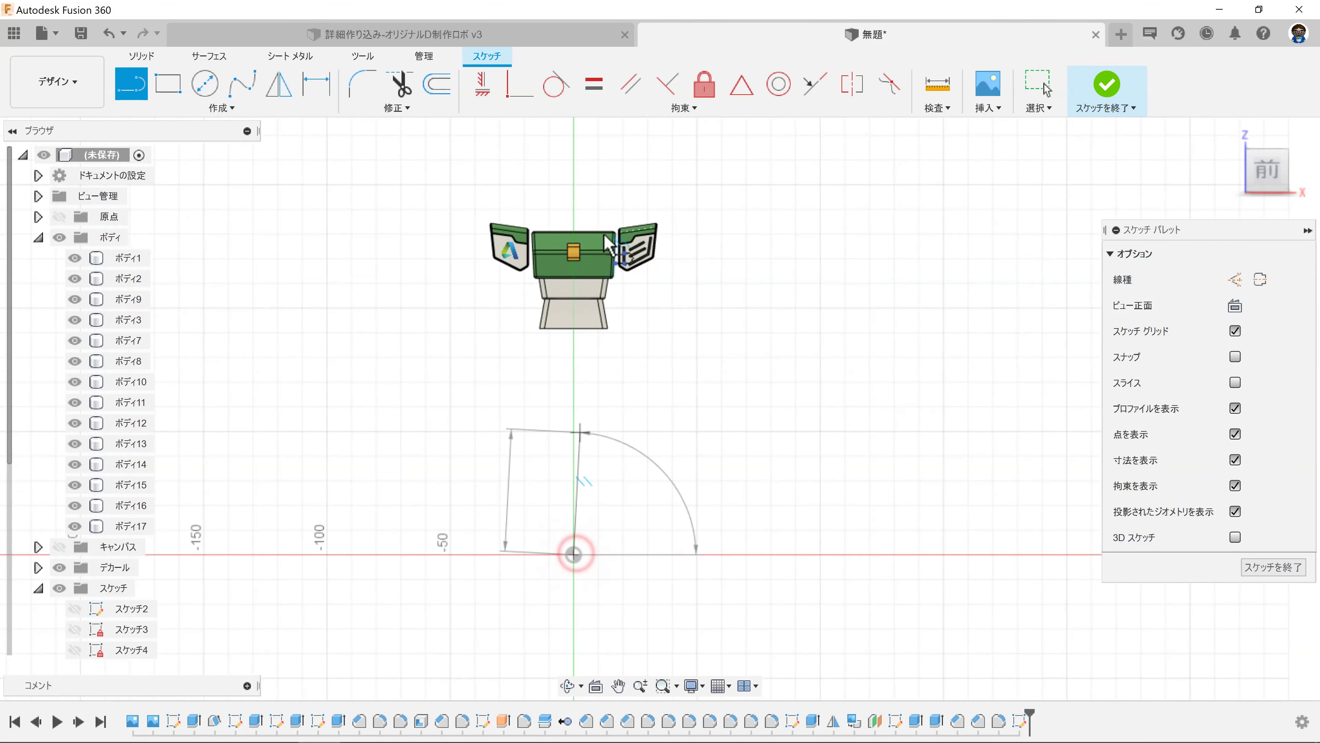
left_click(574, 200)
key("Escape")
Step: Draw a slanted line reaching right from the orange latch and lower its end point
scroll(587, 239, "up", 2)
scroll(588, 240, "up", 2)
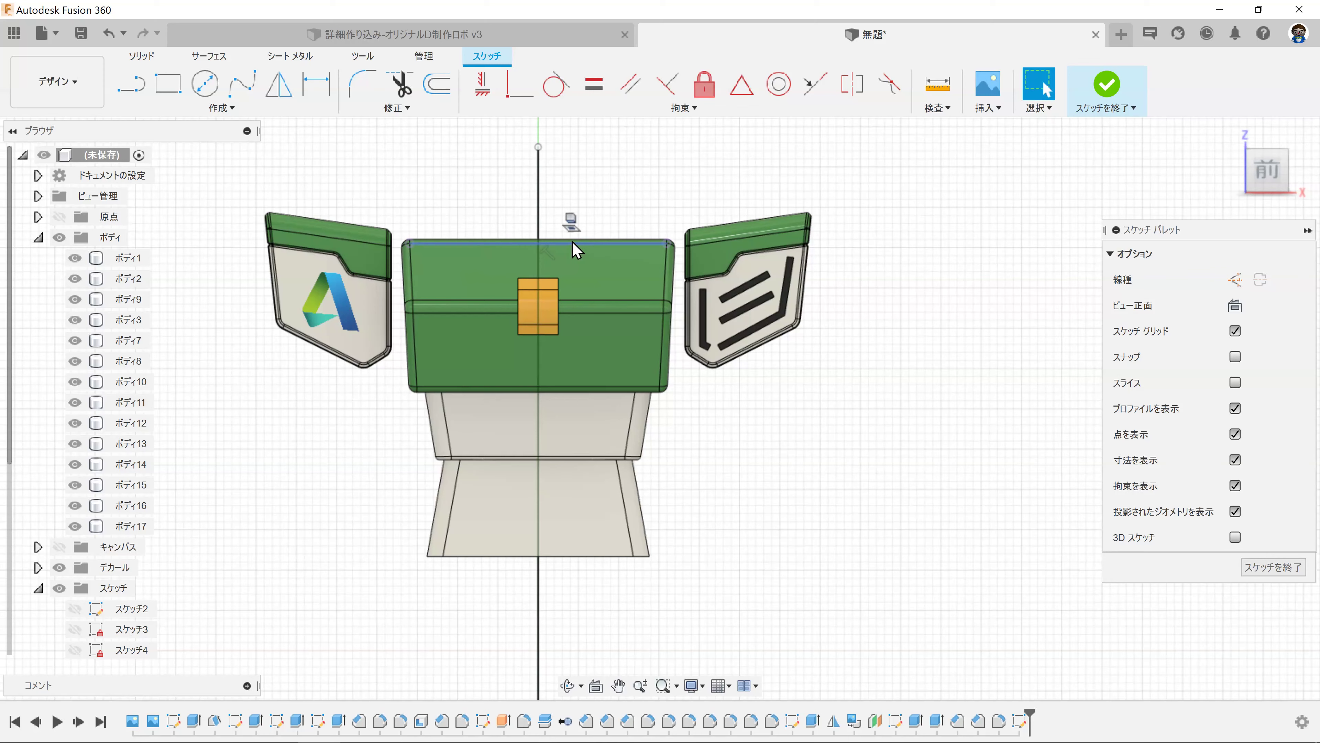
scroll(573, 249, "up", 1)
scroll(604, 212, "up", 1)
left_click(130, 84)
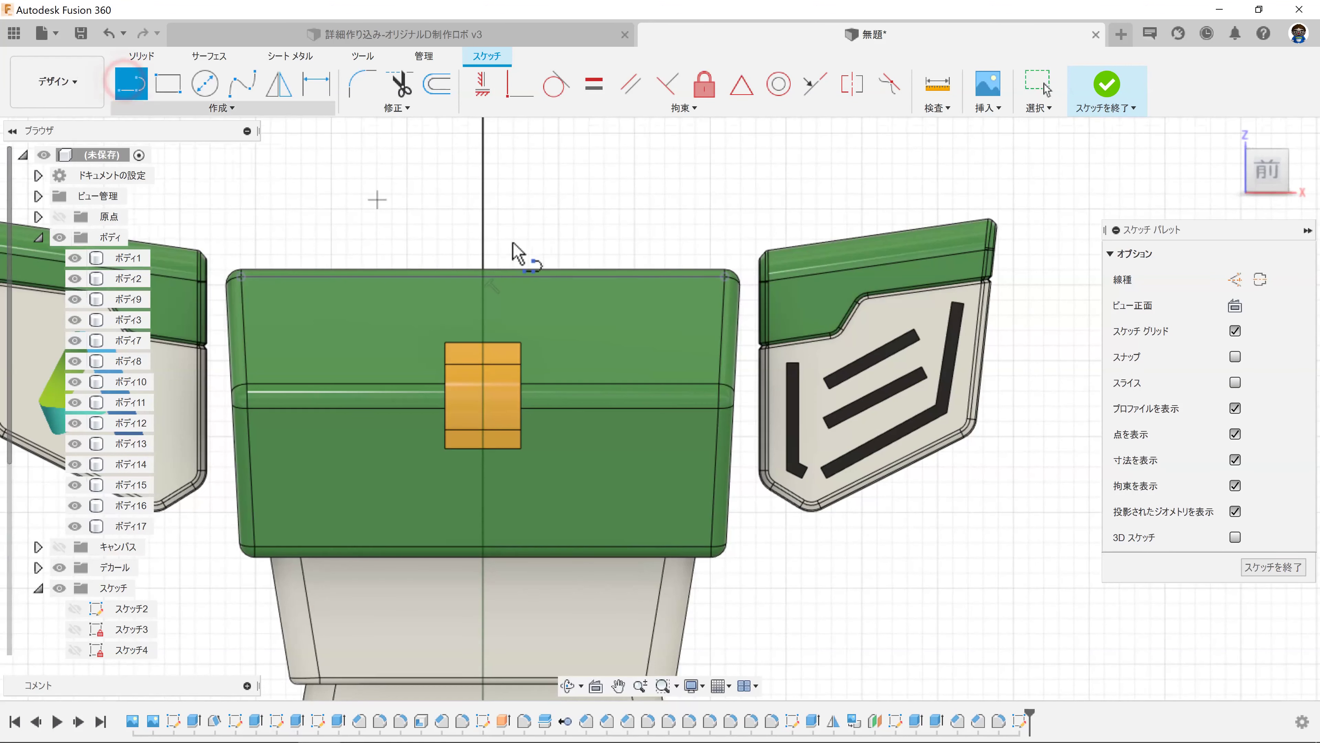
scroll(512, 244, "up", 1)
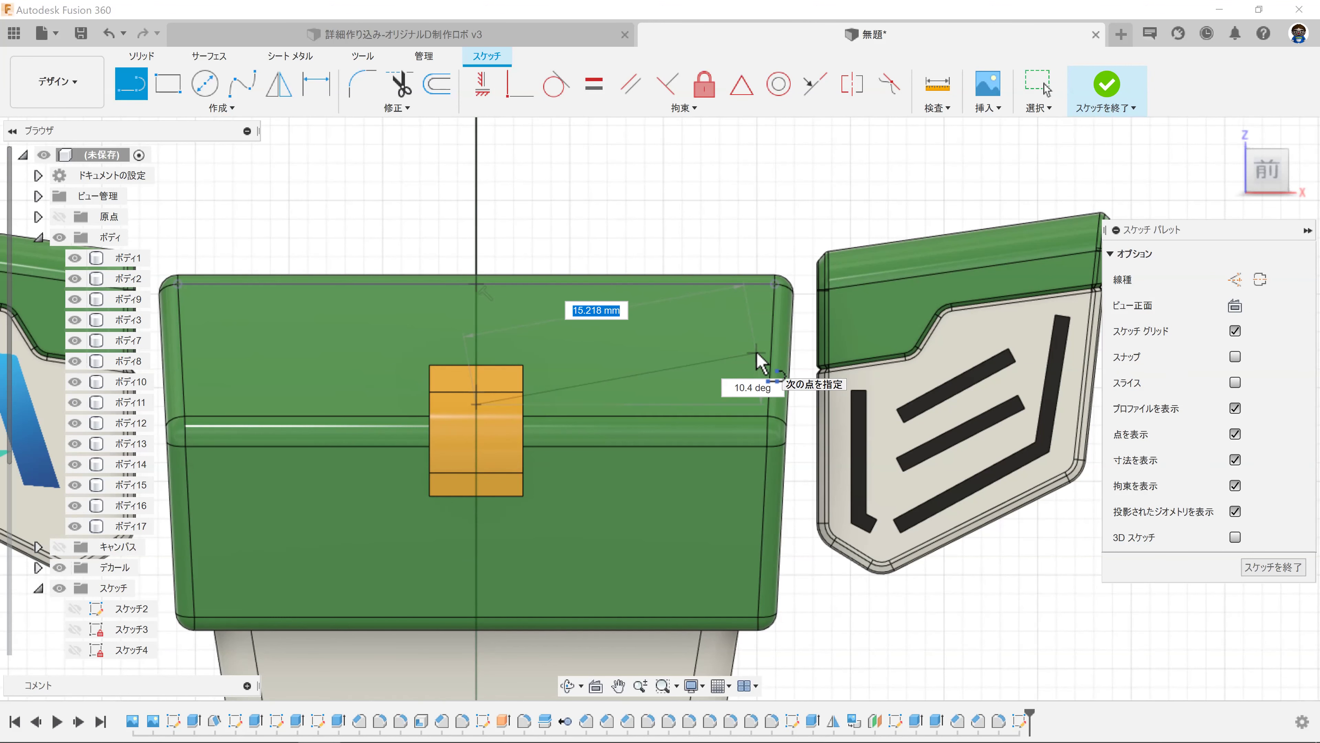
left_click(806, 351)
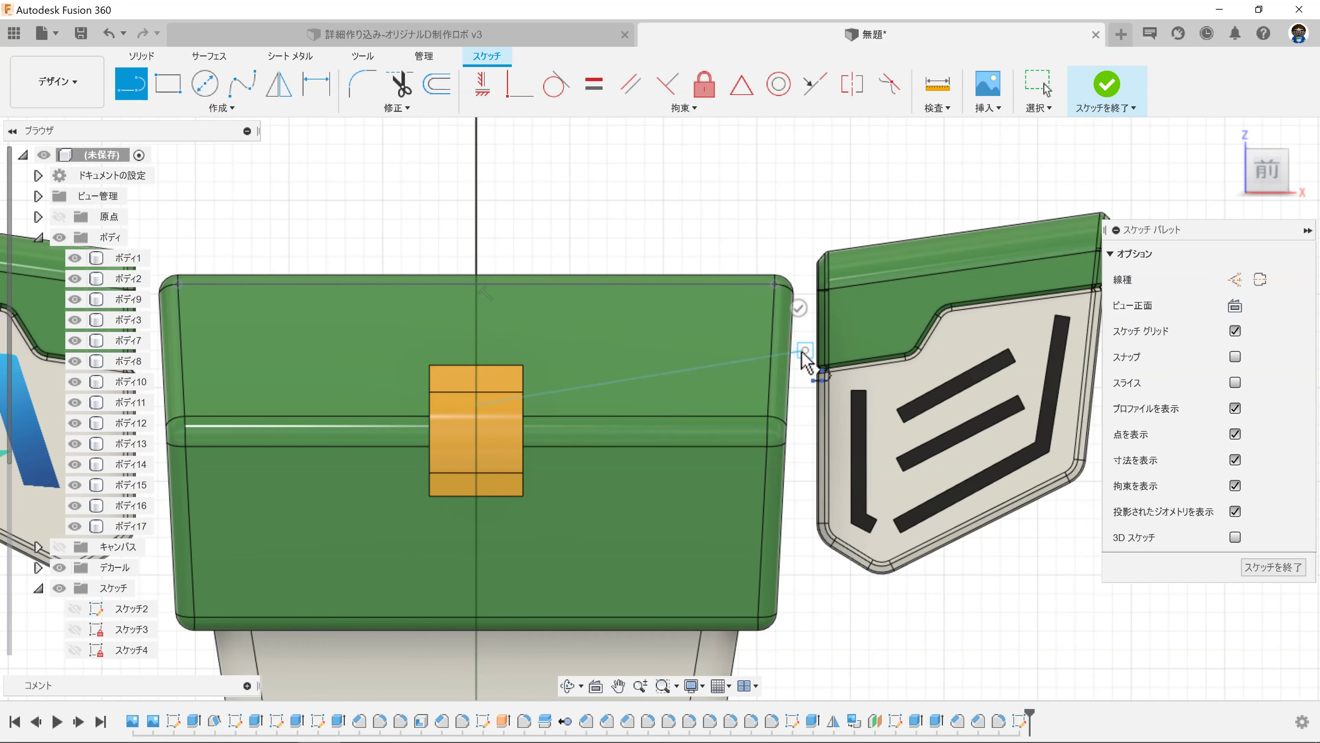
key("Escape")
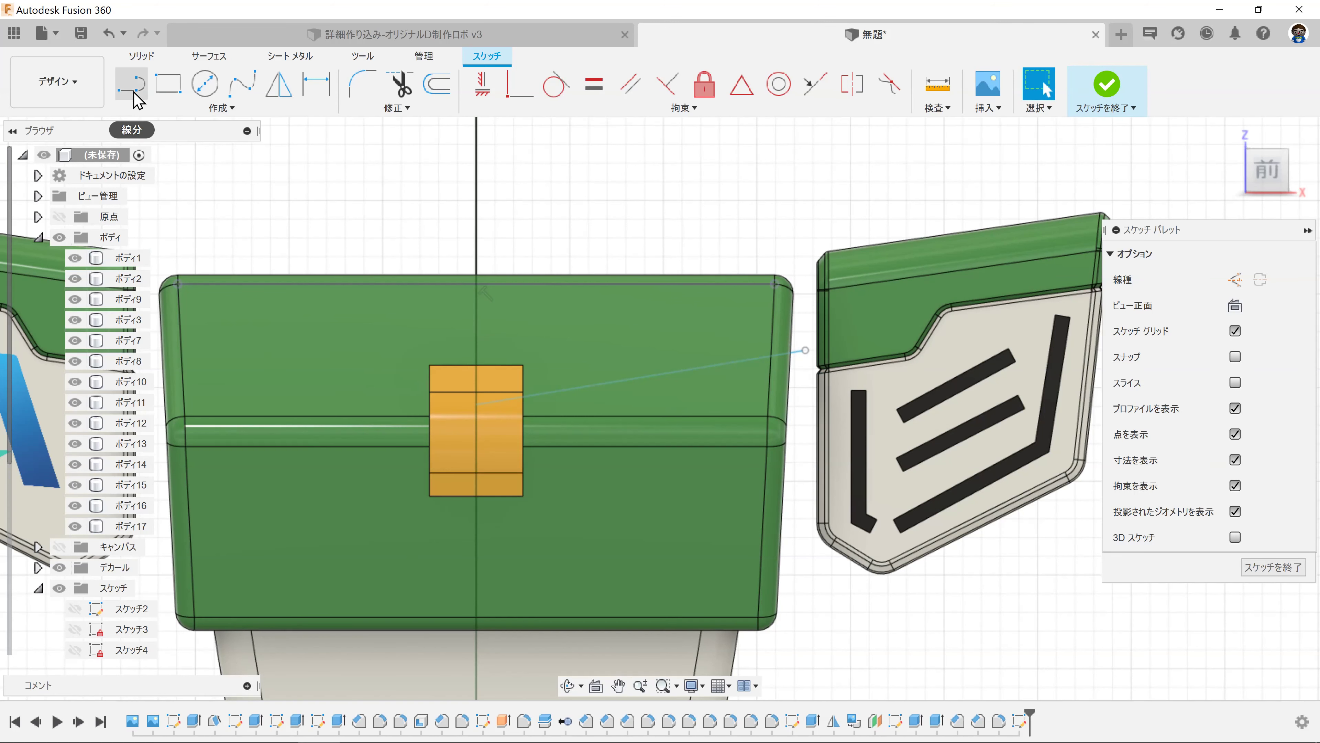
left_click_drag(734, 360, 746, 365)
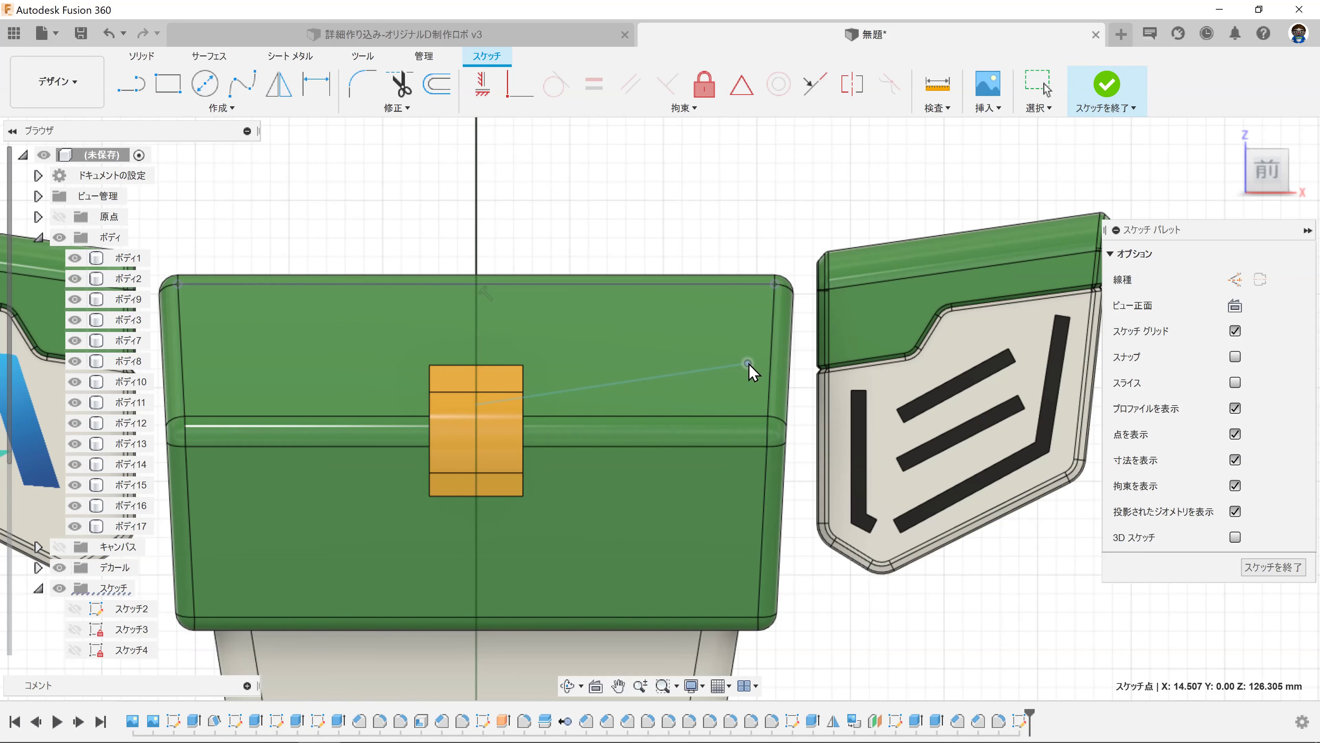
Step: Move the wedge's tip point down and right, then finish the sketch
left_click(132, 85)
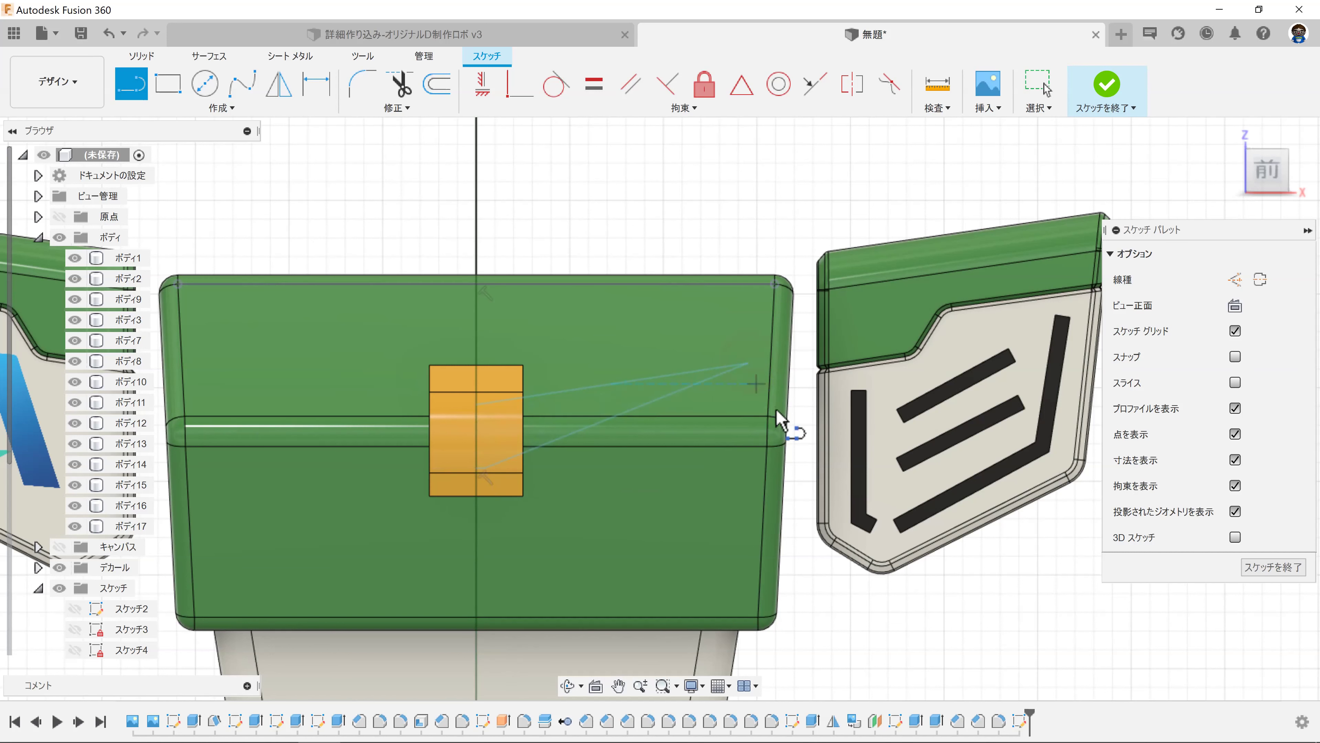
key("Escape")
left_click_drag(743, 365, 757, 380)
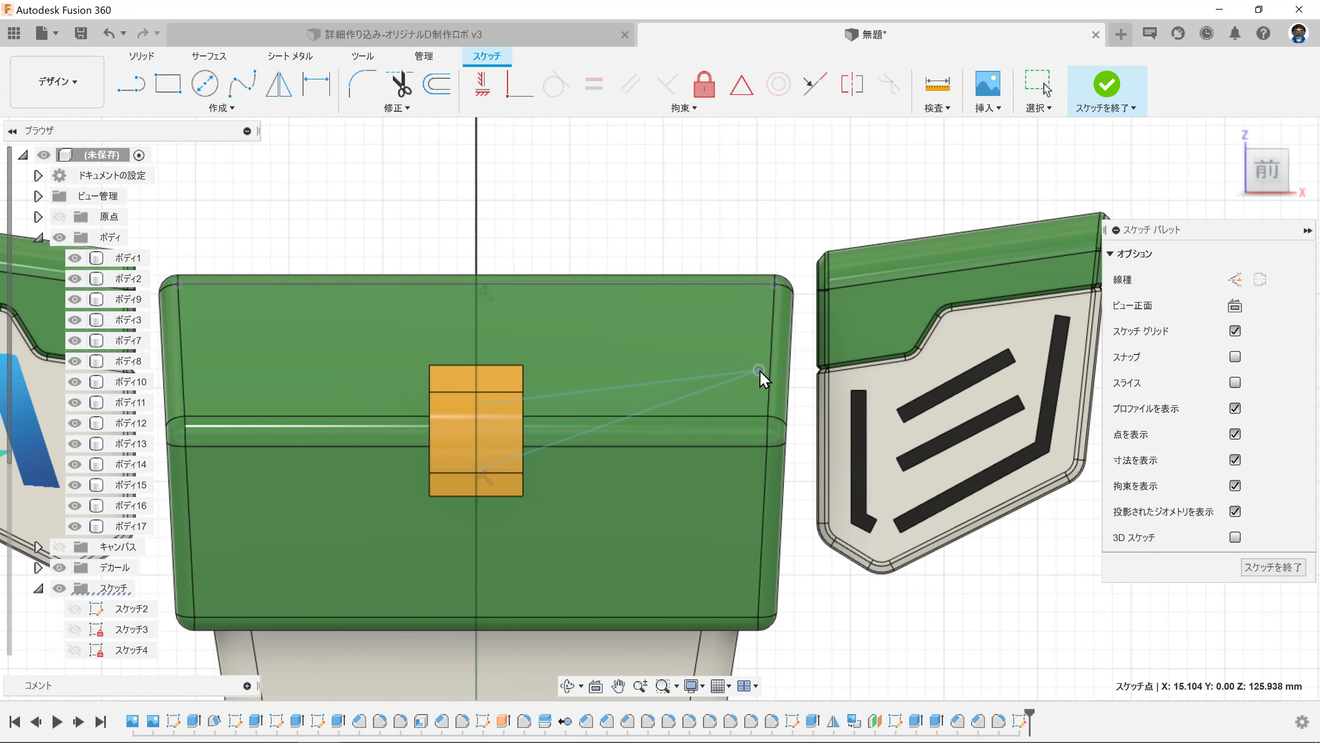
left_click(680, 188)
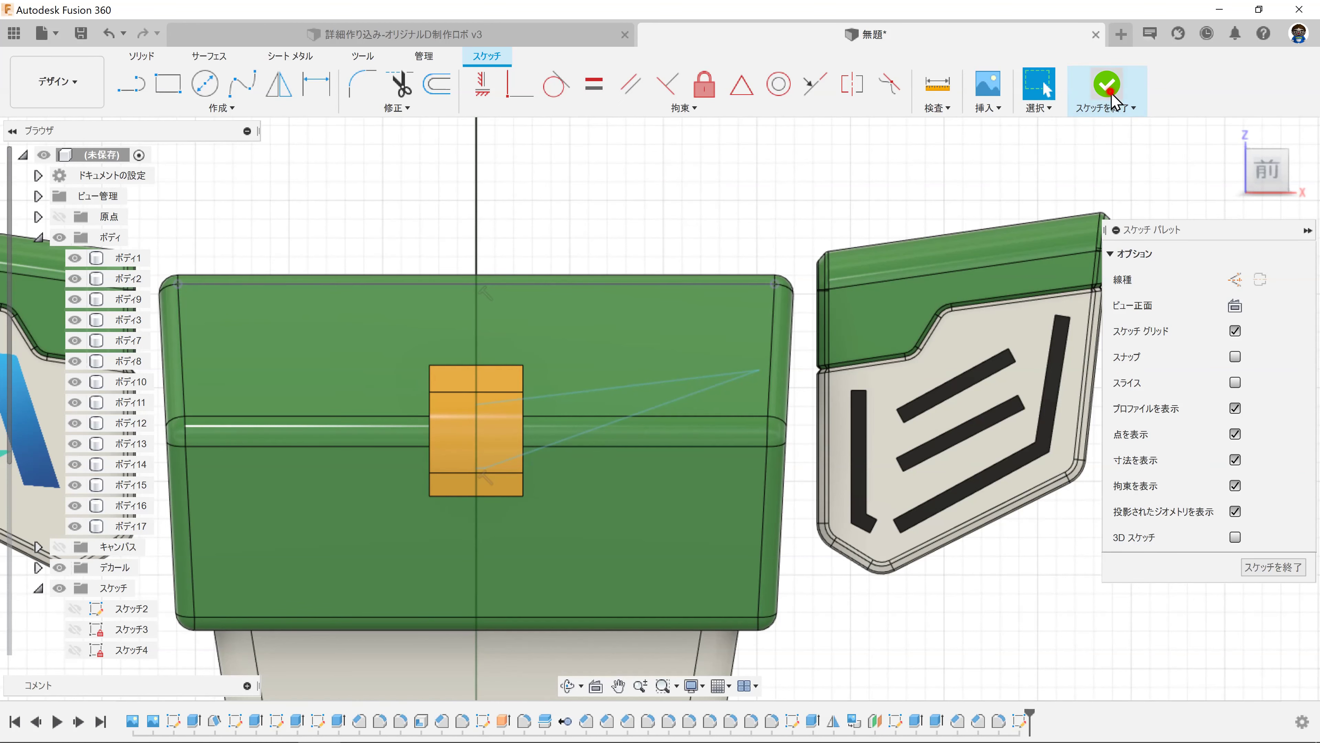
left_click(1118, 107)
mouse_move(746, 235)
middle_mouse_down("shift")
mouse_move(684, 212)
mouse_move(687, 224)
middle_mouse_up("shift")
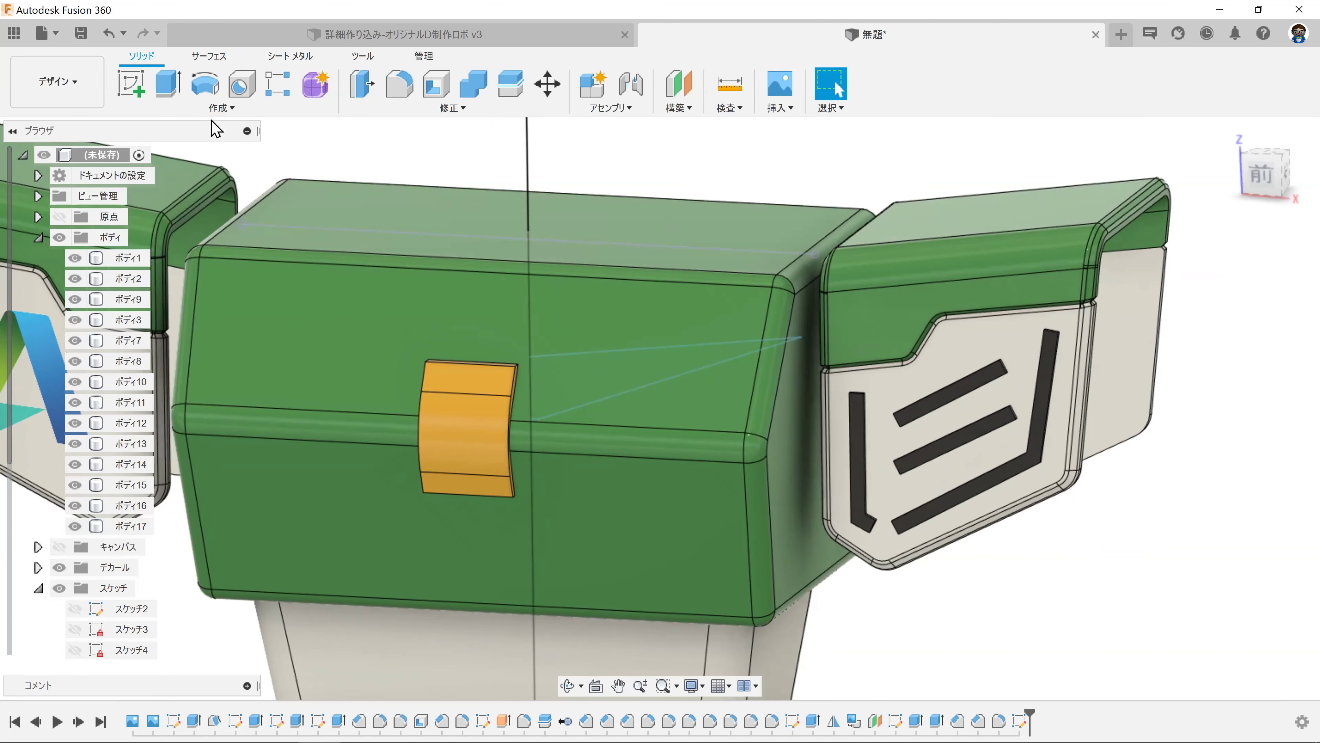
Step: Try extruding the triangular wedge profile as a cut, then cancel it
left_click(166, 89)
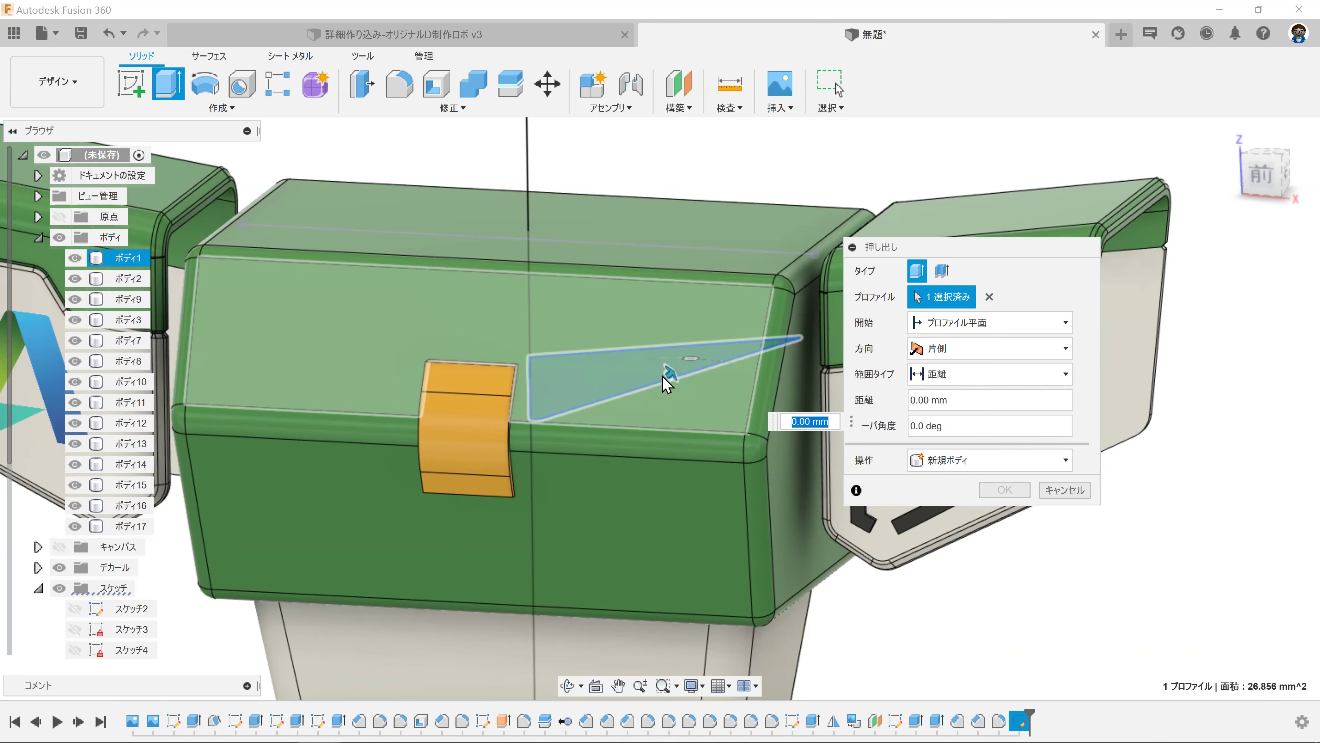
mouse_move(671, 374)
left_mouse_down()
mouse_move(580, 448)
mouse_move(586, 462)
mouse_move(632, 441)
mouse_move(603, 458)
mouse_move(587, 442)
mouse_move(634, 413)
left_mouse_up()
key("Escape")
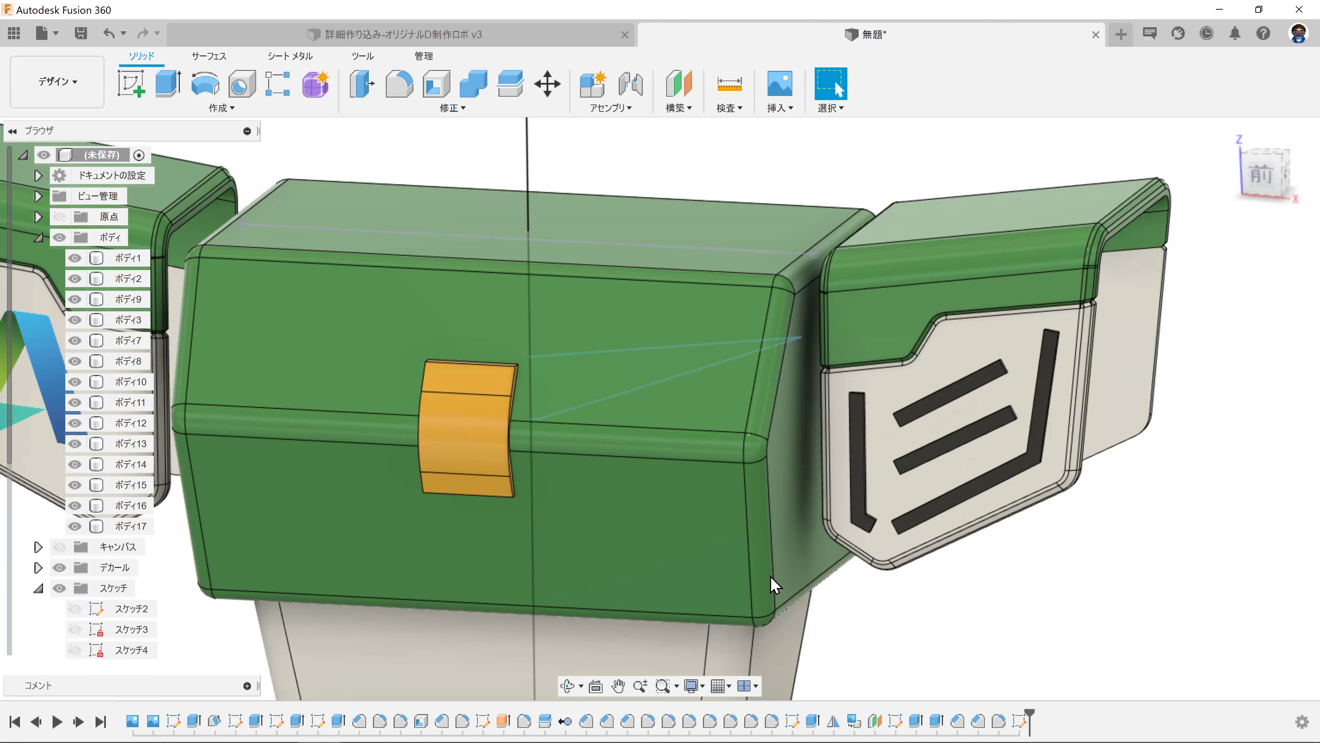
Step: Split the upper and lower front faces using the triangular surface as the splitting tool
left_click(465, 109)
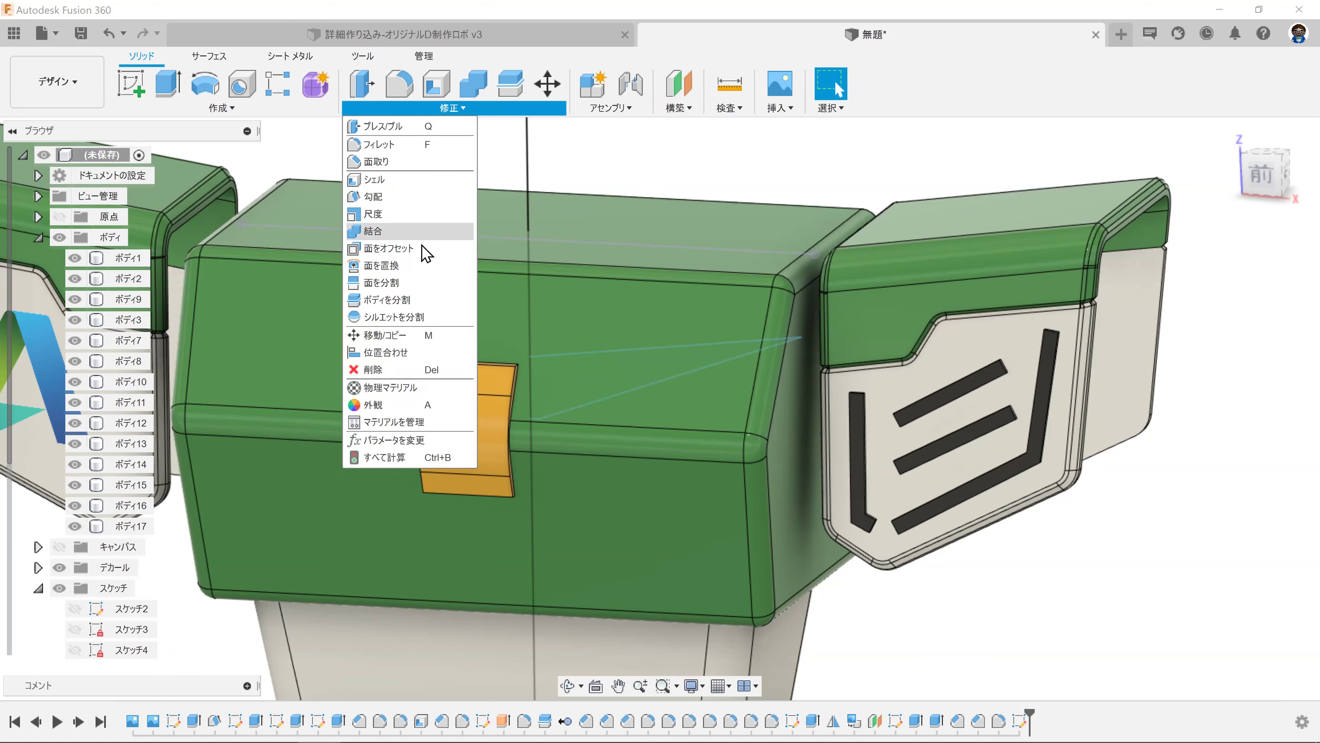
left_click(433, 260)
left_click(694, 336)
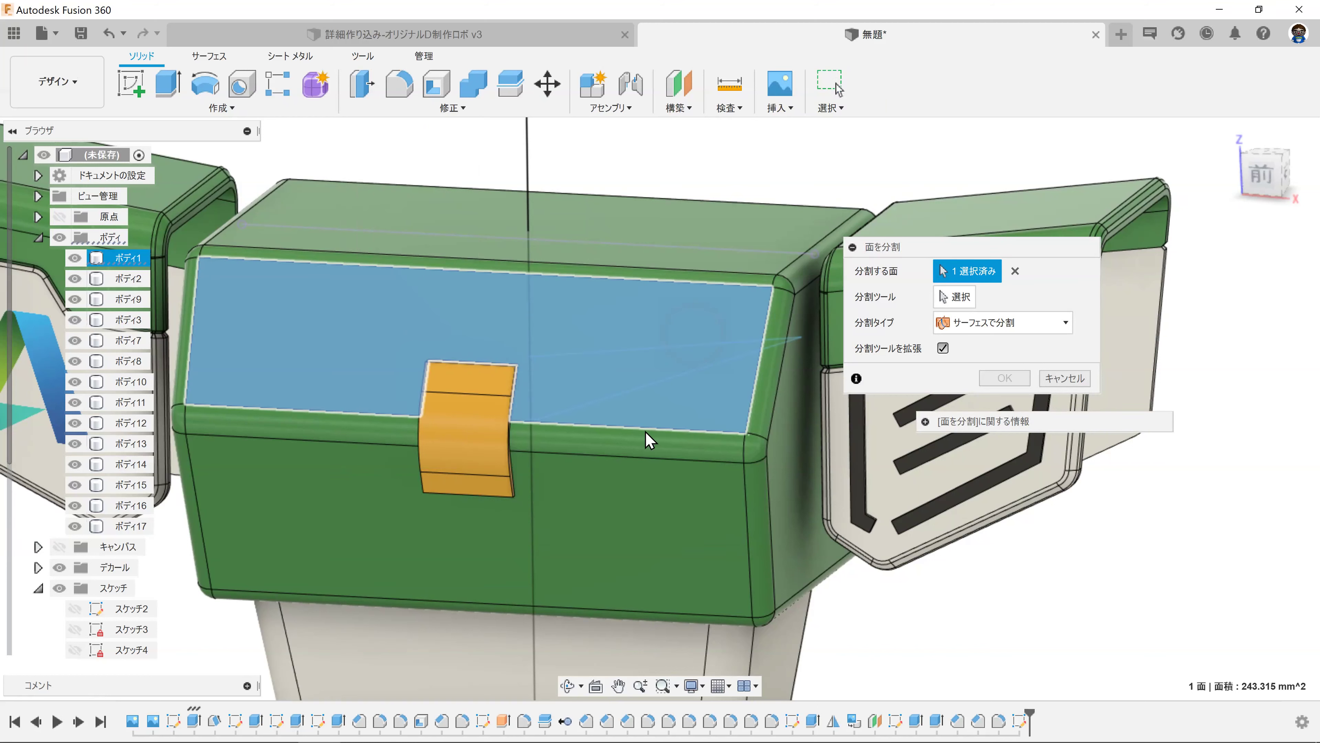
left_click(637, 489)
left_click(968, 299)
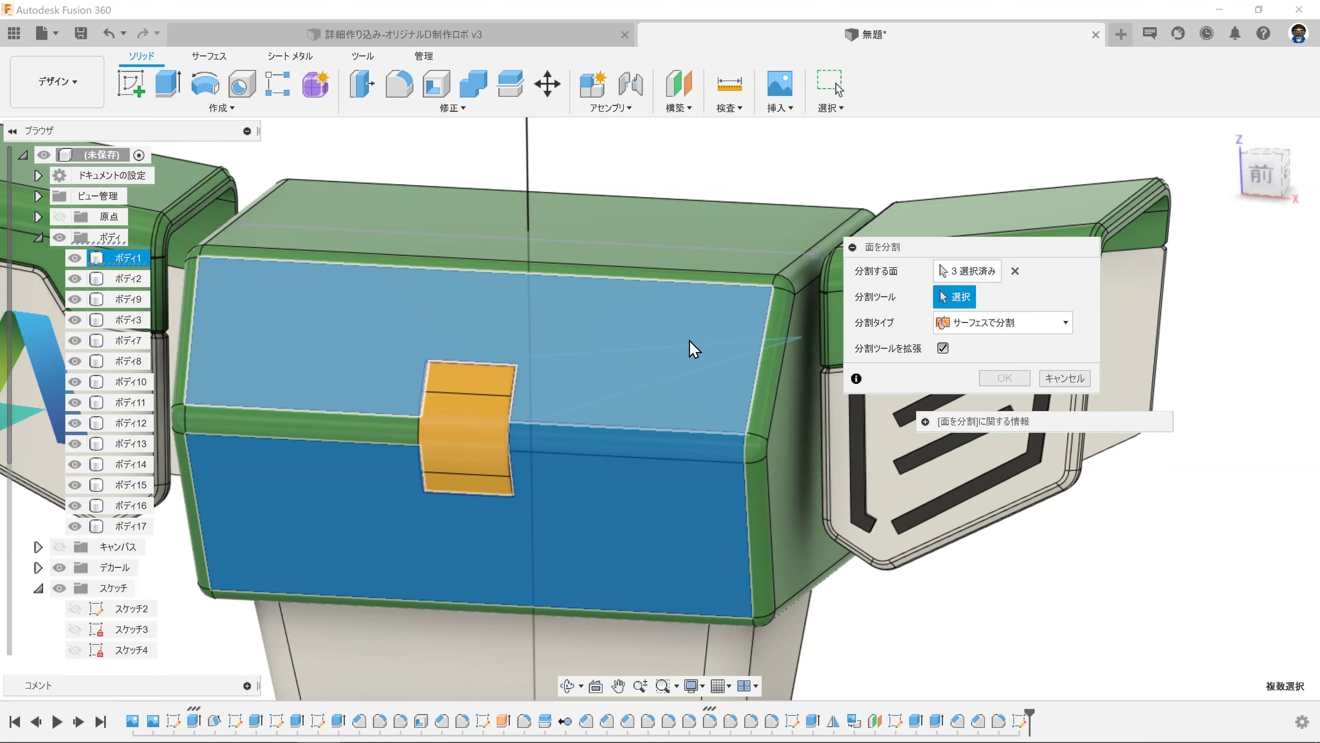
left_click(695, 353)
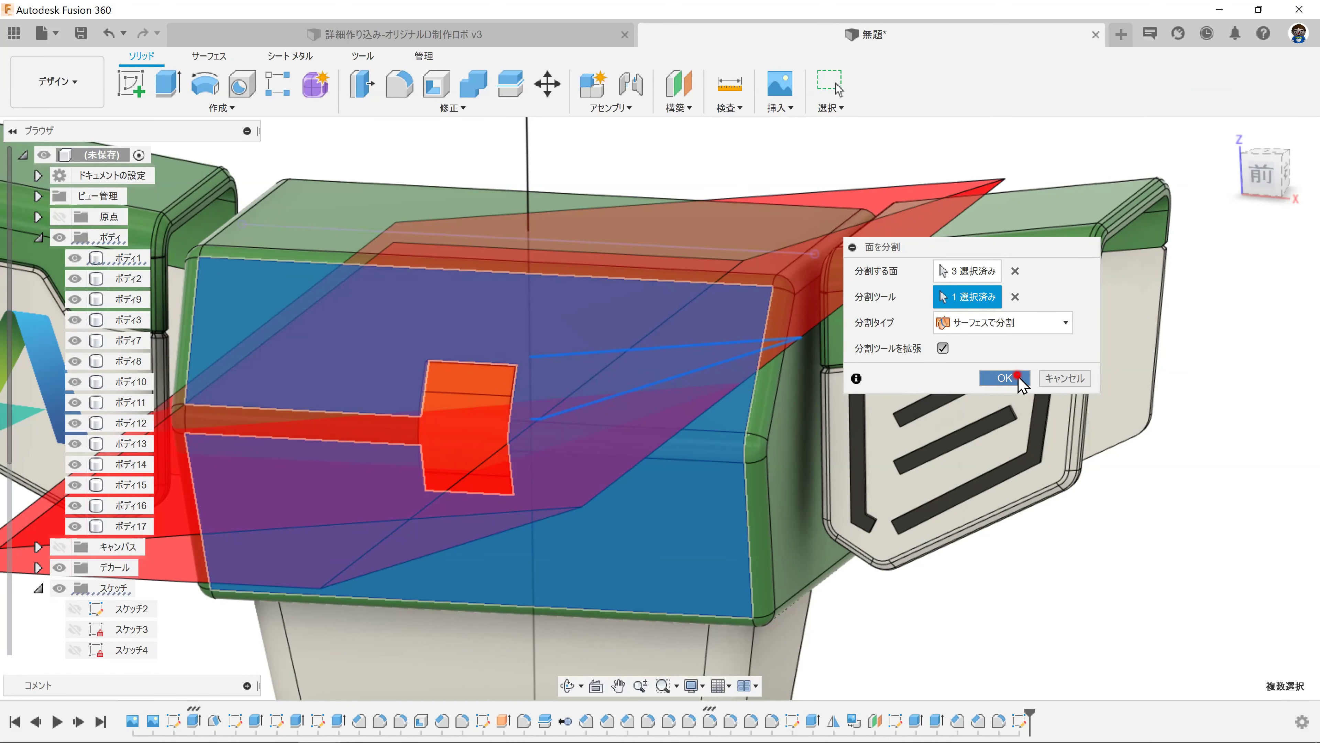
left_click(1004, 377)
mouse_move(919, 540)
middle_mouse_down("shift")
mouse_move(950, 518)
mouse_move(930, 554)
middle_mouse_up("shift")
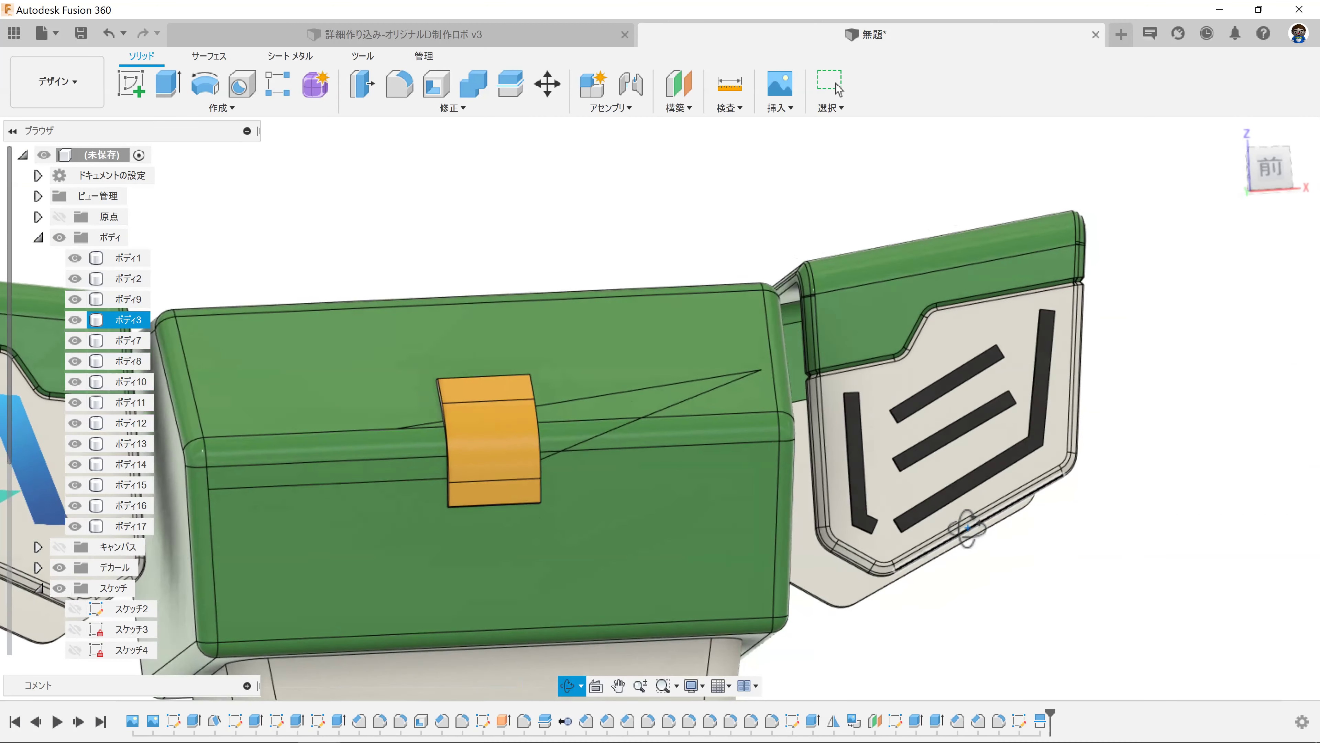
Step: Create a 0 mm offset surface from the triangular wedge face
scroll(931, 554, "up", 3)
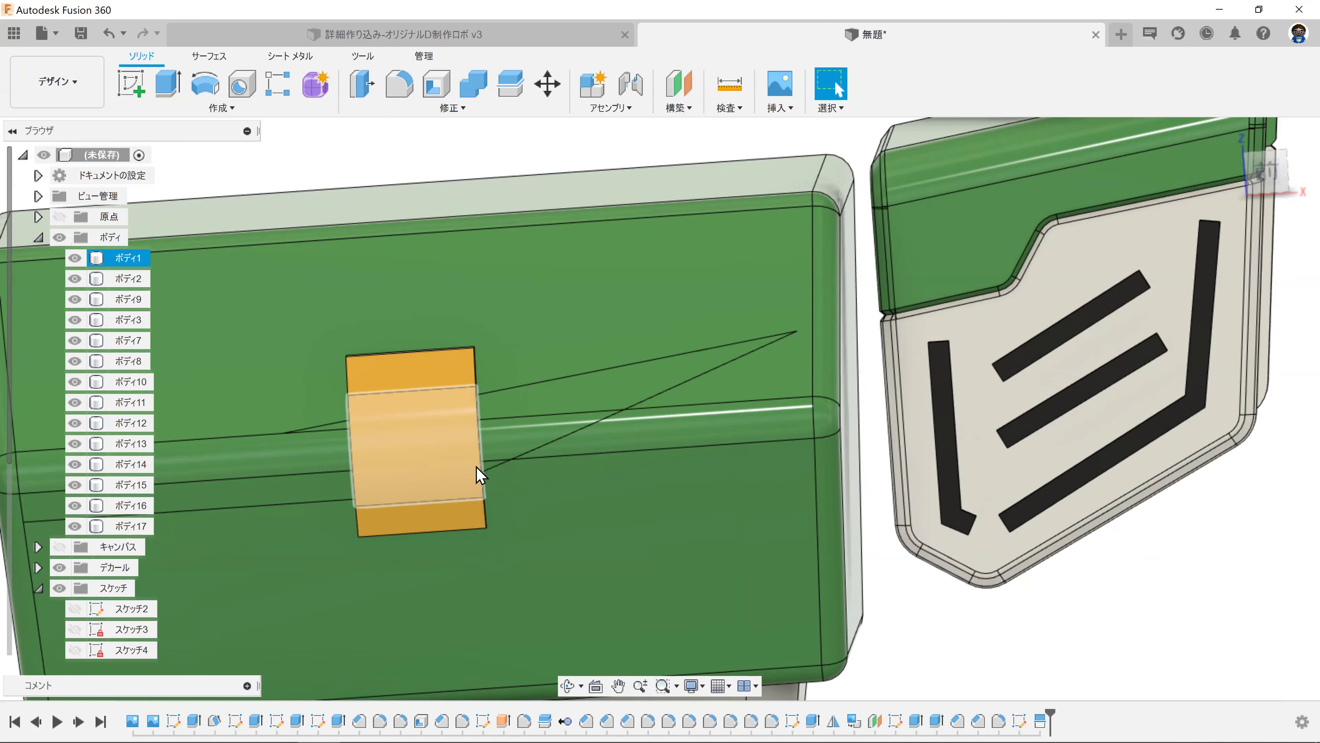
left_click(208, 108)
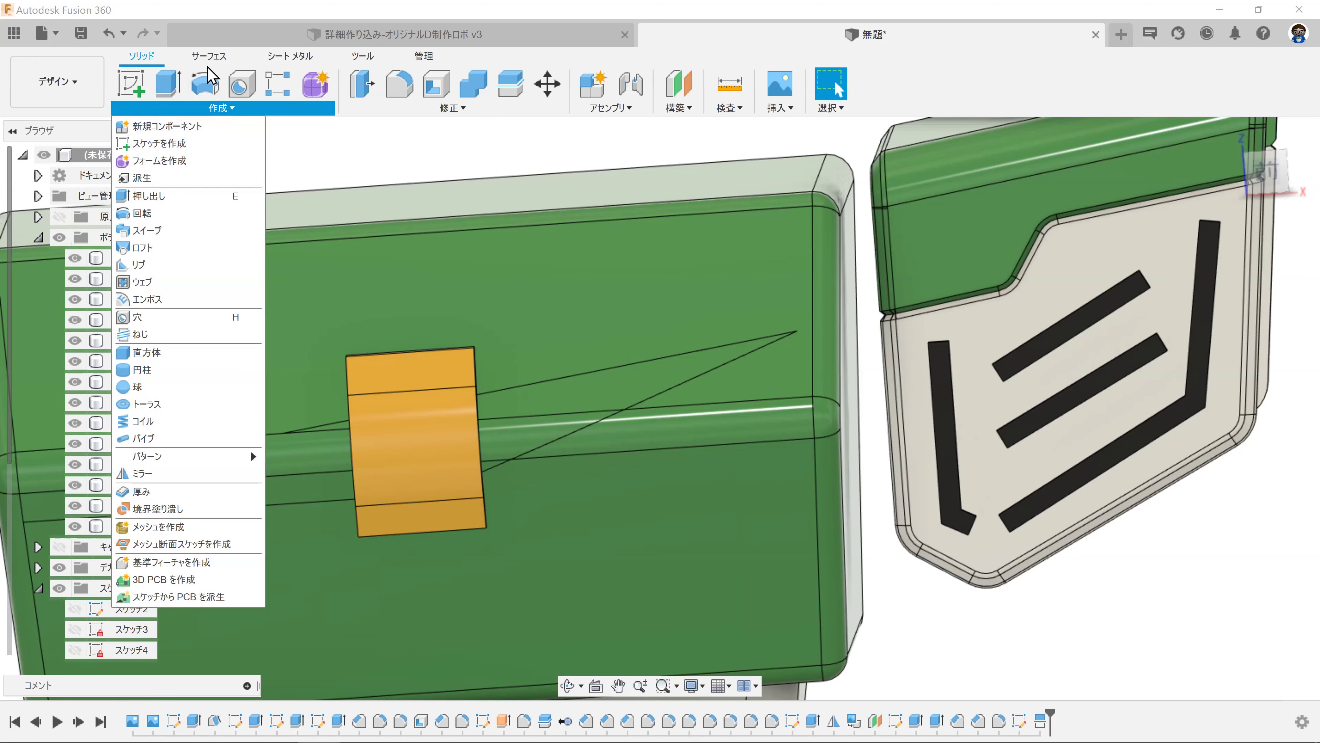
left_click(205, 55)
left_click(208, 108)
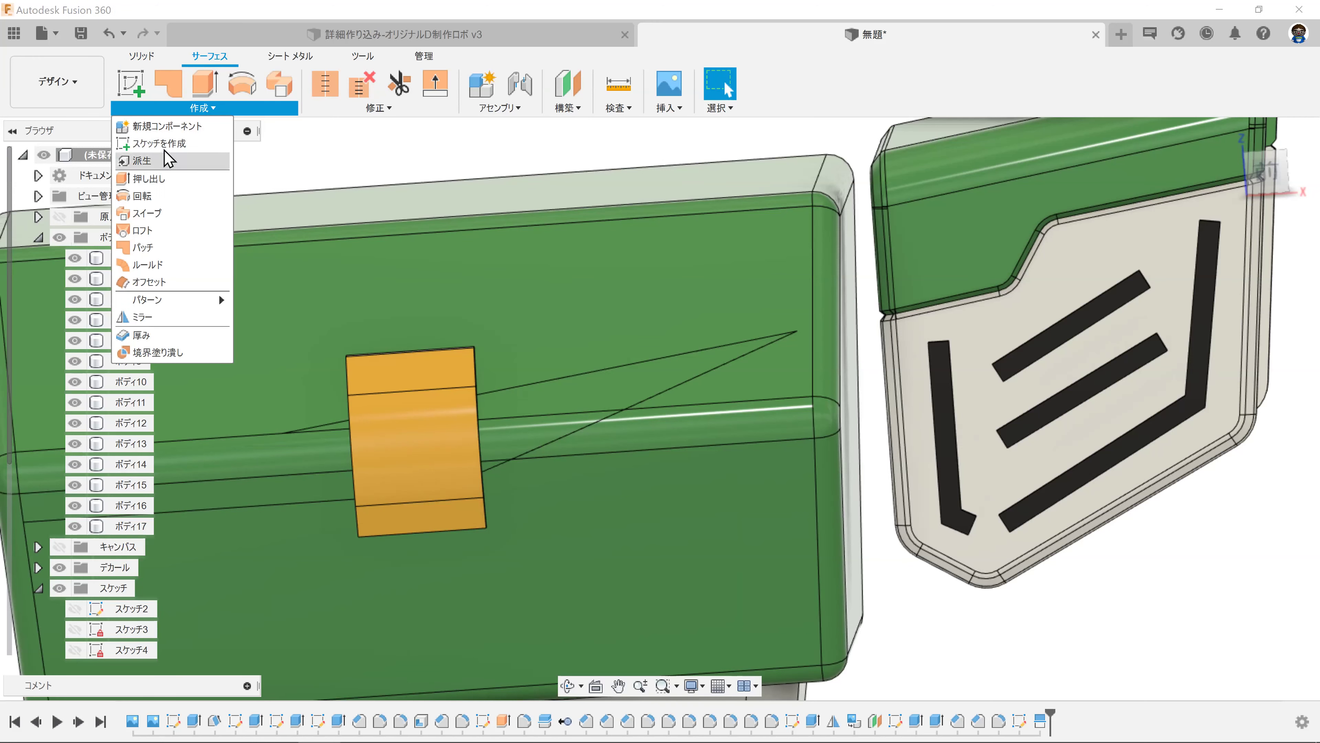
left_click(156, 282)
scroll(536, 436, "up", 2)
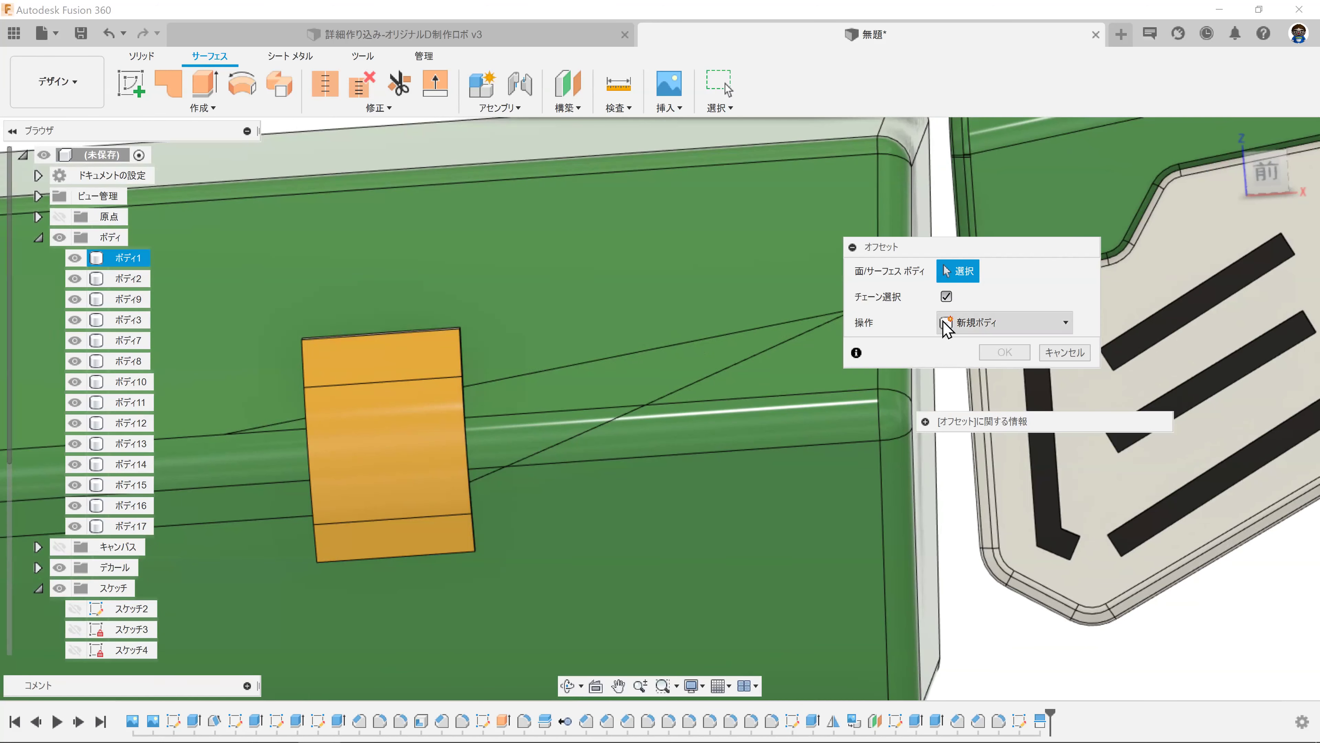
left_click(512, 387)
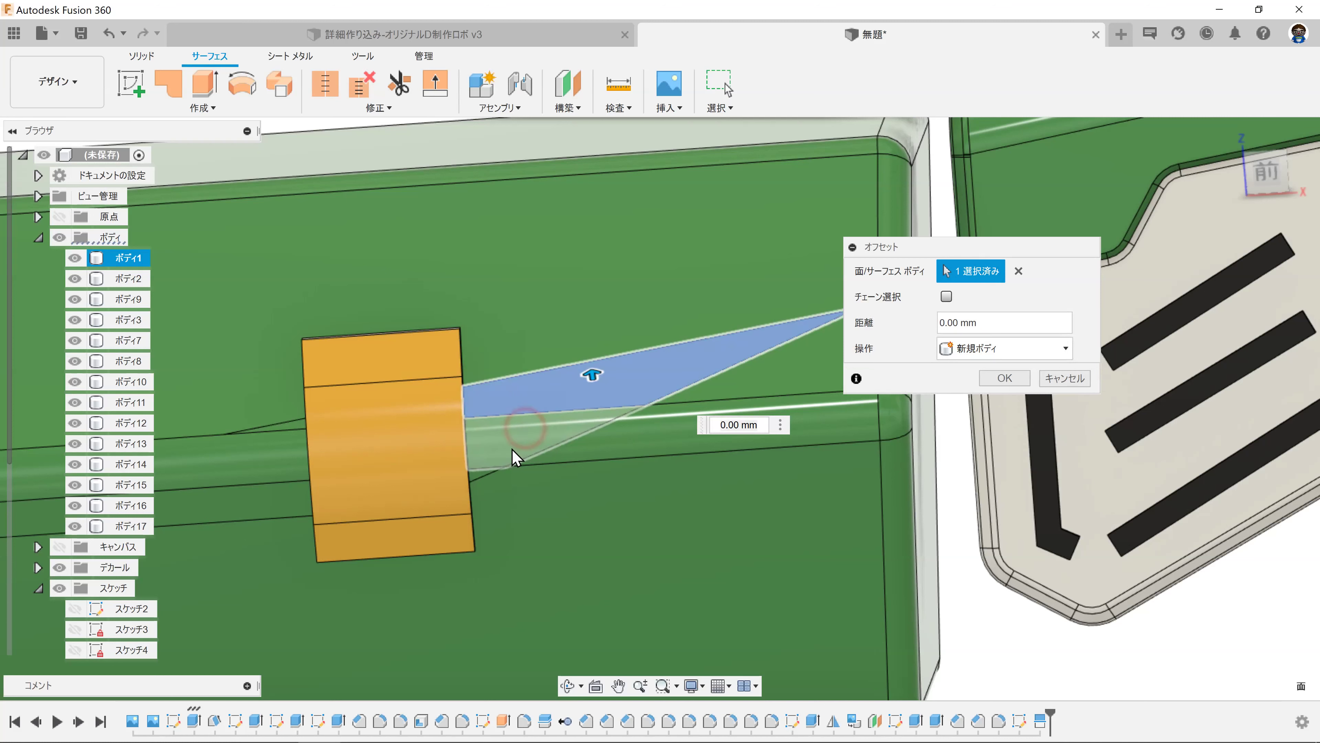
left_click(479, 477)
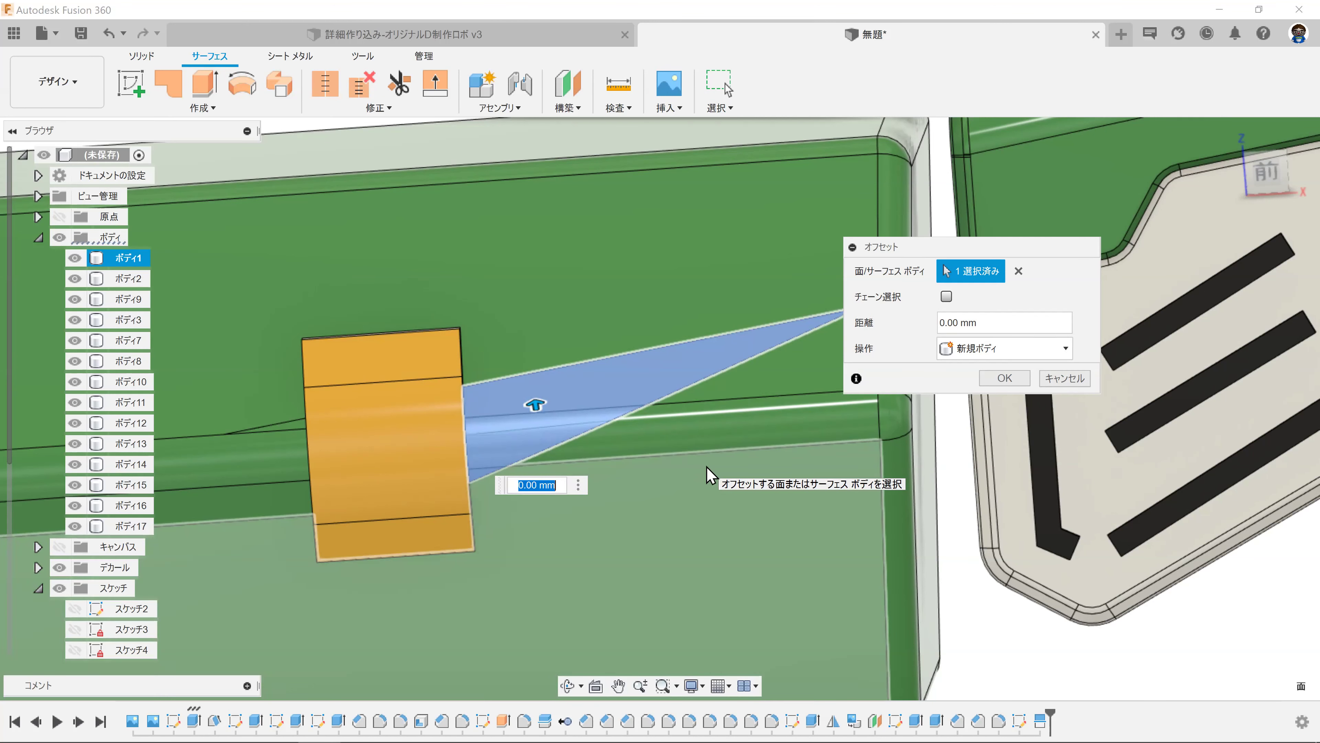
key("Return")
Step: Thicken the new triangular surface by 0.5 mm into a solid wedge body
left_click(203, 108)
mouse_move(140, 334)
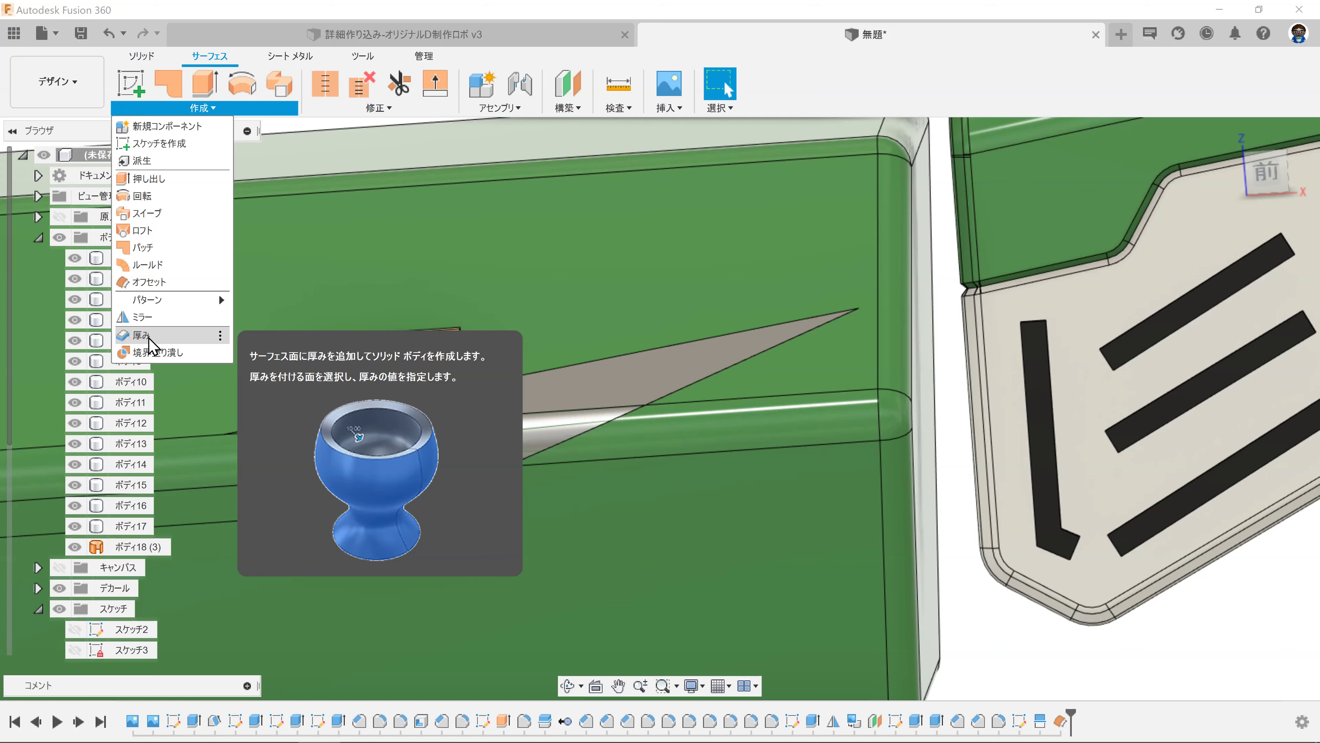
left_click(140, 335)
left_click(499, 388)
middle_click_drag(507, 383, 472, 411, "shift")
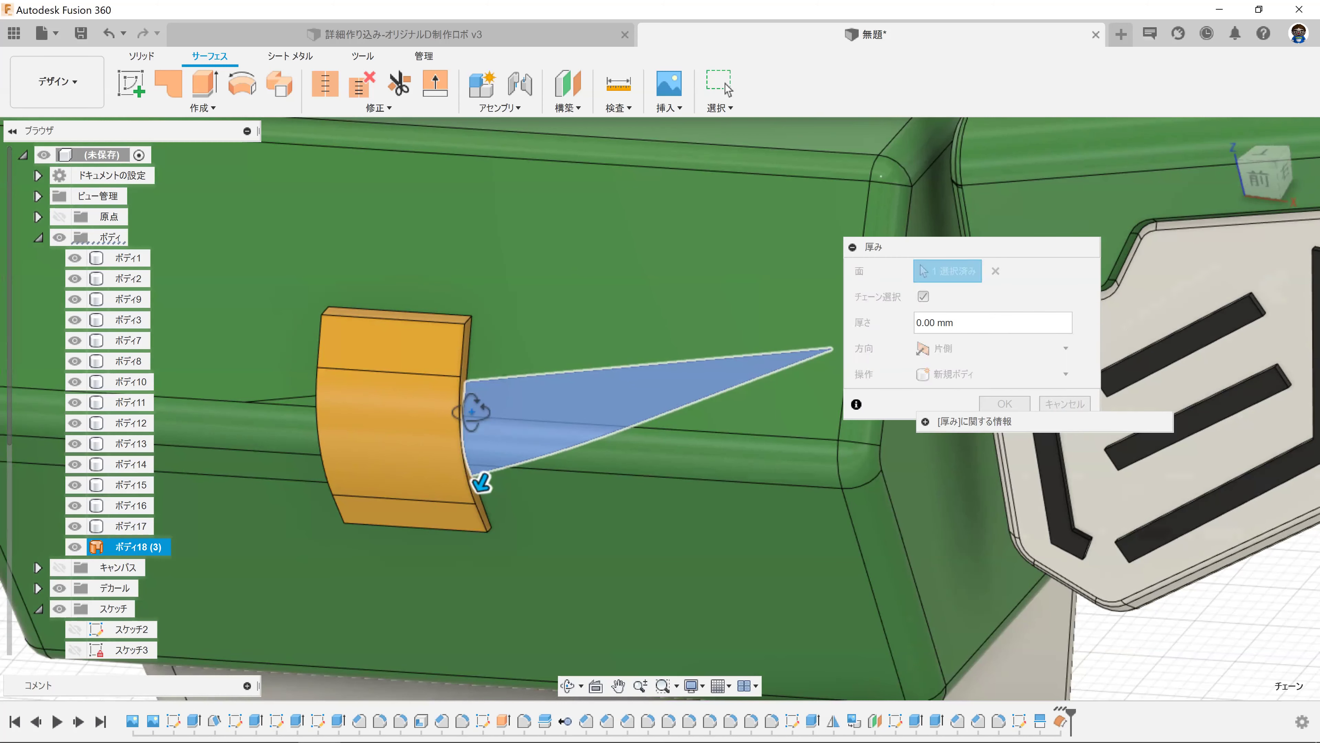
type("1")
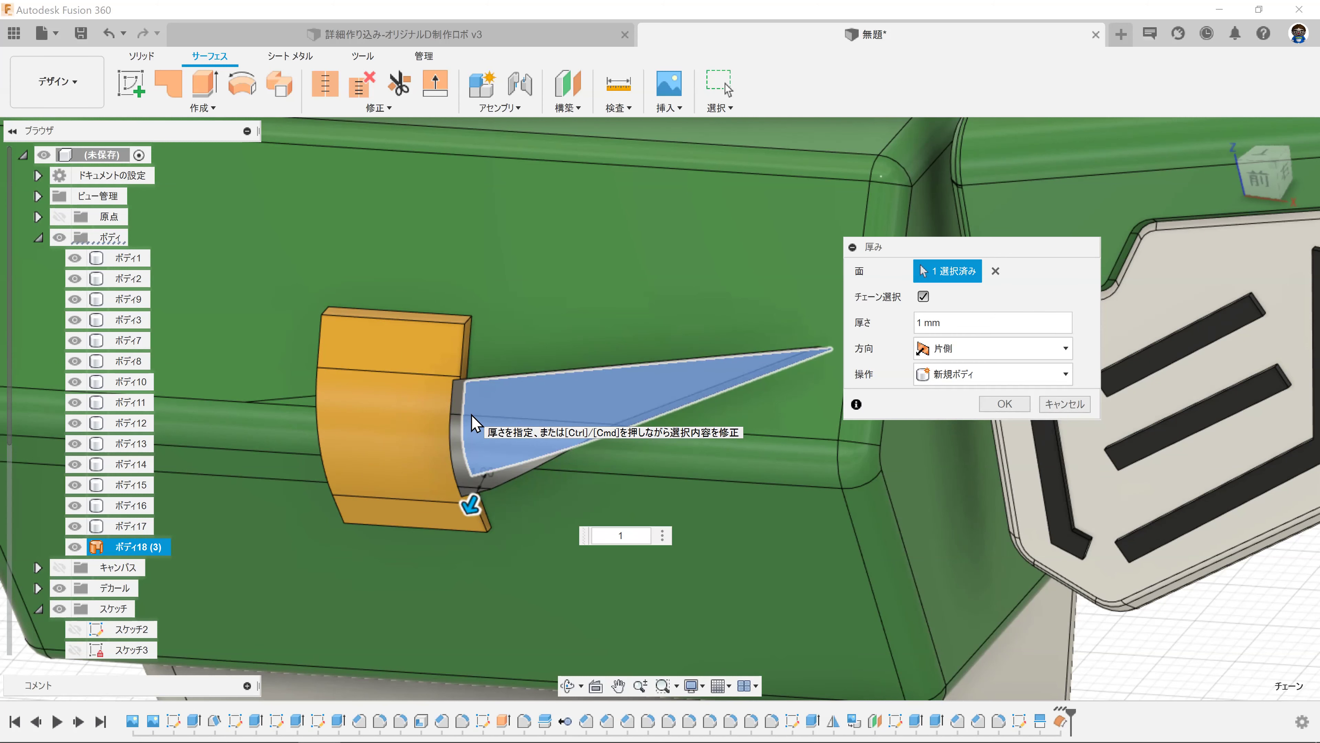
key("BackSpace")
type("0.5")
key("BackSpace")
key("BackSpace")
type("2")
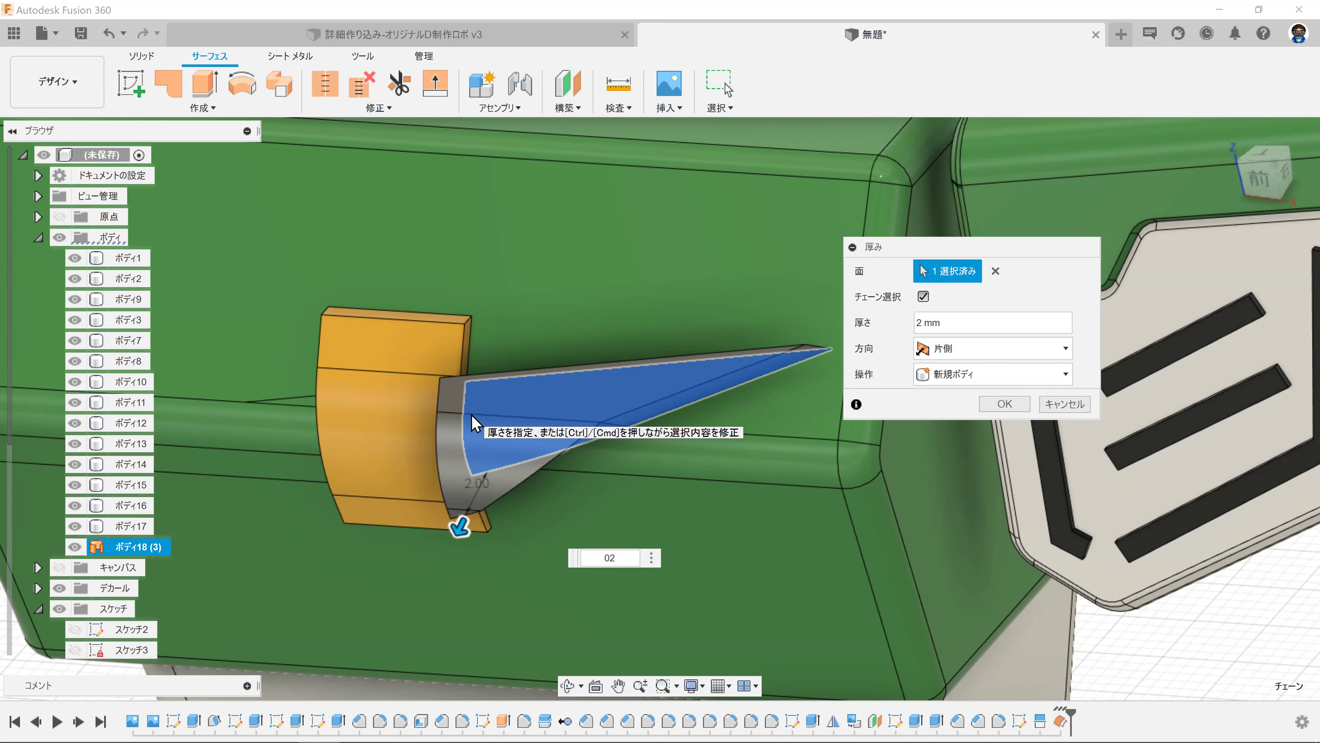
key("BackSpace")
type(".")
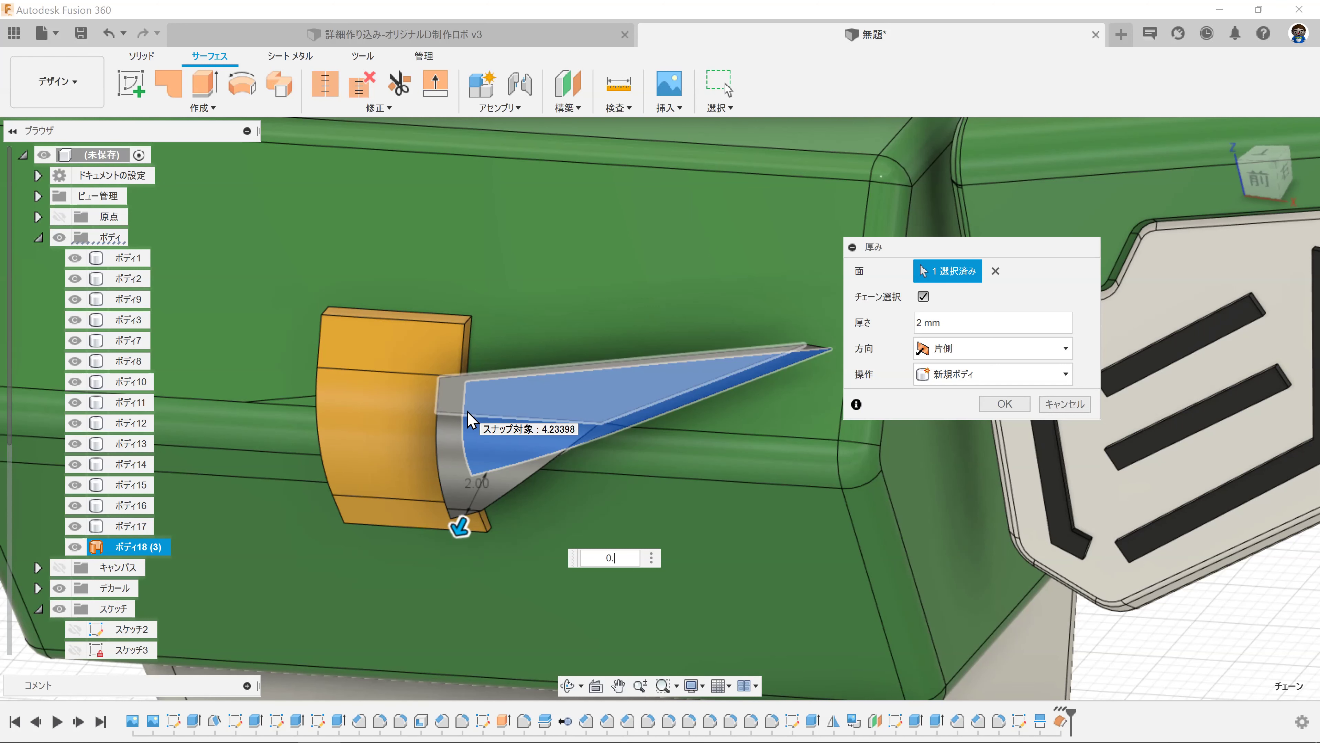
type("5")
key("Return")
Step: Give the wedge body a white appearance
mouse_move(476, 450)
middle_mouse_down("shift")
mouse_move(516, 363)
mouse_move(507, 309)
mouse_move(501, 354)
middle_mouse_up("shift")
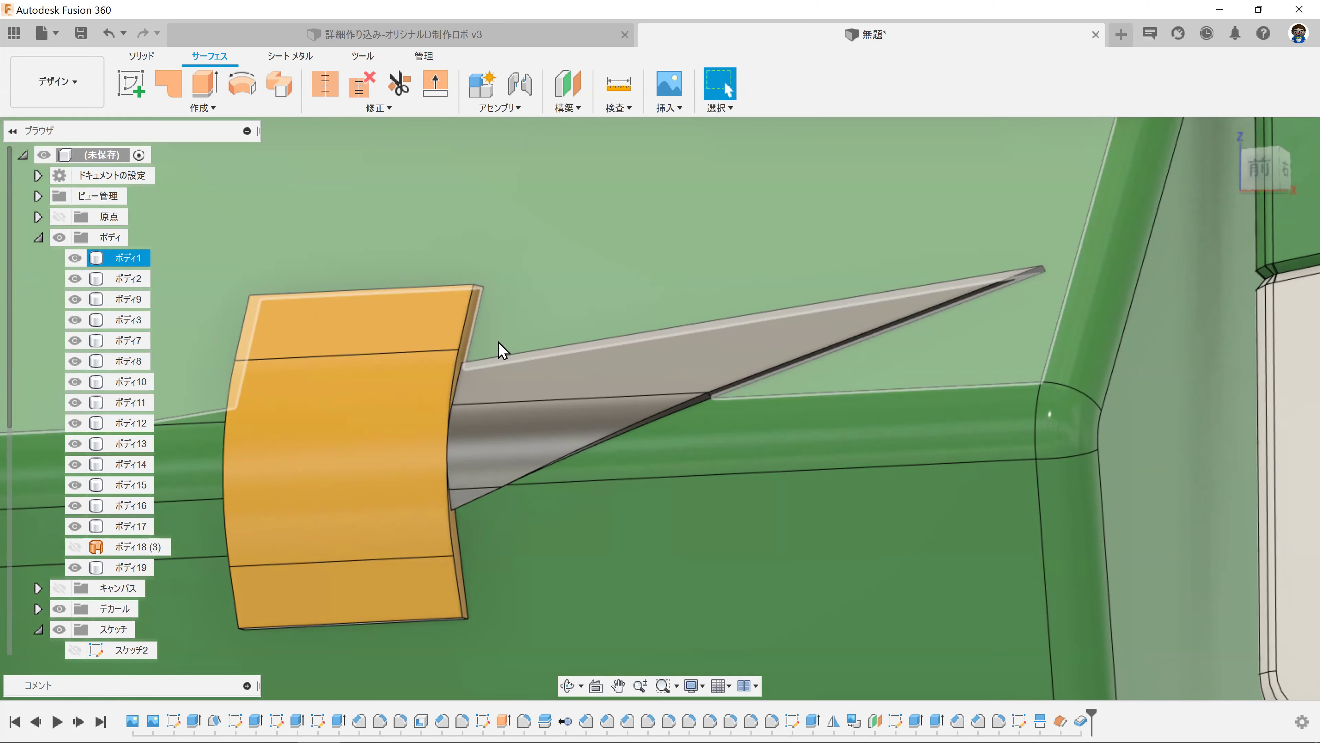
key("a")
left_click_drag(899, 458, 796, 359)
key("Escape")
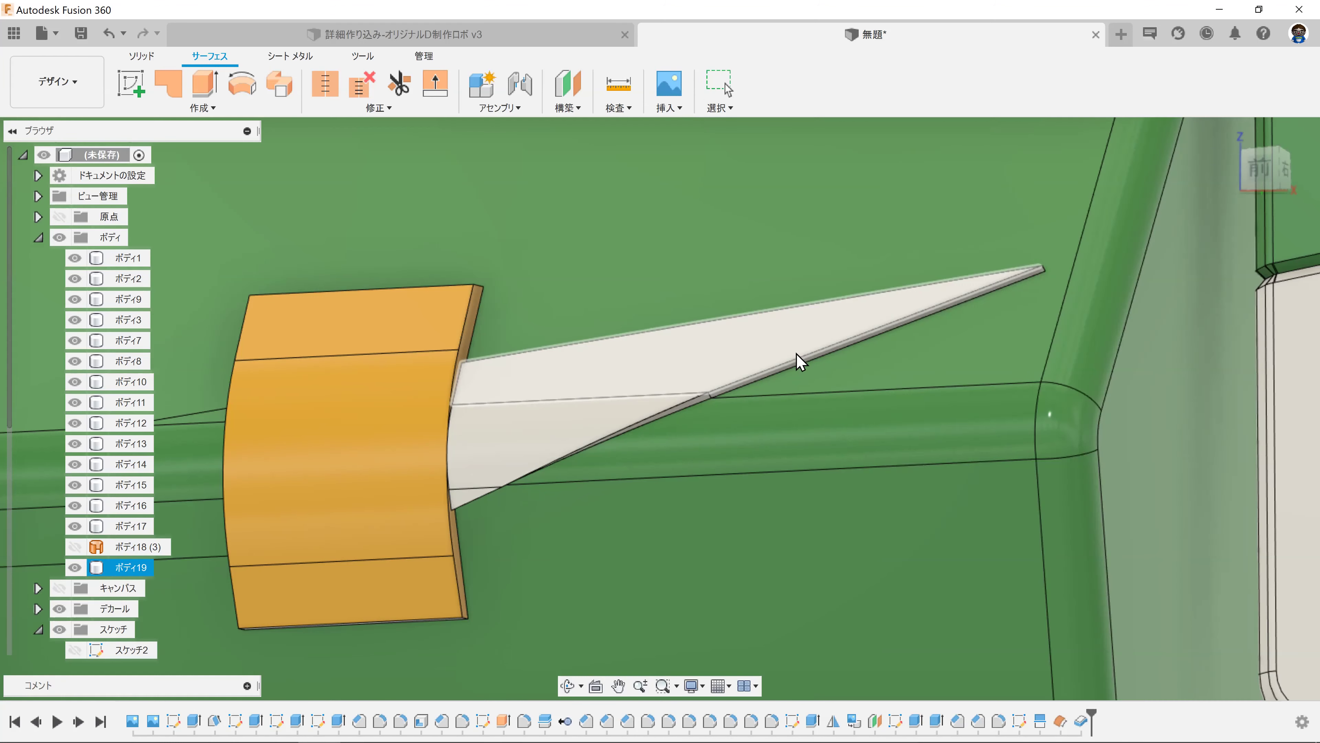
scroll(796, 359, "down", 5)
scroll(779, 442, "down", 5)
scroll(773, 458, "down", 2)
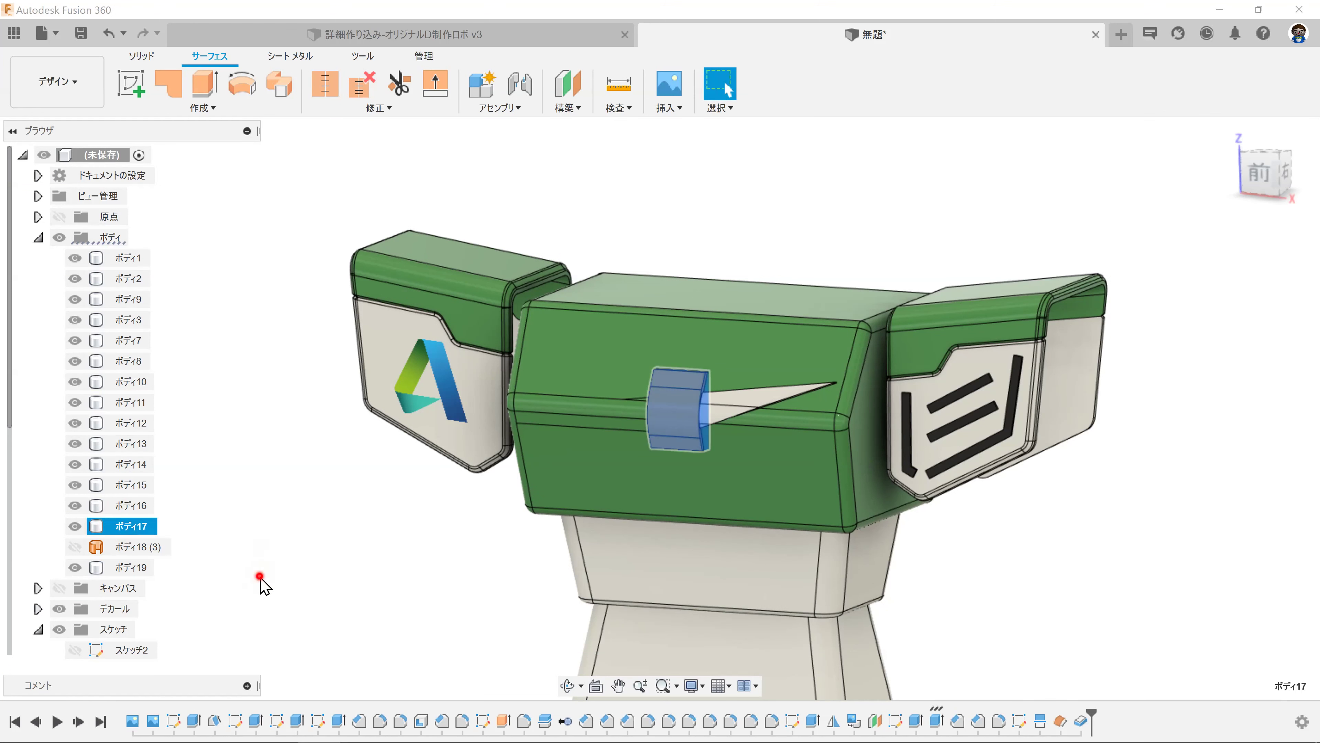
Step: Mirror Body 19 across the vertical centre plane, then switch to the Render workspace
left_click(123, 567)
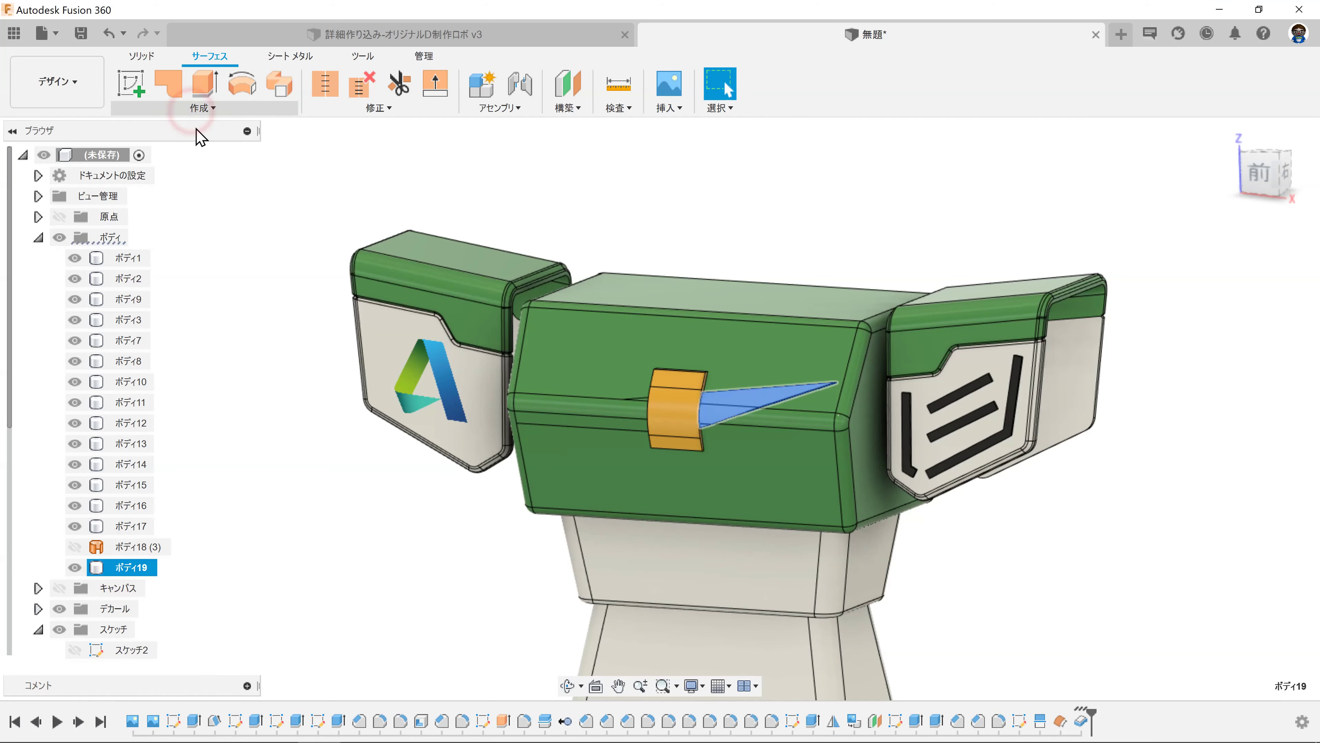
left_click(191, 110)
left_click(183, 333)
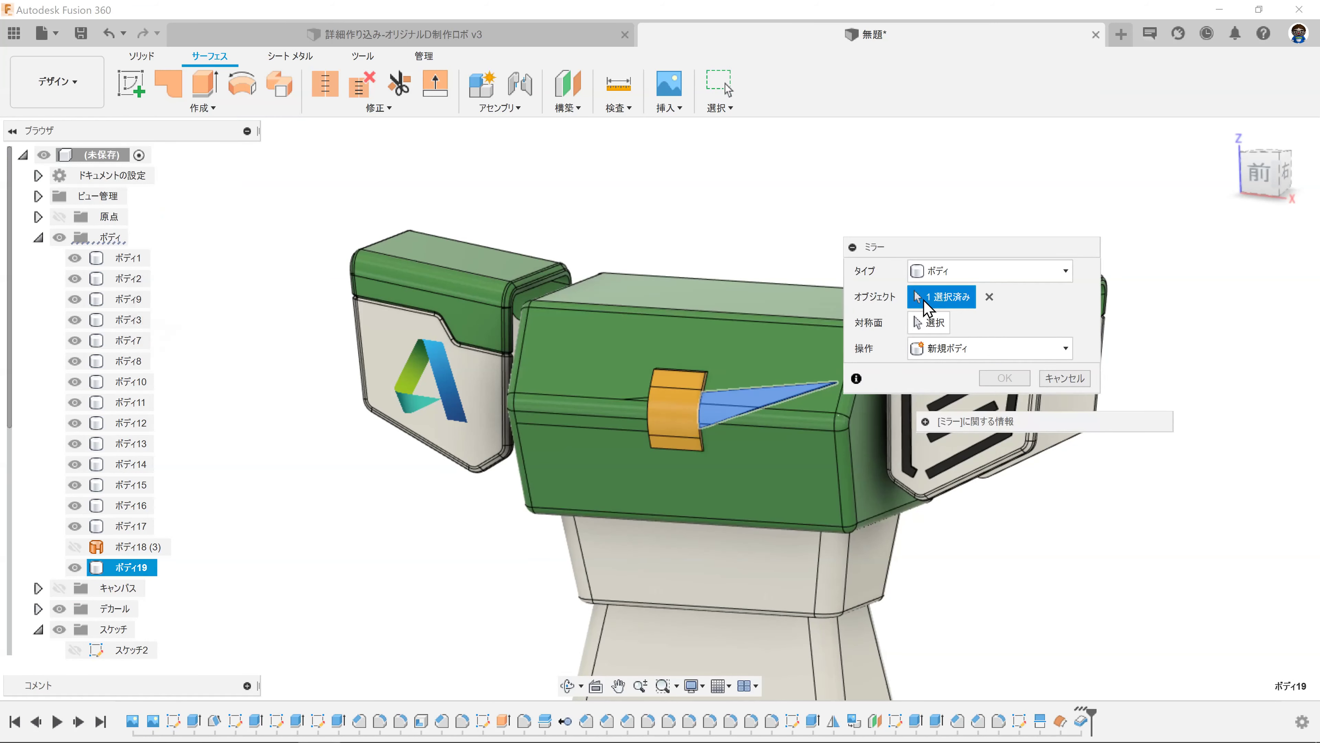
key("F6")
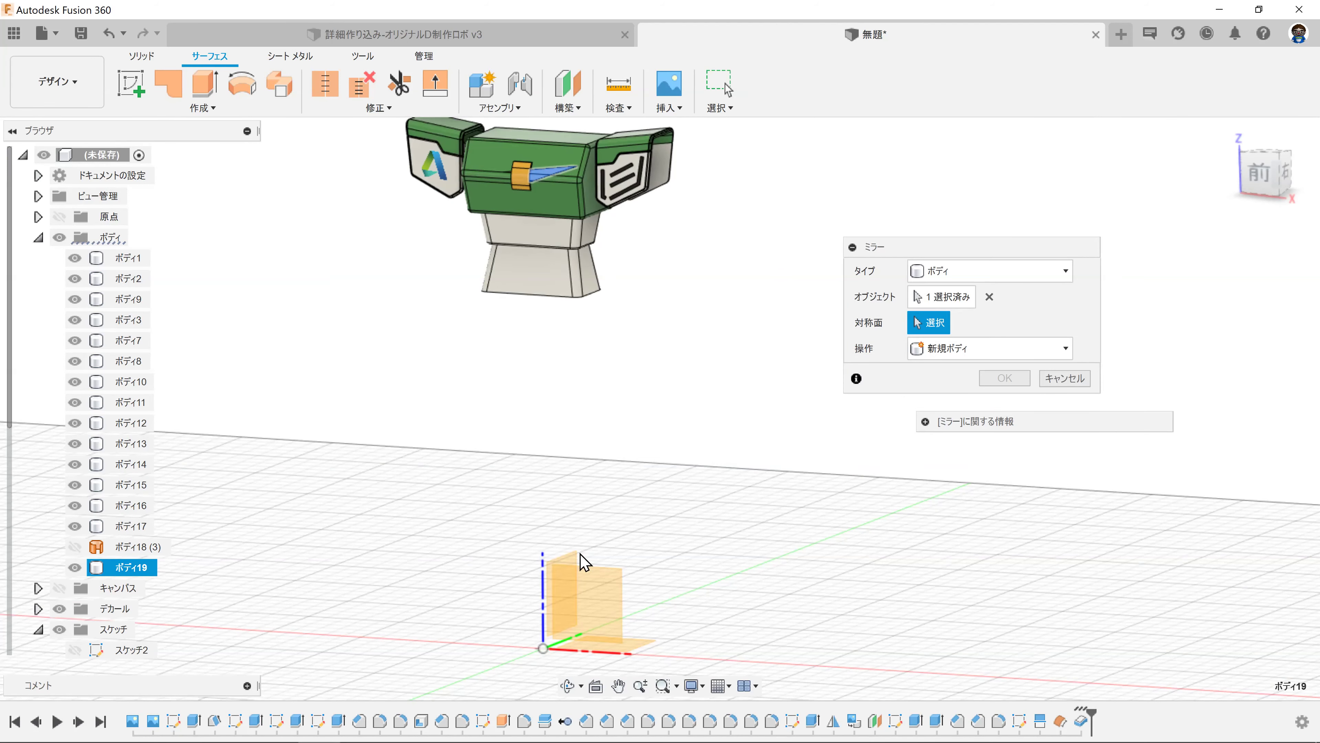
left_click(1005, 378)
left_click(83, 101)
left_click(78, 182)
Step: Return from Render to the Design workspace and reopen Sketch 9 from the timeline
scroll(710, 365, "up", 3)
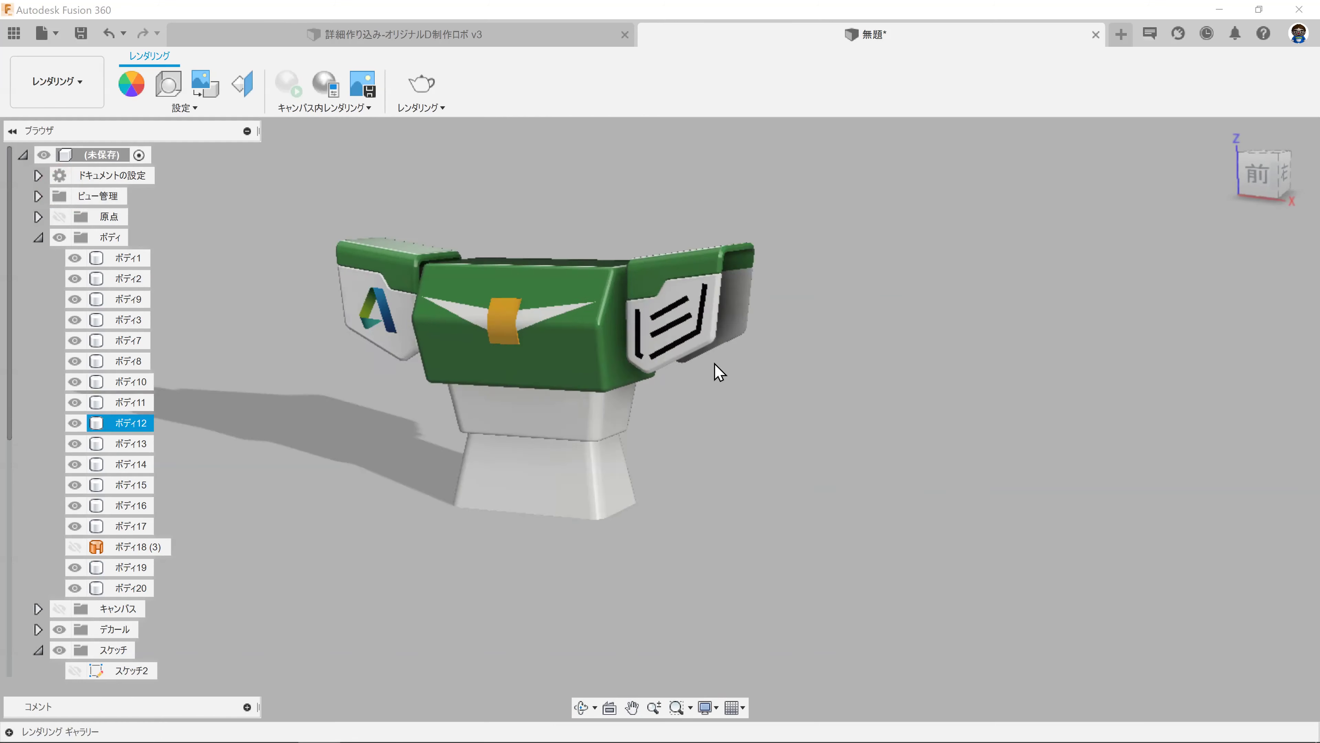
middle_click_drag(835, 499, 914, 481, "shift")
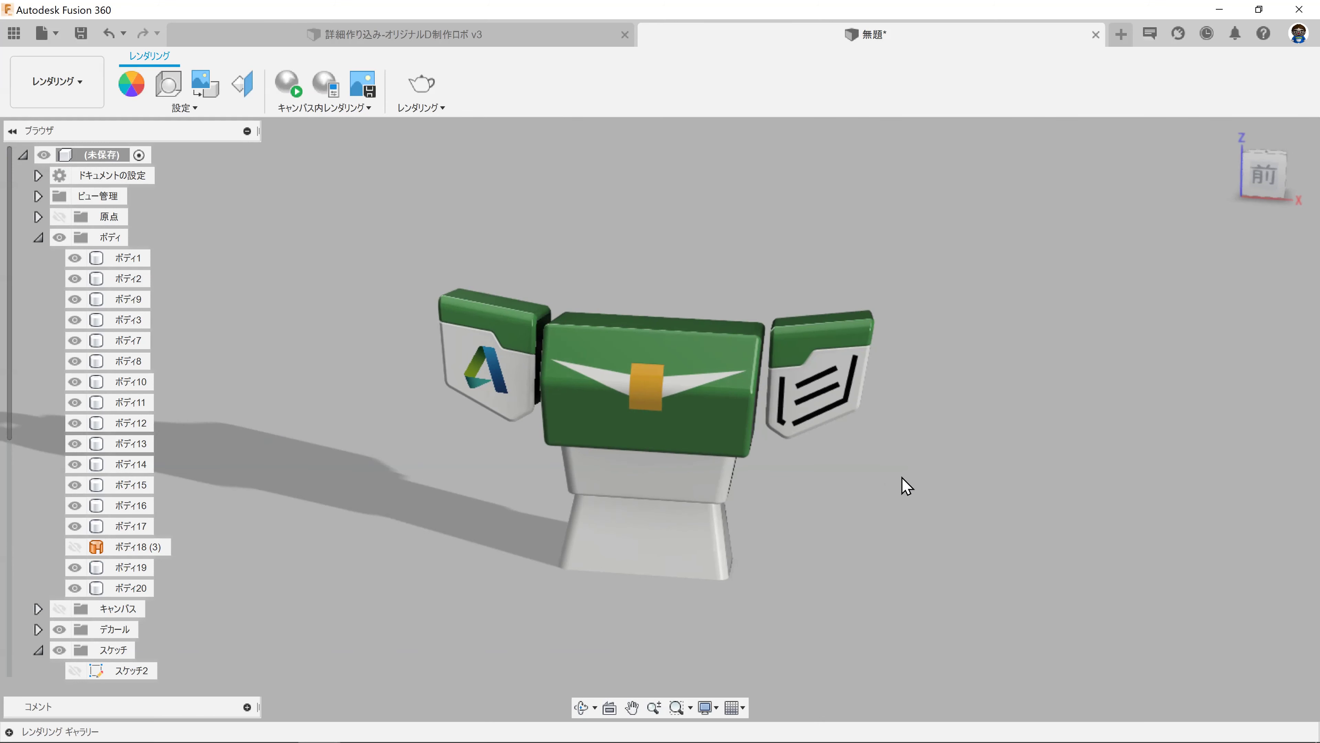
mouse_move(907, 487)
middle_mouse_down("shift")
mouse_move(842, 465)
mouse_move(852, 484)
middle_mouse_up("shift")
left_click(57, 81)
left_click(42, 124)
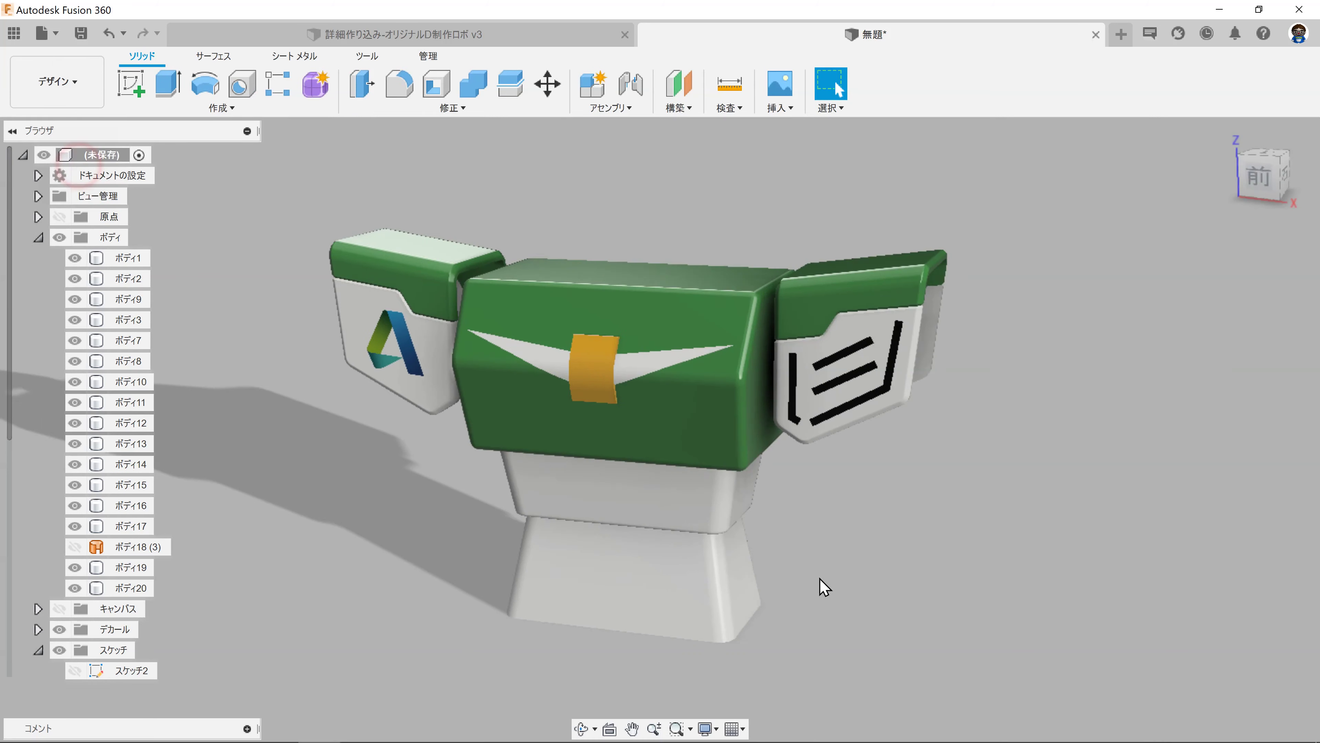
double_click(1019, 723)
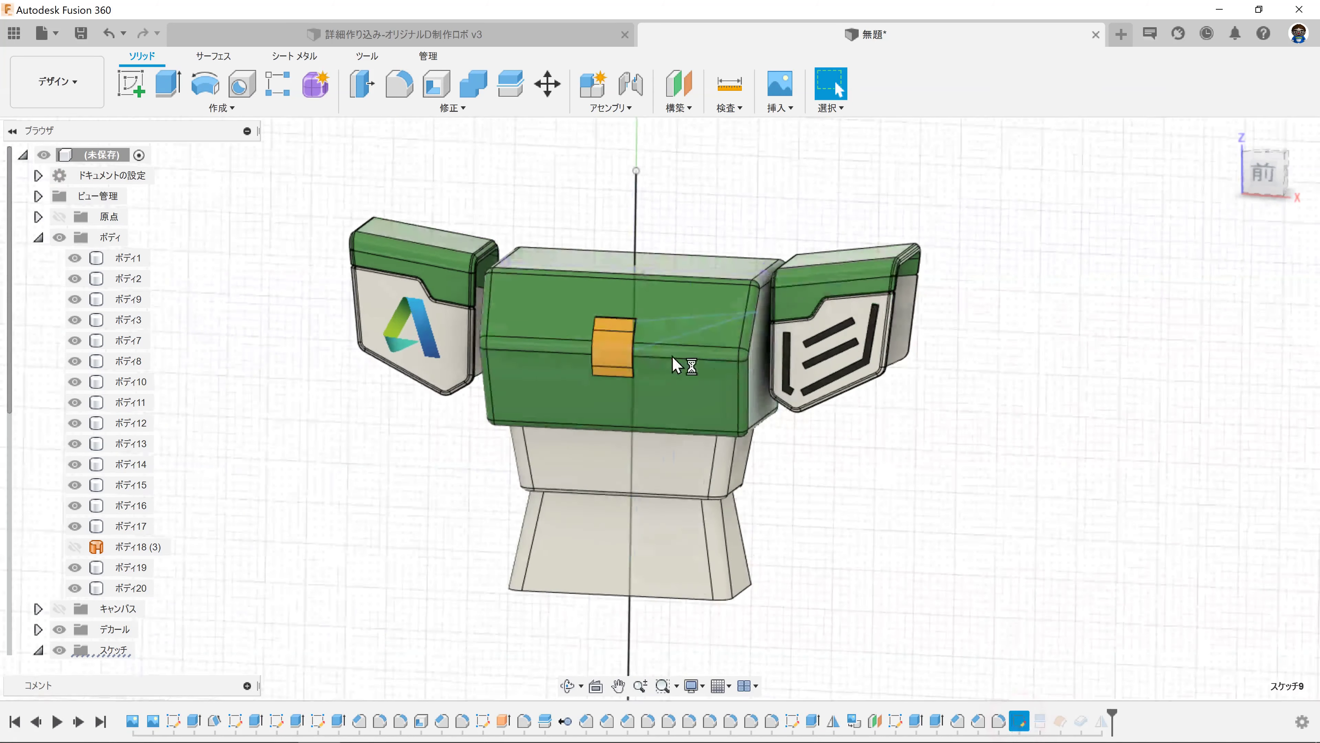
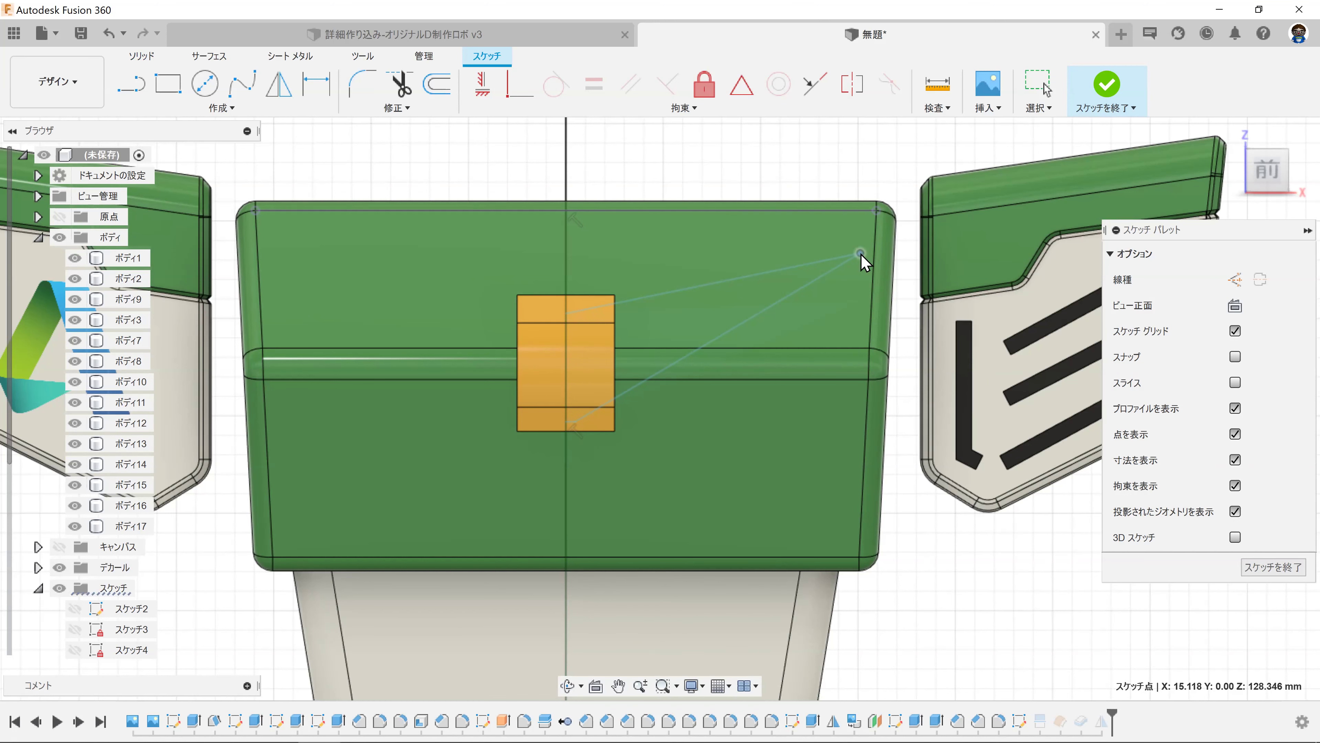
Step: Finish the chevron sketch, preview the torso in the Rendering workspace, then return to Design
left_click(1106, 95)
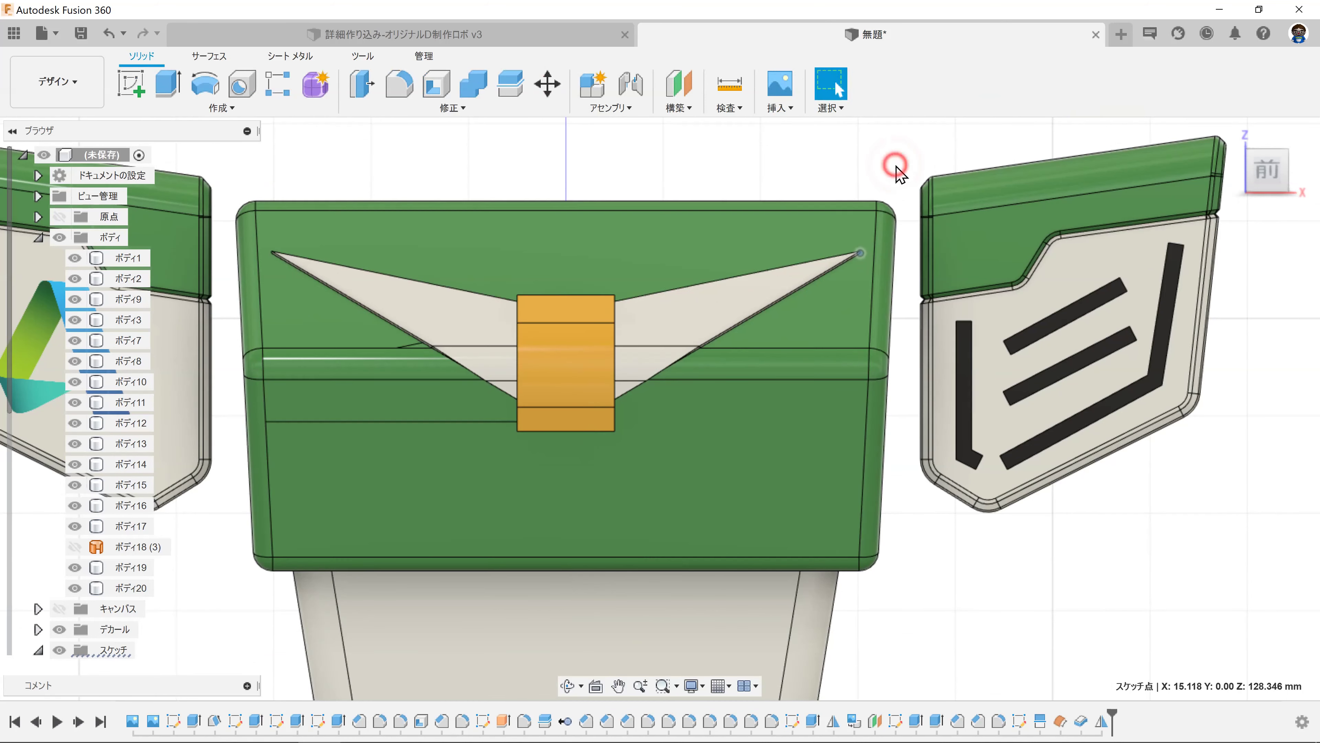
scroll(915, 468, "down", 3)
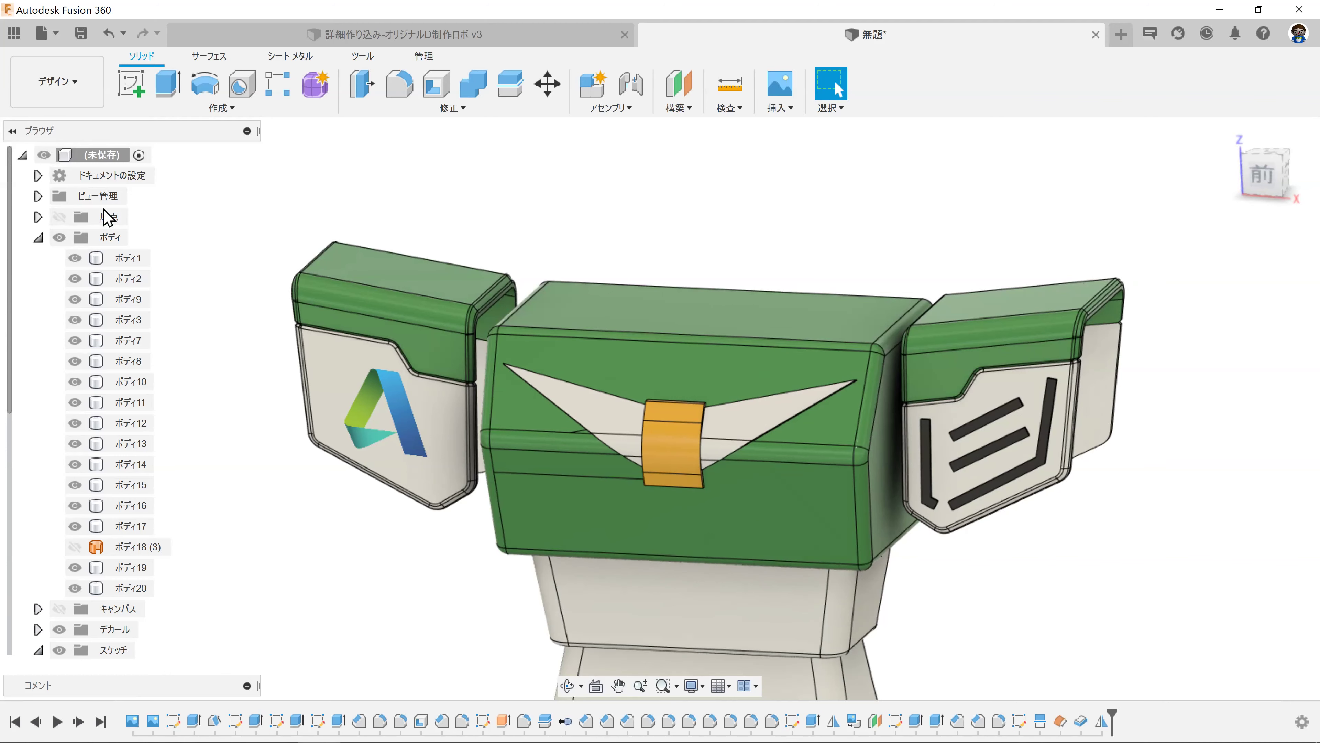
left_click(57, 81)
left_click(53, 184)
scroll(676, 278, "down", 3)
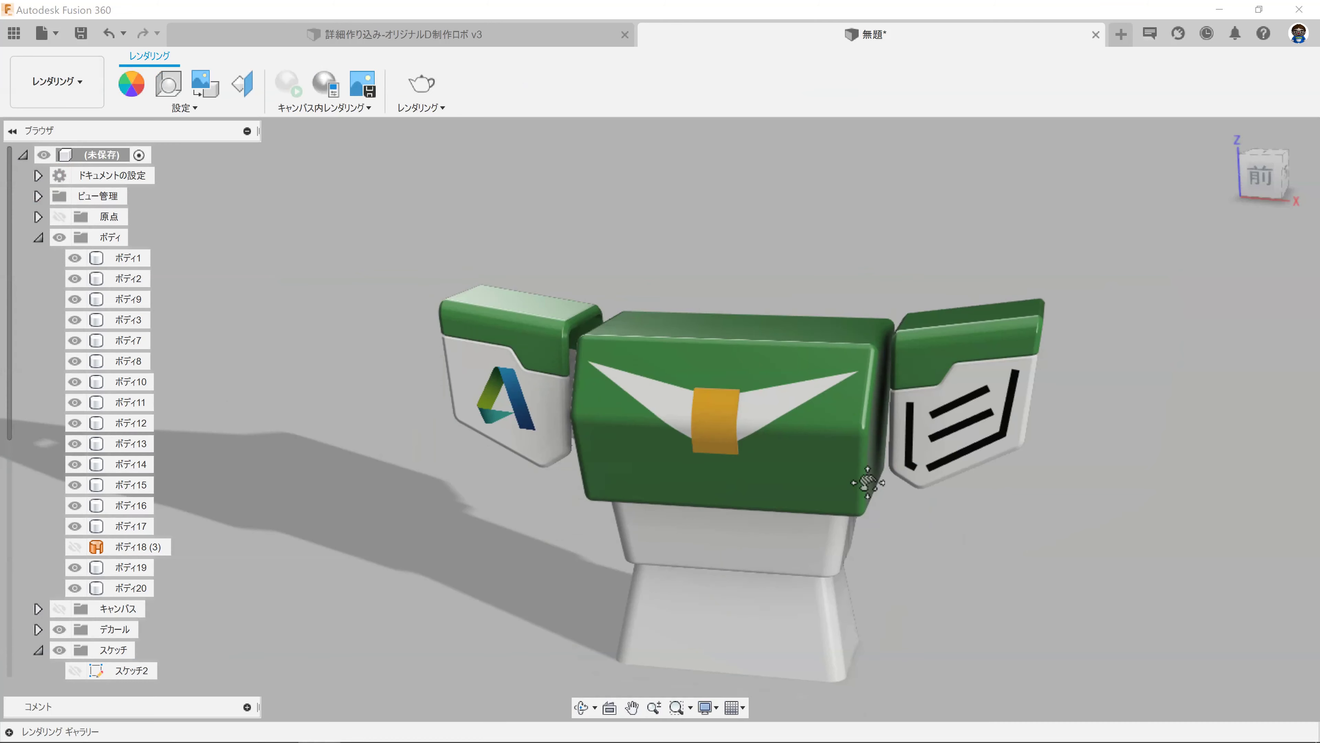
middle_click_drag(902, 486, 879, 486, "shift")
left_click(61, 90)
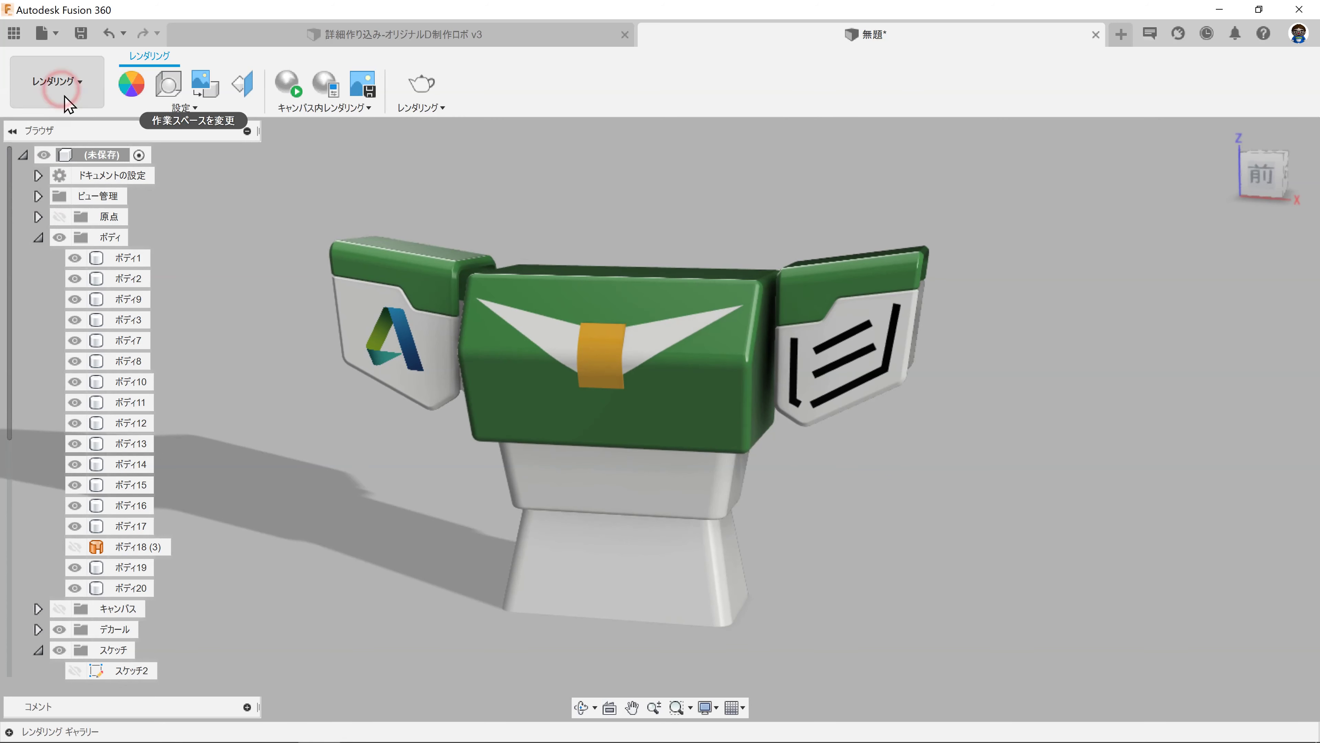
left_click(49, 125)
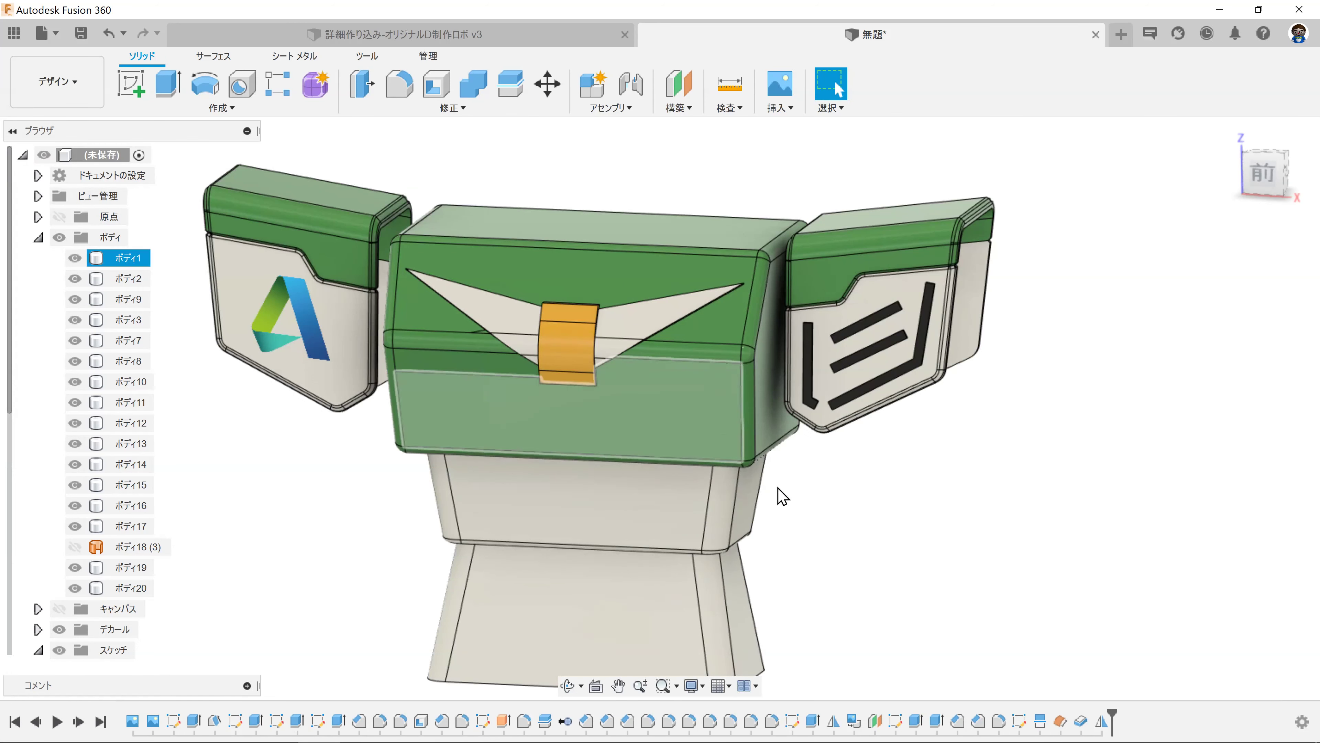
Step: Edit the chevron sketch to drag its outer corner point lower
left_click(782, 497)
double_click(1021, 725)
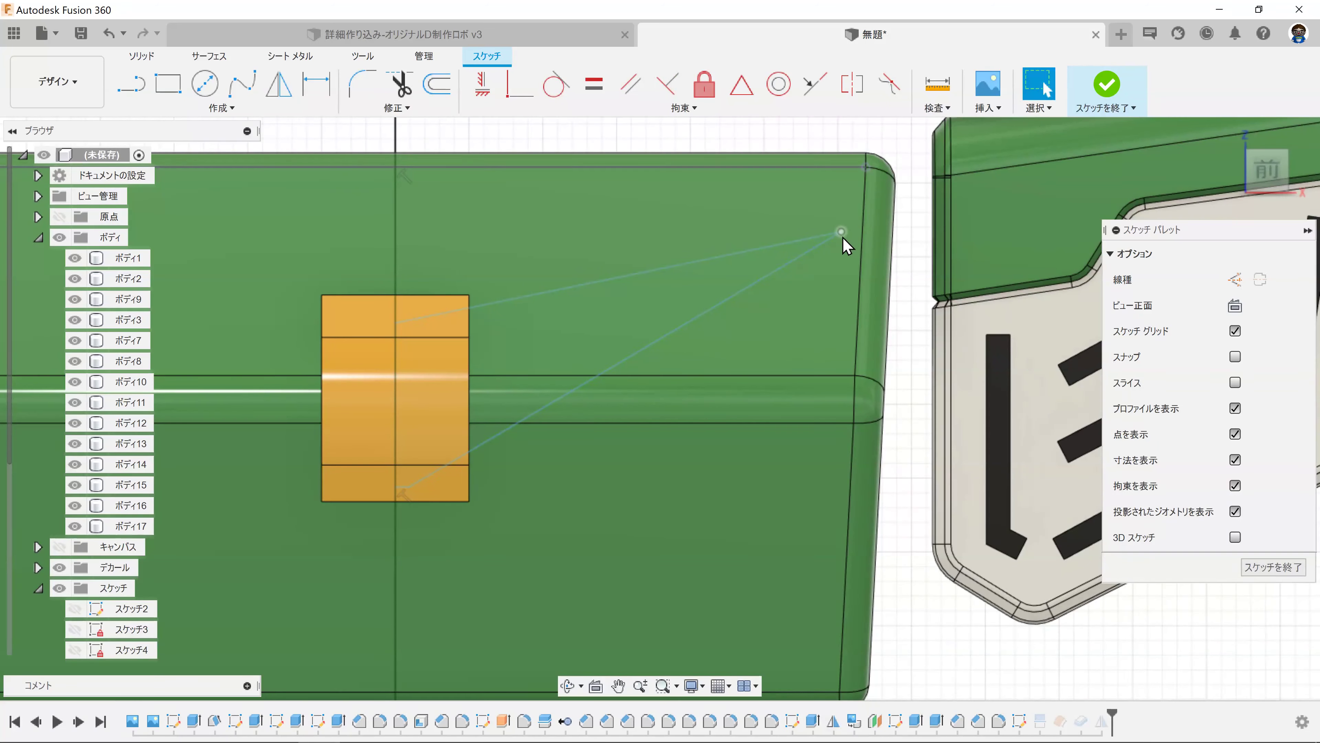
left_click_drag(842, 237, 834, 278)
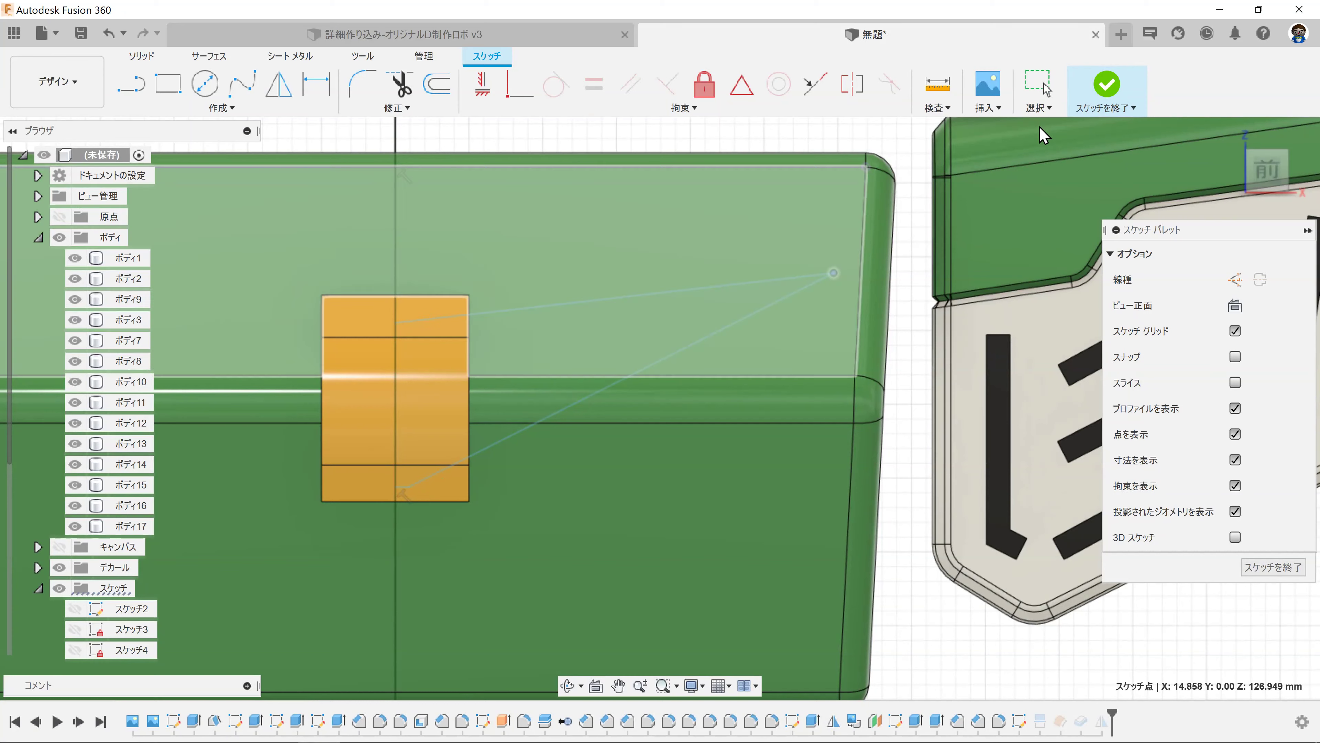
left_click(1106, 84)
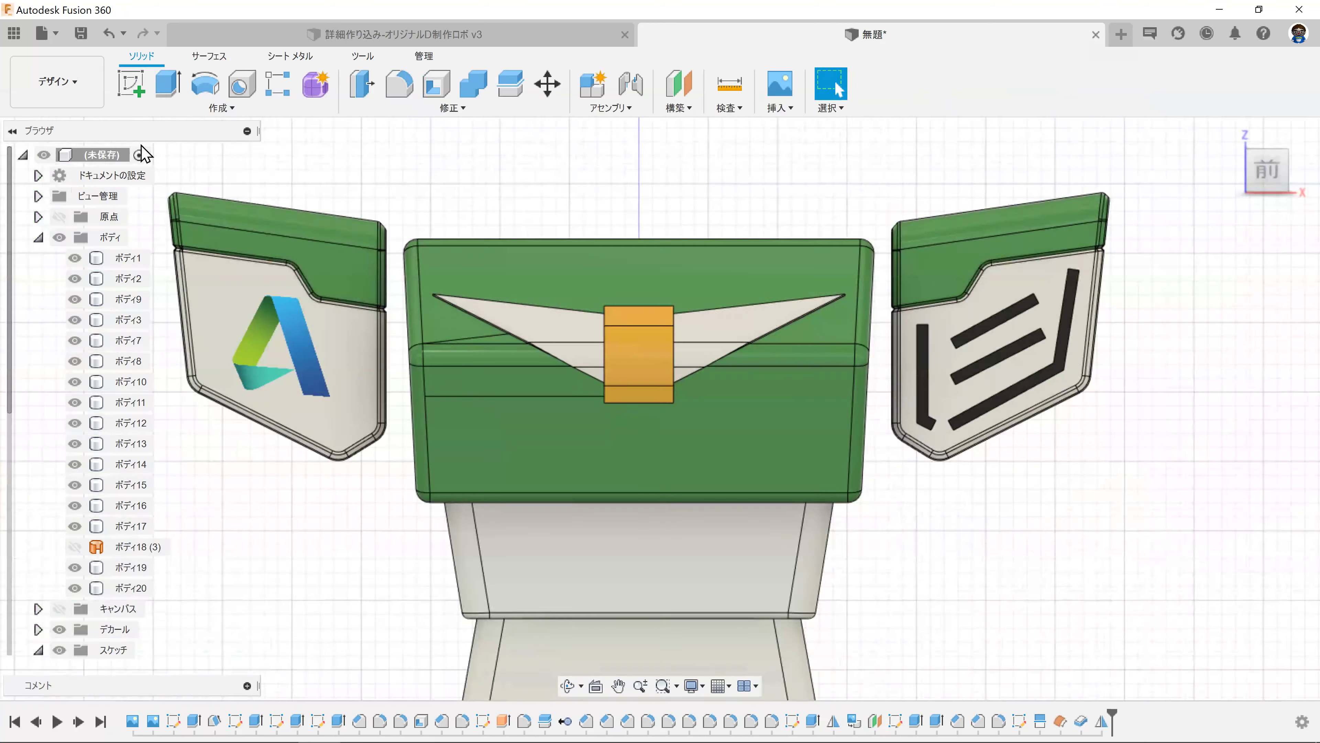
Step: Re-render and inspect the revised chest, briefly checking the robot reference image, then return to Design
left_click(58, 83)
left_click(56, 194)
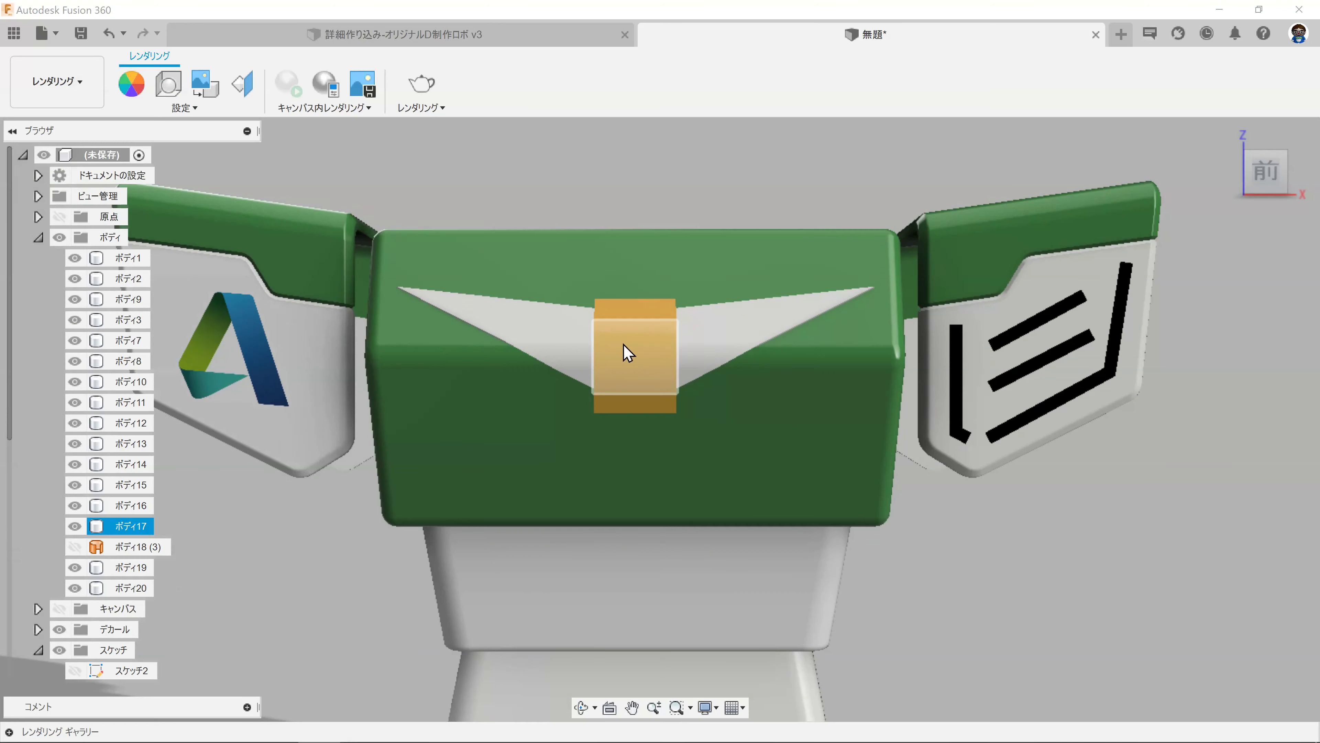
scroll(676, 385, "down", 3)
middle_click_drag(486, 434, 467, 439, "shift")
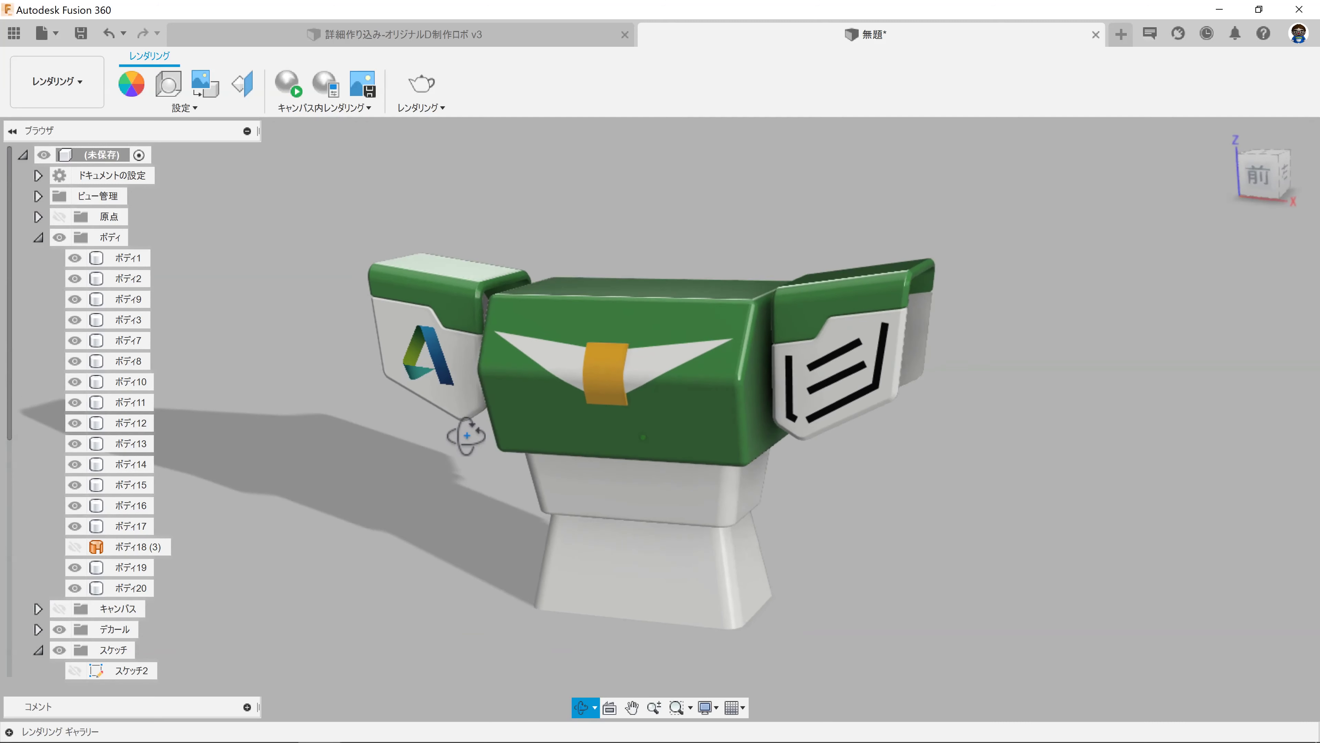
middle_click_drag(467, 438, 471, 444, "shift")
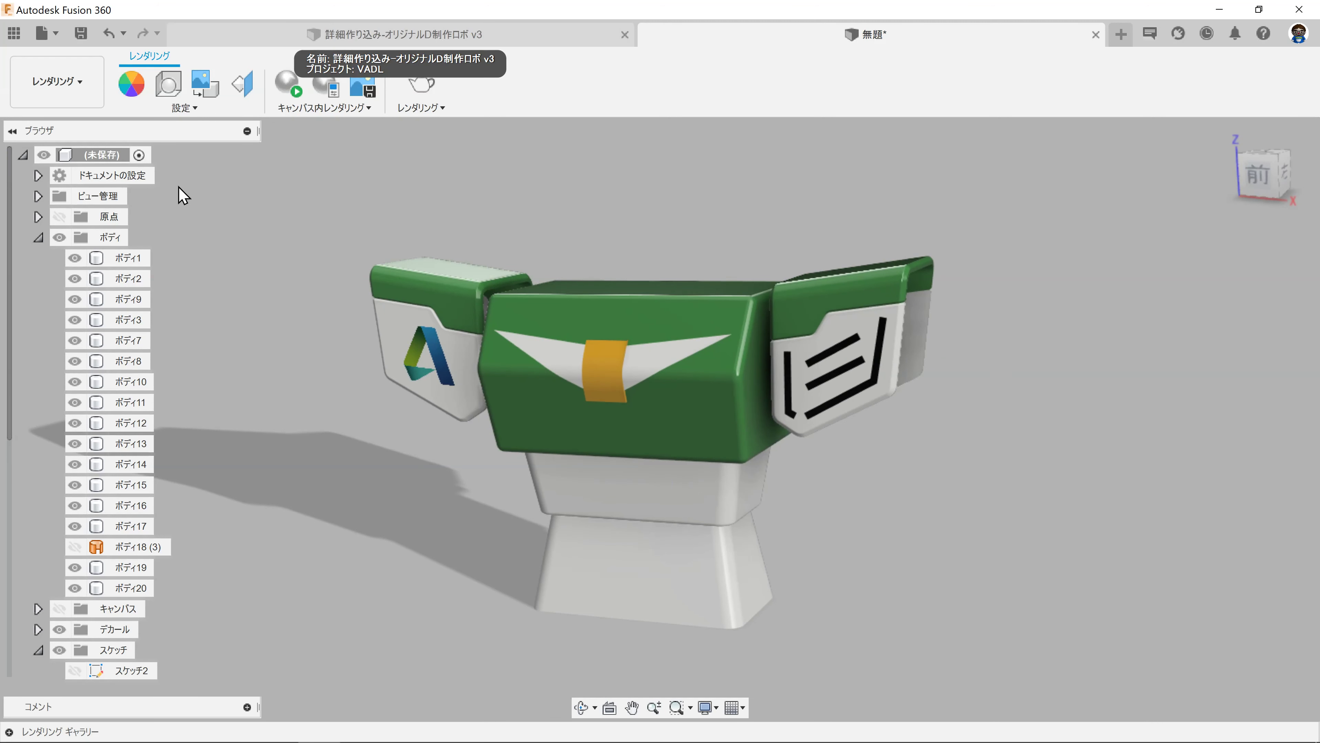
left_click(38, 237)
left_click(60, 258)
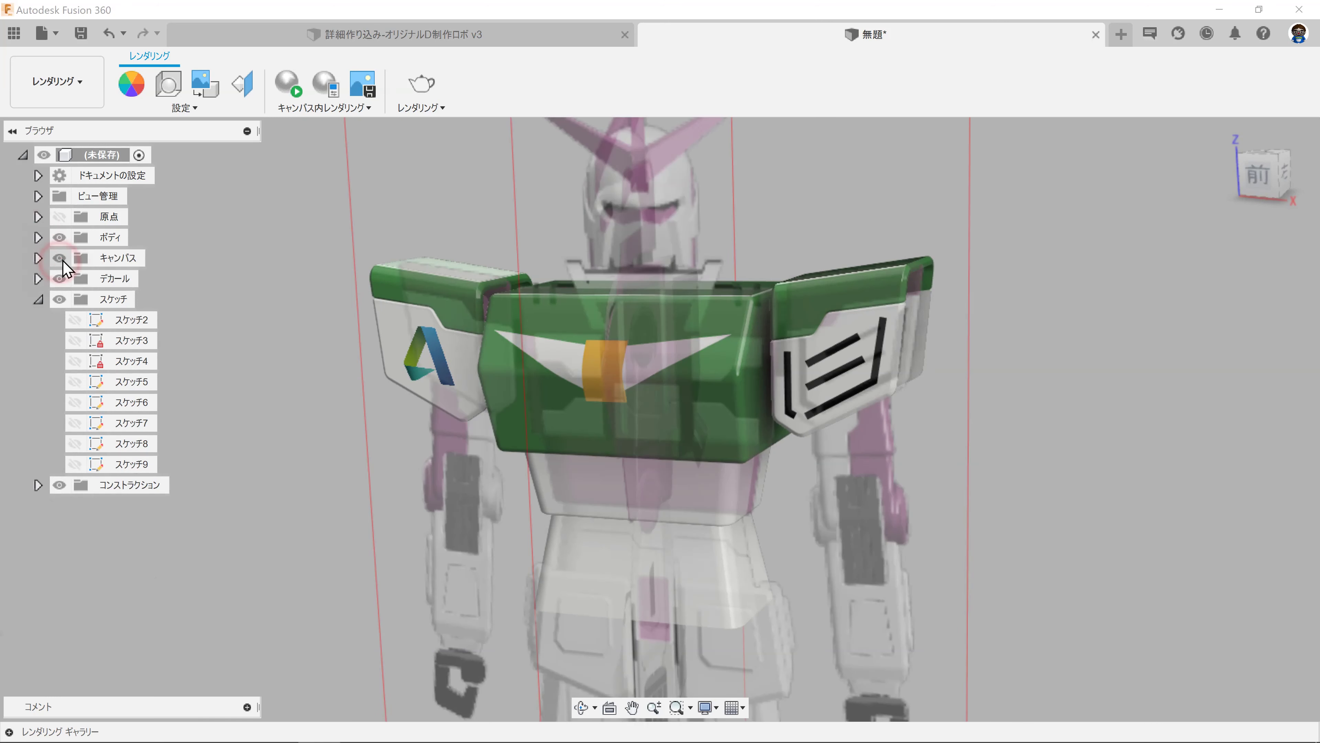
left_click(60, 258)
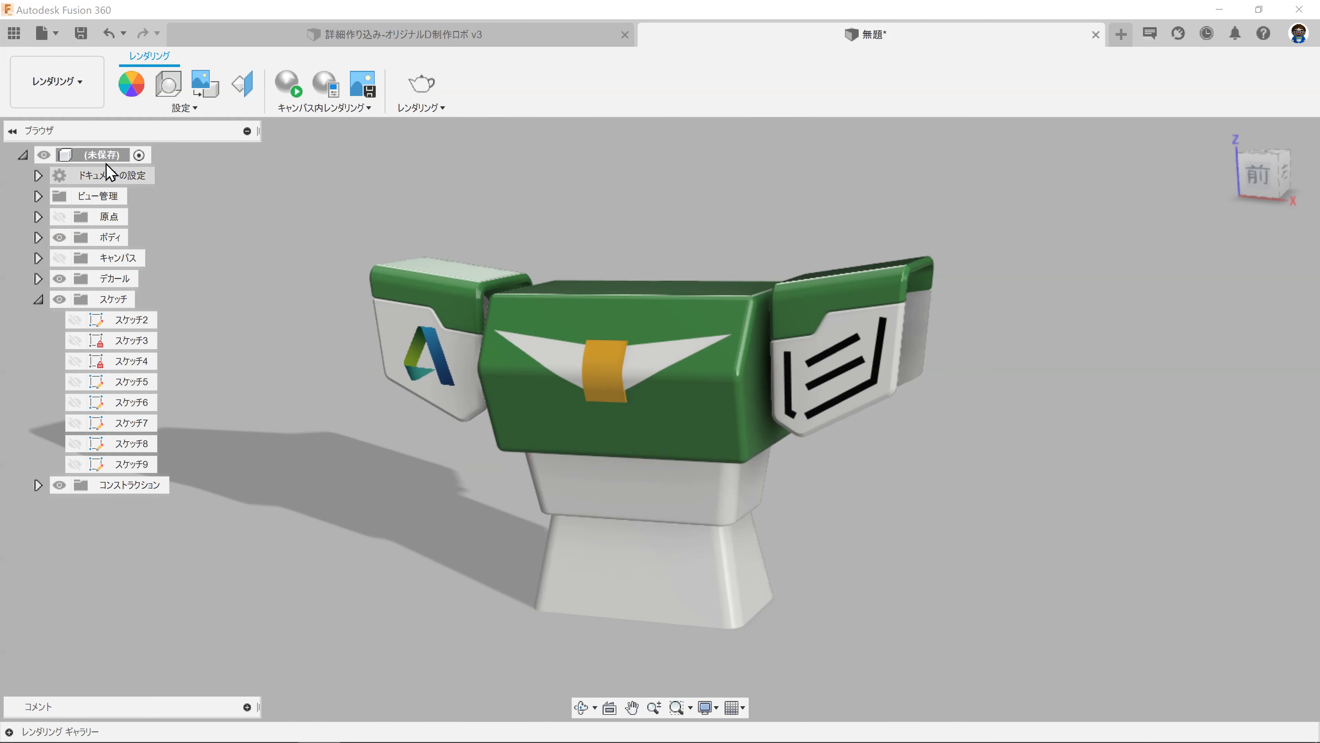
left_click(61, 84)
left_click(59, 130)
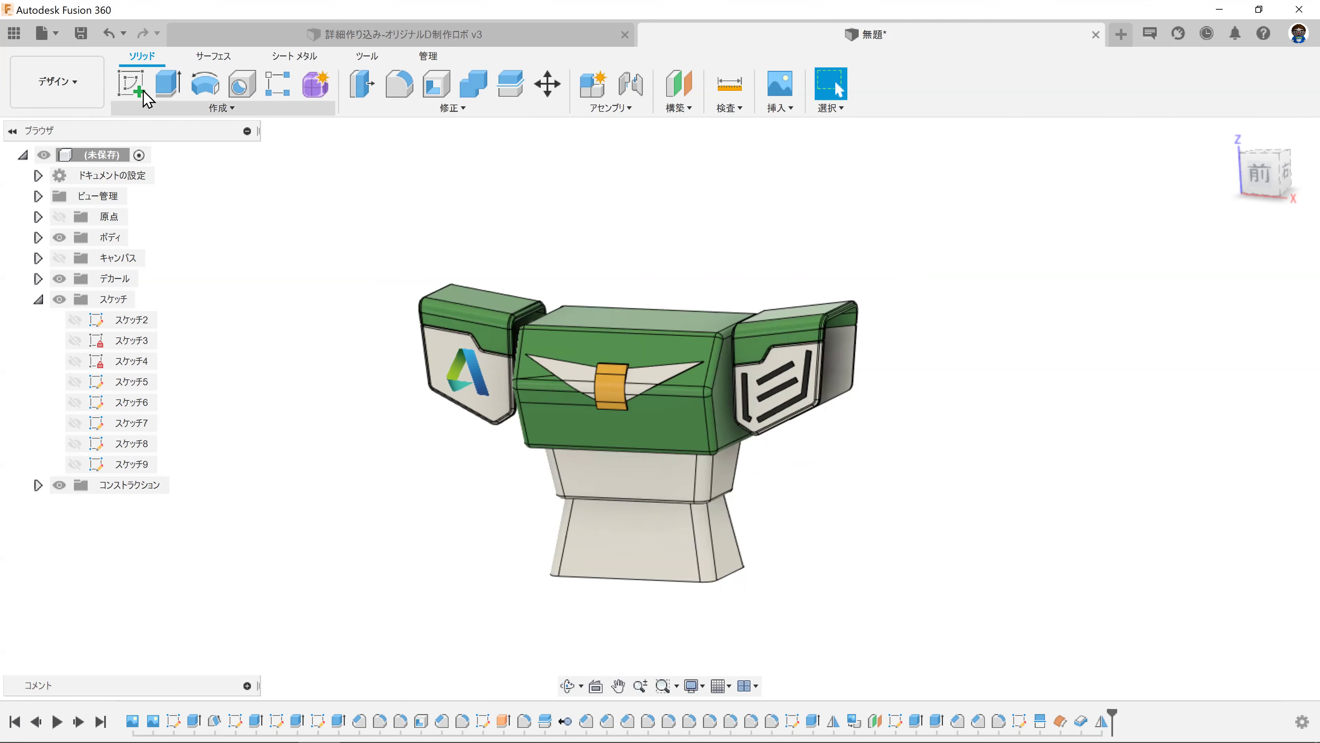
Step: Start a front-plane sketch and draw a vertical centre line up from the origin
left_click(143, 93)
left_click(793, 489)
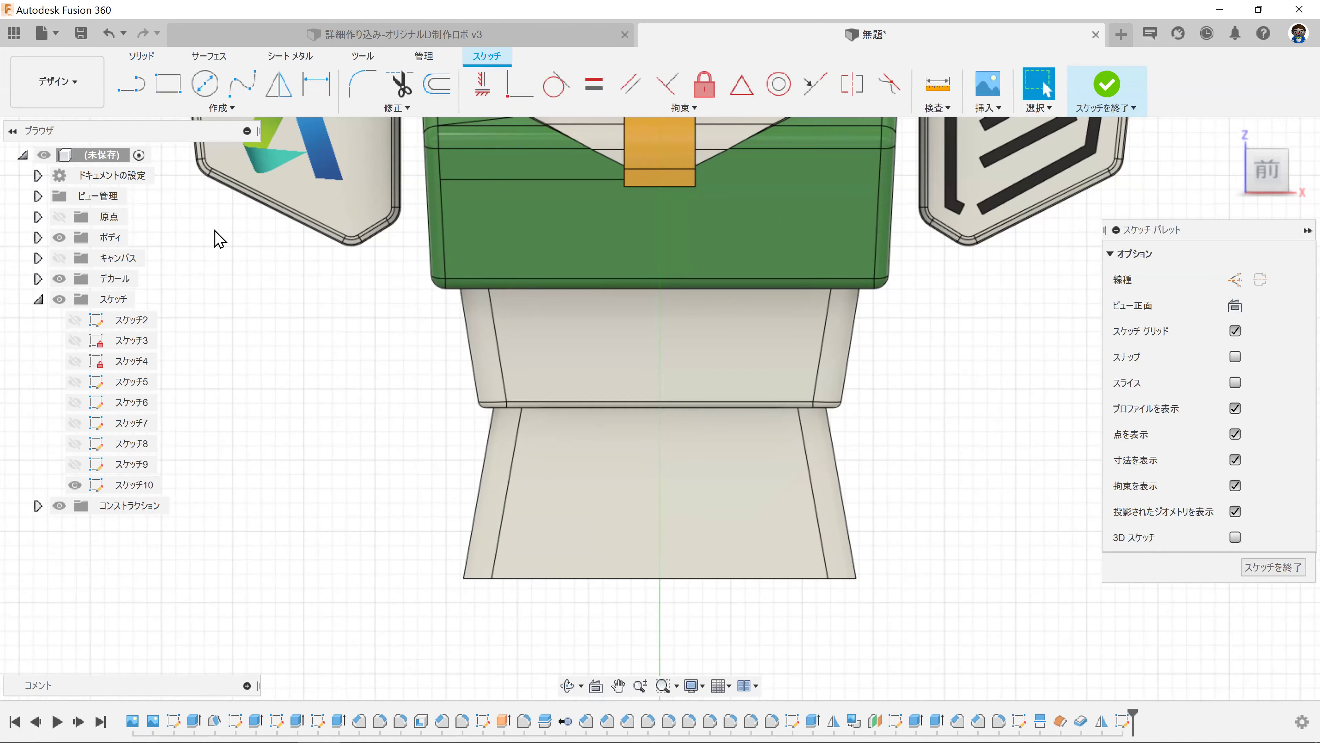
left_click(131, 83)
scroll(790, 539, "down", 5)
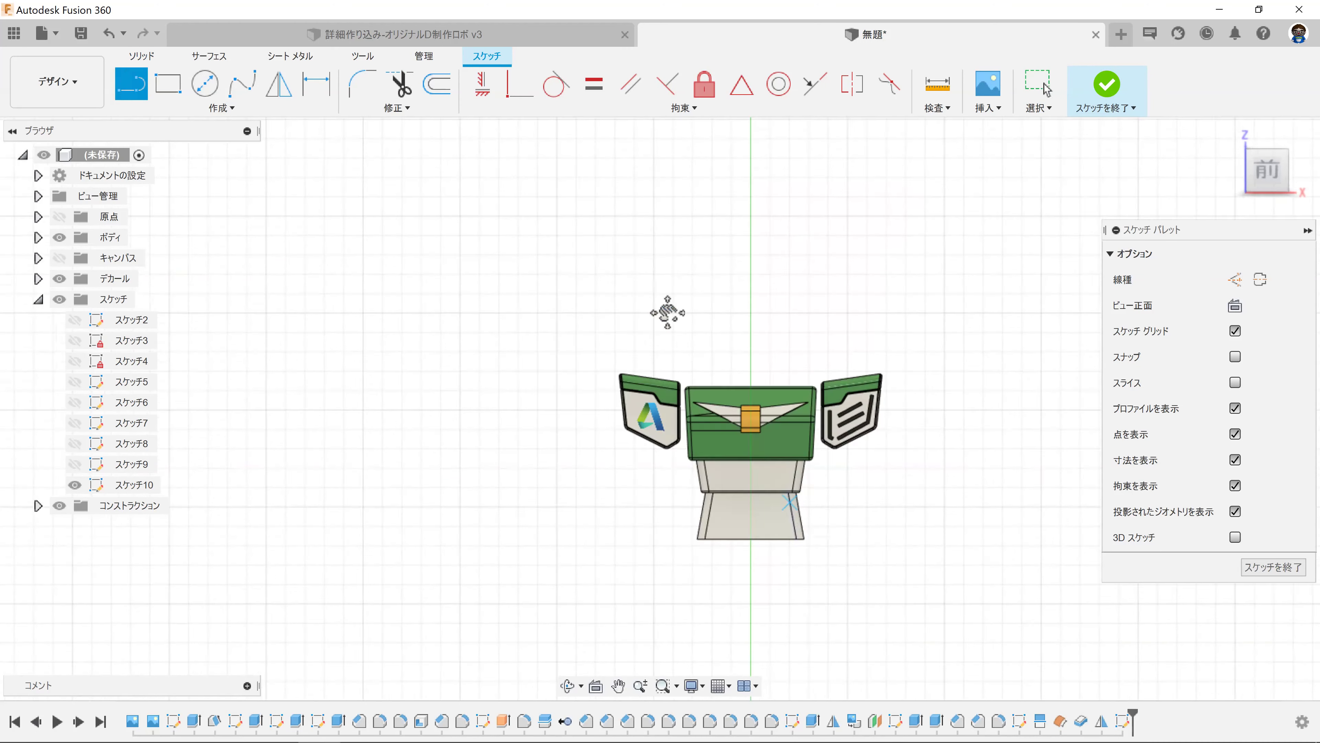
scroll(668, 313, "down", 3)
left_click(617, 548)
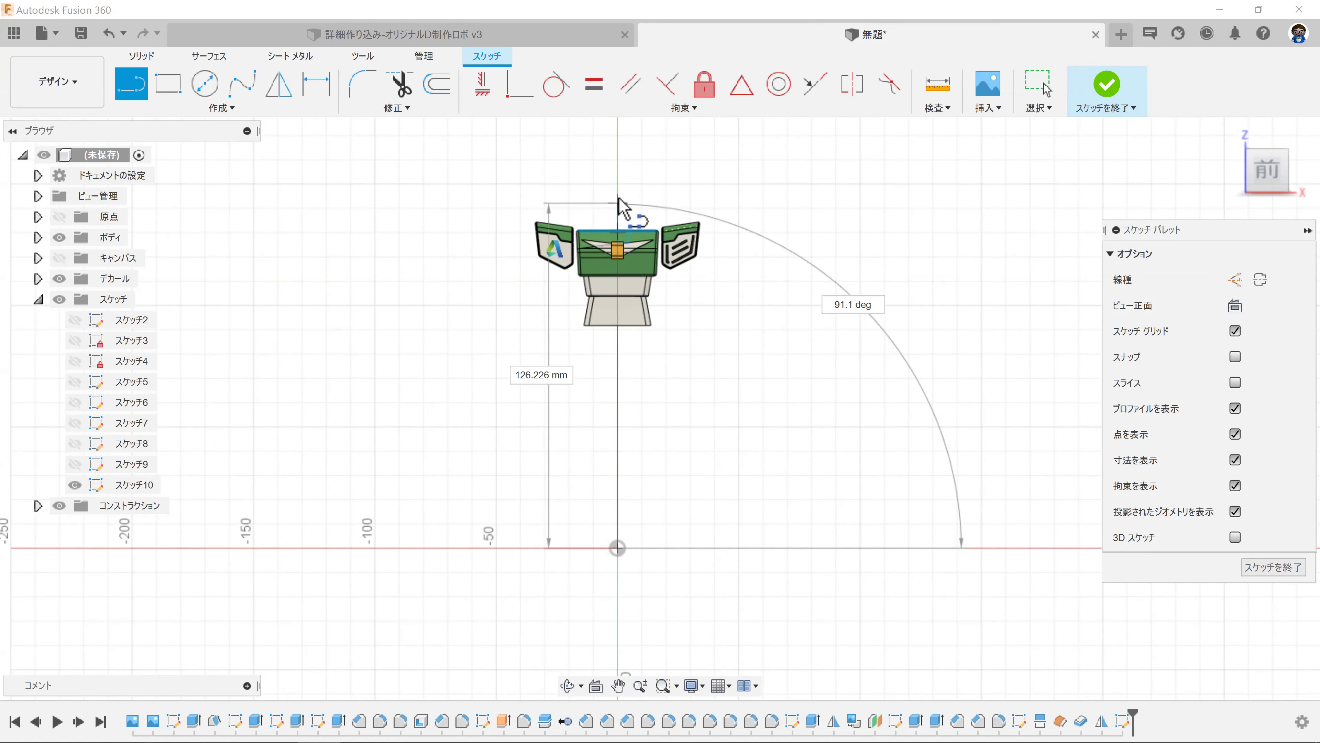
left_click(618, 193)
key("Escape")
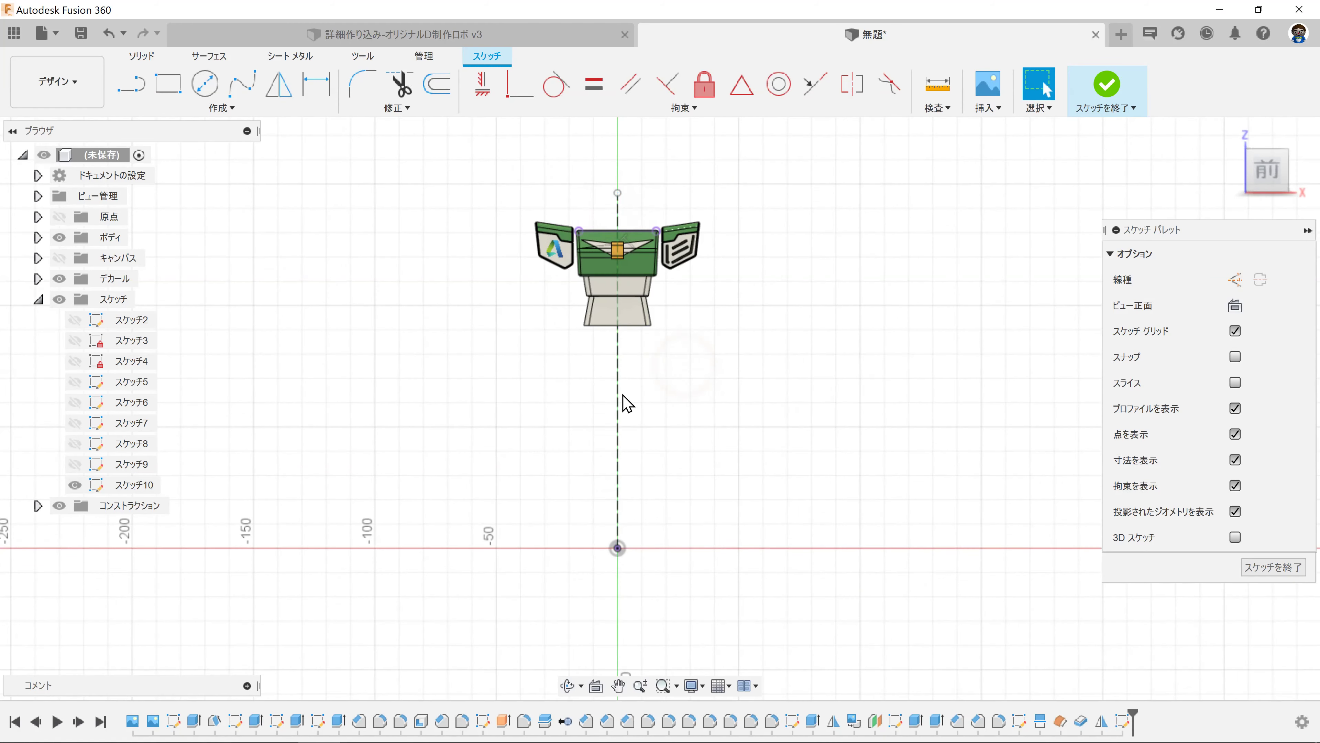
Step: Draw the stepped line across the lower waist, checking it against the robot reference image
scroll(592, 307, "up", 3)
scroll(522, 492, "up", 2)
scroll(522, 493, "up", 3)
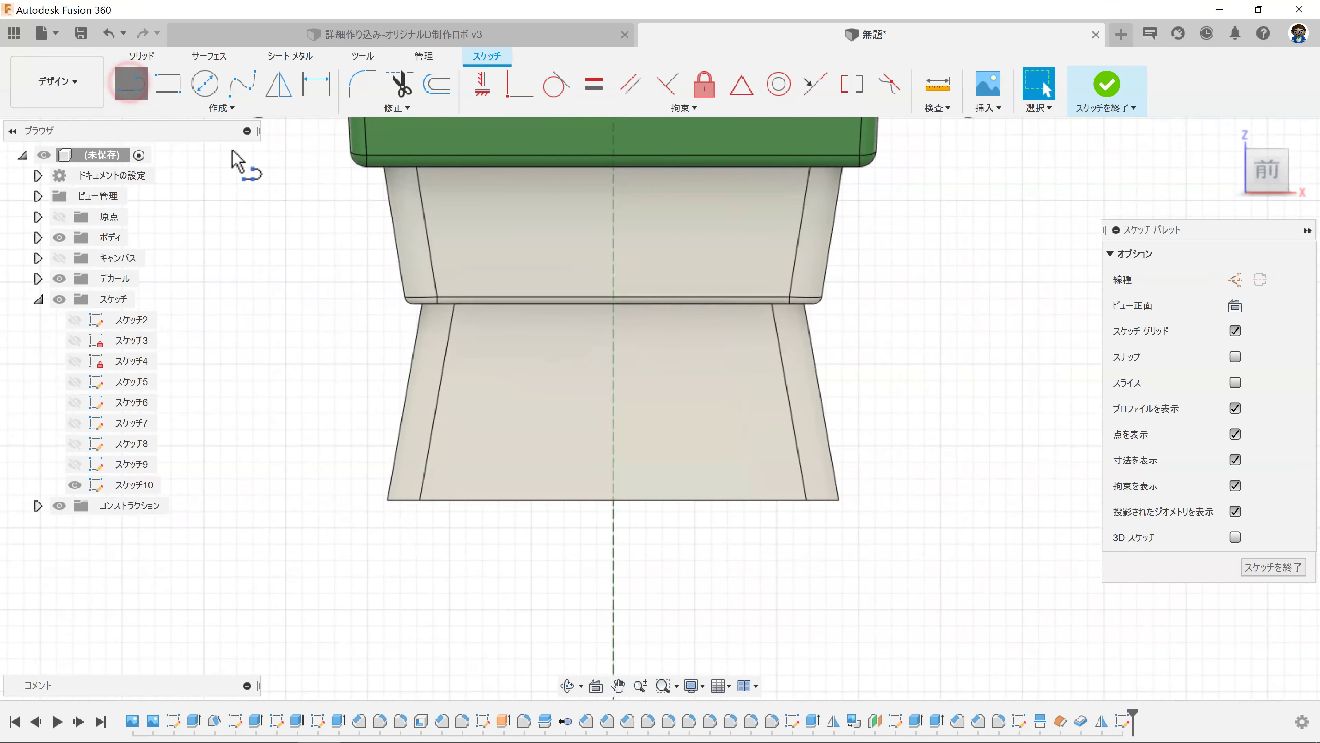
left_click(131, 84)
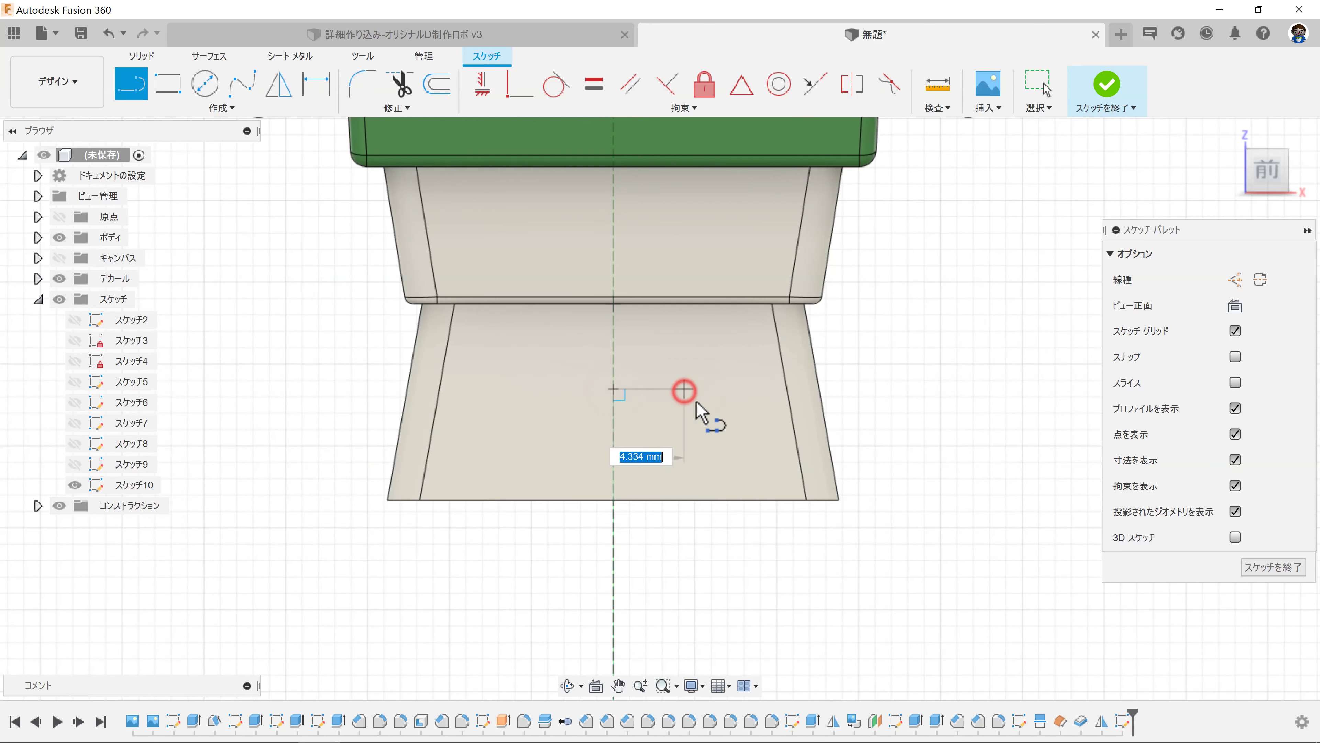
left_click(705, 416)
left_click(917, 425)
key("Escape")
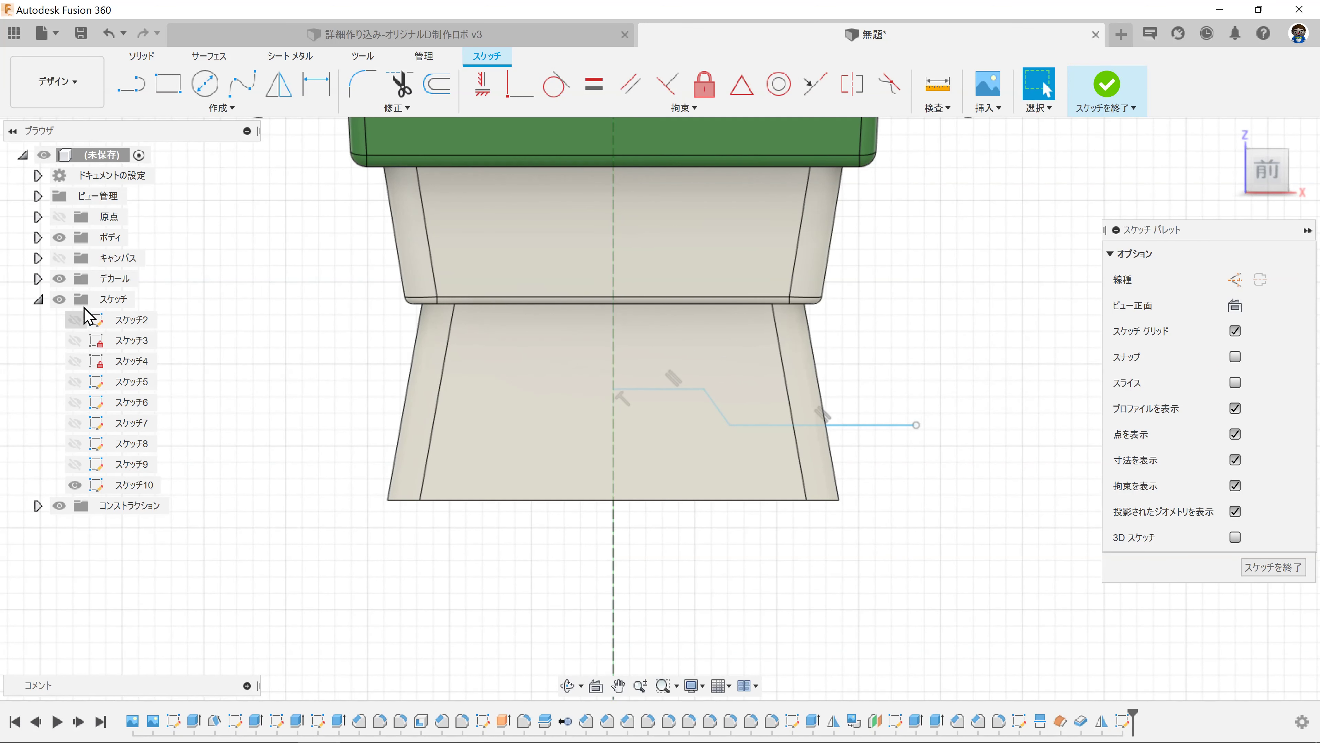
left_click(60, 258)
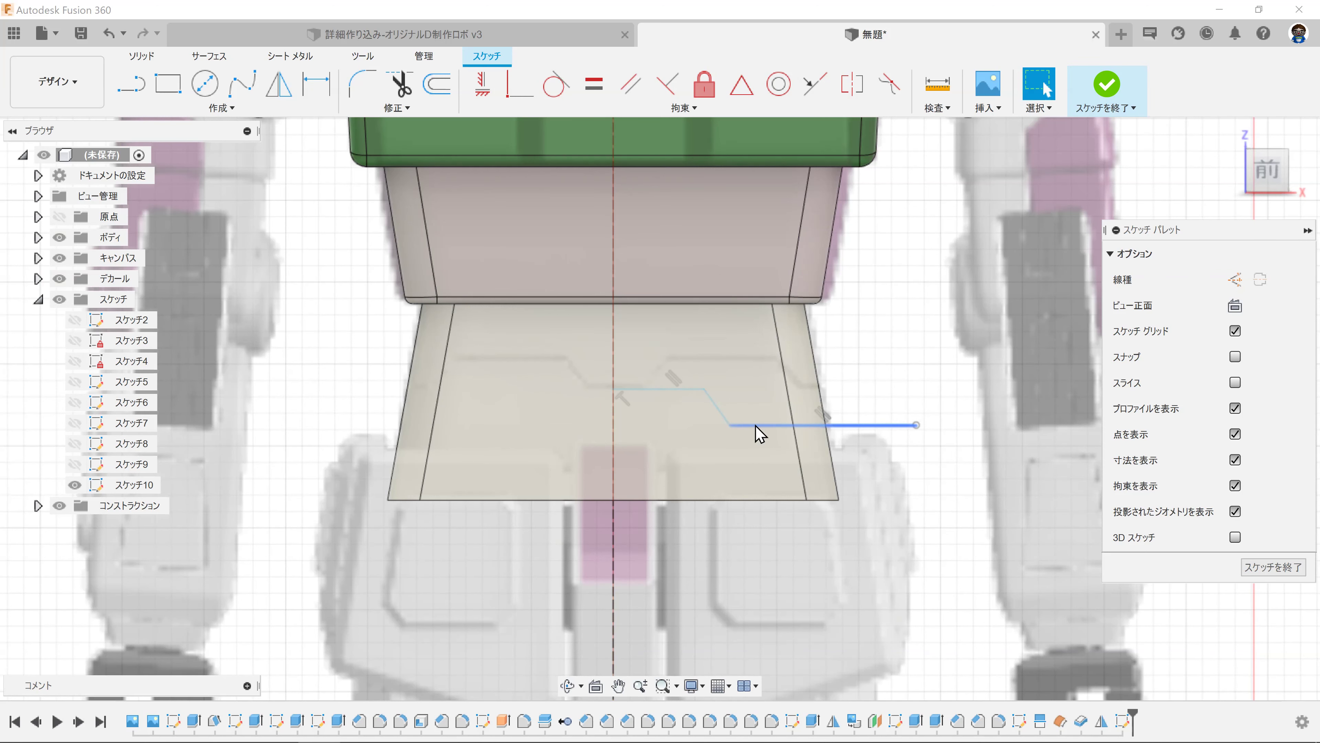
scroll(754, 435, "up", 3)
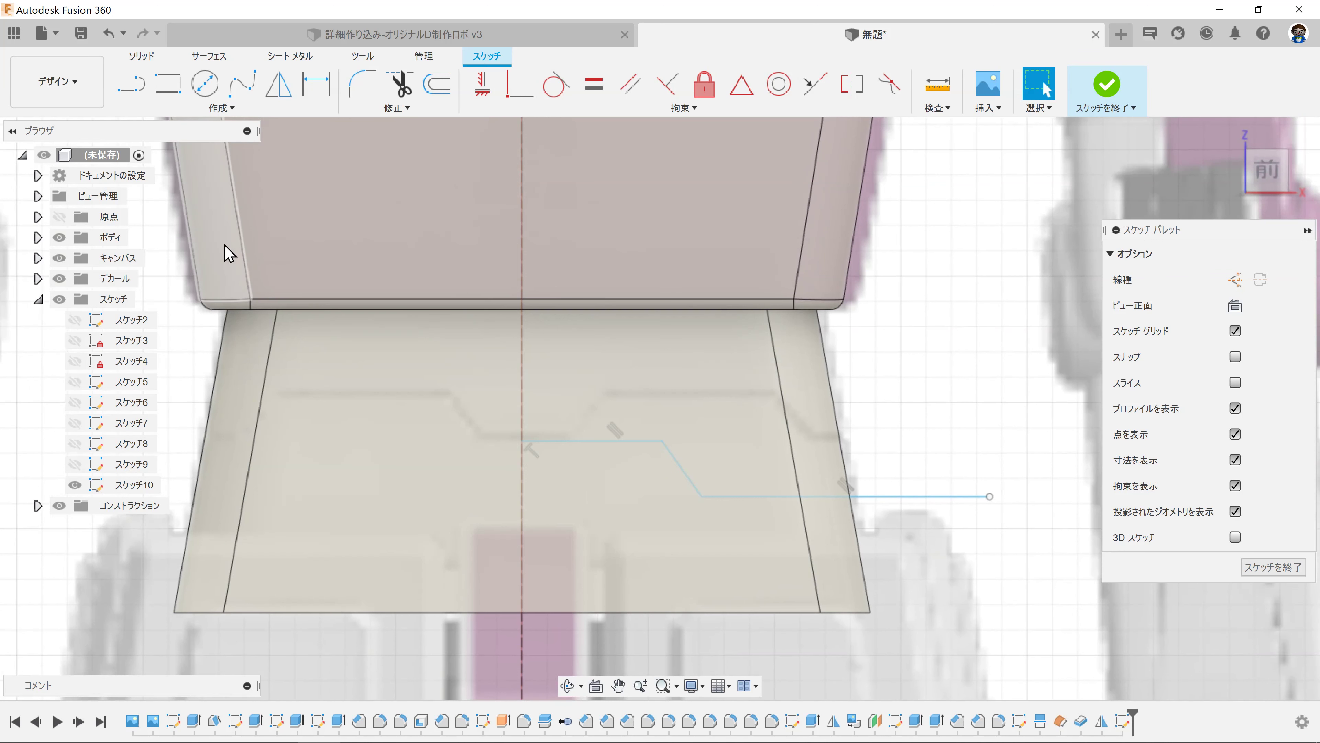
left_click(59, 258)
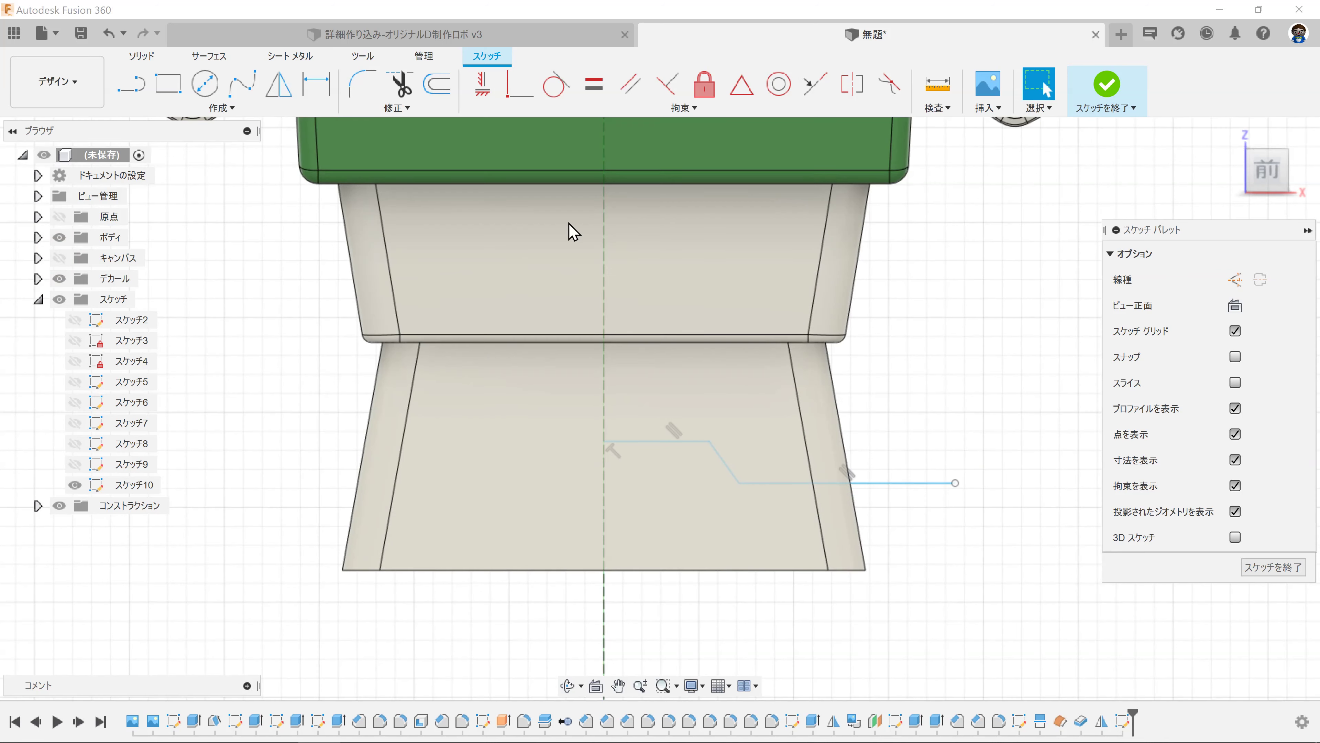
Step: Mirror the stepped line about the vertical centre line
left_click(278, 83)
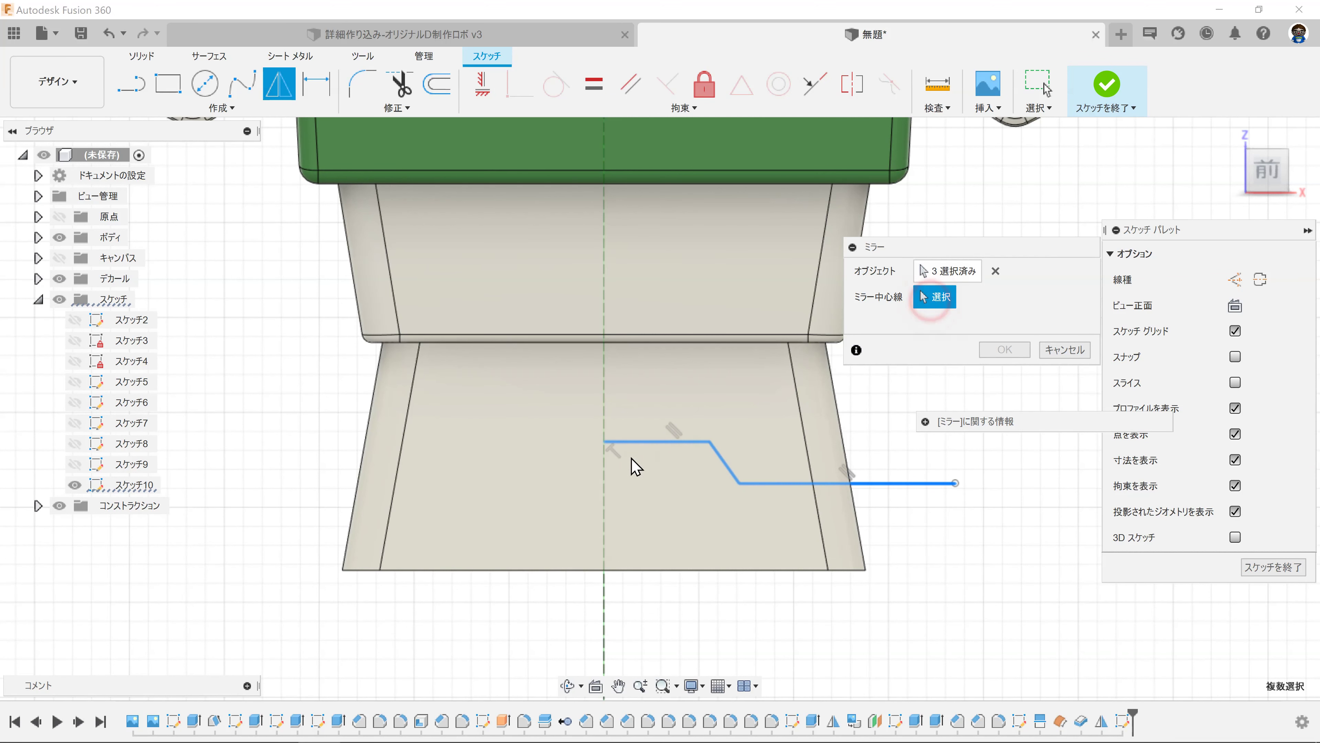
left_click(606, 472)
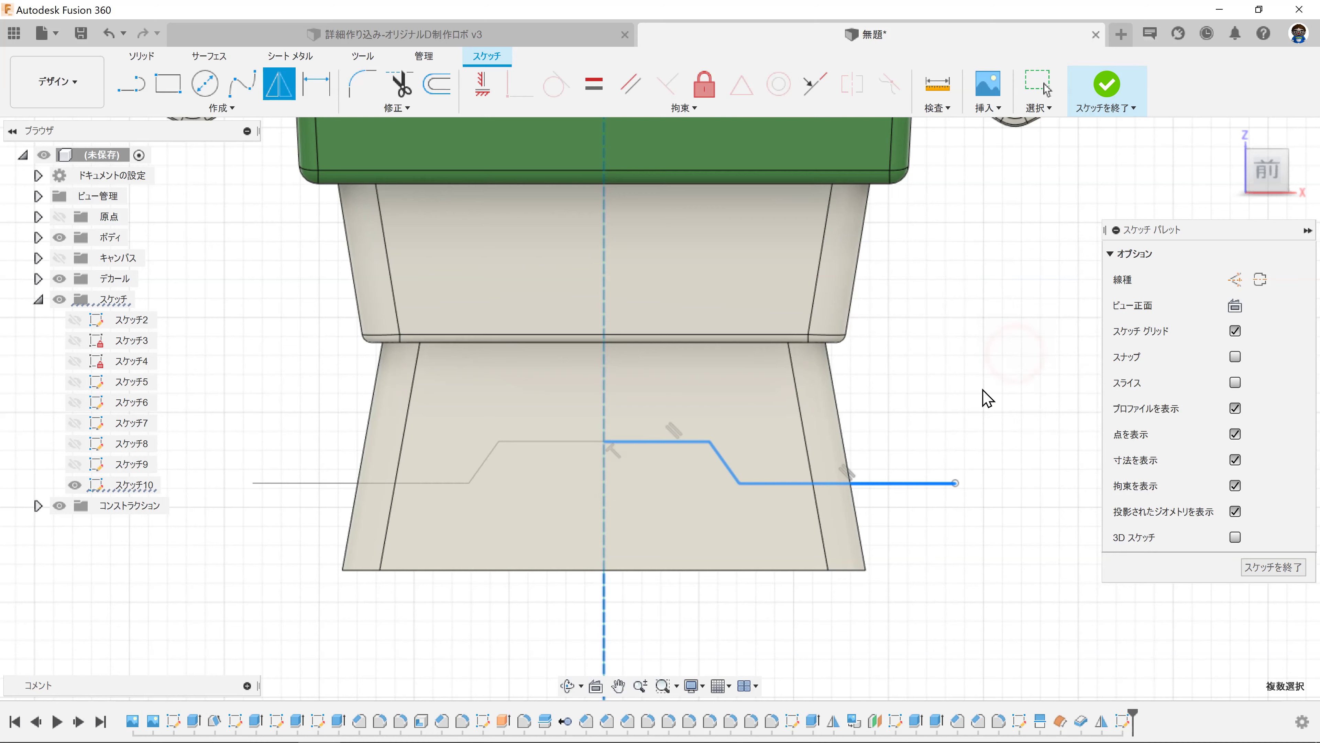
left_click(1005, 349)
scroll(972, 363, "down", 3)
middle_click_drag(972, 363, 879, 470)
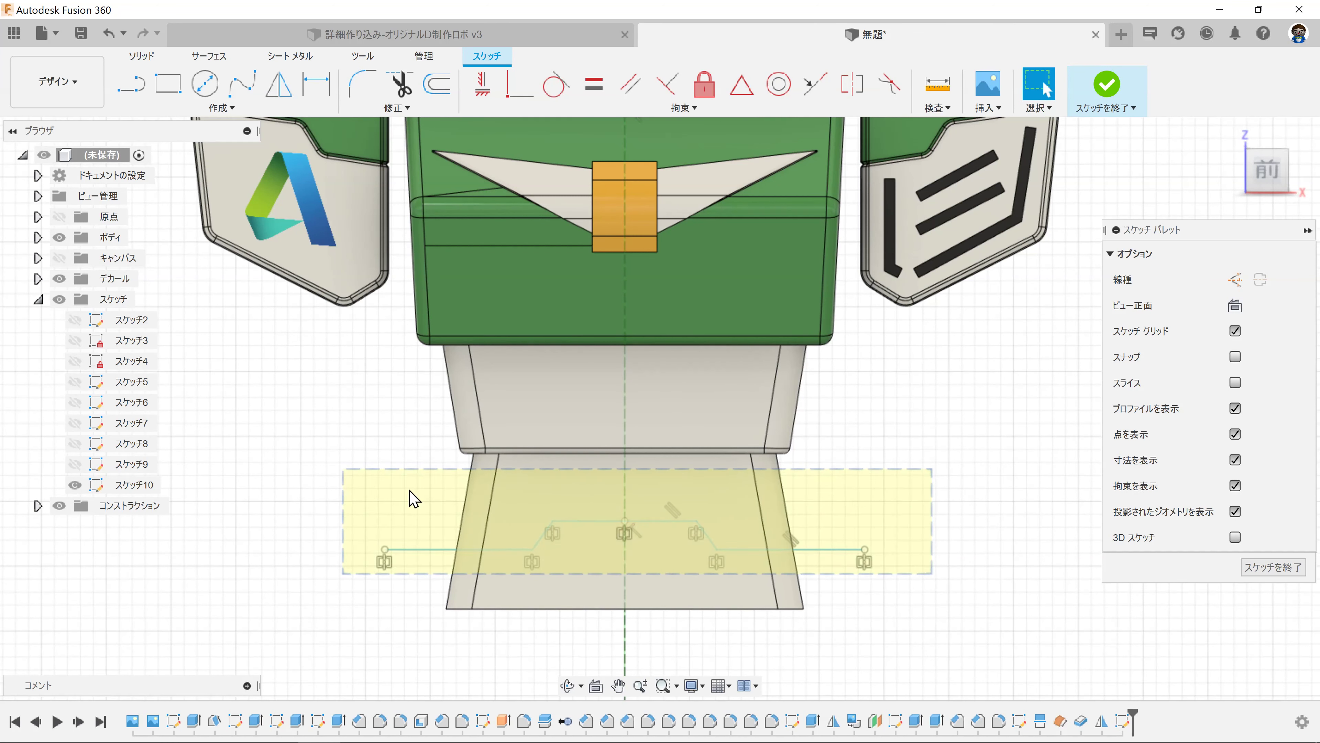
Step: Raise the stepped lines slightly on the panel and finish the sketch
left_click_drag(344, 470, 344, 470)
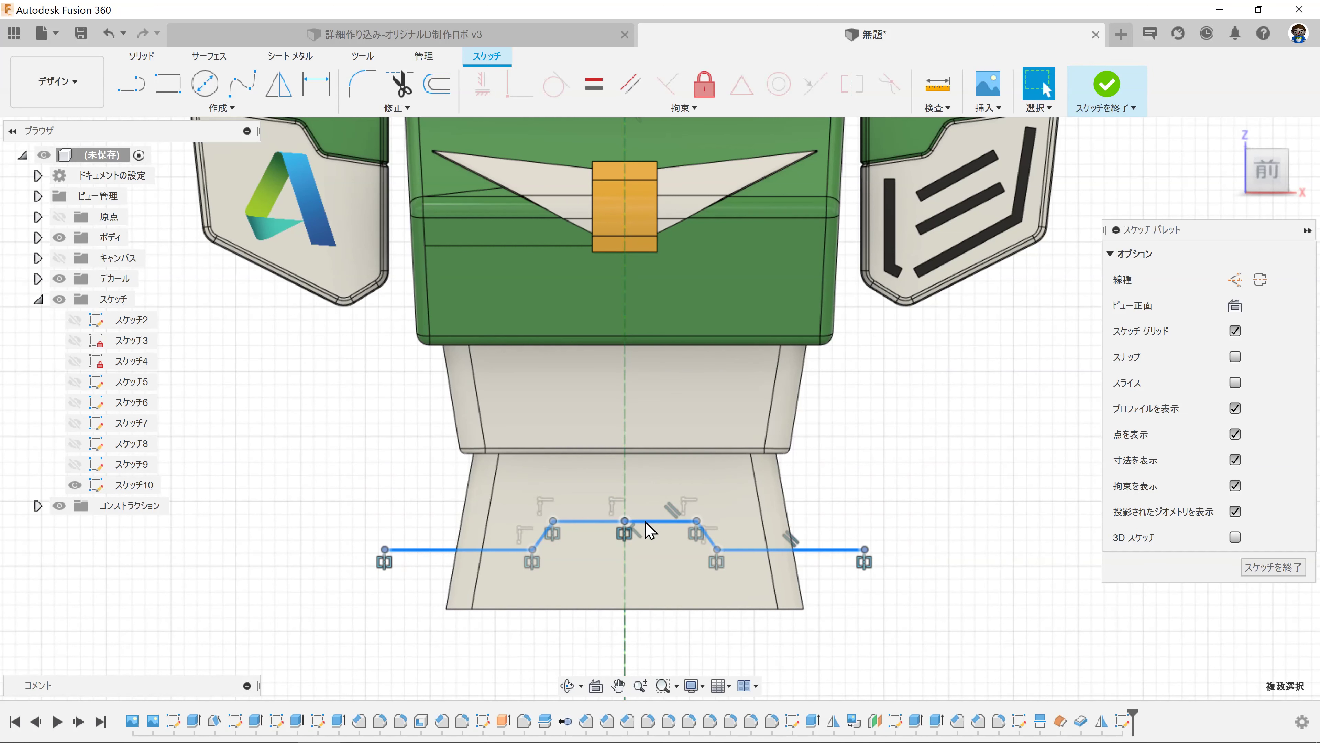
left_click_drag(647, 522, 653, 521)
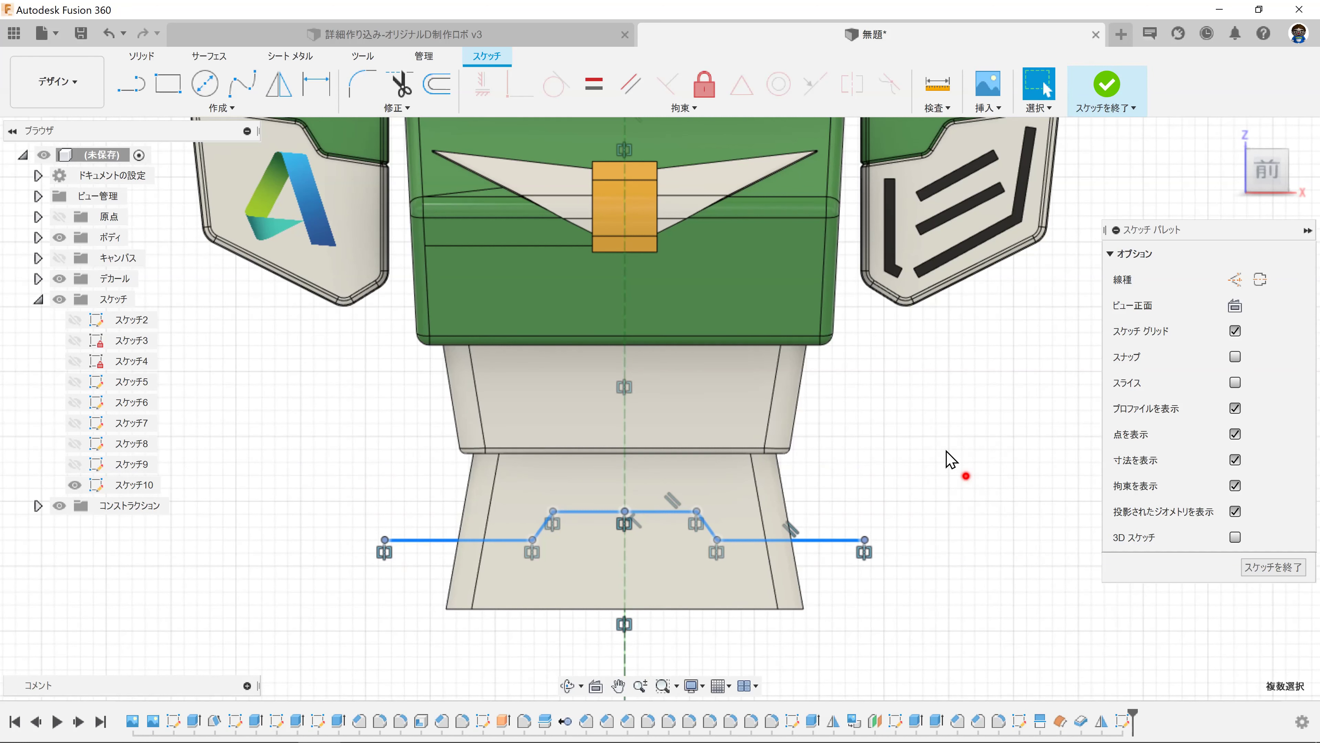
left_click(951, 461)
left_click(1110, 114)
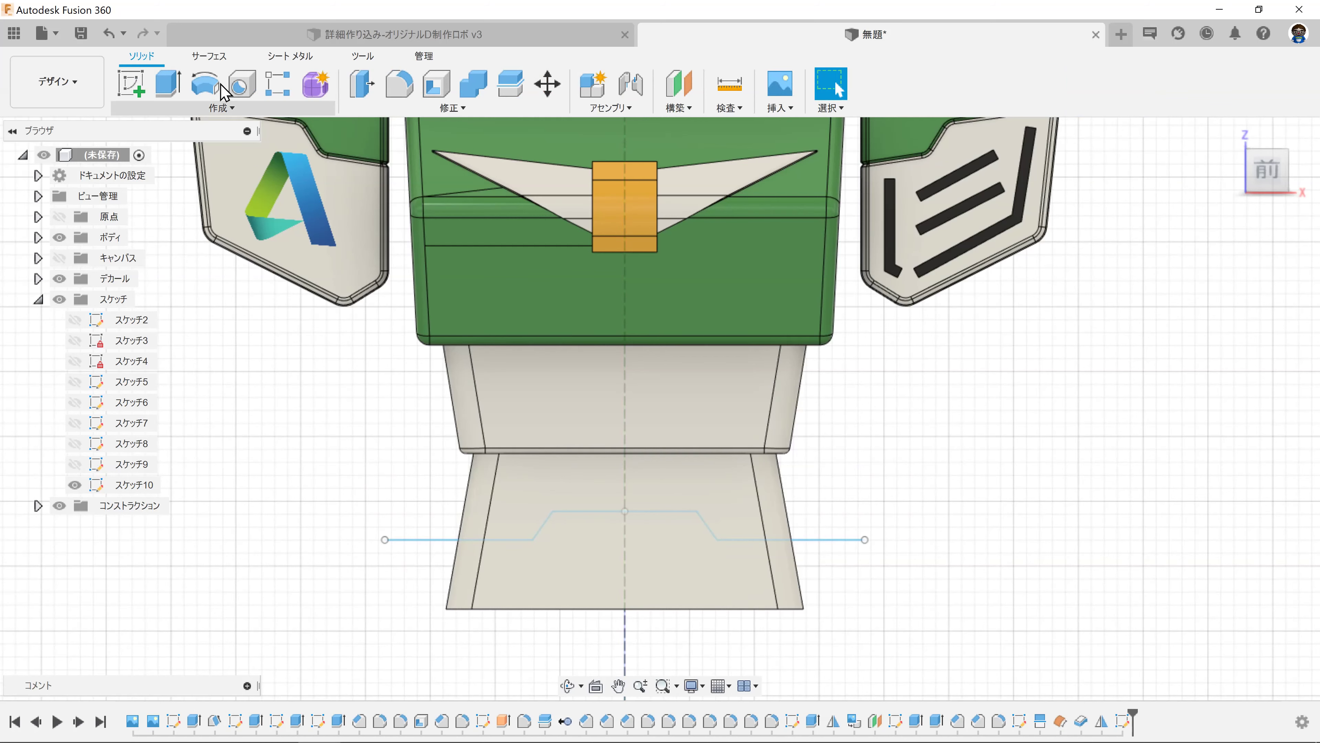
Step: Extrude the stepped curve as a symmetric surface about 12.85 mm deep
left_click(209, 61)
left_click(212, 92)
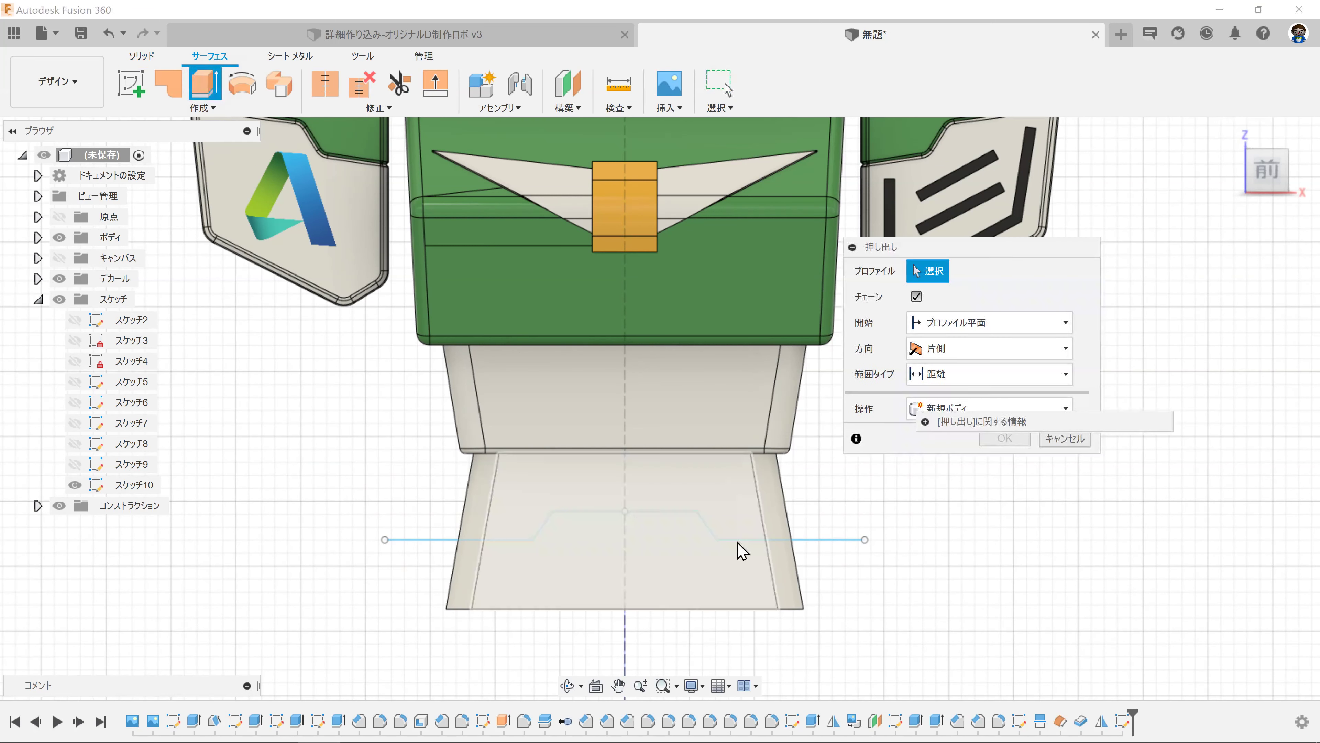
left_click(588, 512)
middle_click_drag(522, 531, 648, 539, "shift")
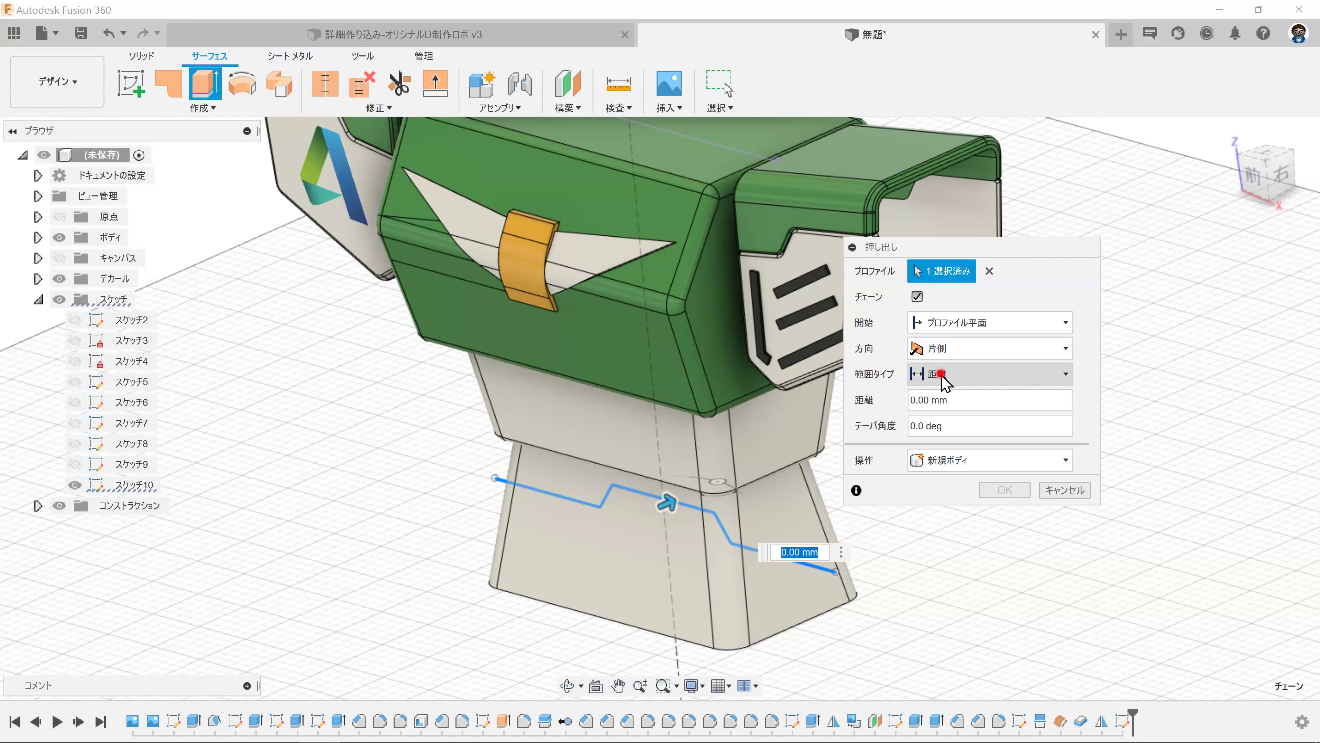
left_click(949, 349)
left_click(936, 413)
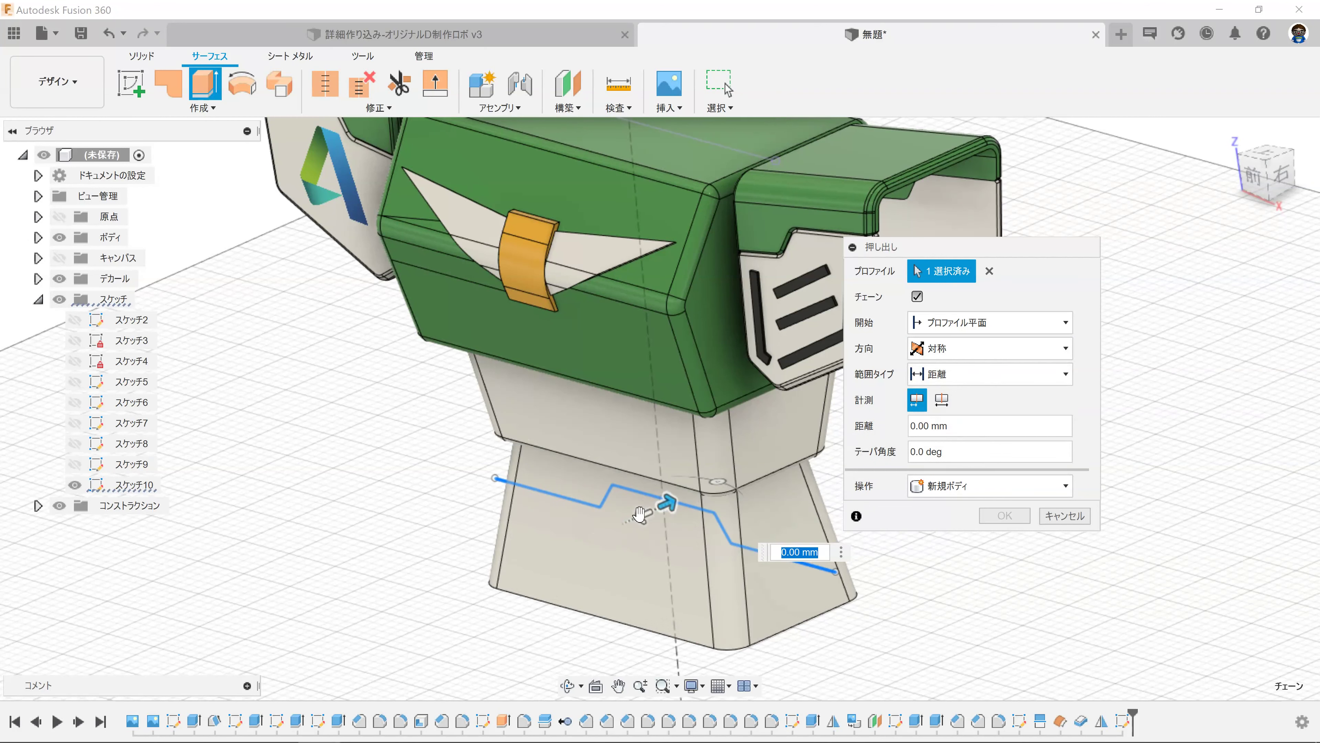
left_click_drag(641, 515, 527, 566)
key("Return")
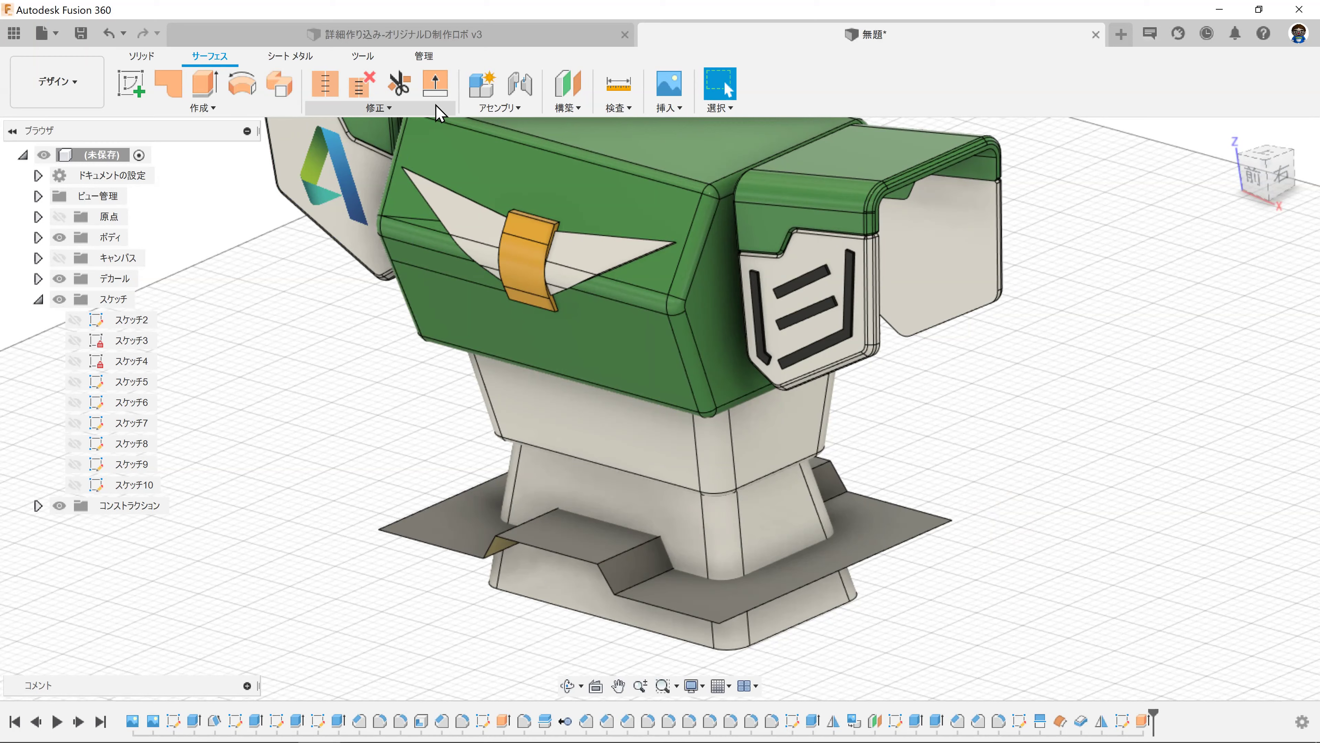
Step: Fillet the four bend edges of the stepped surface
left_click(378, 107)
left_click(372, 142)
scroll(643, 604, "up", 3)
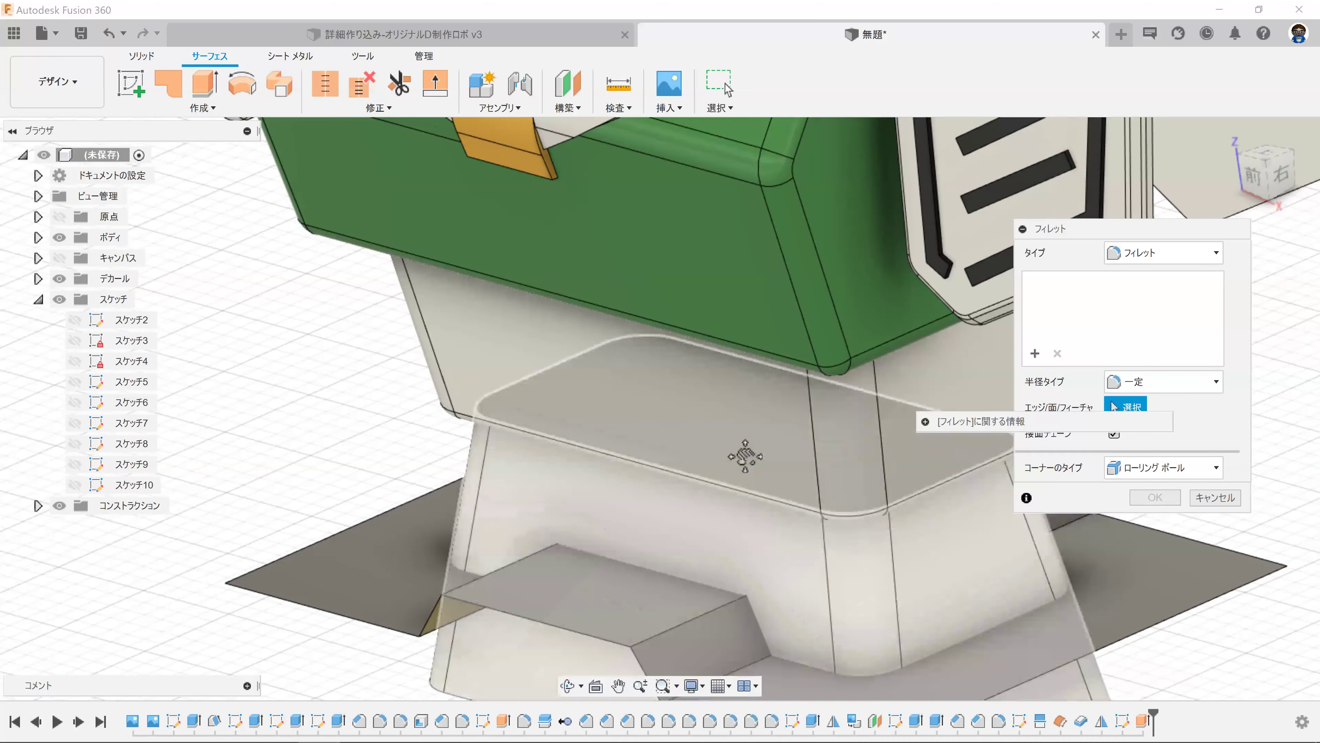
middle_click_drag(787, 604, 692, 539)
left_click(674, 533)
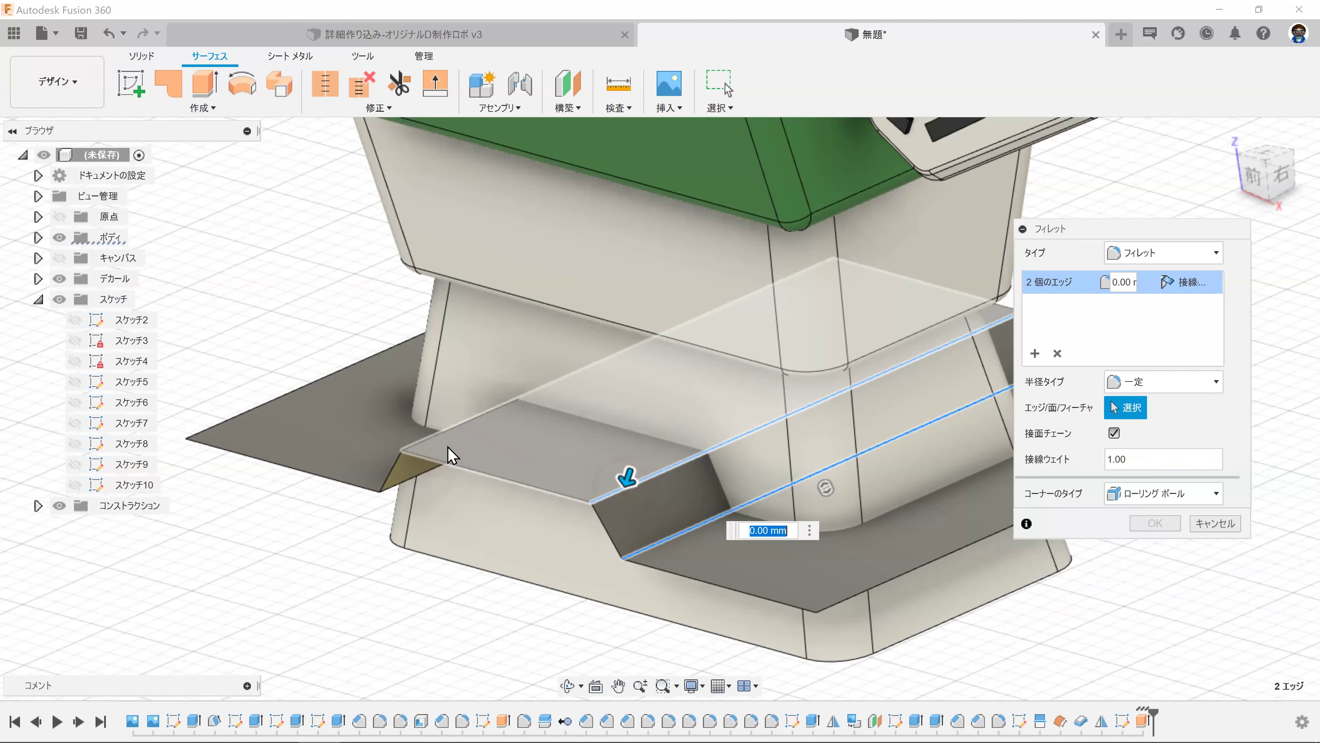
left_click(436, 443)
middle_click_drag(463, 452, 411, 463, "shift")
left_click(401, 455)
left_click_drag(395, 437, 382, 442)
key("Return")
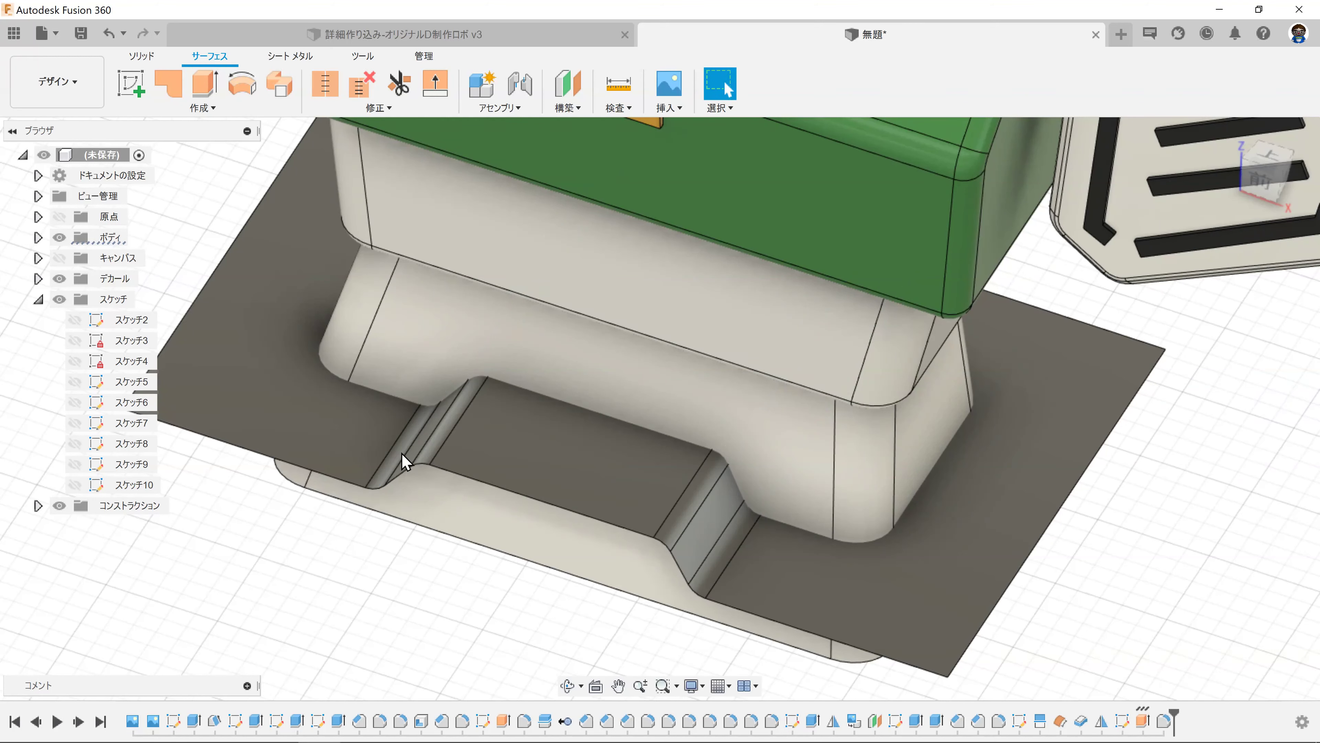
left_click(385, 109)
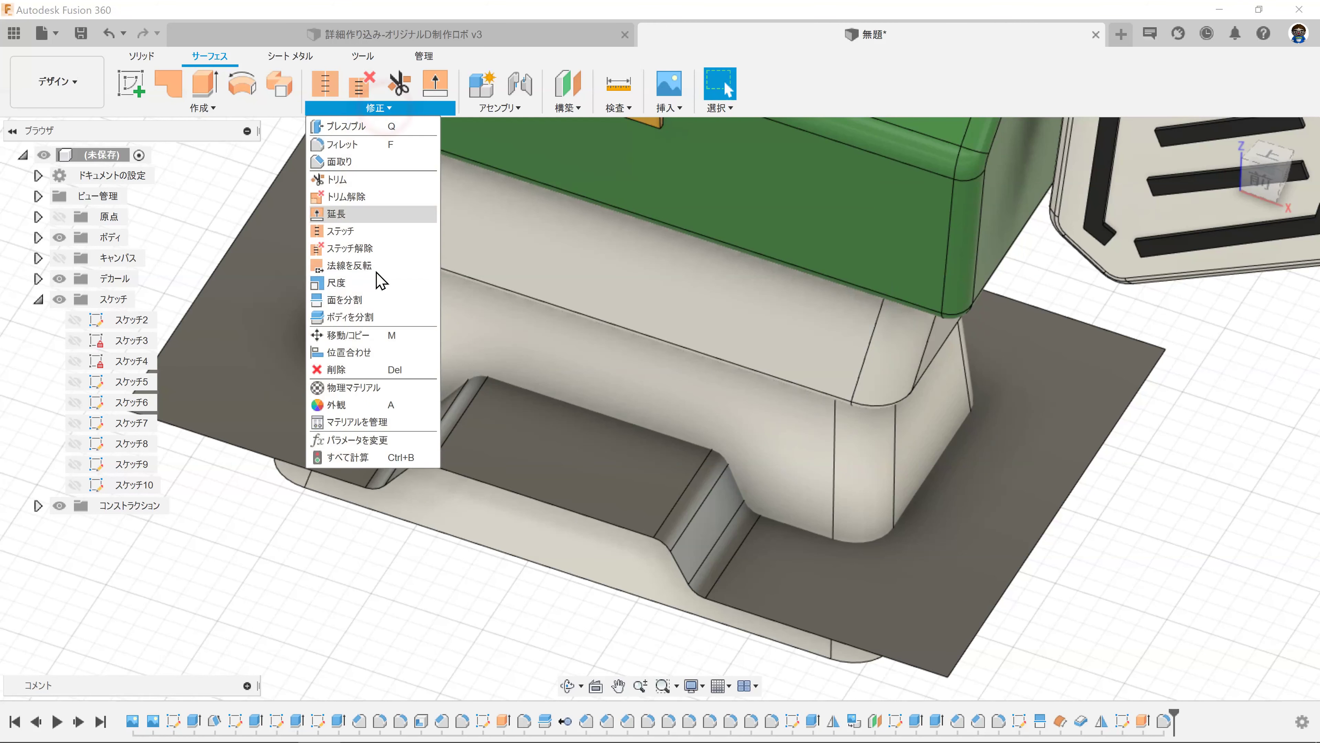
Step: Split the lower waist body using the stepped surface as the splitting tool
left_click(357, 324)
left_click(450, 336)
left_click(968, 297)
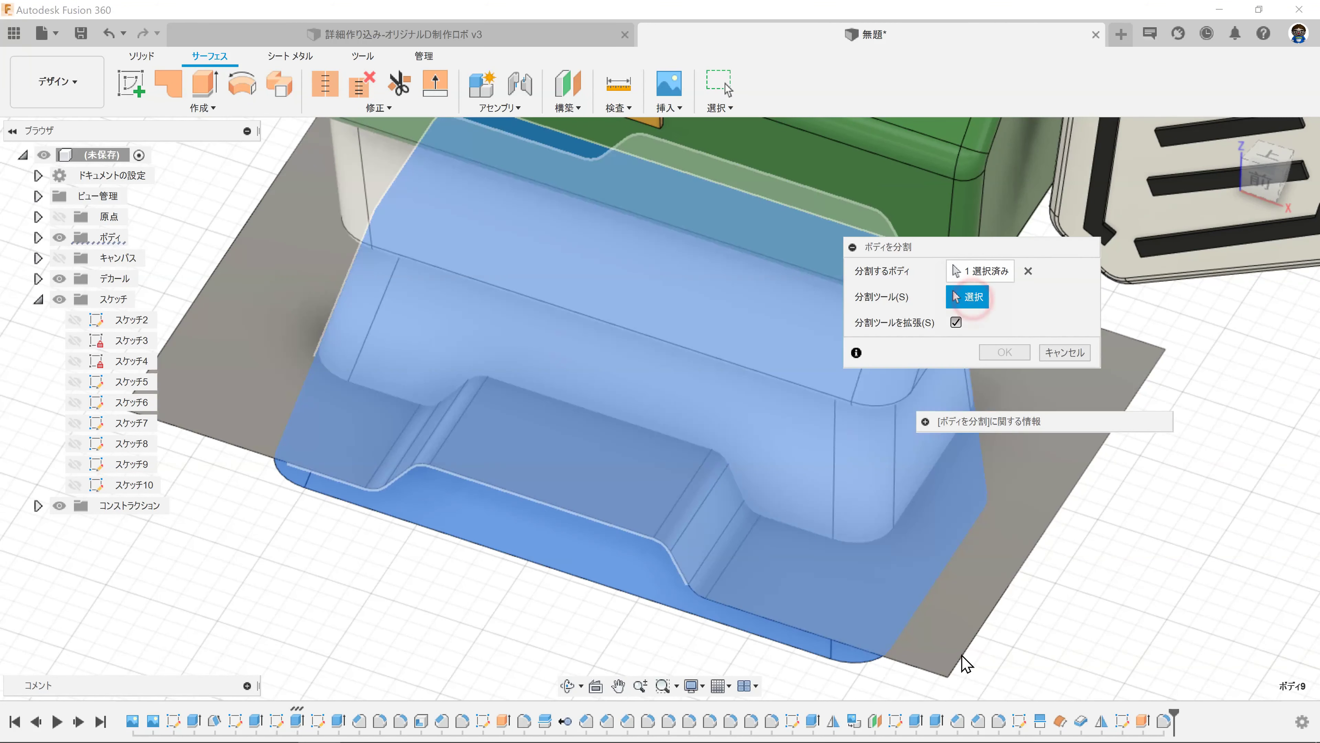
left_click(961, 657)
key("Return")
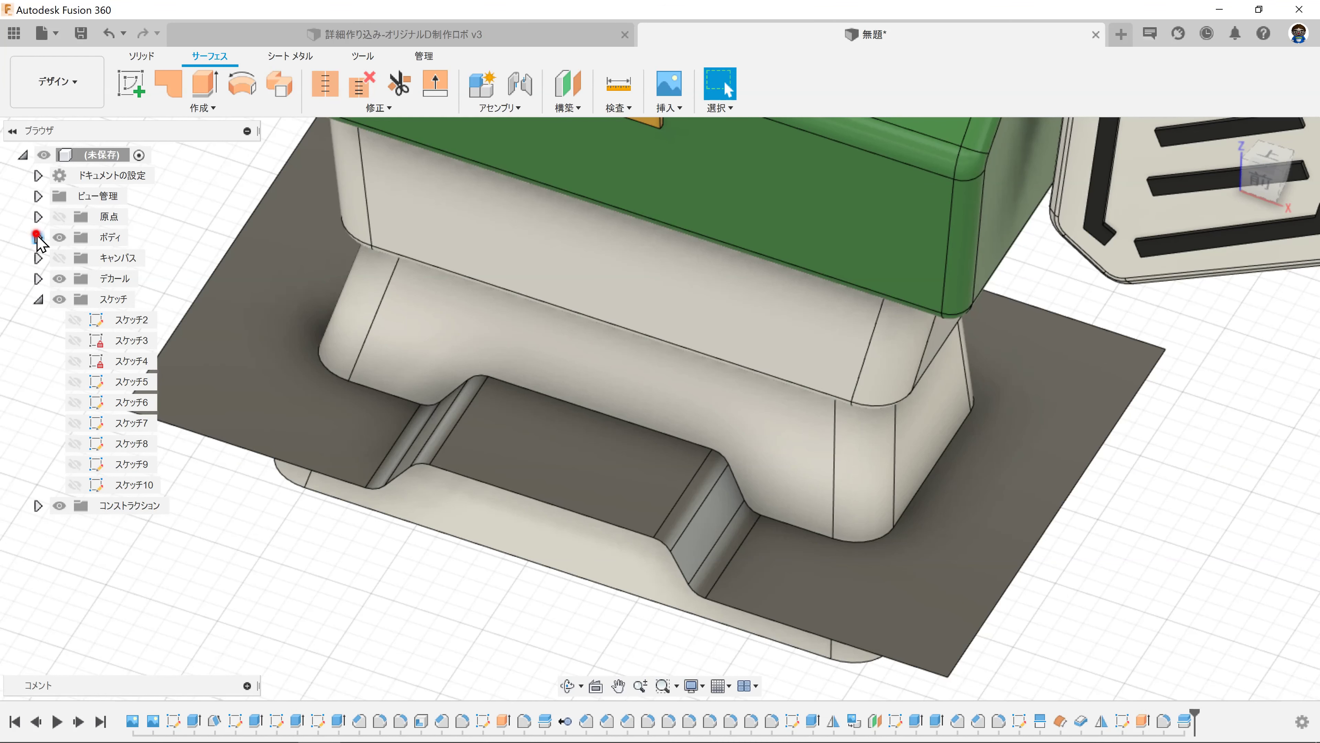
Step: Remove the surface bodies and hide the lower waist piece
left_click(38, 237)
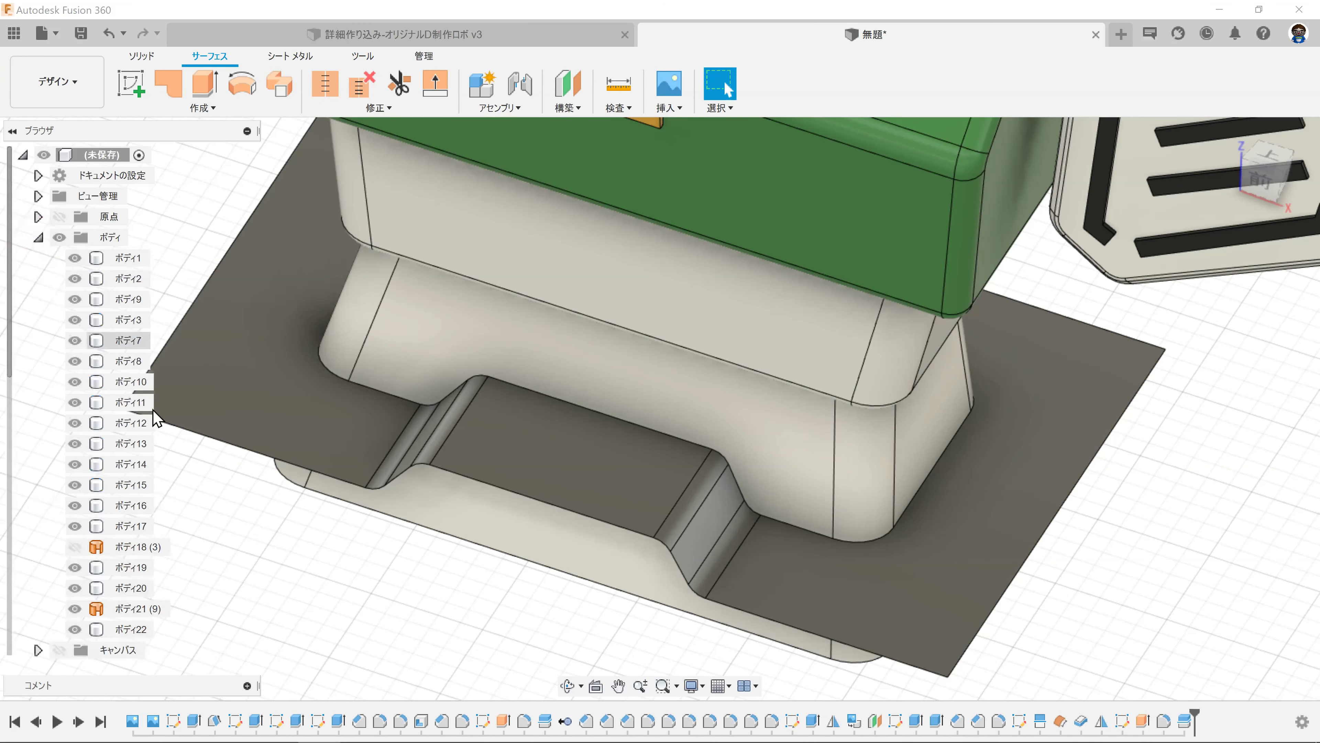
left_click(128, 614)
right_click(130, 615)
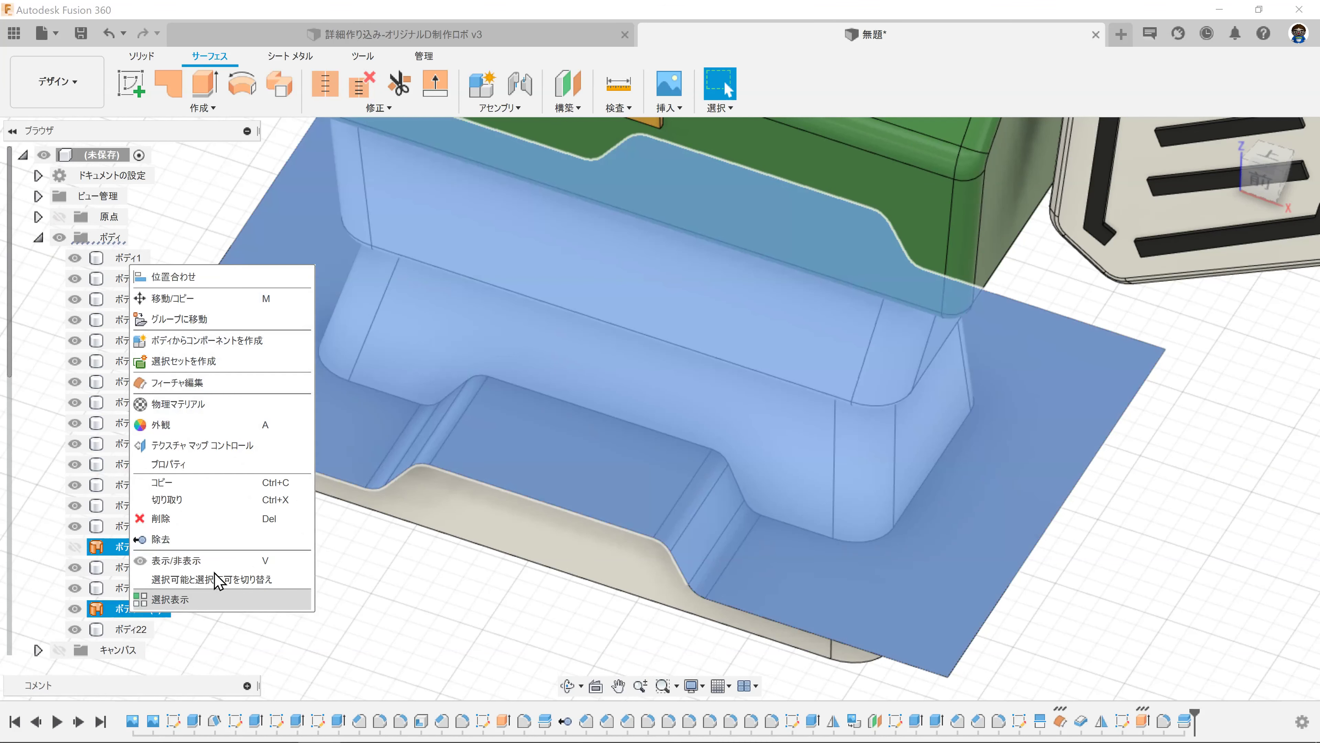
left_click(176, 538)
mouse_move(448, 589)
middle_mouse_down("shift")
mouse_move(427, 560)
mouse_move(487, 472)
middle_mouse_up("shift")
left_click(473, 471)
left_click(74, 300)
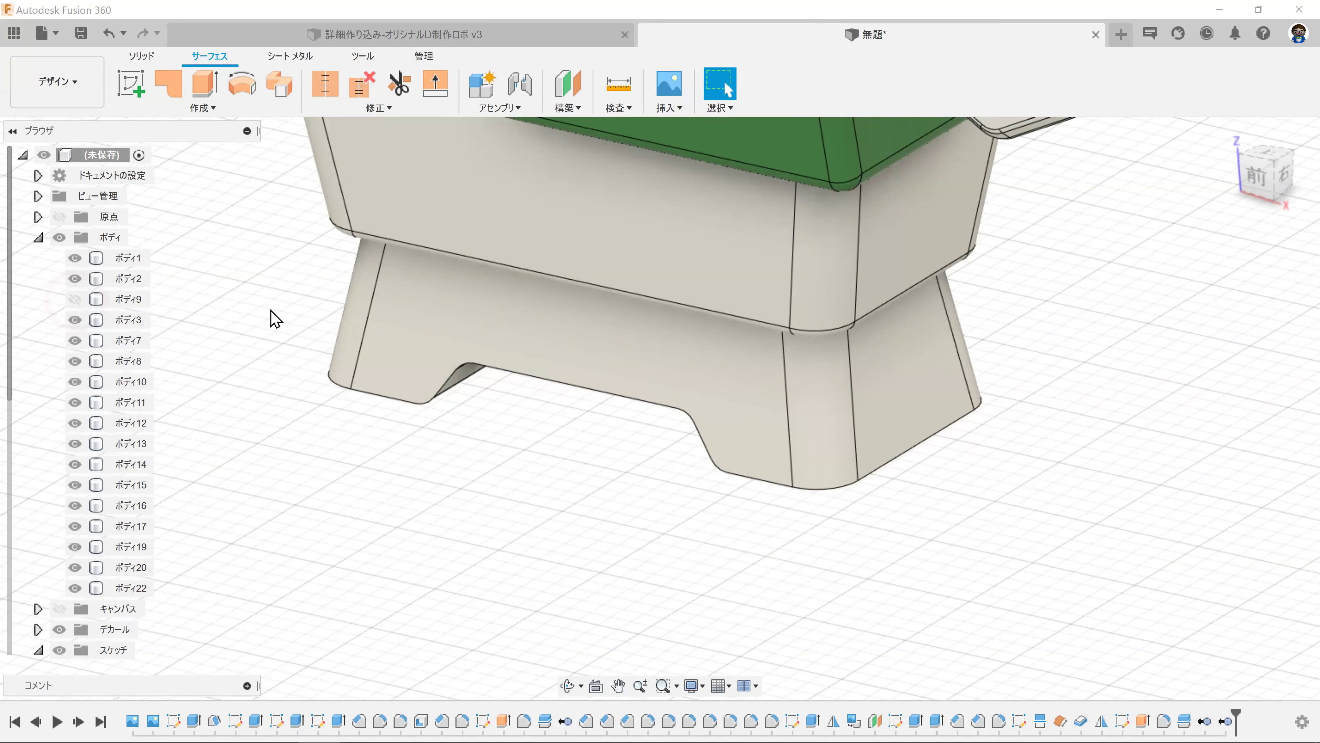
Step: Fillet the upper piece's cut edge chain at 0.3 mm
left_click(364, 108)
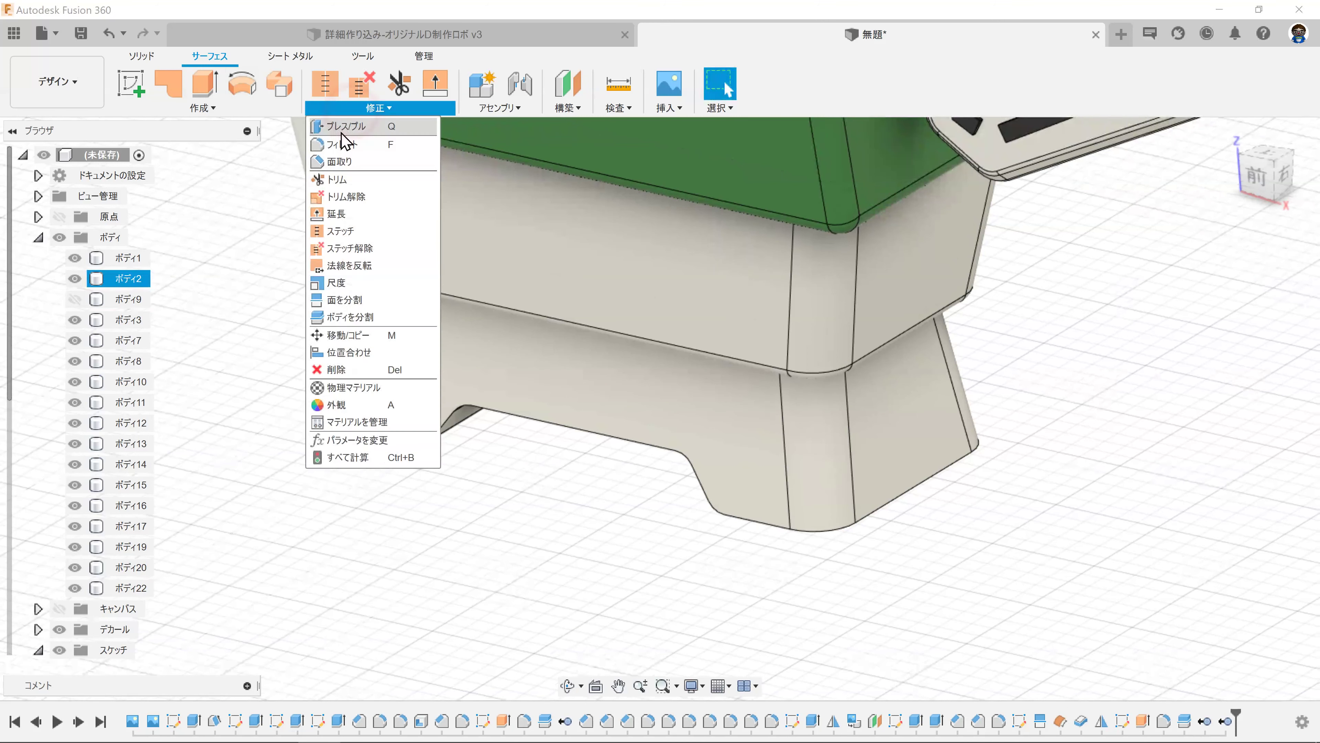
left_click(333, 160)
scroll(309, 271, "up", 3)
left_click(359, 109)
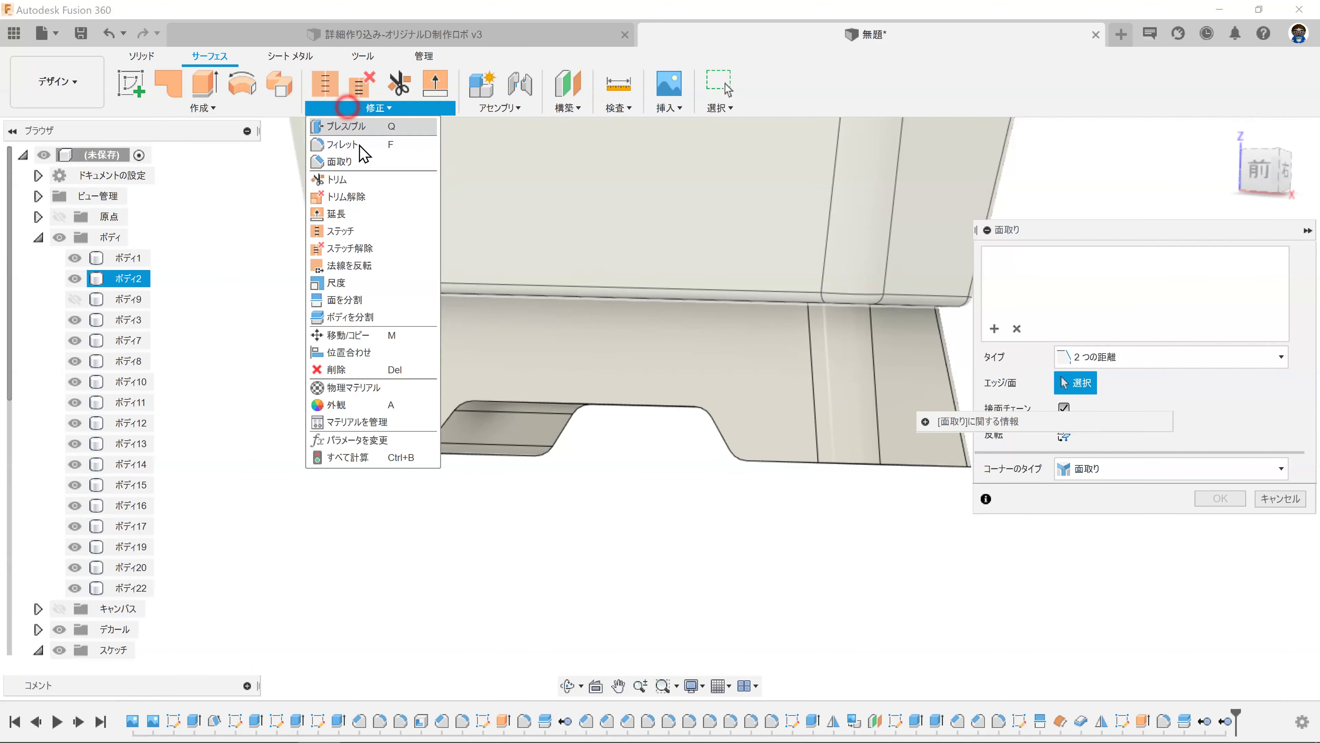
left_click(343, 148)
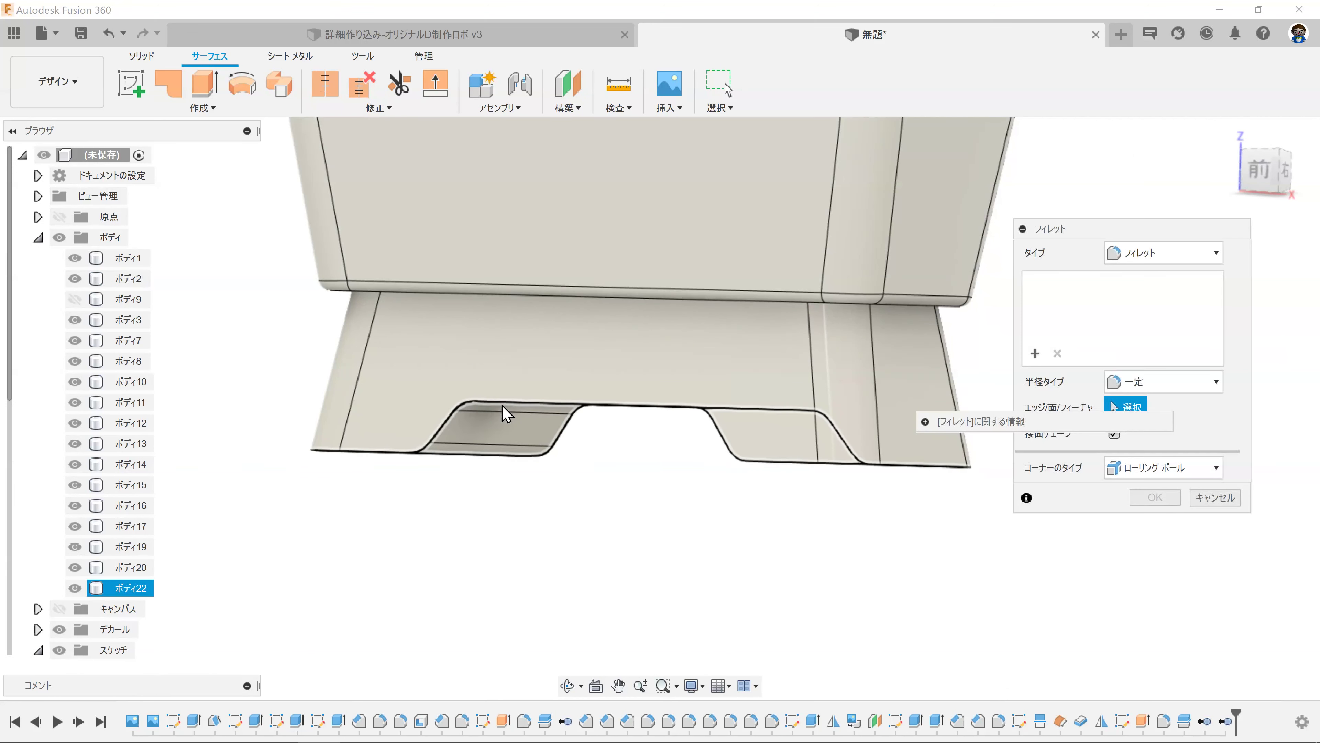
left_click(501, 404)
type("0.3")
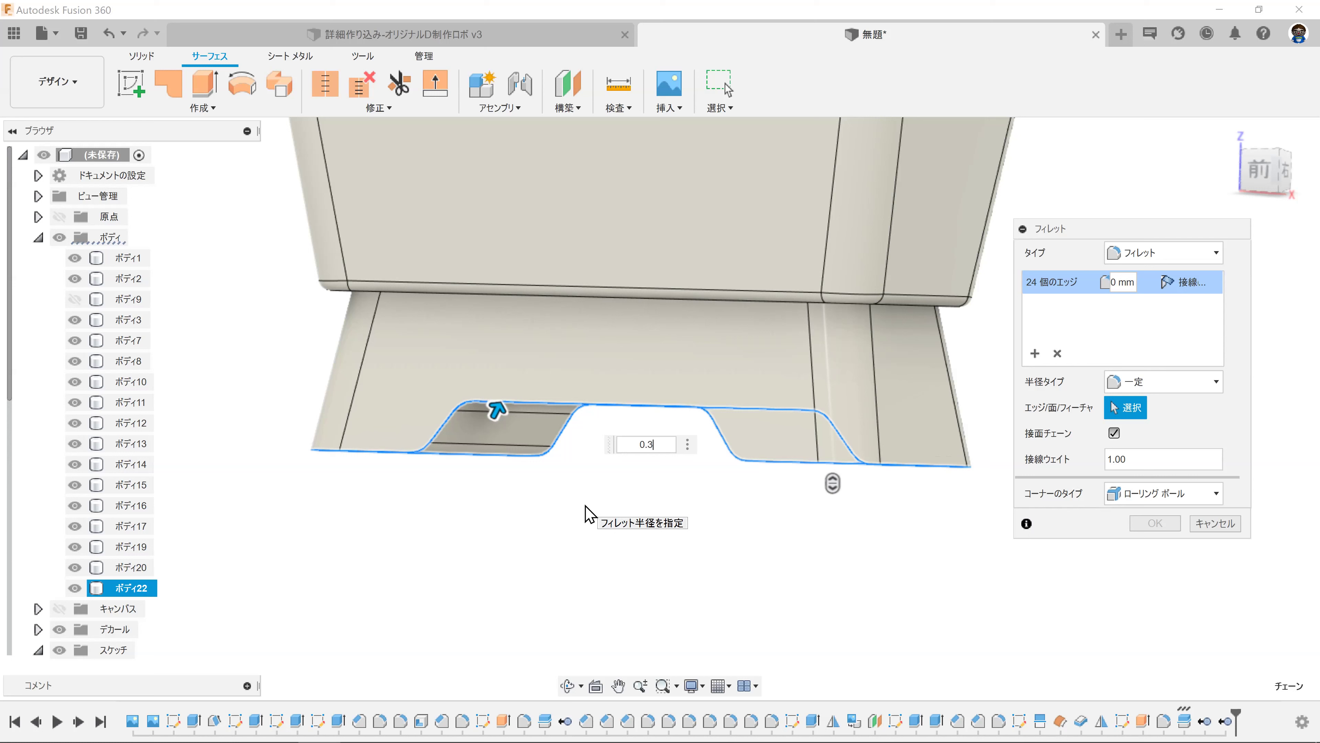
key("Return")
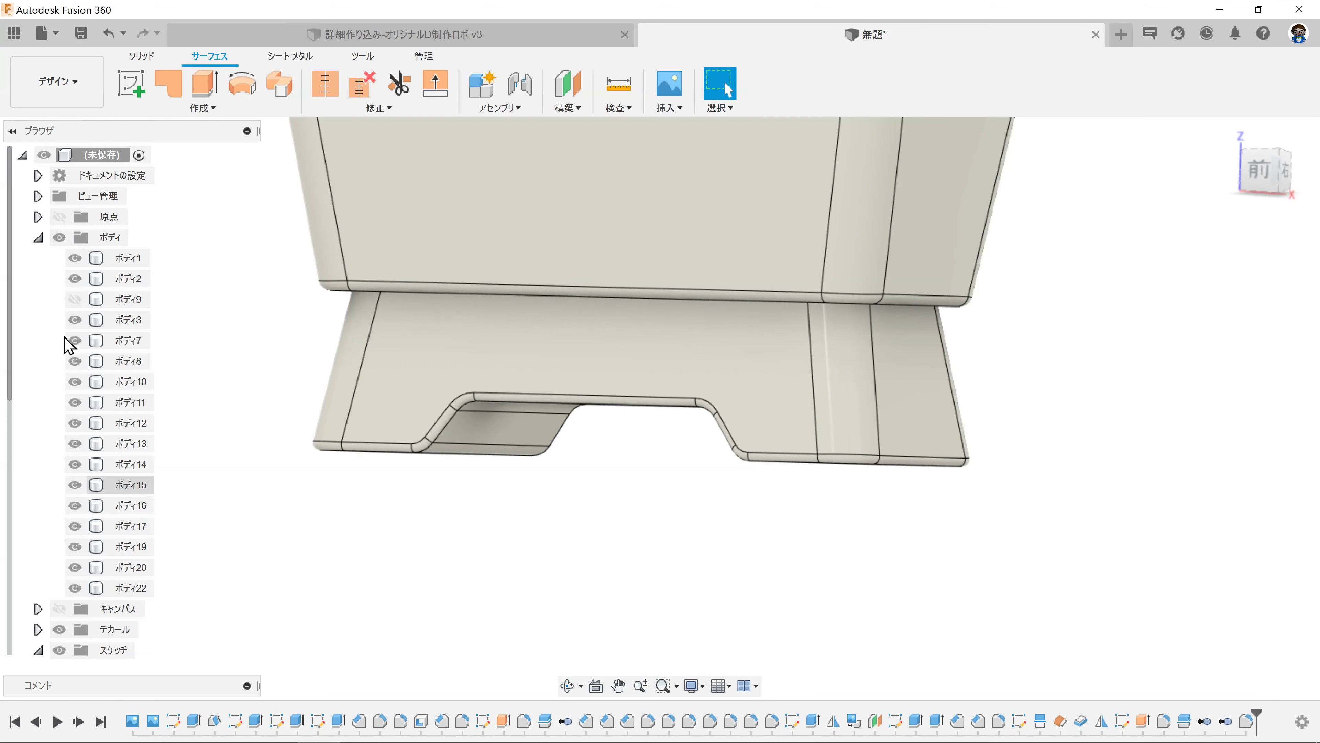
Step: Show the lower piece again and fillet its cut edge chain at 0.3 mm
left_click(75, 299)
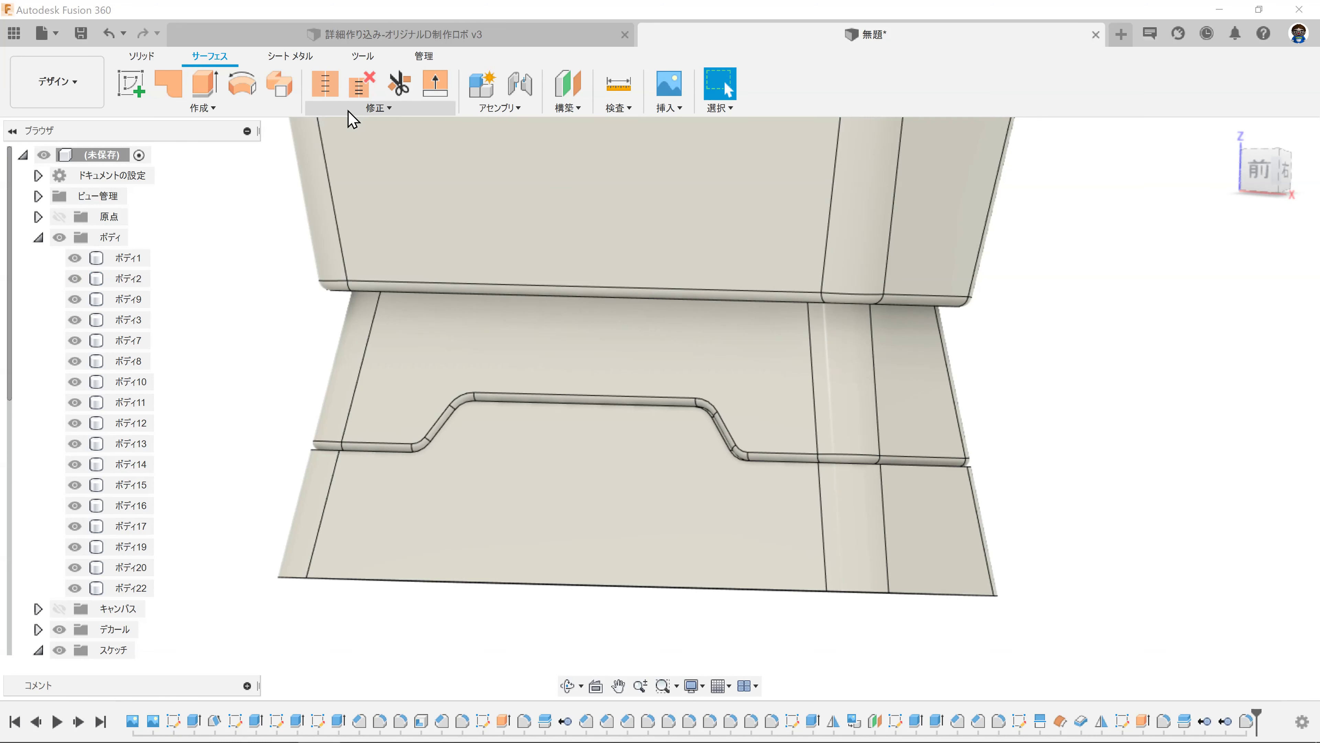
left_click(364, 107)
left_click(344, 144)
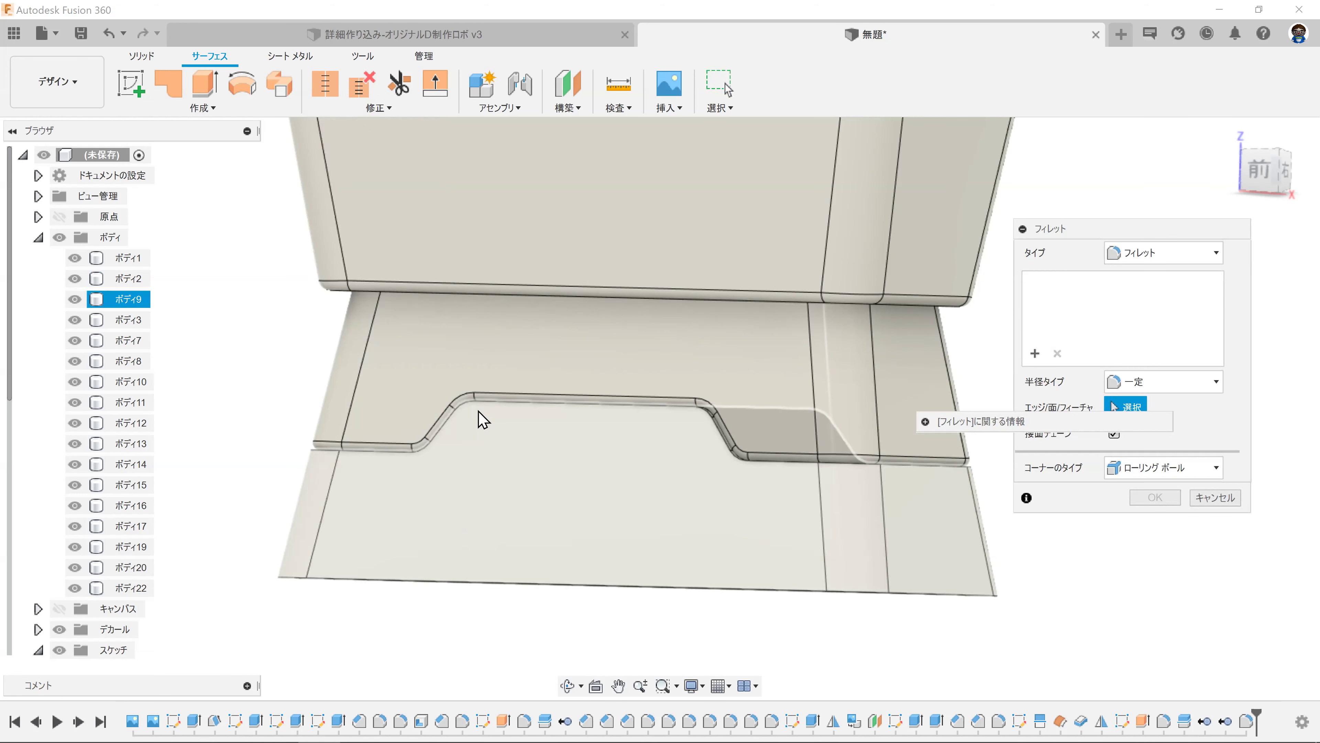
left_click(475, 405)
type("0.3")
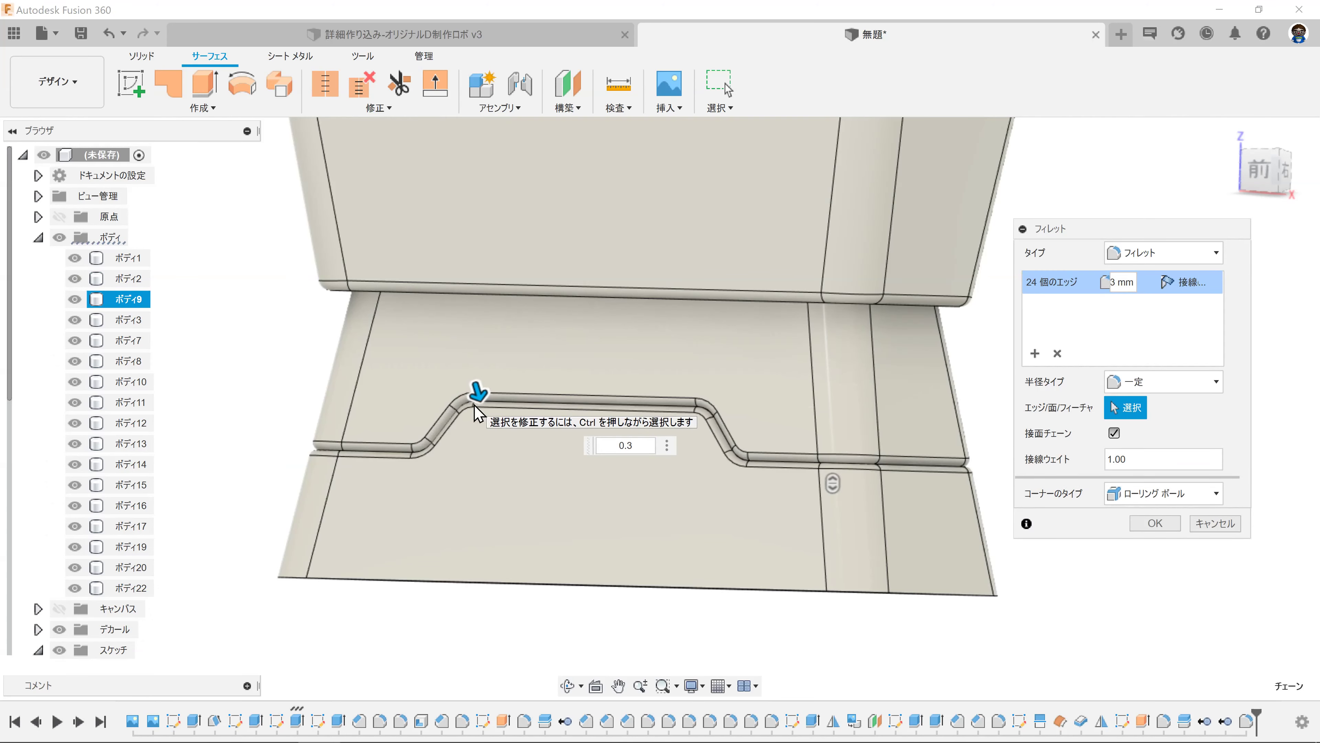
key("Return")
scroll(471, 412, "down", 3)
mouse_move(375, 413)
middle_mouse_down("shift")
mouse_move(413, 461)
mouse_move(406, 442)
middle_mouse_up("shift")
scroll(604, 519, "down", 5)
mouse_move(604, 519)
middle_mouse_down("shift")
mouse_move(565, 525)
mouse_move(583, 526)
middle_mouse_up("shift")
Step: View the split-waist robot rendered from several angles, ending frontal, then switch back to Design
left_click(67, 91)
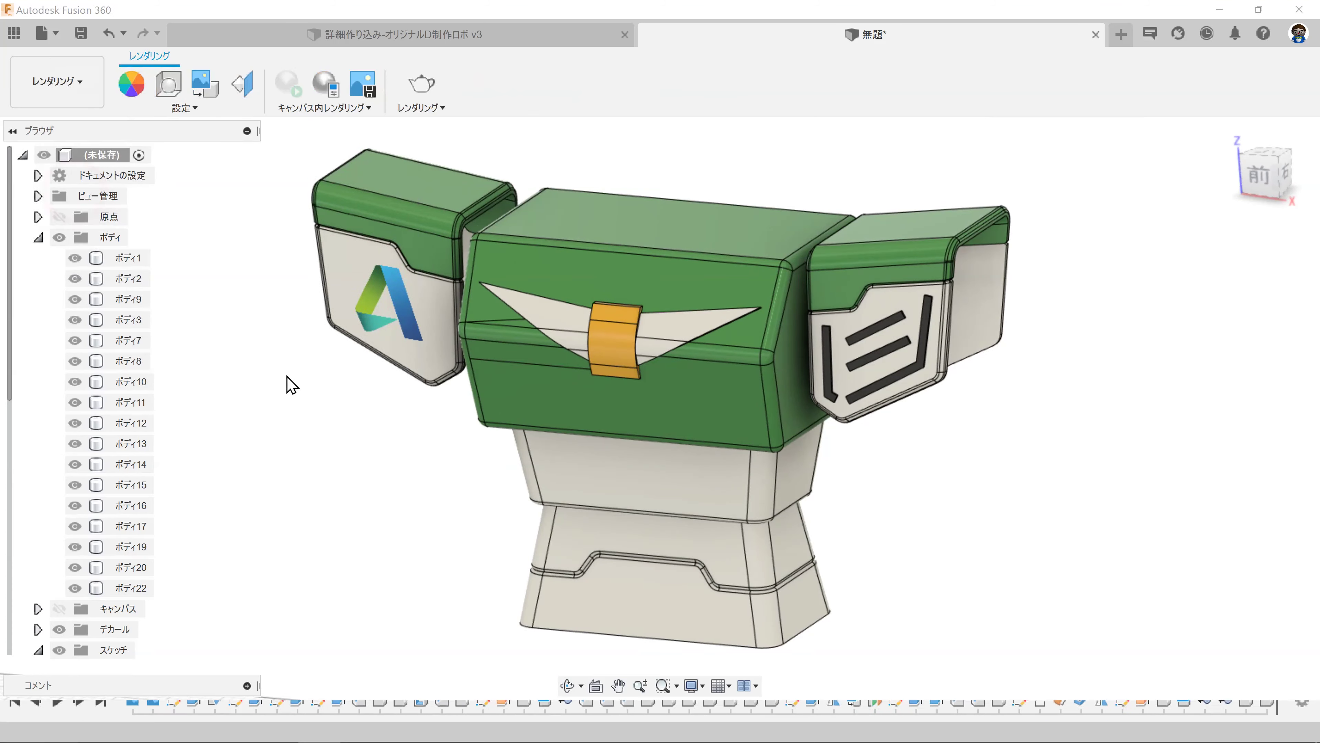
left_click(39, 180)
mouse_move(305, 455)
middle_mouse_down("shift")
mouse_move(436, 442)
mouse_move(448, 422)
middle_mouse_up("shift")
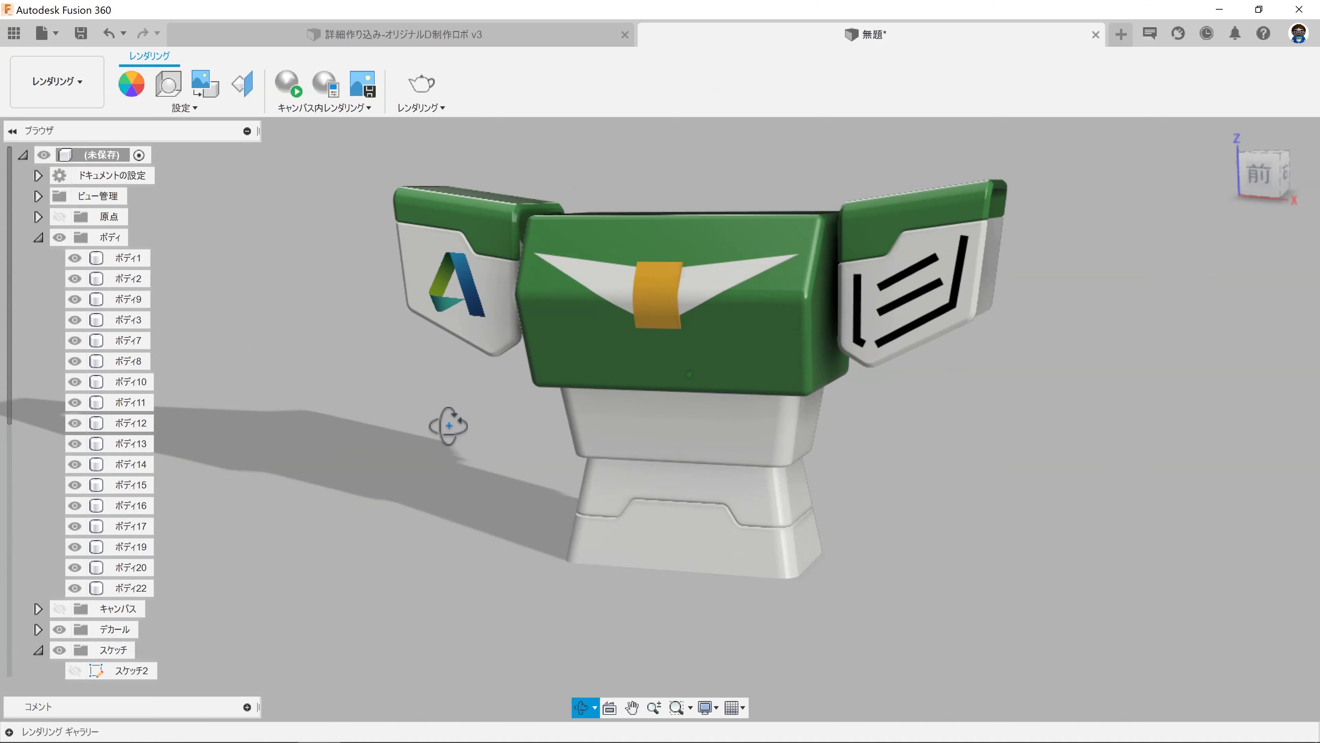
middle_click_drag(380, 499, 381, 518, "shift")
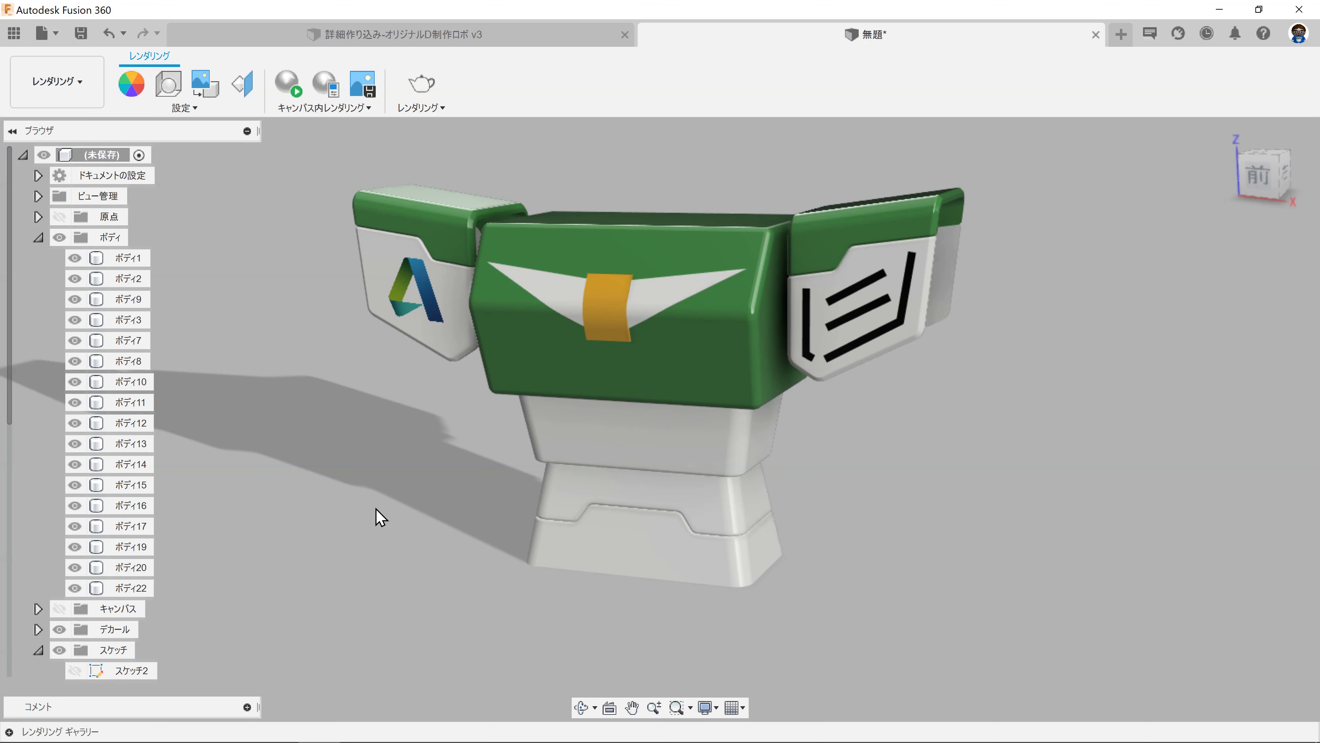
mouse_move(666, 451)
middle_mouse_down("shift")
mouse_move(761, 508)
mouse_move(773, 481)
mouse_move(796, 483)
mouse_move(775, 489)
middle_mouse_up("shift")
left_click(57, 92)
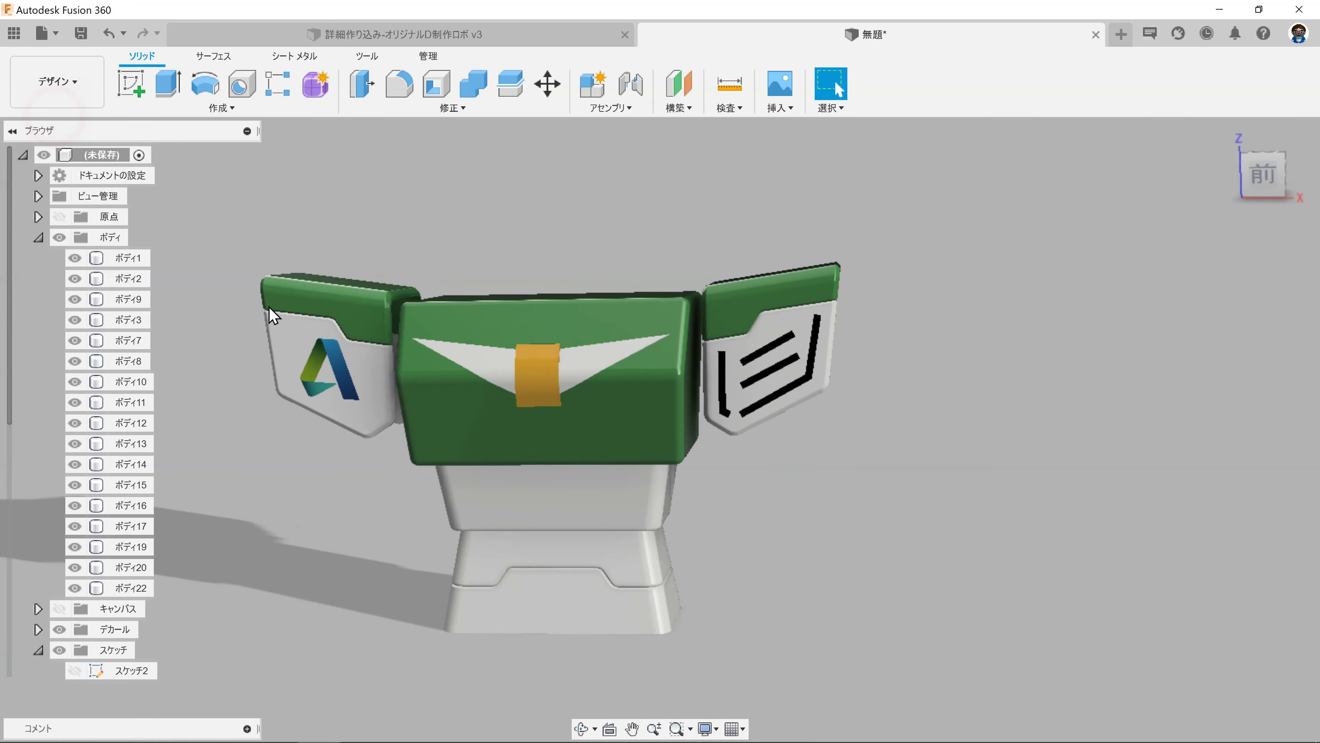
Step: Start a new front-plane sketch and delete a stray vertical line
scroll(687, 488, "down", 5)
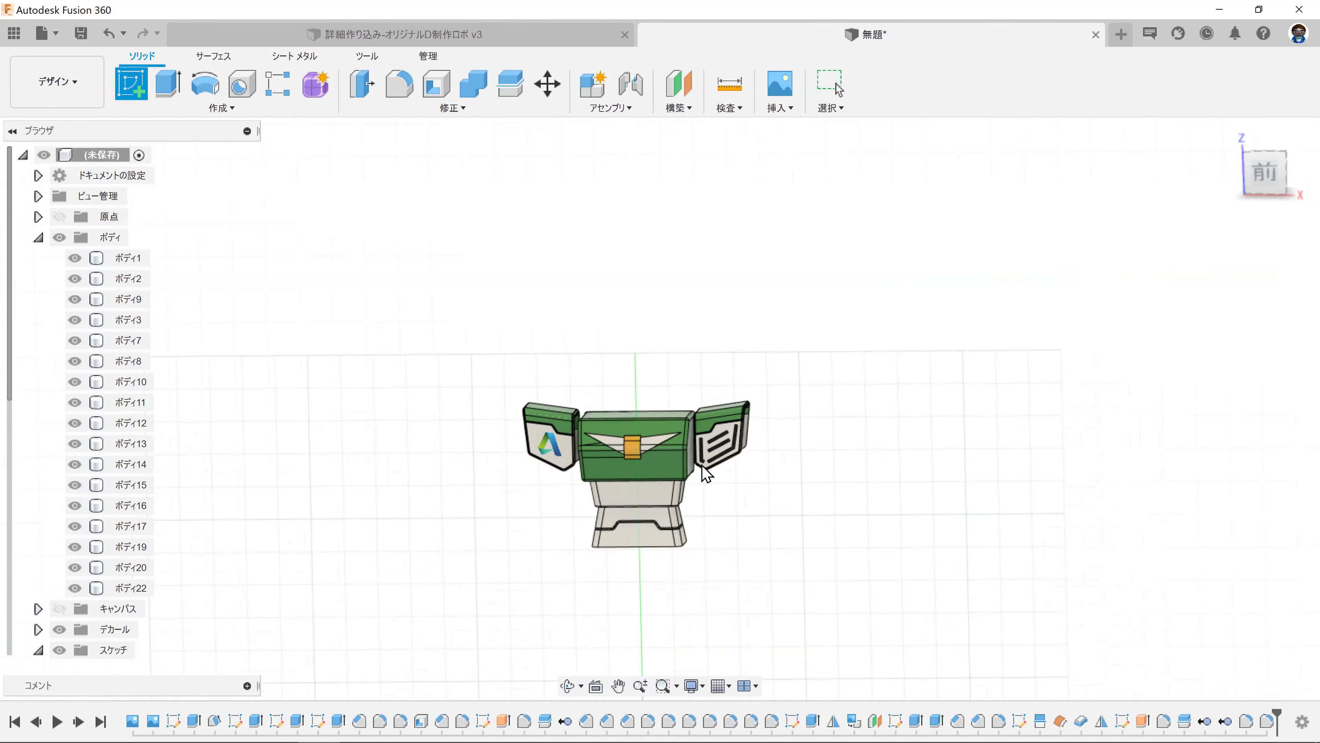
left_click(131, 83)
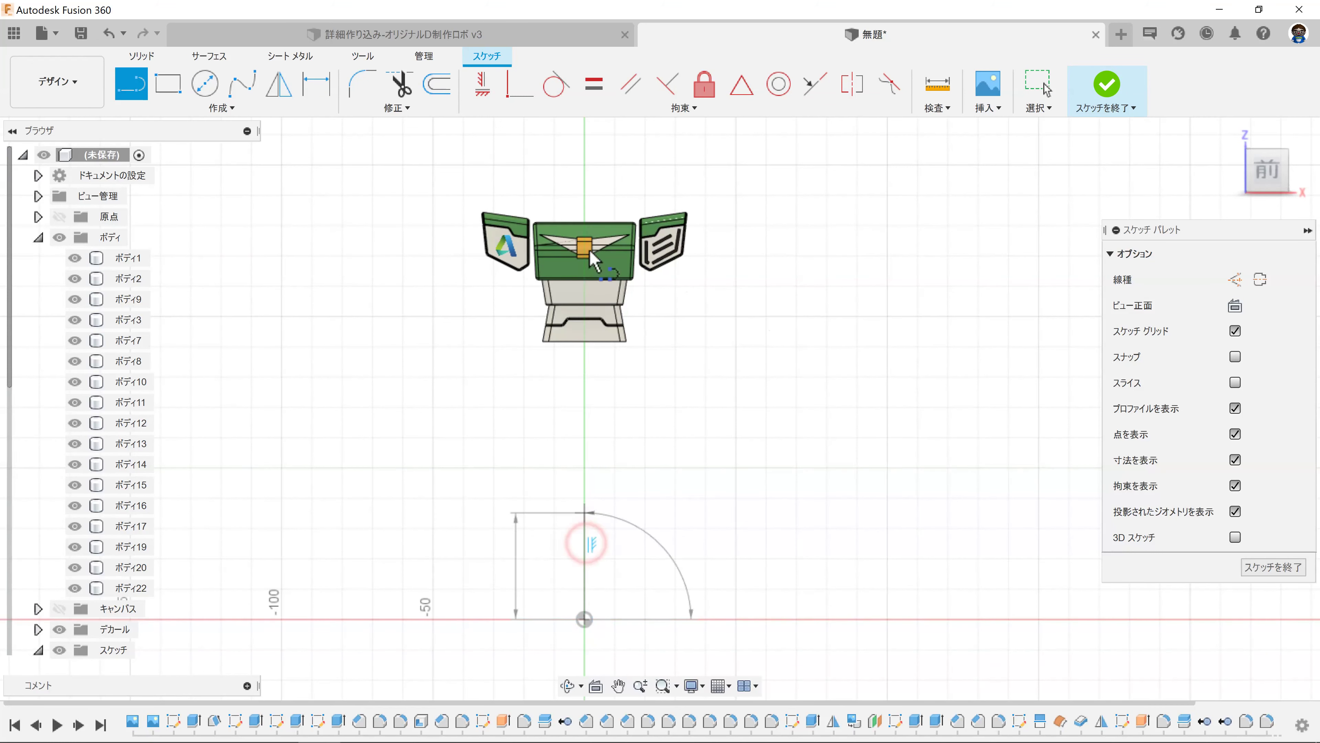
left_click(585, 180)
key("Escape")
key("Delete")
scroll(625, 295, "up", 3)
scroll(534, 329, "up", 4)
scroll(466, 375, "up", 3)
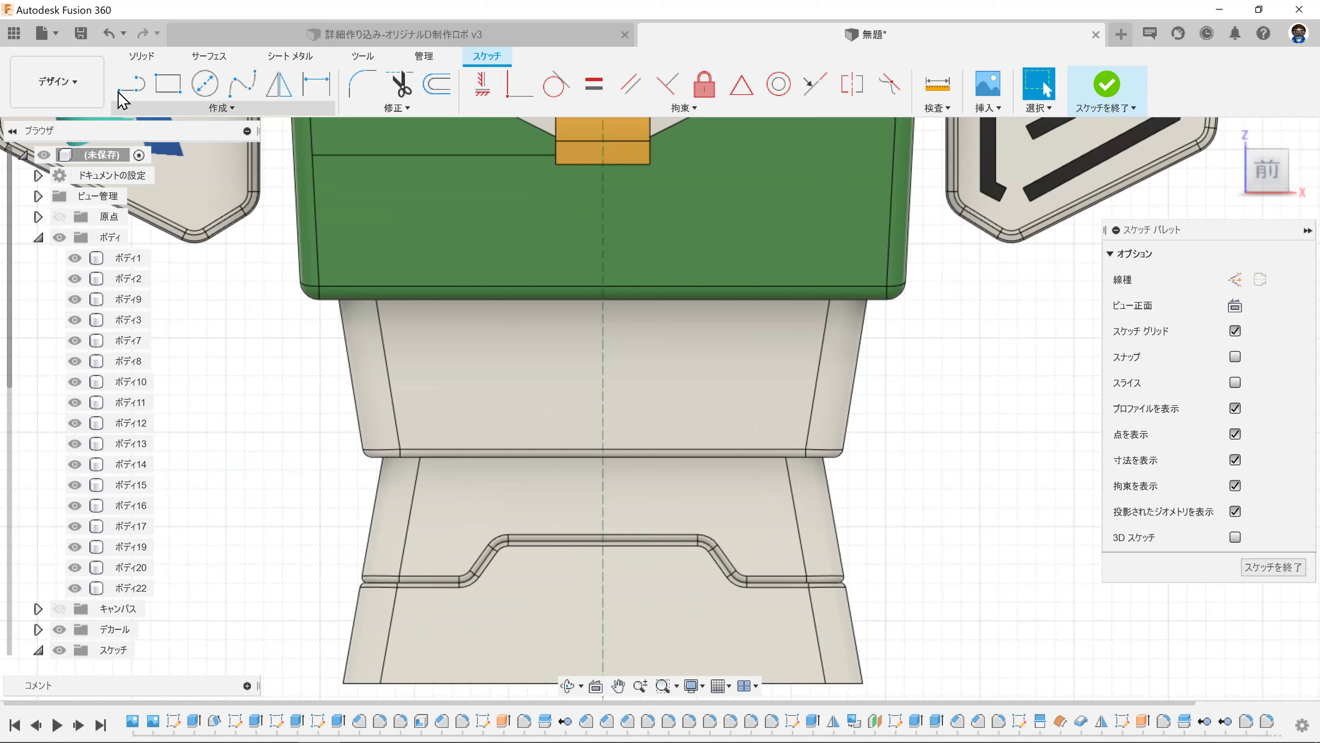
Step: Draw the stepped half-line from left of the waist to the centre line
left_click(128, 87)
scroll(229, 280, "up", 2)
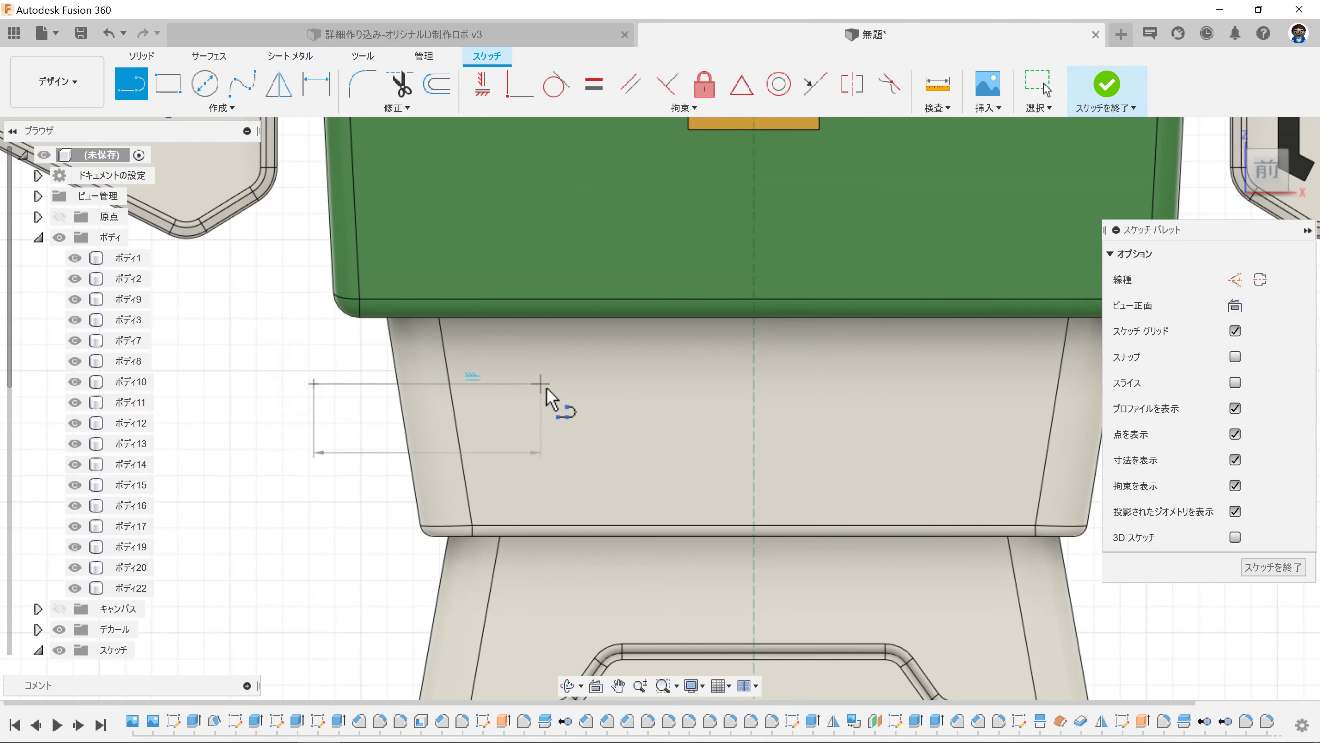
left_click(568, 383)
left_click(592, 425)
left_click(754, 425)
Step: Round both corners of the step with 1 mm sketch fillets
left_click(362, 83)
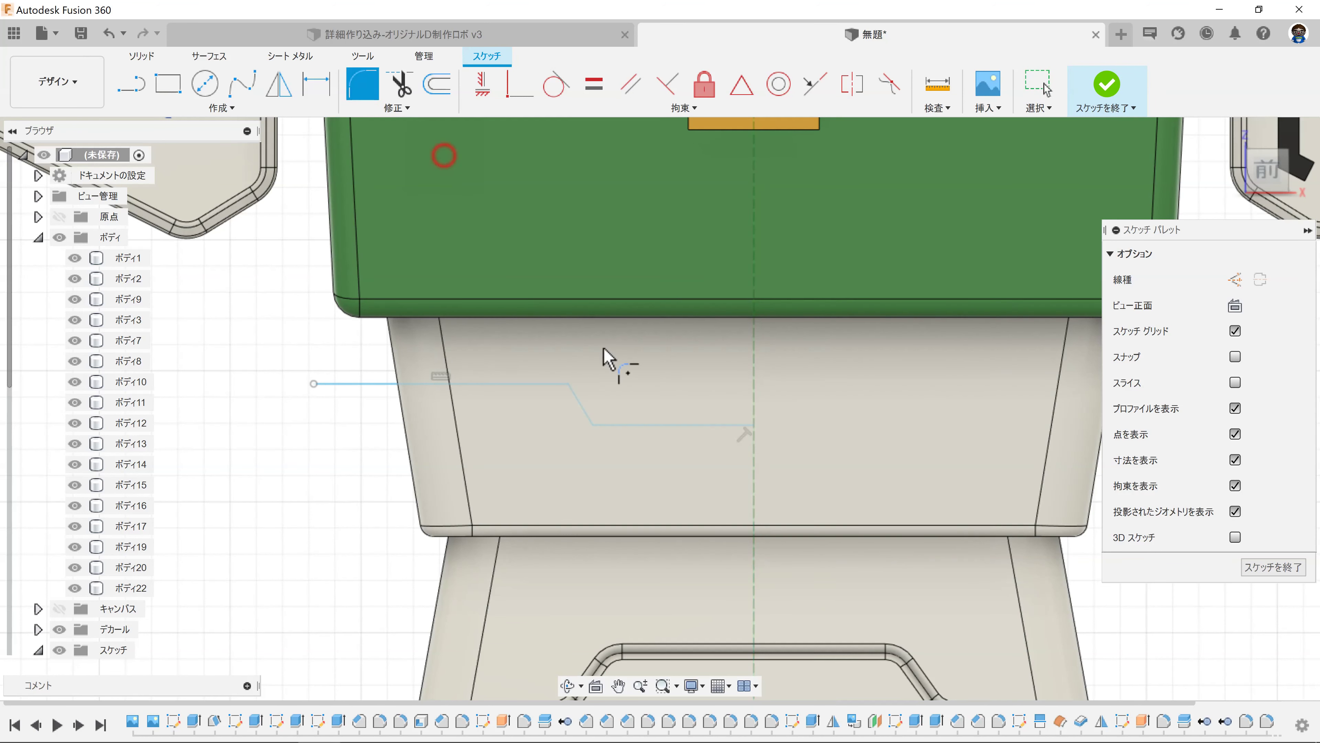
left_click(592, 425)
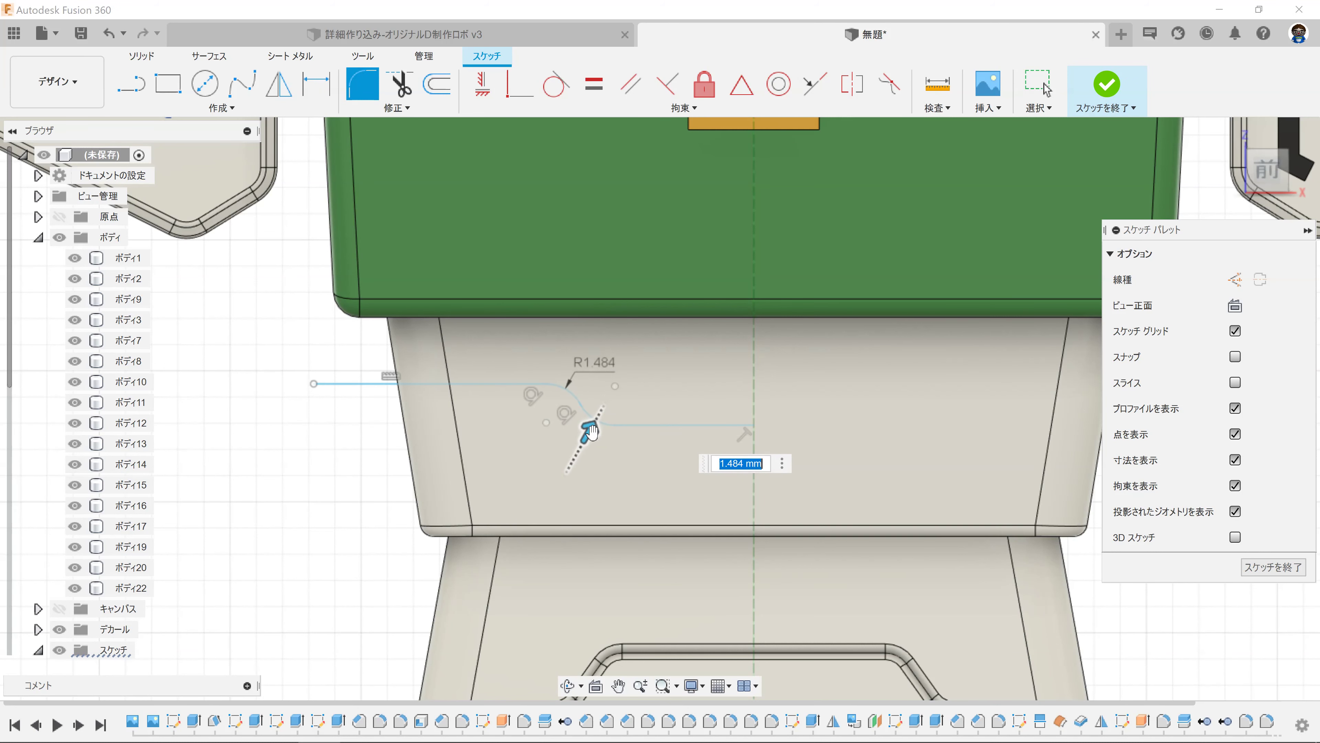
type("4")
key("Return")
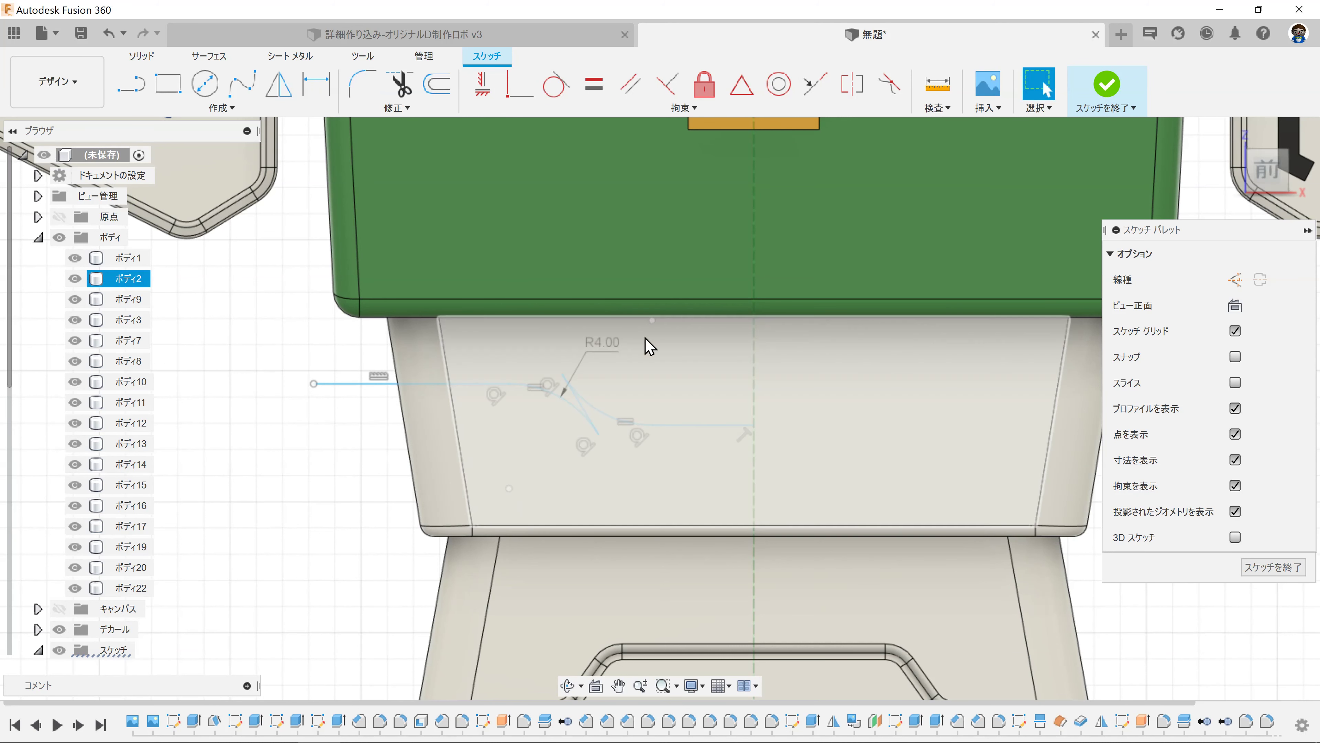
type("1")
key("Escape")
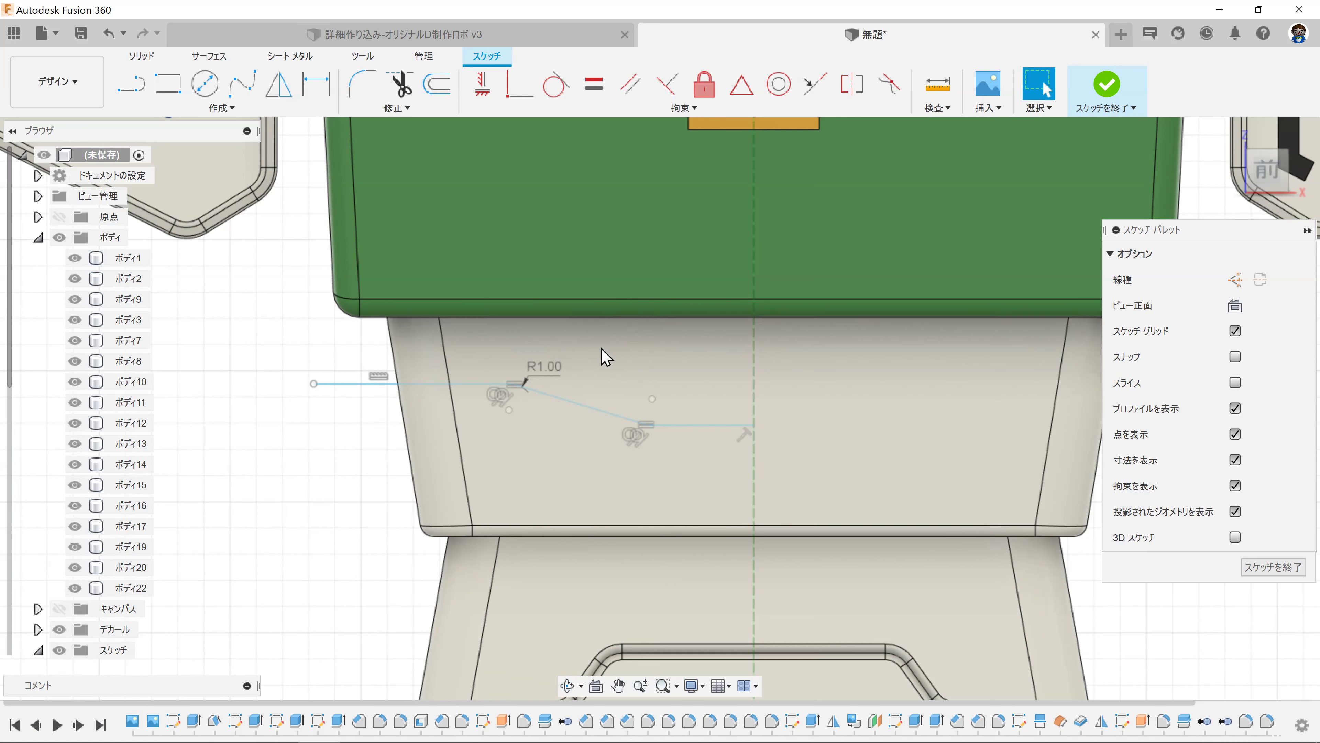
key("ctrl+z")
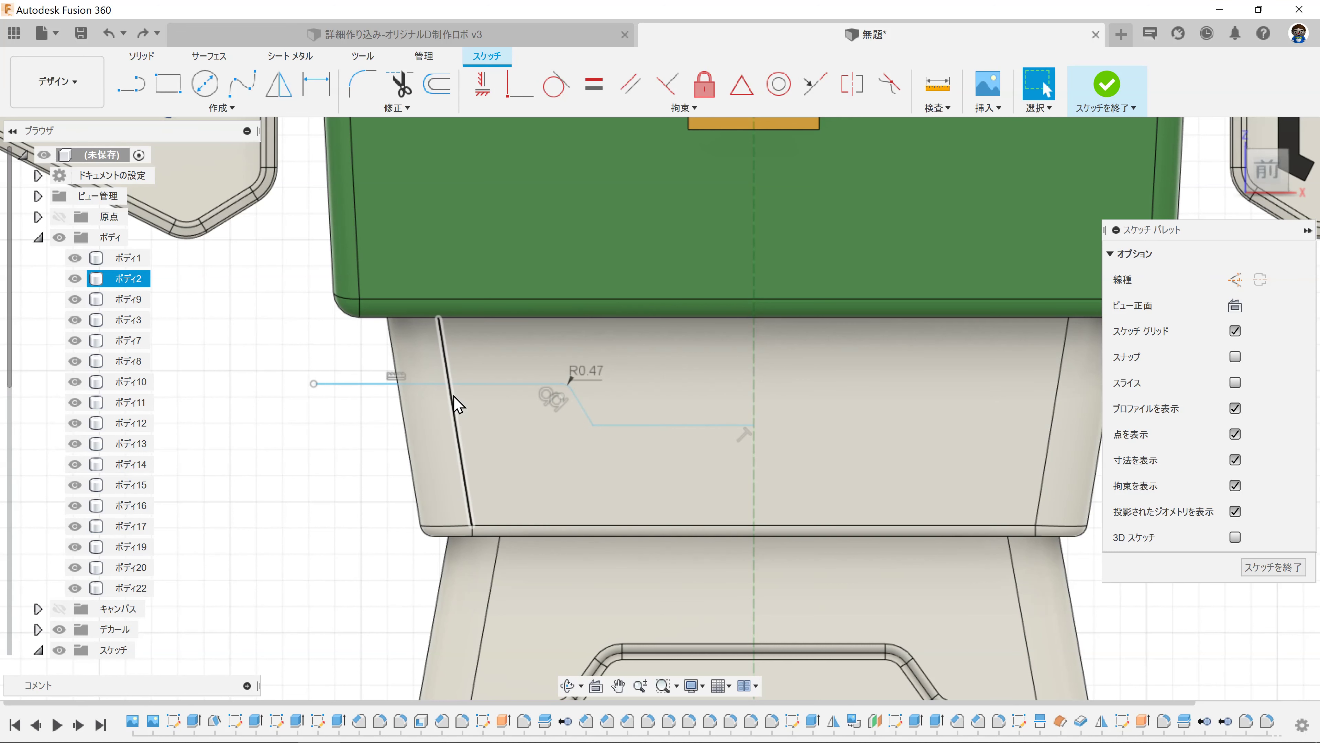
key("f")
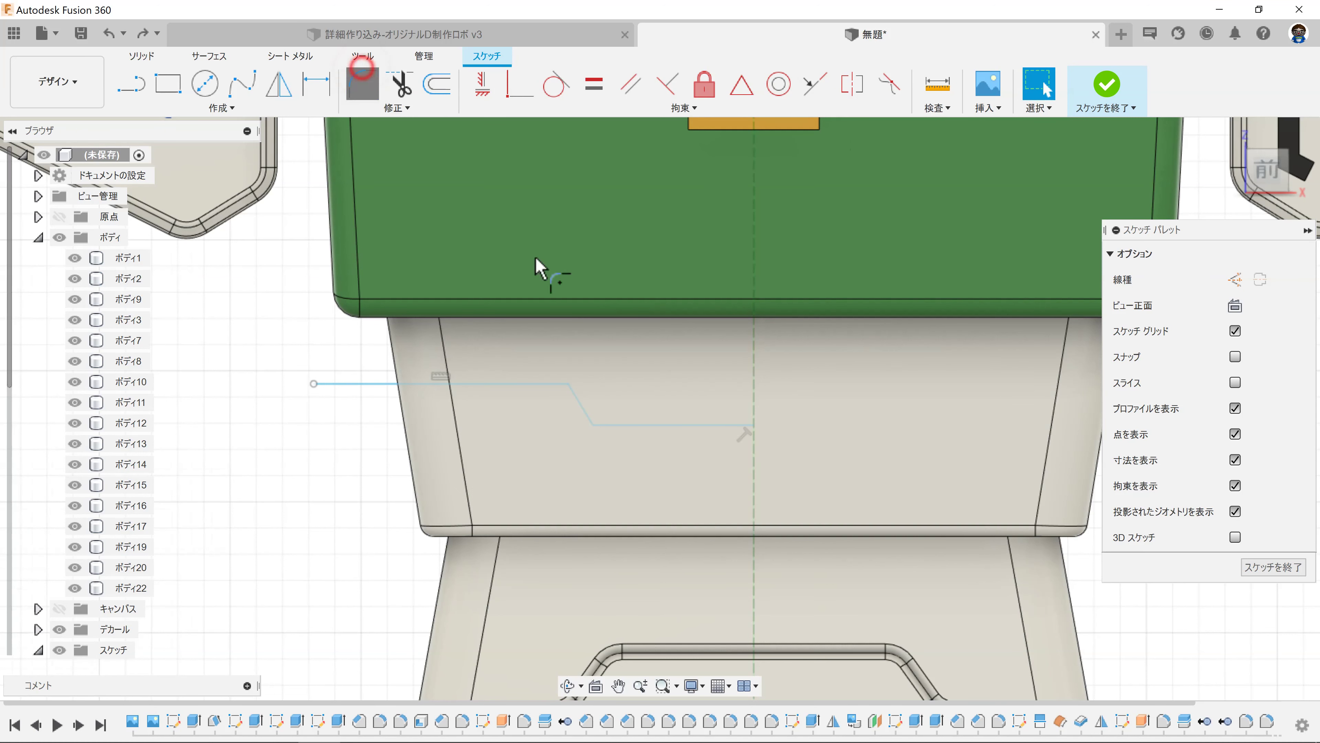
scroll(569, 338, "up", 2)
left_click(572, 411)
left_click(604, 476)
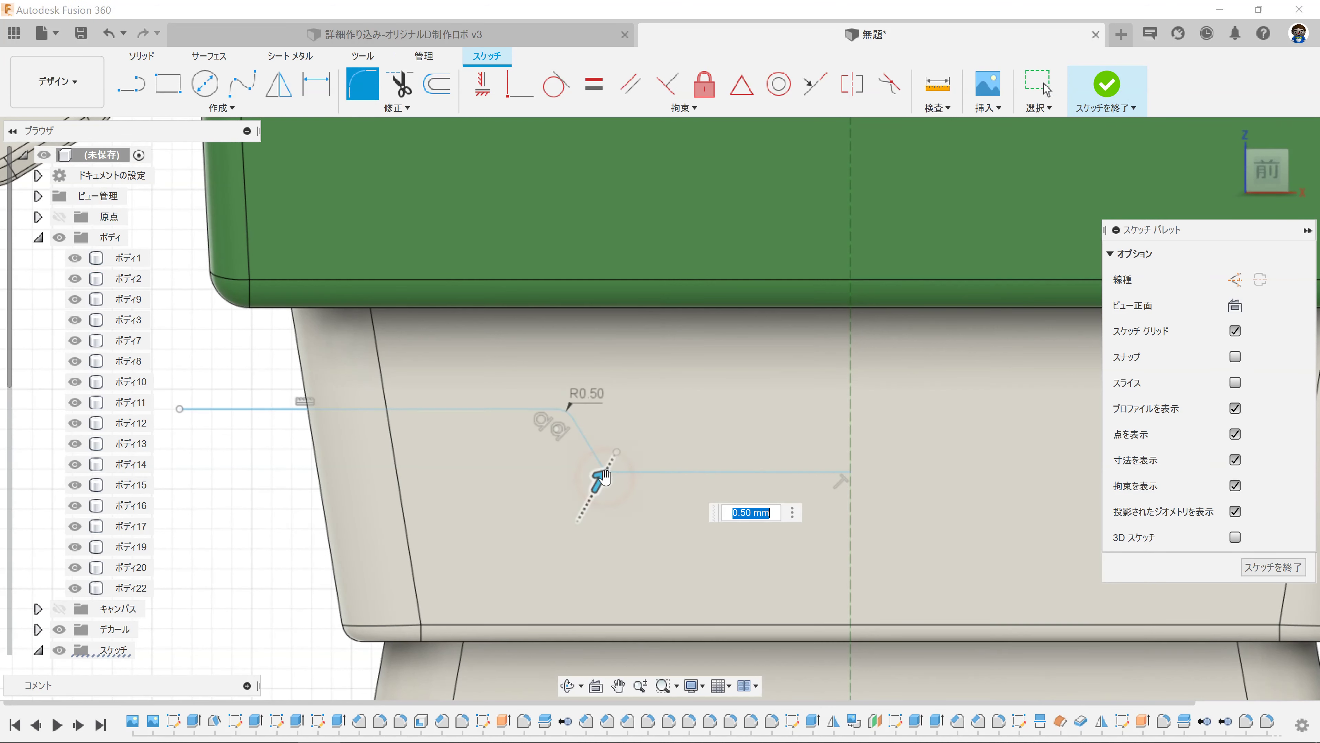
type("1")
key("Return")
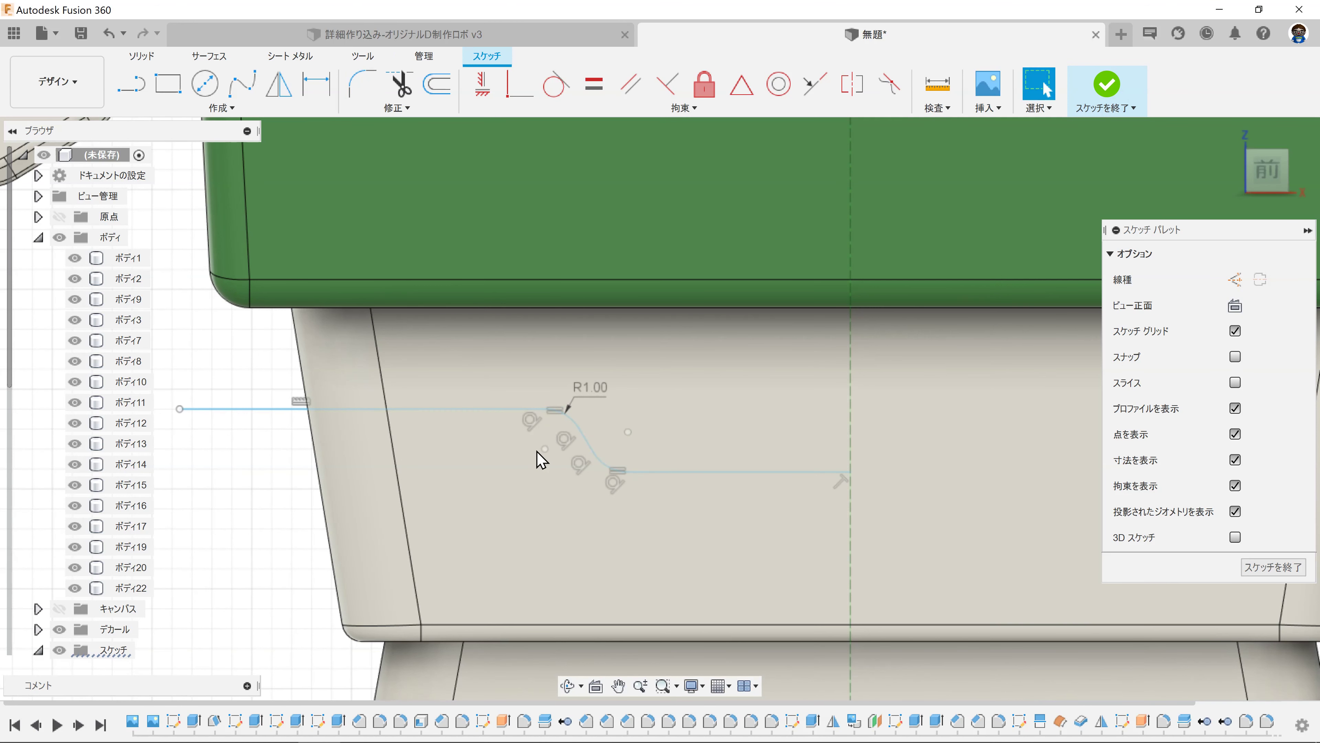
Step: Mirror the half profile about the vertical centre line and finish the sketch
left_click(279, 84)
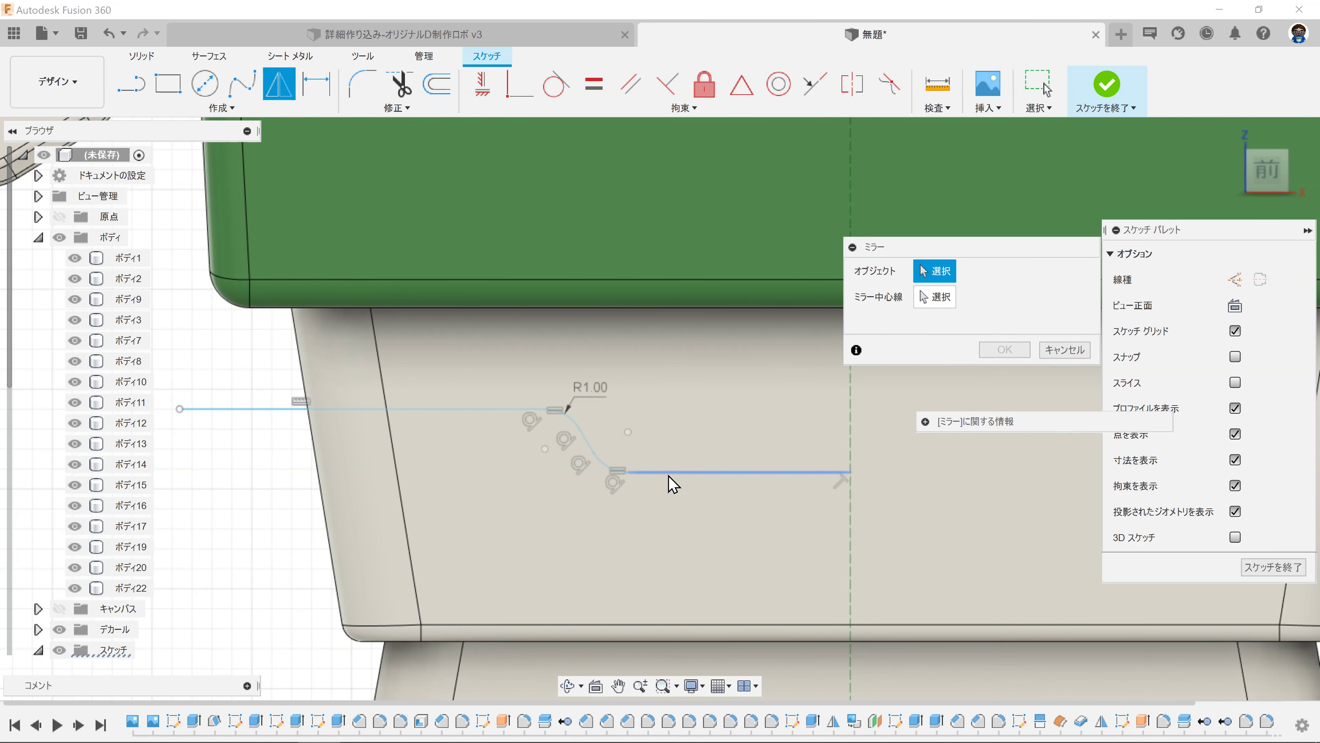
left_click_drag(665, 490, 464, 393)
left_click(941, 301)
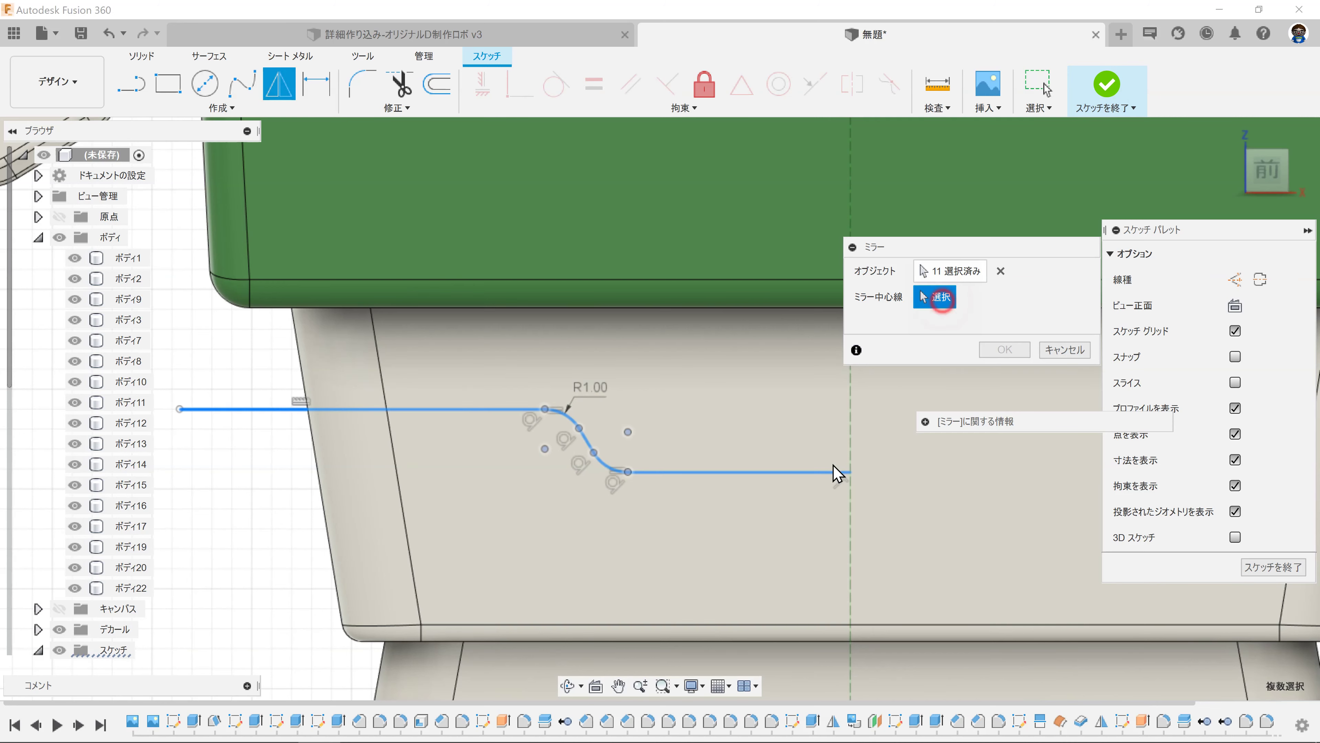
left_click(851, 440)
left_click(1004, 350)
scroll(791, 427, "down", 3)
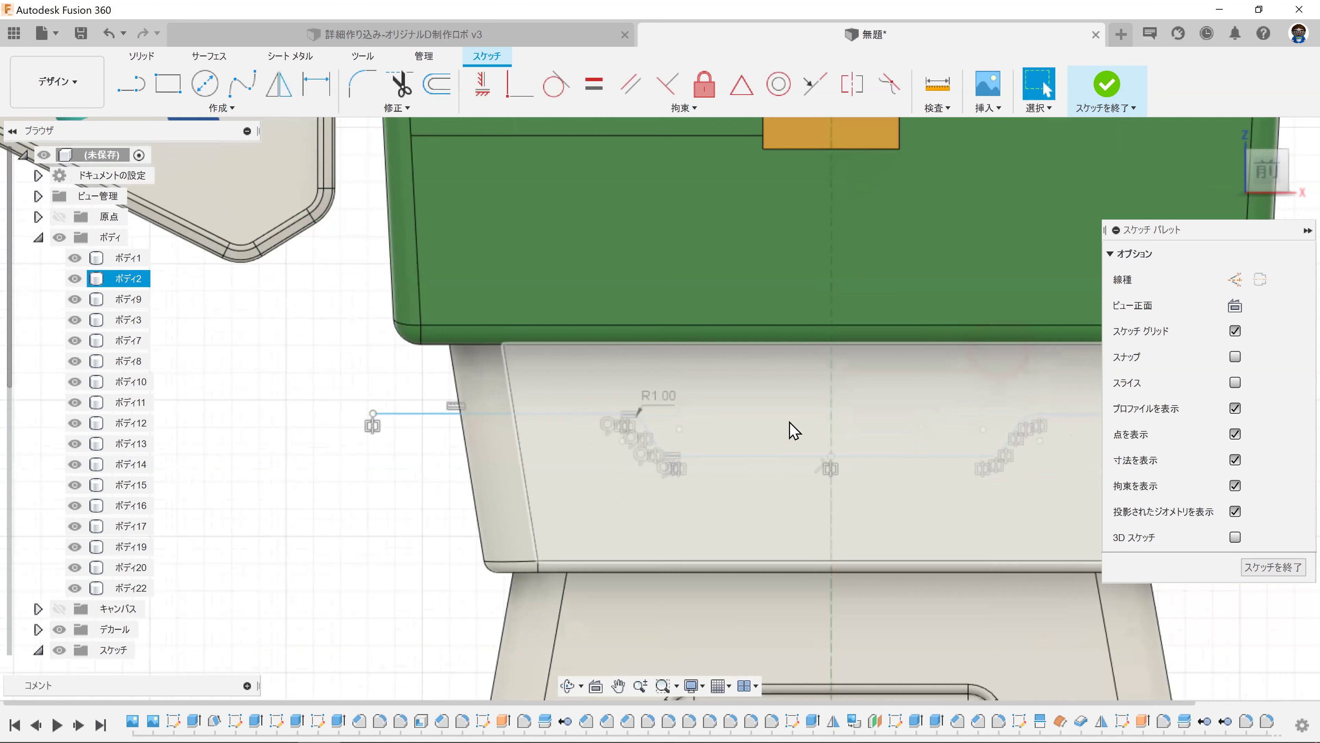
scroll(790, 427, "down", 2)
scroll(790, 428, "down", 1)
left_click(1108, 83)
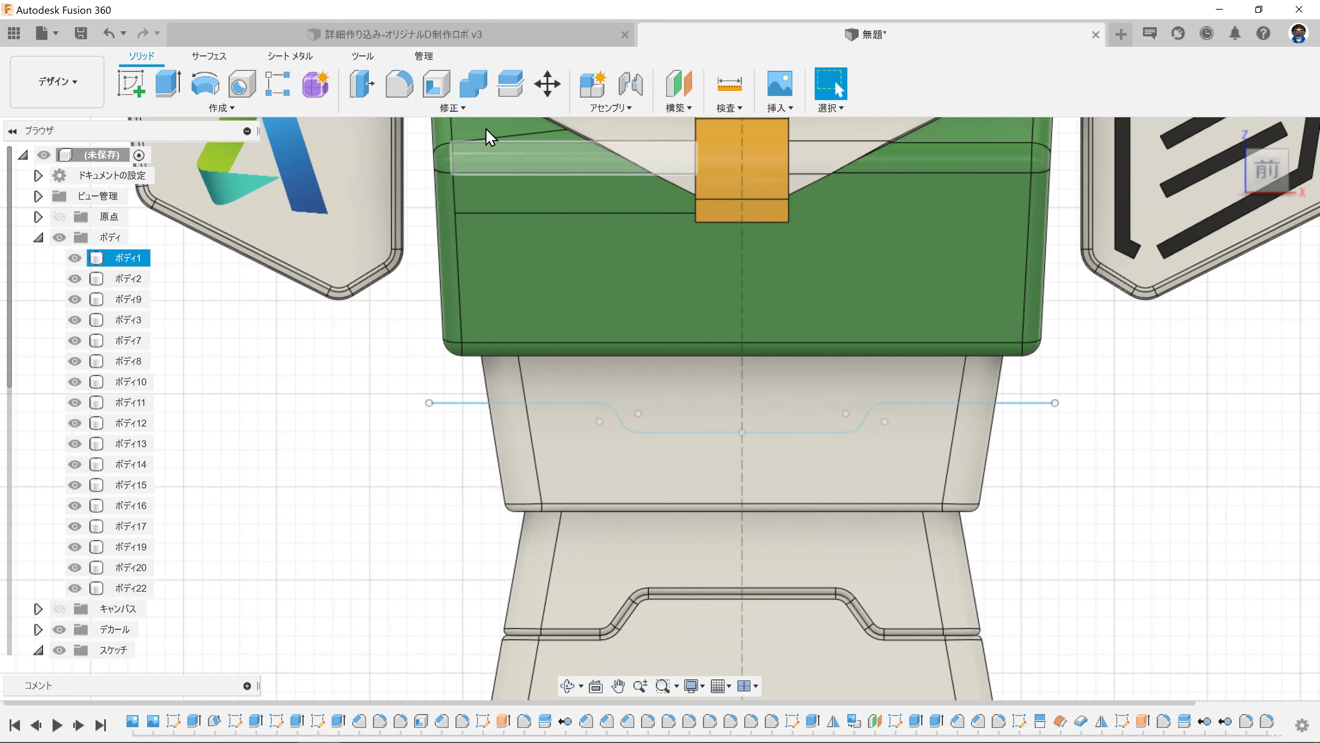
Step: Split the white waist block into two bodies along the stepped sketch curve
left_click(684, 438)
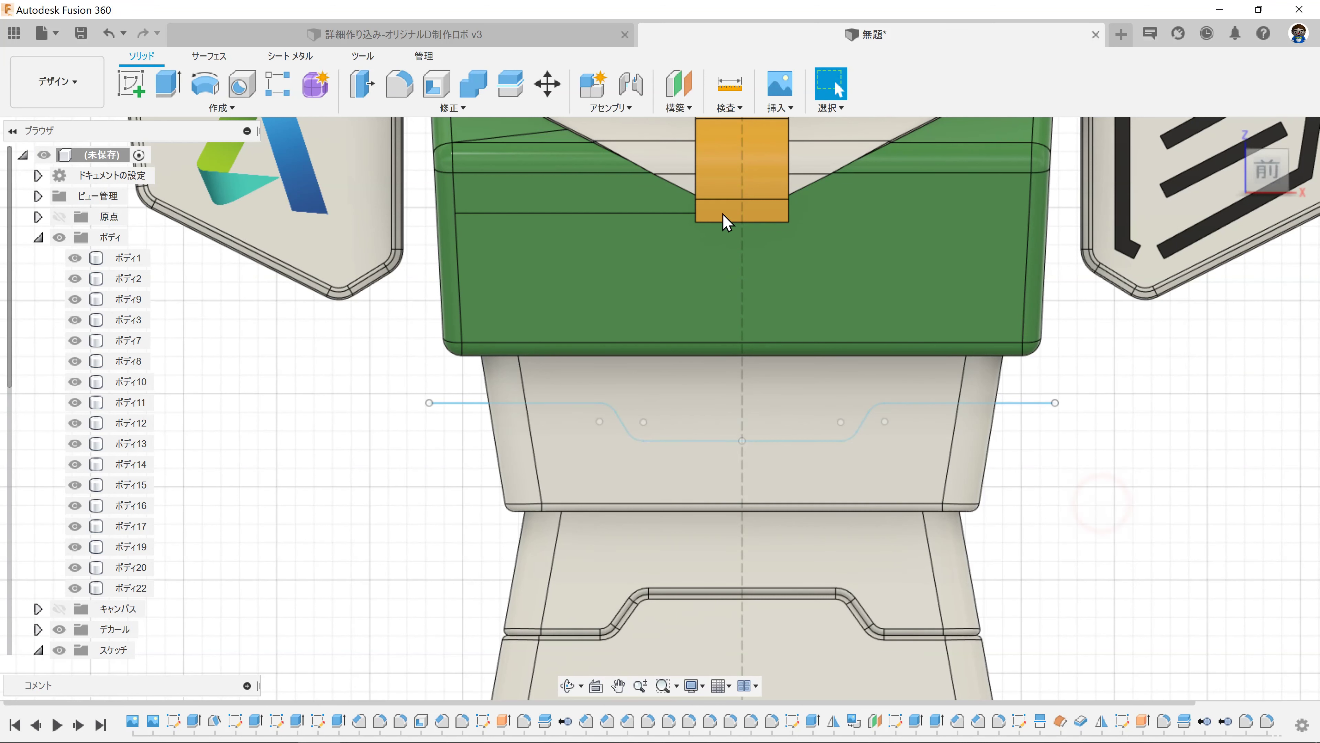
left_click(463, 108)
left_click(389, 296)
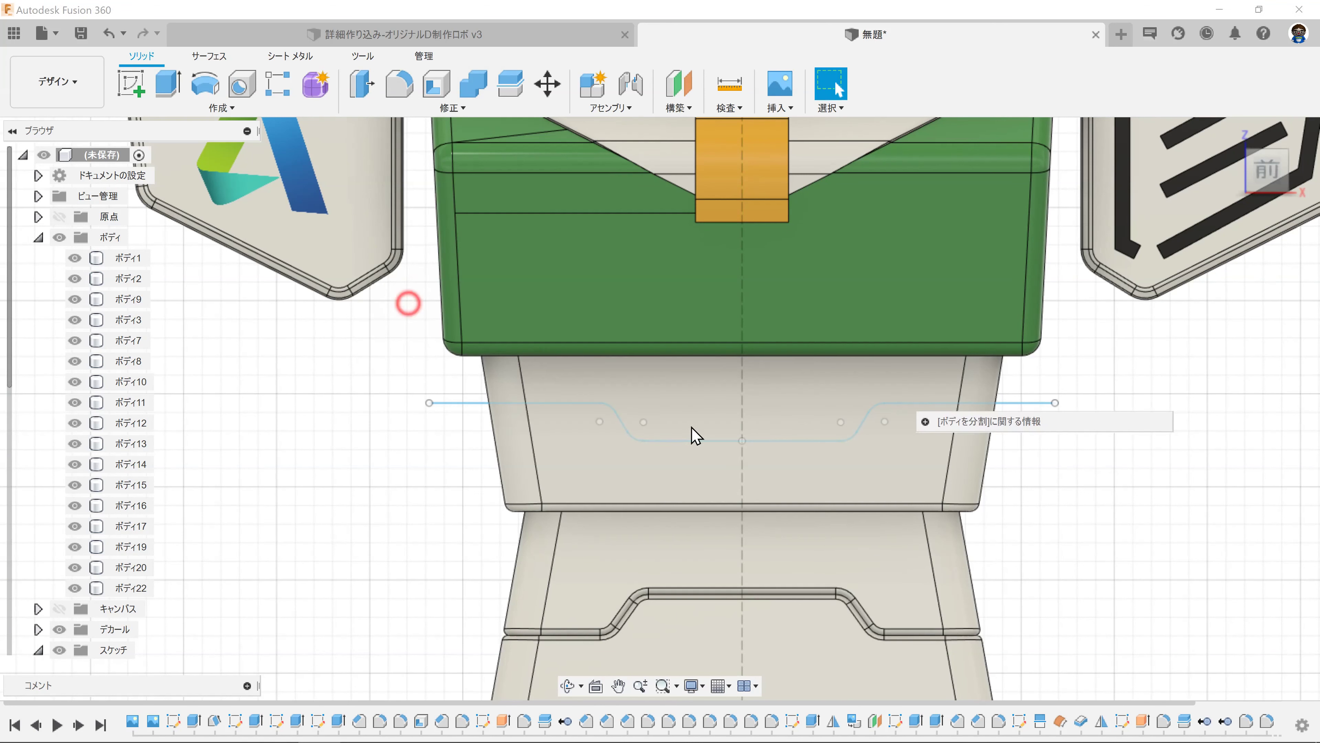
left_click(707, 410)
left_click(966, 299)
left_click(761, 439)
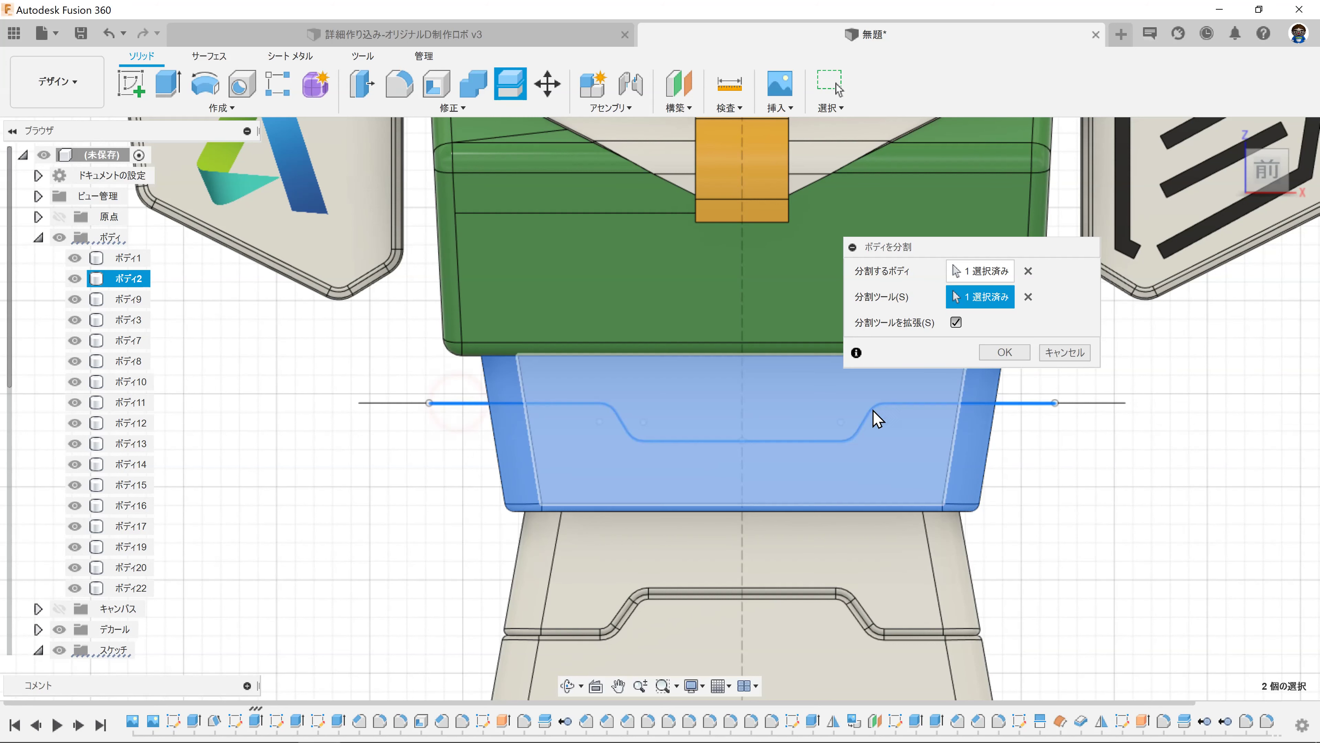
left_click(1005, 354)
Step: Round the split edge chains on both waist pieces with 0.3 mm fillets
scroll(1045, 486, "down", 3)
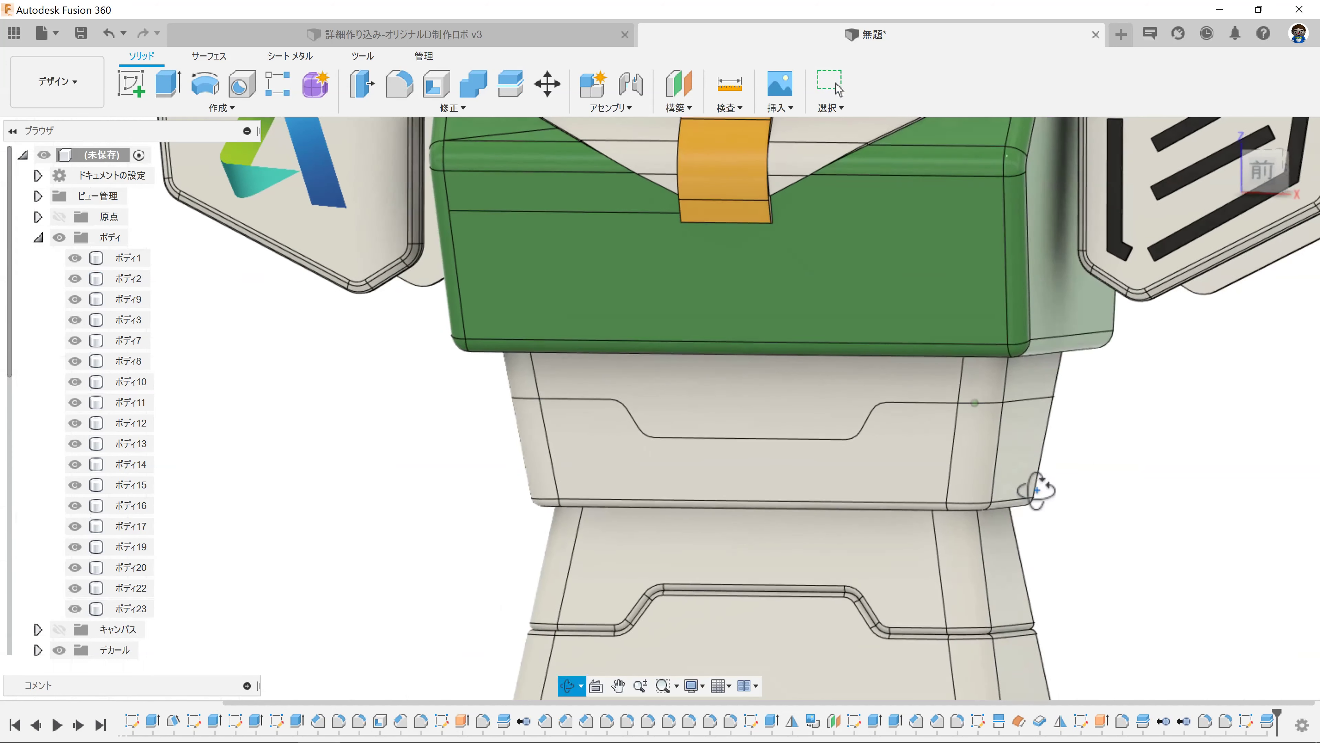
left_click(399, 83)
scroll(752, 457, "up", 5)
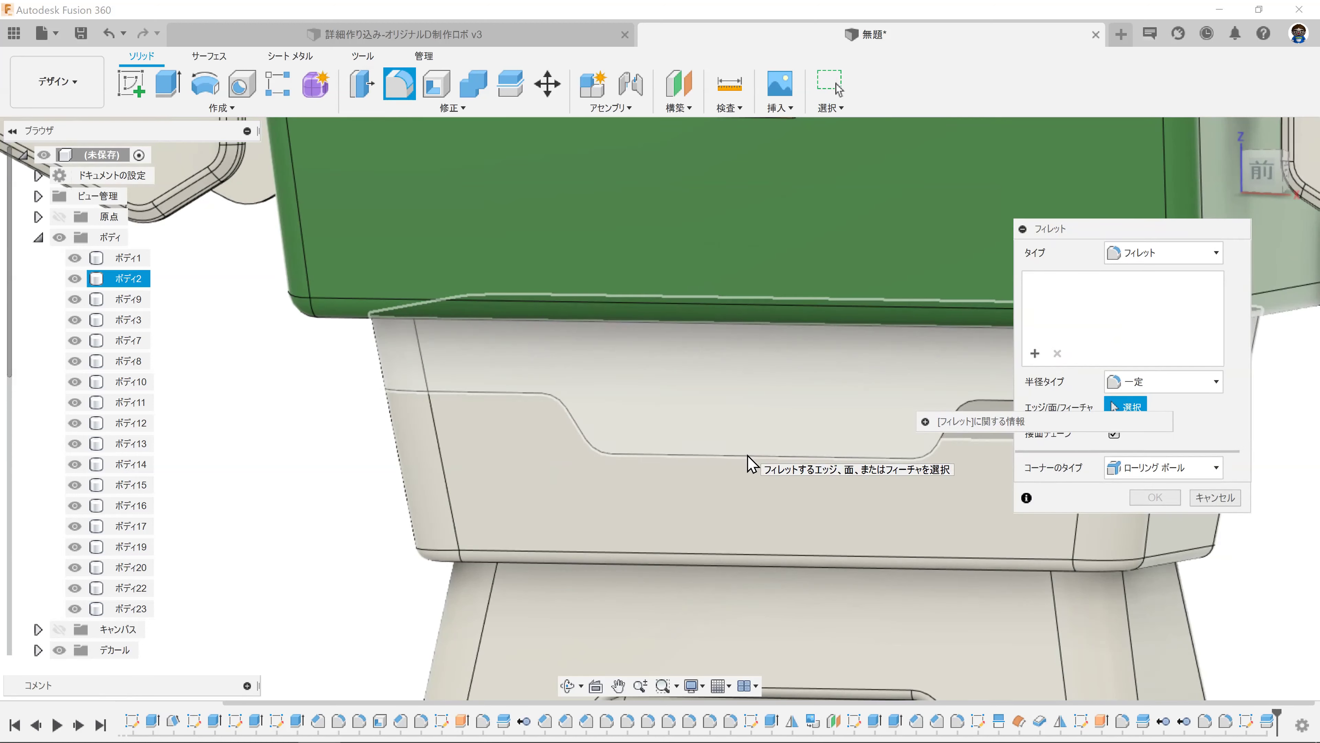
left_click(745, 456)
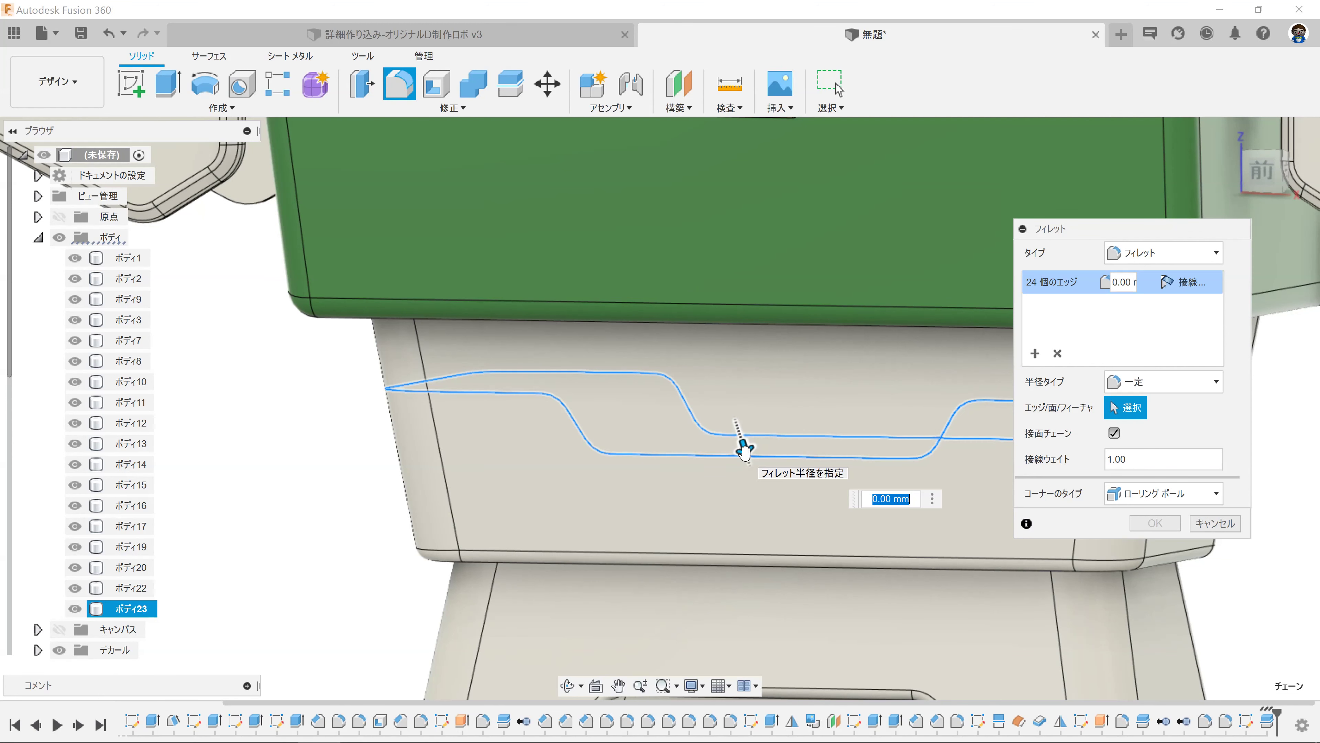
key("Return")
key("f")
left_click(598, 455)
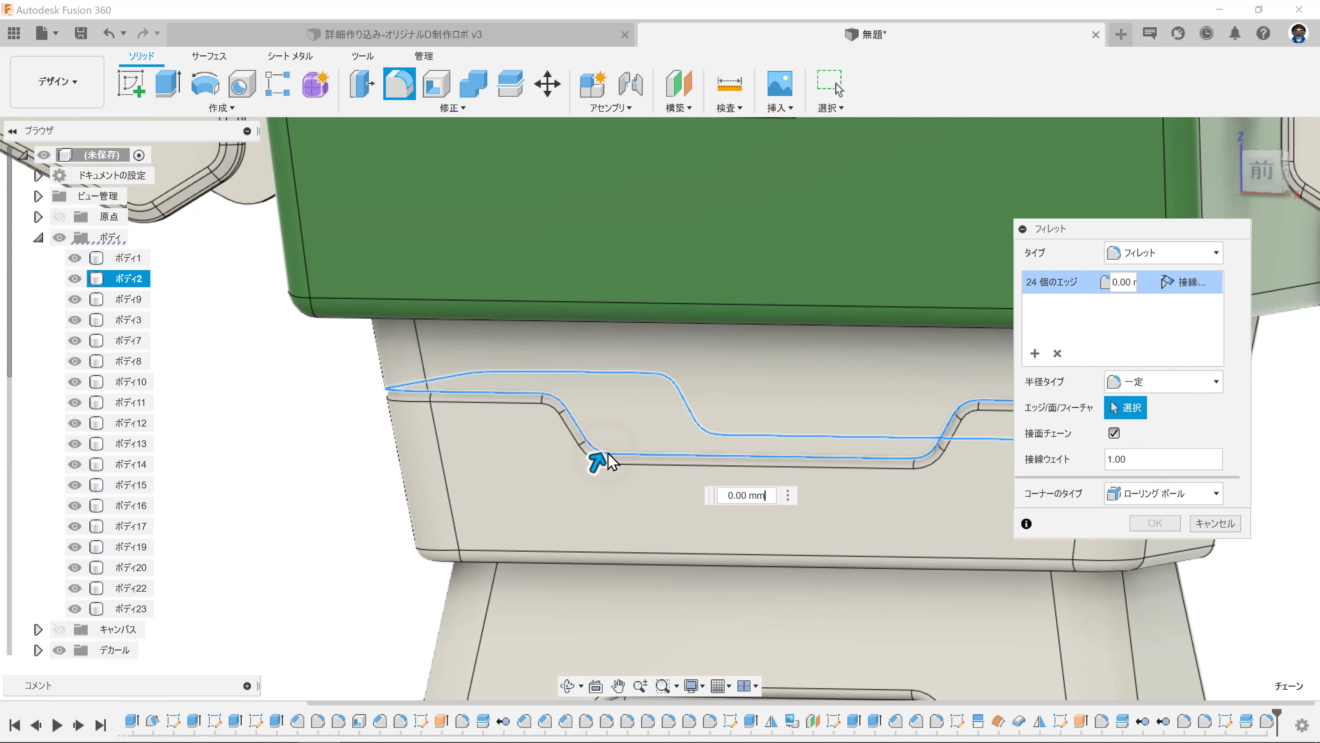
type("0.3")
key("Return")
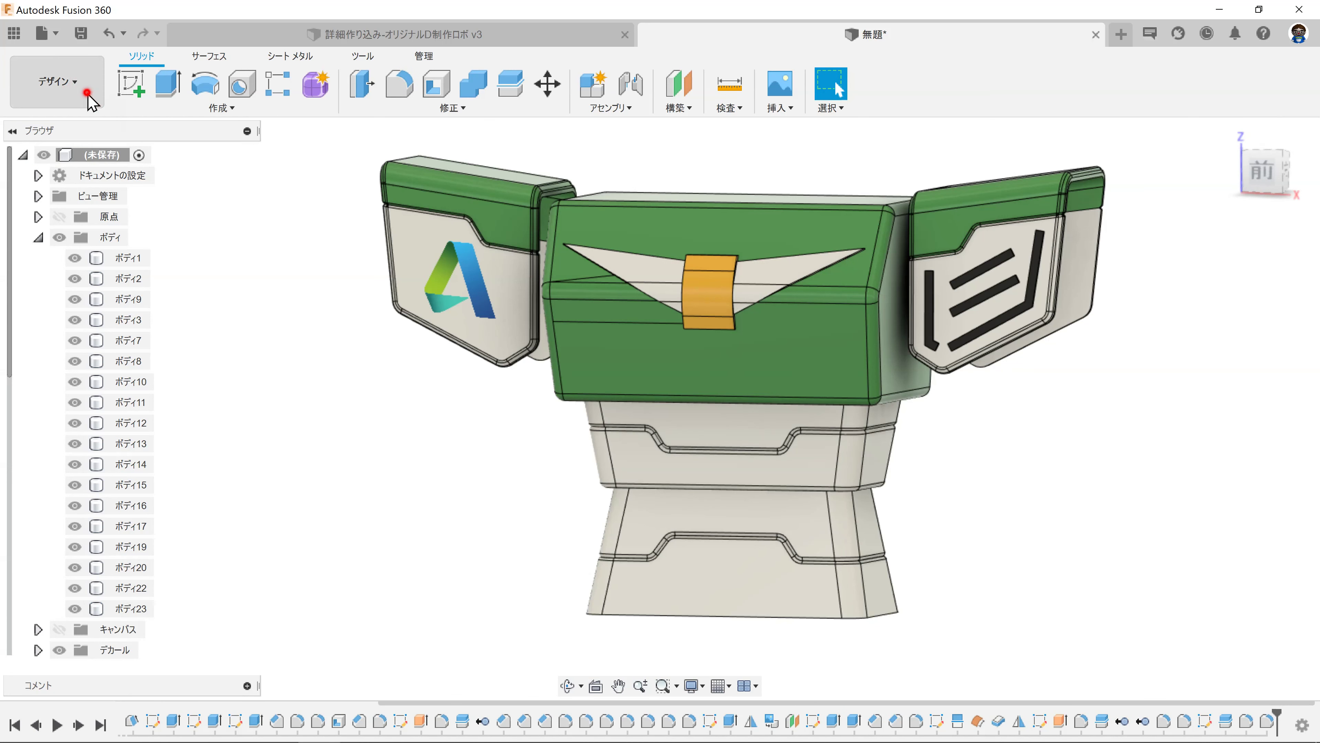
left_click(85, 86)
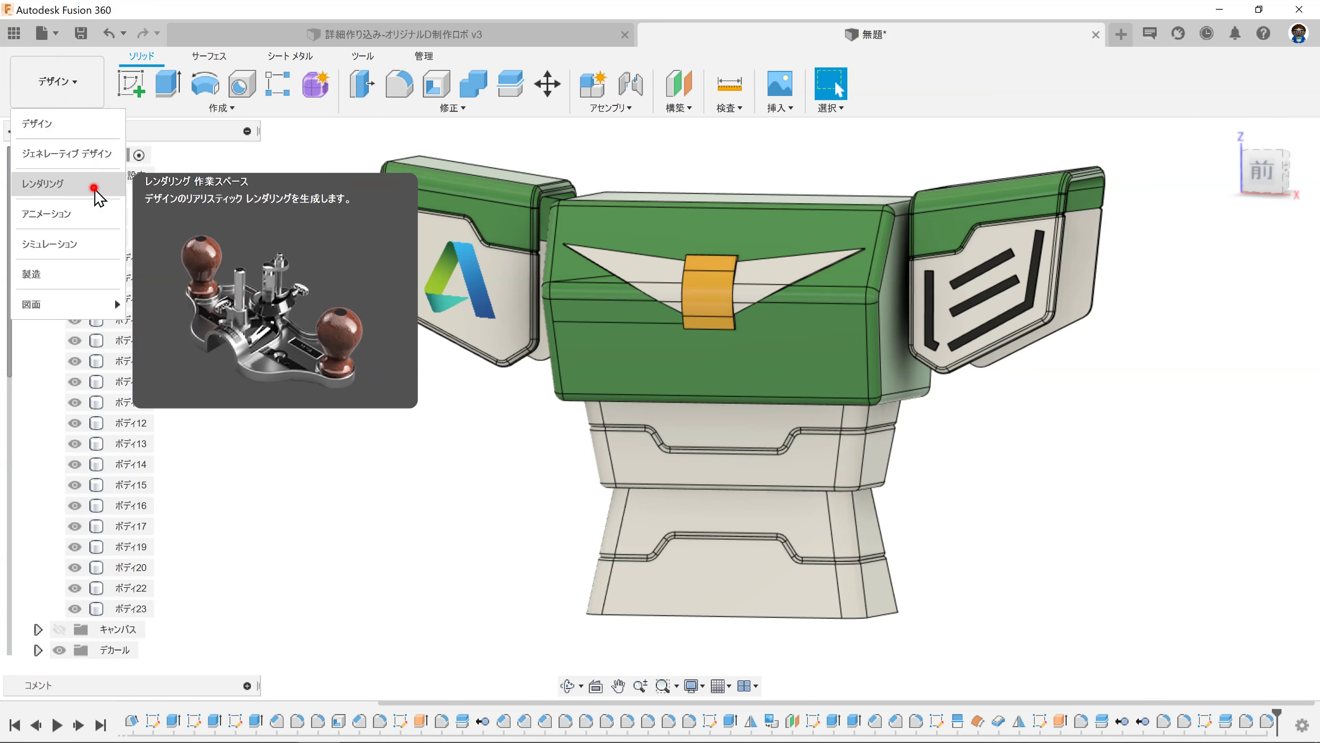
Step: In the rendering workspace, apply the green appearance to the upper and lower waist bands
left_click(99, 182)
middle_click_drag(971, 480, 948, 489, "shift")
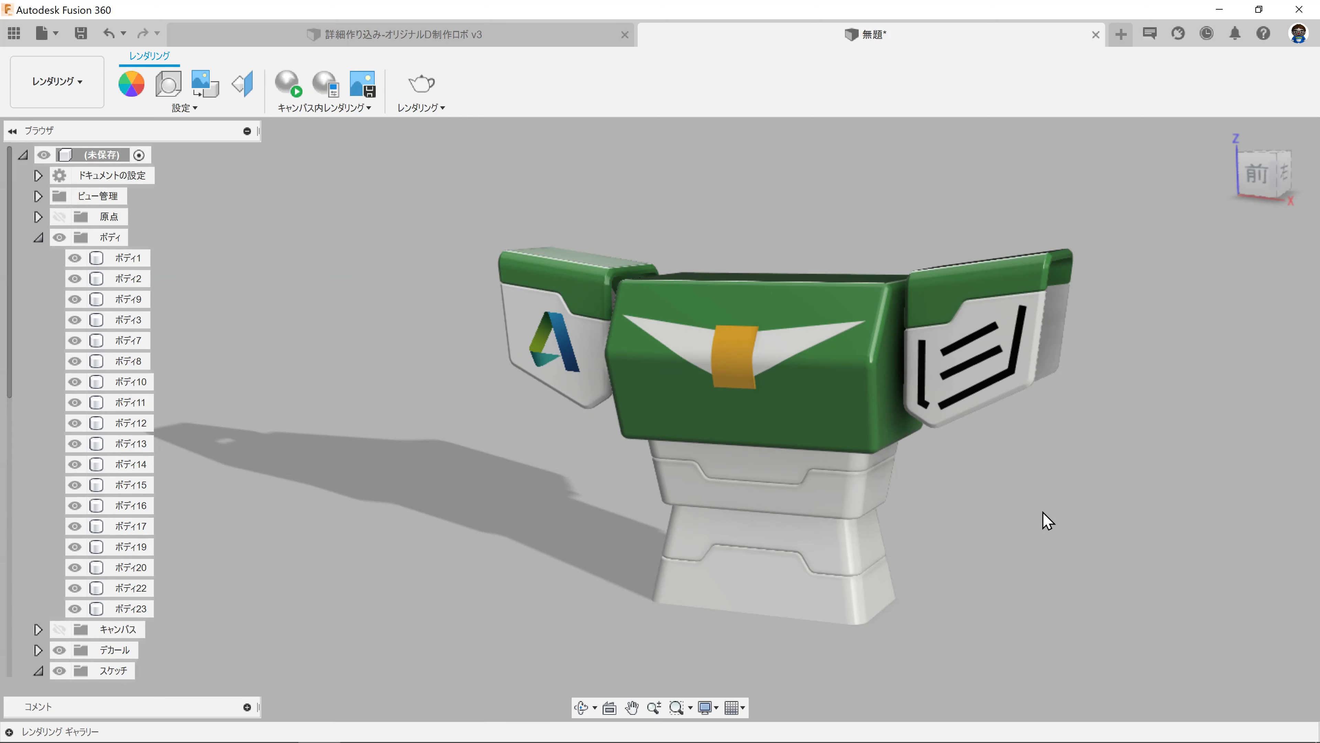
mouse_move(1043, 512)
middle_mouse_down("shift")
mouse_move(952, 496)
mouse_move(715, 498)
mouse_move(958, 495)
mouse_move(937, 489)
mouse_move(936, 513)
middle_mouse_up("shift")
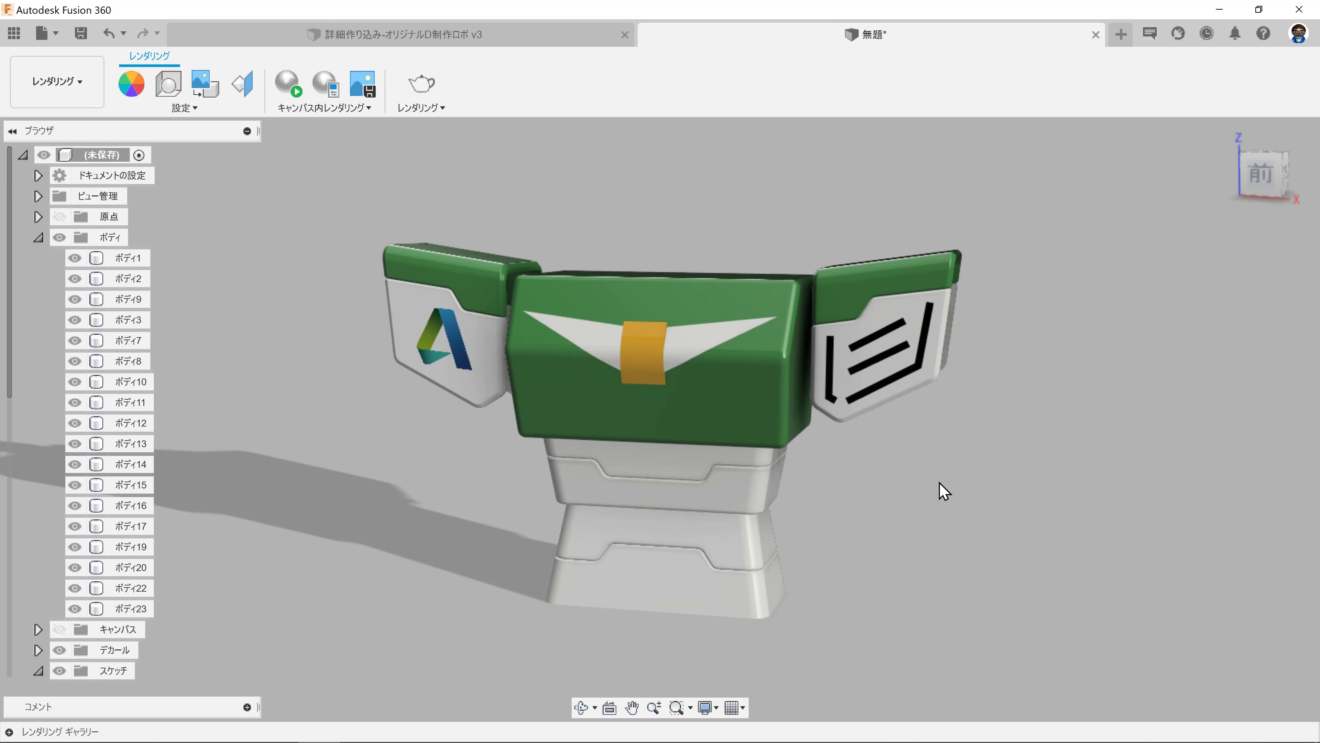
key("a")
left_click_drag(1051, 312, 774, 499)
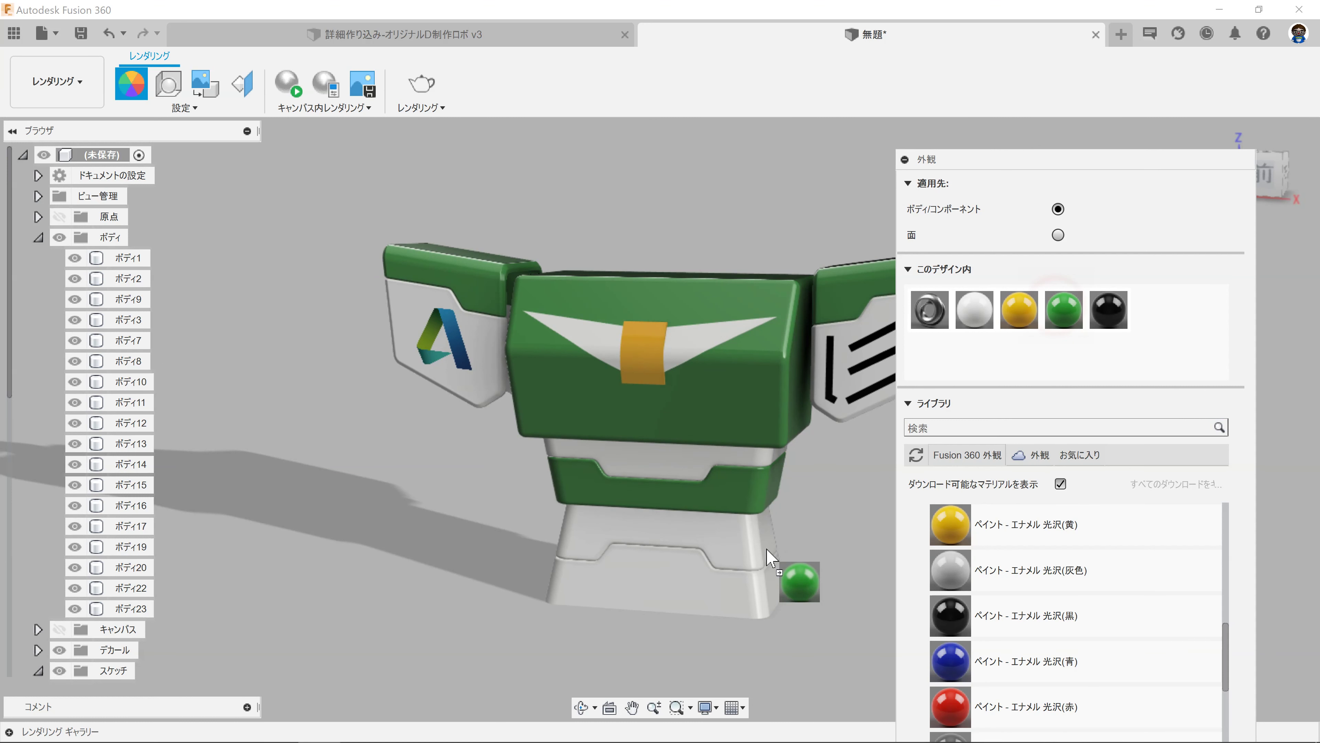
left_click_drag(1060, 315, 796, 575)
Step: Close the appearance panel and switch from レンダリング back to the デザイン workspace
middle_click_drag(835, 587, 728, 505, "shift")
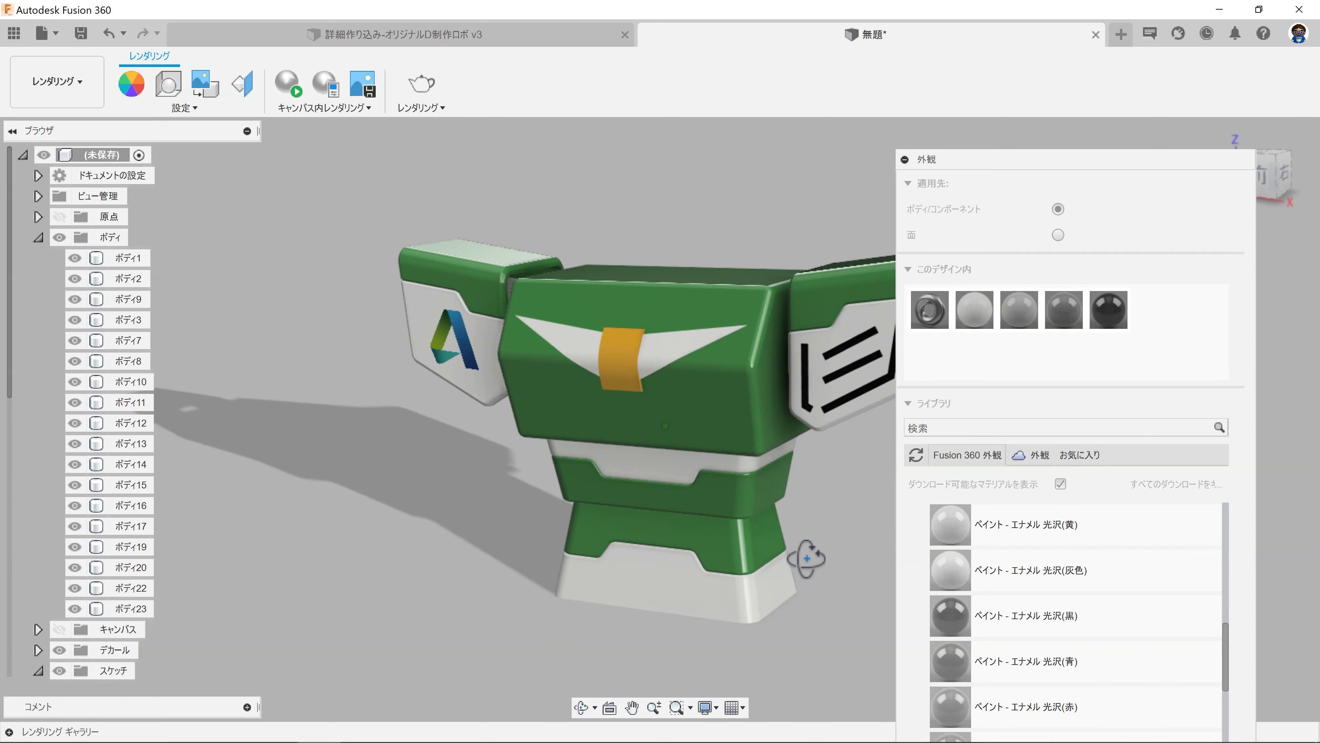
mouse_move(728, 505)
middle_mouse_down("shift")
mouse_move(494, 502)
mouse_move(737, 504)
mouse_move(924, 525)
middle_mouse_up("shift")
key("Escape")
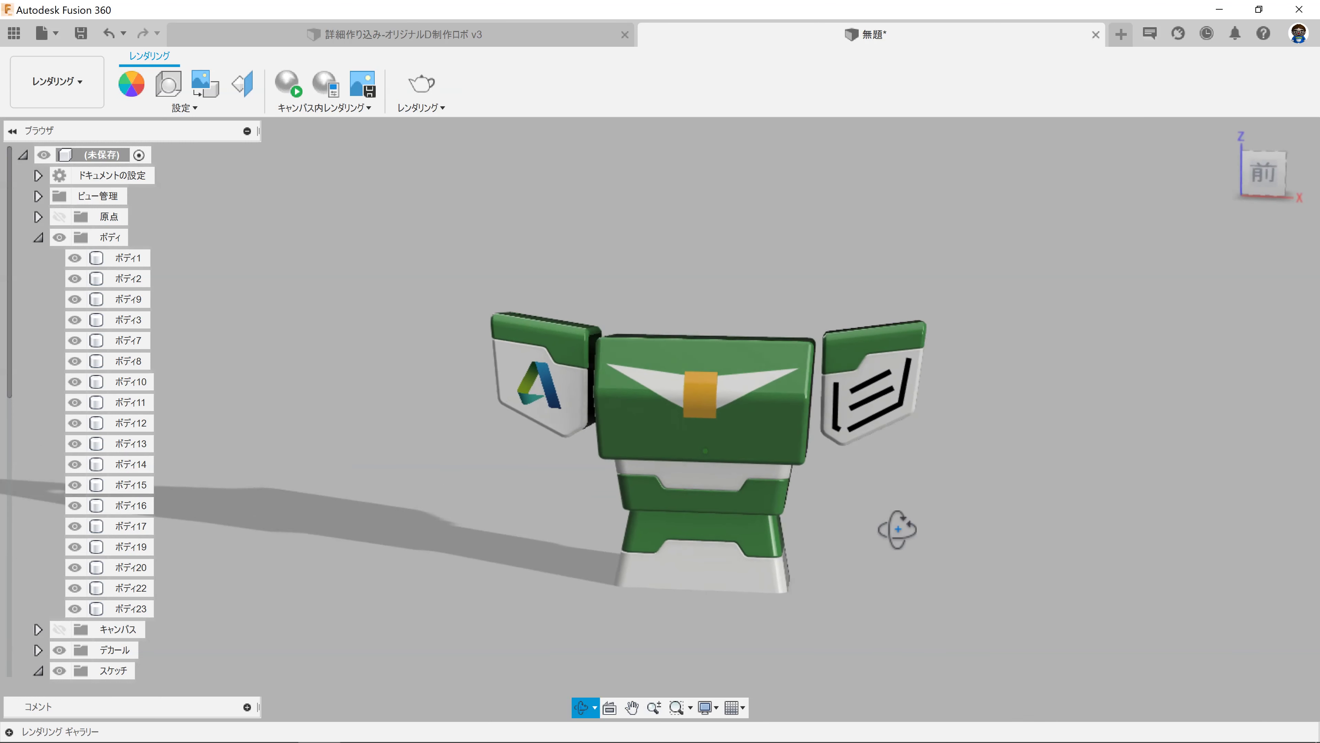
scroll(764, 425, "up", 3)
scroll(693, 380, "up", 3)
left_click(57, 81)
left_click(62, 124)
mouse_move(804, 283)
middle_mouse_down("shift")
mouse_move(655, 337)
mouse_move(333, 101)
middle_mouse_up("shift")
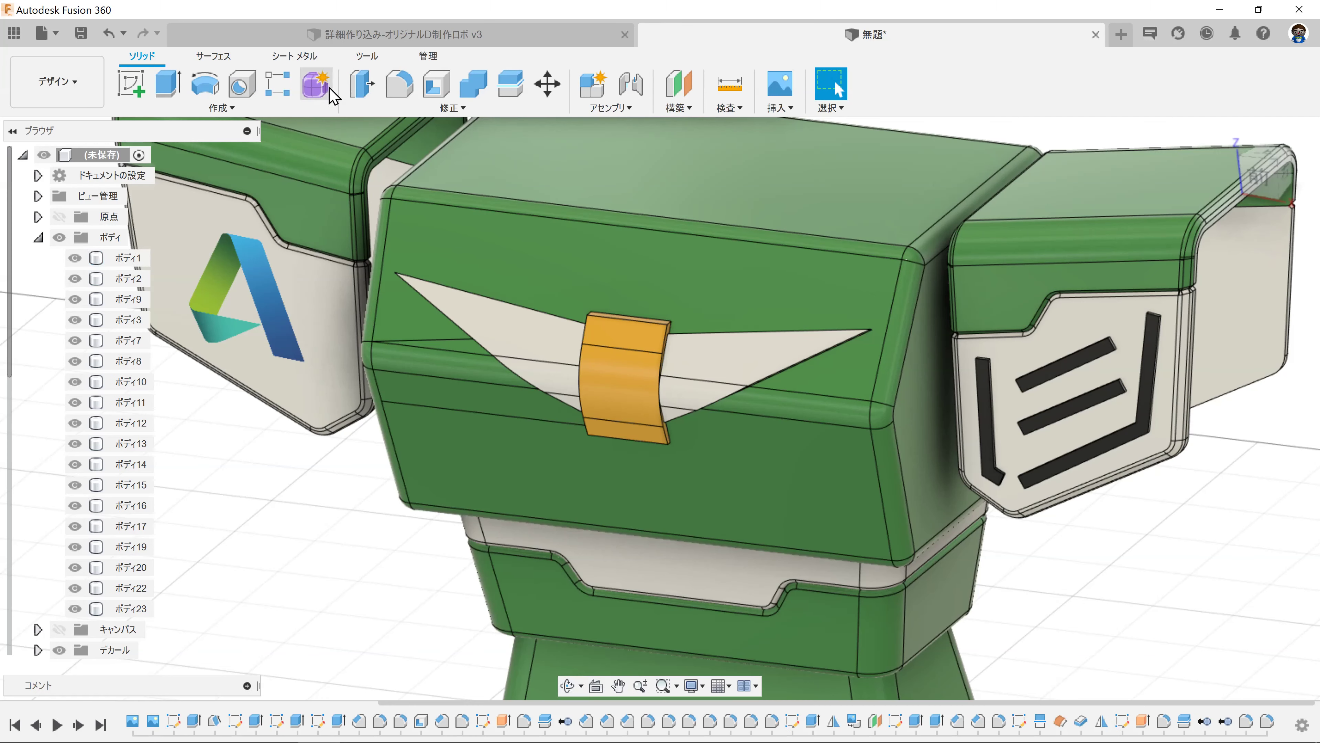
Step: Fillet the buckle's top and bottom edges at 1 mm
left_click(399, 85)
scroll(671, 327, "up", 5)
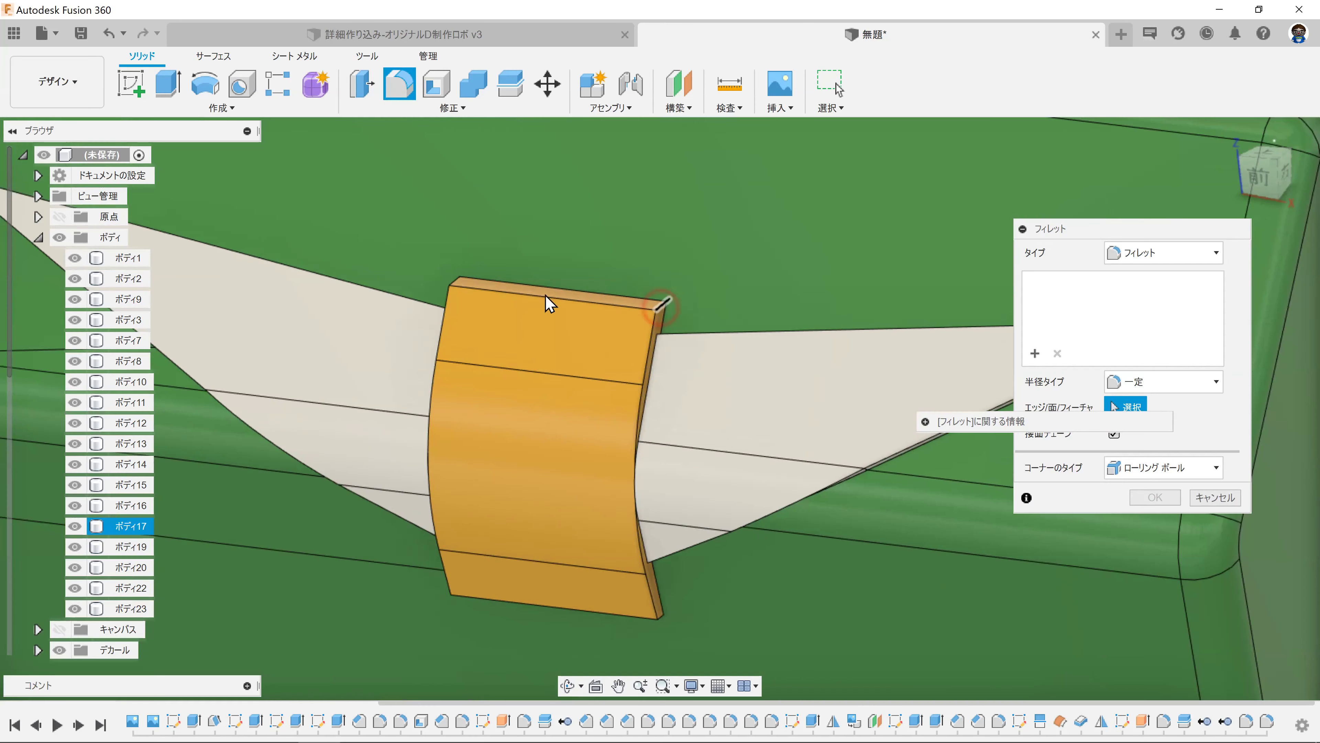
left_click(545, 300)
scroll(670, 618, "up", 2)
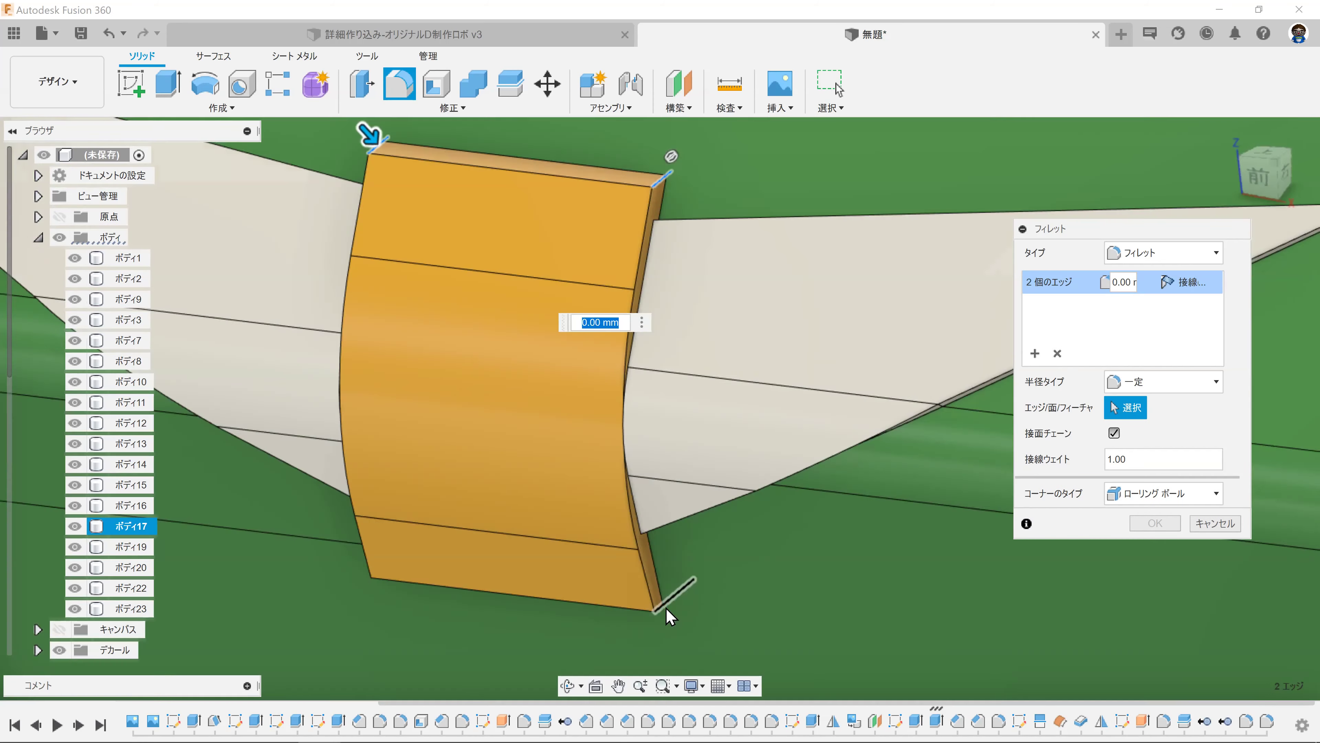
left_click(670, 617)
middle_click_drag(670, 617, 390, 559, "shift")
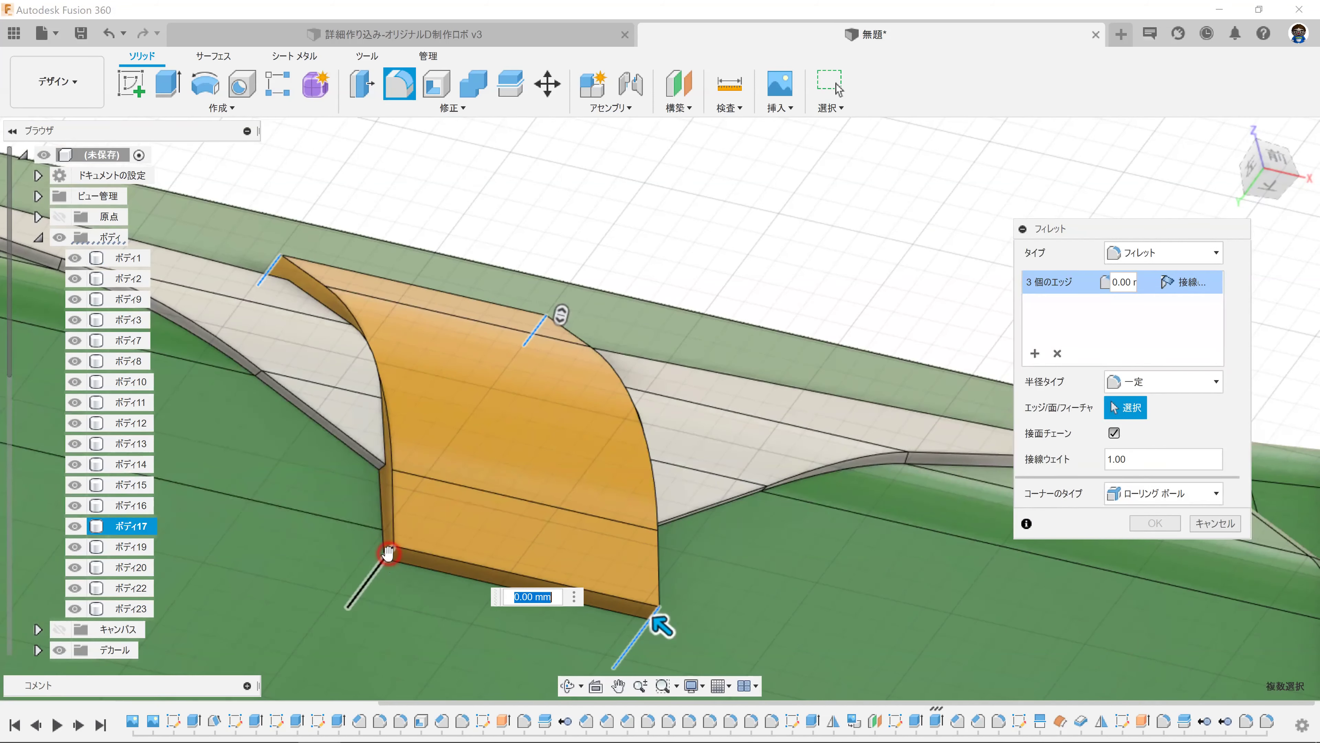
type("1")
key("Return")
key("Return")
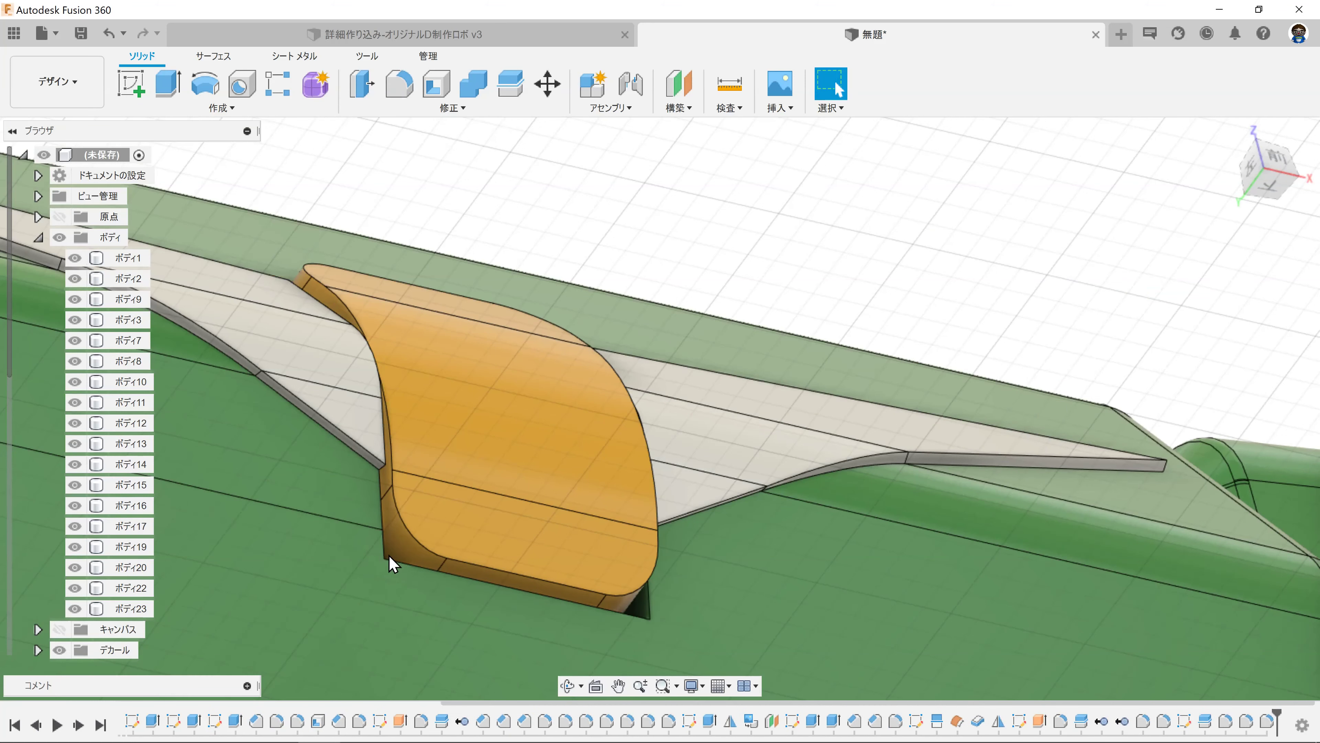
Step: Round three corner edges of the orange buckle with a second fillet
key("f")
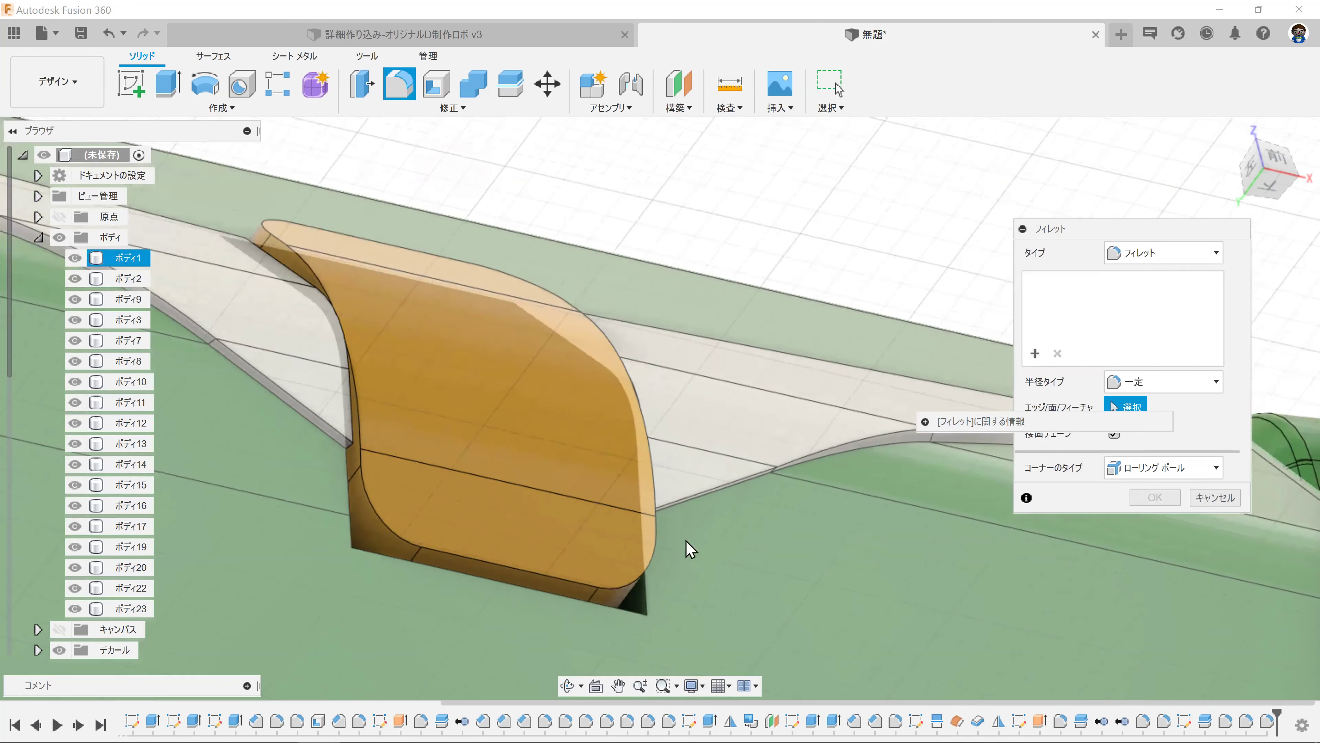
scroll(686, 546, "up", 3)
scroll(672, 613, "up", 2)
scroll(636, 628, "up", 2)
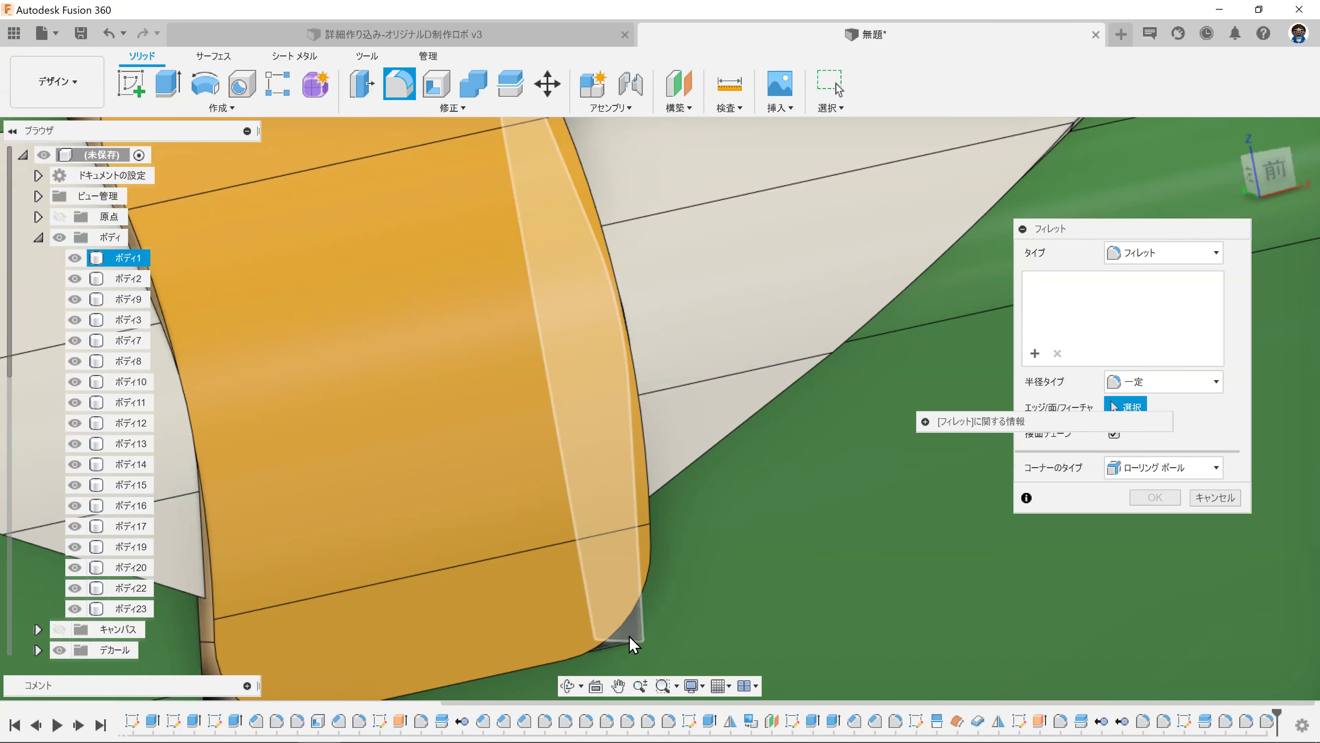
mouse_move(631, 647)
middle_mouse_down("shift")
mouse_move(674, 474)
mouse_move(554, 466)
mouse_move(430, 303)
middle_mouse_up("shift")
left_click(669, 465)
left_click(572, 448)
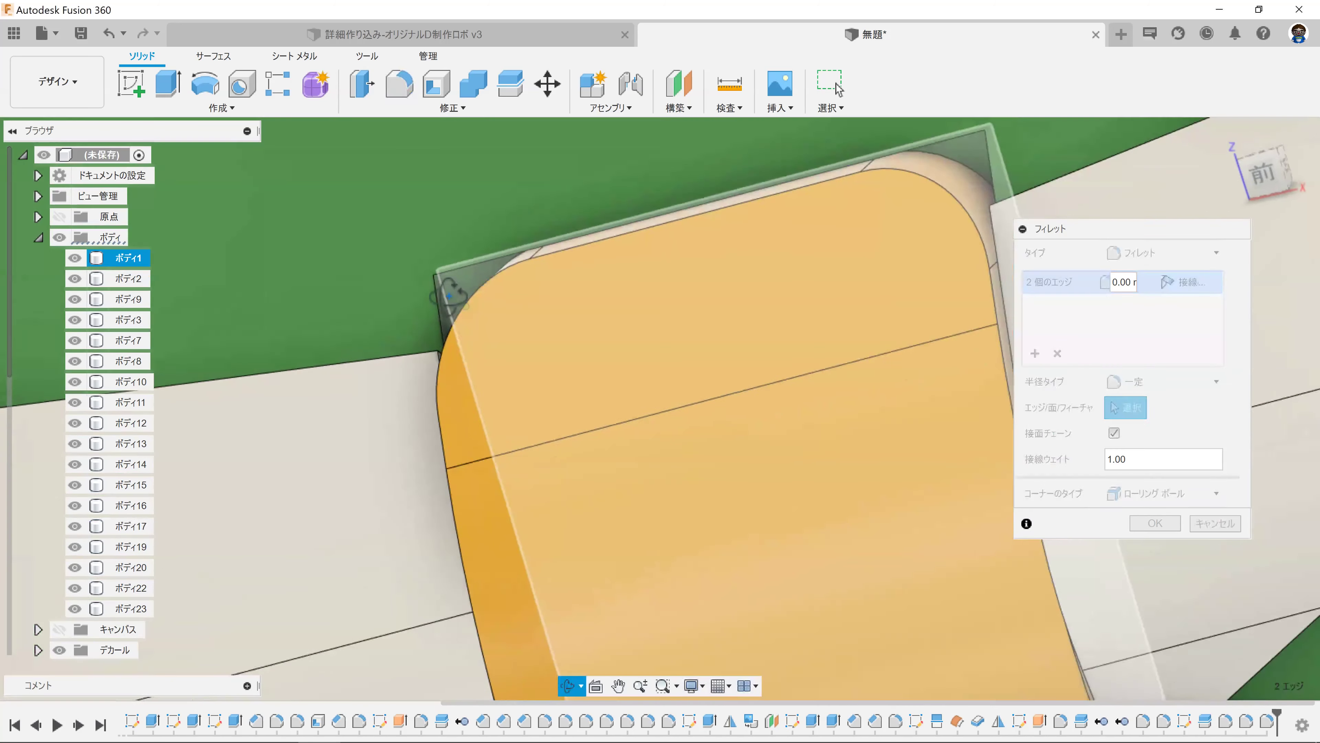
scroll(431, 296, "up", 3)
scroll(441, 283, "up", 2)
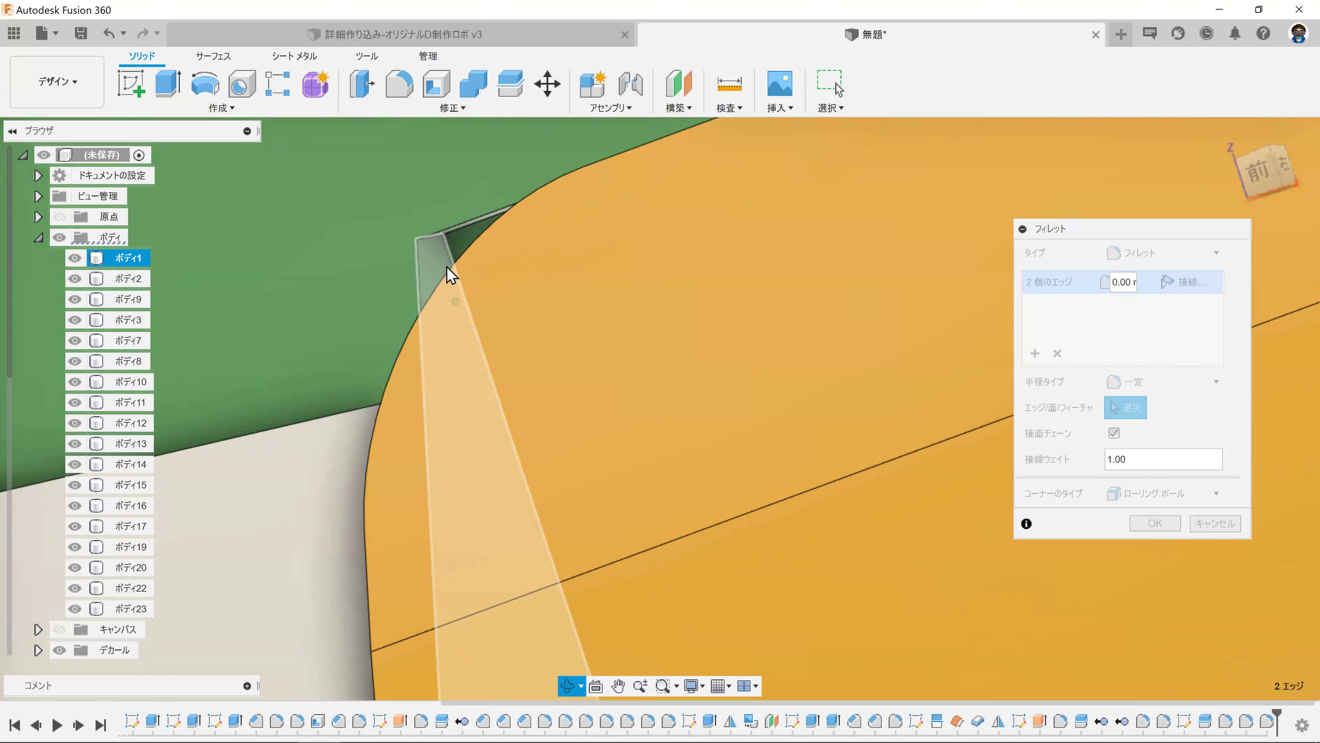
left_click(437, 239)
mouse_move(437, 239)
middle_mouse_down("shift")
mouse_move(473, 350)
mouse_move(200, 507)
mouse_move(510, 536)
mouse_move(574, 475)
mouse_move(440, 414)
middle_mouse_up("shift")
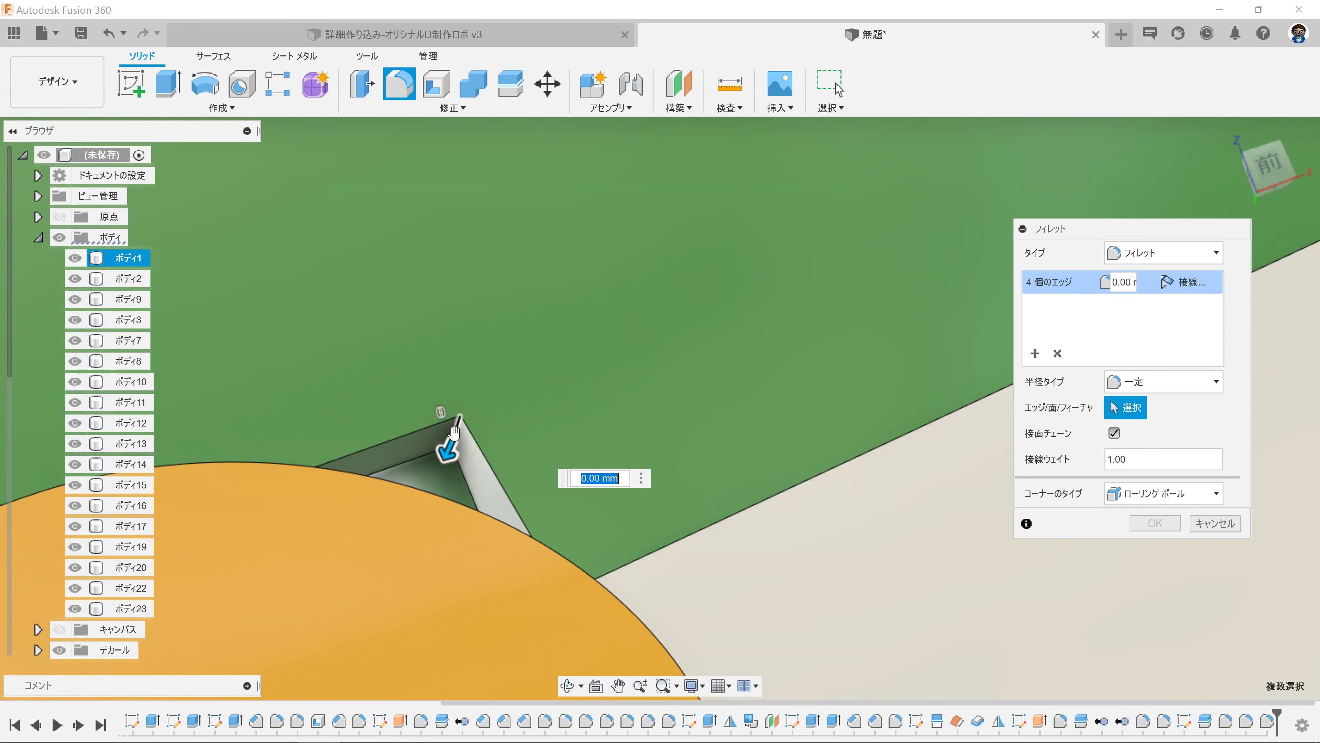
key("Return")
Step: Fillet the orange buckle's outline edges at 0.2 mm, viewed from the front
mouse_move(459, 442)
middle_mouse_down("shift")
mouse_move(589, 486)
mouse_move(632, 543)
middle_mouse_up("shift")
scroll(631, 542, "down", 10)
mouse_move(654, 413)
middle_mouse_down("shift")
mouse_move(673, 457)
mouse_move(663, 333)
middle_mouse_up("shift")
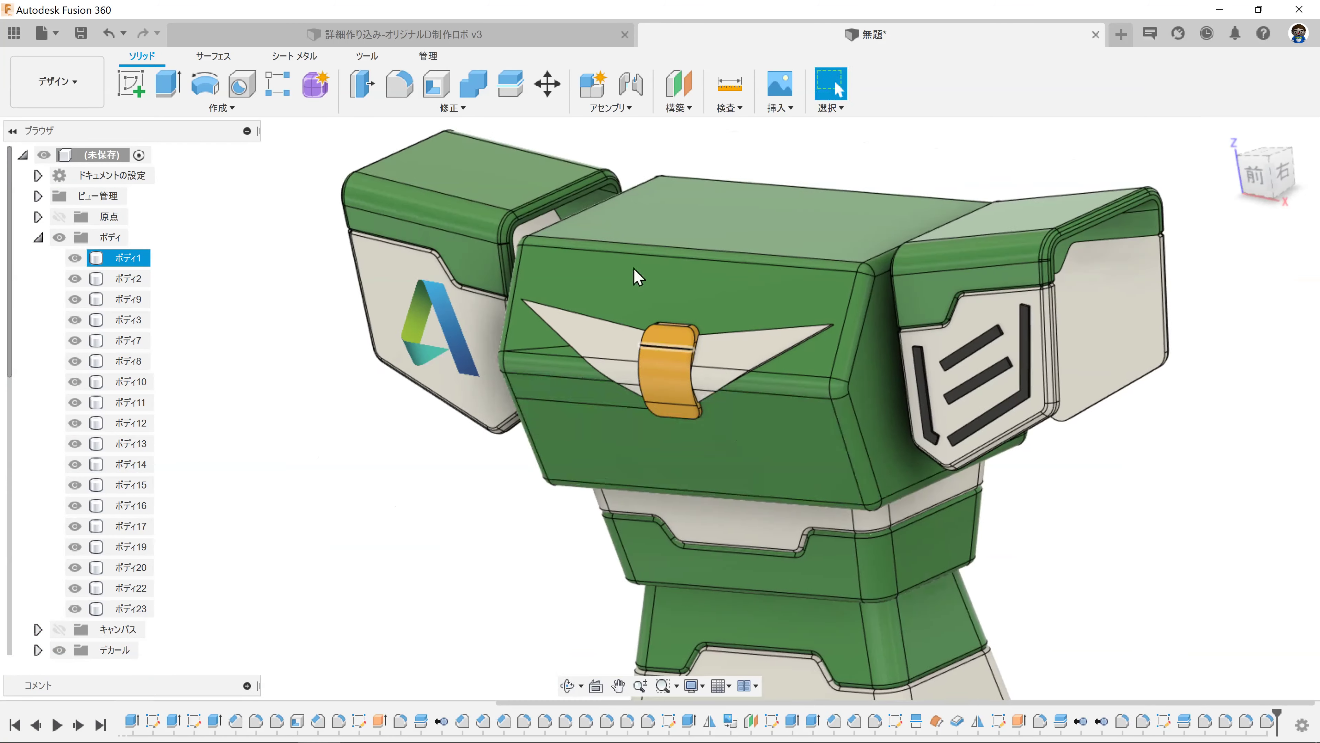
scroll(664, 333, "up", 3)
key("f")
scroll(823, 416, "up", 3)
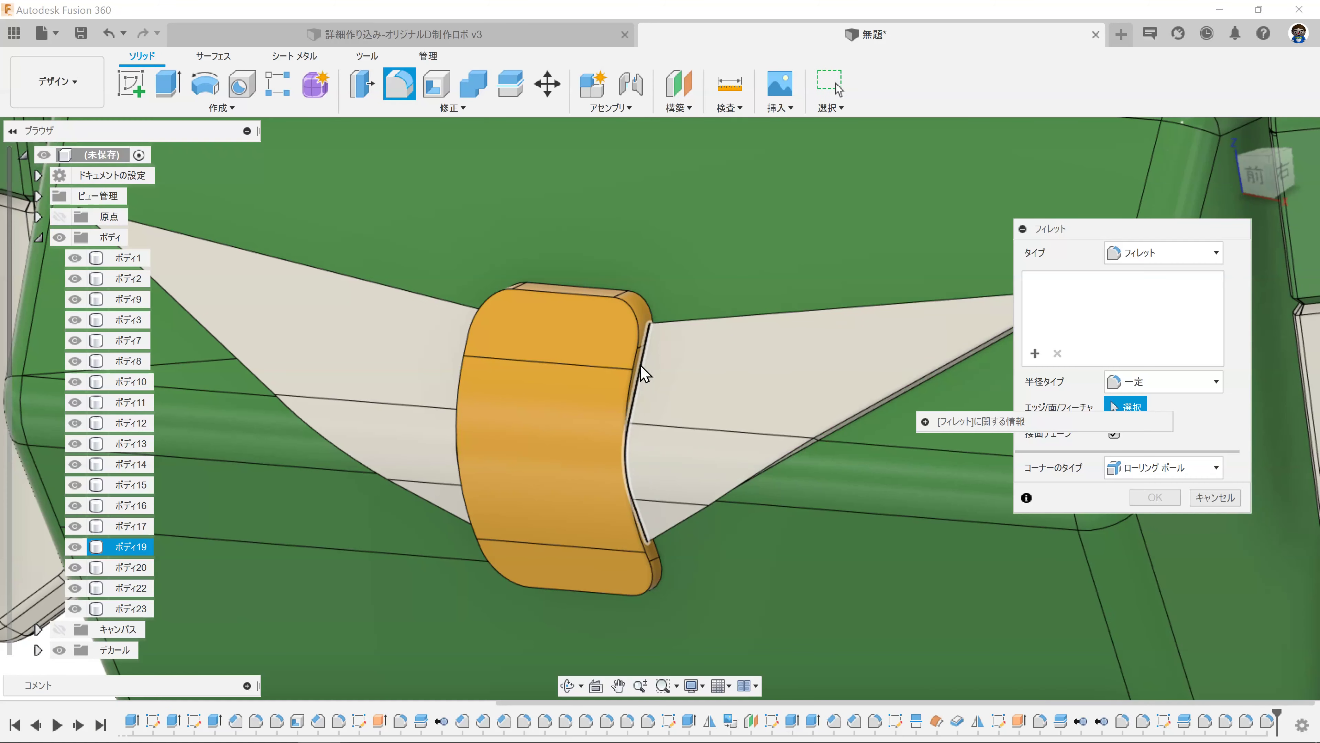
left_click(635, 360)
type("0.2")
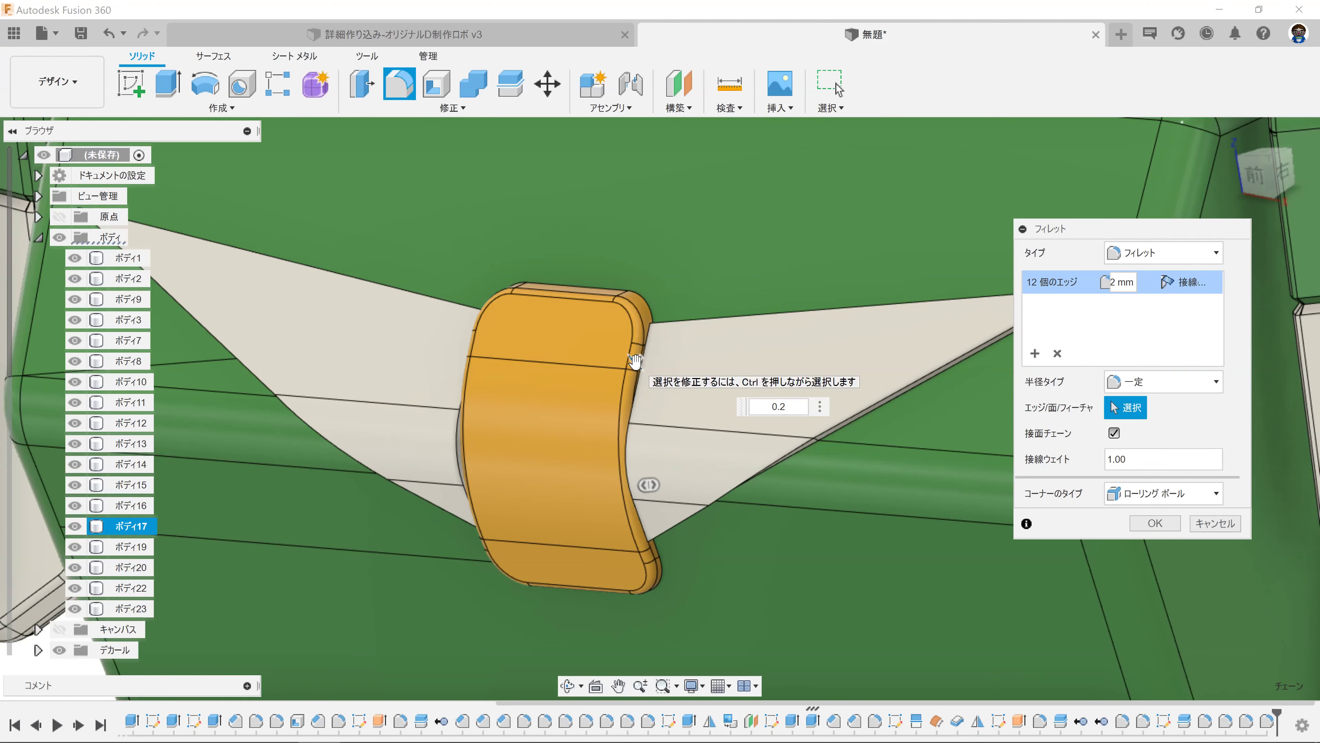
key("Return")
scroll(711, 444, "down", 5)
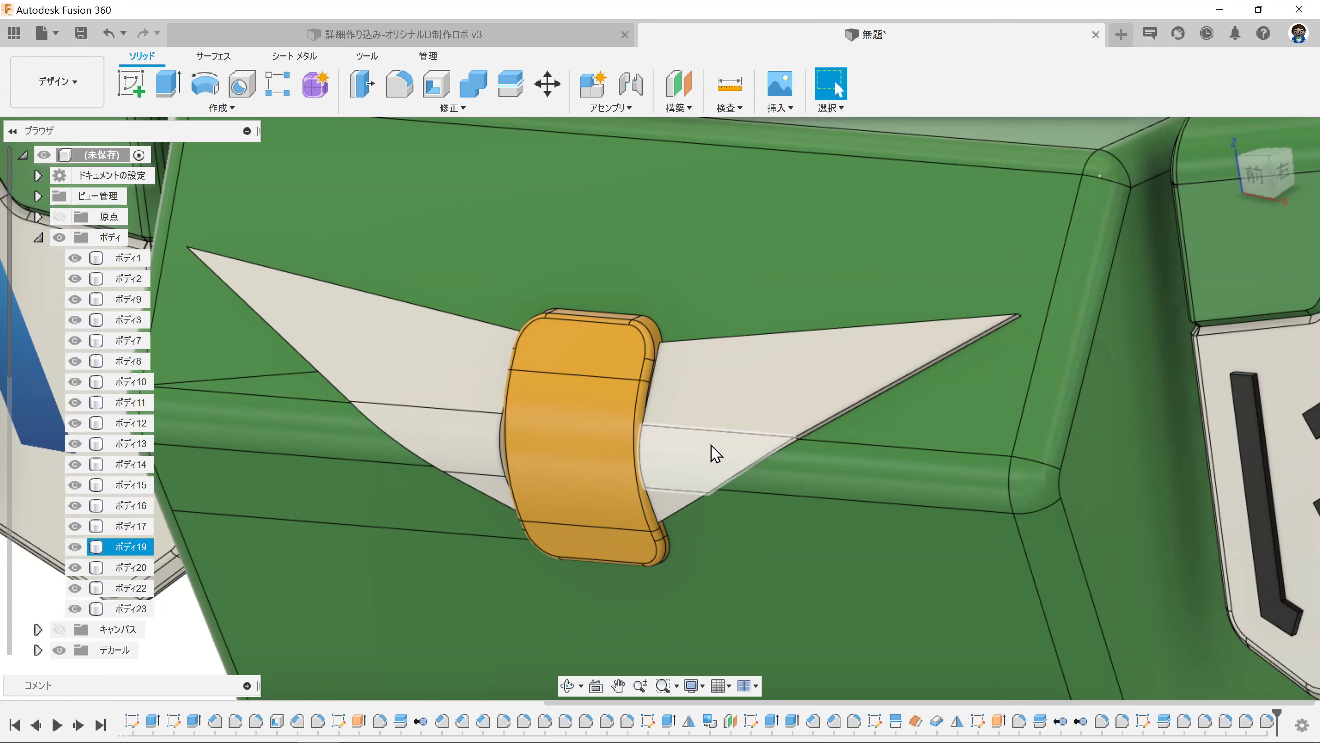
scroll(743, 465, "down", 5)
middle_click_drag(743, 464, 314, 242, "shift")
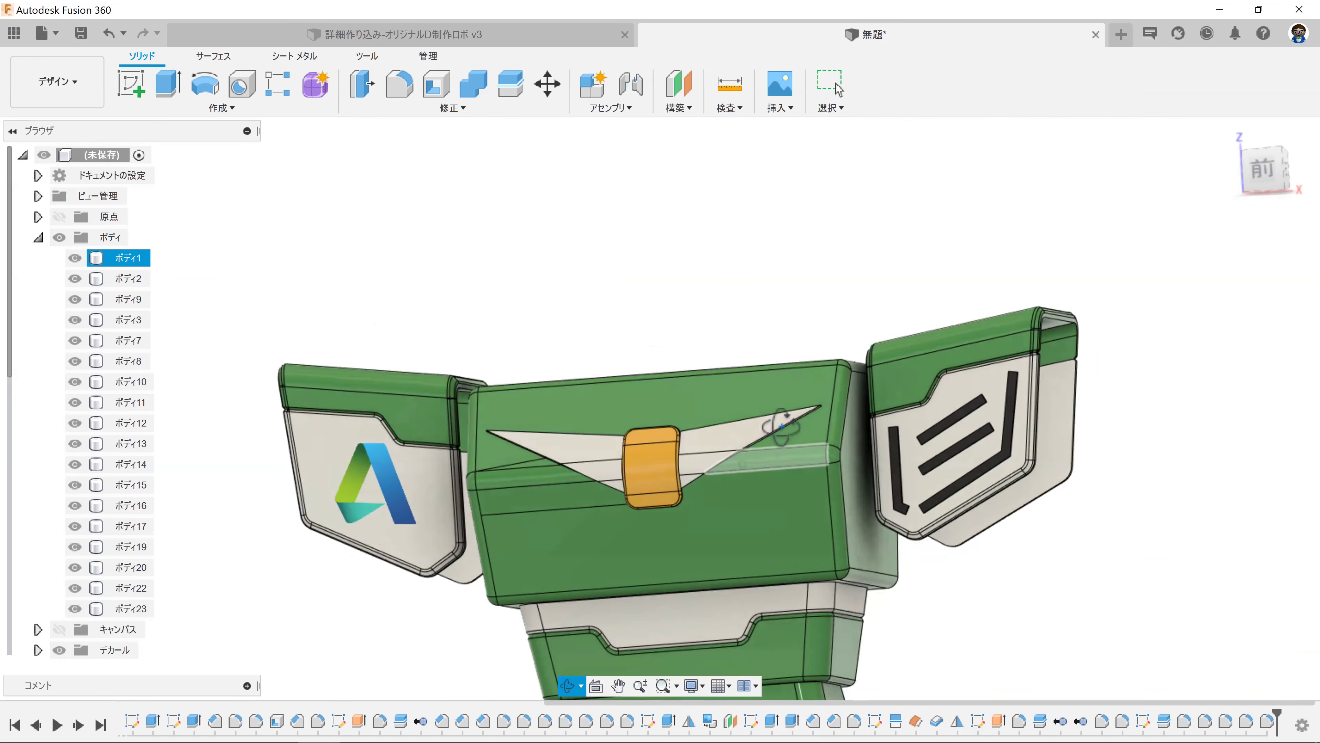
Step: Switch to the rendering workspace and orbit to inspect the filleted torso
left_click(41, 96)
left_click(26, 184)
mouse_move(657, 386)
middle_mouse_down("shift")
mouse_move(849, 560)
mouse_move(906, 566)
mouse_move(843, 561)
mouse_move(904, 546)
mouse_move(873, 560)
mouse_move(894, 561)
middle_mouse_up("shift")
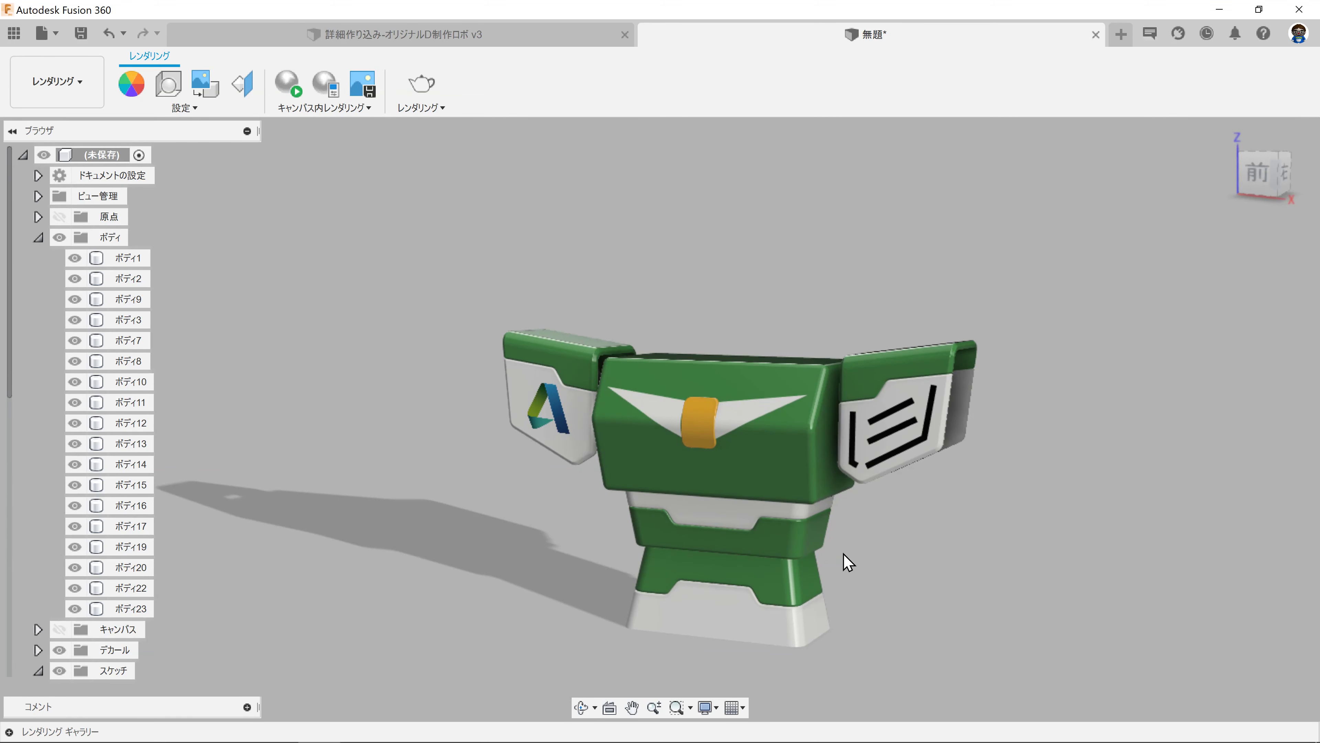
Step: Return to the design workspace and start a new sketch on the front plane
left_click(57, 83)
left_click(60, 126)
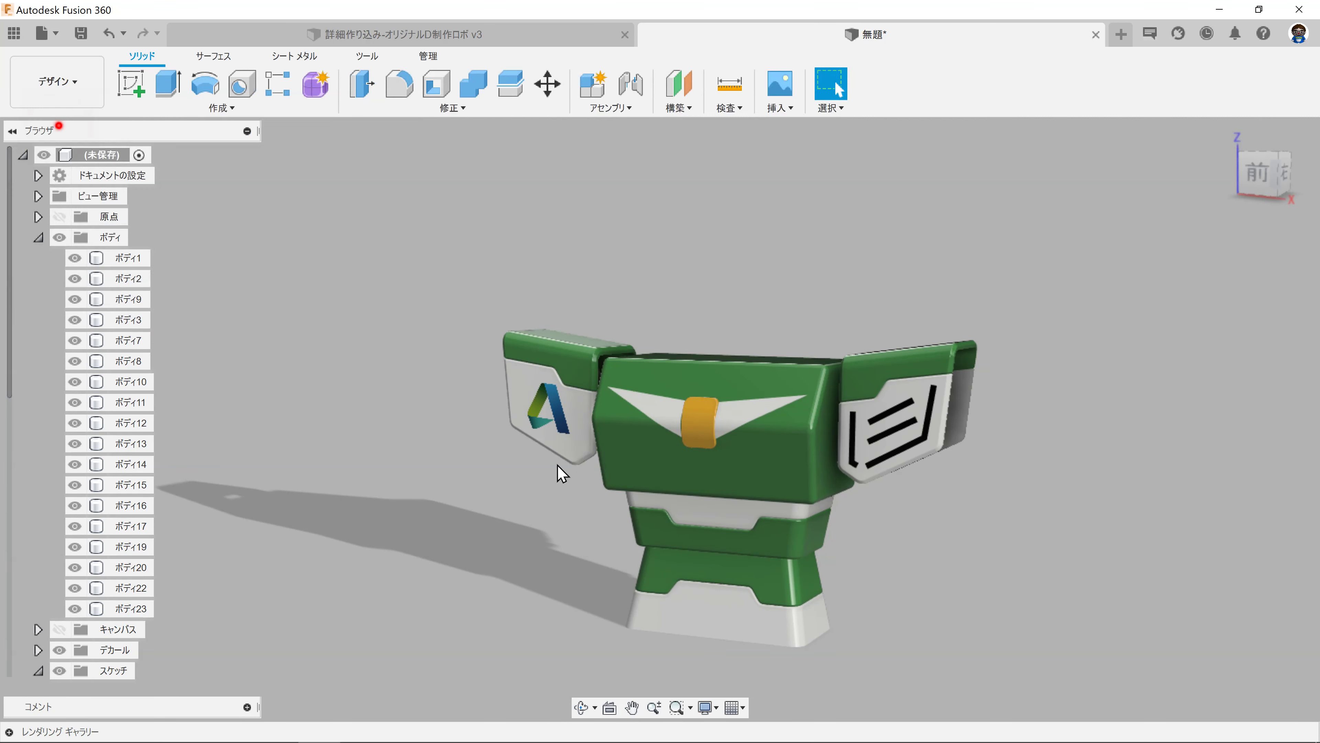
left_click(130, 83)
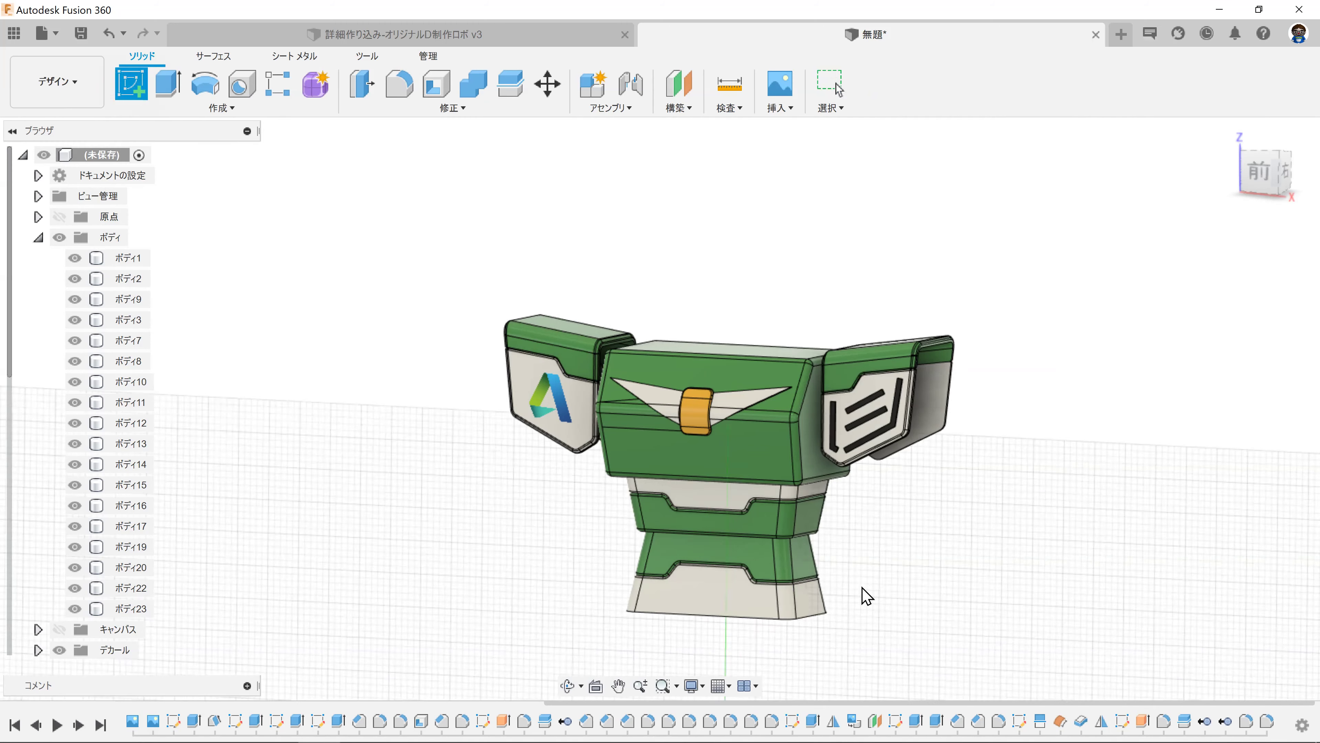
left_click(759, 551)
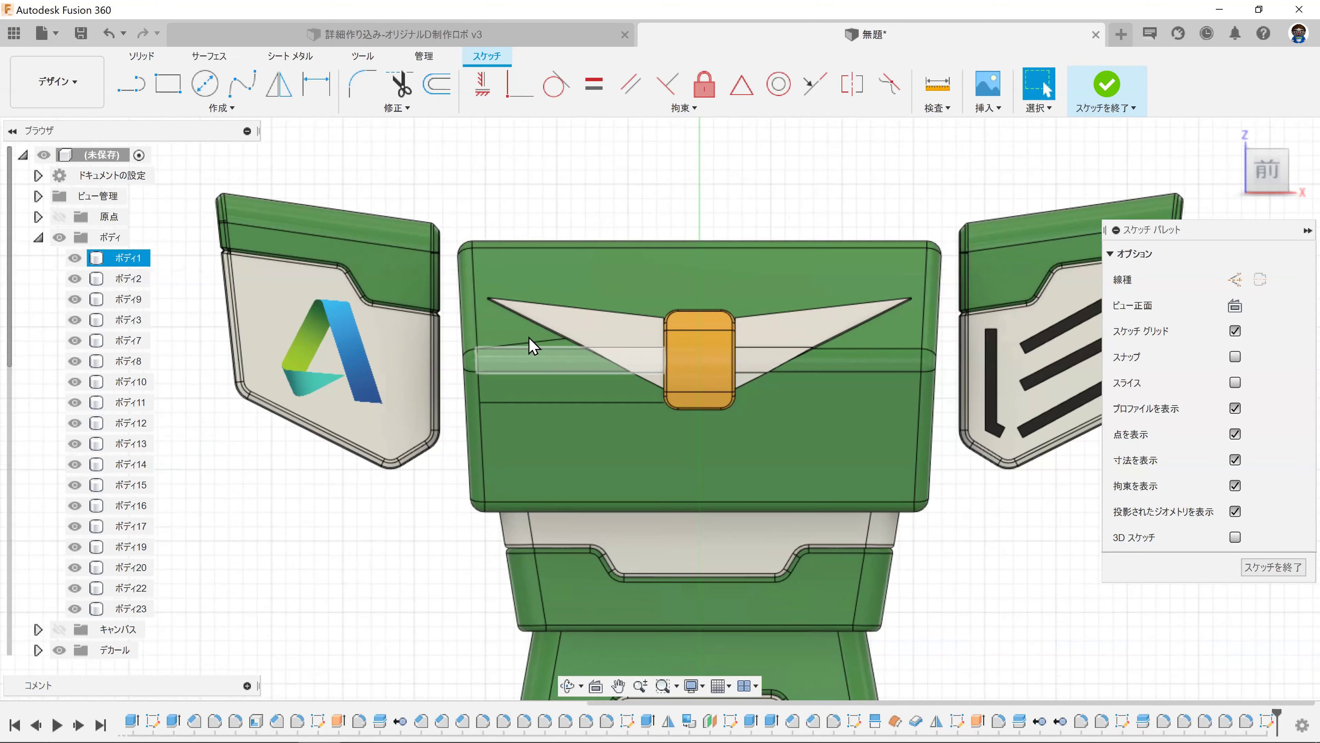
Step: Draw two thin horizontal slot rectangles across the lower chest
left_click(134, 88)
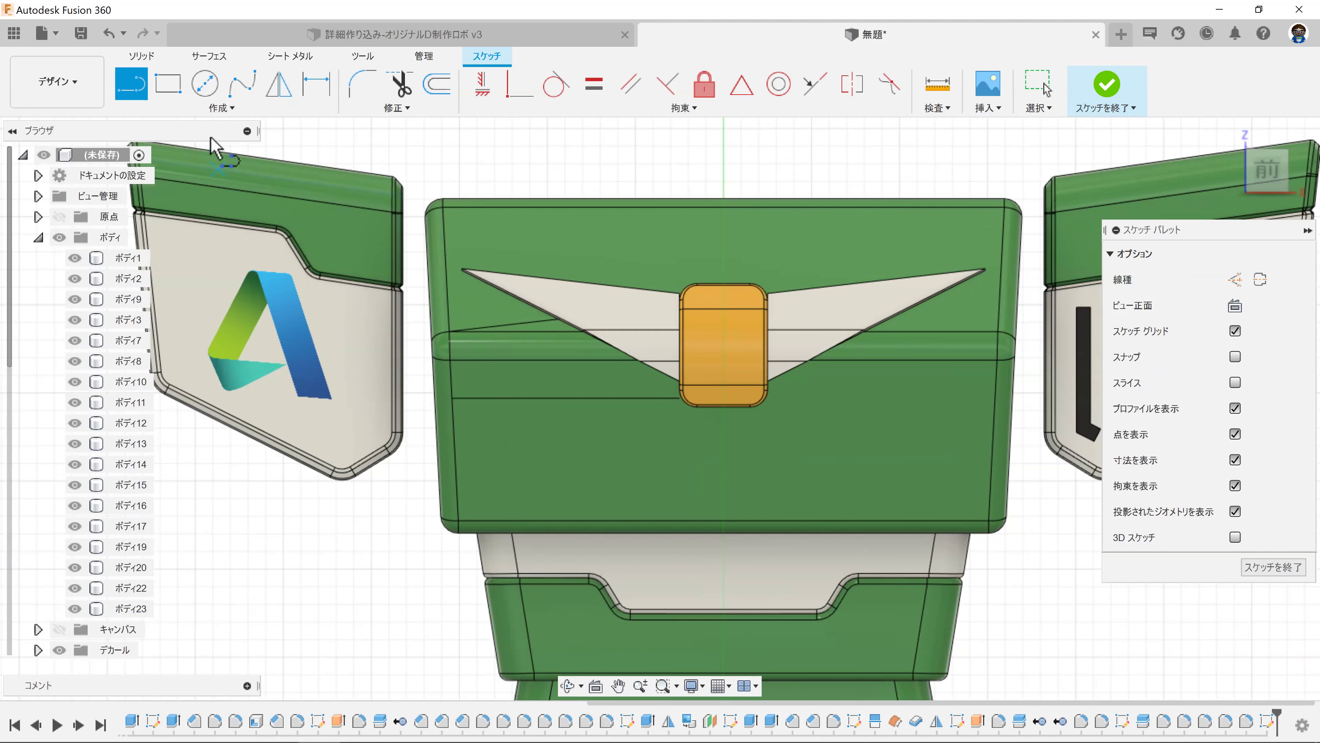
key("r")
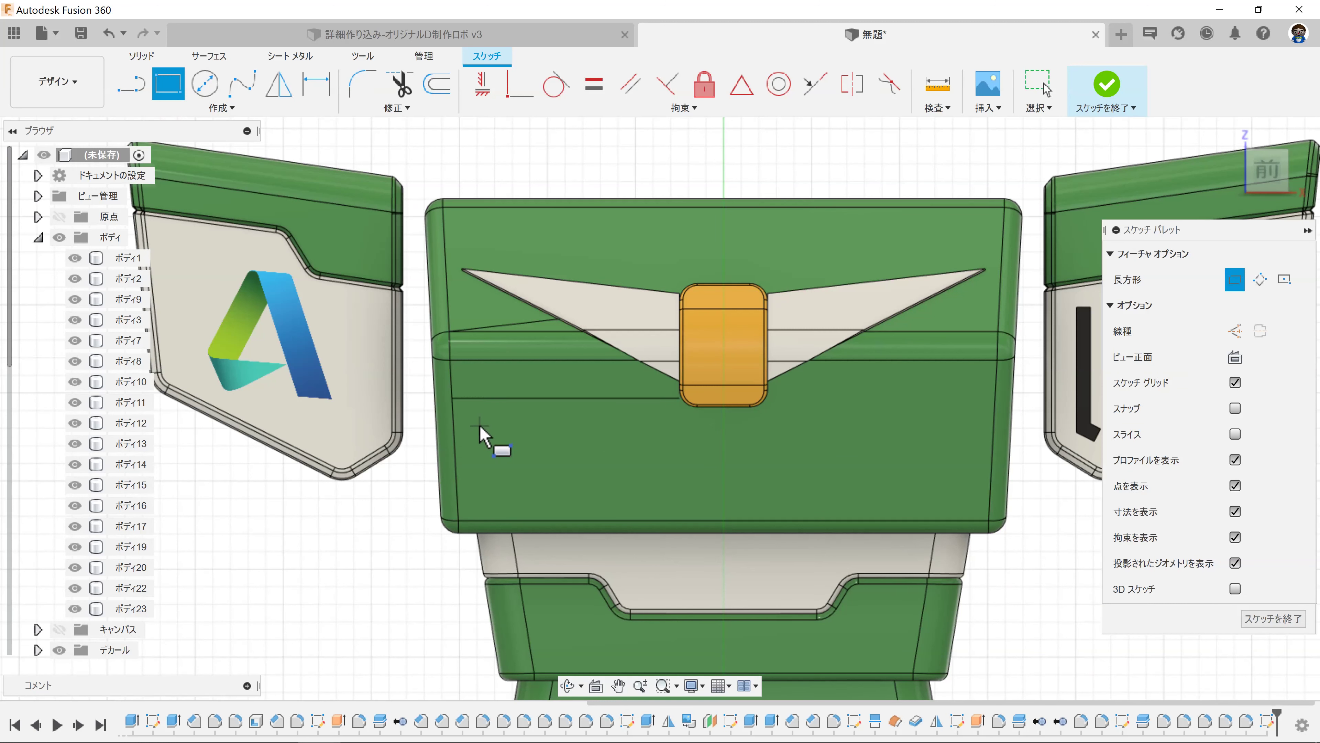
left_click(958, 437)
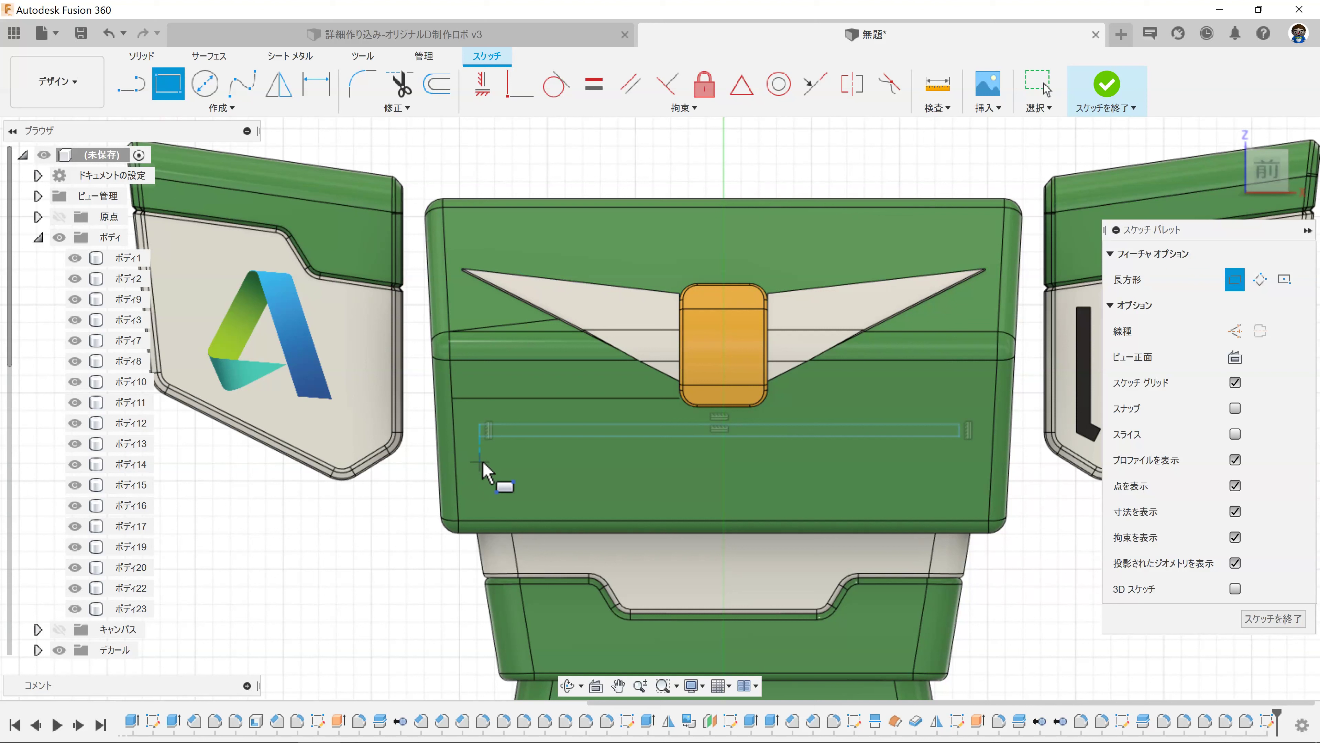
left_click(959, 471)
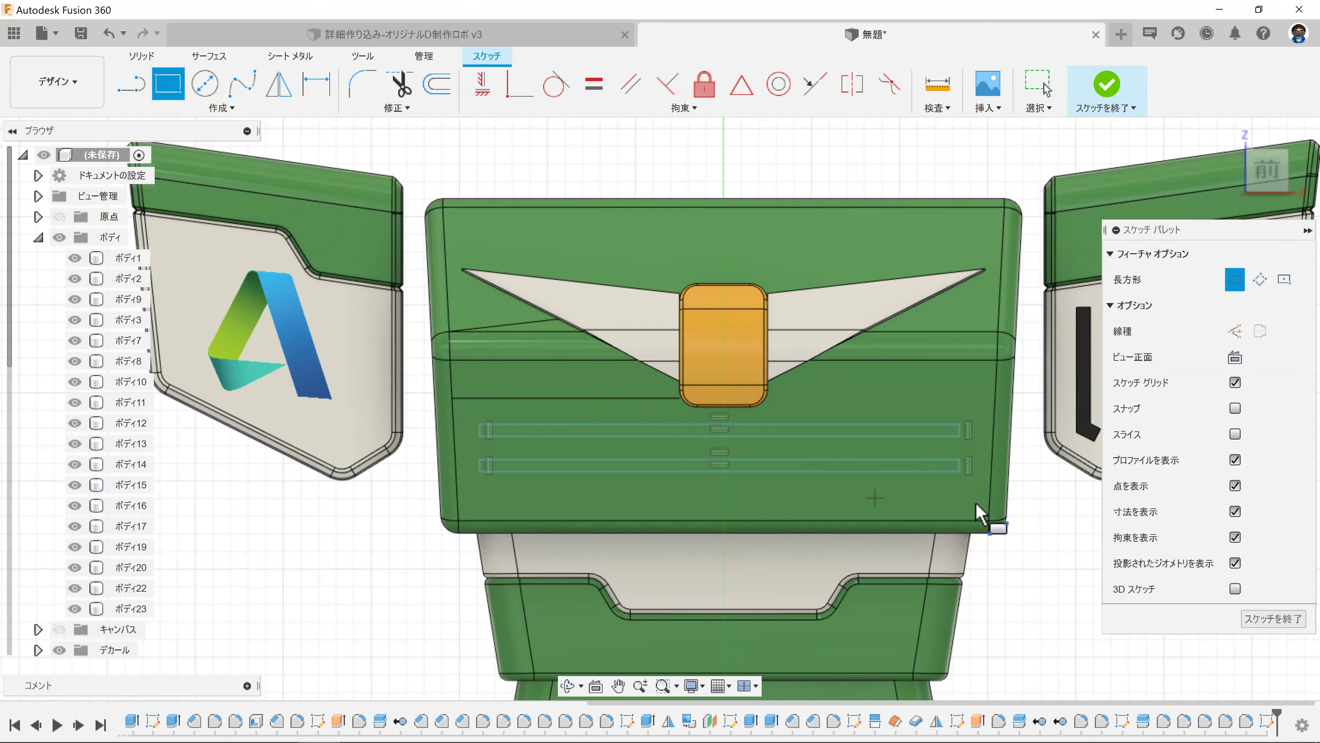
key("Escape")
left_click_drag(1070, 509, 451, 398)
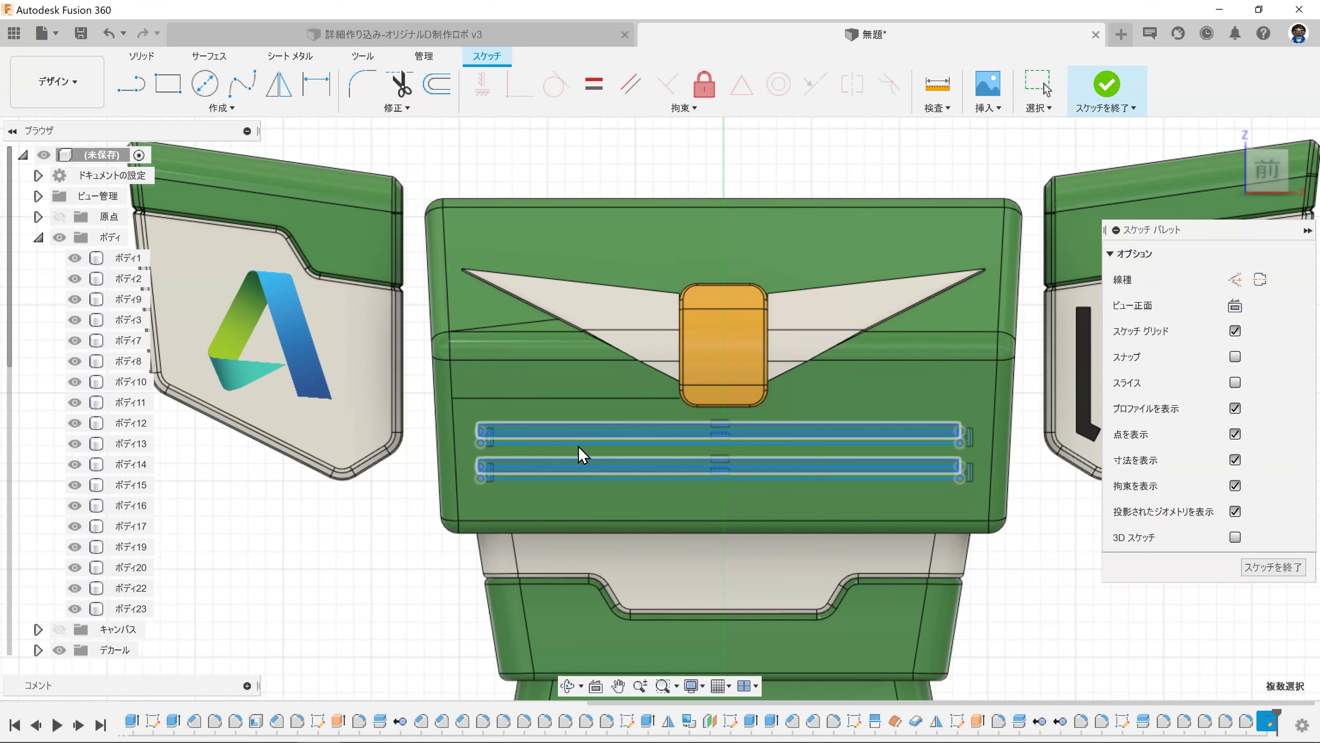
left_click(1032, 562)
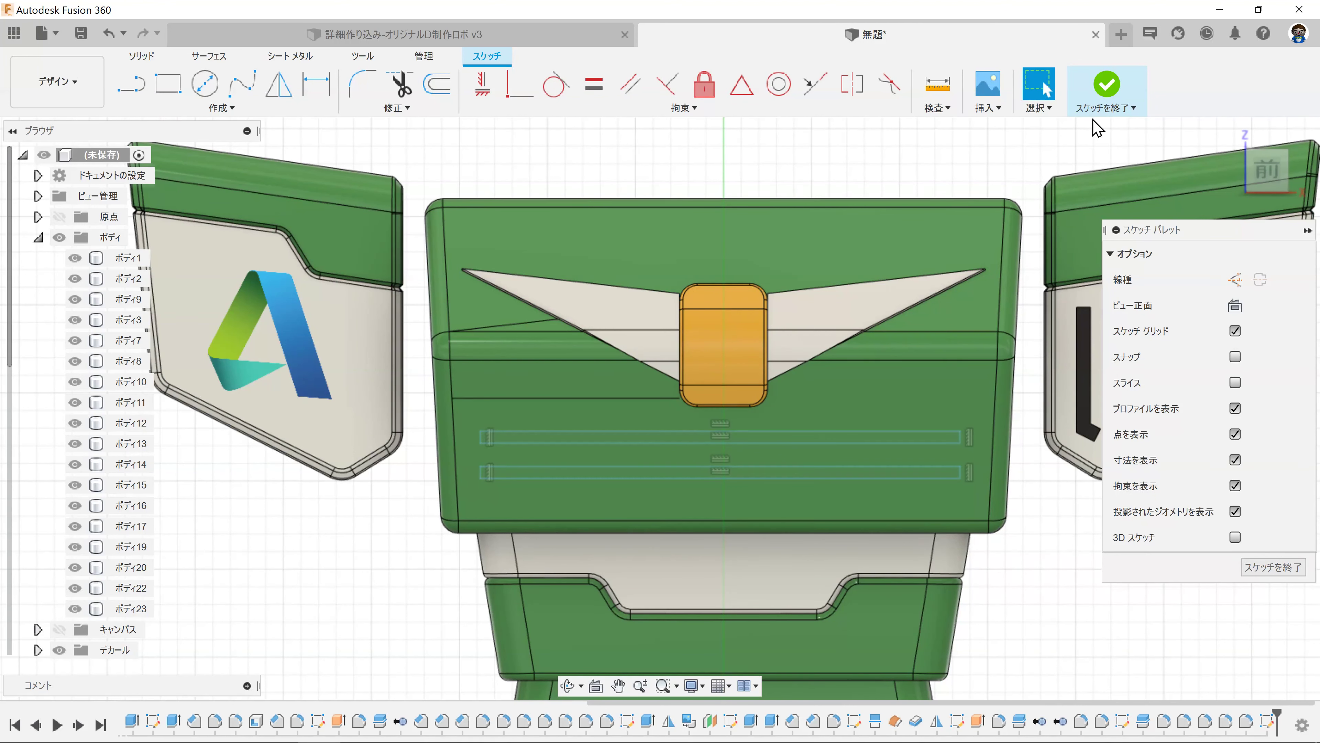
Step: Move the lower slot rectangle up closer to the top one
scroll(801, 486, "up", 2)
scroll(801, 486, "up", 1)
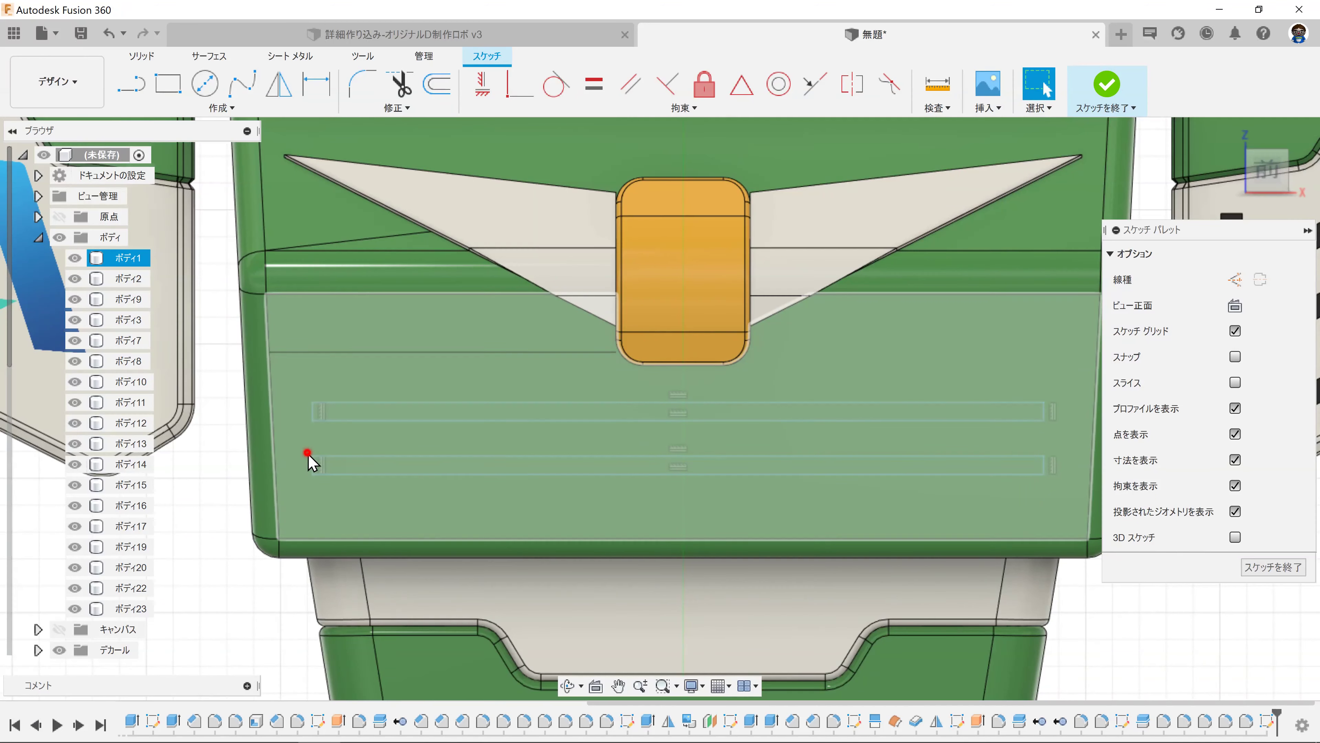
left_click(982, 467)
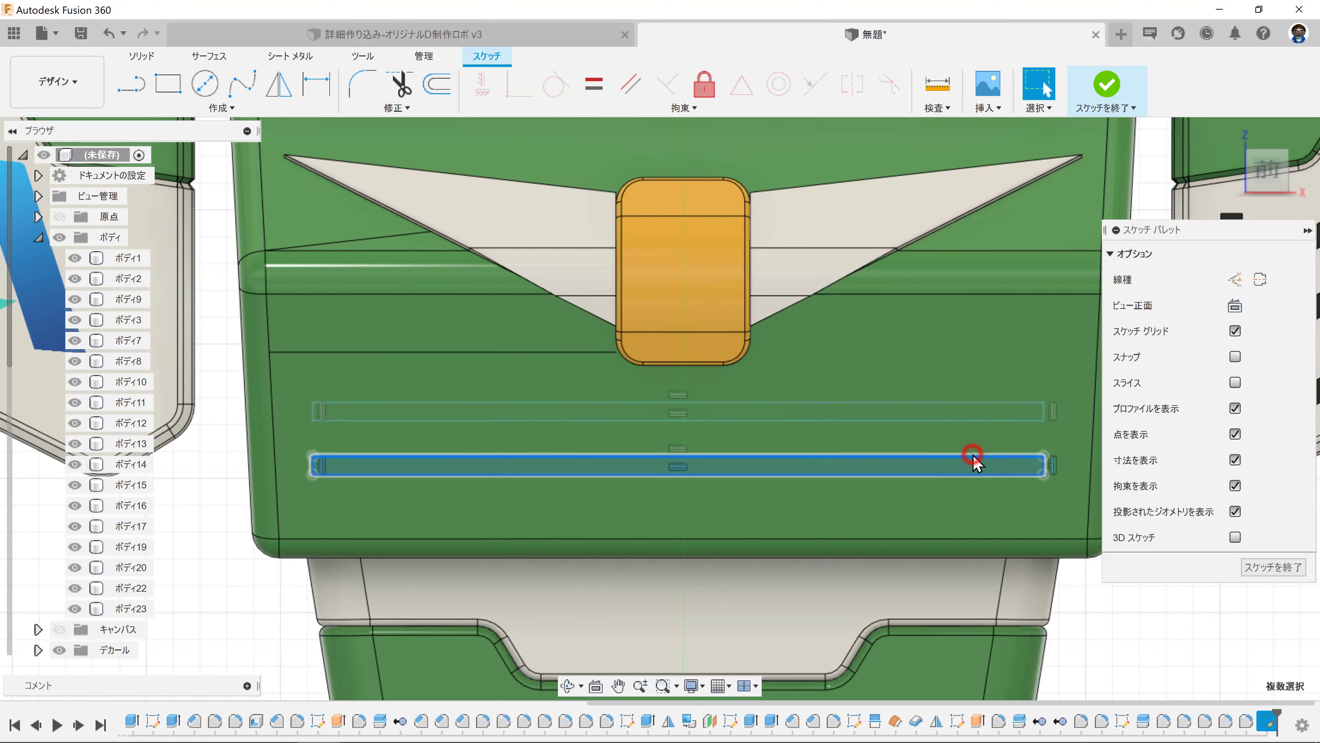
left_click_drag(981, 467, 974, 436)
left_click(1107, 622)
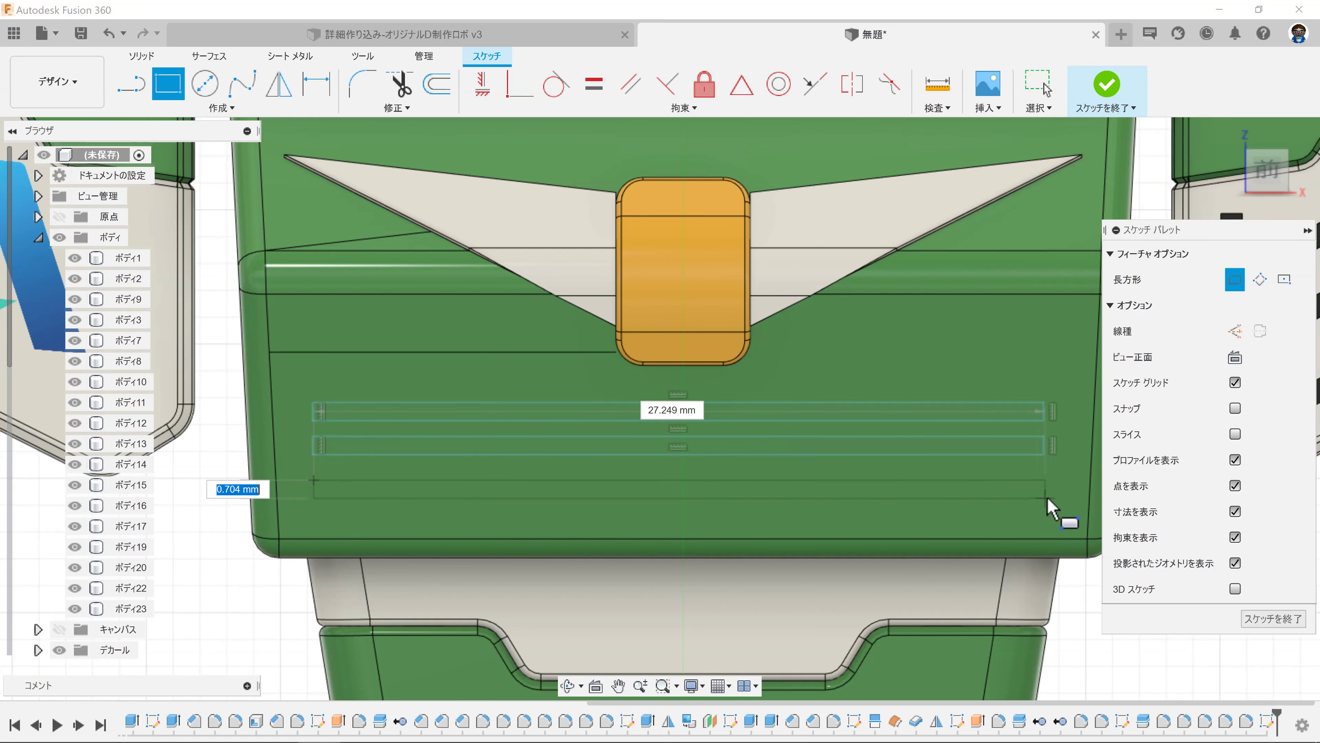
Step: Add a third slot rectangle below the others and finish the sketch
left_click(1046, 497)
key("Escape")
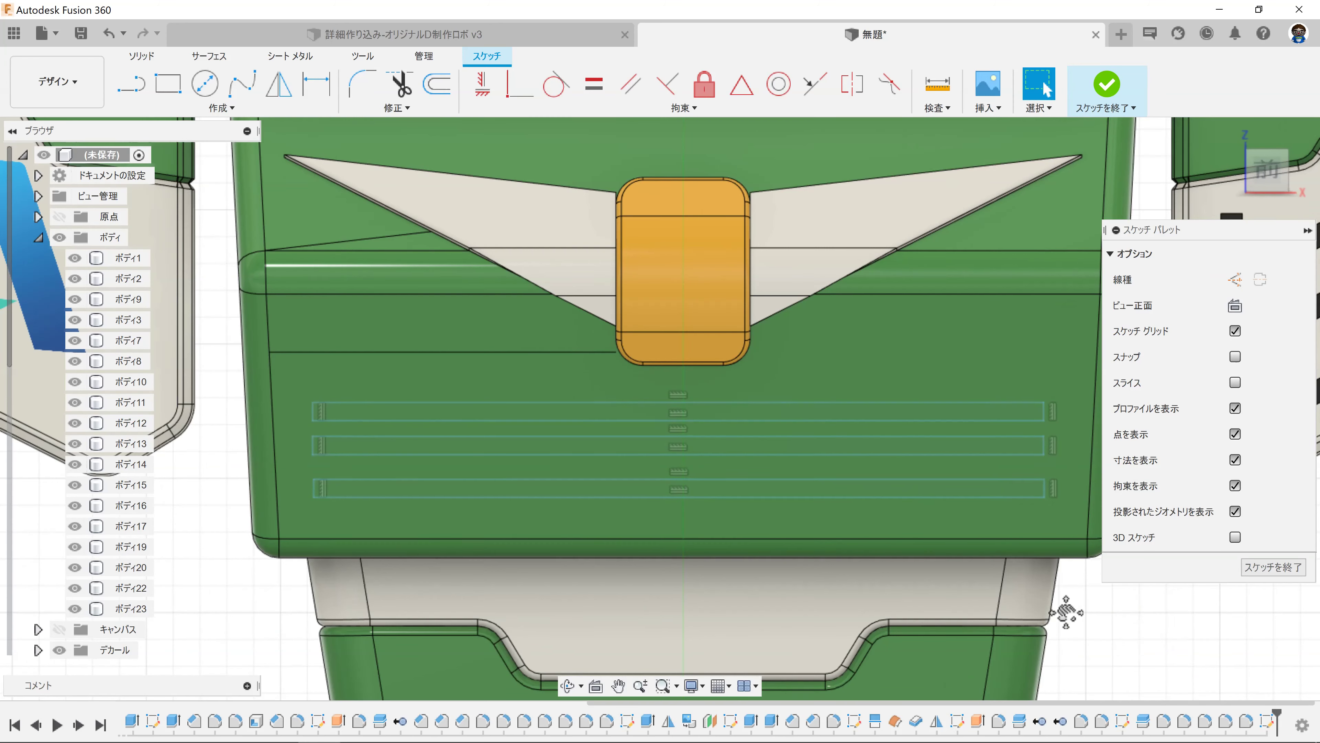
middle_click_drag(1137, 622, 1067, 619)
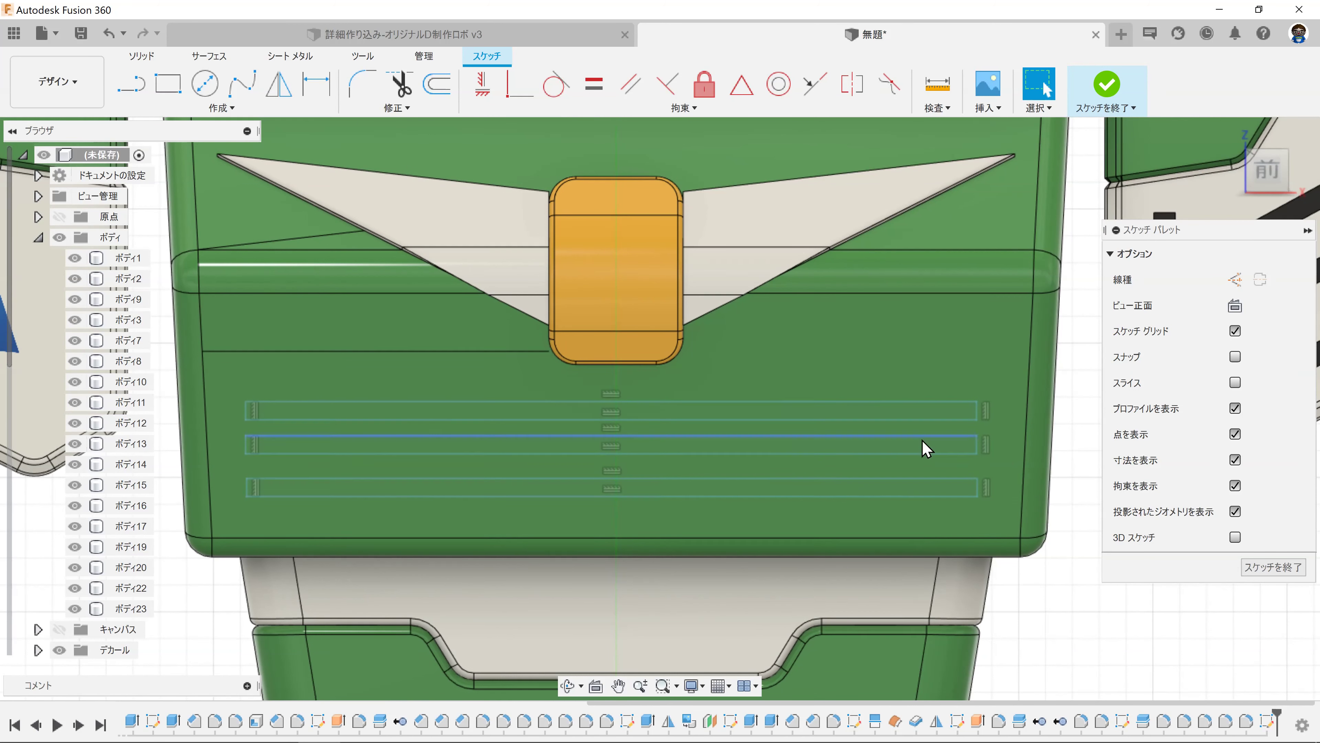
left_click(926, 448)
left_click_drag(1006, 463, 291, 442)
left_click_drag(214, 430, 214, 430)
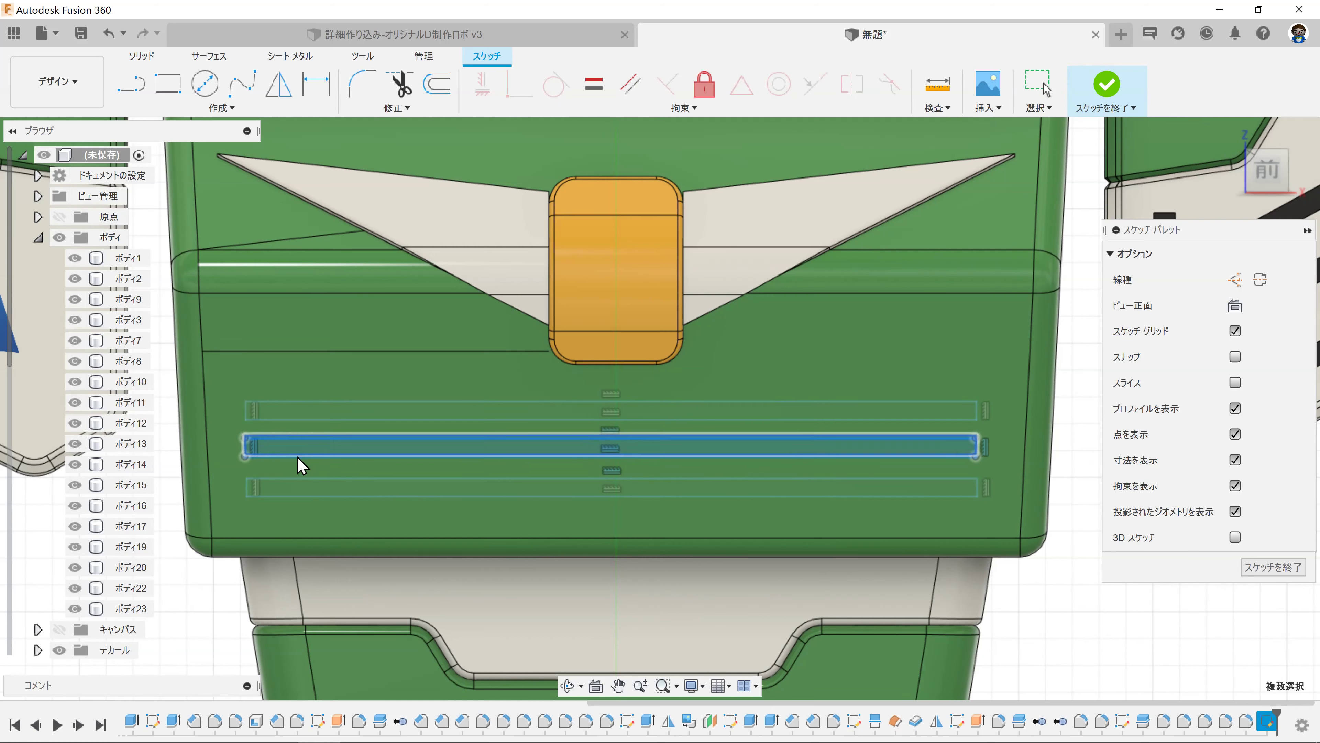
left_click(1049, 645)
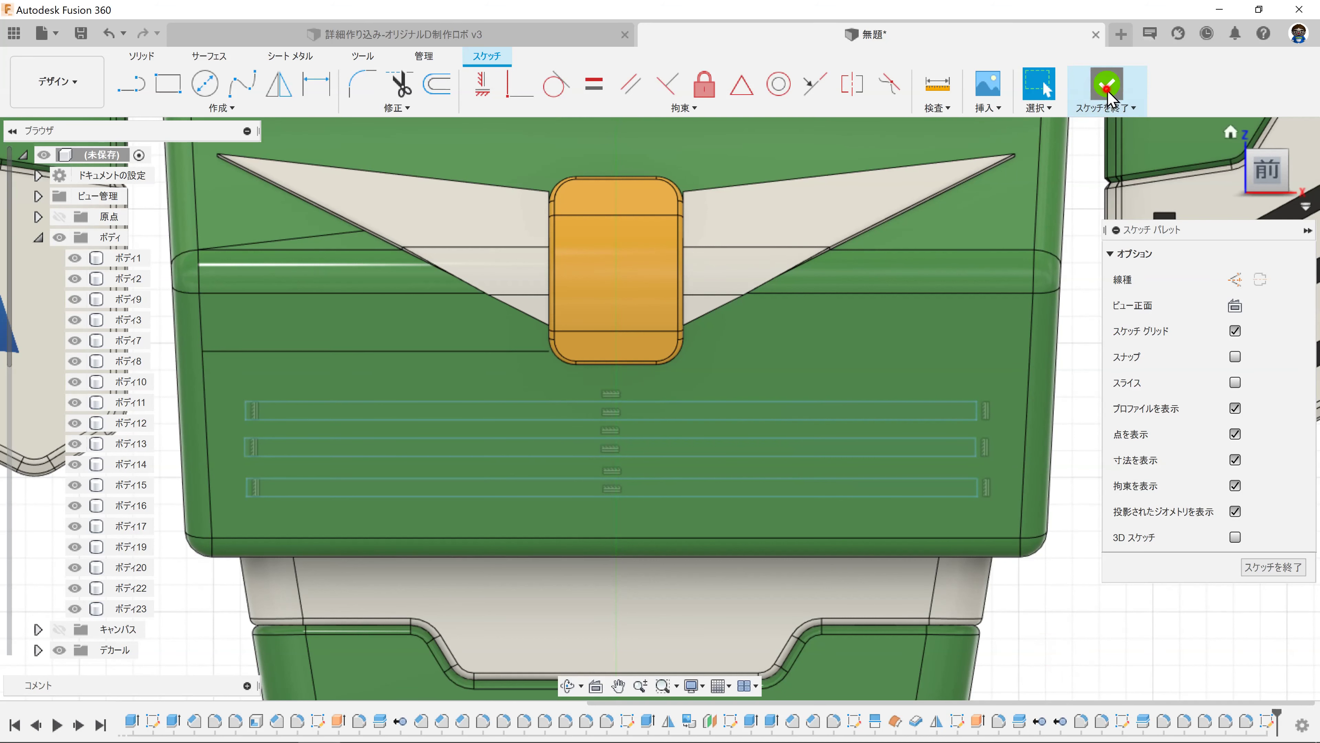
left_click(1107, 89)
Step: Start an extrusion with the three slot profiles selected
key("e")
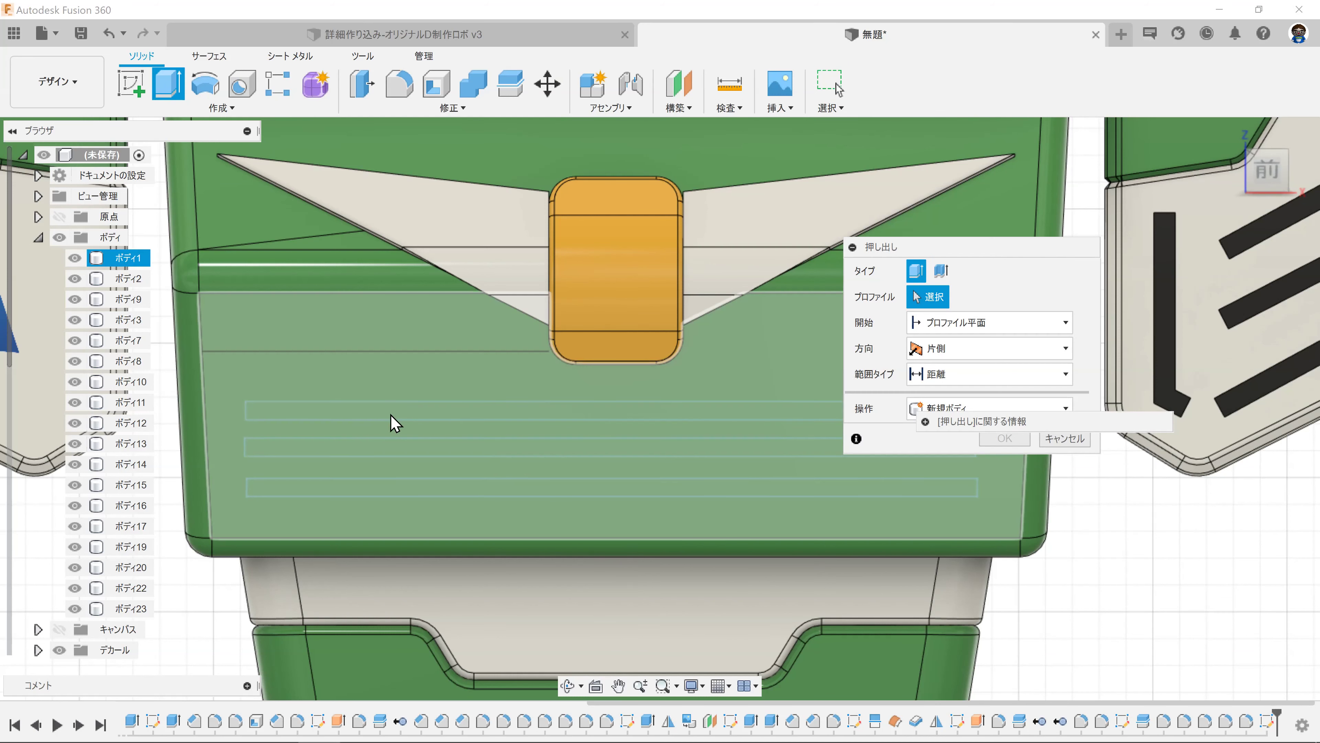
middle_click_drag(824, 459, 634, 483, "shift")
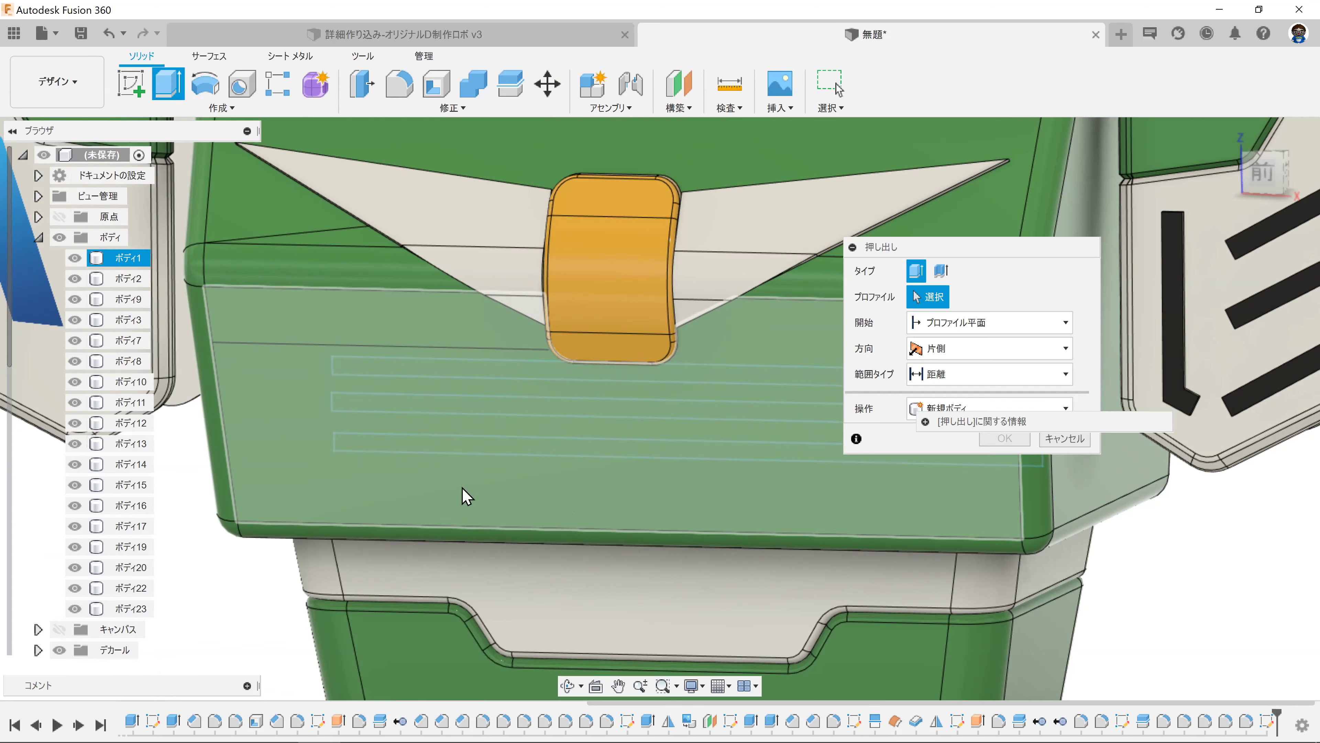
left_click(75, 256)
left_click(462, 375)
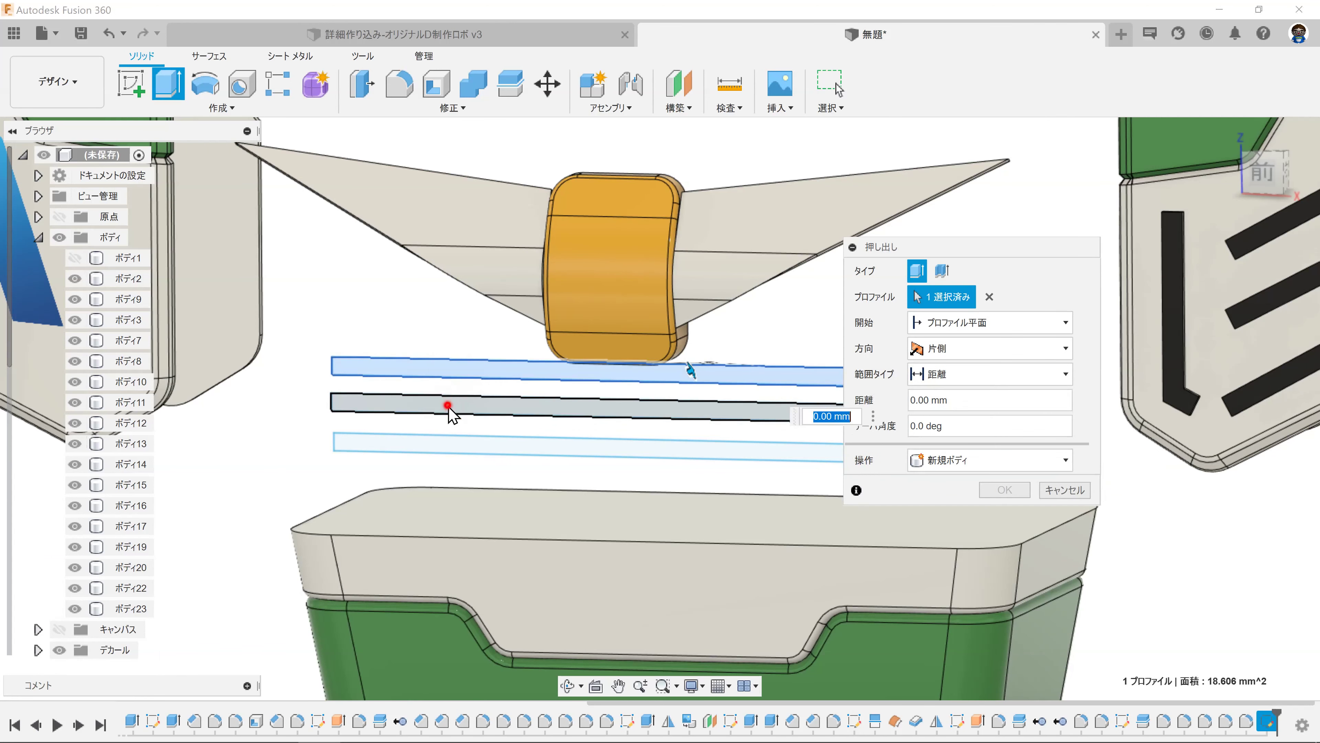
left_click(448, 404)
left_click(446, 448)
left_click(76, 257)
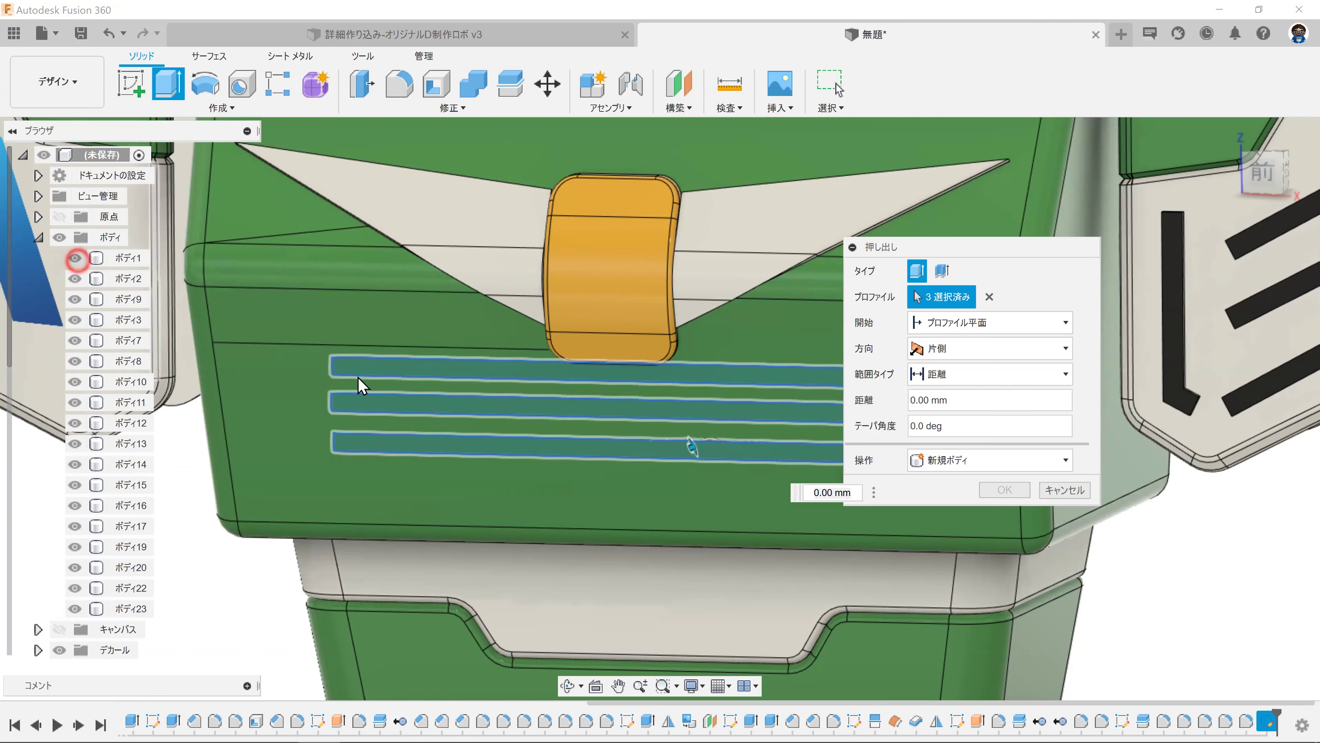
scroll(590, 414, "down", 2)
Step: Extrude the slots -0.5 mm starting from the chest face as new bodies
left_click(994, 324)
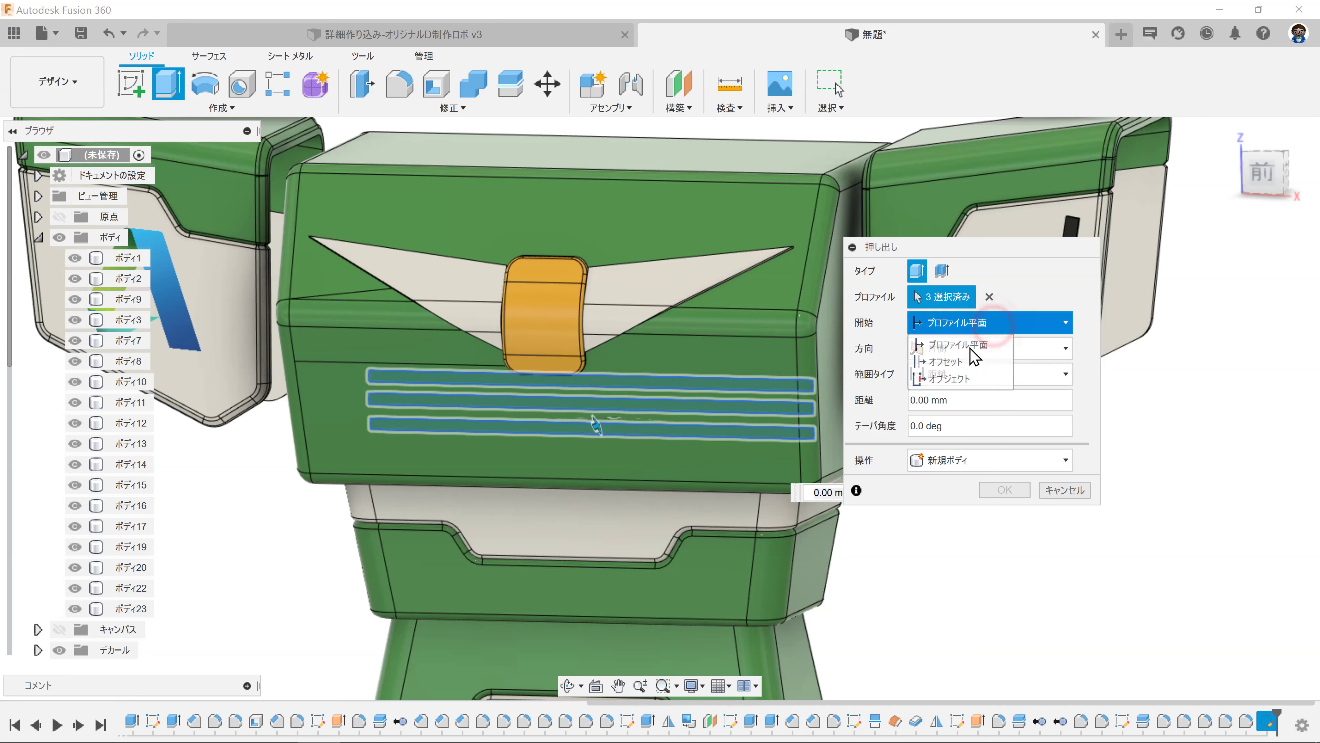
left_click(954, 379)
left_click(559, 448)
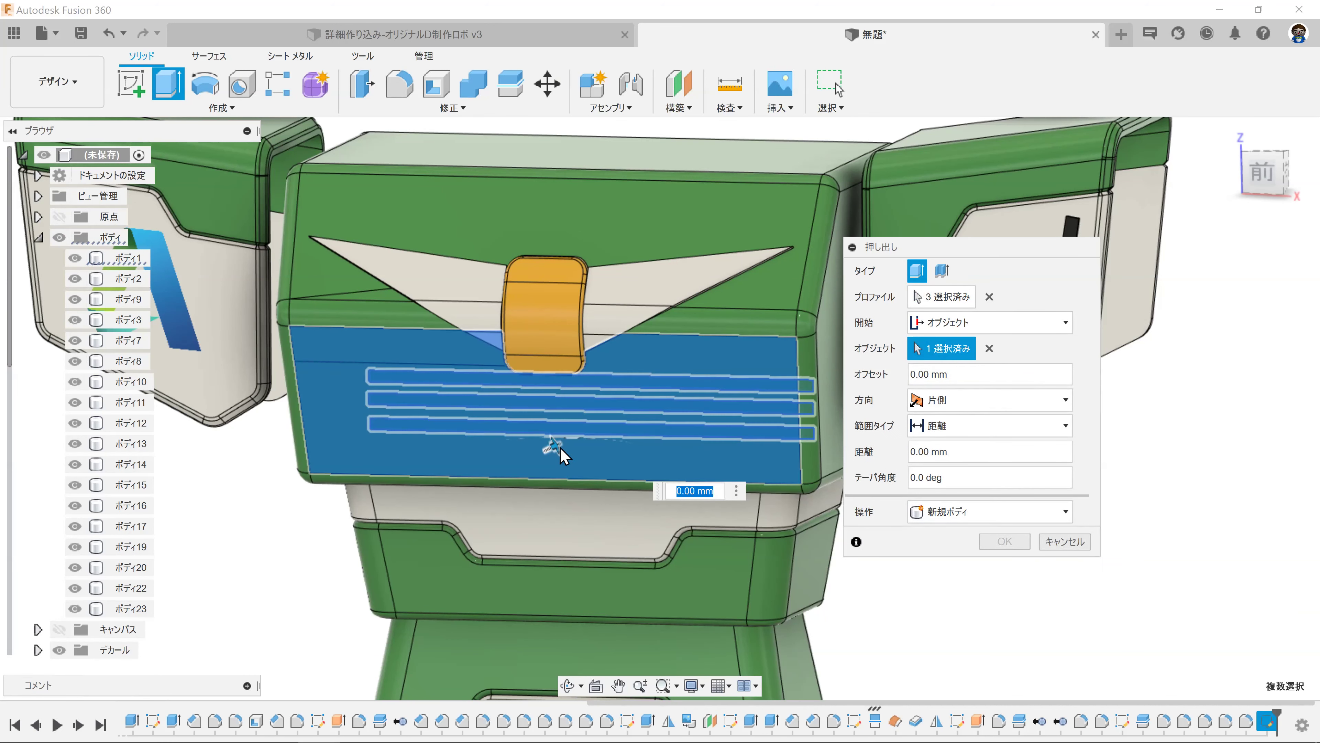
left_click_drag(551, 444, 577, 468)
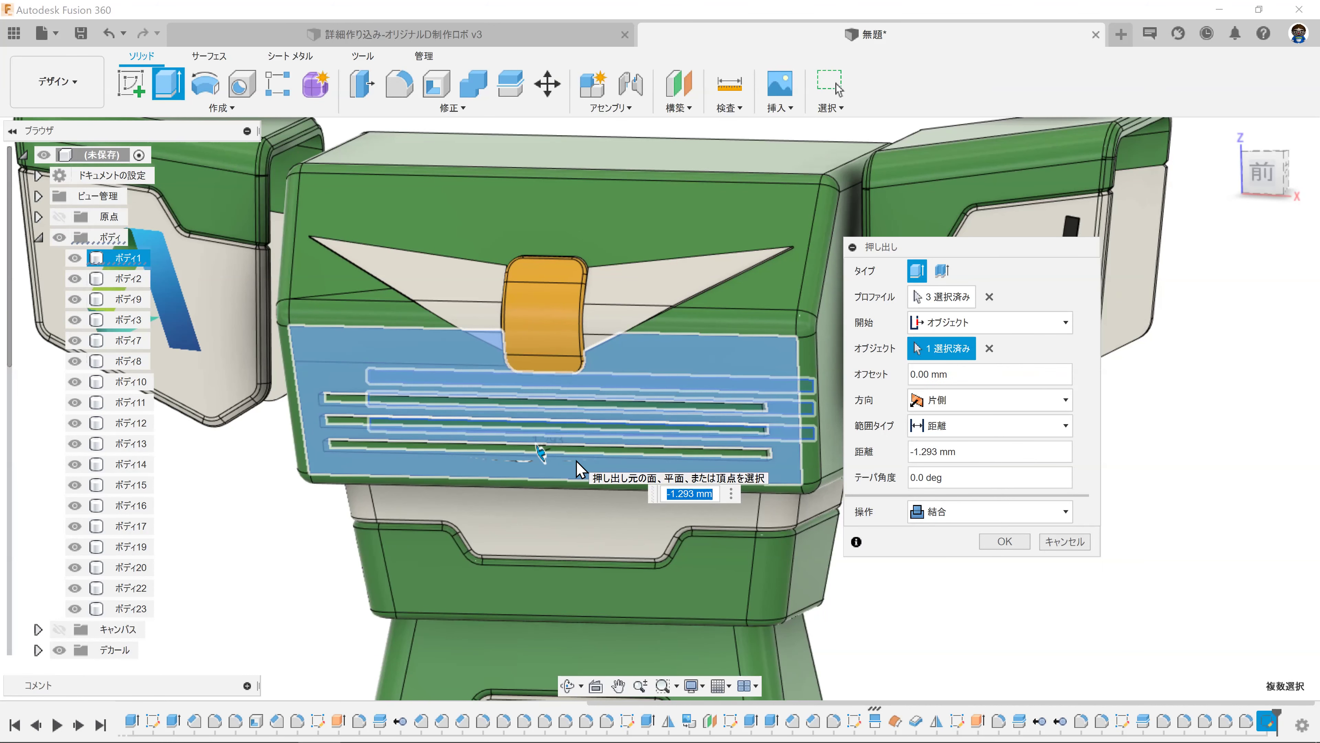
left_click(945, 512)
left_click(946, 585)
mouse_move(516, 530)
middle_mouse_down("shift")
mouse_move(446, 516)
mouse_move(660, 530)
middle_mouse_up("shift")
type("-0.5")
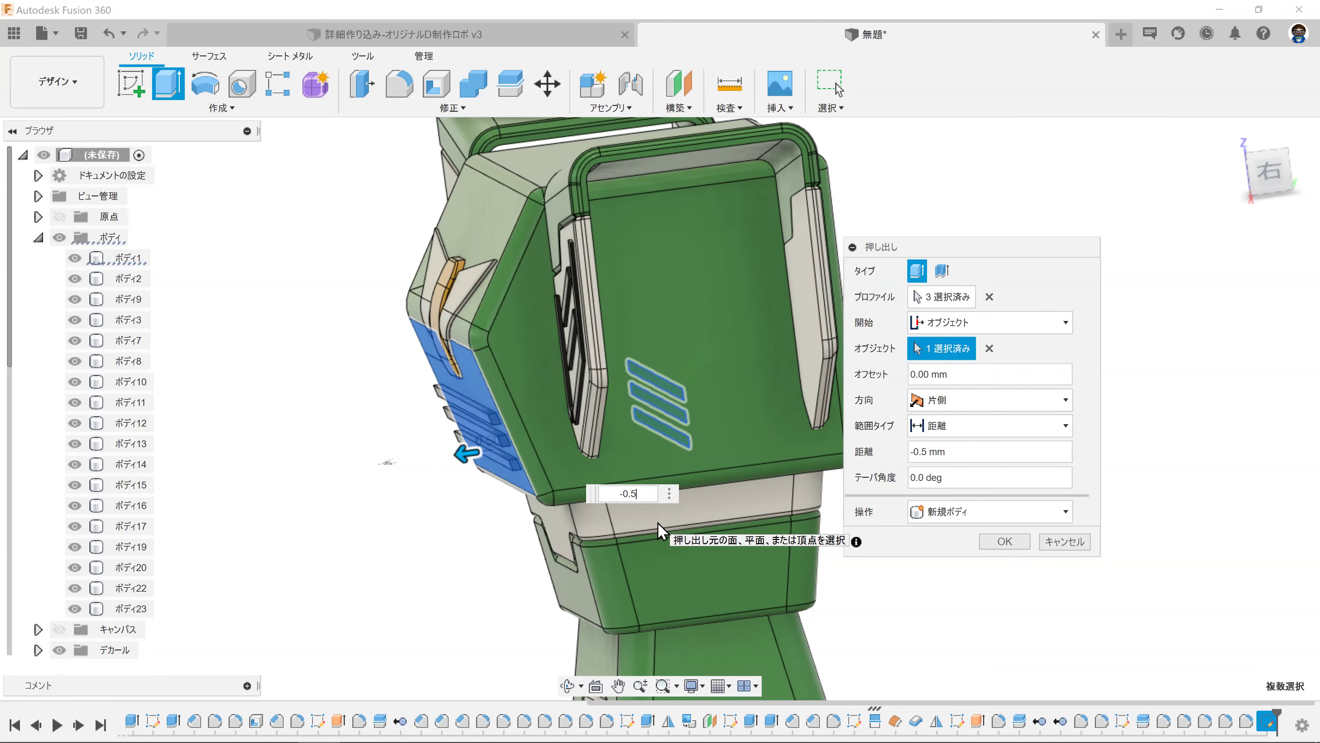
key("Return")
mouse_move(772, 524)
middle_mouse_down("shift")
mouse_move(965, 551)
mouse_move(876, 446)
middle_mouse_up("shift")
scroll(882, 441, "down", 2)
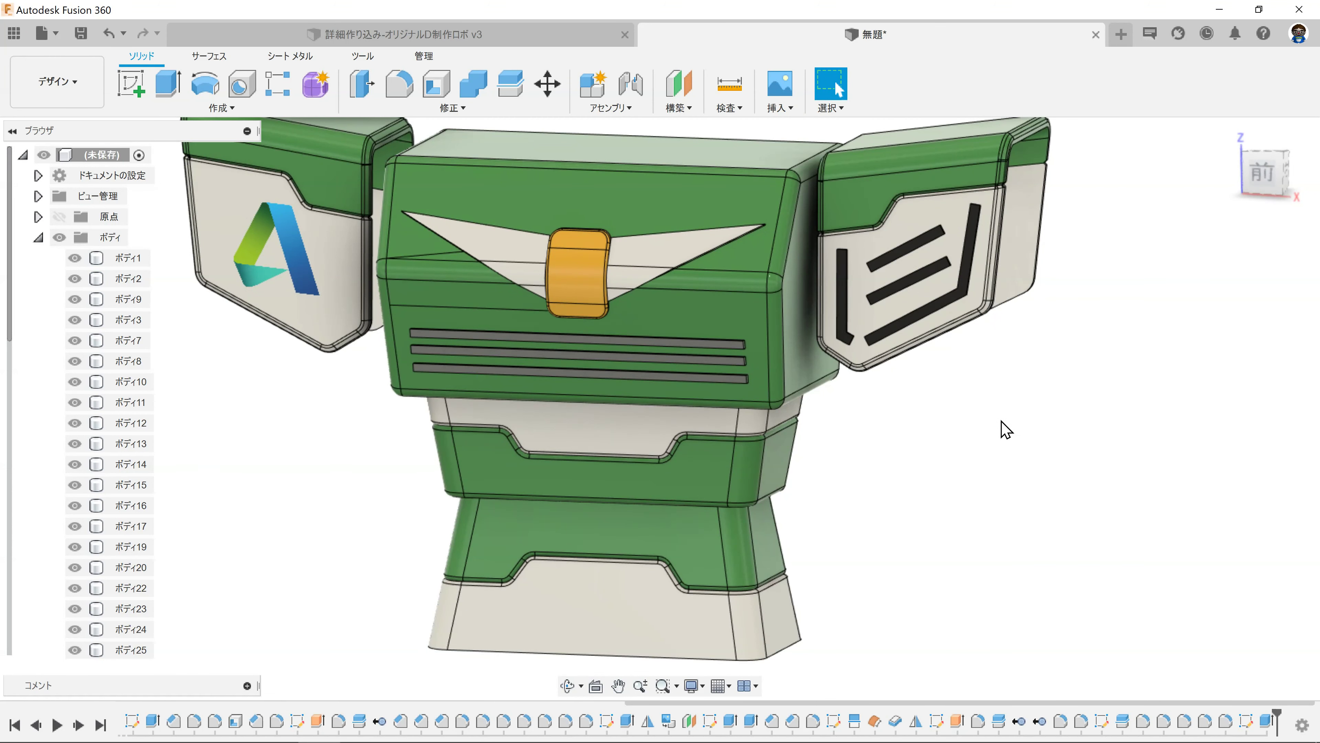
Step: Apply a white appearance to the top and second slot bodies
key("a")
mouse_move(980, 308)
left_mouse_down()
mouse_move(738, 344)
mouse_move(736, 364)
left_mouse_up()
left_click_drag(974, 310, 734, 385)
key("Escape")
Step: Preview the torso from several angles in the rendering workspace, collapsing the ボディ and スケッチ folders
left_click(89, 96)
left_click(83, 180)
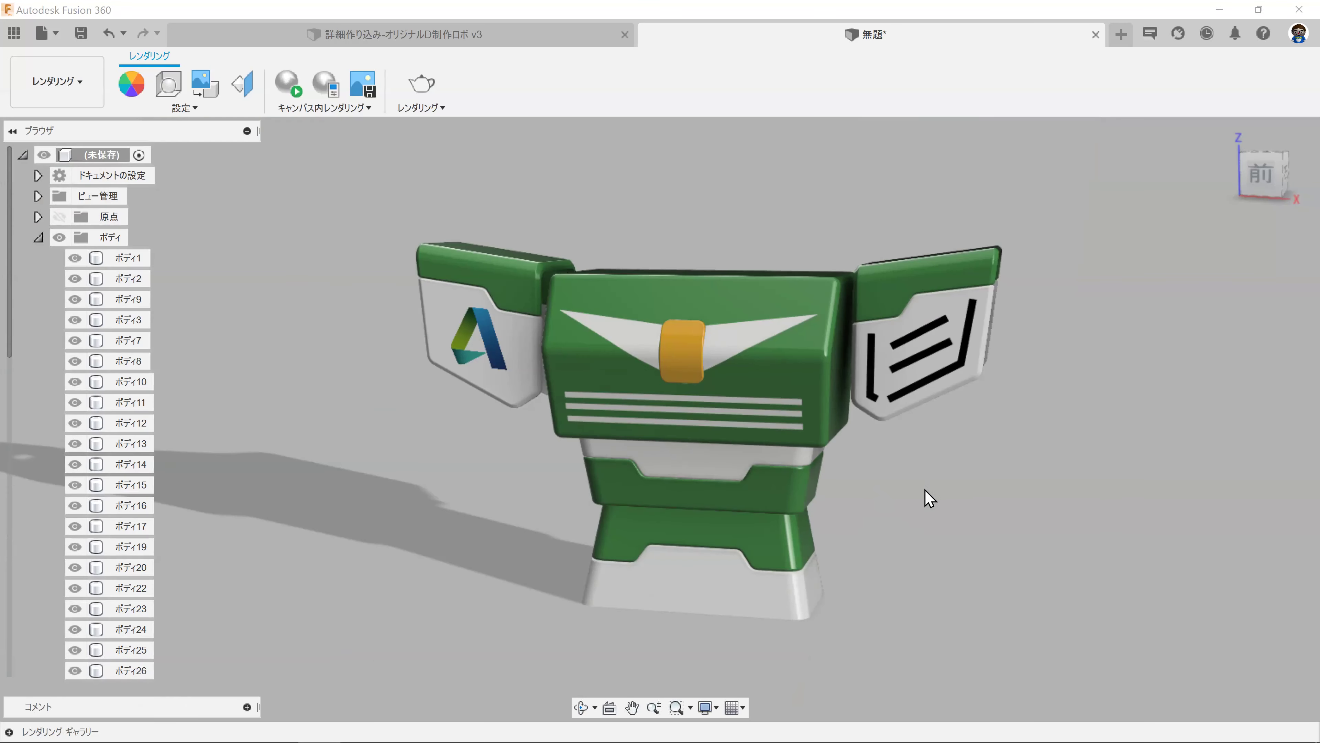
mouse_move(890, 536)
middle_mouse_down("shift")
mouse_move(866, 543)
mouse_move(528, 466)
middle_mouse_up("shift")
scroll(624, 463, "up", 5)
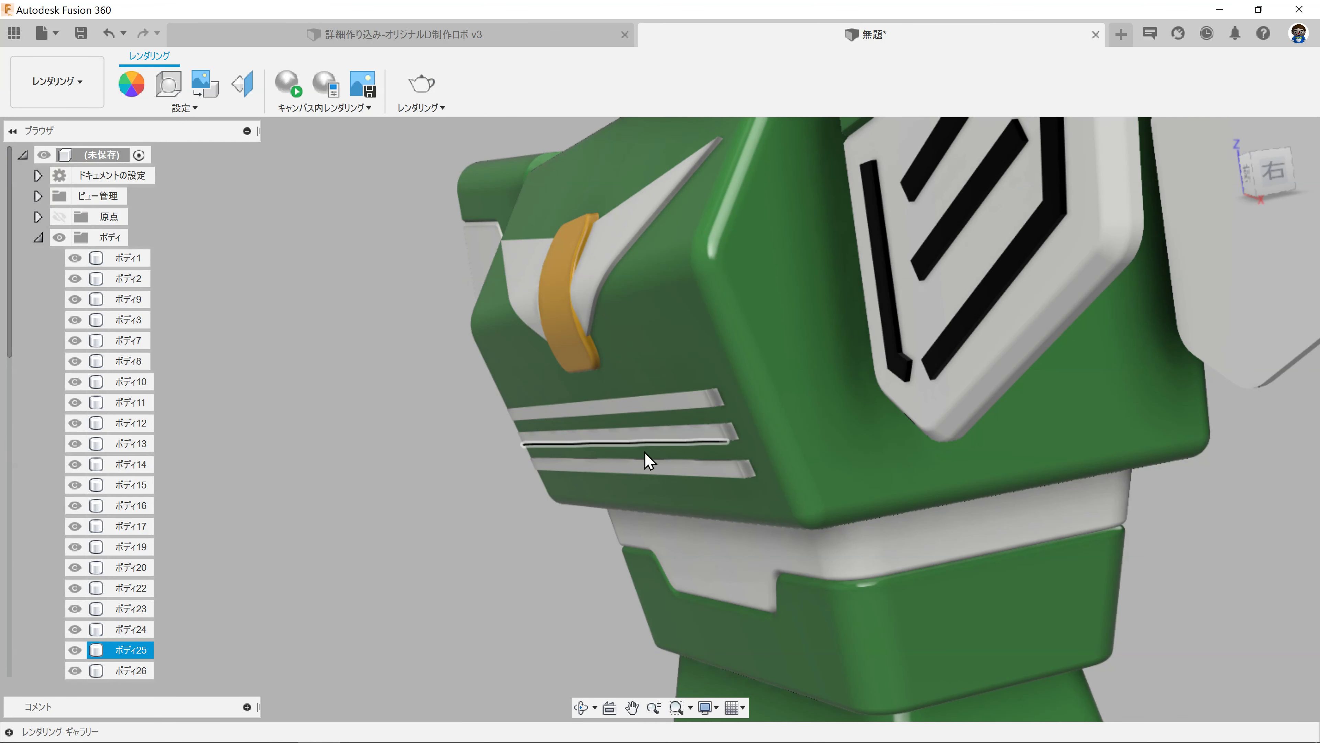
mouse_move(455, 550)
middle_mouse_down("shift")
mouse_move(428, 551)
mouse_move(708, 534)
mouse_move(531, 530)
mouse_move(499, 559)
middle_mouse_up("shift")
scroll(676, 546, "down", 5)
mouse_move(837, 530)
middle_mouse_down("shift")
mouse_move(899, 463)
mouse_move(894, 532)
mouse_move(911, 531)
mouse_move(861, 540)
mouse_move(861, 569)
mouse_move(1007, 553)
mouse_move(654, 567)
mouse_move(705, 574)
mouse_move(950, 550)
mouse_move(922, 560)
mouse_move(923, 549)
mouse_move(929, 590)
middle_mouse_up("shift")
mouse_move(919, 585)
middle_mouse_down("shift")
mouse_move(965, 558)
mouse_move(937, 590)
middle_mouse_up("shift")
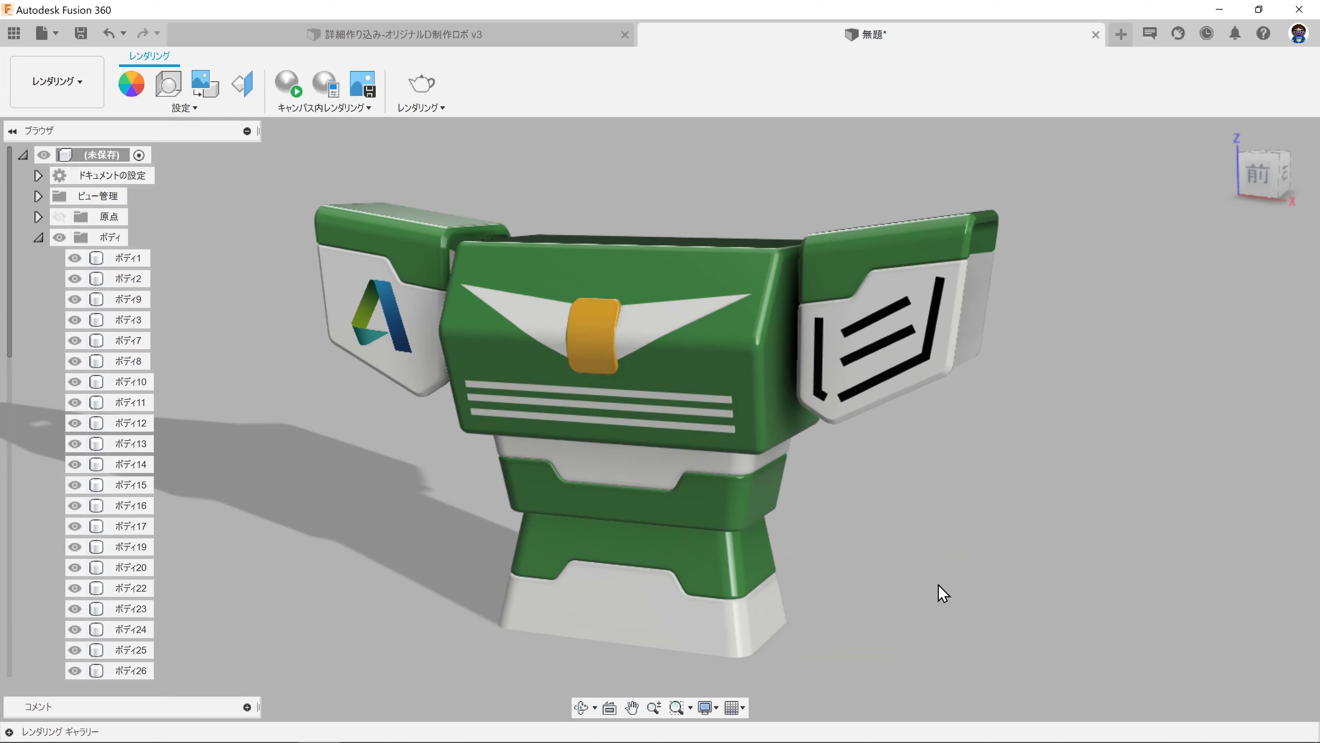
left_click(38, 238)
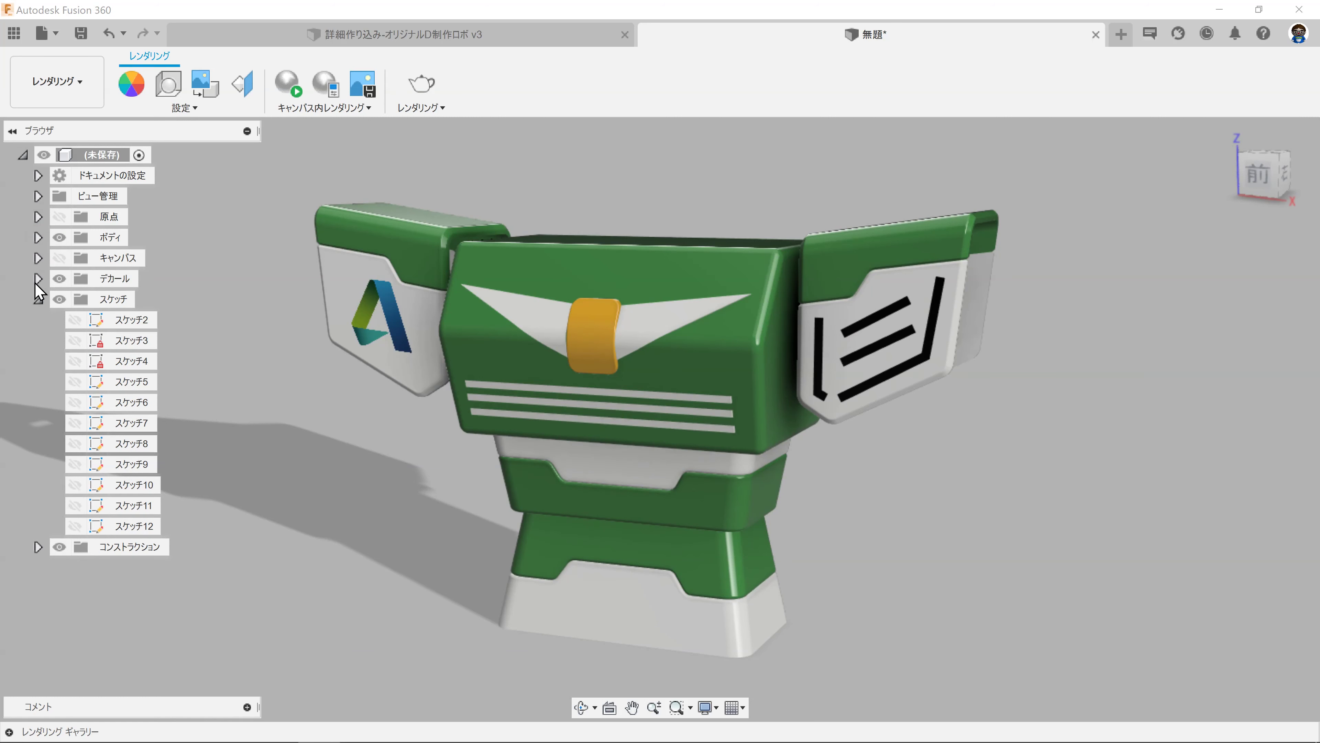
left_click(39, 299)
middle_click_drag(229, 413, 281, 427)
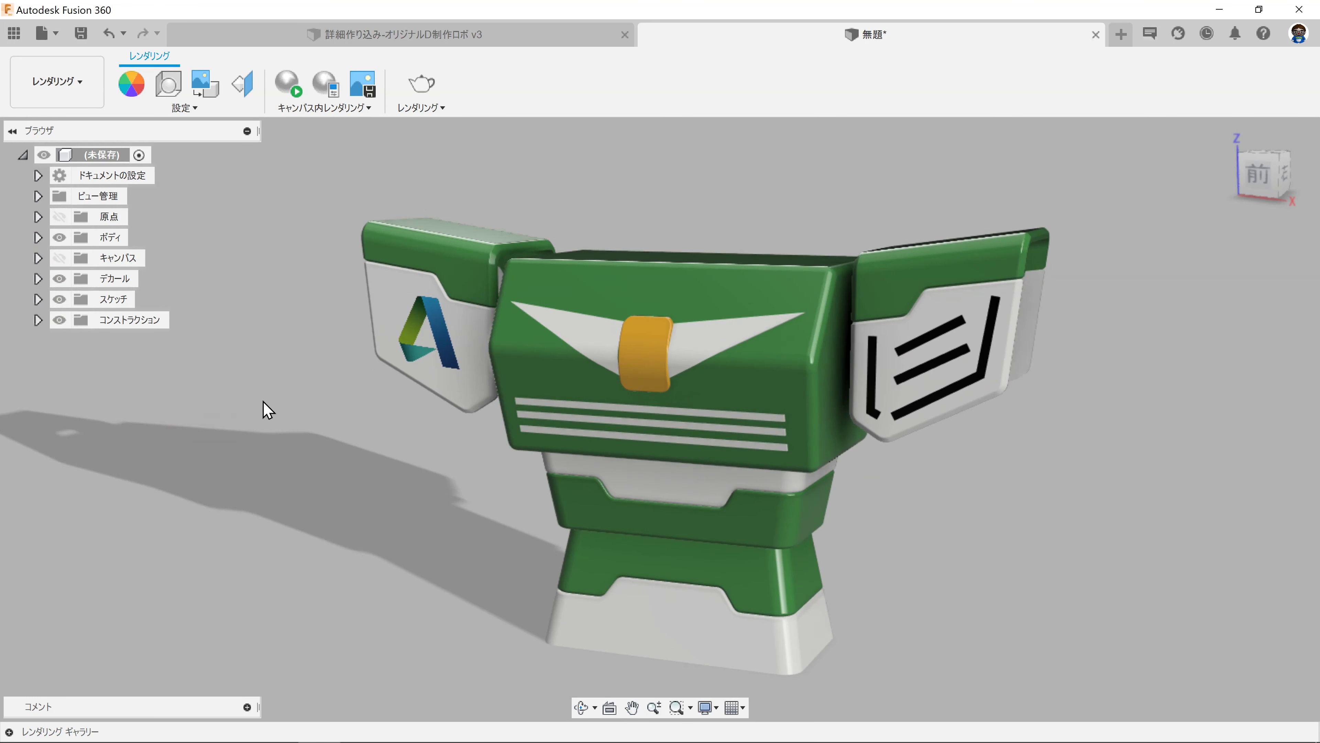
Step: Set the save location to the テルえもんプロジェクト project
left_click(83, 33)
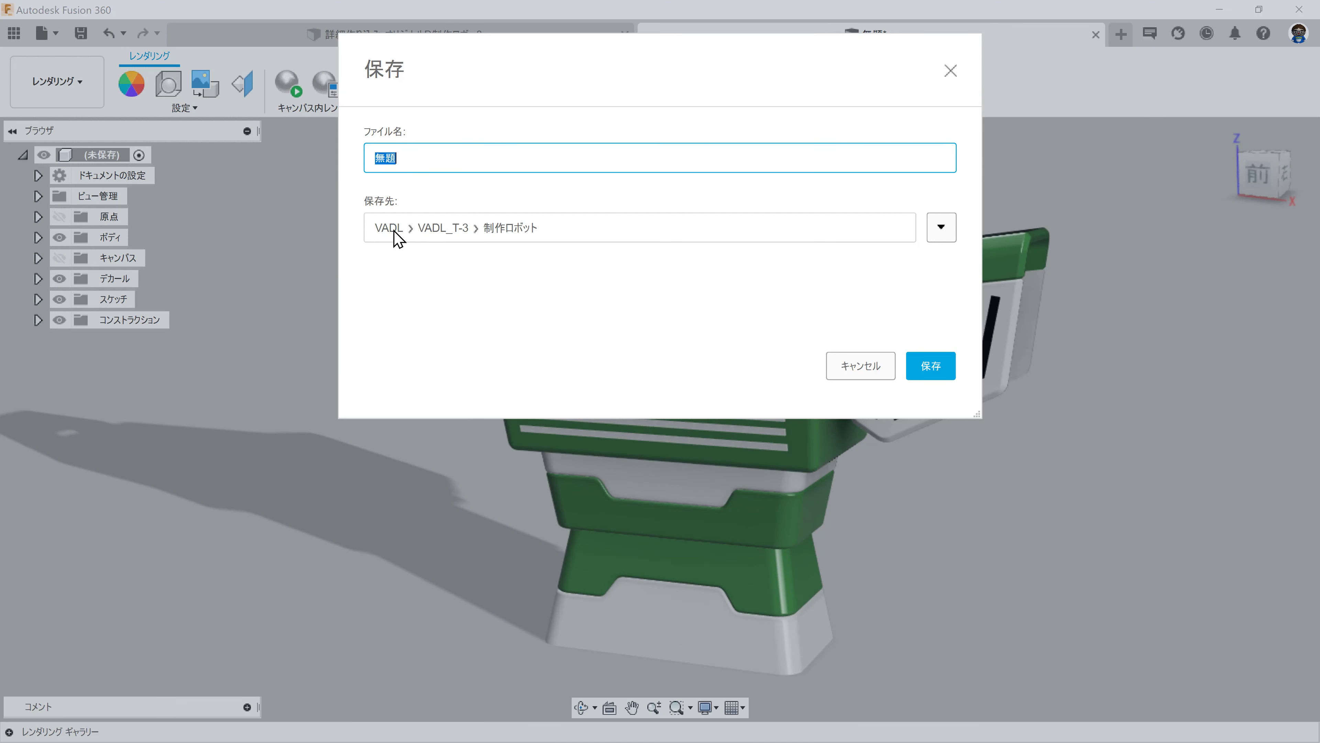
left_click(945, 229)
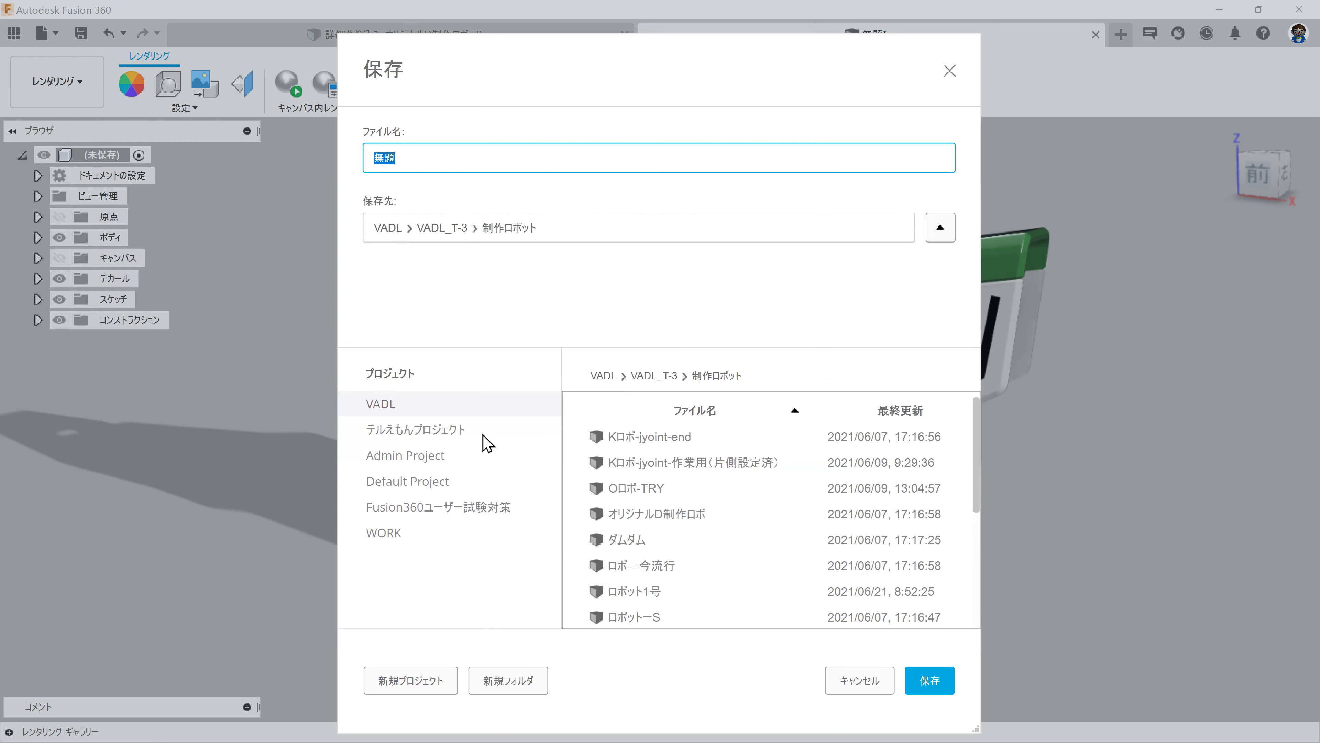
left_click(425, 439)
Step: Name the file ロボット2号 and save it
left_click(433, 162)
key("ctrl+a")
type("roboto")
key("BackSpace")
key("BackSpace")
key("BackSpace")
key("BackSpace")
type("obto")
key("space")
key("Return")
type("2ou")
key("space")
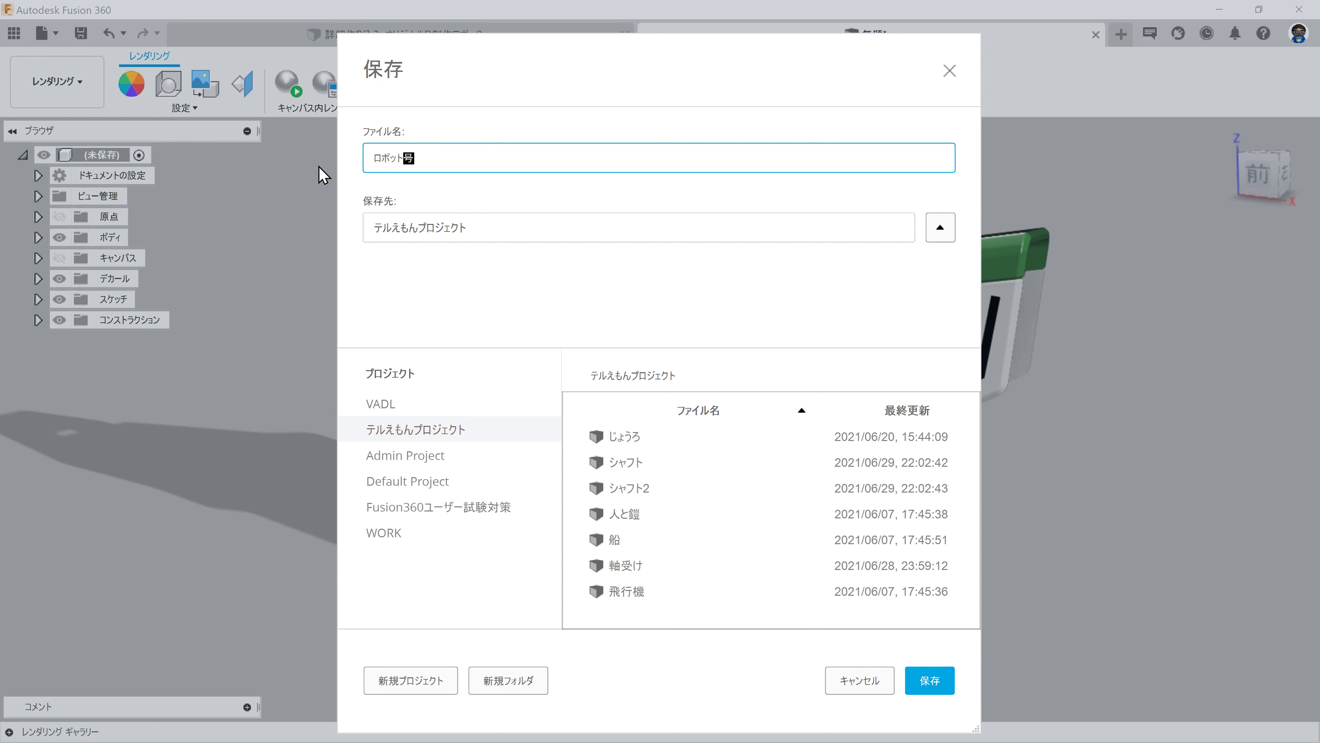
key("Return")
type("2")
key("Return")
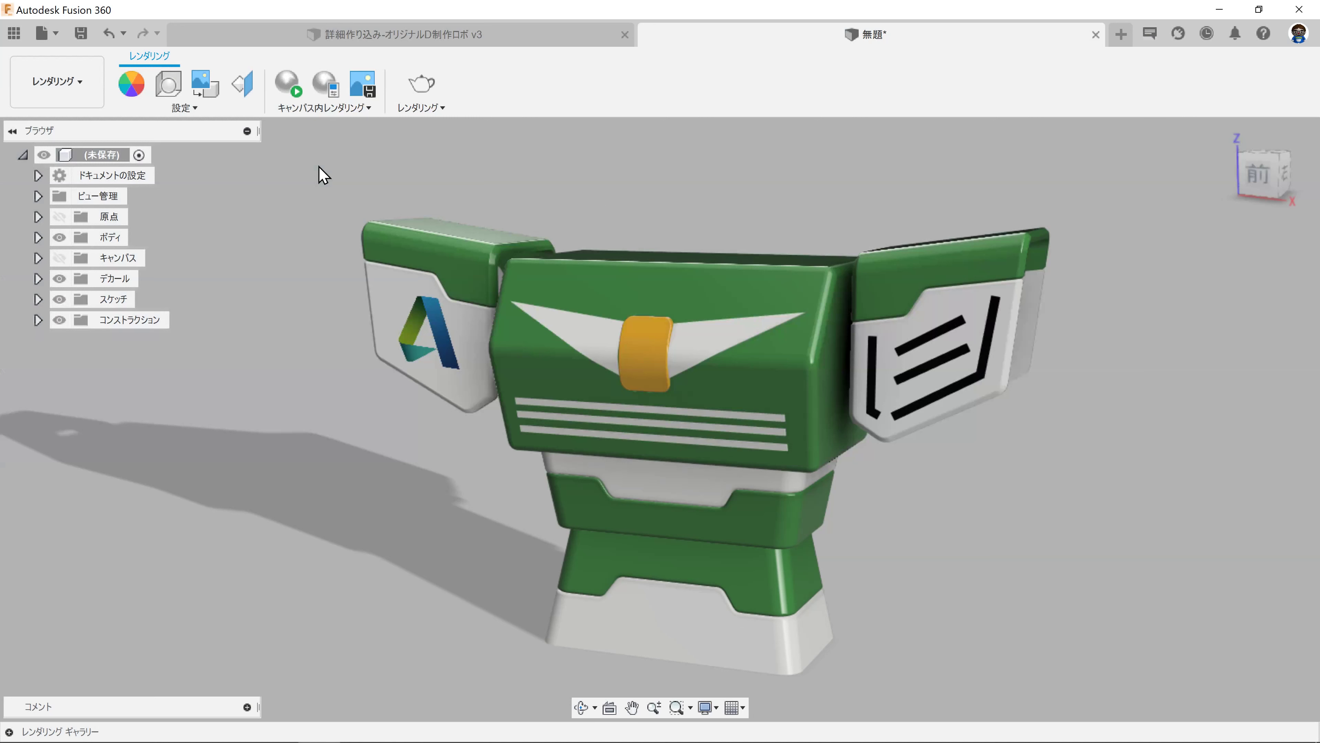